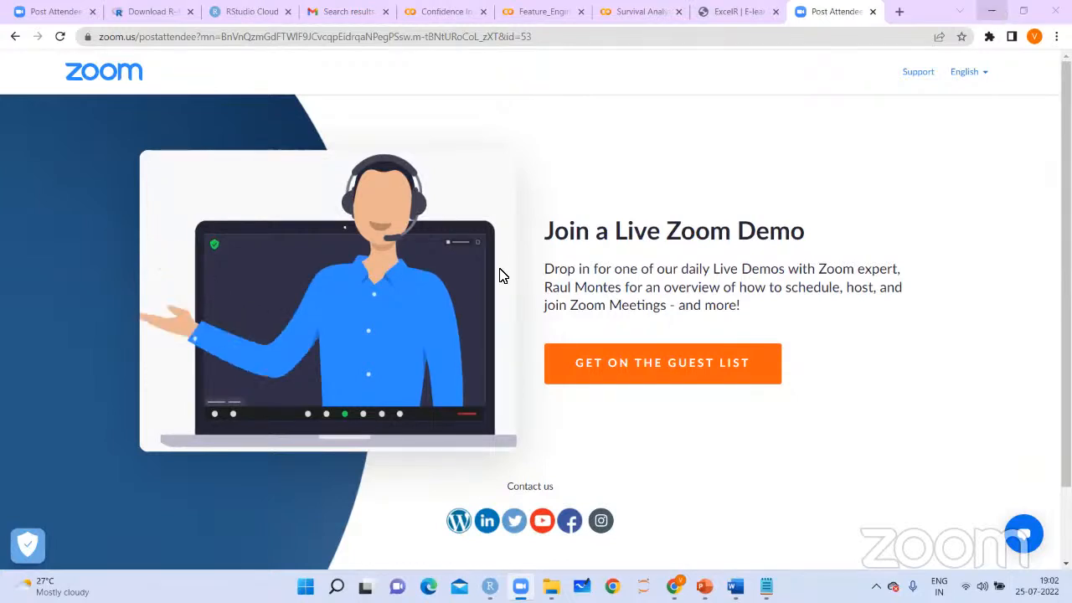
# Launch Tableau from the desktop, continue the product trial and dismiss the File Recovery dialog
pyautogui.press('super+d')
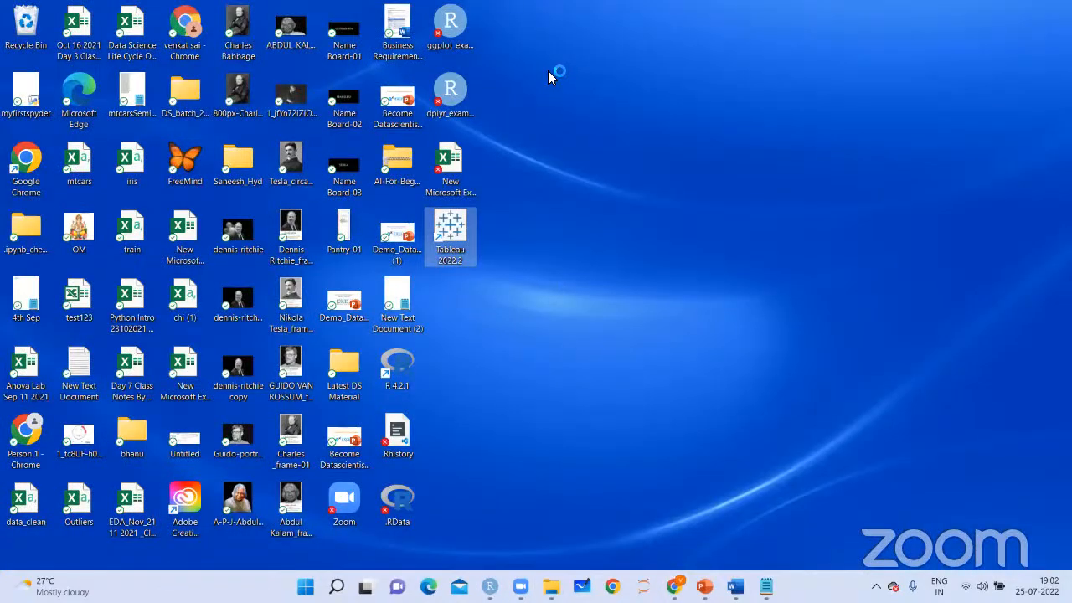
pyautogui.click(548, 70)
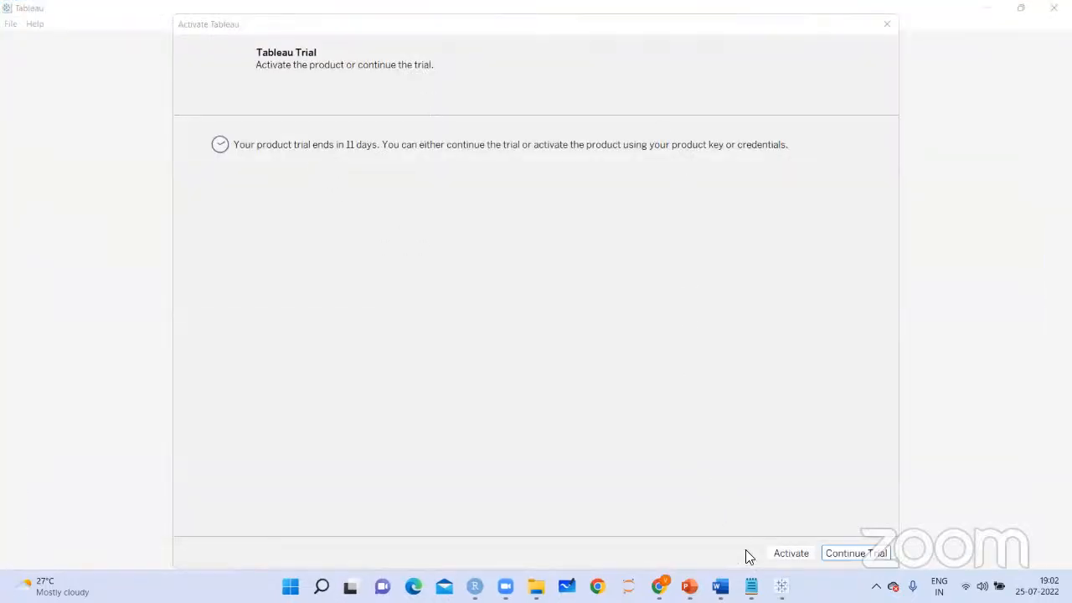
pyautogui.click(856, 554)
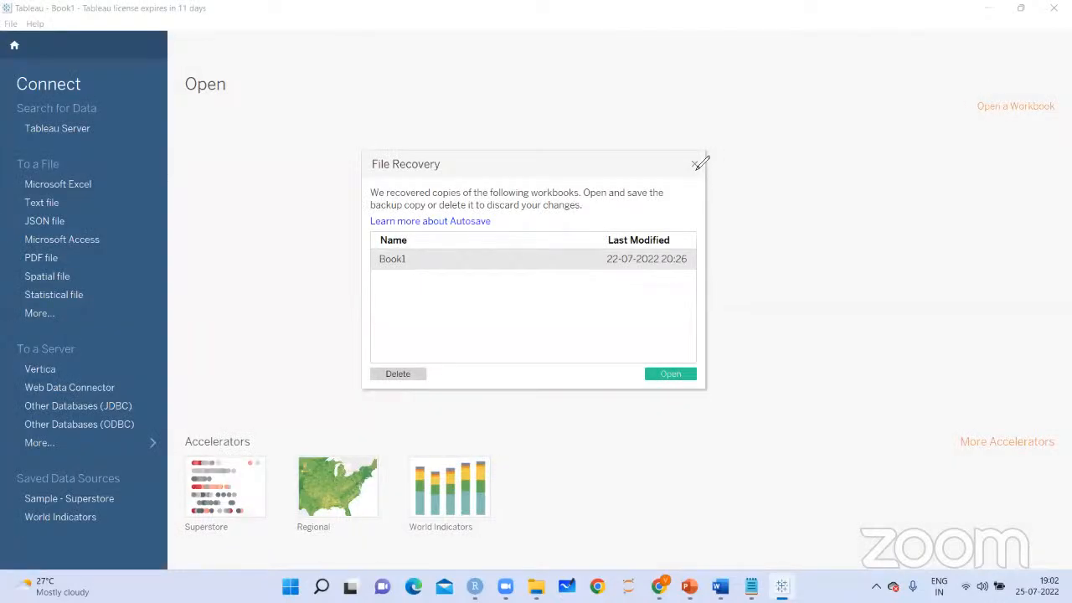
pyautogui.click(696, 163)
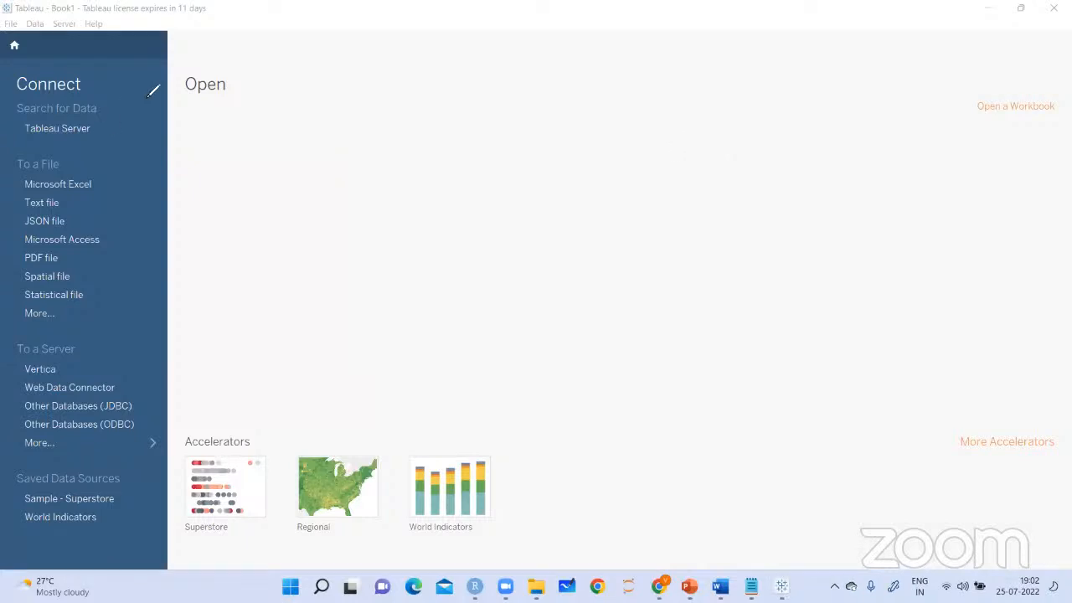
# Handwrite the annotation "Trial version → 14 days →" on the start page, underlining the words
pyautogui.moveTo(294, 144)
pyautogui.mouseDown()
pyautogui.moveTo(300, 111)
pyautogui.moveTo(308, 144)
pyautogui.moveTo(362, 144)
pyautogui.mouseUp()
pyautogui.moveTo(364, 159)
pyautogui.mouseDown()
pyautogui.moveTo(366, 171)
pyautogui.moveTo(388, 162)
pyautogui.moveTo(416, 172)
pyautogui.moveTo(467, 155)
pyautogui.mouseUp()
pyautogui.click(439, 132)
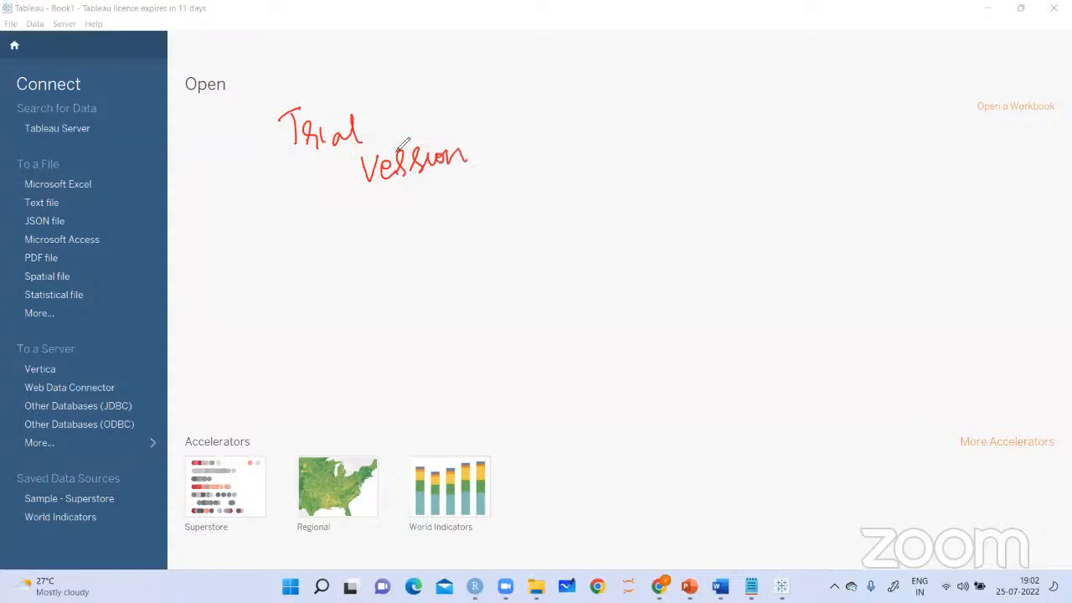
pyautogui.moveTo(295, 173); pyautogui.dragTo(366, 143)
pyautogui.moveTo(343, 207)
pyautogui.mouseDown()
pyautogui.moveTo(451, 171)
pyautogui.moveTo(506, 139)
pyautogui.moveTo(498, 159)
pyautogui.moveTo(560, 173)
pyautogui.mouseUp()
pyautogui.moveTo(572, 153)
pyautogui.mouseDown()
pyautogui.moveTo(568, 164)
pyautogui.moveTo(597, 162)
pyautogui.mouseUp()
pyautogui.moveTo(599, 151); pyautogui.dragTo(605, 179)
pyautogui.moveTo(616, 147); pyautogui.dragTo(609, 157)
pyautogui.moveTo(547, 181)
pyautogui.mouseDown()
pyautogui.moveTo(611, 170)
pyautogui.moveTo(644, 141)
pyautogui.moveTo(639, 161)
pyautogui.mouseUp()
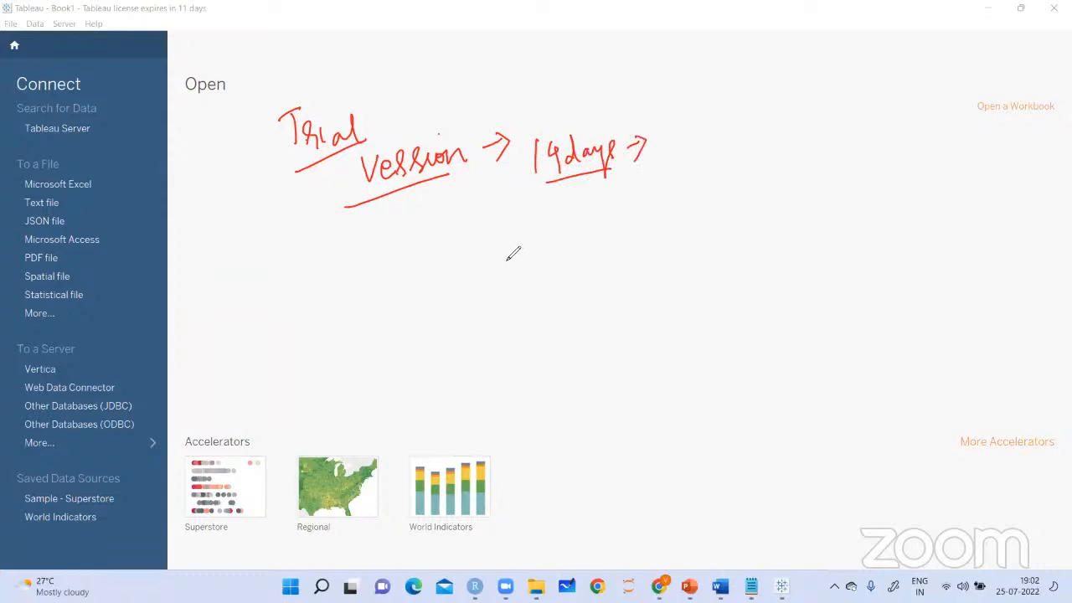
# Handwrite "Tableau desktop product" below the trial version note and underline its words
pyautogui.moveTo(390, 209)
pyautogui.mouseDown()
pyautogui.moveTo(390, 236)
pyautogui.moveTo(403, 201)
pyautogui.moveTo(429, 219)
pyautogui.mouseUp()
pyautogui.moveTo(435, 190)
pyautogui.mouseDown()
pyautogui.moveTo(437, 225)
pyautogui.moveTo(456, 215)
pyautogui.mouseUp()
pyautogui.moveTo(465, 206)
pyautogui.mouseDown()
pyautogui.moveTo(466, 216)
pyautogui.moveTo(508, 223)
pyautogui.mouseUp()
pyautogui.moveTo(518, 184)
pyautogui.mouseDown()
pyautogui.moveTo(518, 223)
pyautogui.moveTo(528, 218)
pyautogui.mouseUp()
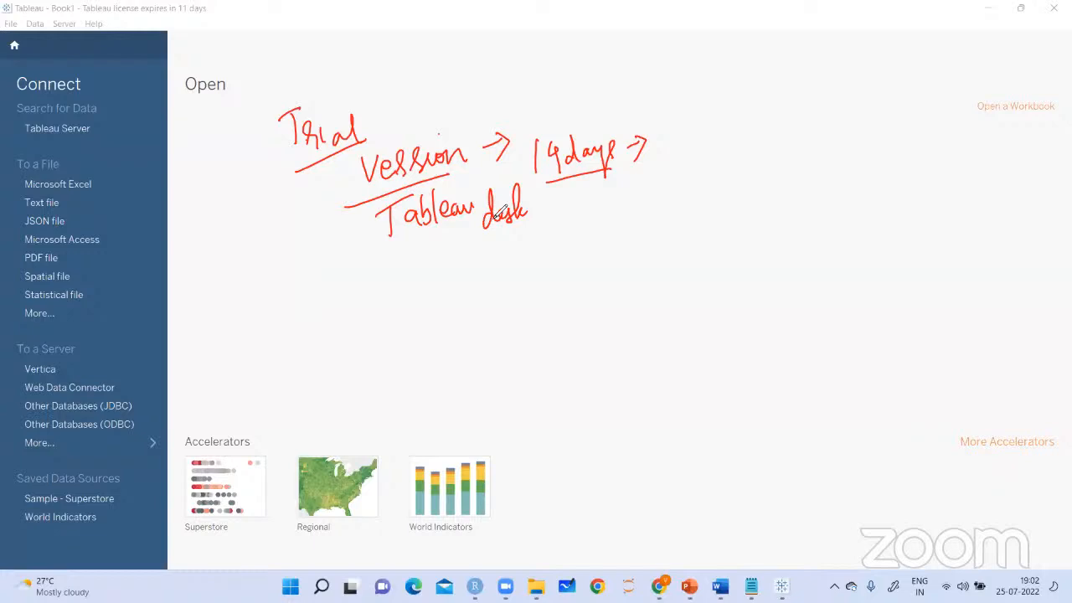
pyautogui.moveTo(532, 190)
pyautogui.mouseDown()
pyautogui.moveTo(531, 213)
pyautogui.moveTo(547, 203)
pyautogui.mouseUp()
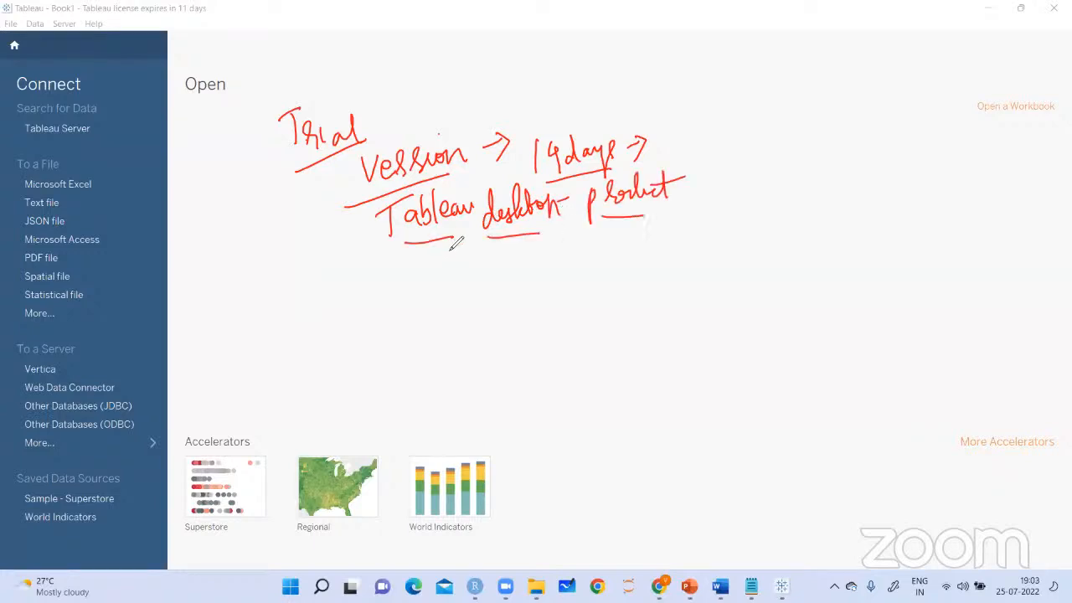
# Handwrite "Tableau public → It is free of cost →" on the next line, with an underlined "practice" below it
pyautogui.moveTo(403, 264); pyautogui.dragTo(402, 289)
pyautogui.moveTo(389, 270)
pyautogui.mouseDown()
pyautogui.moveTo(418, 254)
pyautogui.moveTo(425, 283)
pyautogui.mouseUp()
pyautogui.moveTo(432, 250); pyautogui.dragTo(435, 270)
pyautogui.moveTo(448, 246)
pyautogui.mouseDown()
pyautogui.moveTo(471, 262)
pyautogui.moveTo(512, 252)
pyautogui.mouseUp()
pyautogui.moveTo(519, 249); pyautogui.dragTo(552, 254)
pyautogui.moveTo(563, 245)
pyautogui.mouseDown()
pyautogui.moveTo(565, 253)
pyautogui.moveTo(643, 244)
pyautogui.mouseUp()
pyautogui.moveTo(638, 237); pyautogui.dragTo(672, 237)
pyautogui.moveTo(706, 197)
pyautogui.mouseDown()
pyautogui.moveTo(695, 256)
pyautogui.moveTo(705, 221)
pyautogui.moveTo(722, 219)
pyautogui.mouseUp()
pyautogui.moveTo(736, 209); pyautogui.dragTo(742, 240)
pyautogui.moveTo(766, 190)
pyautogui.mouseDown()
pyautogui.moveTo(762, 237)
pyautogui.moveTo(777, 204)
pyautogui.mouseUp()
pyautogui.moveTo(793, 176); pyautogui.dragTo(790, 204)
pyautogui.moveTo(784, 189); pyautogui.dragTo(803, 185)
pyautogui.moveTo(616, 273)
pyautogui.mouseDown()
pyautogui.moveTo(771, 220)
pyautogui.moveTo(832, 177)
pyautogui.mouseUp()
pyautogui.moveTo(819, 180); pyautogui.dragTo(827, 194)
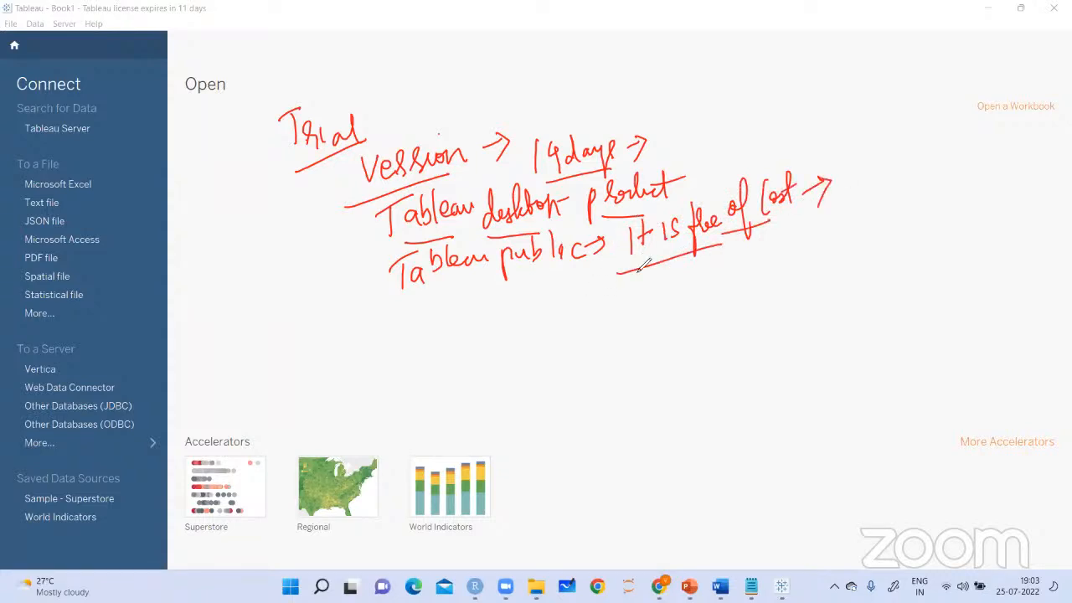
pyautogui.moveTo(640, 291)
pyautogui.mouseDown()
pyautogui.moveTo(658, 303)
pyautogui.moveTo(696, 268)
pyautogui.moveTo(771, 268)
pyautogui.mouseUp()
pyautogui.moveTo(638, 314); pyautogui.dragTo(768, 271)
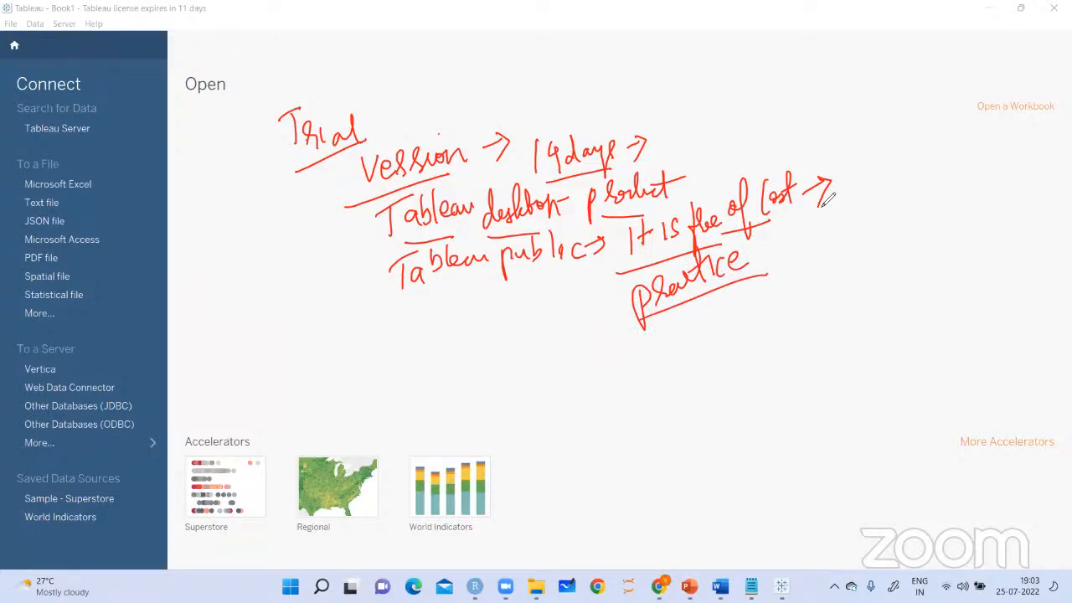
# Add an arrow below "Tableau public" leading to the handwritten note "Not all the features in tableau public", underlined at its end
pyautogui.moveTo(484, 280)
pyautogui.mouseDown()
pyautogui.moveTo(483, 304)
pyautogui.moveTo(492, 290)
pyautogui.mouseUp()
pyautogui.moveTo(459, 345)
pyautogui.mouseDown()
pyautogui.moveTo(493, 300)
pyautogui.moveTo(511, 304)
pyautogui.moveTo(557, 272)
pyautogui.mouseUp()
pyautogui.moveTo(535, 307); pyautogui.dragTo(587, 286)
pyautogui.moveTo(489, 341)
pyautogui.mouseDown()
pyautogui.moveTo(484, 381)
pyautogui.moveTo(511, 353)
pyautogui.moveTo(576, 322)
pyautogui.mouseUp()
pyautogui.moveTo(534, 358)
pyautogui.mouseDown()
pyautogui.moveTo(536, 384)
pyautogui.moveTo(571, 361)
pyautogui.mouseUp()
pyautogui.moveTo(579, 355); pyautogui.dragTo(613, 330)
pyautogui.moveTo(571, 373); pyautogui.dragTo(572, 399)
pyautogui.moveTo(596, 362)
pyautogui.mouseDown()
pyautogui.moveTo(592, 379)
pyautogui.moveTo(607, 379)
pyautogui.moveTo(615, 360)
pyautogui.moveTo(617, 377)
pyautogui.moveTo(628, 369)
pyautogui.mouseUp()
pyautogui.moveTo(642, 356); pyautogui.dragTo(645, 365)
pyautogui.moveTo(568, 402); pyautogui.dragTo(673, 365)
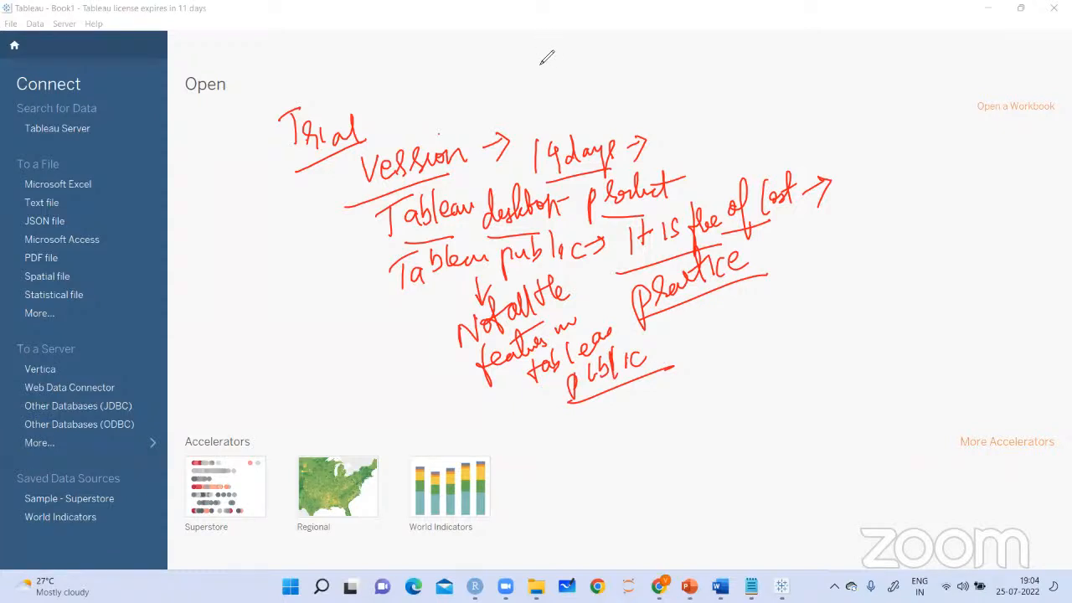
# Handwrite the underlined heading "Student" with "Tableau student version →" below it, beside the free of cost note
pyautogui.moveTo(882, 111); pyautogui.dragTo(957, 153)
pyautogui.moveTo(945, 128); pyautogui.dragTo(976, 127)
pyautogui.moveTo(886, 167); pyautogui.dragTo(989, 154)
pyautogui.moveTo(844, 199)
pyautogui.mouseDown()
pyautogui.moveTo(876, 178)
pyautogui.moveTo(889, 210)
pyautogui.moveTo(906, 180)
pyautogui.moveTo(945, 198)
pyautogui.moveTo(953, 170)
pyautogui.moveTo(977, 195)
pyautogui.moveTo(963, 174)
pyautogui.moveTo(1044, 166)
pyautogui.mouseUp()
pyautogui.moveTo(823, 248); pyautogui.dragTo(920, 244)
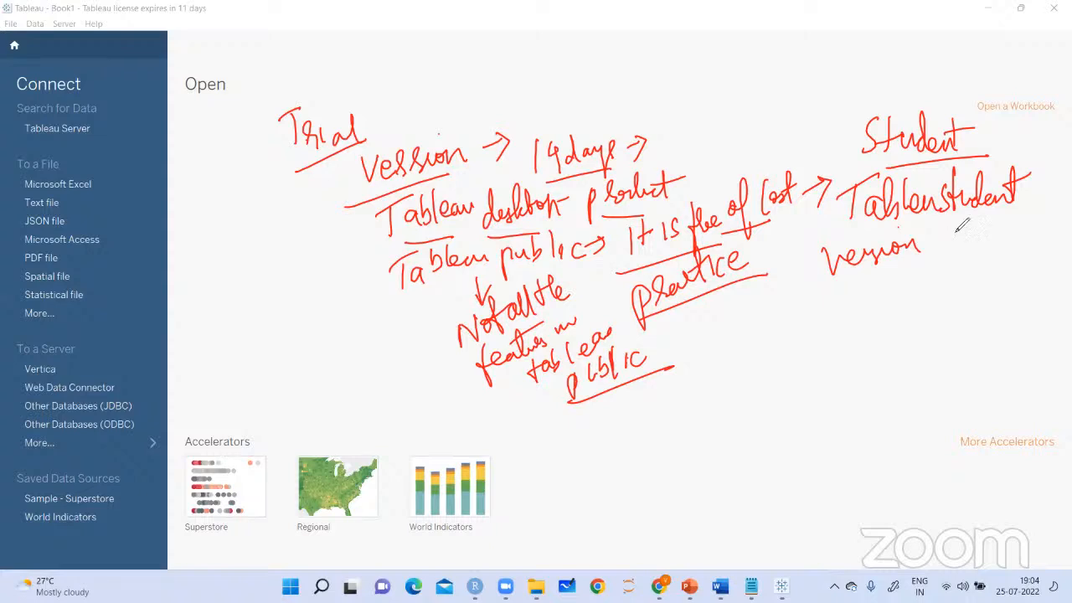
pyautogui.moveTo(931, 237); pyautogui.dragTo(946, 228)
pyautogui.moveTo(953, 223); pyautogui.dragTo(951, 244)
# Handwrite the arrow-marked entries "Student", "Id card" and "phone number" below the student version note
pyautogui.moveTo(816, 306); pyautogui.dragTo(834, 304)
pyautogui.moveTo(834, 286); pyautogui.dragTo(839, 330)
pyautogui.moveTo(872, 279); pyautogui.dragTo(859, 319)
pyautogui.moveTo(880, 280); pyautogui.dragTo(880, 307)
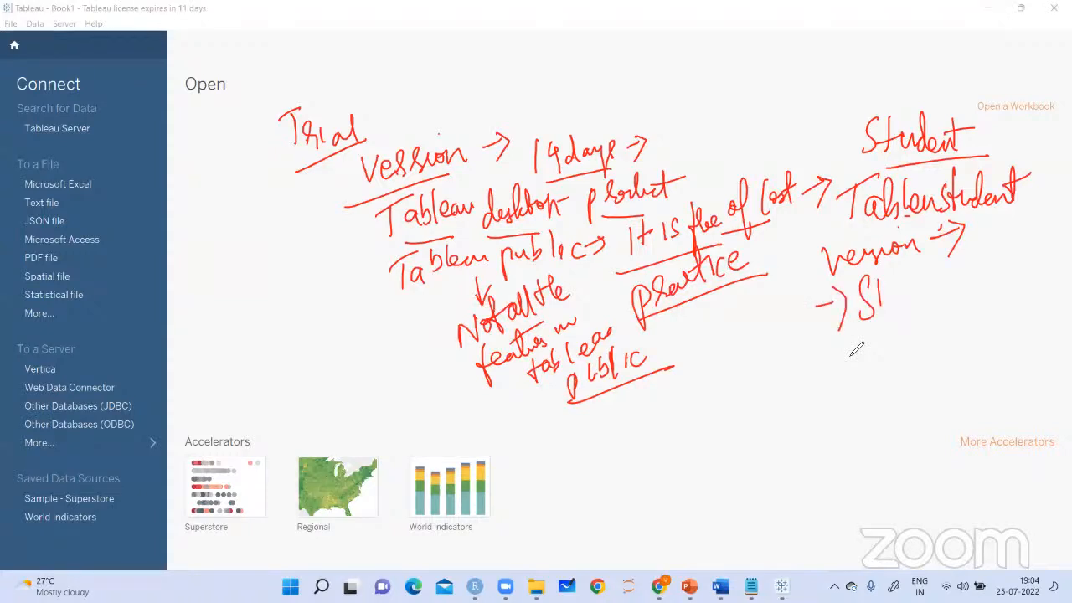
pyautogui.moveTo(883, 289); pyautogui.dragTo(960, 266)
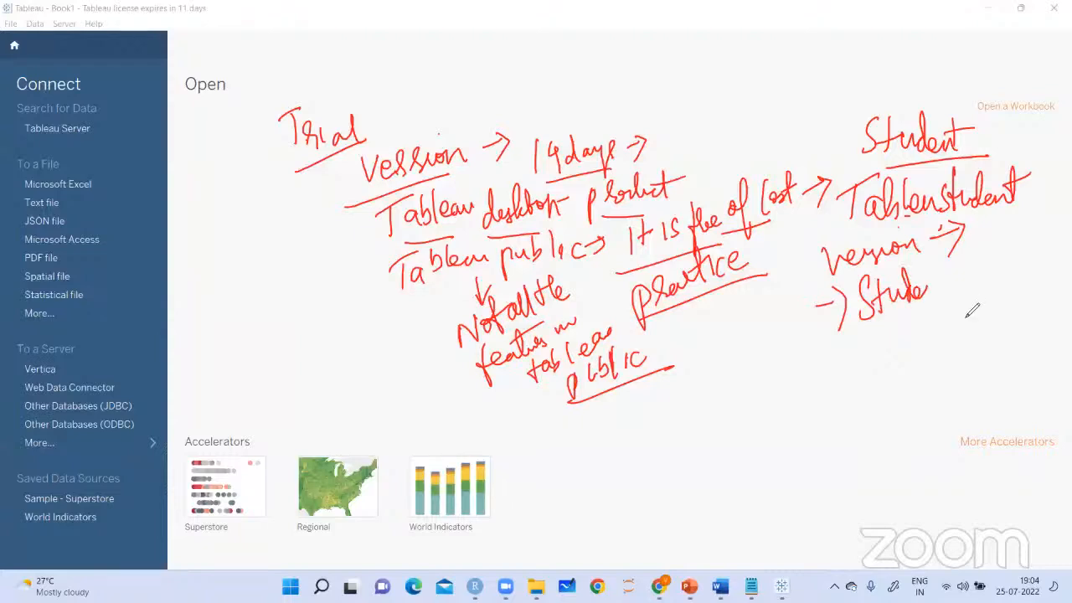
pyautogui.moveTo(834, 361); pyautogui.dragTo(963, 328)
pyautogui.moveTo(834, 422); pyautogui.dragTo(1017, 321)
pyautogui.moveTo(958, 376); pyautogui.dragTo(1011, 353)
# Handwrite two more arrow-marked entries below the phone number line, the last one ending in "of student card"
pyautogui.moveTo(829, 433); pyautogui.dragTo(855, 433)
pyautogui.moveTo(872, 421); pyautogui.dragTo(877, 449)
pyautogui.moveTo(887, 400); pyautogui.dragTo(895, 428)
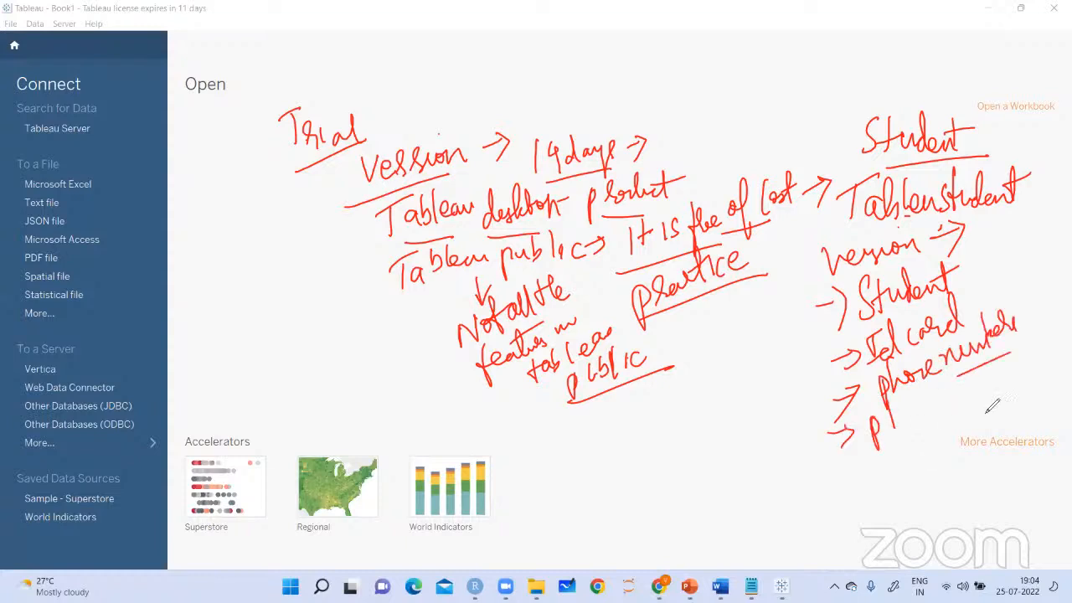
pyautogui.moveTo(894, 429); pyautogui.dragTo(948, 408)
pyautogui.moveTo(810, 492); pyautogui.dragTo(821, 510)
pyautogui.moveTo(851, 466); pyautogui.dragTo(853, 494)
pyautogui.moveTo(850, 465); pyautogui.dragTo(863, 460)
pyautogui.moveTo(855, 483); pyautogui.dragTo(876, 477)
pyautogui.moveTo(881, 466)
pyautogui.mouseDown()
pyautogui.moveTo(888, 492)
pyautogui.moveTo(916, 457)
pyautogui.mouseUp()
pyautogui.moveTo(922, 459)
pyautogui.mouseDown()
pyautogui.moveTo(936, 419)
pyautogui.moveTo(1012, 366)
pyautogui.mouseUp()
pyautogui.moveTo(1006, 402); pyautogui.dragTo(1036, 355)
pyautogui.moveTo(923, 461); pyautogui.dragTo(967, 427)
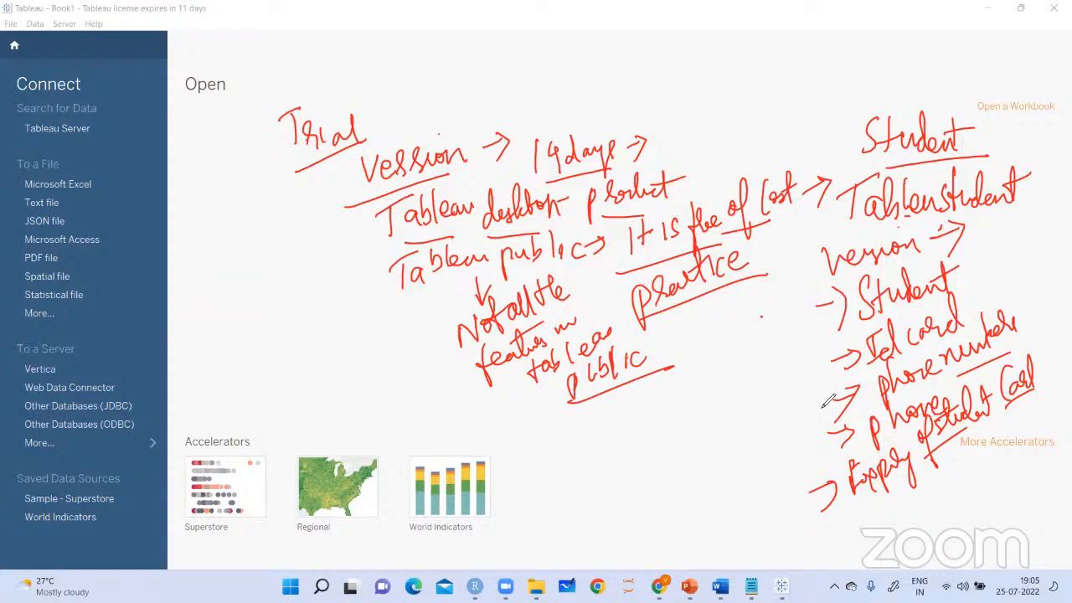
# Draw a check mark beside each of the five entries in the student requirements list
pyautogui.moveTo(761, 317); pyautogui.dragTo(790, 294)
pyautogui.moveTo(764, 367); pyautogui.dragTo(790, 340)
pyautogui.moveTo(774, 404); pyautogui.dragTo(800, 373)
pyautogui.moveTo(790, 429); pyautogui.dragTo(813, 414)
pyautogui.moveTo(781, 461); pyautogui.dragTo(819, 431)
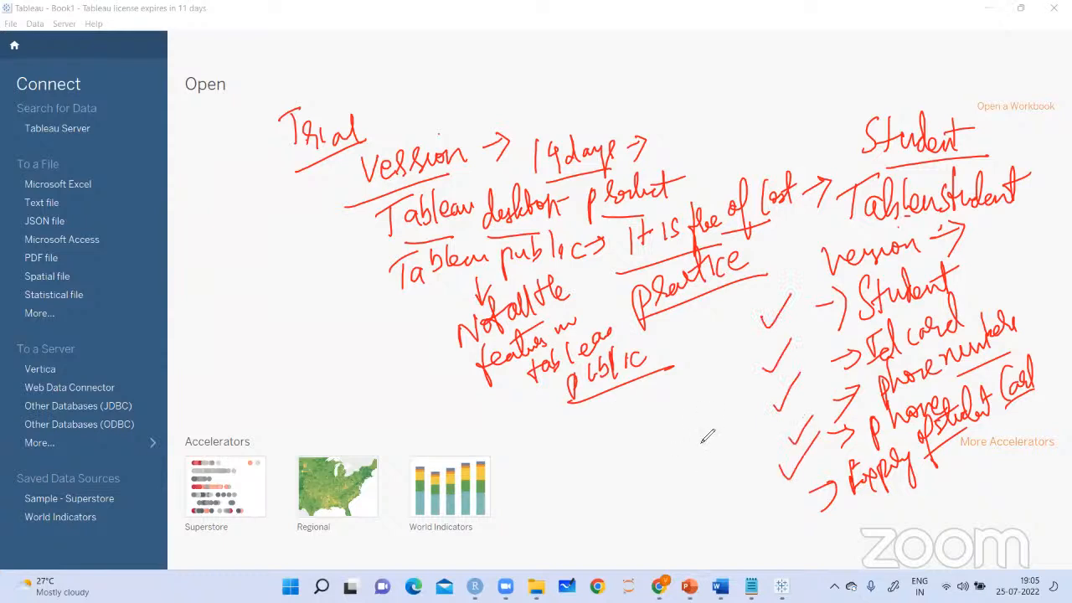
# Handwrite "Tableau license for 1 year" below the Tableau public note, and clear all annotations from the screen
pyautogui.moveTo(578, 408); pyautogui.dragTo(617, 396)
pyautogui.moveTo(599, 402); pyautogui.dragTo(595, 433)
pyautogui.moveTo(605, 420); pyautogui.dragTo(664, 407)
pyautogui.moveTo(669, 387)
pyautogui.mouseDown()
pyautogui.moveTo(685, 397)
pyautogui.moveTo(731, 384)
pyautogui.mouseUp()
pyautogui.moveTo(650, 427); pyautogui.dragTo(665, 444)
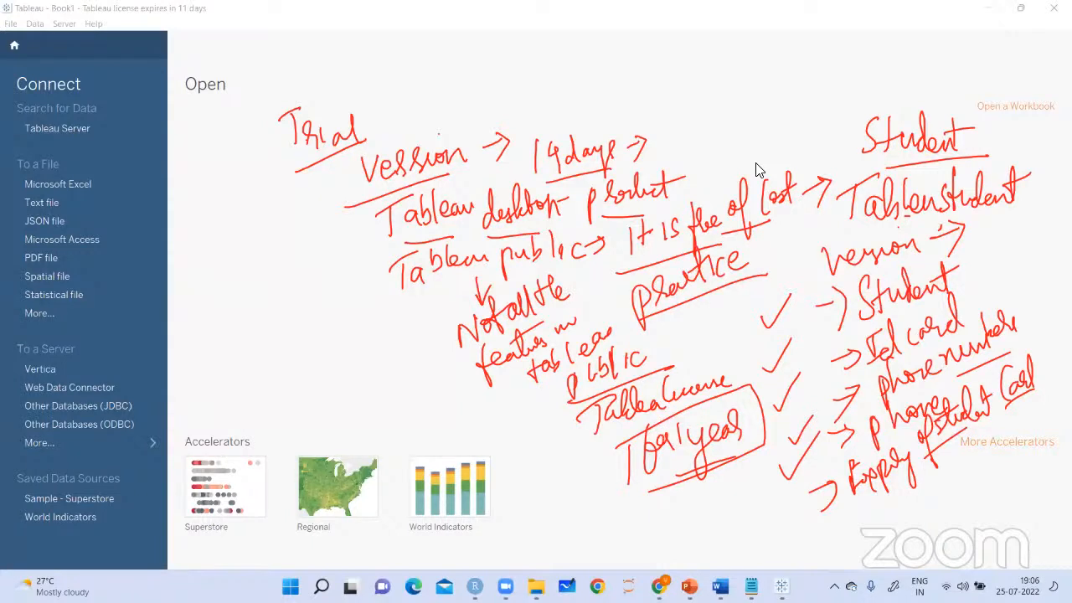
pyautogui.click(694, 90)
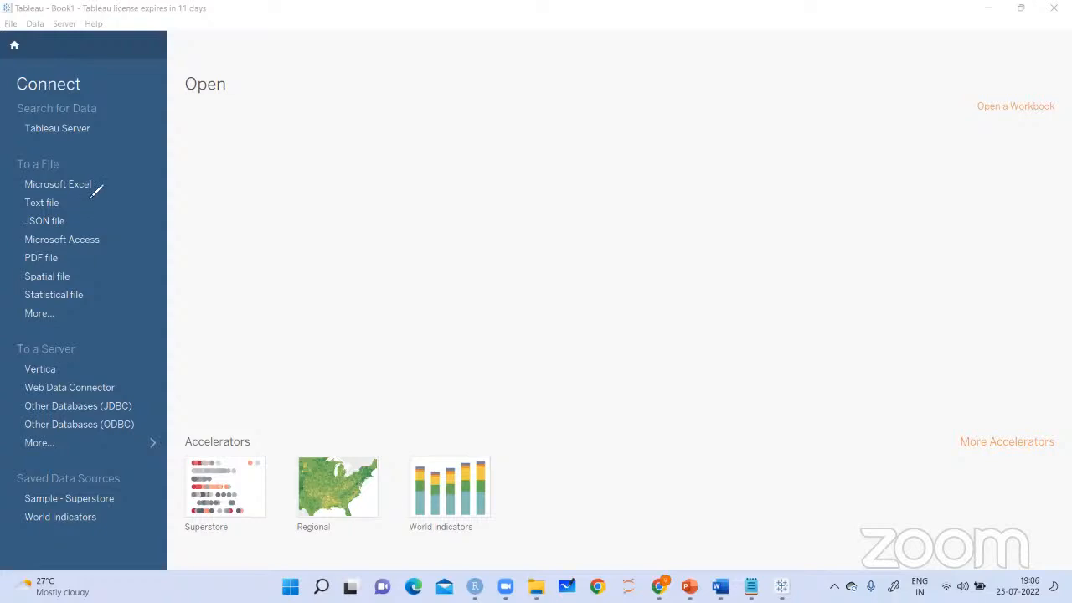
# Mark the file connection types from Microsoft Excel to Statistical file with pen strokes, and clear the marks
pyautogui.moveTo(76, 172); pyautogui.dragTo(110, 171)
pyautogui.moveTo(70, 207); pyautogui.dragTo(89, 204)
pyautogui.moveTo(79, 220)
pyautogui.mouseDown()
pyautogui.moveTo(99, 214)
pyautogui.moveTo(122, 232)
pyautogui.mouseUp()
pyautogui.moveTo(80, 263); pyautogui.dragTo(109, 278)
pyautogui.moveTo(97, 298); pyautogui.dragTo(115, 293)
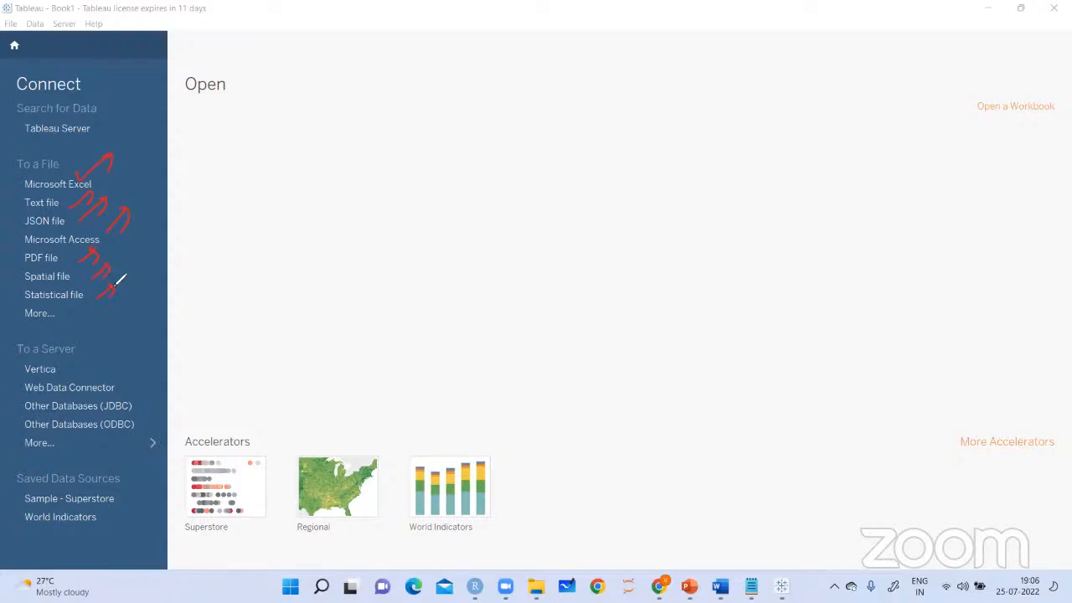
pyautogui.moveTo(160, 222); pyautogui.dragTo(140, 233)
pyautogui.click(780, 64)
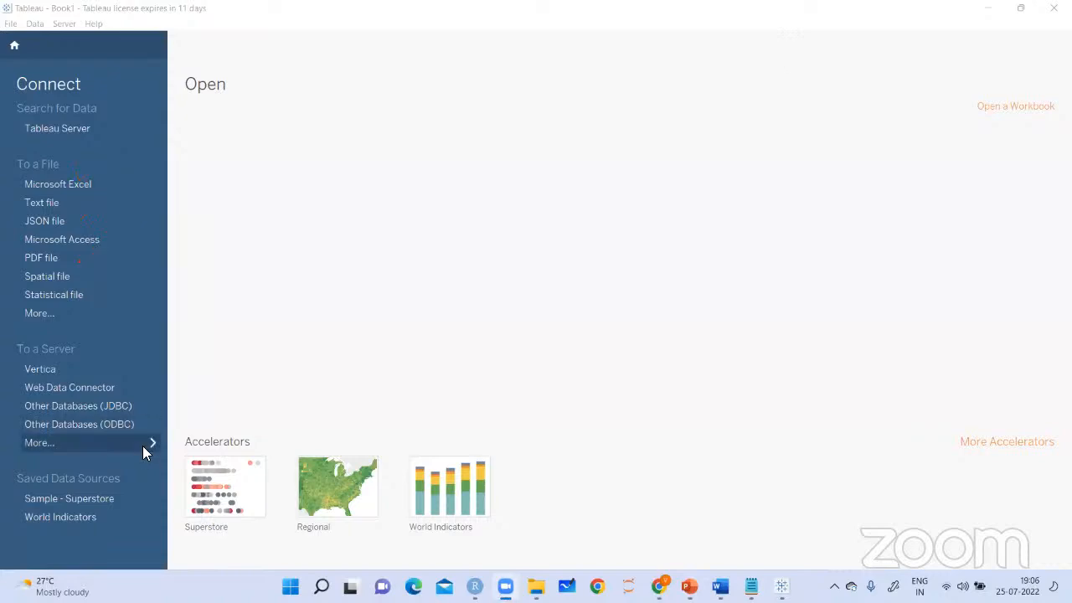
# View the full list of installed and additional server connectors, and close it
pyautogui.click(142, 446)
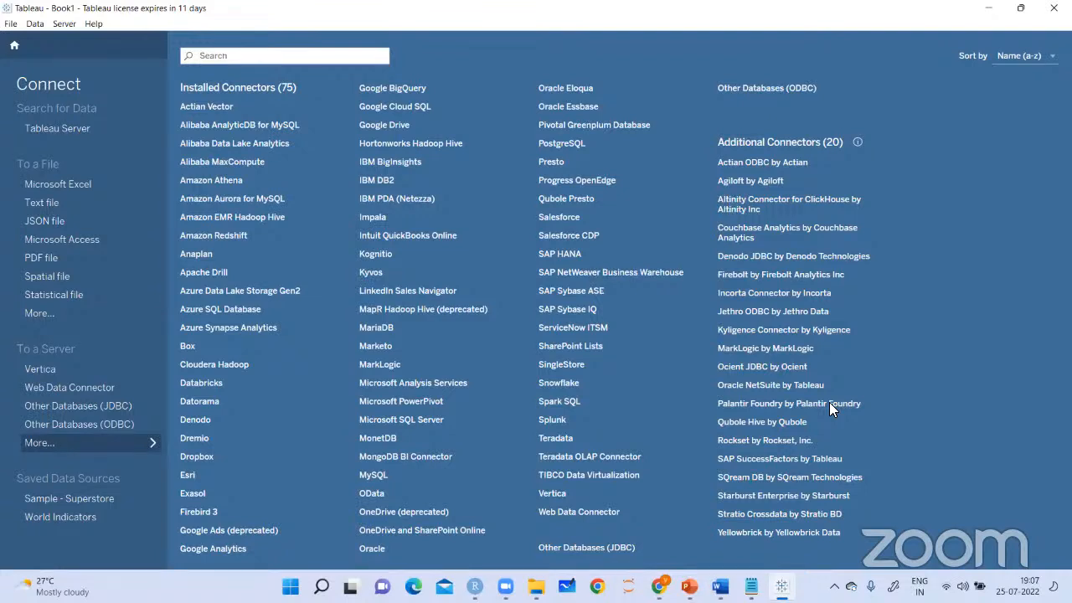
pyautogui.click(151, 447)
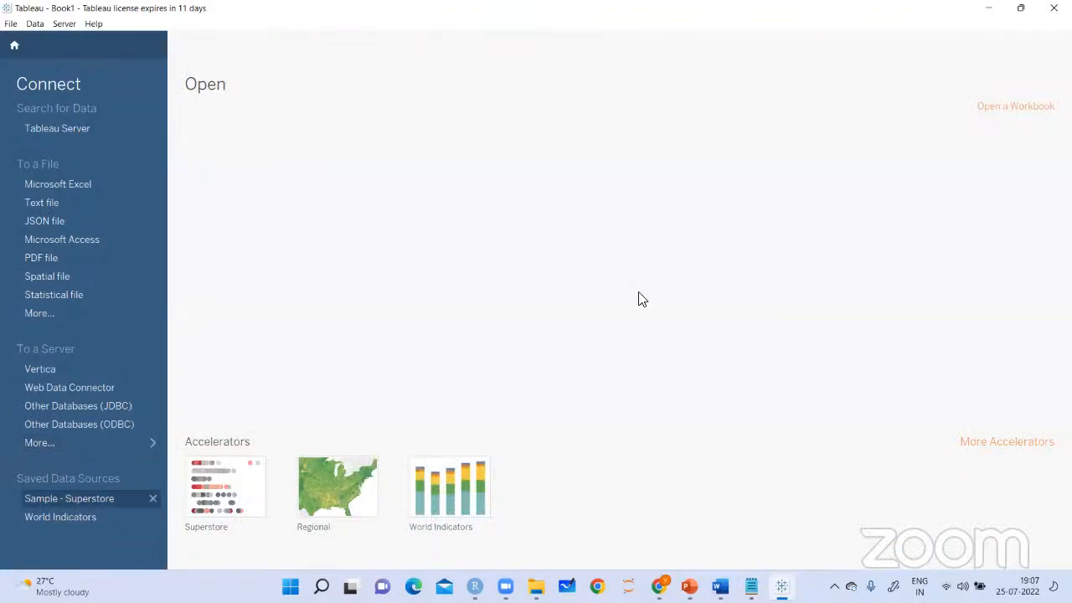
# Open the saved data source Sample - Superstore and view its field list and data source page from Sheet 1
pyautogui.click(85, 500)
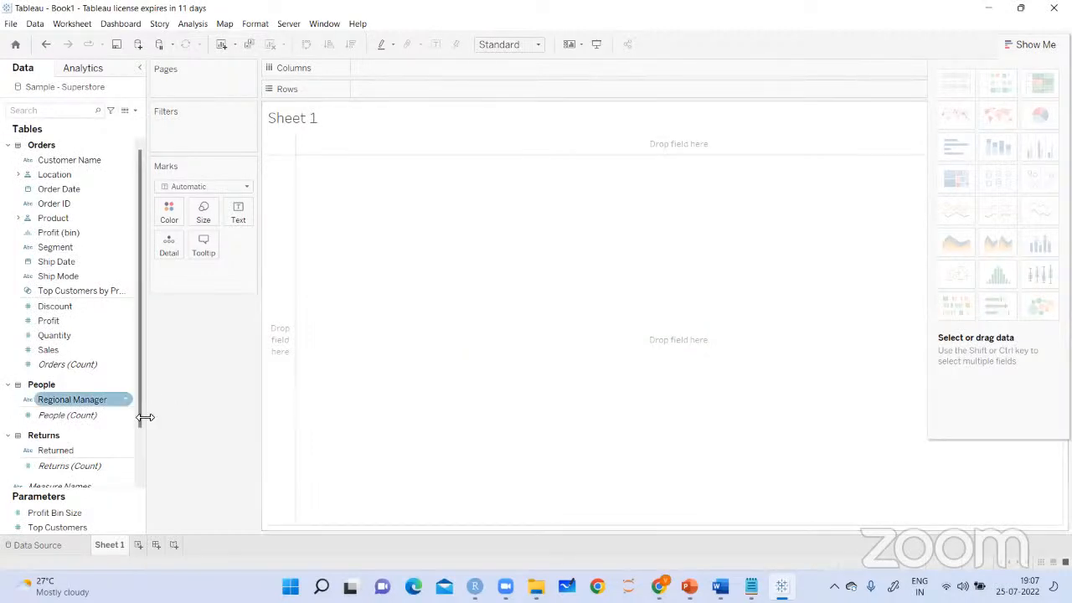
pyautogui.scroll(-1, 150, 450)
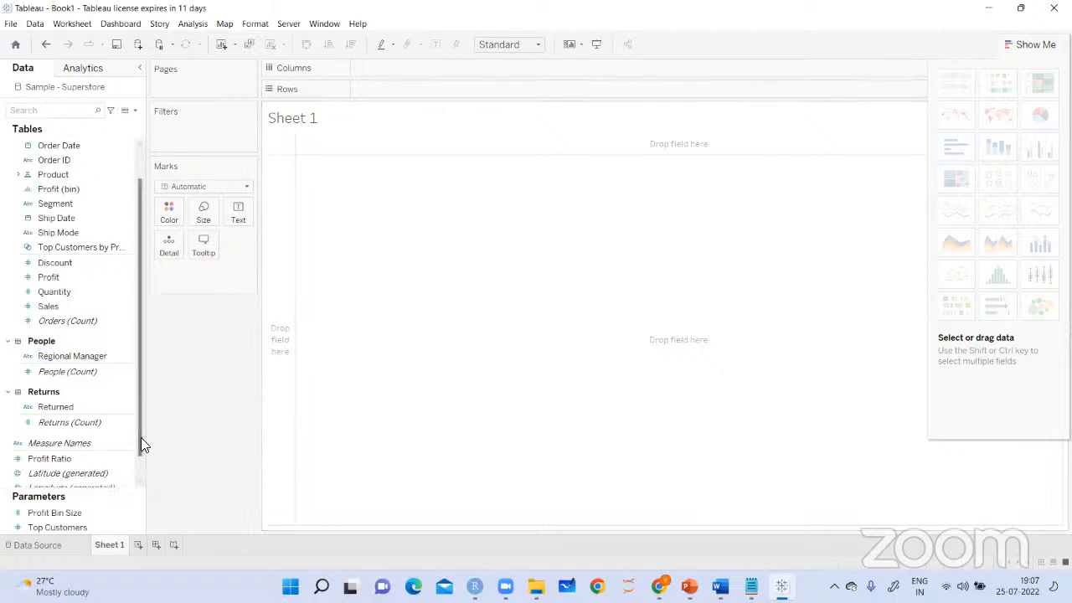
pyautogui.scroll(1, 134, 366)
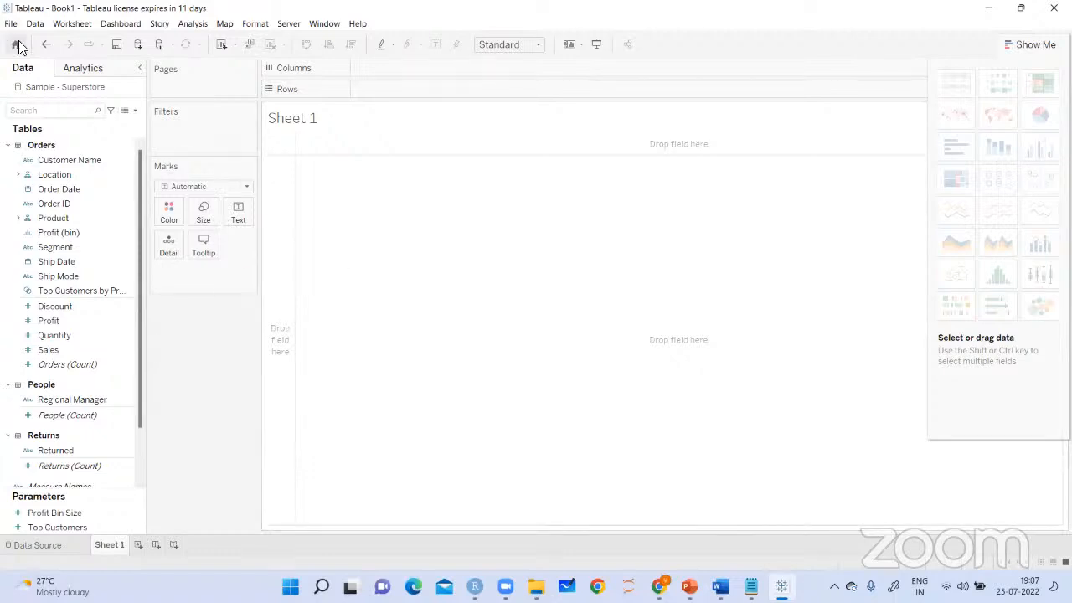
pyautogui.click(26, 546)
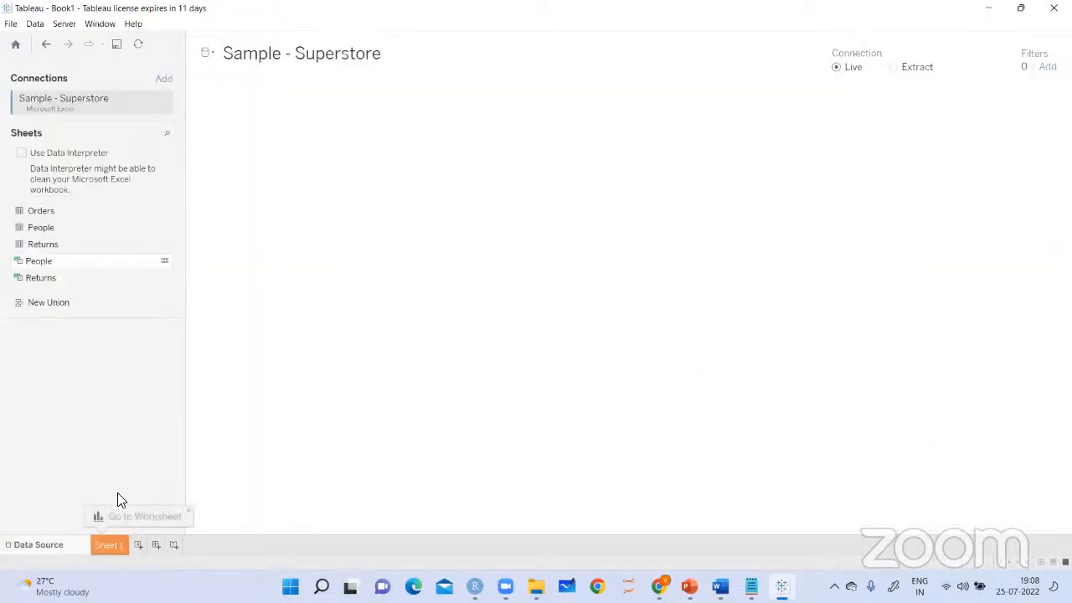
pyautogui.click(117, 547)
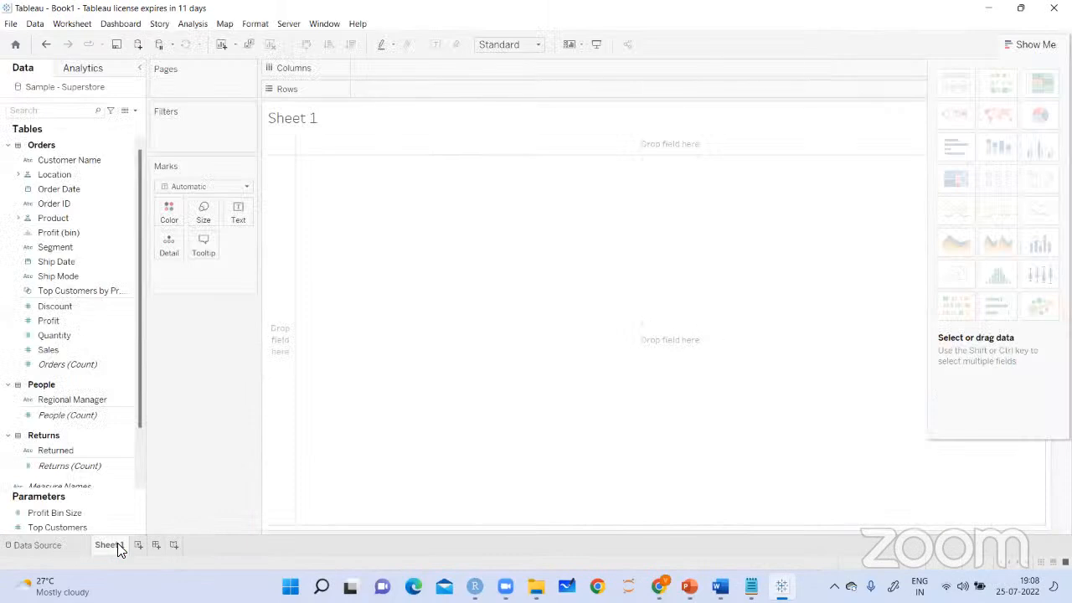
# Examine the commands available for the Sheet 1 worksheet
pyautogui.rightClick(118, 546)
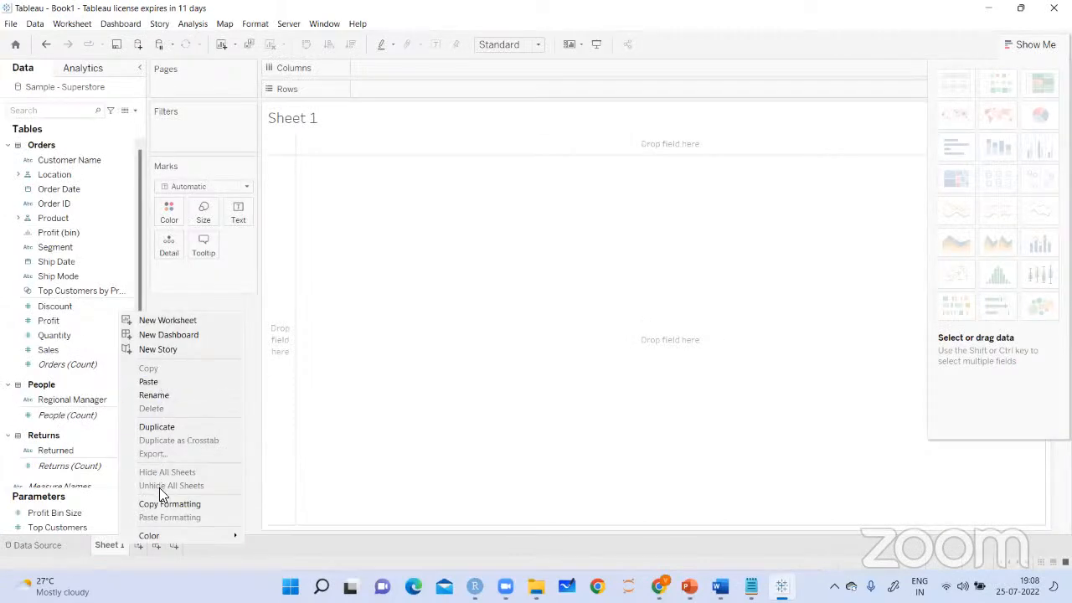
pyautogui.click(106, 550)
pyautogui.rightClick(106, 549)
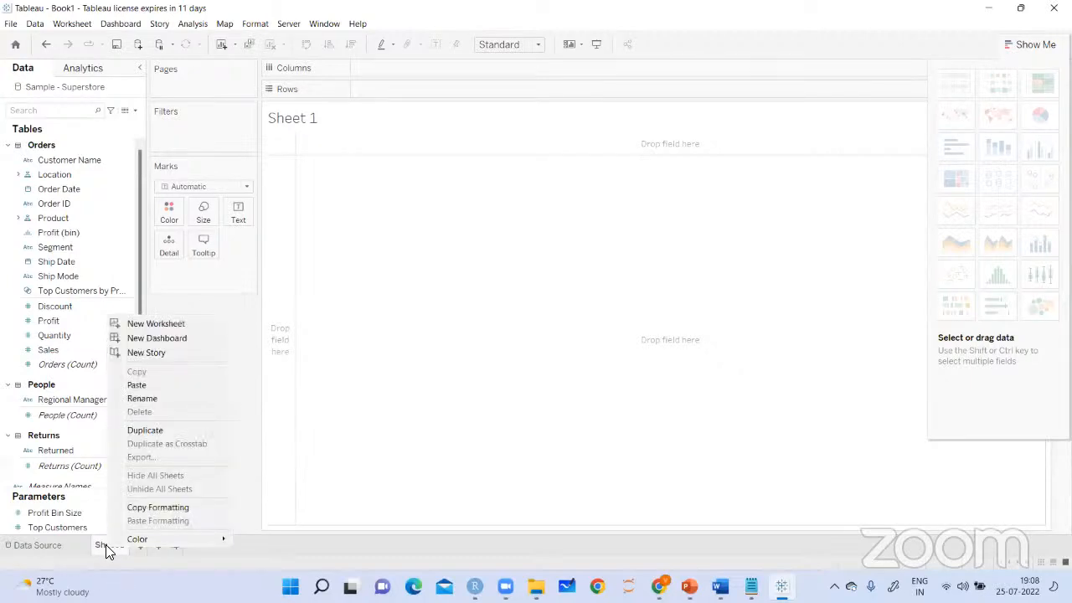
pyautogui.click(263, 415)
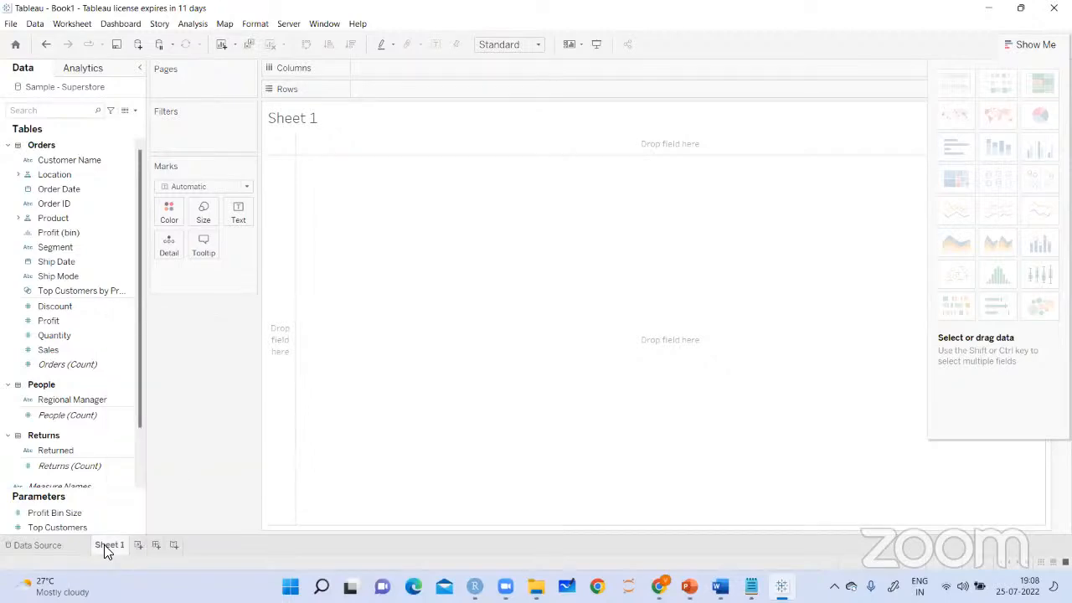
pyautogui.rightClick(124, 544)
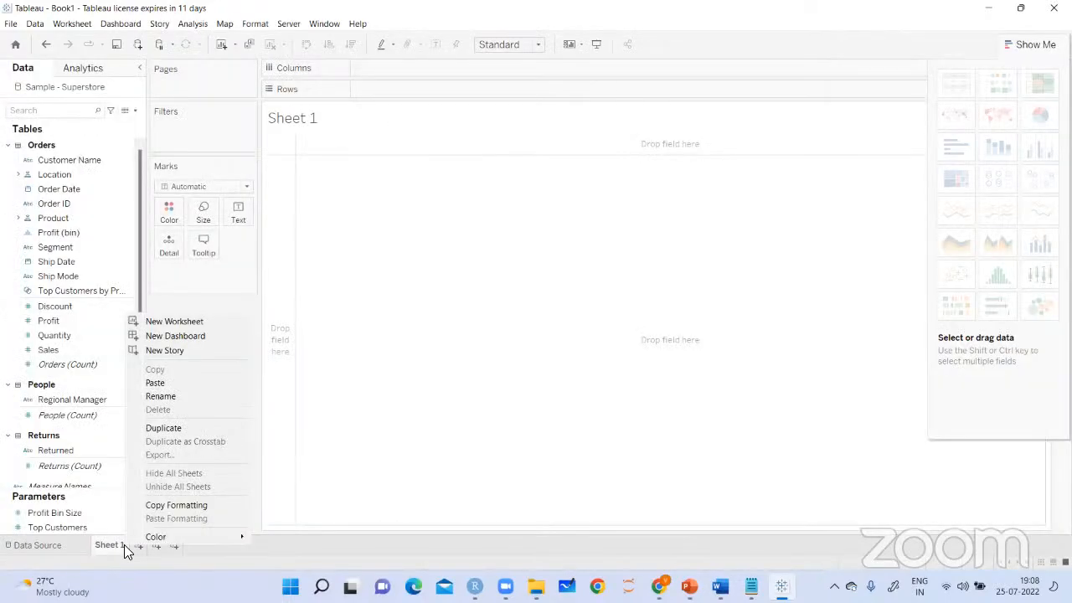
# Return to the data source page and view the options of the Sample - Superstore connection
pyautogui.click(66, 544)
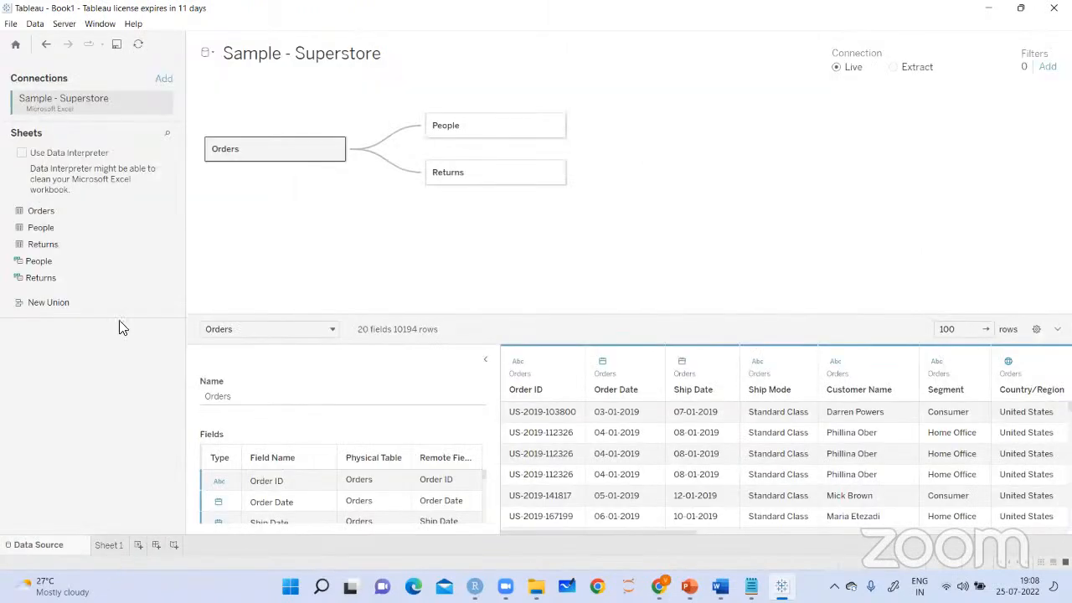
pyautogui.click(161, 102)
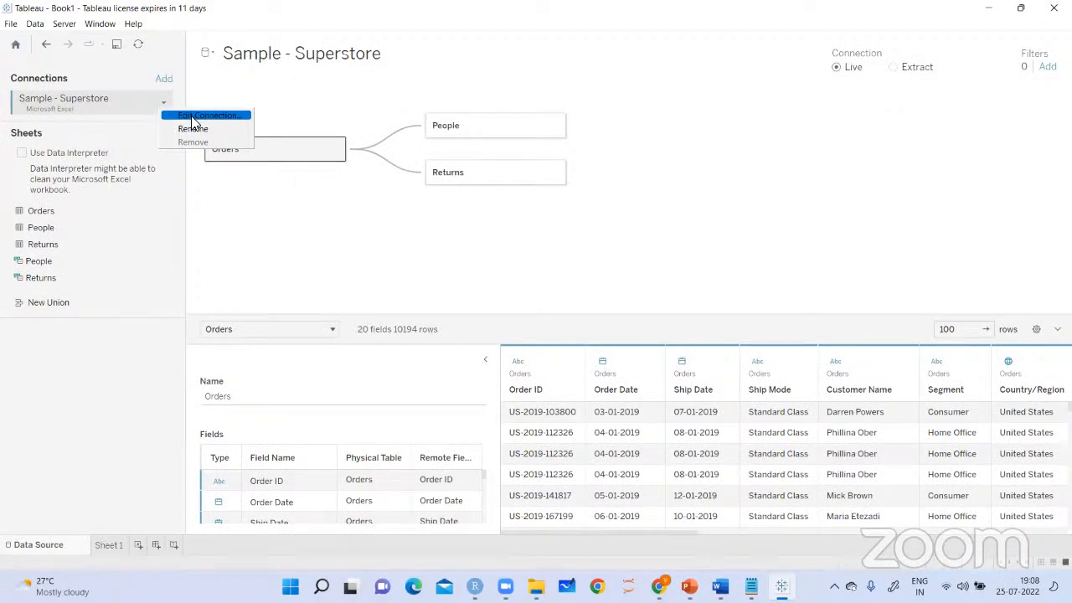
pyautogui.click(171, 181)
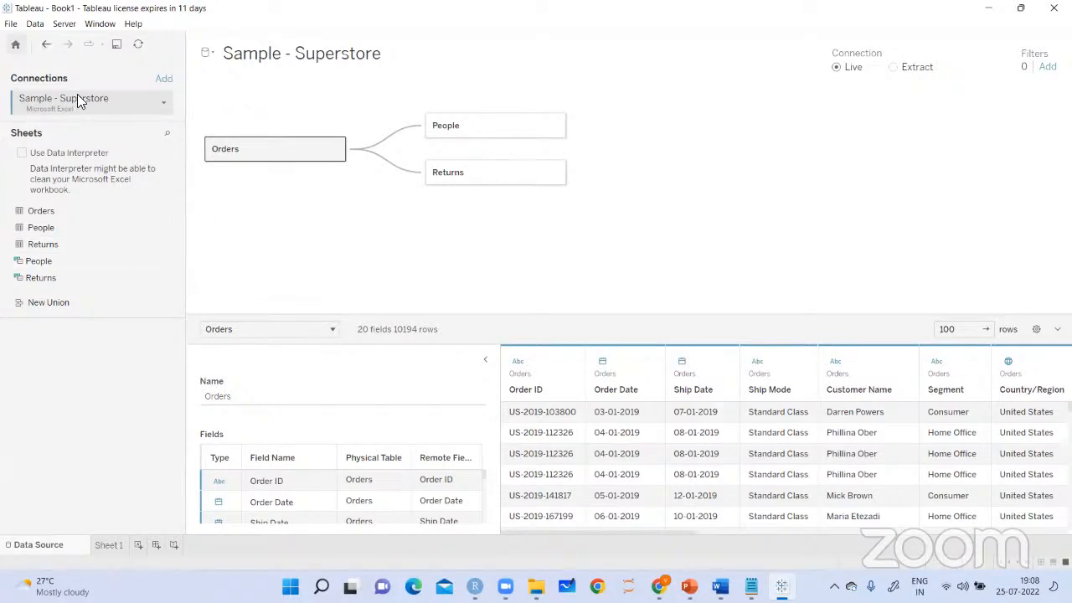
# Return to the start page and label its home icon with a handwritten "Tableau logo" note, and clear the note
pyautogui.click(46, 45)
pyautogui.click(41, 52)
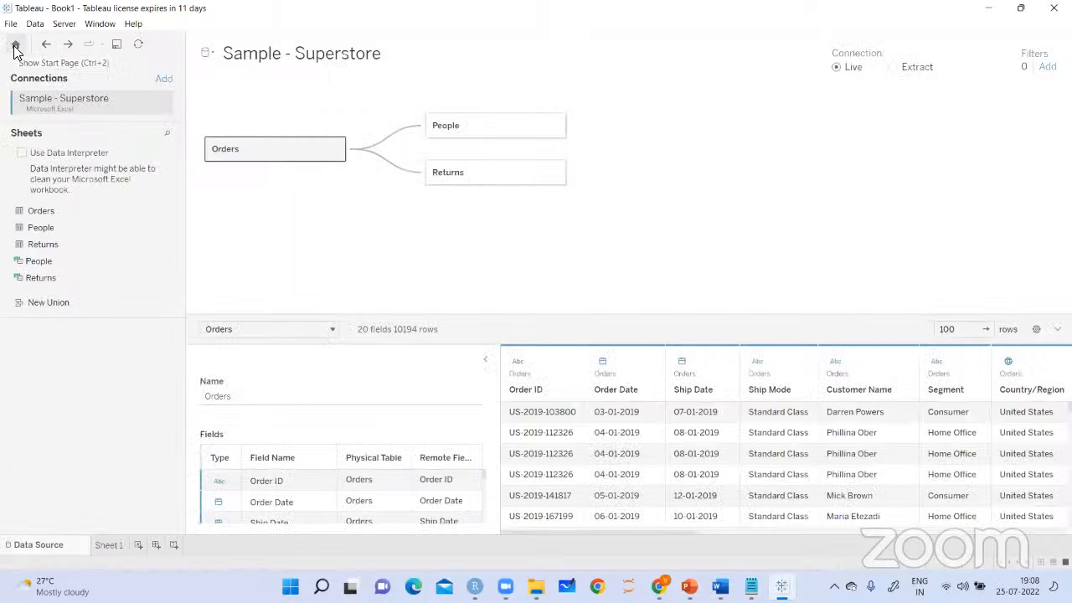
pyautogui.click(15, 47)
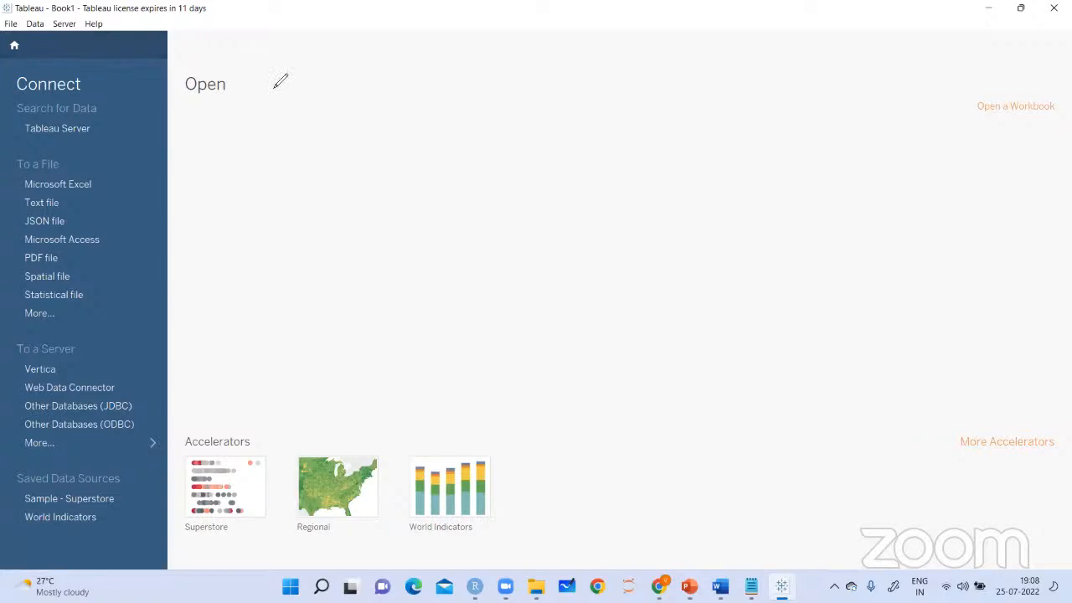
pyautogui.moveTo(25, 40)
pyautogui.mouseDown()
pyautogui.moveTo(17, 69)
pyautogui.moveTo(105, 25)
pyautogui.moveTo(121, 70)
pyautogui.moveTo(179, 42)
pyautogui.moveTo(192, 48)
pyautogui.moveTo(175, 31)
pyautogui.mouseUp()
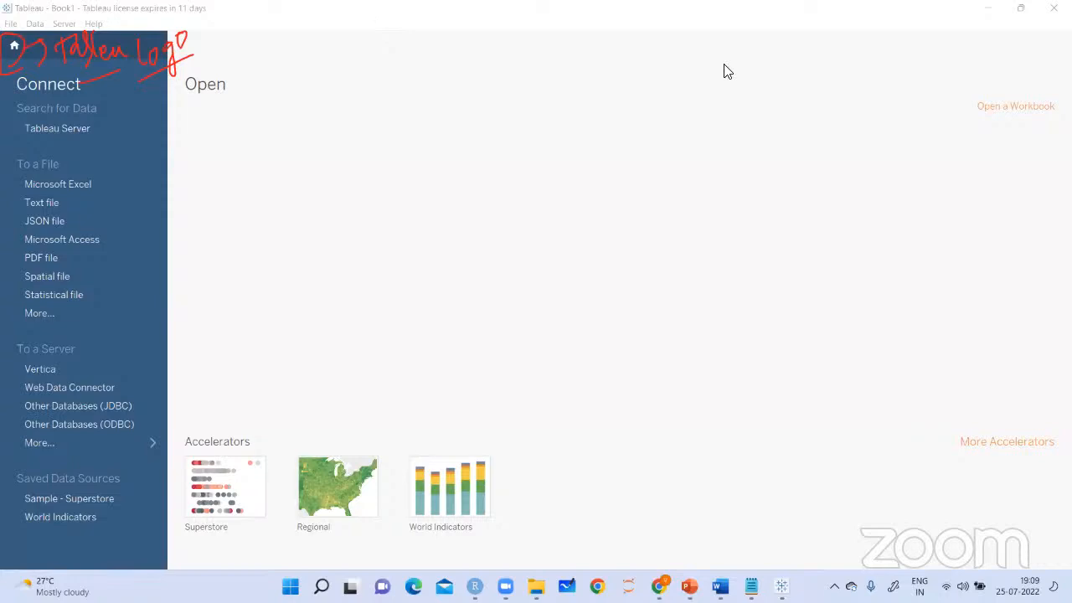
pyautogui.click(626, 288)
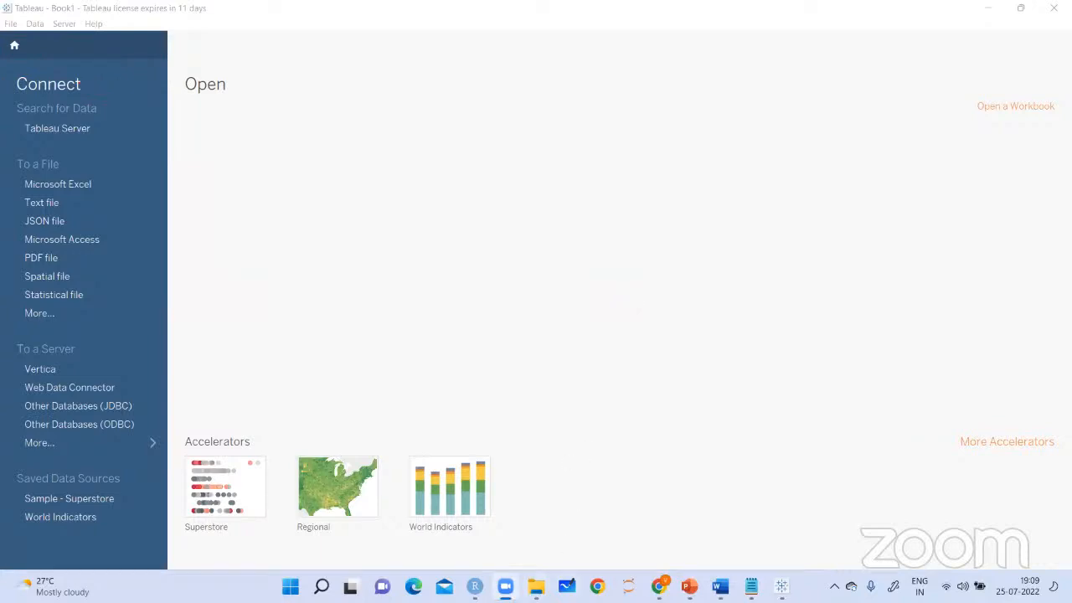
# Switch to the tableaunotes folder, read through the Tableau Day- Basic charts notes in Notepad, and return to Tableau's start page
pyautogui.moveTo(536, 586)
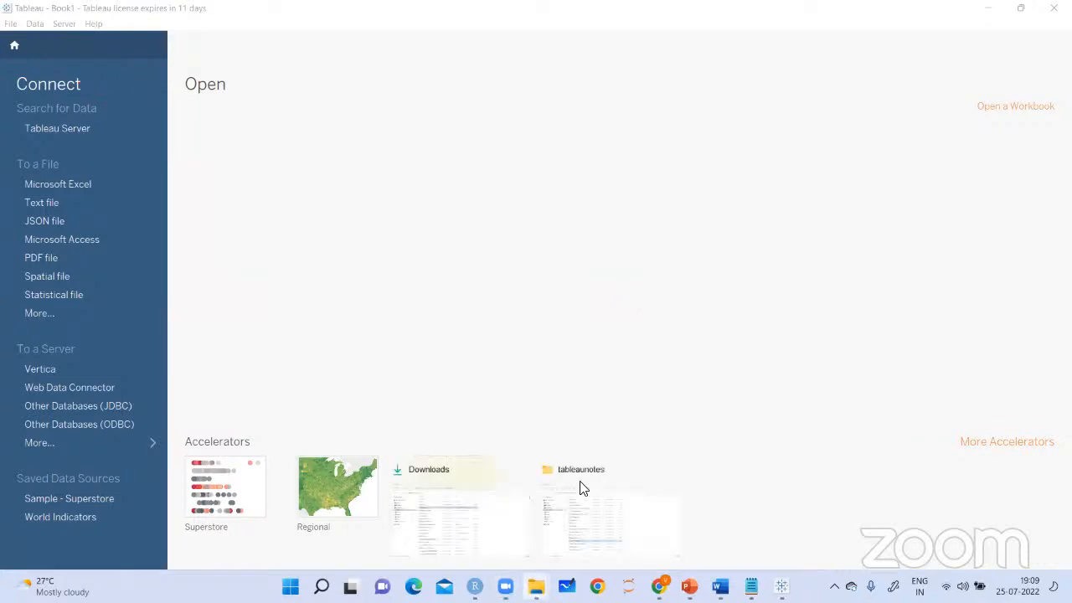
pyautogui.click(584, 488)
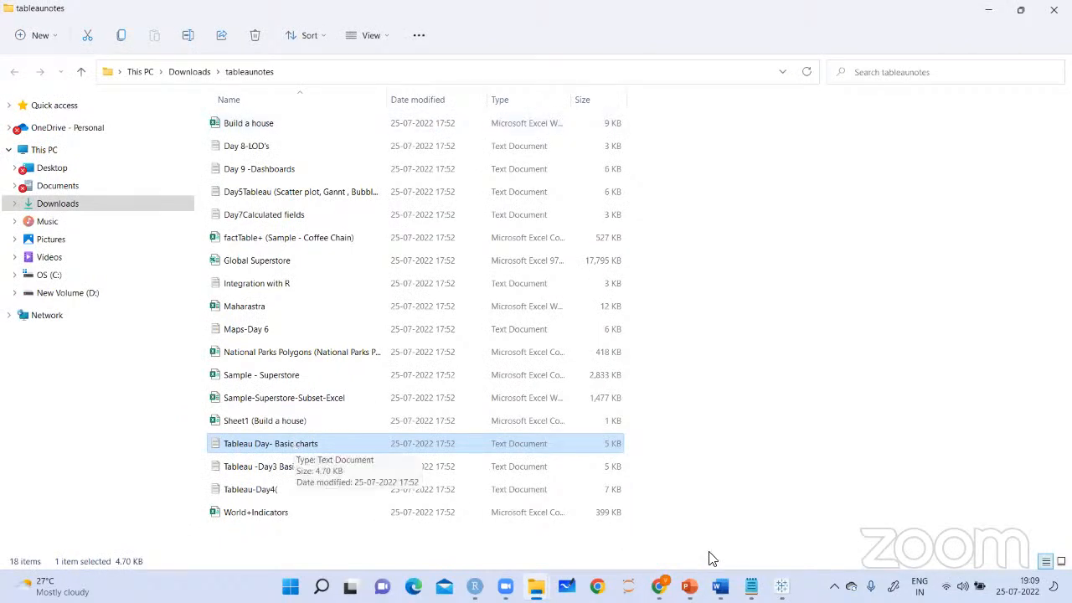
pyautogui.click(752, 586)
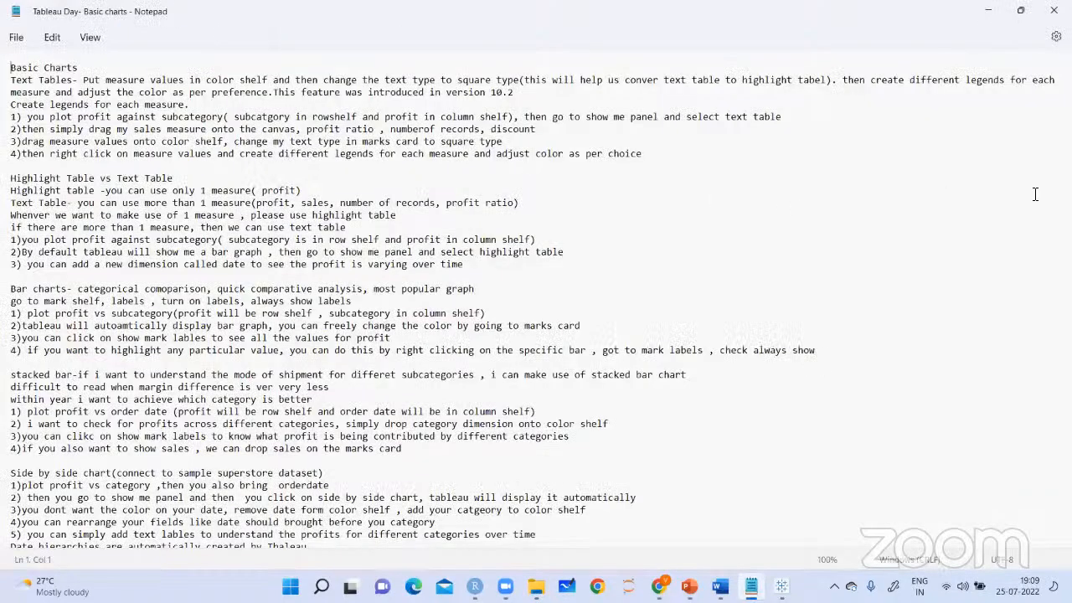
pyautogui.scroll(-2, 860, 193)
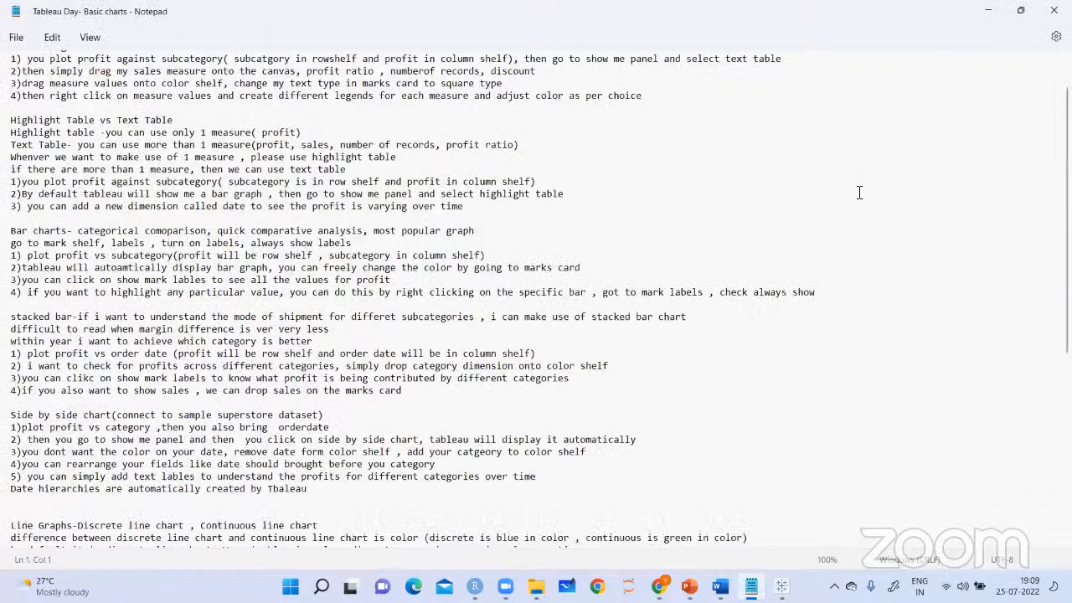
pyautogui.scroll(-2, 859, 193)
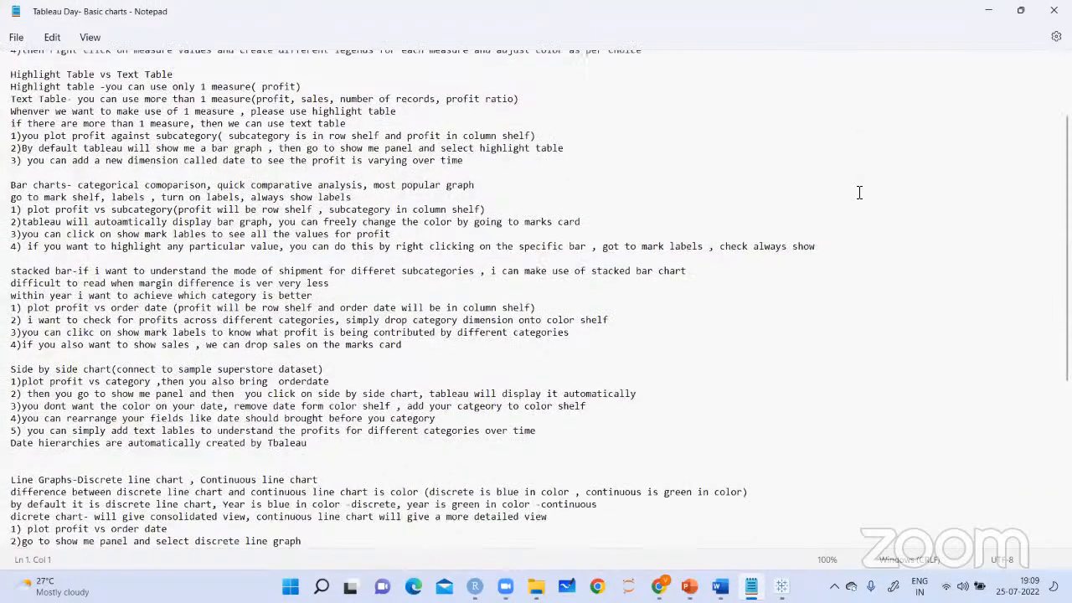
pyautogui.scroll(-6, 860, 193)
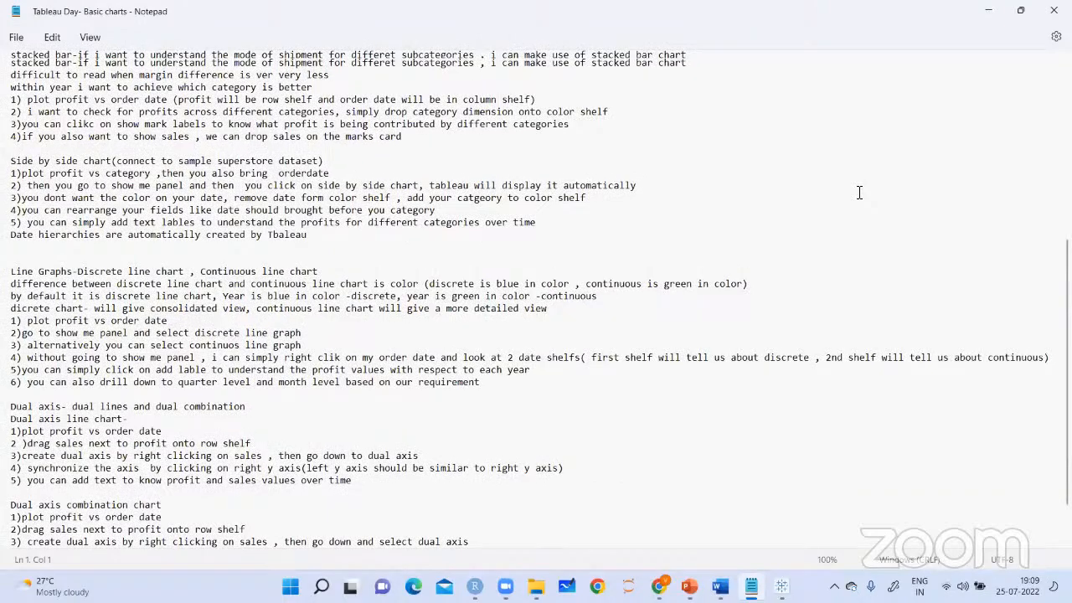
pyautogui.scroll(9, 860, 192)
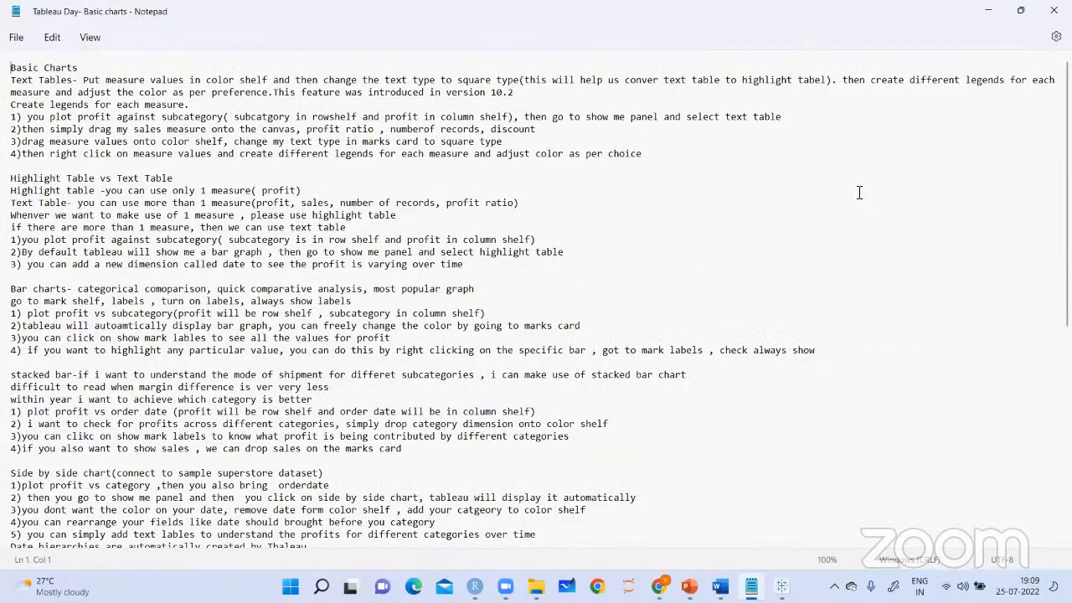
pyautogui.click(995, 16)
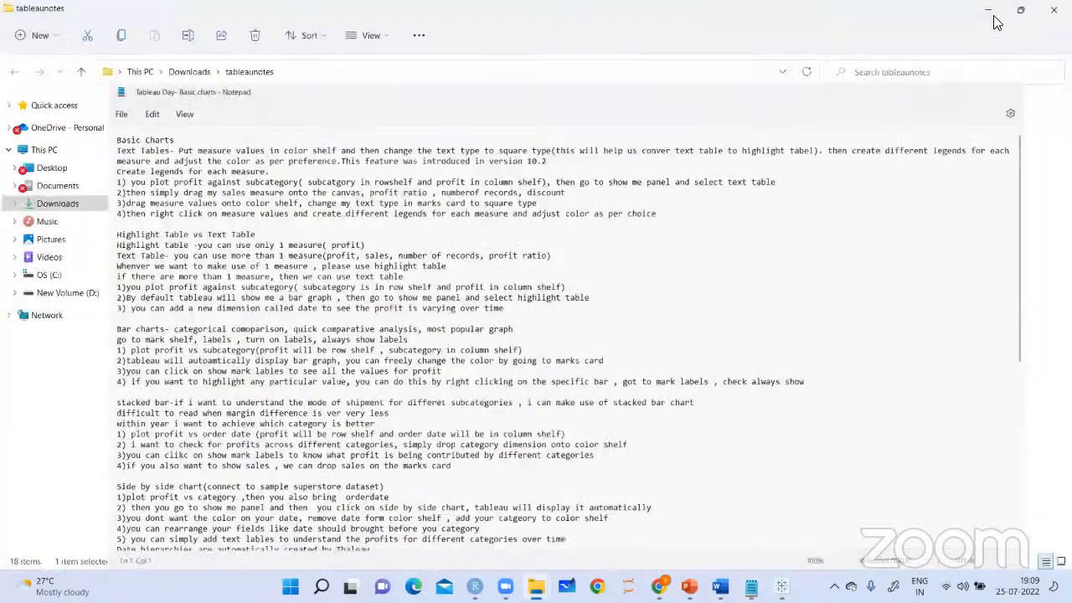
pyautogui.click(991, 15)
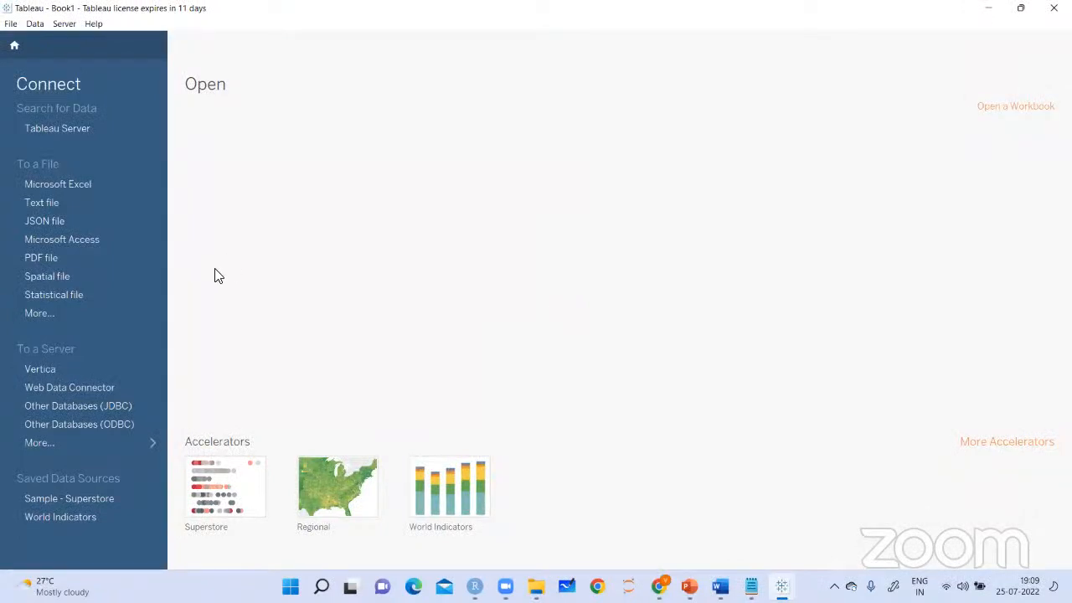
# Connect to the Microsoft Excel file Sample-Superstore-Subset-Excel from the tableaunotes folder in Downloads
pyautogui.click(86, 185)
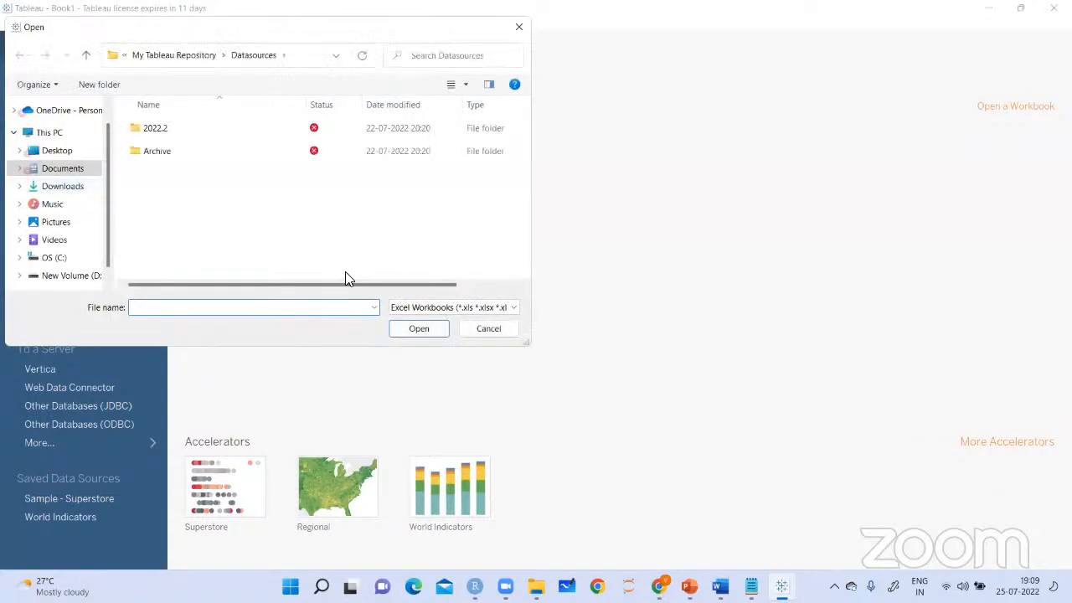
pyautogui.click(67, 186)
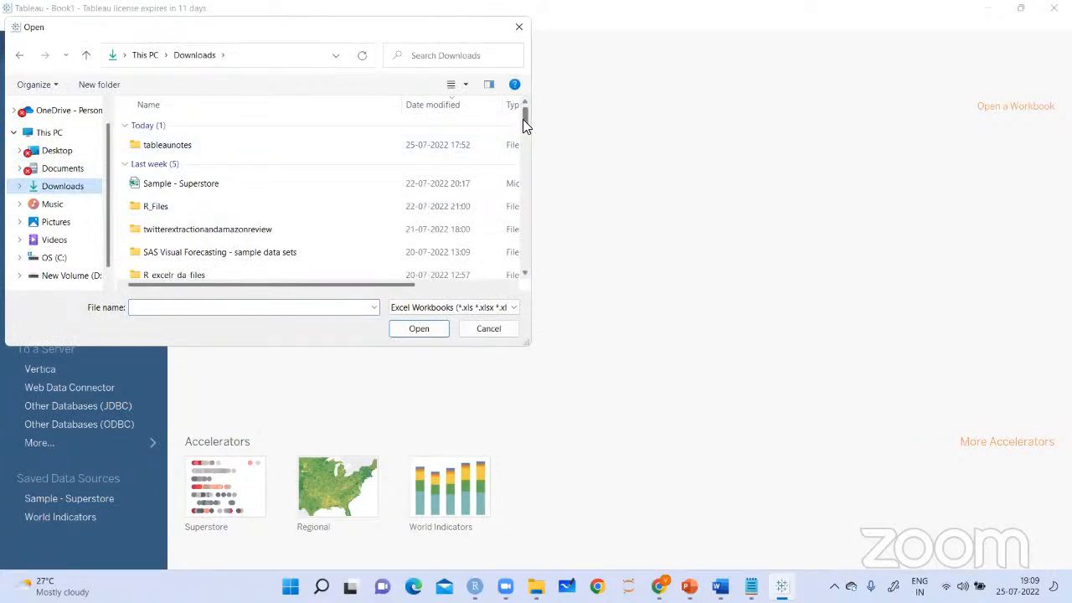
pyautogui.doubleClick(194, 150)
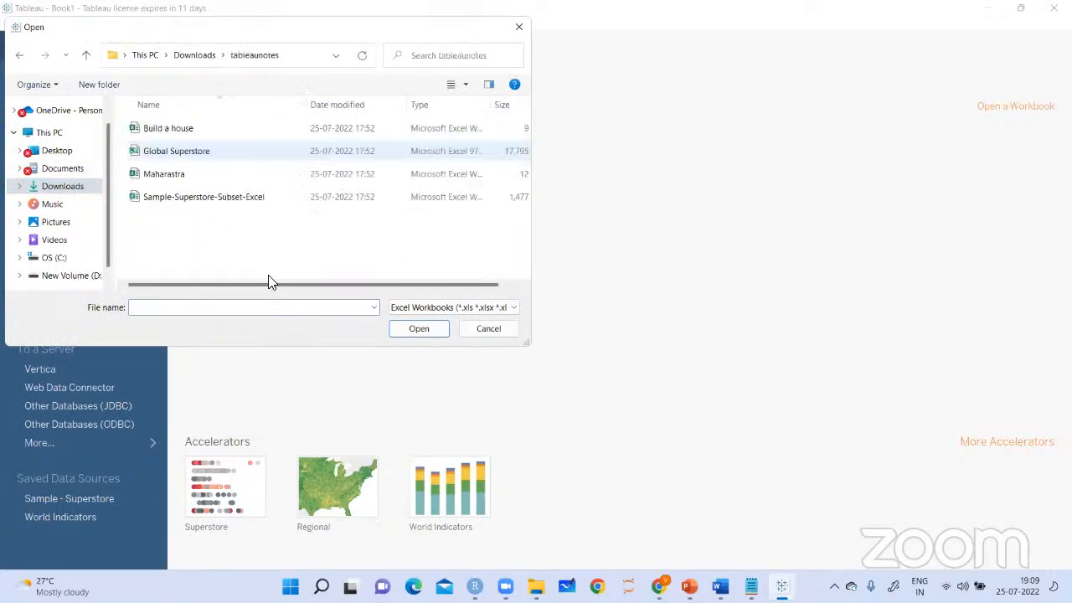
pyautogui.click(225, 207)
pyautogui.click(419, 329)
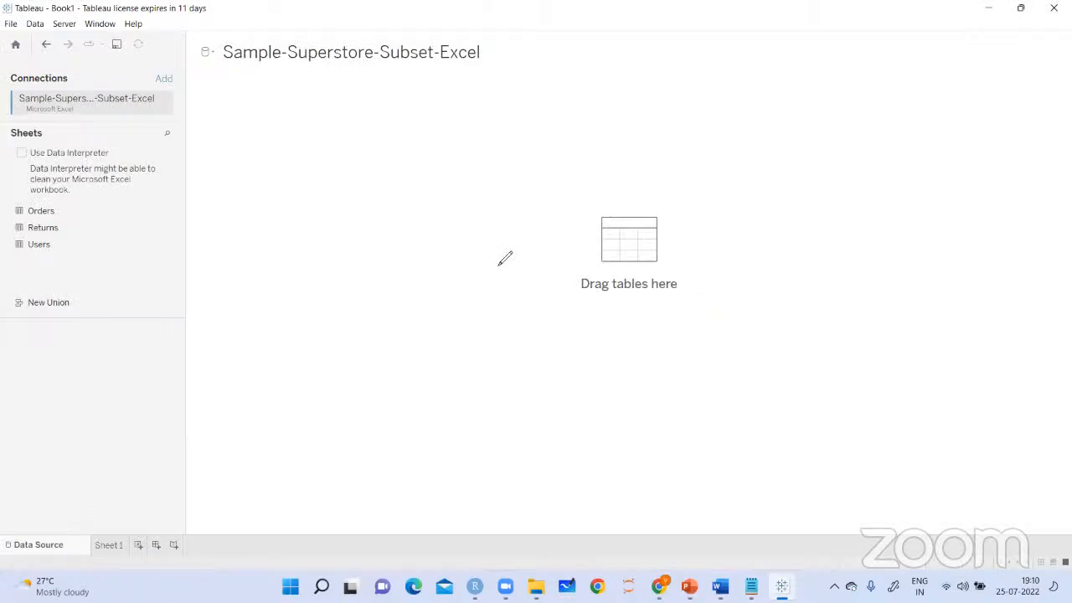
# Tick the Orders sheet, point a red arrow at the connection, and handwrite "Sample Connection is here" on the canvas
pyautogui.click(2, 116)
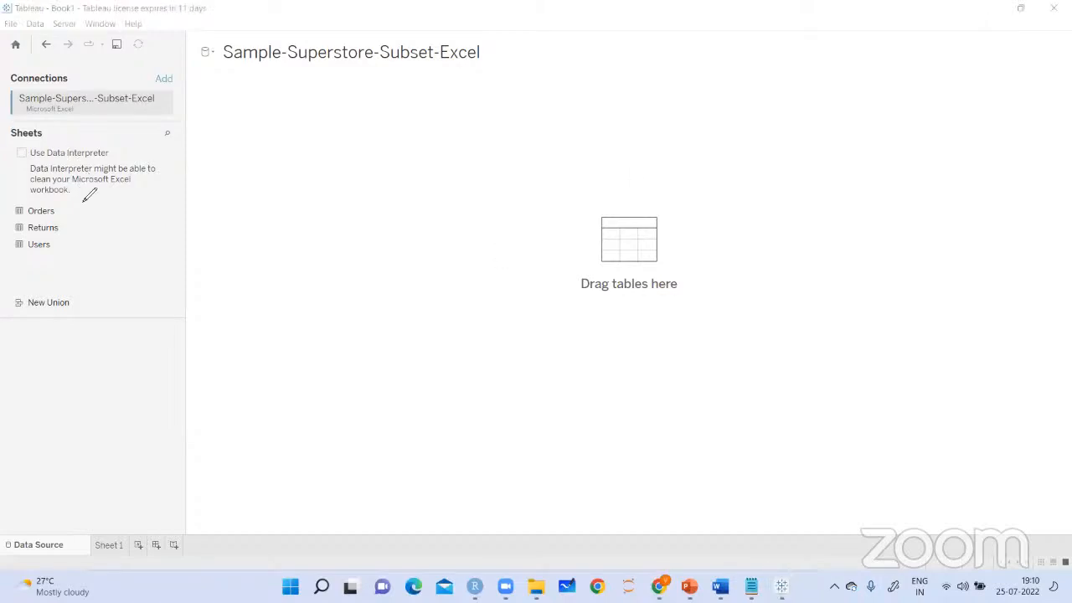
pyautogui.moveTo(65, 214); pyautogui.dragTo(92, 199)
pyautogui.moveTo(81, 57)
pyautogui.mouseDown()
pyautogui.moveTo(79, 82)
pyautogui.moveTo(91, 73)
pyautogui.mouseUp()
pyautogui.moveTo(248, 93)
pyautogui.mouseDown()
pyautogui.moveTo(234, 134)
pyautogui.moveTo(264, 112)
pyautogui.moveTo(276, 137)
pyautogui.mouseUp()
pyautogui.moveTo(285, 117)
pyautogui.mouseDown()
pyautogui.moveTo(293, 86)
pyautogui.moveTo(303, 104)
pyautogui.mouseUp()
pyautogui.moveTo(261, 136)
pyautogui.mouseDown()
pyautogui.moveTo(254, 176)
pyautogui.moveTo(319, 147)
pyautogui.mouseUp()
pyautogui.moveTo(322, 117)
pyautogui.mouseDown()
pyautogui.moveTo(325, 147)
pyautogui.moveTo(347, 140)
pyautogui.moveTo(333, 126)
pyautogui.mouseUp()
pyautogui.moveTo(283, 197); pyautogui.dragTo(286, 213)
pyautogui.moveTo(310, 173)
pyautogui.mouseDown()
pyautogui.moveTo(308, 201)
pyautogui.moveTo(330, 175)
pyautogui.moveTo(295, 214)
pyautogui.moveTo(358, 173)
pyautogui.mouseUp()
pyautogui.moveTo(261, 193); pyautogui.dragTo(273, 244)
pyautogui.moveTo(285, 240); pyautogui.dragTo(352, 201)
pyautogui.moveTo(253, 207); pyautogui.dragTo(387, 169)
pyautogui.moveTo(387, 171)
pyautogui.mouseDown()
pyautogui.moveTo(322, 220)
pyautogui.moveTo(290, 213)
pyautogui.mouseUp()
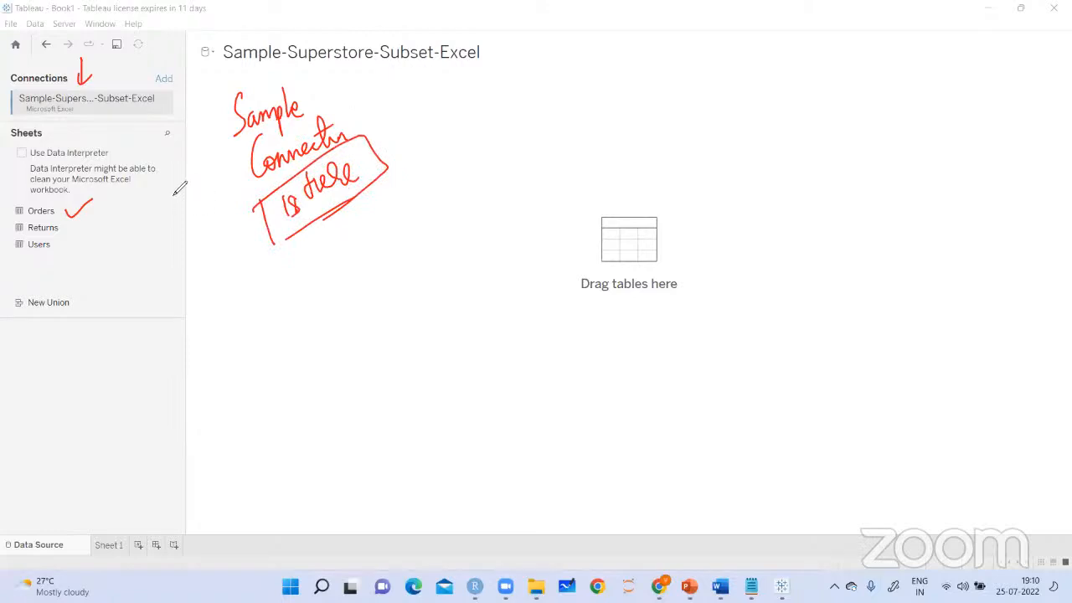
# Tick the Returns and Users sheets, underline the sheet names, and handwrite "3 Worksheets" beside them
pyautogui.moveTo(70, 219); pyautogui.dragTo(89, 209)
pyautogui.moveTo(65, 245)
pyautogui.mouseDown()
pyautogui.moveTo(95, 234)
pyautogui.moveTo(124, 242)
pyautogui.mouseUp()
pyautogui.moveTo(170, 201)
pyautogui.mouseDown()
pyautogui.moveTo(188, 219)
pyautogui.moveTo(168, 238)
pyautogui.moveTo(201, 280)
pyautogui.moveTo(223, 246)
pyautogui.moveTo(239, 260)
pyautogui.moveTo(267, 241)
pyautogui.mouseUp()
pyautogui.moveTo(171, 314); pyautogui.dragTo(277, 277)
pyautogui.moveTo(27, 218)
pyautogui.mouseDown()
pyautogui.moveTo(55, 216)
pyautogui.moveTo(77, 252)
pyautogui.mouseUp()
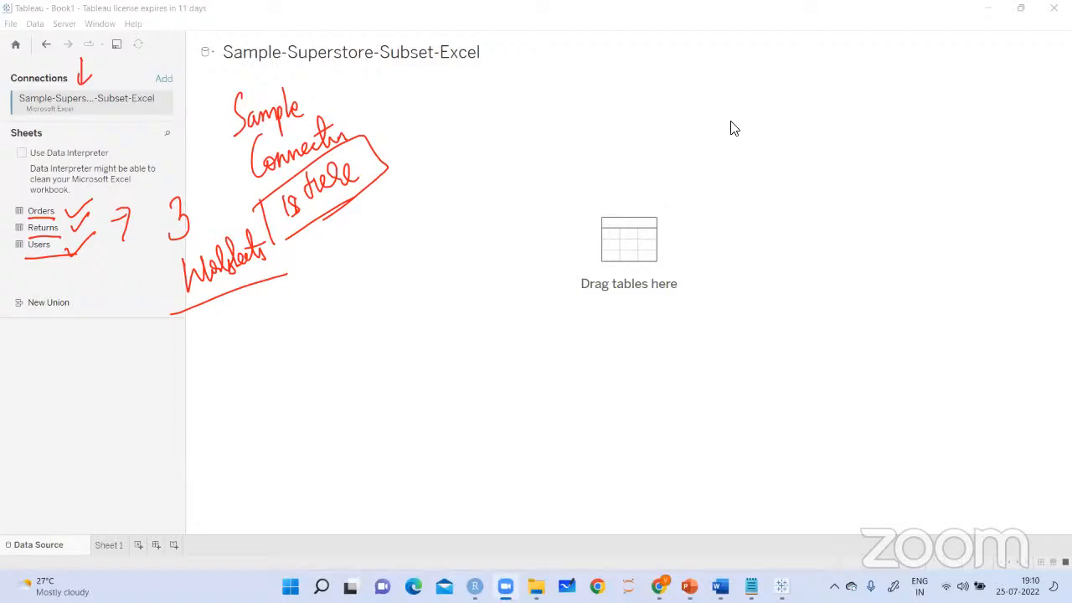
# Add the Orders sheet to the data source canvas and look through all its columns in the data preview
pyautogui.moveTo(39, 213)
pyautogui.mouseDown()
pyautogui.moveTo(246, 200)
pyautogui.moveTo(252, 160)
pyautogui.moveTo(276, 296)
pyautogui.mouseUp()
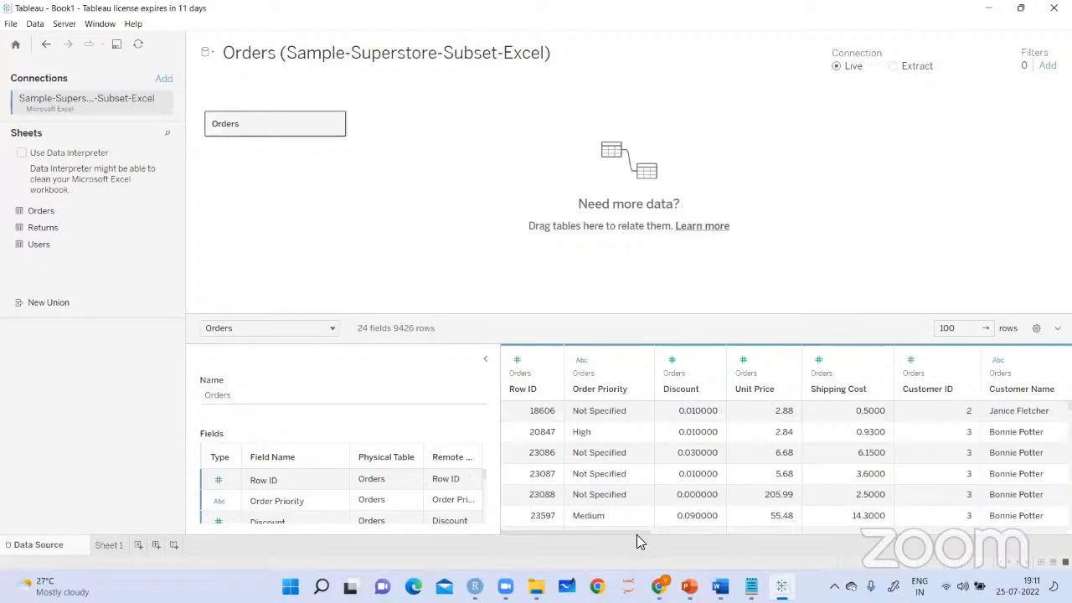
pyautogui.moveTo(682, 536); pyautogui.dragTo(770, 541)
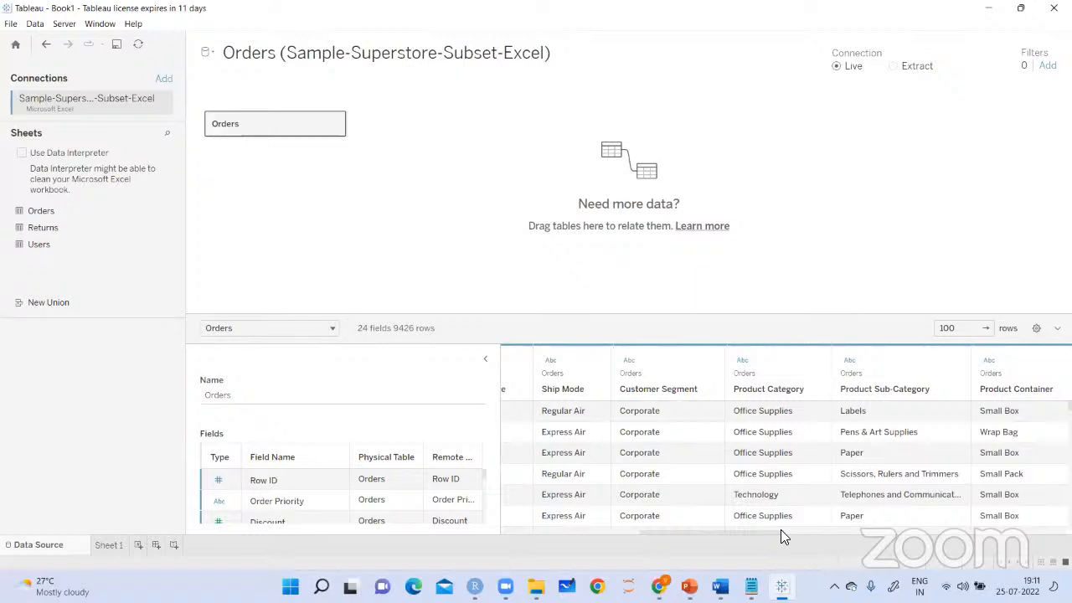
pyautogui.moveTo(770, 541); pyautogui.dragTo(940, 547)
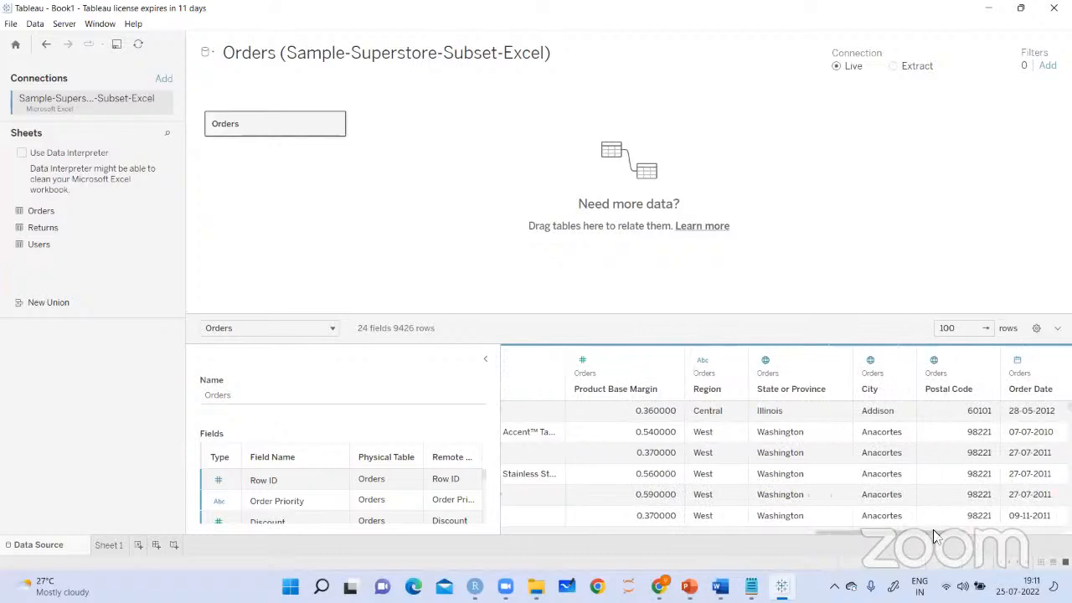
pyautogui.moveTo(960, 537); pyautogui.dragTo(1057, 534)
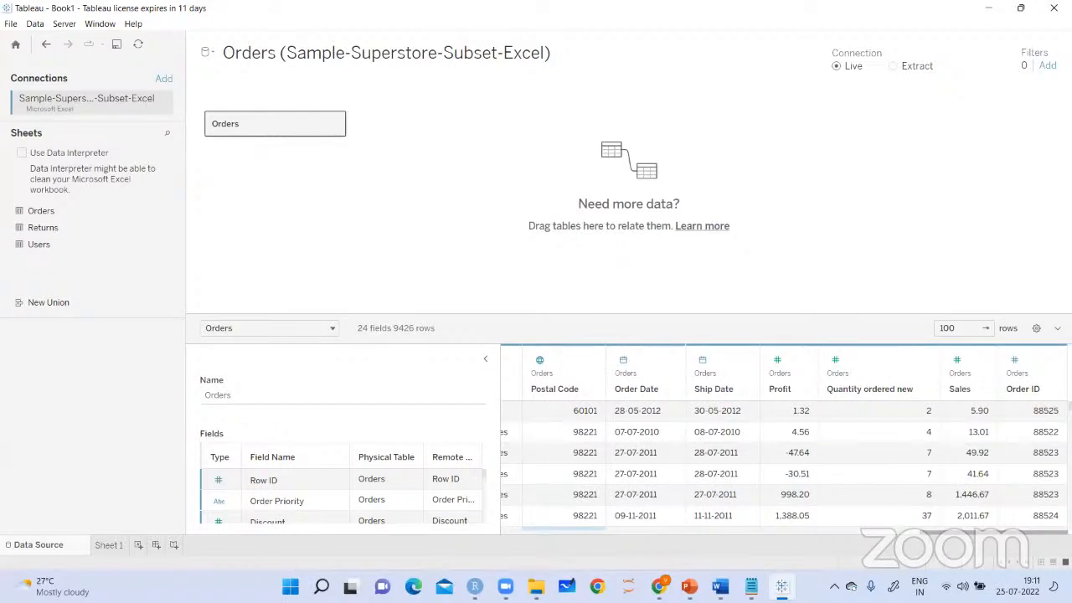
pyautogui.hscroll(-2, 1042, 540)
pyautogui.moveTo(1042, 534); pyautogui.dragTo(508, 538)
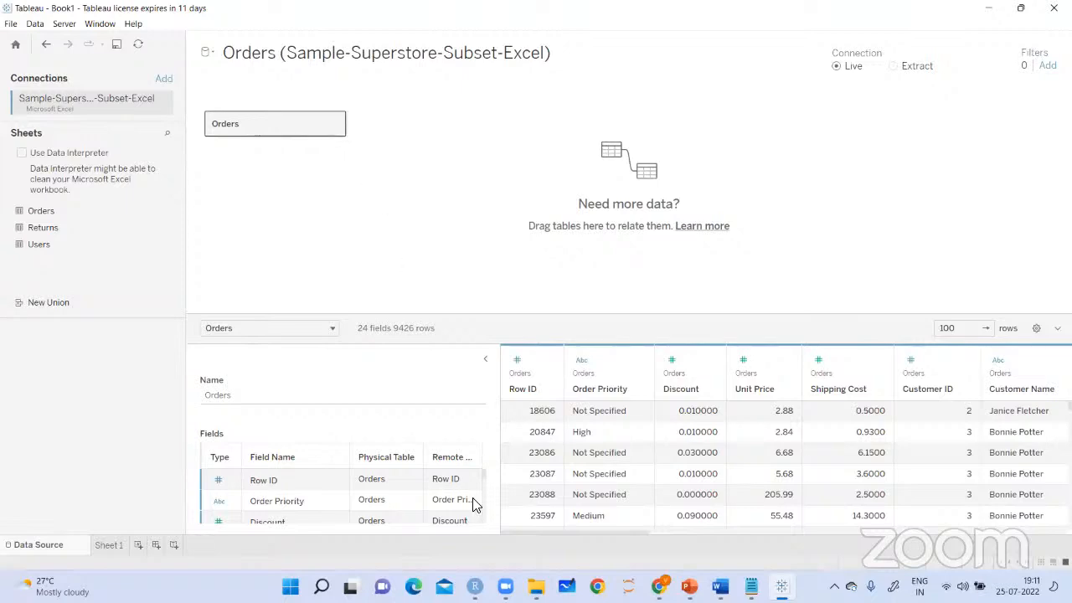
# Examine the Orders table's name and its list of fields on the data source page
pyautogui.click(240, 398)
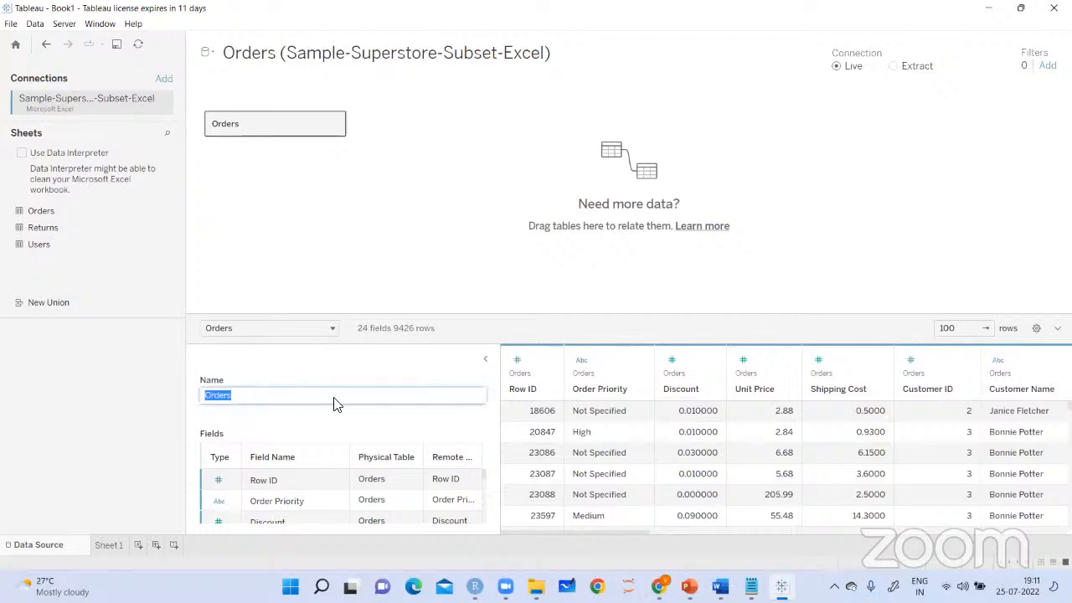
pyautogui.click(334, 399)
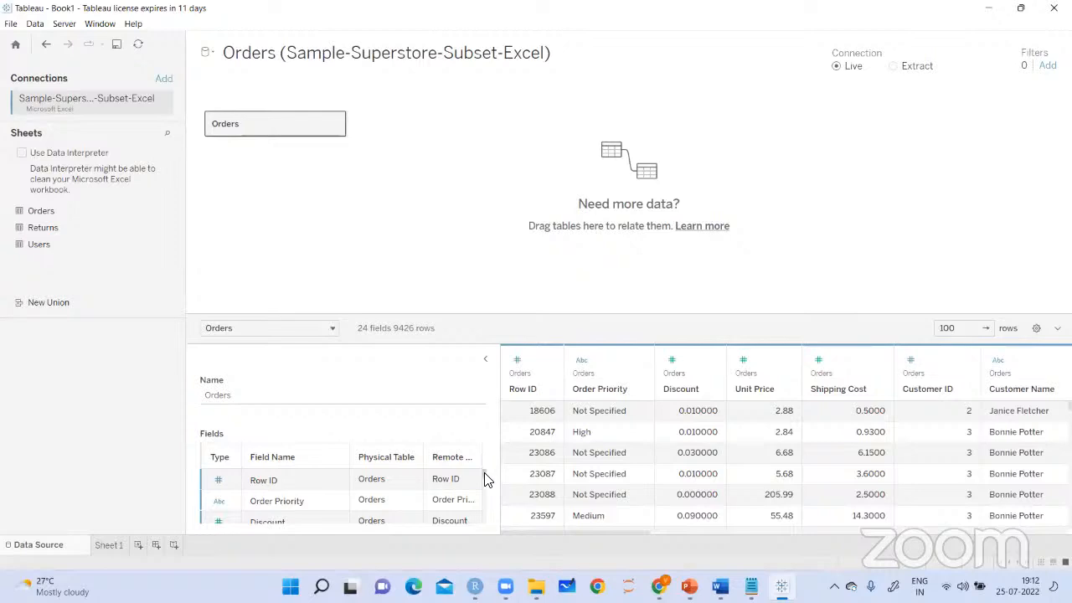
pyautogui.moveTo(486, 484); pyautogui.dragTo(493, 522)
pyautogui.scroll(7, 484, 486)
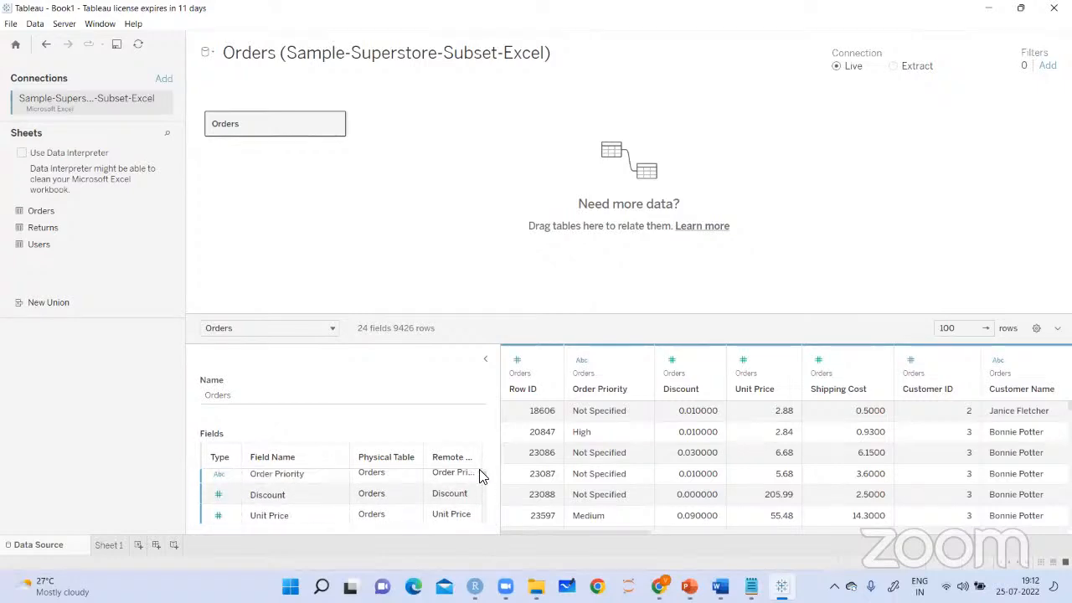
# Open Sheet 1, point a red arrow at the City field, and handwrite "Blue Color Discrete data" over the view
pyautogui.click(109, 545)
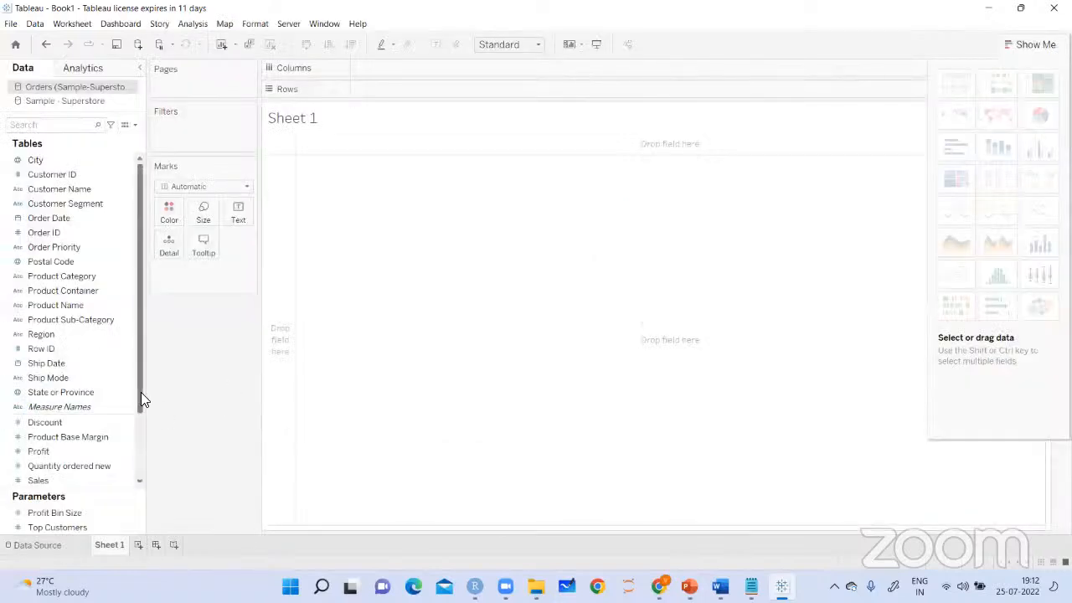
pyautogui.moveTo(141, 390); pyautogui.dragTo(139, 362)
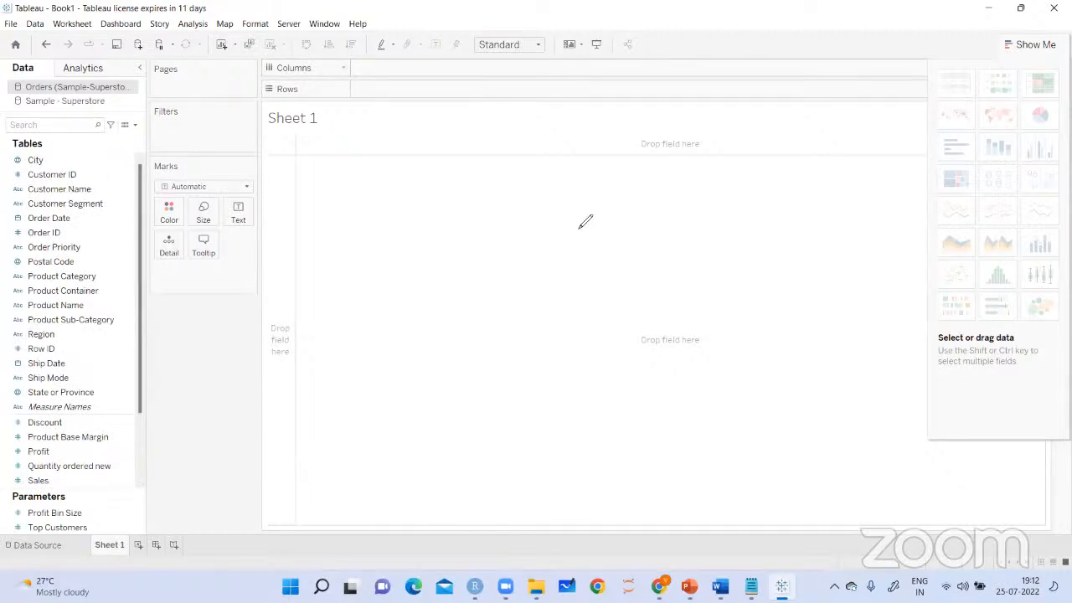
pyautogui.click(106, 142)
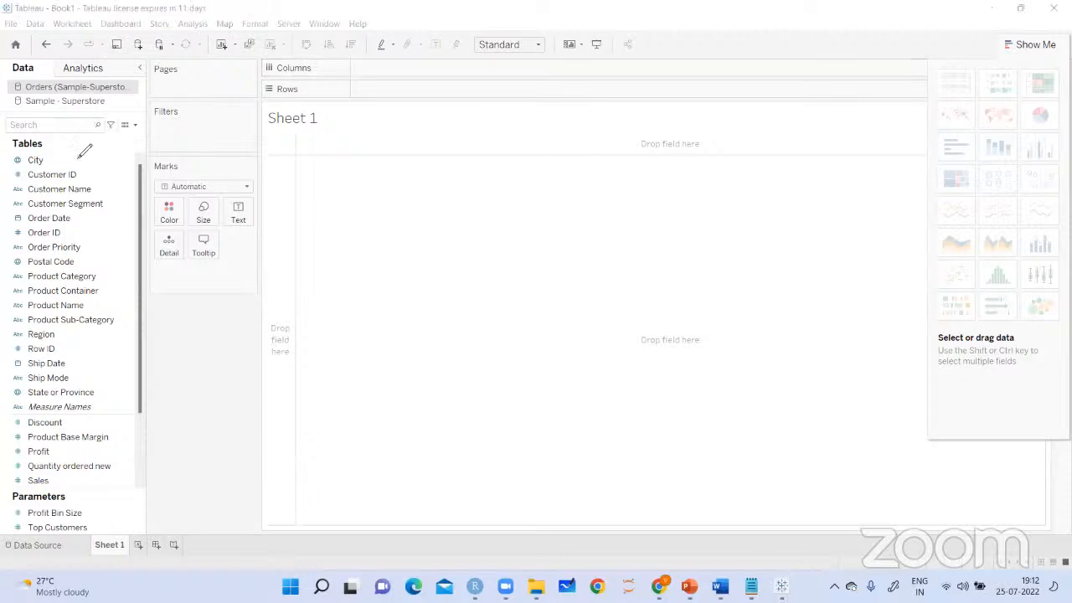
pyautogui.moveTo(67, 159); pyautogui.dragTo(92, 155)
pyautogui.moveTo(305, 148); pyautogui.dragTo(307, 178)
pyautogui.moveTo(330, 144)
pyautogui.mouseDown()
pyautogui.moveTo(334, 168)
pyautogui.moveTo(354, 162)
pyautogui.mouseUp()
pyautogui.moveTo(309, 201); pyautogui.dragTo(385, 166)
pyautogui.moveTo(394, 153); pyautogui.dragTo(402, 159)
pyautogui.moveTo(412, 146)
pyautogui.mouseDown()
pyautogui.moveTo(448, 159)
pyautogui.moveTo(410, 210)
pyautogui.mouseUp()
pyautogui.moveTo(409, 178)
pyautogui.mouseDown()
pyautogui.moveTo(411, 209)
pyautogui.moveTo(522, 143)
pyautogui.mouseUp()
pyautogui.moveTo(465, 164)
pyautogui.mouseDown()
pyautogui.moveTo(504, 136)
pyautogui.moveTo(549, 159)
pyautogui.mouseUp()
pyautogui.moveTo(558, 127); pyautogui.dragTo(566, 156)
pyautogui.moveTo(549, 136); pyautogui.dragTo(570, 127)
pyautogui.moveTo(458, 217); pyautogui.dragTo(593, 161)
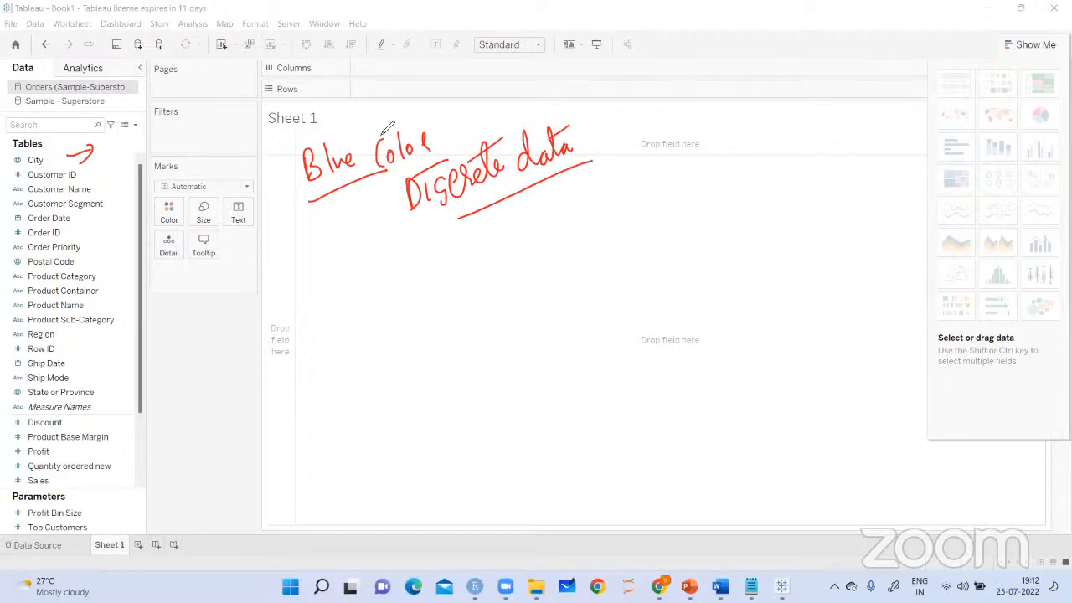
# Handwrite "Green colour continuous data" below the discrete note and "Counted & measured" beside it
pyautogui.moveTo(348, 241)
pyautogui.mouseDown()
pyautogui.moveTo(359, 237)
pyautogui.moveTo(365, 298)
pyautogui.moveTo(381, 247)
pyautogui.moveTo(407, 239)
pyautogui.moveTo(414, 272)
pyautogui.moveTo(440, 251)
pyautogui.moveTo(481, 246)
pyautogui.moveTo(485, 232)
pyautogui.moveTo(480, 243)
pyautogui.moveTo(569, 197)
pyautogui.moveTo(634, 117)
pyautogui.moveTo(666, 124)
pyautogui.moveTo(680, 102)
pyautogui.moveTo(646, 176)
pyautogui.moveTo(656, 201)
pyautogui.moveTo(688, 172)
pyautogui.moveTo(730, 161)
pyautogui.mouseUp()
pyautogui.moveTo(650, 219); pyautogui.dragTo(738, 171)
pyautogui.moveTo(681, 127); pyautogui.dragTo(722, 114)
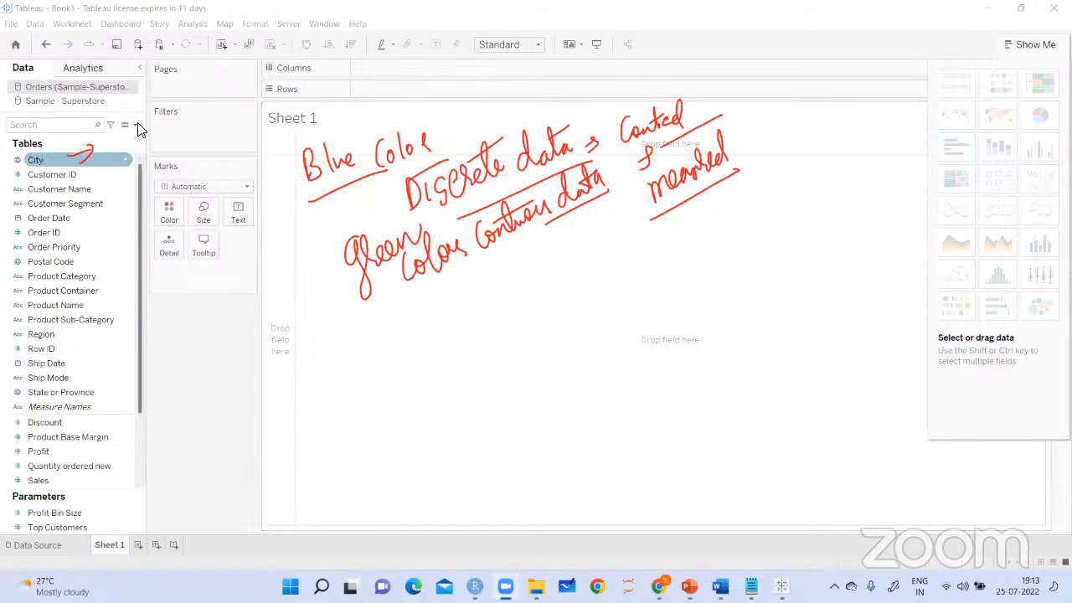
# Widen the data pane and close the Sample - Superstore data source
pyautogui.moveTo(232, 97); pyautogui.dragTo(236, 99)
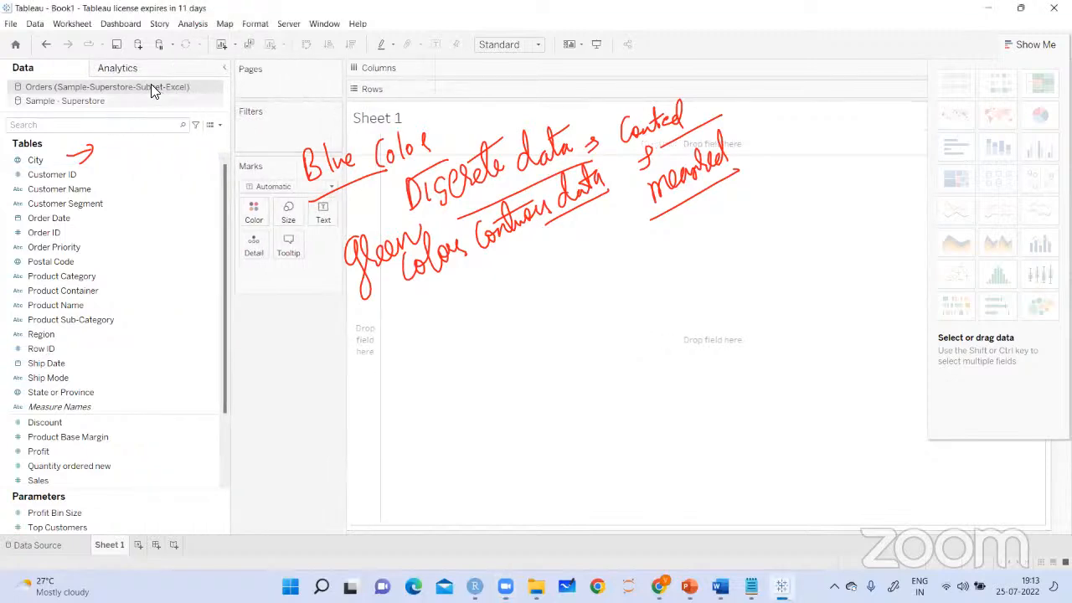
pyautogui.click(221, 101)
pyautogui.rightClick(210, 106)
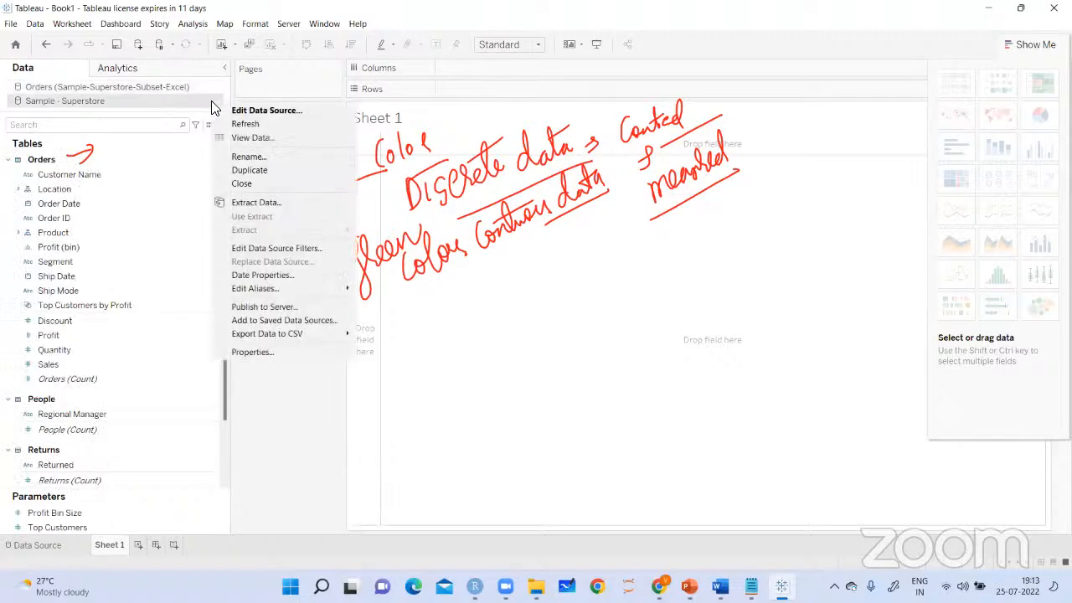
pyautogui.click(248, 186)
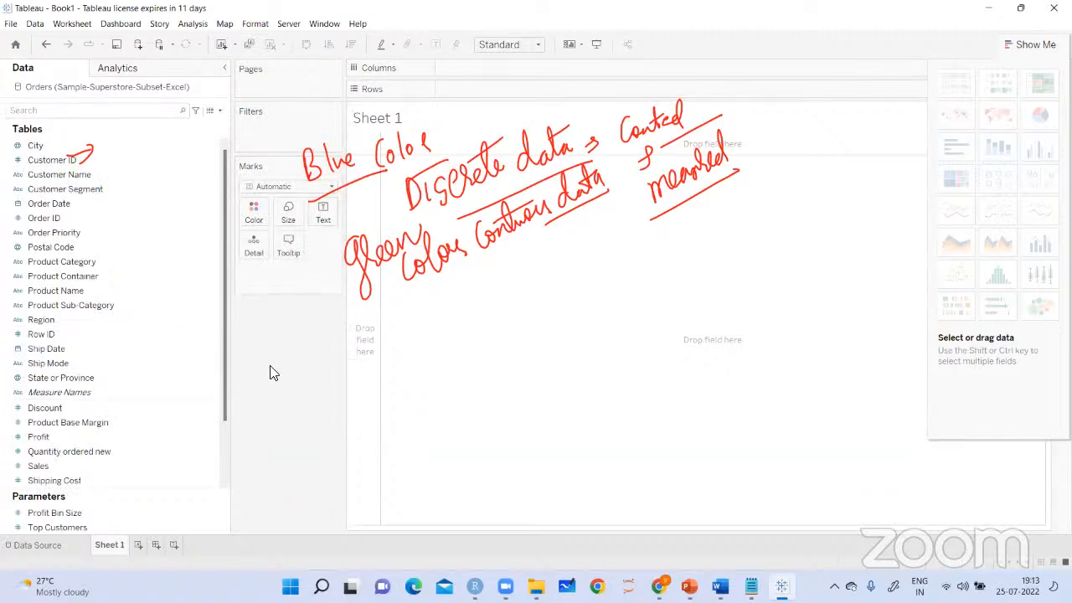
# Clear the handwritten notes, then draw red arrows at Customer ID, the measure fields and the top of the Tables list
pyautogui.click(729, 117)
pyautogui.moveTo(91, 157); pyautogui.dragTo(137, 140)
pyautogui.moveTo(125, 133); pyautogui.dragTo(124, 164)
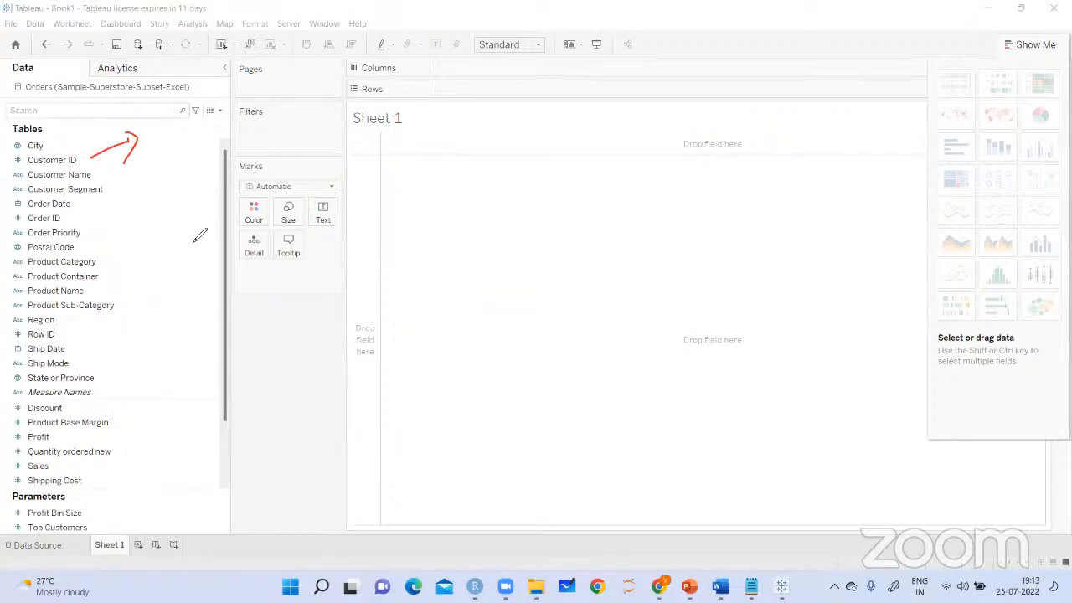
pyautogui.moveTo(147, 434); pyautogui.dragTo(169, 422)
pyautogui.moveTo(159, 417); pyautogui.dragTo(154, 460)
pyautogui.moveTo(40, 72); pyautogui.dragTo(59, 128)
pyautogui.moveTo(51, 124); pyautogui.dragTo(80, 101)
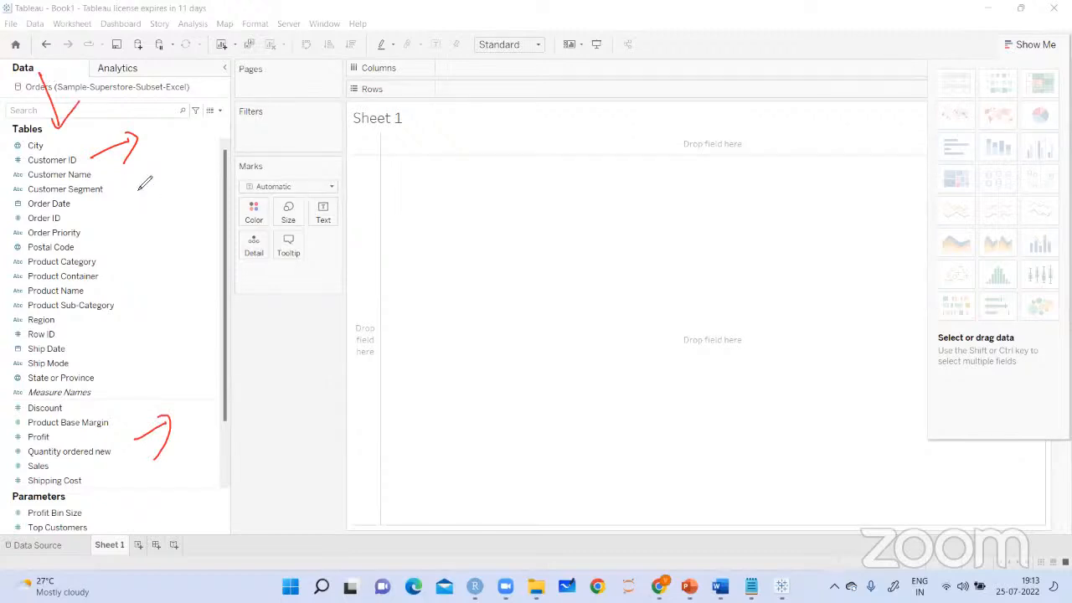
# Handwrite "Data panel" beside the field list, underline it and draw an arrow below it toward the fields
pyautogui.moveTo(112, 178); pyautogui.dragTo(119, 213)
pyautogui.moveTo(109, 182); pyautogui.dragTo(119, 211)
pyautogui.moveTo(137, 185)
pyautogui.mouseDown()
pyautogui.moveTo(130, 194)
pyautogui.moveTo(145, 197)
pyautogui.mouseUp()
pyautogui.moveTo(144, 161); pyautogui.dragTo(151, 187)
pyautogui.moveTo(161, 170)
pyautogui.mouseDown()
pyautogui.moveTo(174, 180)
pyautogui.moveTo(176, 149)
pyautogui.mouseUp()
pyautogui.moveTo(124, 226)
pyautogui.mouseDown()
pyautogui.moveTo(130, 267)
pyautogui.moveTo(181, 194)
pyautogui.moveTo(126, 266)
pyautogui.moveTo(130, 331)
pyautogui.moveTo(155, 329)
pyautogui.mouseUp()
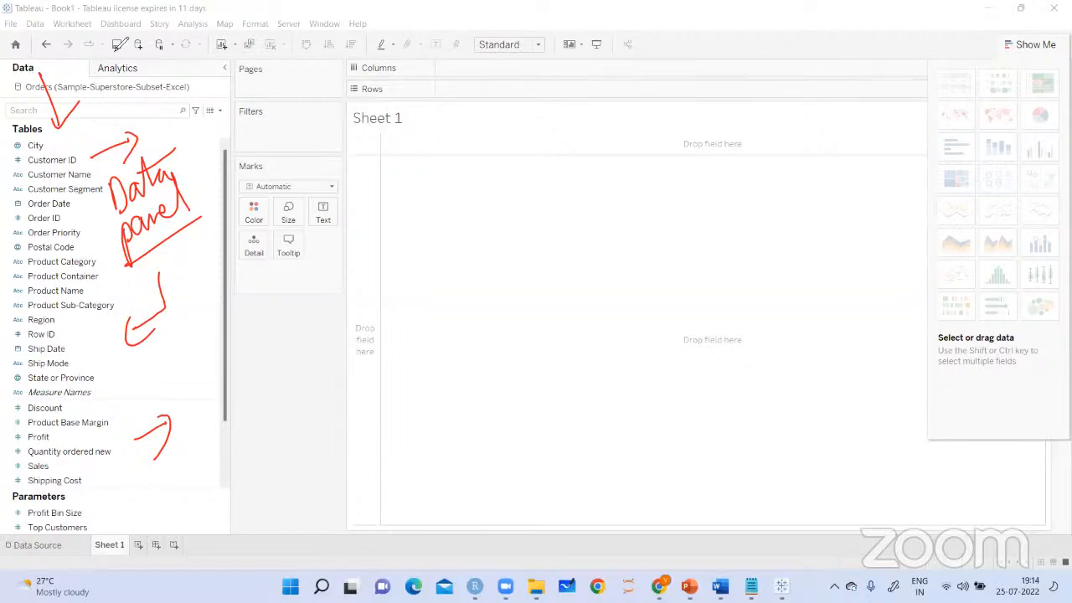
# Mark Analytics with a red tick and tick each heading of the menu bar from File to Help
pyautogui.moveTo(124, 84); pyautogui.dragTo(159, 57)
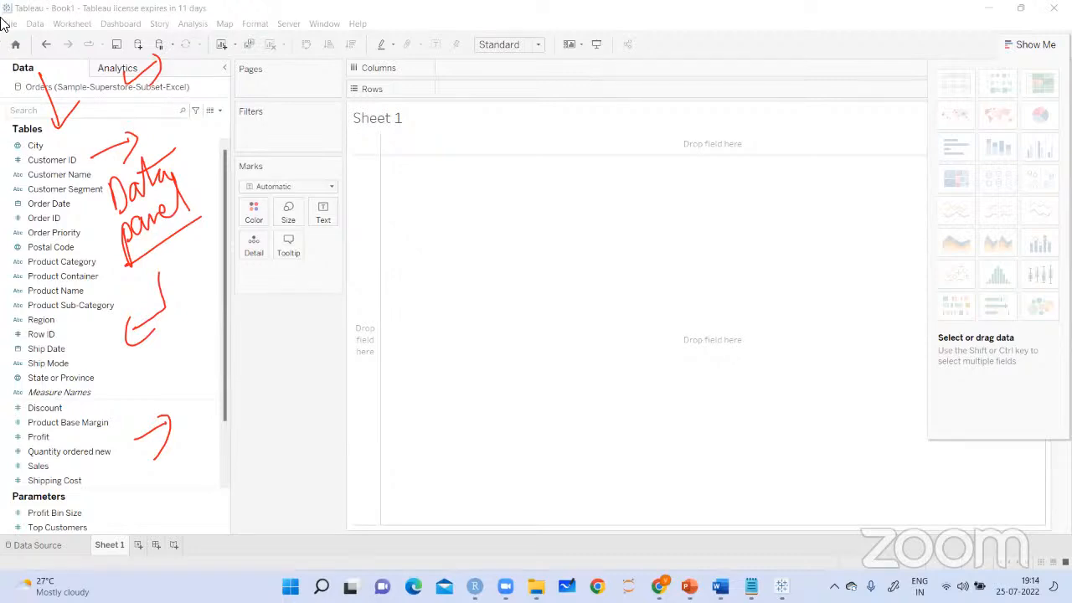
pyautogui.moveTo(11, 23)
pyautogui.mouseDown()
pyautogui.moveTo(55, 7)
pyautogui.moveTo(73, 29)
pyautogui.moveTo(94, 12)
pyautogui.moveTo(348, 7)
pyautogui.mouseUp()
pyautogui.moveTo(350, 25); pyautogui.dragTo(373, 9)
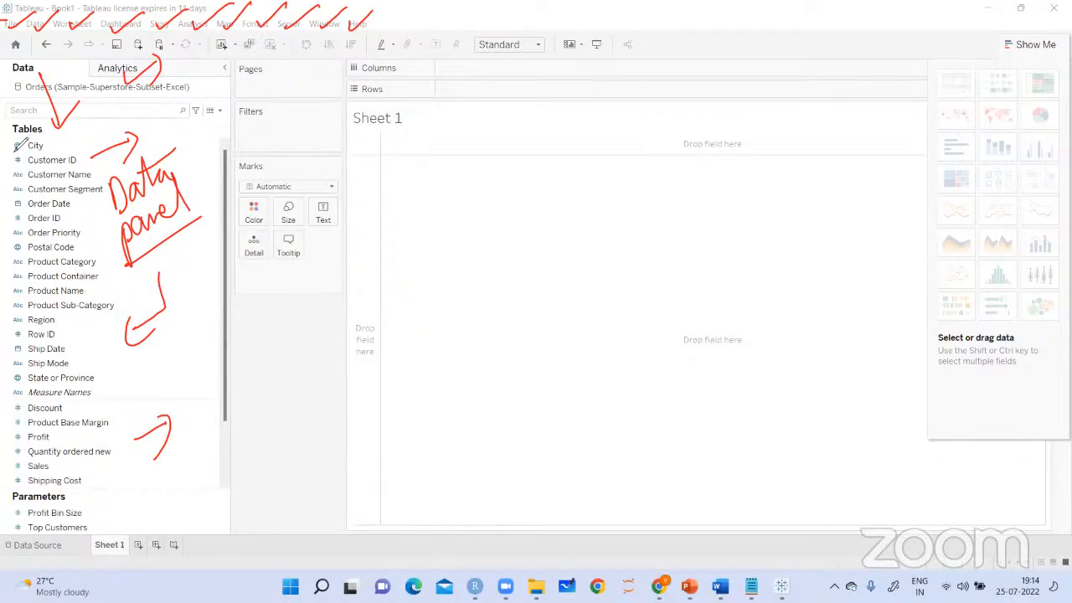
# Circle the globe icons of City, Postal Code and State or Province, and draw an arrow beside State or Province
pyautogui.moveTo(23, 139)
pyautogui.mouseDown()
pyautogui.moveTo(10, 147)
pyautogui.moveTo(24, 141)
pyautogui.mouseUp()
pyautogui.moveTo(25, 239)
pyautogui.mouseDown()
pyautogui.moveTo(23, 252)
pyautogui.moveTo(17, 235)
pyautogui.mouseUp()
pyautogui.moveTo(23, 369)
pyautogui.mouseDown()
pyautogui.moveTo(12, 376)
pyautogui.moveTo(25, 370)
pyautogui.mouseUp()
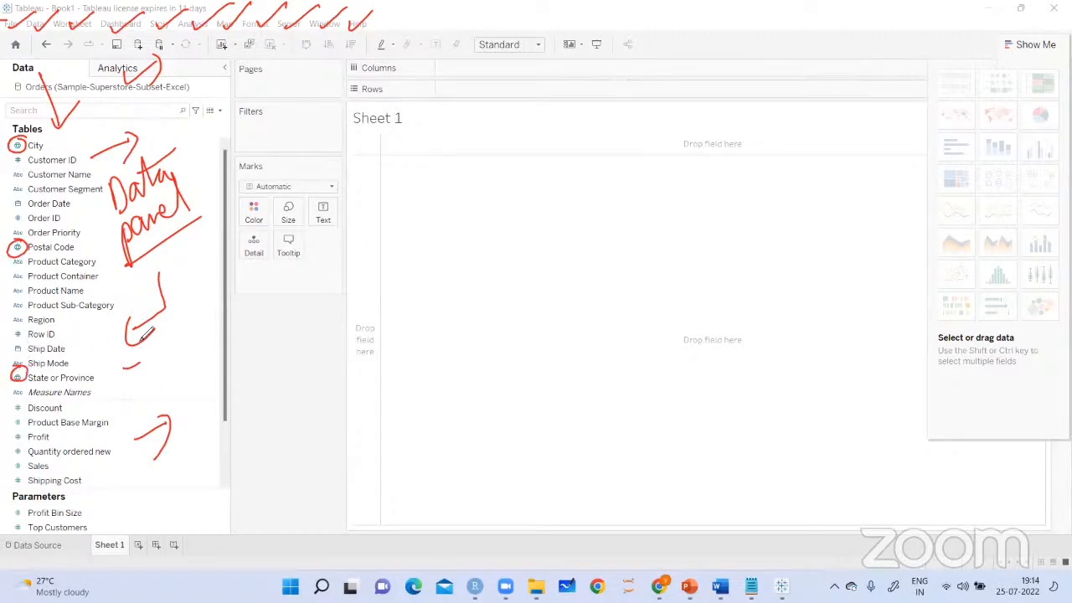
pyautogui.moveTo(123, 369)
pyautogui.mouseDown()
pyautogui.moveTo(139, 358)
pyautogui.moveTo(142, 381)
pyautogui.mouseUp()
# Handwrite "geographic fields" beside a globe symbol over the view, then underline and box it with an arrow pointing at it
pyautogui.moveTo(408, 214)
pyautogui.mouseDown()
pyautogui.moveTo(401, 236)
pyautogui.moveTo(408, 222)
pyautogui.moveTo(491, 194)
pyautogui.moveTo(563, 195)
pyautogui.moveTo(594, 164)
pyautogui.moveTo(608, 198)
pyautogui.moveTo(618, 196)
pyautogui.mouseUp()
pyautogui.moveTo(446, 225); pyautogui.dragTo(517, 216)
pyautogui.moveTo(439, 178); pyautogui.dragTo(441, 235)
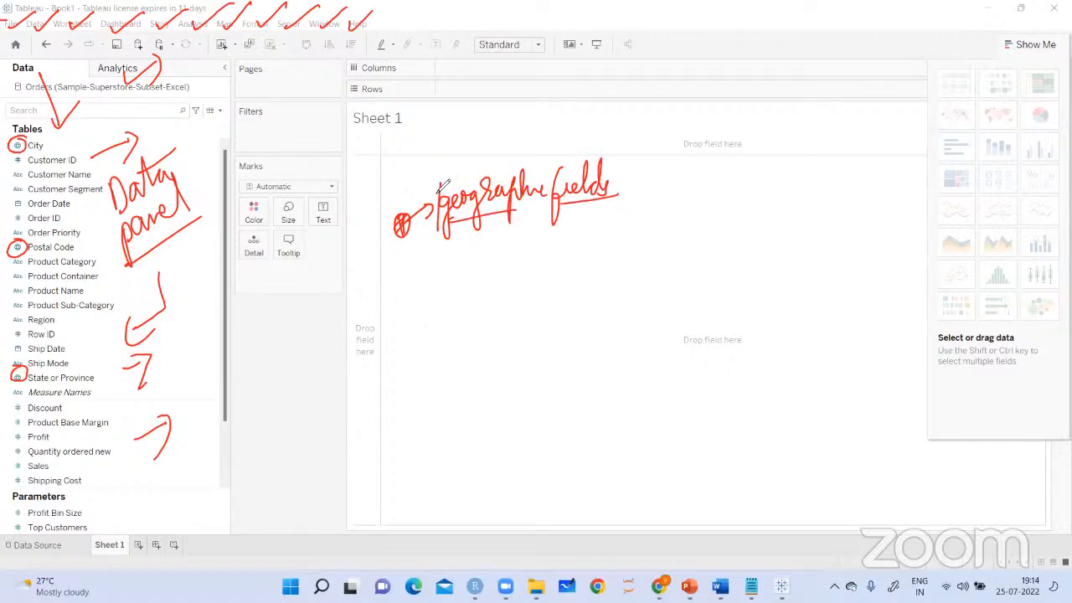
pyautogui.moveTo(436, 177)
pyautogui.mouseDown()
pyautogui.moveTo(642, 149)
pyautogui.moveTo(624, 205)
pyautogui.mouseUp()
pyautogui.moveTo(360, 291); pyautogui.dragTo(453, 228)
pyautogui.moveTo(425, 260); pyautogui.dragTo(441, 233)
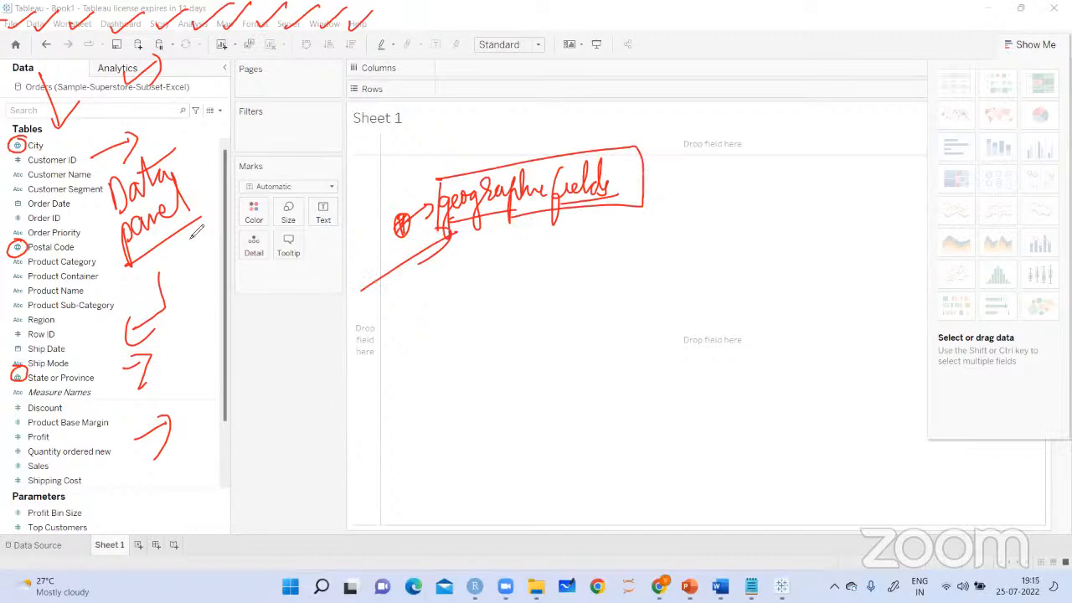
# Circle the data type icons of Customer Name, Order Date, Row ID and Discount, and underline Order Date
pyautogui.moveTo(14, 180); pyautogui.dragTo(25, 169)
pyautogui.moveTo(22, 197); pyautogui.dragTo(93, 213)
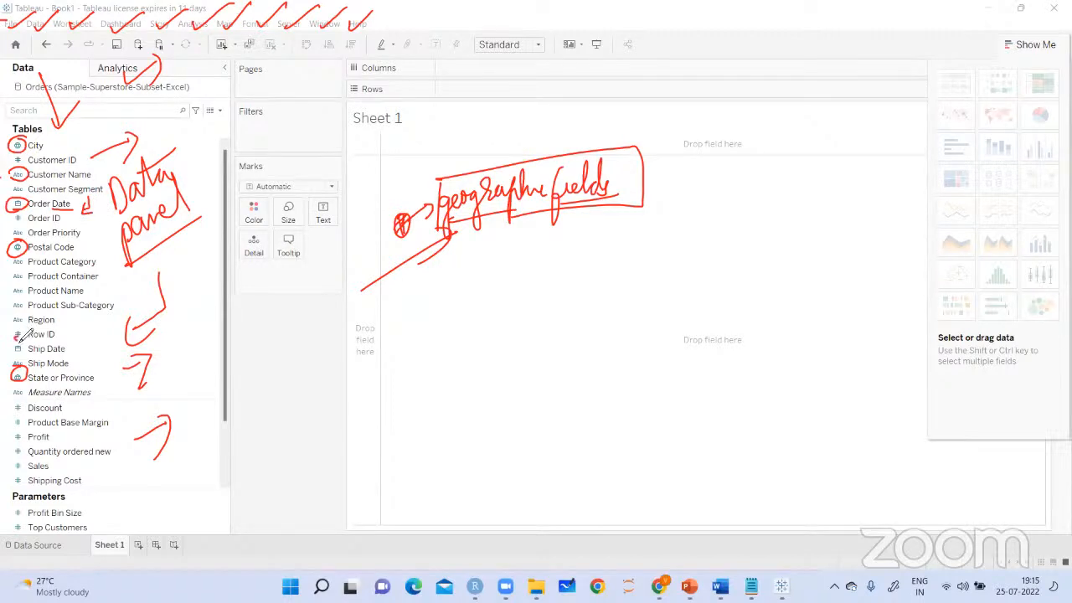
pyautogui.moveTo(25, 333); pyautogui.dragTo(20, 328)
pyautogui.moveTo(26, 406); pyautogui.dragTo(18, 399)
# Handwrite "Measures", tick the measure fields from Discount to Shipping Cost, and point arrows at the Parameters list
pyautogui.moveTo(62, 407); pyautogui.dragTo(74, 405)
pyautogui.moveTo(257, 360)
pyautogui.mouseDown()
pyautogui.moveTo(282, 368)
pyautogui.moveTo(335, 344)
pyautogui.mouseUp()
pyautogui.moveTo(282, 382); pyautogui.dragTo(328, 361)
pyautogui.moveTo(75, 411)
pyautogui.mouseDown()
pyautogui.moveTo(98, 397)
pyautogui.moveTo(128, 412)
pyautogui.mouseUp()
pyautogui.moveTo(65, 432); pyautogui.dragTo(80, 425)
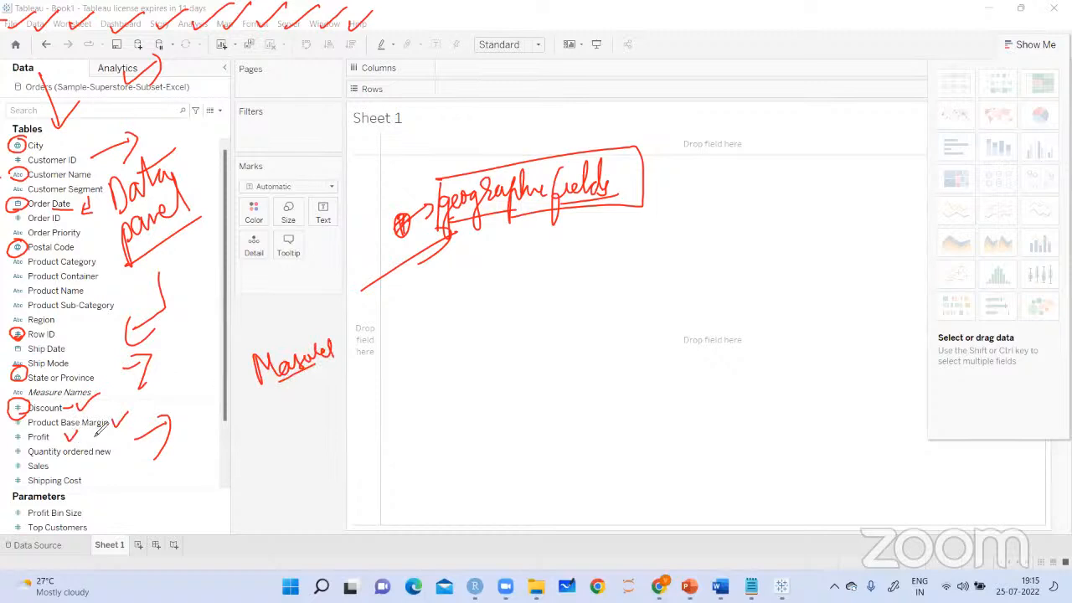
pyautogui.moveTo(117, 455); pyautogui.dragTo(135, 445)
pyautogui.moveTo(70, 462); pyautogui.dragTo(101, 478)
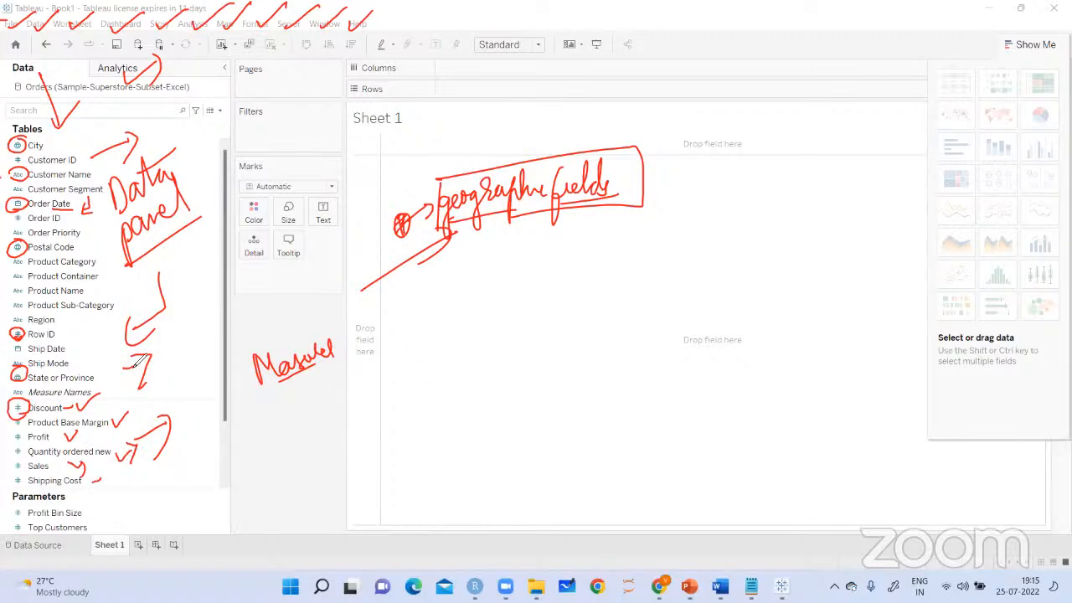
pyautogui.moveTo(124, 511); pyautogui.dragTo(170, 502)
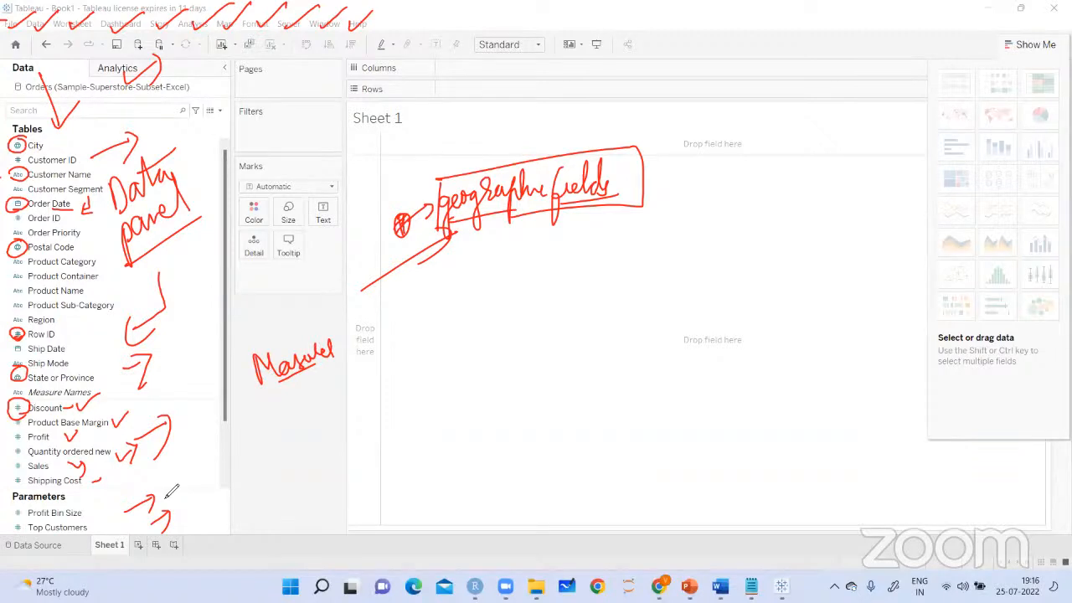
# Clear all annotations, point an arrow at the Pages shelf and handwrite "pages → animation charts" over the view
pyautogui.click(741, 86)
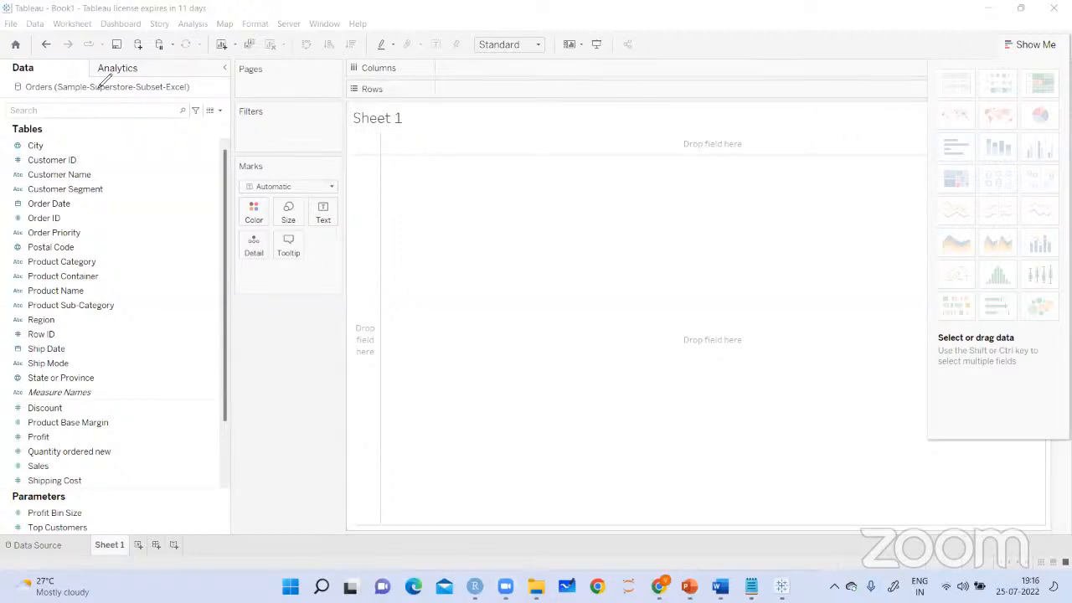
pyautogui.moveTo(225, 92); pyautogui.dragTo(259, 78)
pyautogui.moveTo(421, 178)
pyautogui.mouseDown()
pyautogui.moveTo(453, 196)
pyautogui.moveTo(526, 151)
pyautogui.moveTo(620, 134)
pyautogui.moveTo(565, 196)
pyautogui.moveTo(597, 200)
pyautogui.moveTo(605, 165)
pyautogui.moveTo(623, 203)
pyautogui.moveTo(645, 195)
pyautogui.mouseUp()
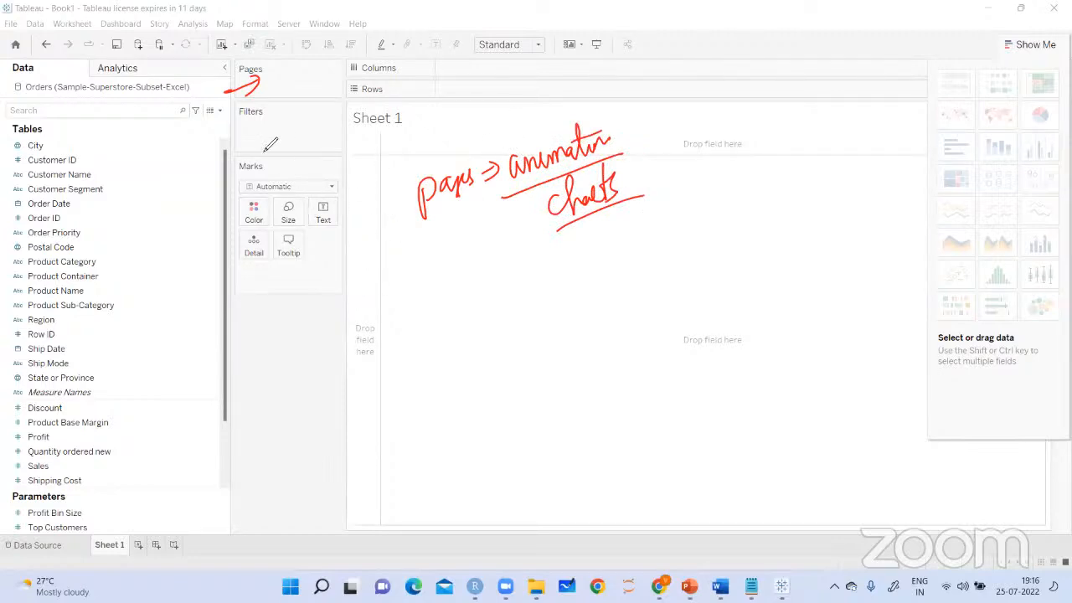
# Mark the Filters shelf and handwrite "filters → on data → Analyze", circling "Analyze" and pointing an arrow at it
pyautogui.moveTo(262, 140); pyautogui.dragTo(283, 128)
pyautogui.moveTo(414, 251)
pyautogui.mouseDown()
pyautogui.moveTo(416, 269)
pyautogui.moveTo(438, 251)
pyautogui.moveTo(494, 246)
pyautogui.moveTo(493, 268)
pyautogui.mouseUp()
pyautogui.moveTo(486, 243)
pyautogui.mouseDown()
pyautogui.moveTo(513, 236)
pyautogui.moveTo(505, 246)
pyautogui.moveTo(528, 266)
pyautogui.moveTo(615, 242)
pyautogui.mouseUp()
pyautogui.moveTo(526, 301); pyautogui.dragTo(642, 248)
pyautogui.moveTo(630, 236); pyautogui.dragTo(643, 235)
pyautogui.moveTo(666, 195); pyautogui.dragTo(667, 226)
pyautogui.moveTo(668, 198)
pyautogui.mouseDown()
pyautogui.moveTo(683, 223)
pyautogui.moveTo(726, 228)
pyautogui.moveTo(744, 209)
pyautogui.moveTo(727, 153)
pyautogui.mouseUp()
pyautogui.moveTo(722, 143); pyautogui.dragTo(741, 147)
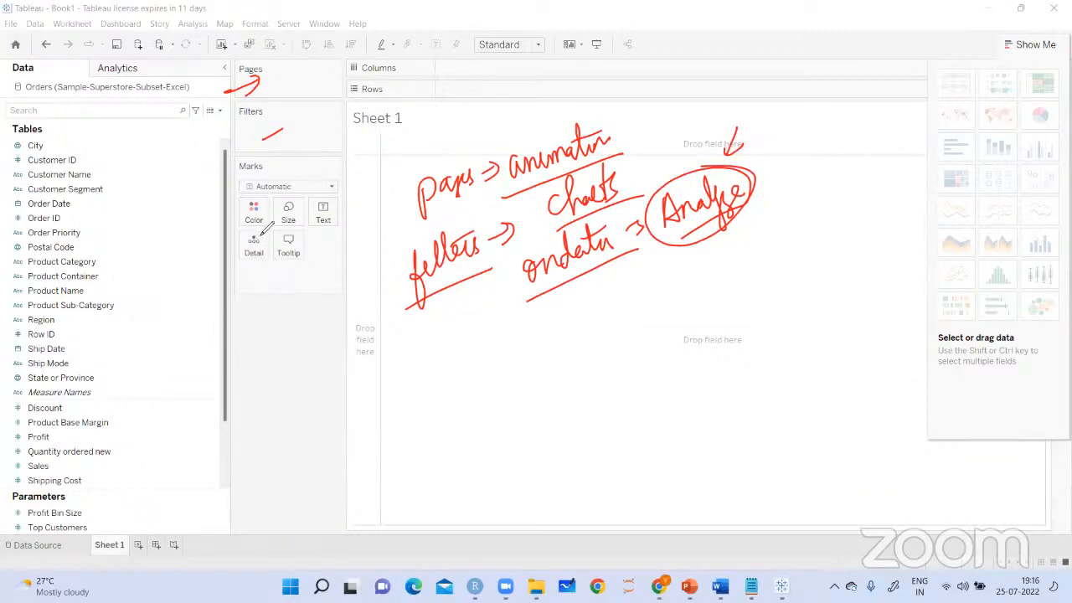
# Point arrows at the Marks card and its Color, Size, Text, Detail and Tooltip options, and handwrite "level of detail" beneath
pyautogui.moveTo(289, 144)
pyautogui.mouseDown()
pyautogui.moveTo(289, 171)
pyautogui.moveTo(300, 158)
pyautogui.mouseUp()
pyautogui.moveTo(195, 239); pyautogui.dragTo(245, 211)
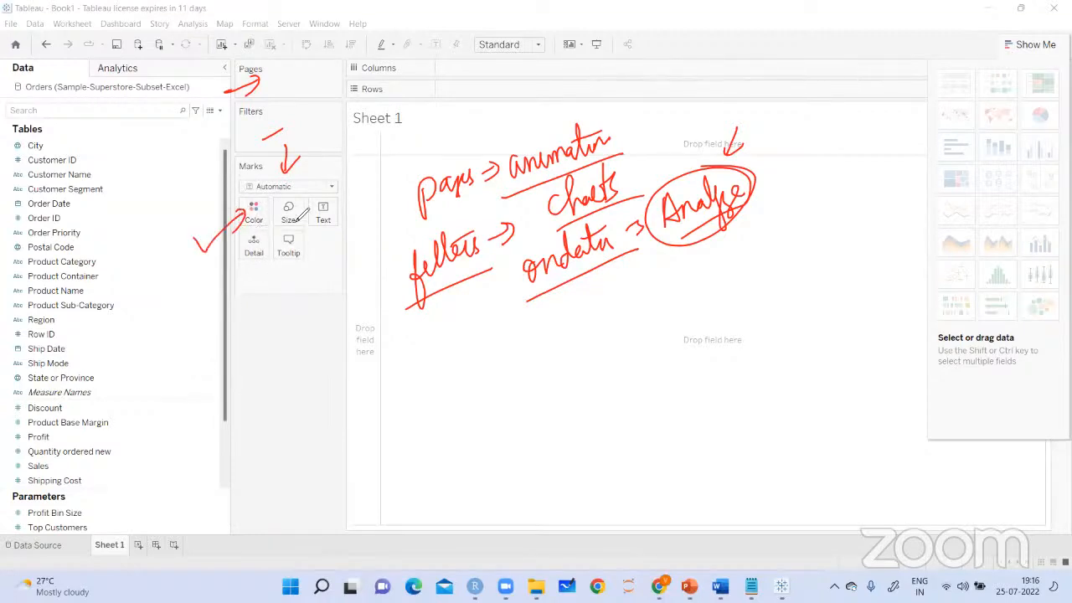
pyautogui.moveTo(280, 220); pyautogui.dragTo(330, 274)
pyautogui.moveTo(336, 216); pyautogui.dragTo(361, 258)
pyautogui.moveTo(323, 220); pyautogui.dragTo(344, 204)
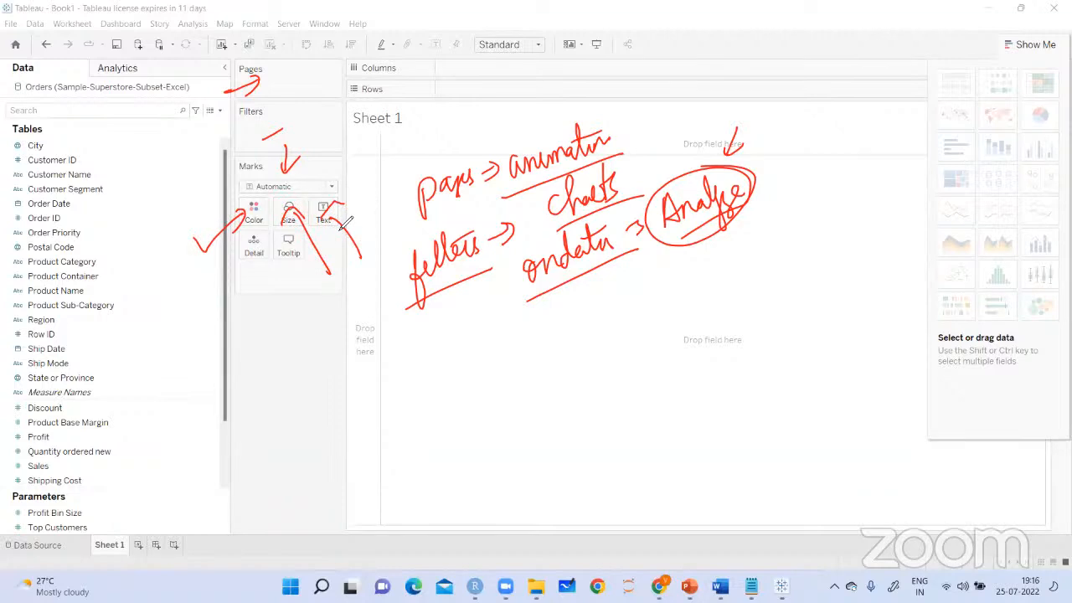
pyautogui.moveTo(198, 304)
pyautogui.mouseDown()
pyautogui.moveTo(243, 261)
pyautogui.moveTo(232, 291)
pyautogui.moveTo(255, 318)
pyautogui.moveTo(293, 289)
pyautogui.moveTo(310, 317)
pyautogui.moveTo(298, 304)
pyautogui.moveTo(322, 306)
pyautogui.moveTo(289, 315)
pyautogui.mouseUp()
pyautogui.moveTo(312, 243); pyautogui.dragTo(339, 297)
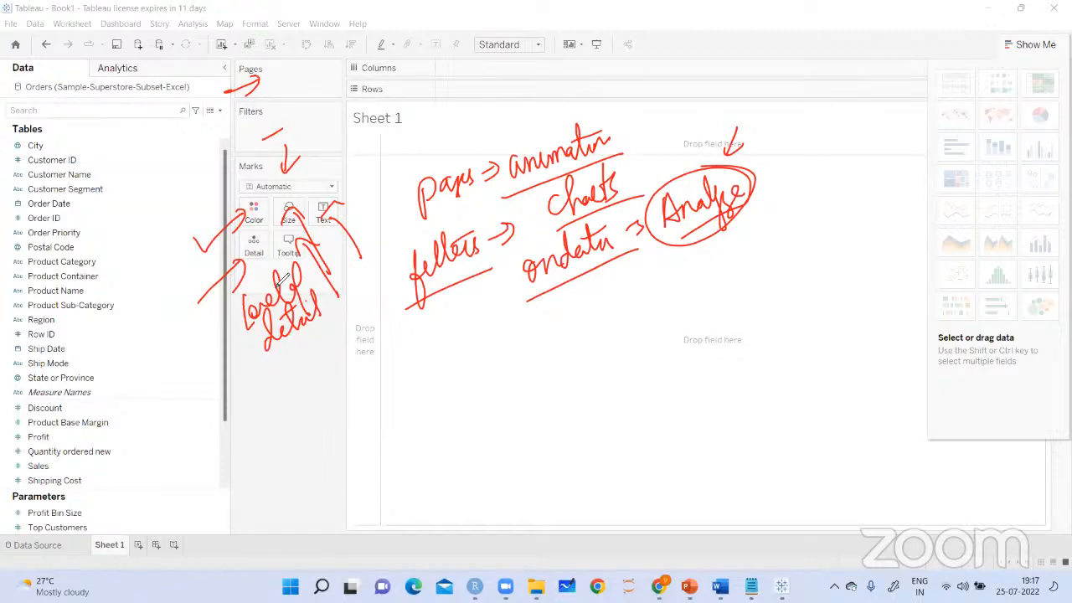
# Draw arrows at the rows of Show Me chart types and handwrite "(Show me panel)" beside them
pyautogui.moveTo(896, 95); pyautogui.dragTo(932, 94)
pyautogui.moveTo(894, 120); pyautogui.dragTo(922, 125)
pyautogui.moveTo(888, 159)
pyautogui.mouseDown()
pyautogui.moveTo(915, 177)
pyautogui.moveTo(916, 209)
pyautogui.mouseUp()
pyautogui.moveTo(881, 224)
pyautogui.mouseDown()
pyautogui.moveTo(913, 234)
pyautogui.moveTo(913, 277)
pyautogui.mouseUp()
pyautogui.moveTo(888, 300)
pyautogui.mouseDown()
pyautogui.moveTo(919, 298)
pyautogui.moveTo(913, 327)
pyautogui.mouseUp()
pyautogui.moveTo(809, 172); pyautogui.dragTo(853, 180)
pyautogui.moveTo(779, 245)
pyautogui.mouseDown()
pyautogui.moveTo(794, 251)
pyautogui.moveTo(821, 236)
pyautogui.mouseUp()
pyautogui.moveTo(785, 268)
pyautogui.mouseDown()
pyautogui.moveTo(812, 282)
pyautogui.moveTo(848, 261)
pyautogui.mouseUp()
pyautogui.moveTo(799, 302); pyautogui.dragTo(859, 263)
pyautogui.moveTo(821, 215); pyautogui.dragTo(853, 201)
pyautogui.moveTo(791, 181); pyautogui.dragTo(783, 224)
pyautogui.moveTo(854, 216); pyautogui.dragTo(856, 287)
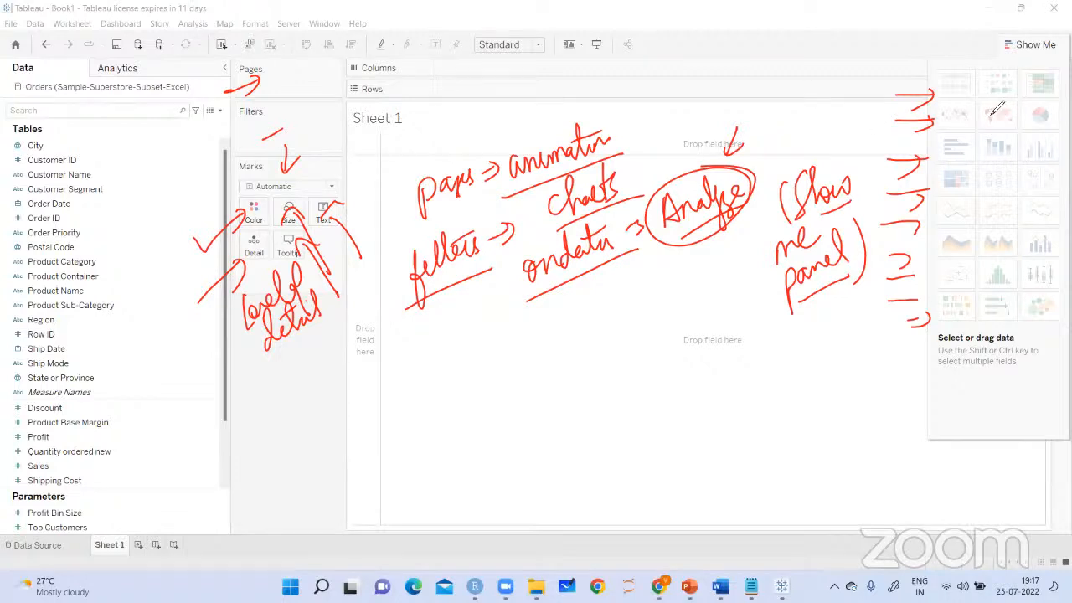
# Handwrite "24 types of charts" with "Dimensions" and "Measures" below it, underlining and ticking the two terms
pyautogui.moveTo(613, 298)
pyautogui.mouseDown()
pyautogui.moveTo(625, 330)
pyautogui.moveTo(645, 311)
pyautogui.moveTo(651, 281)
pyautogui.moveTo(665, 328)
pyautogui.moveTo(675, 290)
pyautogui.moveTo(731, 276)
pyautogui.moveTo(757, 245)
pyautogui.moveTo(761, 261)
pyautogui.mouseUp()
pyautogui.moveTo(700, 308); pyautogui.dragTo(760, 280)
pyautogui.moveTo(604, 360); pyautogui.dragTo(718, 290)
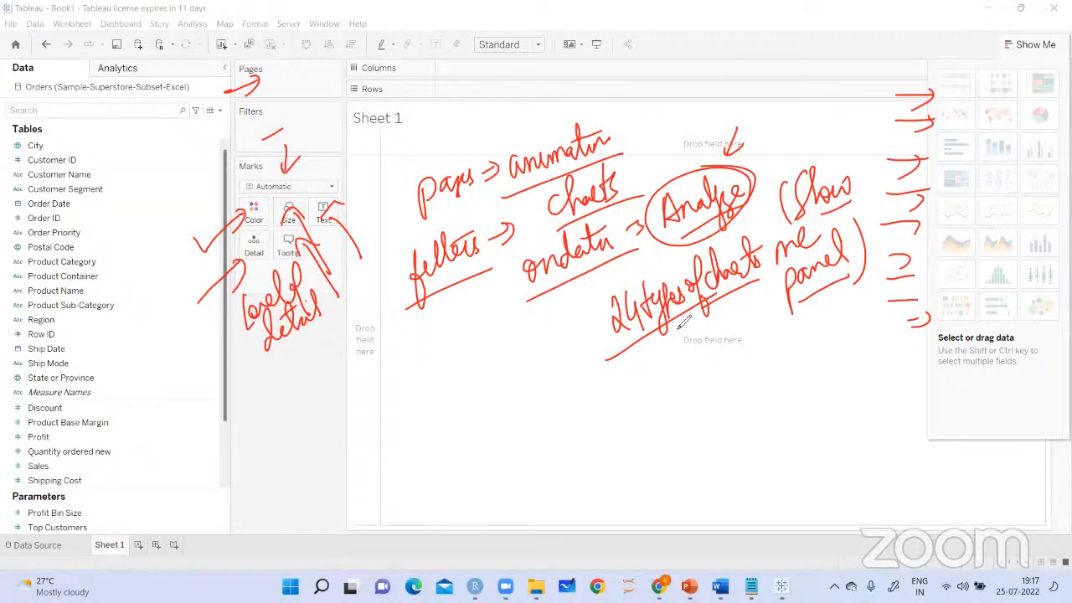
pyautogui.moveTo(636, 337)
pyautogui.mouseDown()
pyautogui.moveTo(650, 355)
pyautogui.moveTo(635, 392)
pyautogui.mouseUp()
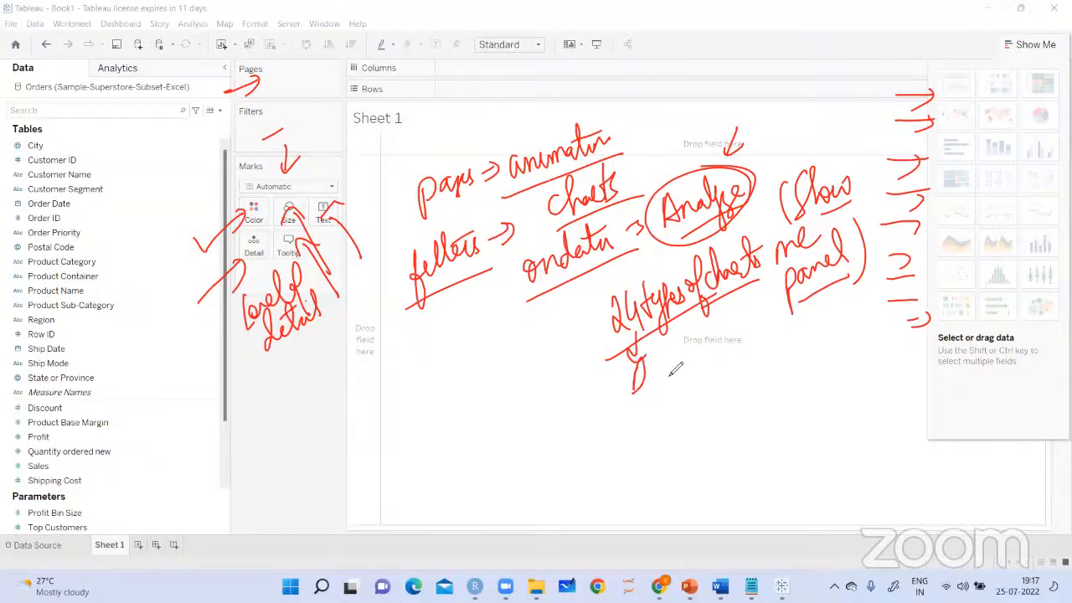
pyautogui.moveTo(675, 371); pyautogui.dragTo(737, 356)
pyautogui.moveTo(619, 413); pyautogui.dragTo(706, 400)
pyautogui.moveTo(620, 459)
pyautogui.mouseDown()
pyautogui.moveTo(748, 413)
pyautogui.moveTo(777, 367)
pyautogui.mouseUp()
pyautogui.moveTo(760, 342); pyautogui.dragTo(792, 312)
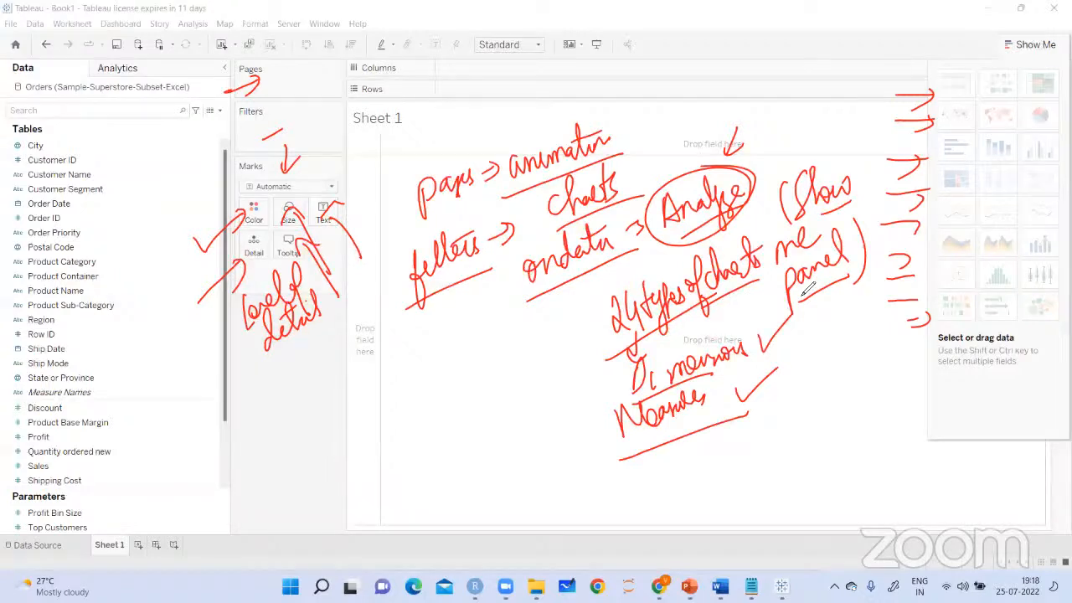
# Toggle the Show Me chart list closed and open, and leave it hidden
pyautogui.click(1029, 47)
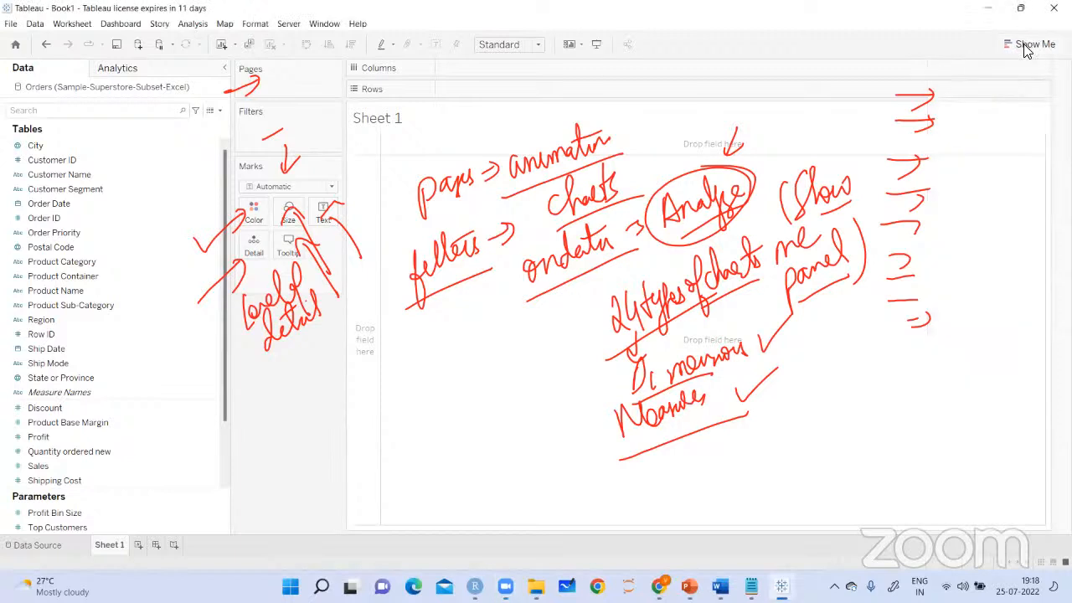
pyautogui.click(1026, 45)
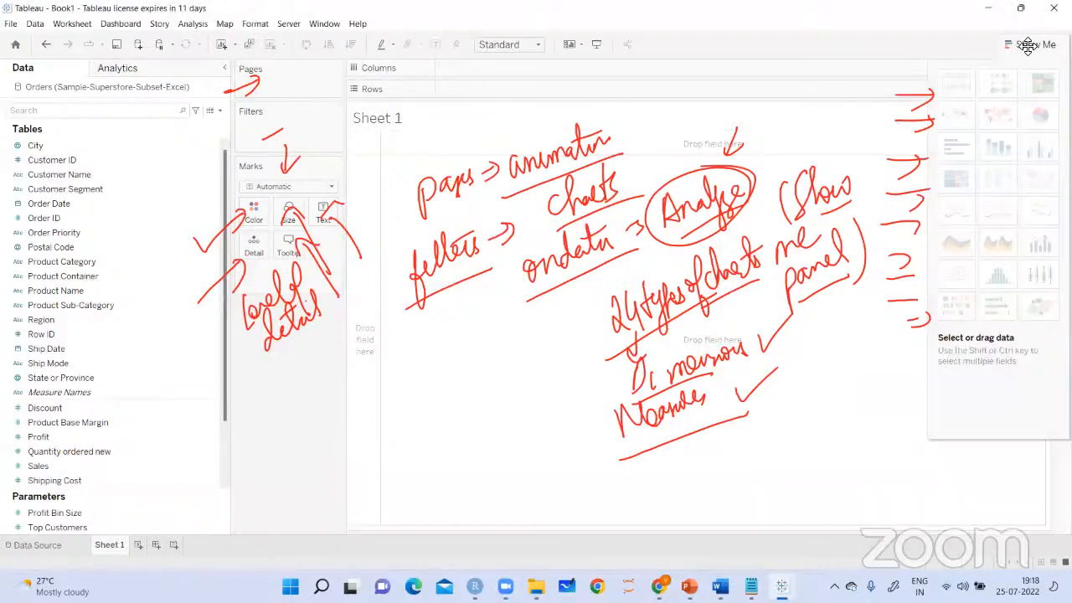
pyautogui.click(1027, 44)
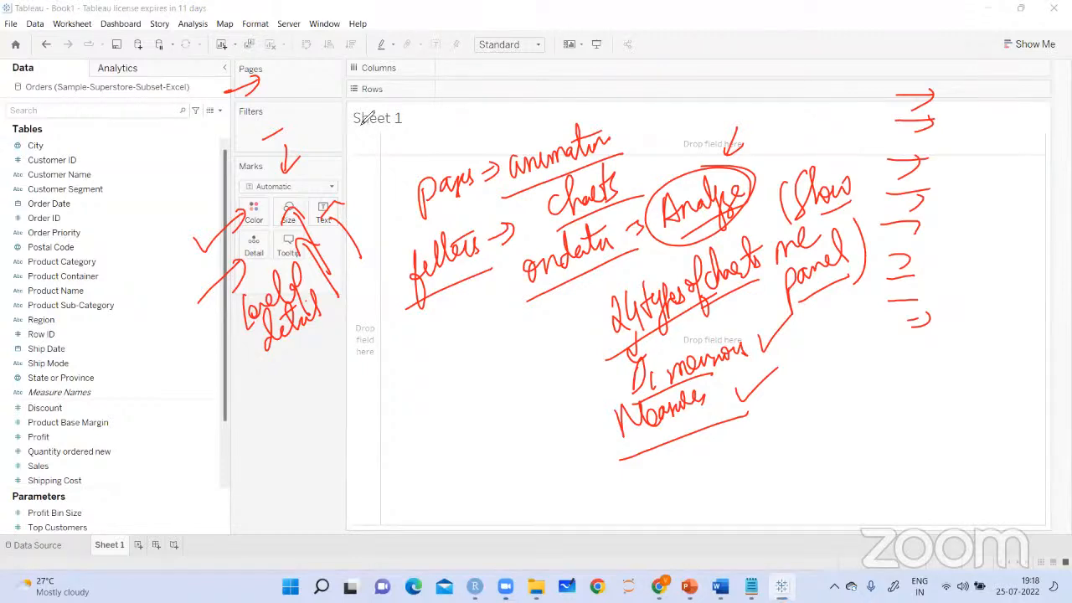
# Point red arrows at the Rows and Columns shelves and underline both shelf names
pyautogui.moveTo(416, 157); pyautogui.dragTo(395, 96)
pyautogui.moveTo(377, 106); pyautogui.dragTo(408, 117)
pyautogui.moveTo(418, 56); pyautogui.dragTo(397, 72)
pyautogui.moveTo(403, 62); pyautogui.dragTo(413, 77)
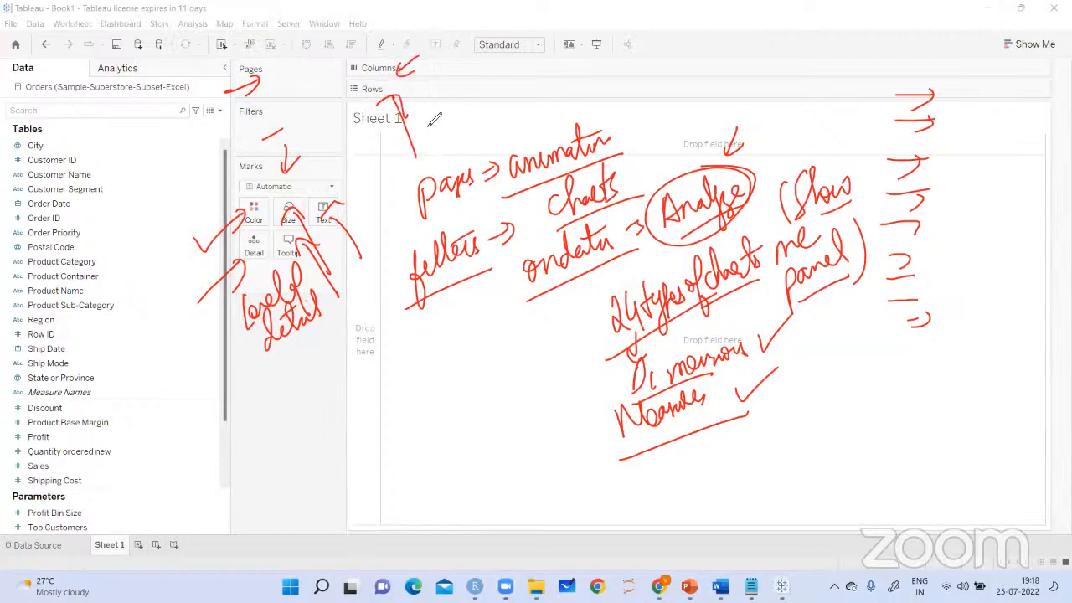
pyautogui.moveTo(350, 99); pyautogui.dragTo(368, 98)
pyautogui.moveTo(359, 84)
pyautogui.mouseDown()
pyautogui.moveTo(352, 97)
pyautogui.moveTo(392, 98)
pyautogui.mouseUp()
pyautogui.moveTo(355, 74); pyautogui.dragTo(397, 74)
# Tick the measure fields and handwrite "Create default Visualization" over the view, bracketed with an arrow pointing at it
pyautogui.moveTo(72, 436); pyautogui.dragTo(172, 393)
pyautogui.moveTo(387, 343)
pyautogui.mouseDown()
pyautogui.moveTo(412, 354)
pyautogui.moveTo(434, 329)
pyautogui.moveTo(478, 312)
pyautogui.mouseUp()
pyautogui.moveTo(426, 392)
pyautogui.mouseDown()
pyautogui.moveTo(494, 345)
pyautogui.moveTo(466, 381)
pyautogui.moveTo(512, 394)
pyautogui.moveTo(493, 380)
pyautogui.moveTo(533, 358)
pyautogui.moveTo(541, 335)
pyautogui.moveTo(582, 357)
pyautogui.mouseUp()
pyautogui.moveTo(442, 435); pyautogui.dragTo(522, 395)
pyautogui.moveTo(550, 372); pyautogui.dragTo(575, 360)
pyautogui.moveTo(398, 338); pyautogui.dragTo(462, 446)
pyautogui.moveTo(540, 317)
pyautogui.mouseDown()
pyautogui.moveTo(571, 332)
pyautogui.moveTo(560, 389)
pyautogui.mouseUp()
pyautogui.moveTo(352, 453); pyautogui.dragTo(388, 412)
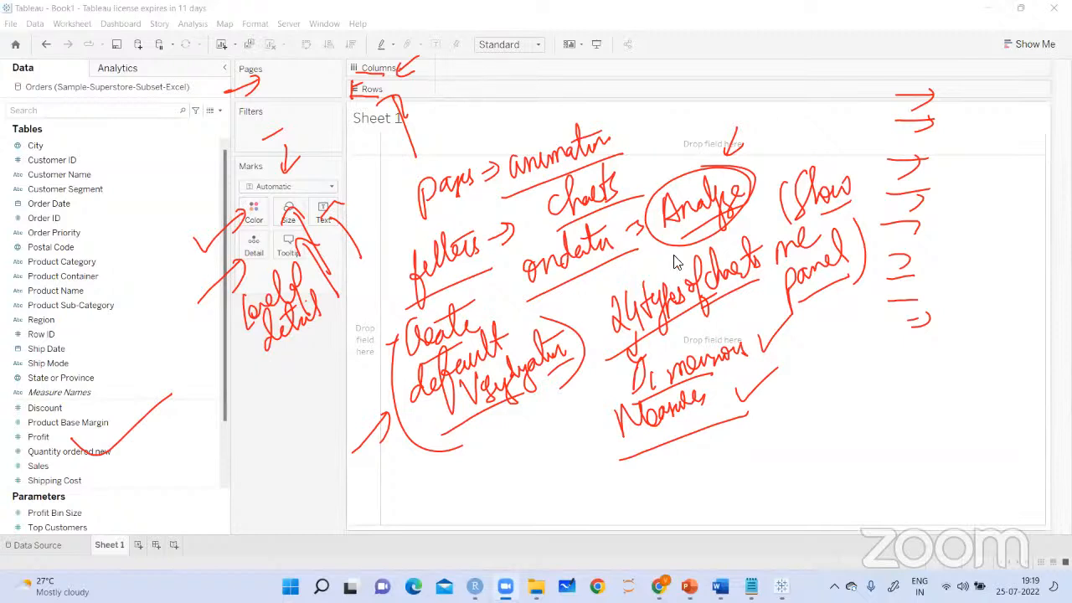
# Clear all annotations and place the Profit measure on the Rows shelf
pyautogui.click(782, 123)
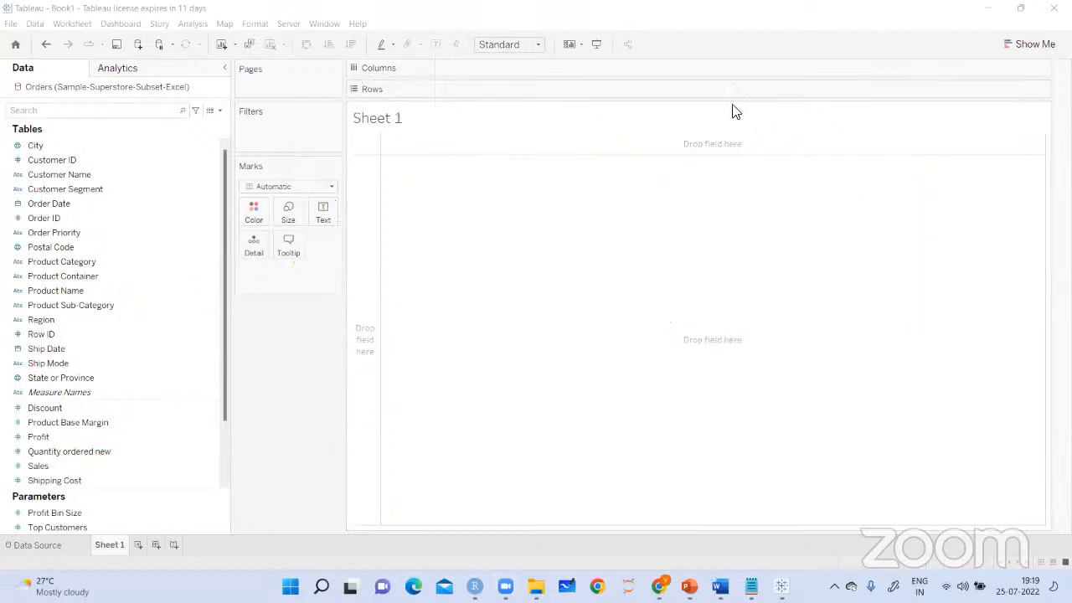
pyautogui.moveTo(222, 374); pyautogui.dragTo(223, 414)
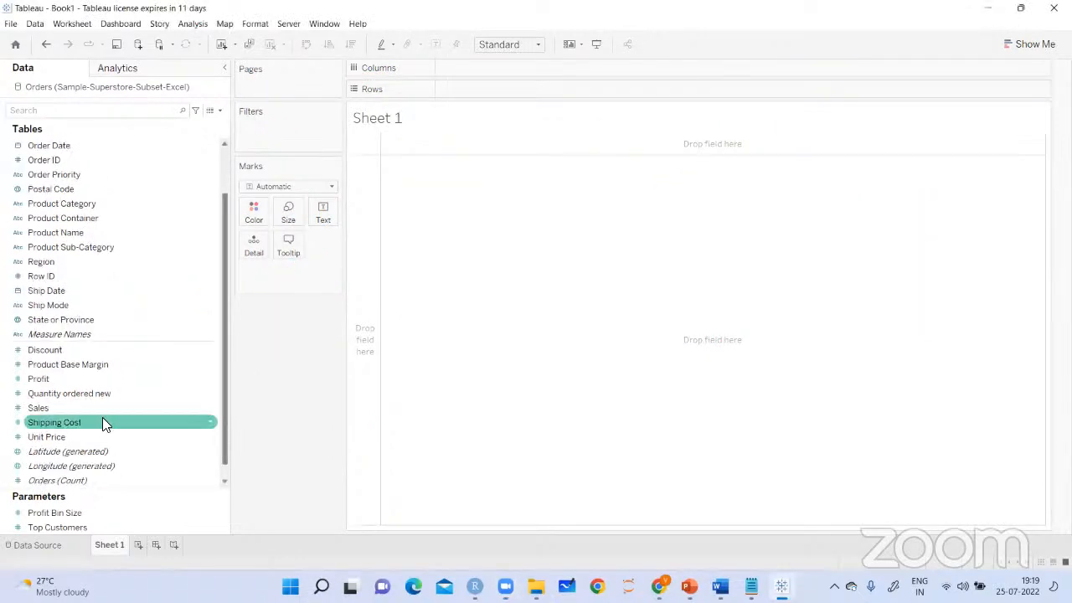
pyautogui.moveTo(39, 379); pyautogui.dragTo(458, 91)
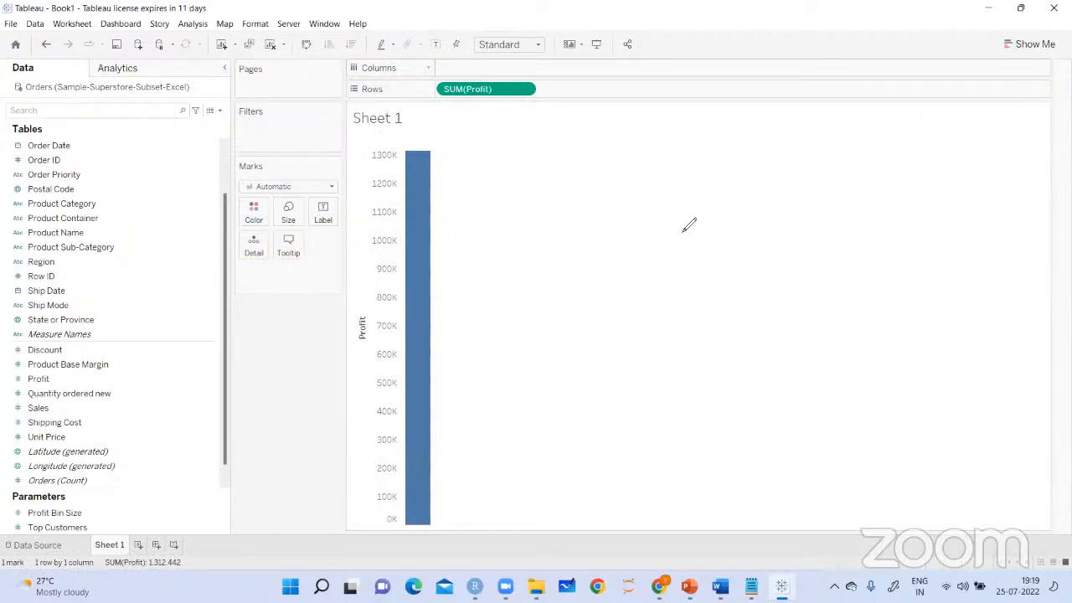
# Handwrite "Bar chart" and "Total profit" beside the Profit bar, then underline and circle both notes
pyautogui.moveTo(439, 196); pyautogui.dragTo(460, 189)
pyautogui.moveTo(475, 142)
pyautogui.mouseDown()
pyautogui.moveTo(494, 176)
pyautogui.moveTo(531, 122)
pyautogui.moveTo(563, 127)
pyautogui.mouseUp()
pyautogui.moveTo(483, 200)
pyautogui.mouseDown()
pyautogui.moveTo(566, 164)
pyautogui.moveTo(481, 141)
pyautogui.mouseUp()
pyautogui.moveTo(438, 239)
pyautogui.mouseDown()
pyautogui.moveTo(452, 248)
pyautogui.moveTo(443, 258)
pyautogui.mouseUp()
pyautogui.moveTo(511, 245); pyautogui.dragTo(533, 235)
pyautogui.moveTo(525, 239)
pyautogui.mouseDown()
pyautogui.moveTo(521, 265)
pyautogui.moveTo(548, 257)
pyautogui.moveTo(575, 226)
pyautogui.moveTo(586, 270)
pyautogui.moveTo(610, 221)
pyautogui.moveTo(623, 251)
pyautogui.moveTo(627, 220)
pyautogui.moveTo(636, 251)
pyautogui.mouseUp()
pyautogui.moveTo(625, 220); pyautogui.dragTo(647, 210)
pyautogui.moveTo(662, 242)
pyautogui.mouseDown()
pyautogui.moveTo(546, 283)
pyautogui.moveTo(538, 207)
pyautogui.mouseUp()
# Point arrows at the SUM(Profit) pill and handwrite "Aggregation - profit" over the view, circling "profit"
pyautogui.moveTo(467, 60); pyautogui.dragTo(457, 77)
pyautogui.moveTo(762, 134)
pyautogui.mouseDown()
pyautogui.moveTo(755, 166)
pyautogui.moveTo(769, 161)
pyautogui.moveTo(794, 192)
pyautogui.mouseUp()
pyautogui.moveTo(796, 138)
pyautogui.mouseDown()
pyautogui.moveTo(825, 134)
pyautogui.moveTo(844, 158)
pyautogui.moveTo(862, 149)
pyautogui.mouseUp()
pyautogui.moveTo(769, 185); pyautogui.dragTo(860, 170)
pyautogui.moveTo(855, 147)
pyautogui.mouseDown()
pyautogui.moveTo(897, 130)
pyautogui.moveTo(879, 172)
pyautogui.moveTo(901, 134)
pyautogui.moveTo(969, 117)
pyautogui.moveTo(884, 123)
pyautogui.mouseUp()
pyautogui.moveTo(439, 115); pyautogui.dragTo(447, 101)
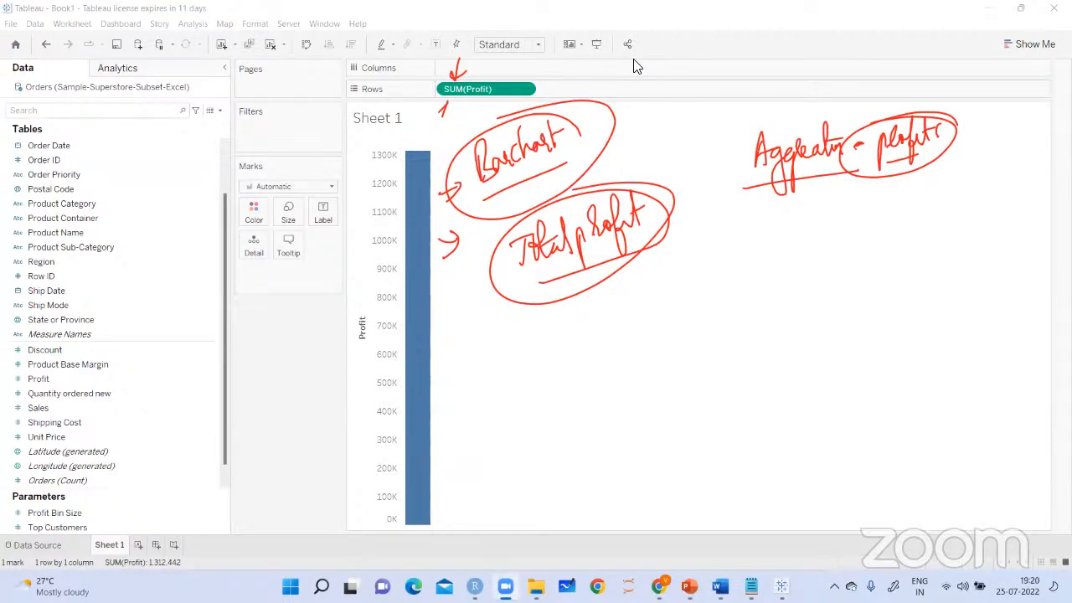
# Clear the annotations and remove SUM(Profit) from the Rows shelf
pyautogui.moveTo(498, 89)
pyautogui.mouseDown()
pyautogui.moveTo(321, 306)
pyautogui.moveTo(304, 350)
pyautogui.mouseUp()
pyautogui.click(42, 436)
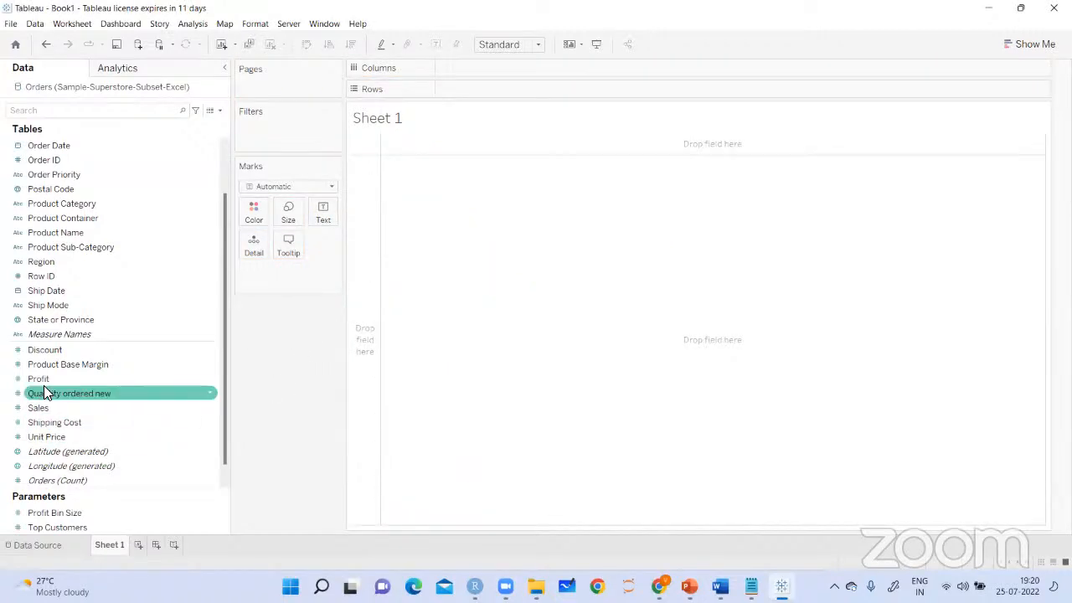
# Place the Profit measure on the Rows shelf and remove it again
pyautogui.moveTo(36, 379); pyautogui.dragTo(457, 93)
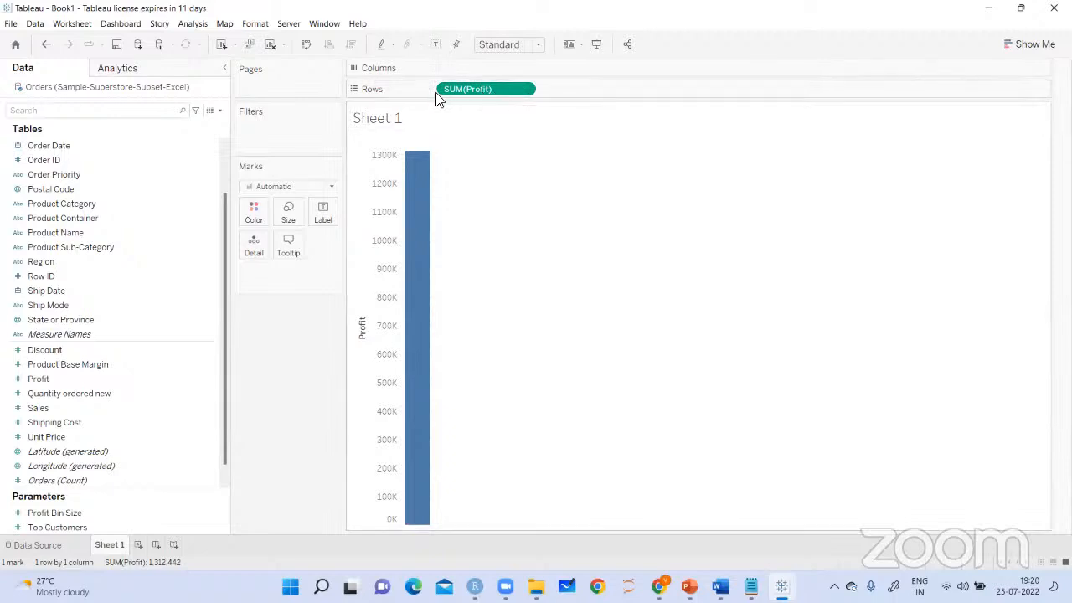
pyautogui.moveTo(462, 85); pyautogui.dragTo(260, 348)
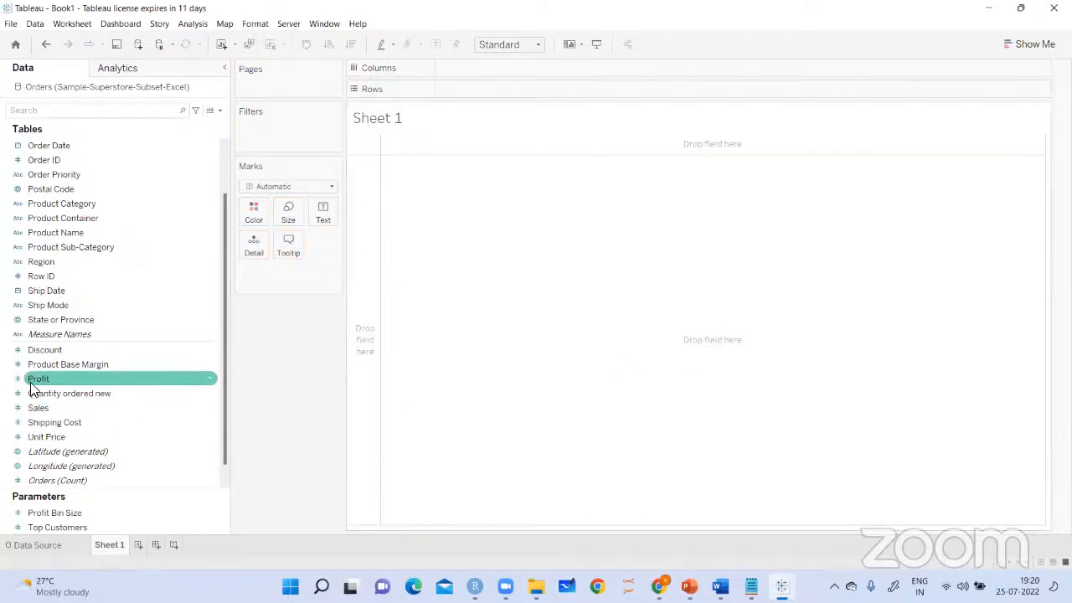
# Add the Profit measure to the empty view as a bar and show its mark label
pyautogui.moveTo(36, 379); pyautogui.dragTo(614, 322)
pyautogui.moveTo(421, 269)
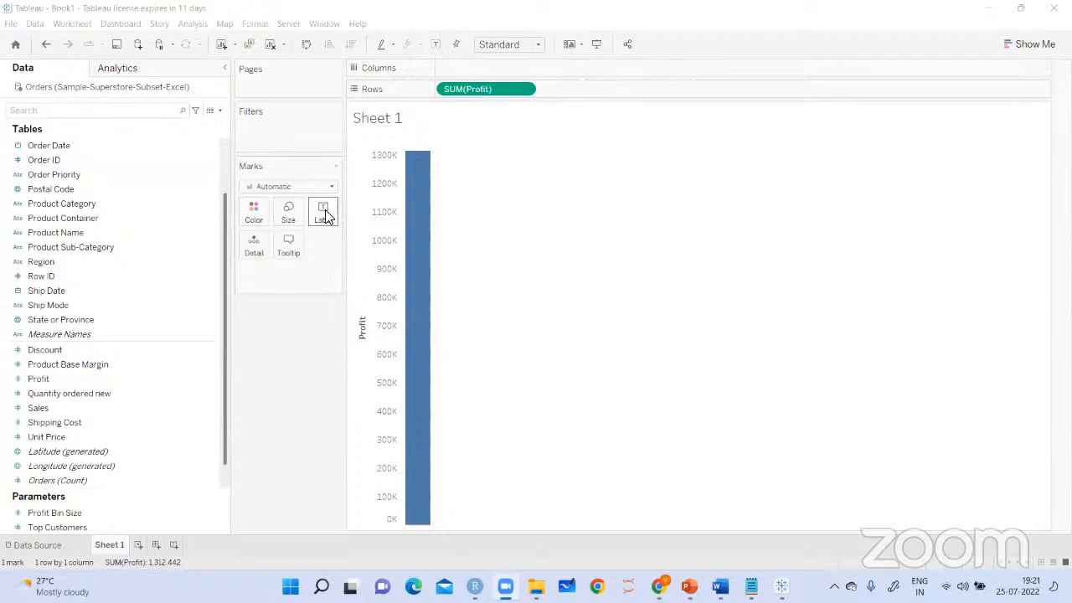
pyautogui.click(435, 43)
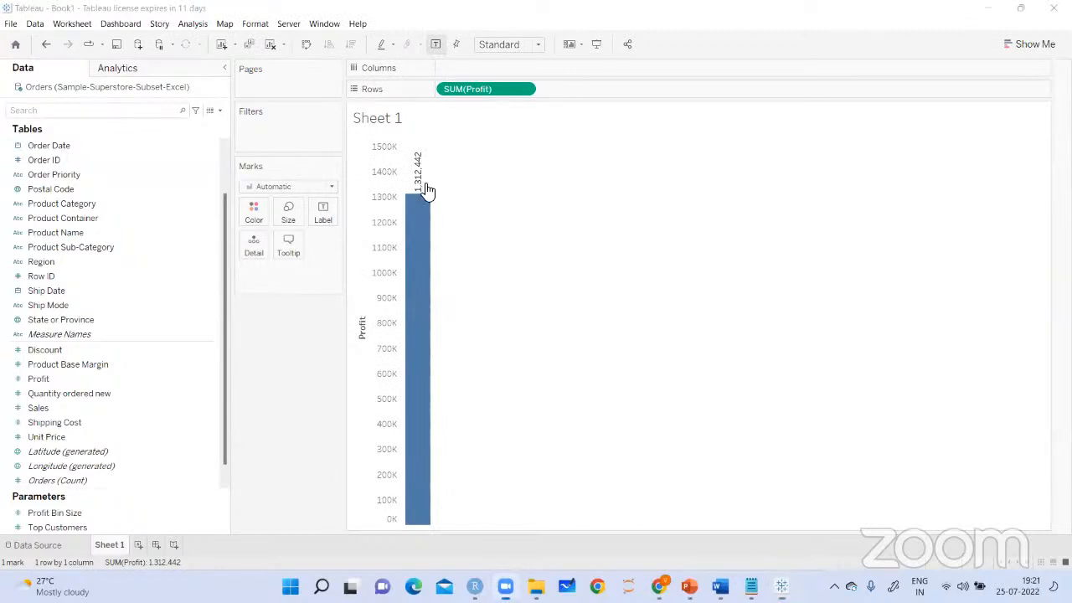
pyautogui.moveTo(421, 185)
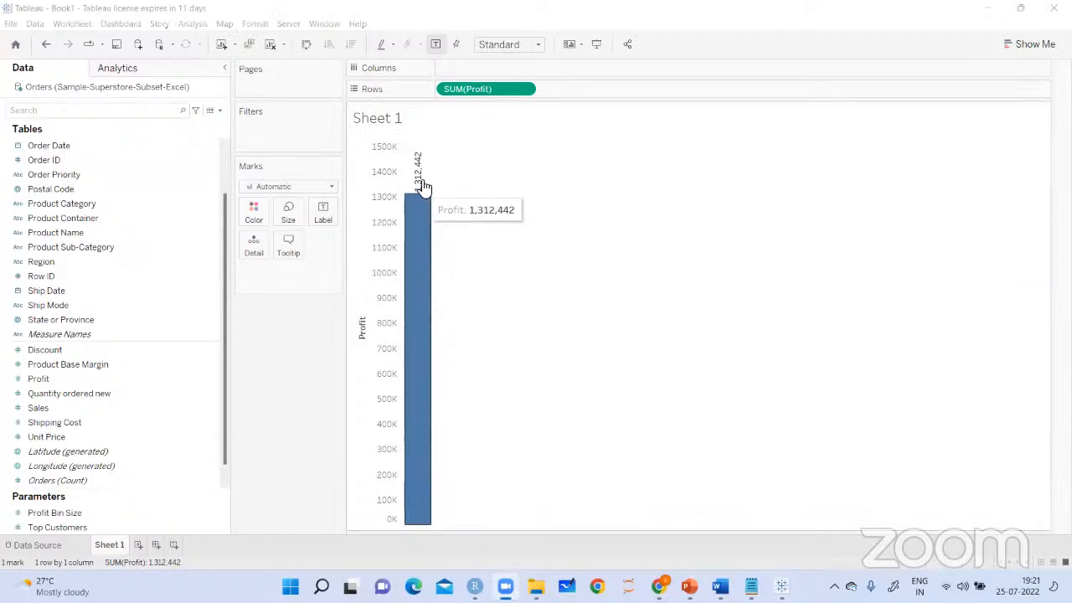
# Set the Profit bar's label direction to horizontal and widen the bar's column so the whole label fits
pyautogui.click(325, 215)
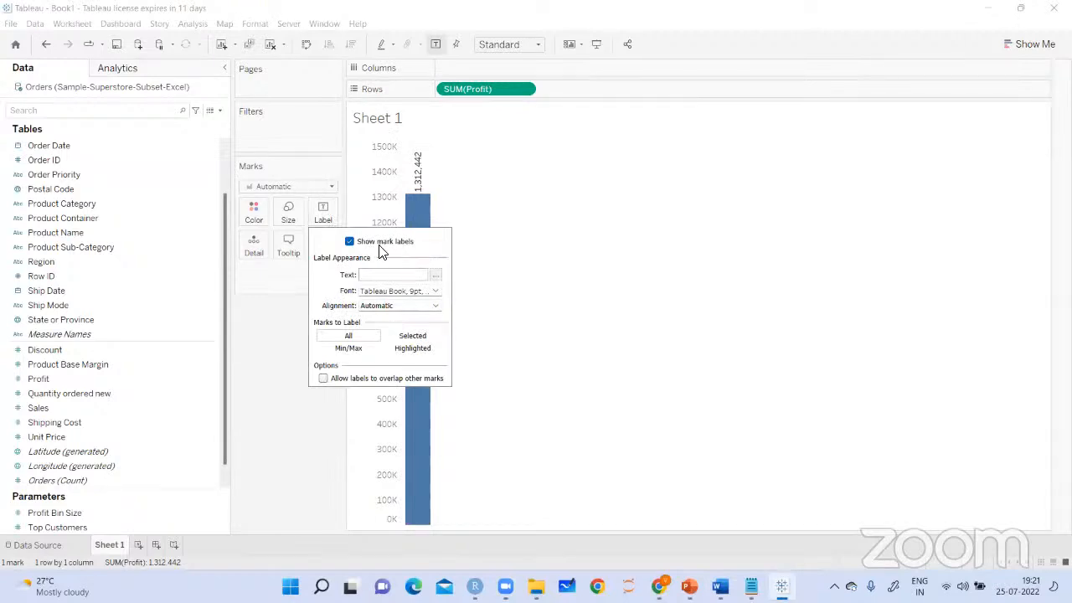
pyautogui.click(435, 307)
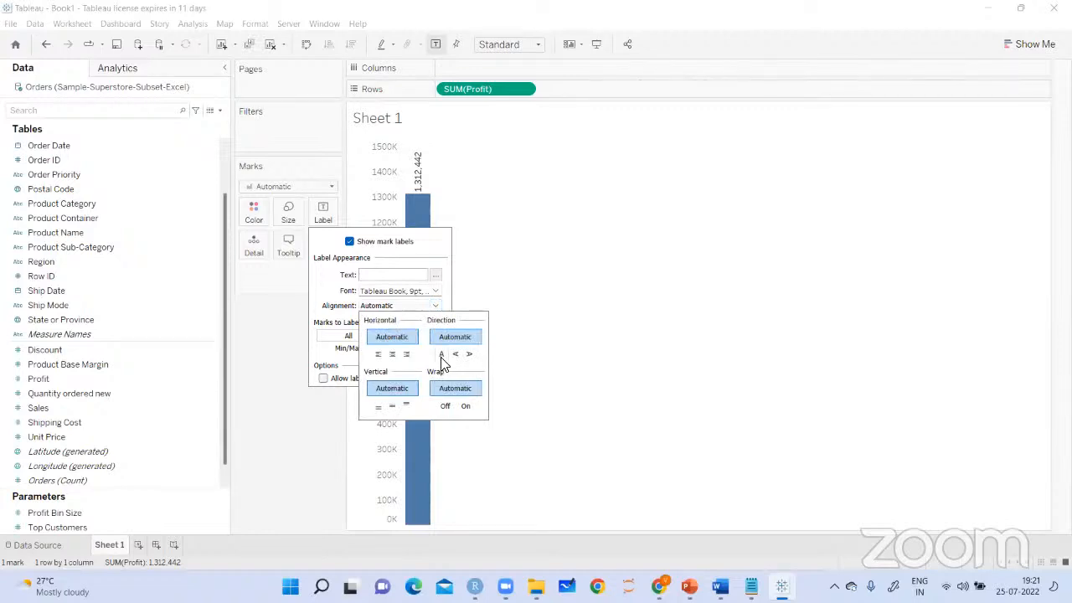
pyautogui.click(468, 355)
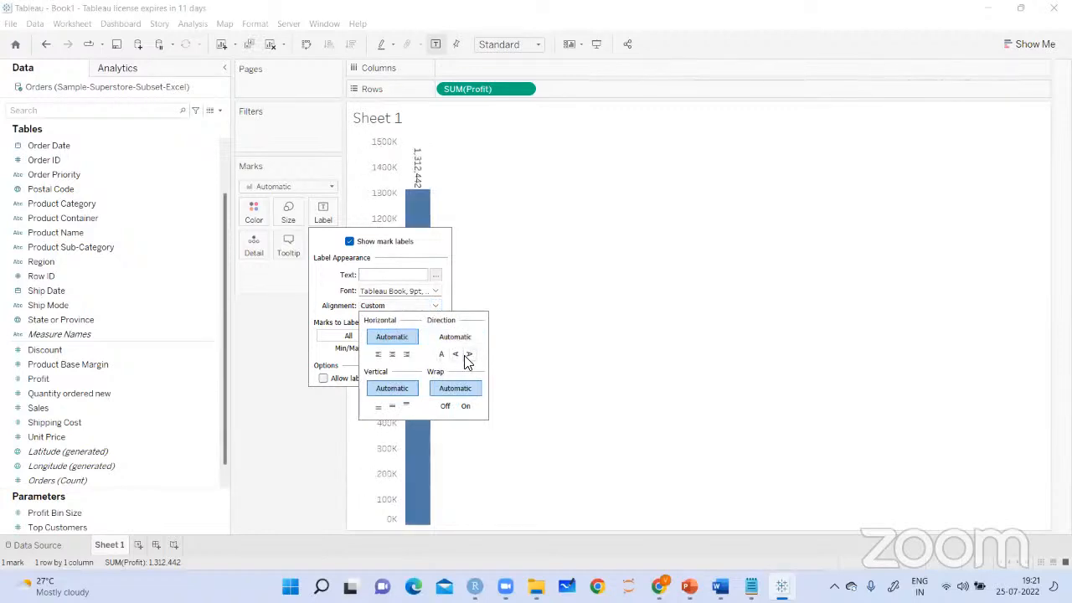
pyautogui.click(455, 354)
pyautogui.click(437, 355)
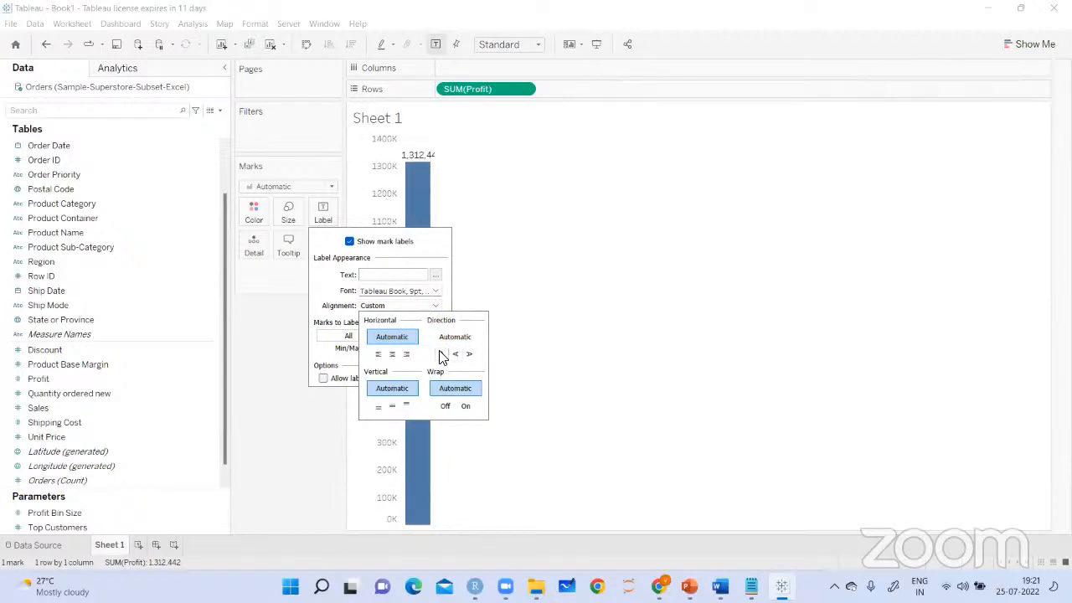
pyautogui.moveTo(432, 155)
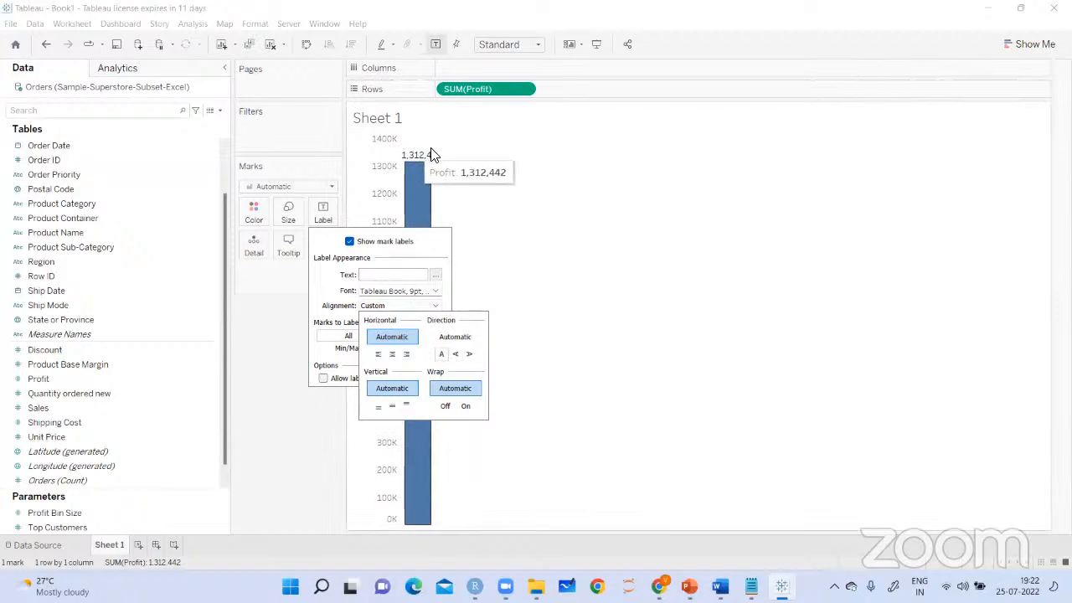
pyautogui.moveTo(435, 149); pyautogui.dragTo(465, 149)
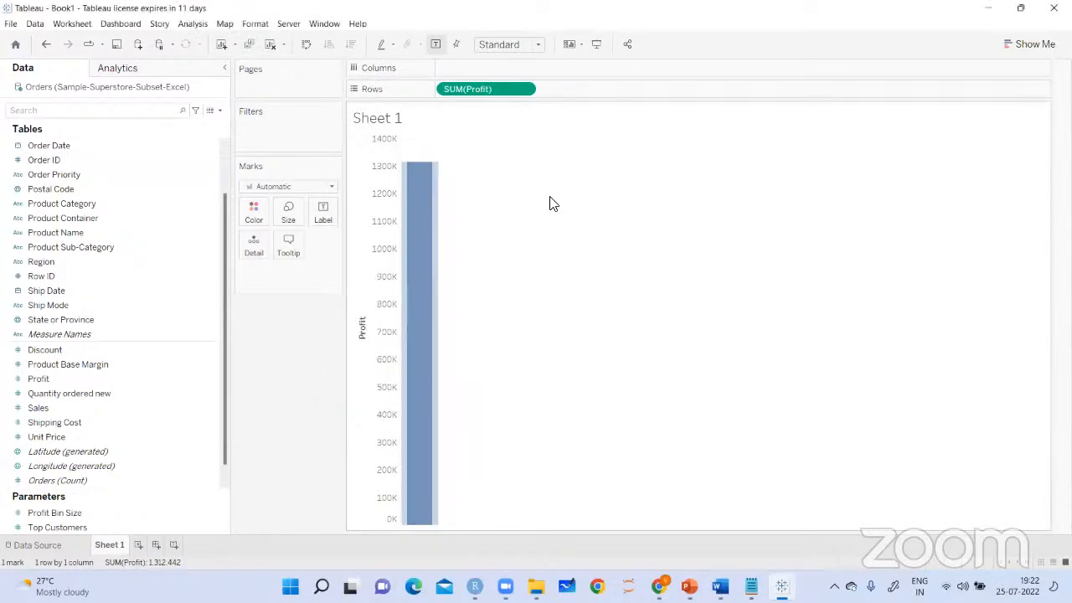
# Bring up the label options for the Profit bar and toggle the mark labels off and on
pyautogui.click(323, 214)
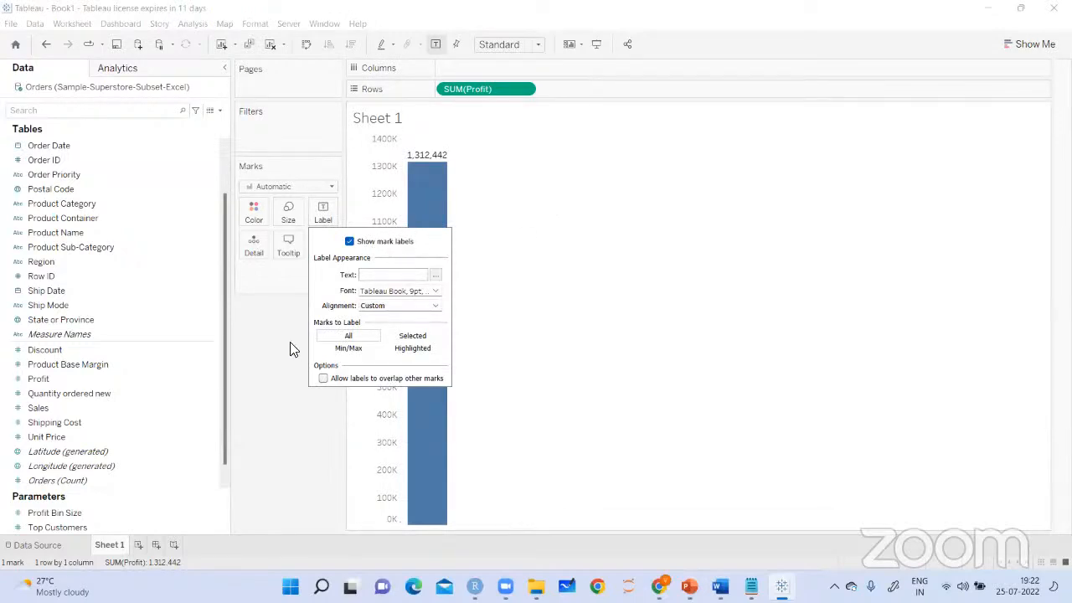
pyautogui.click(436, 46)
pyautogui.click(436, 46)
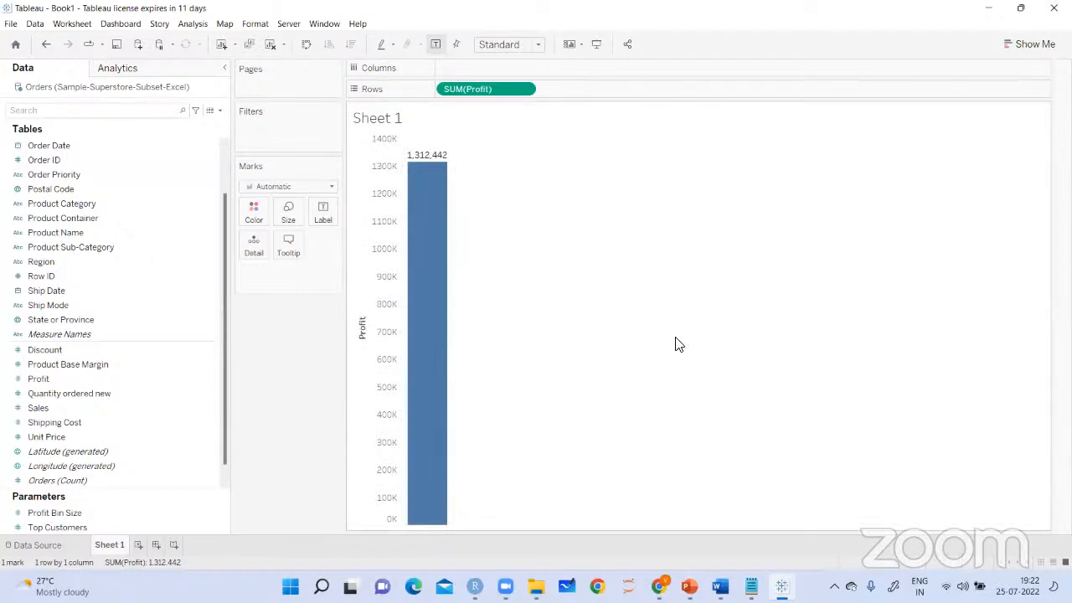
# Rename the worksheet from Sheet 1 to "Basics"
pyautogui.click(171, 528)
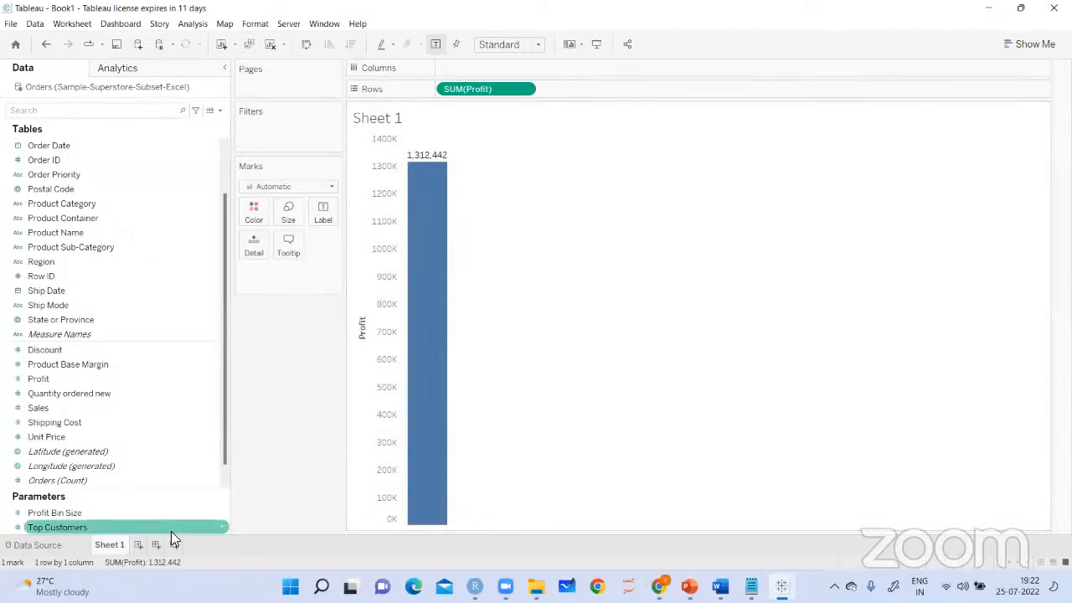
pyautogui.rightClick(118, 548)
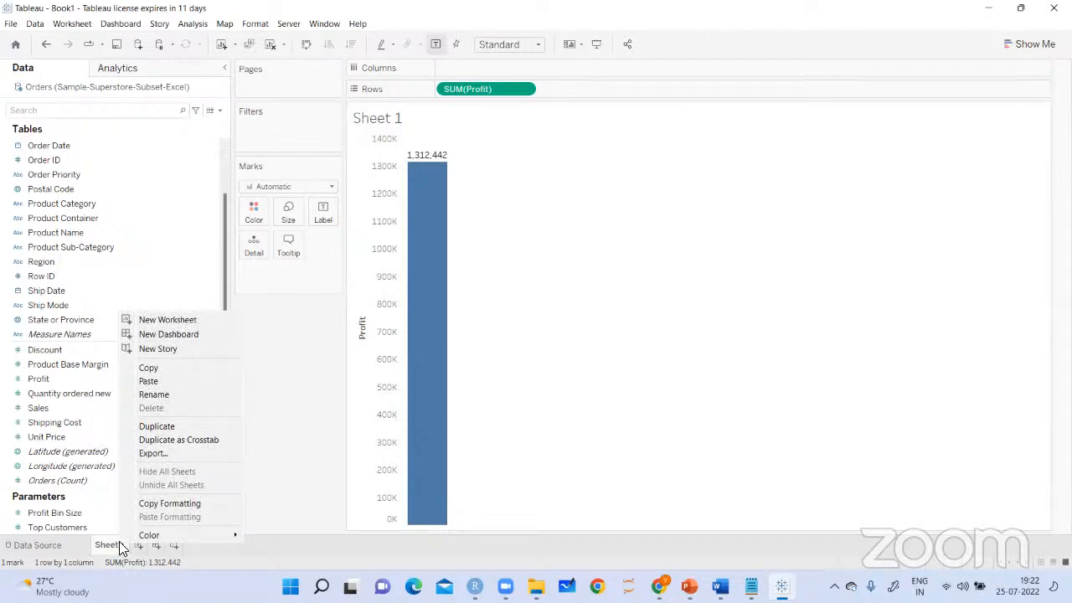
pyautogui.click(147, 399)
pyautogui.write('Basics')
pyautogui.press('Return')
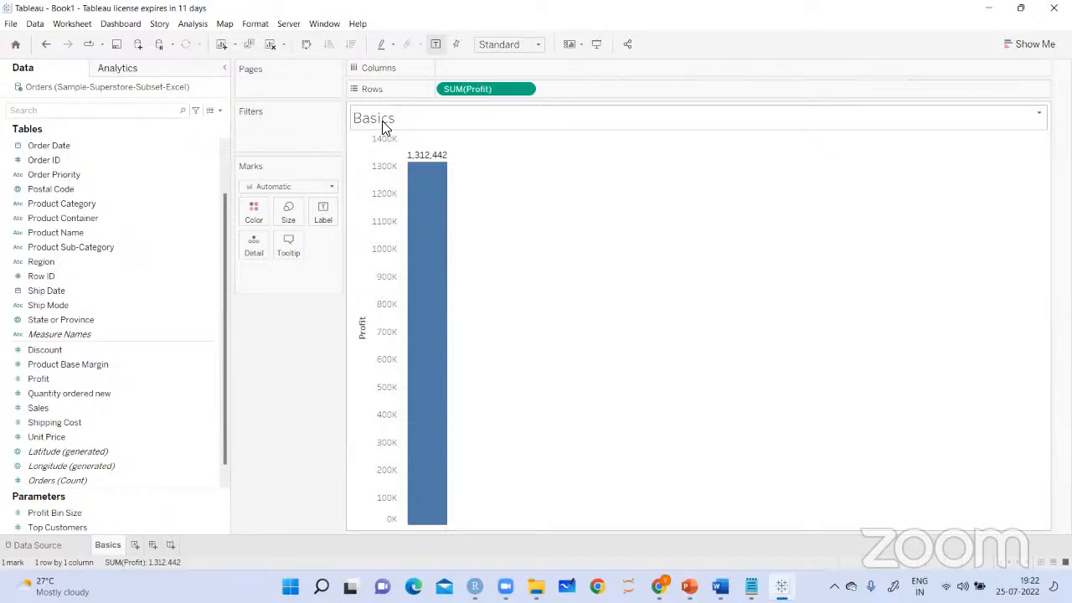
# Recolor the Profit bar orange and undo the color change
pyautogui.click(255, 220)
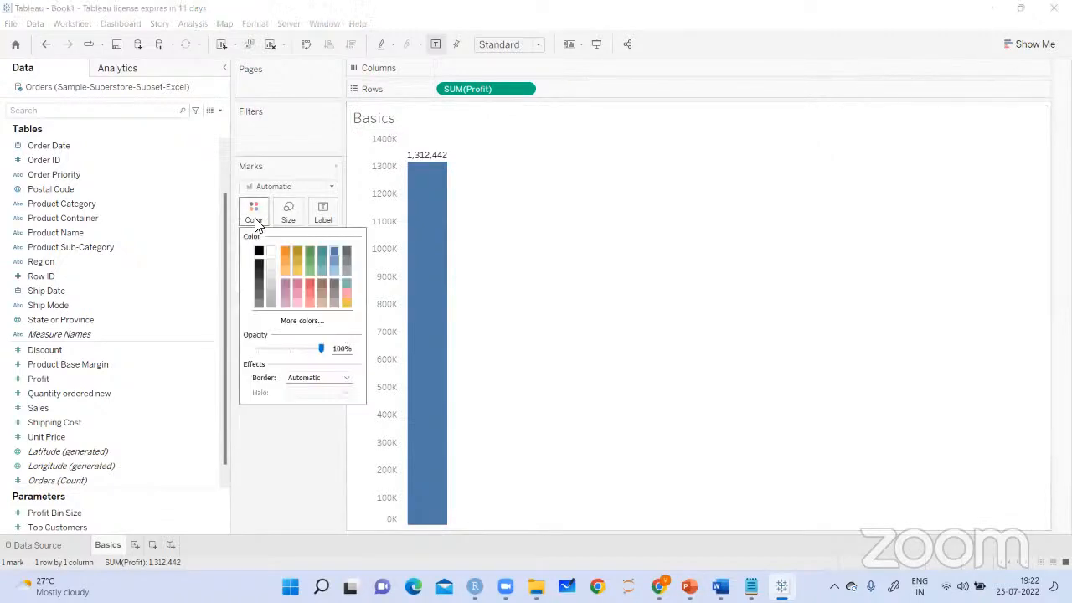
pyautogui.click(284, 250)
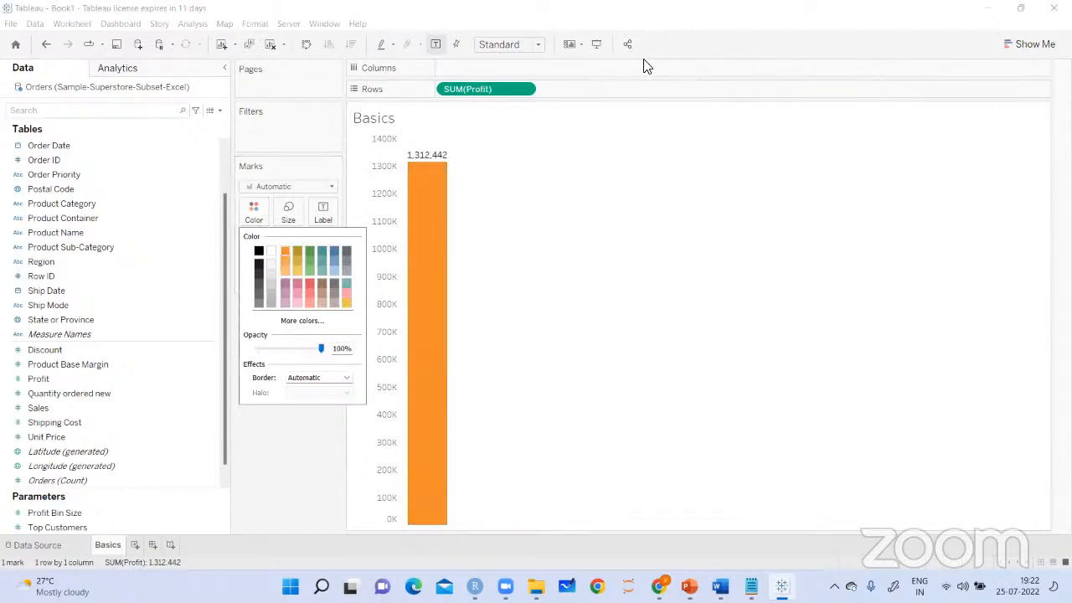
pyautogui.click(646, 65)
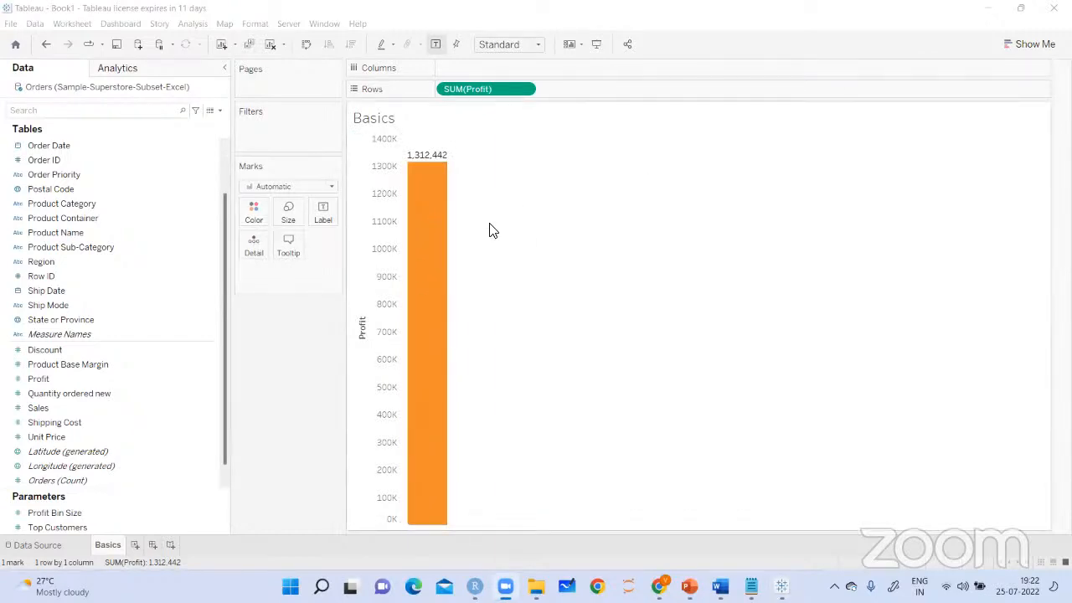
pyautogui.click(251, 220)
pyautogui.click(251, 224)
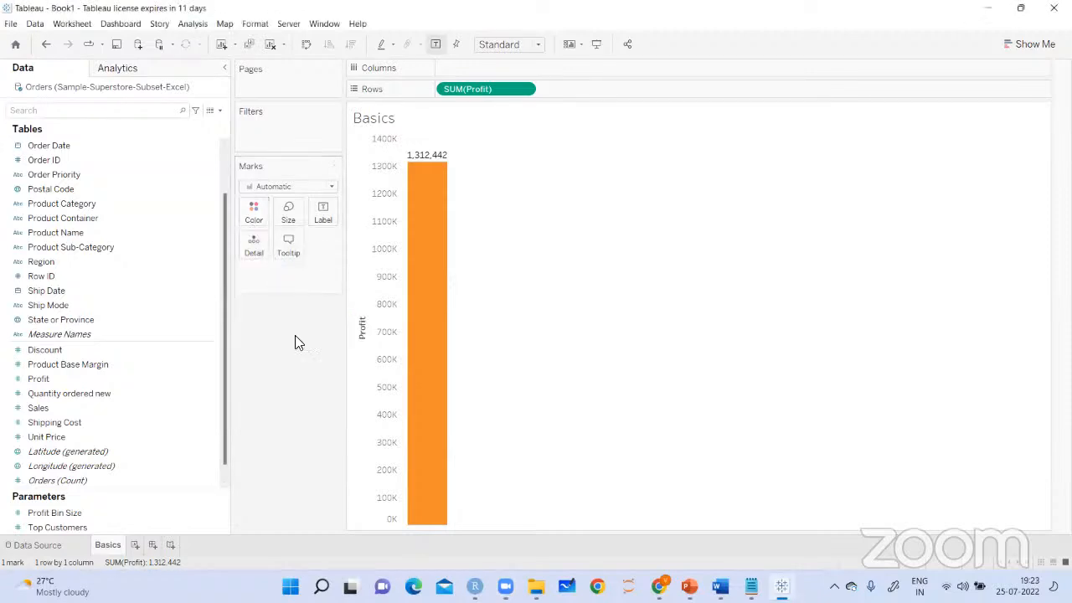
pyautogui.click(47, 44)
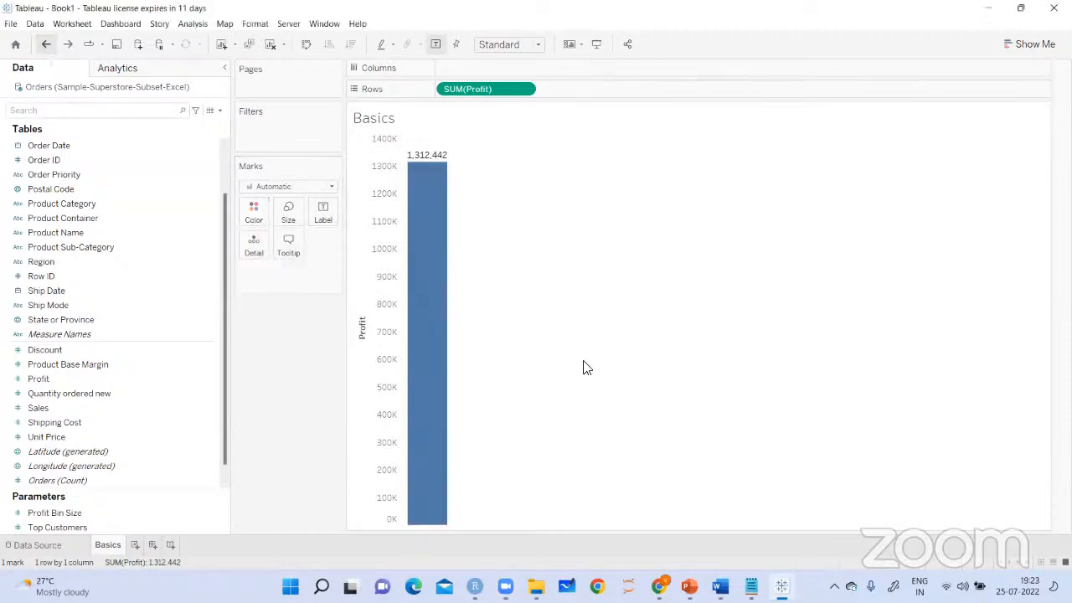
# Hide the Profit bar's mark label and turn it back on with the Show mark labels option
pyautogui.moveTo(413, 314)
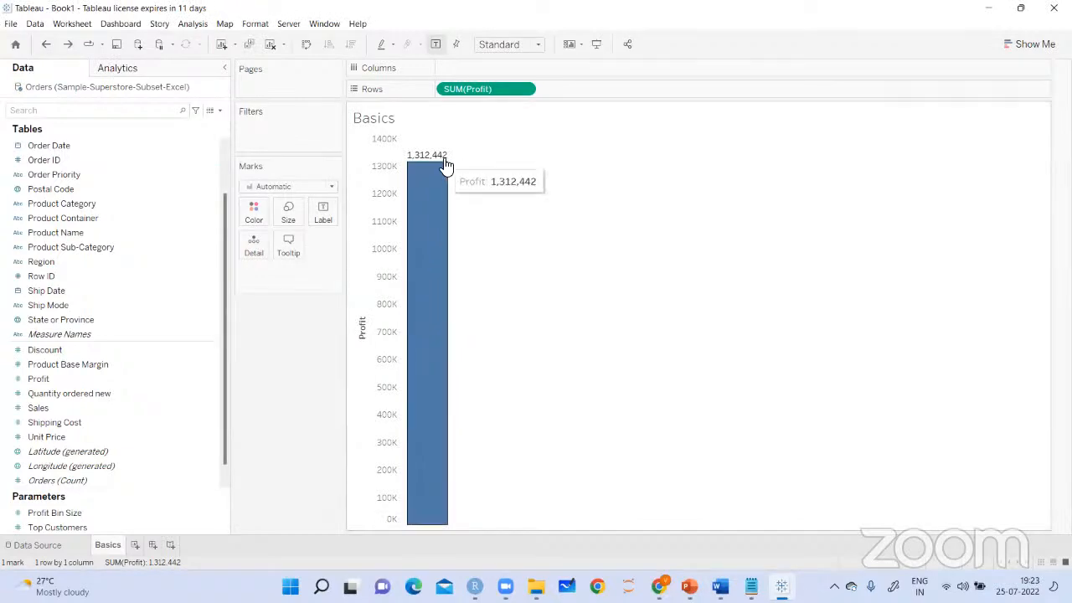
pyautogui.click(435, 45)
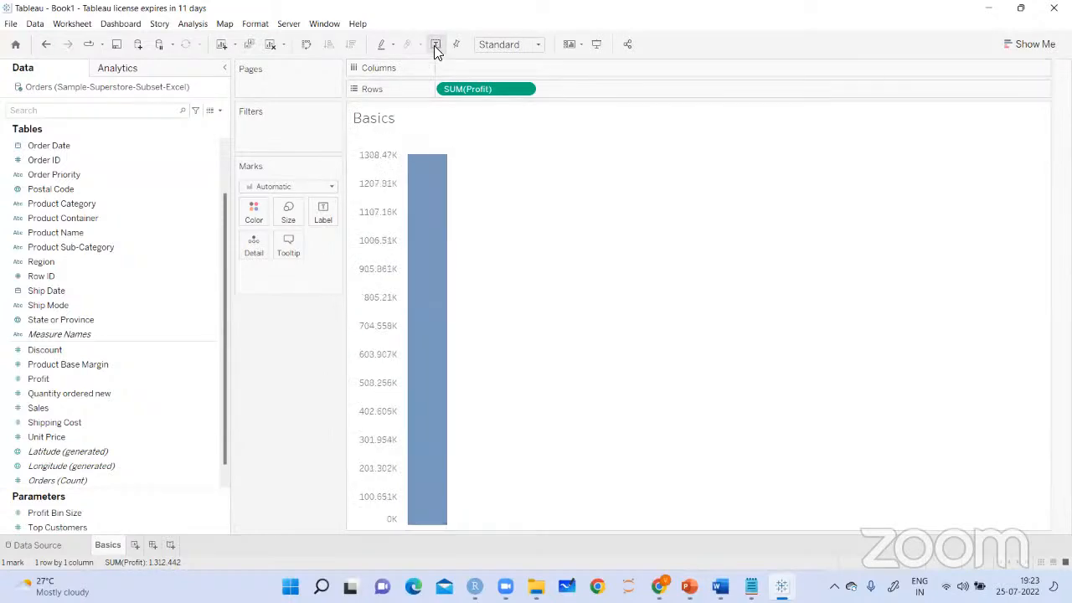
pyautogui.click(325, 226)
pyautogui.click(349, 241)
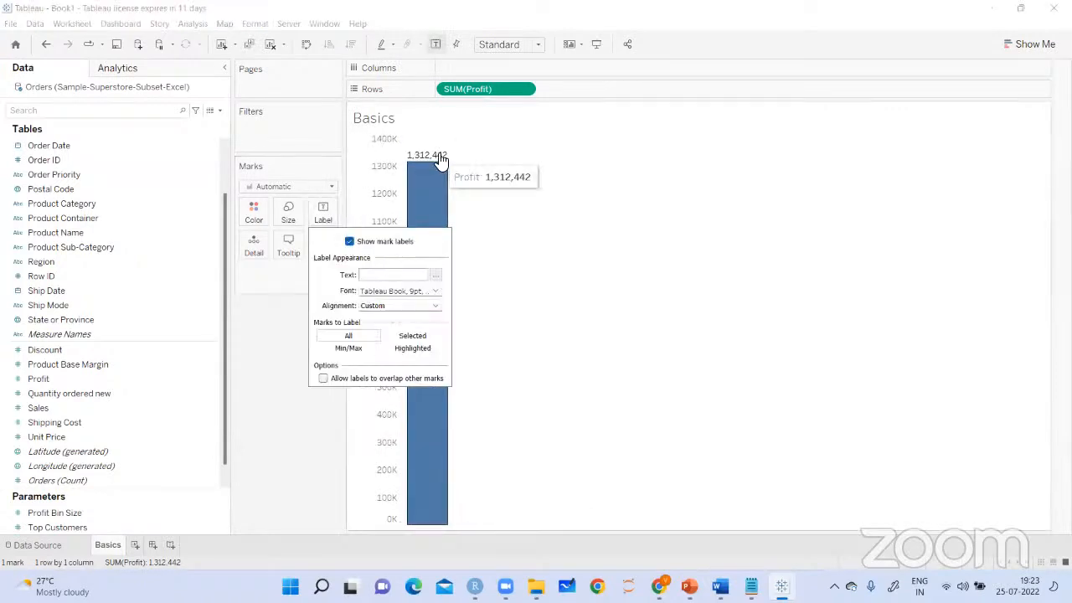
pyautogui.click(589, 230)
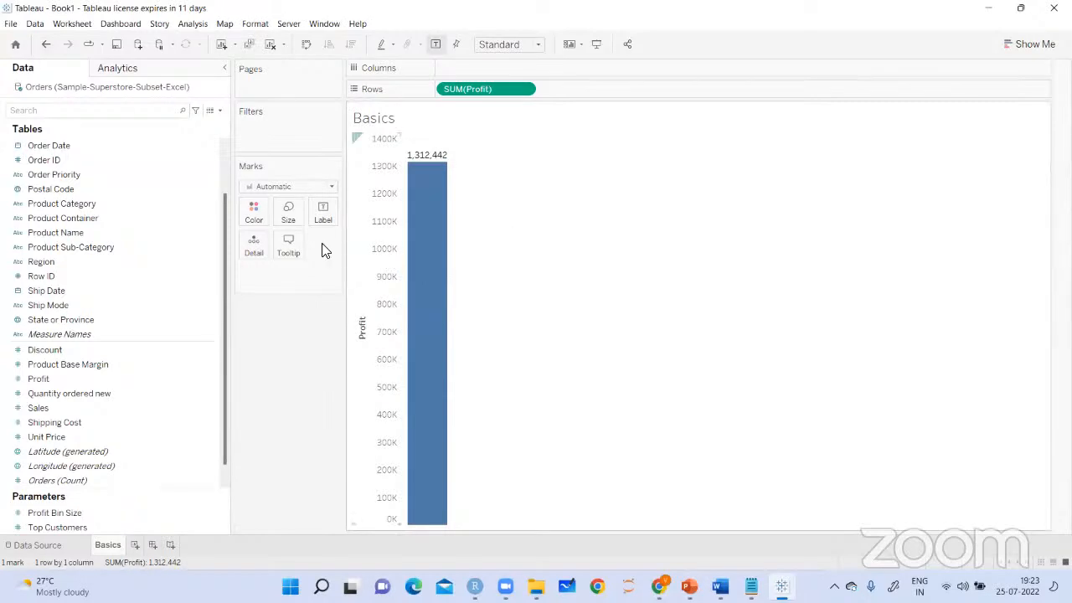
# Change the Profit bar's mark color to green
pyautogui.click(256, 213)
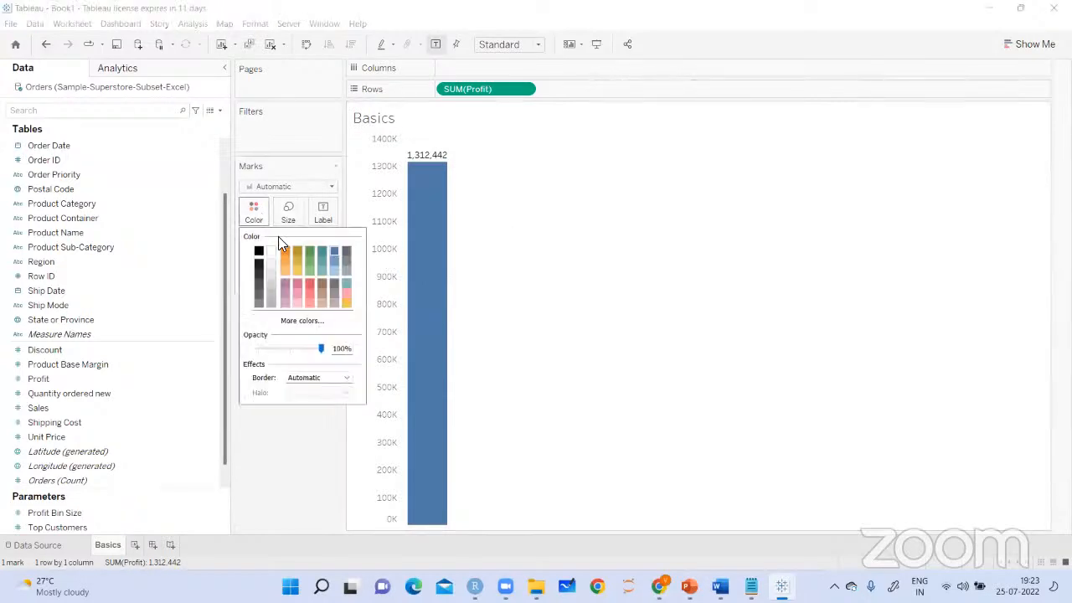
pyautogui.click(310, 253)
pyautogui.click(552, 245)
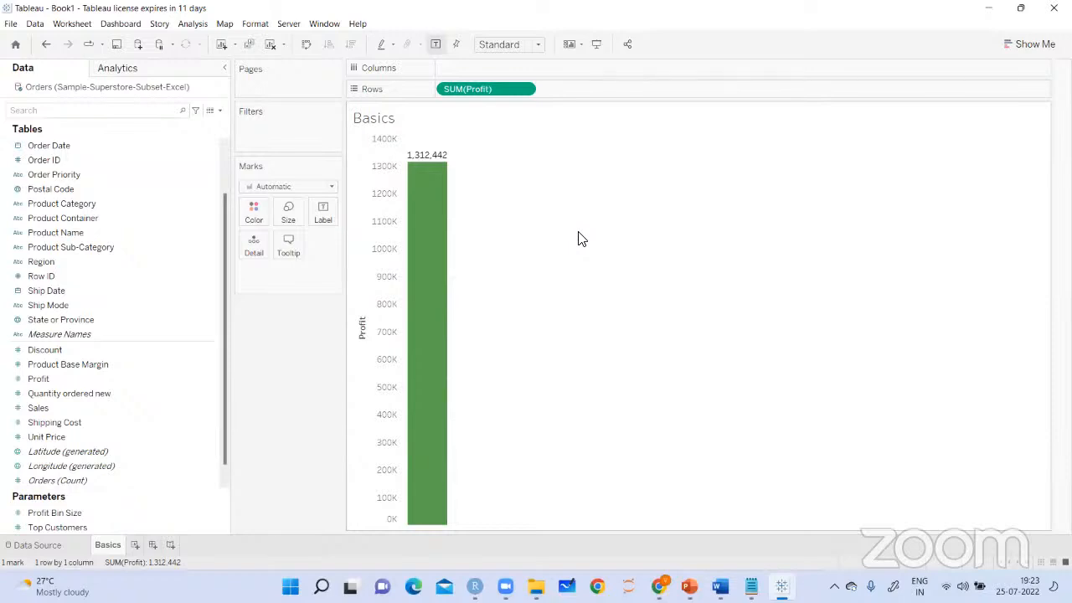
# Adjust the mark size to make the Profit bar slightly narrower
pyautogui.click(288, 215)
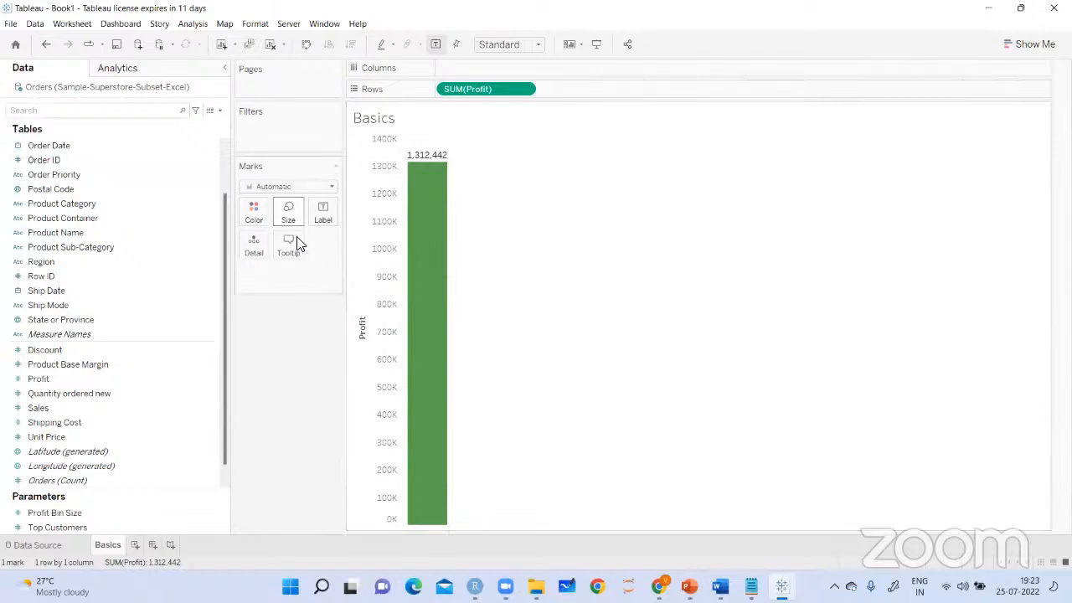
pyautogui.moveTo(353, 244); pyautogui.dragTo(316, 247)
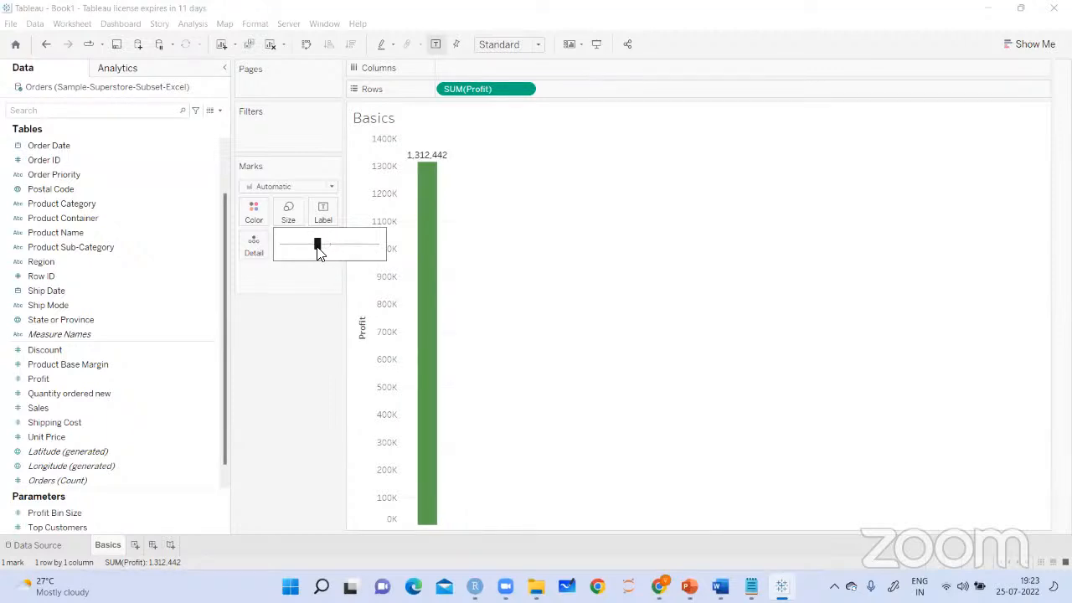
pyautogui.moveTo(318, 247); pyautogui.dragTo(340, 245)
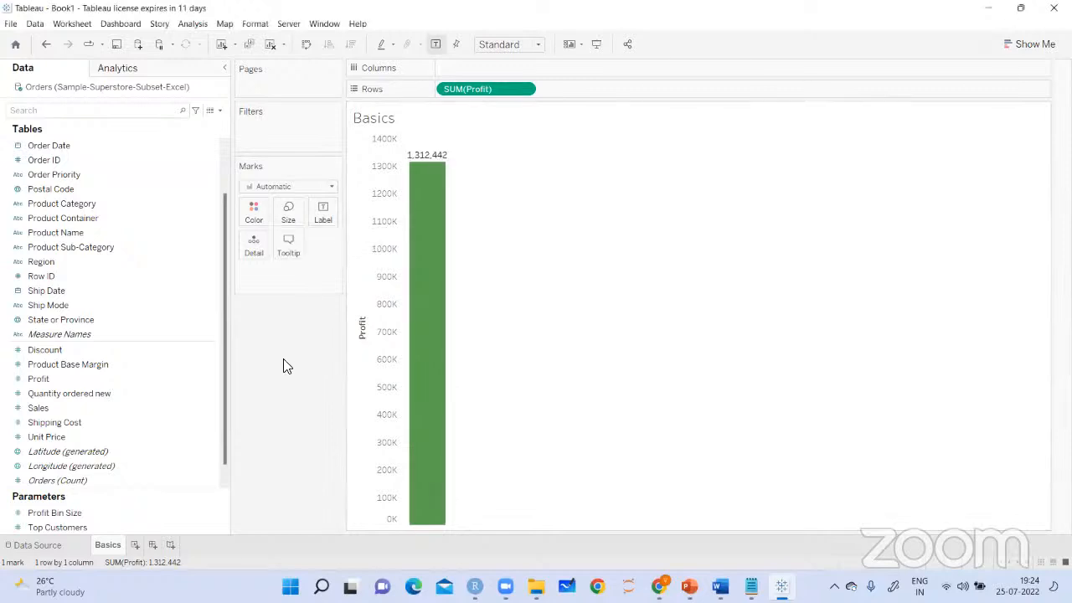
# Change the Profit bar's mark label font to Times New Roman
pyautogui.click(328, 219)
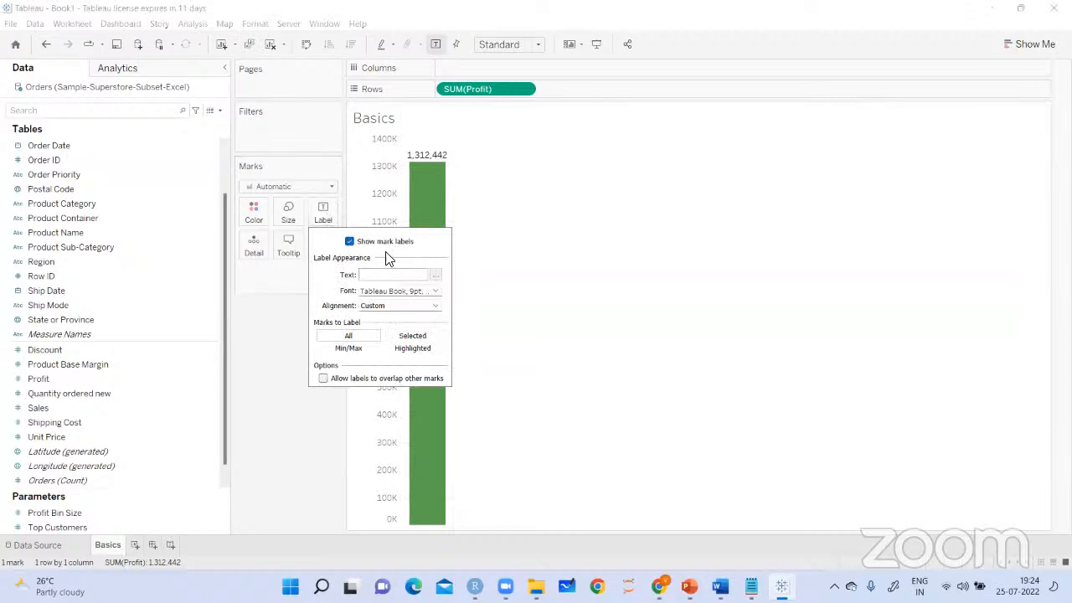
pyautogui.click(435, 307)
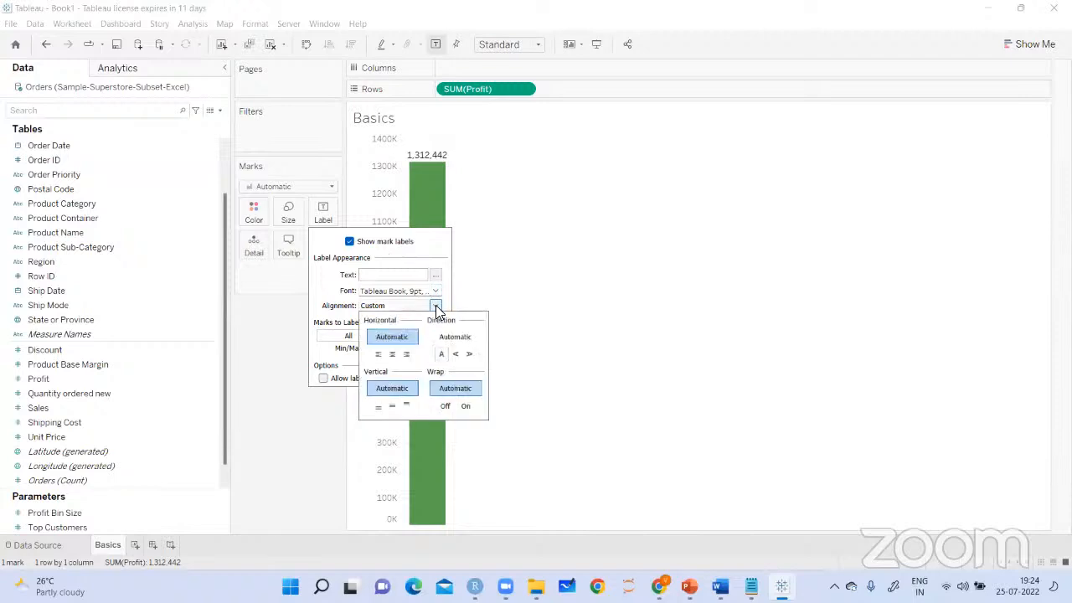
pyautogui.click(436, 291)
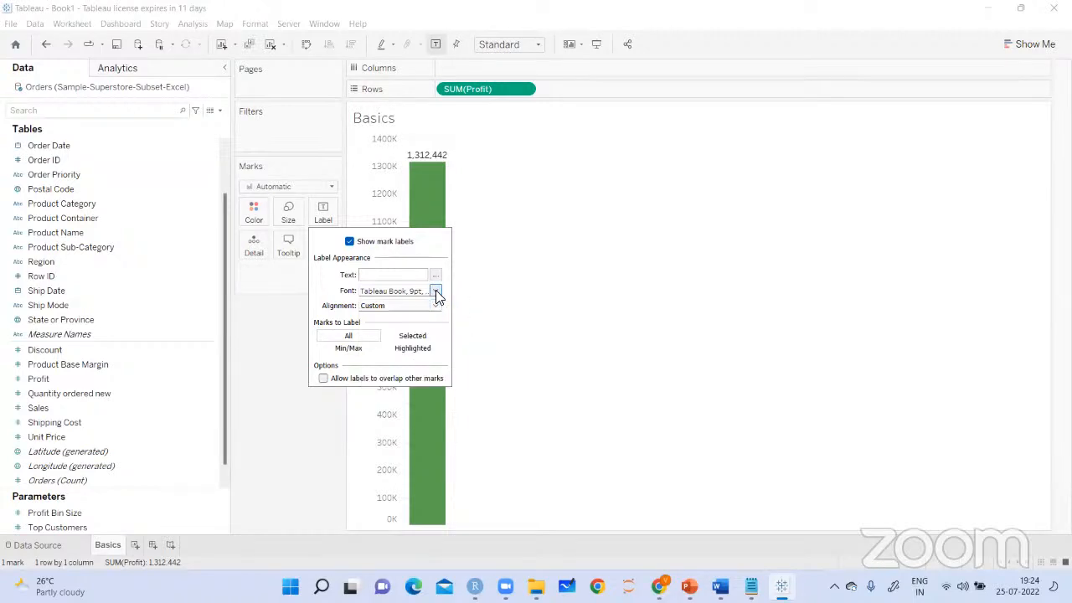
pyautogui.click(436, 291)
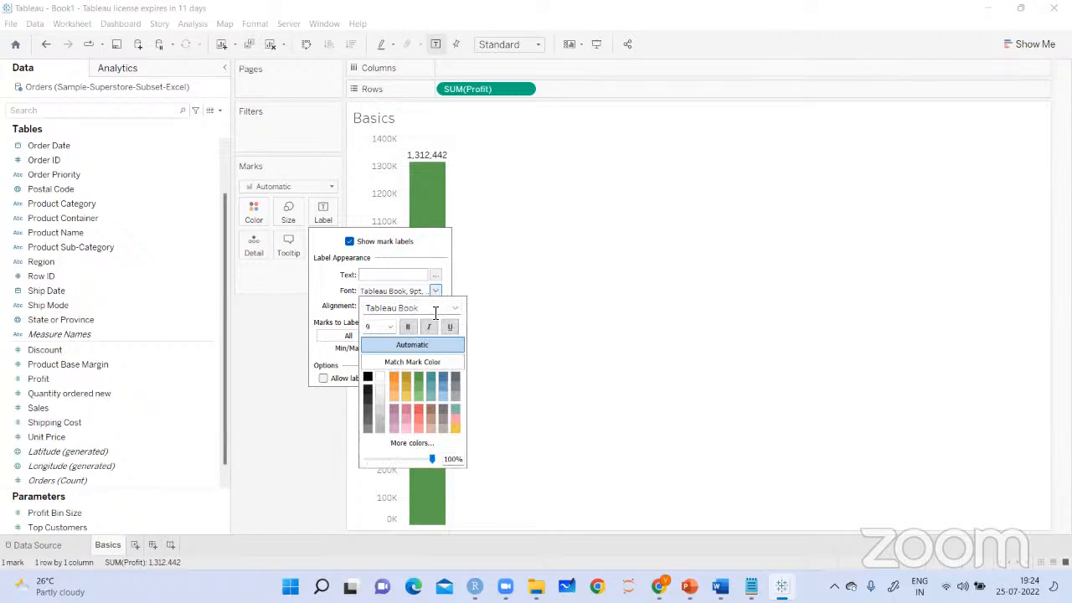
pyautogui.click(455, 310)
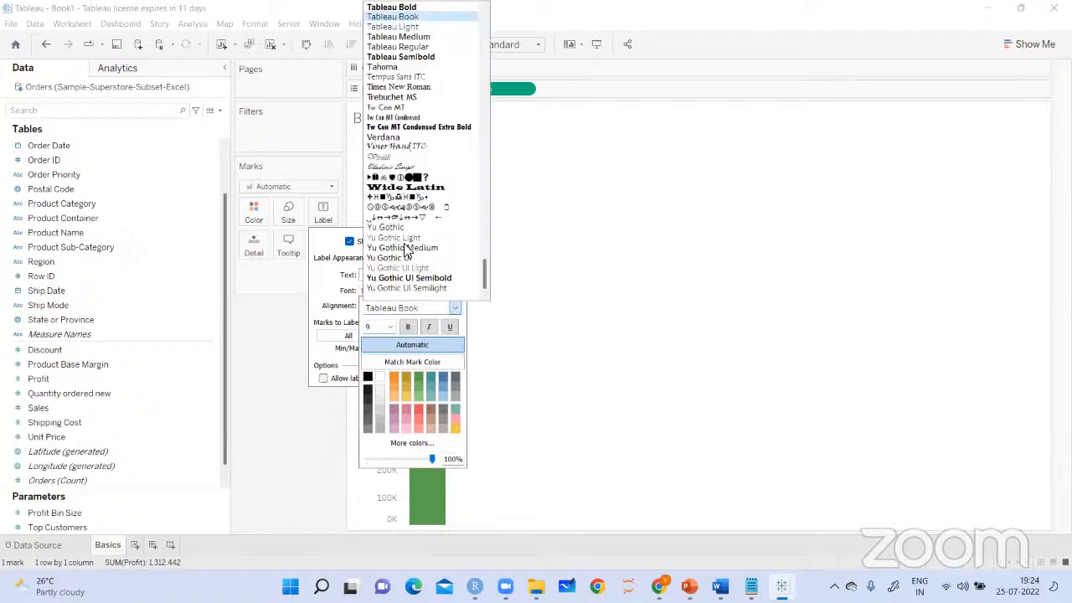
pyautogui.click(398, 87)
pyautogui.moveTo(428, 162)
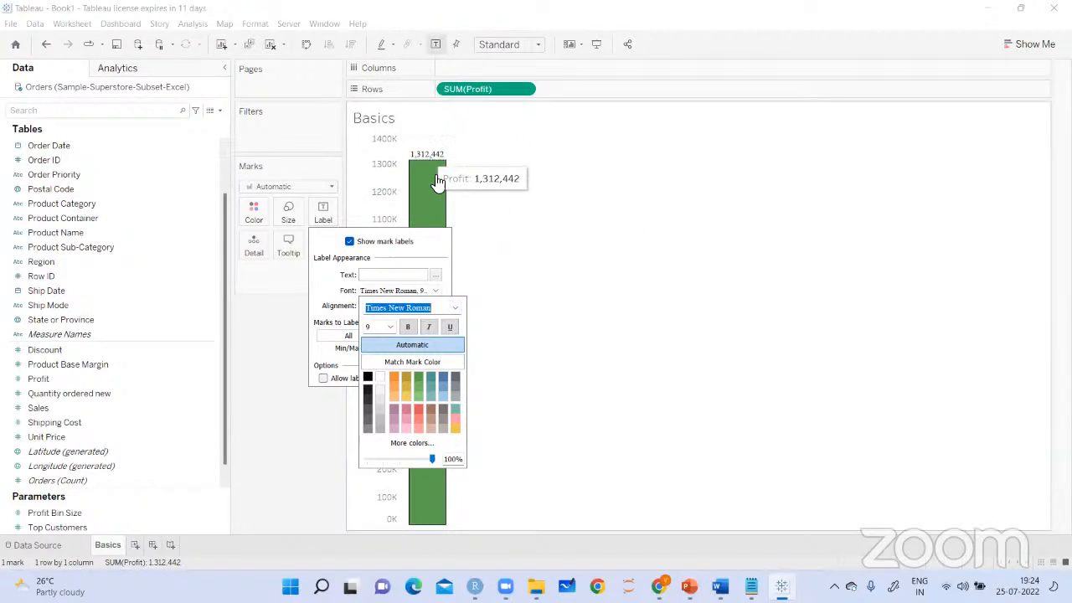
# Set the Profit bar's mark label font to Tableau Bold with size 10
pyautogui.click(456, 309)
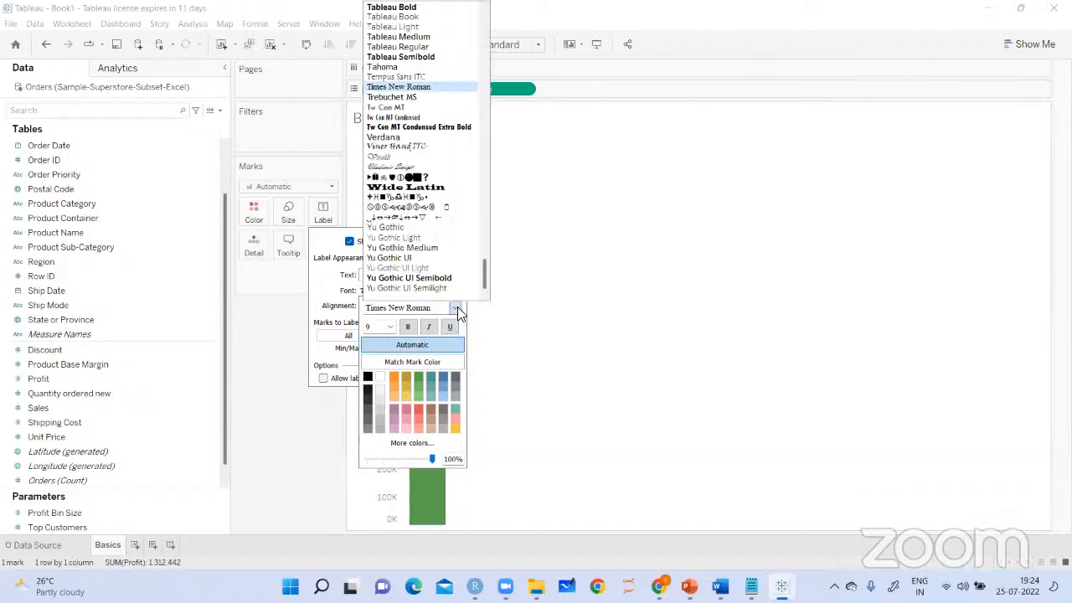
pyautogui.click(403, 8)
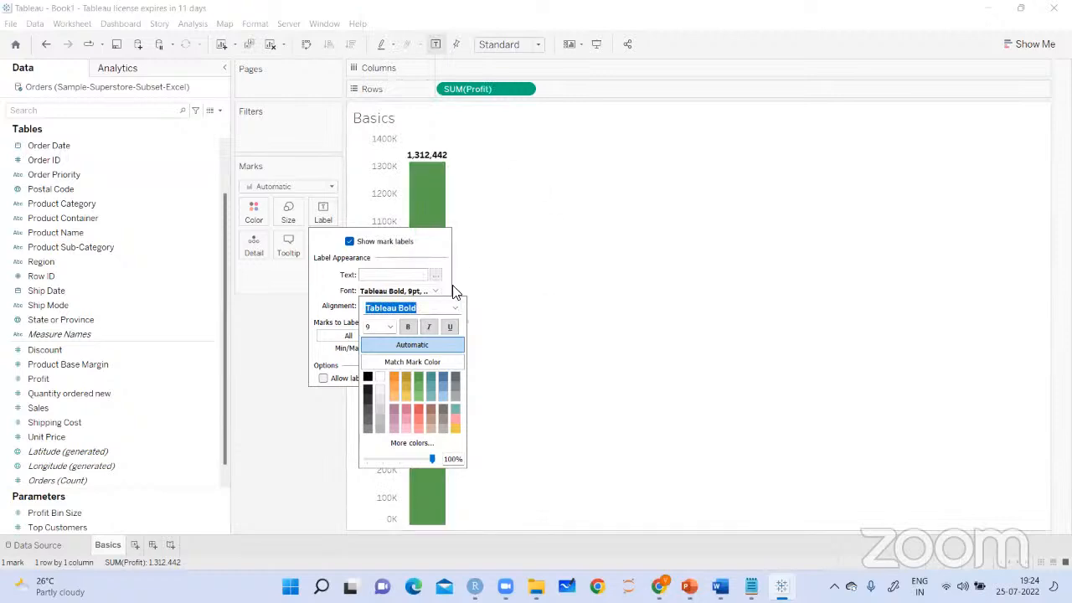
pyautogui.click(392, 326)
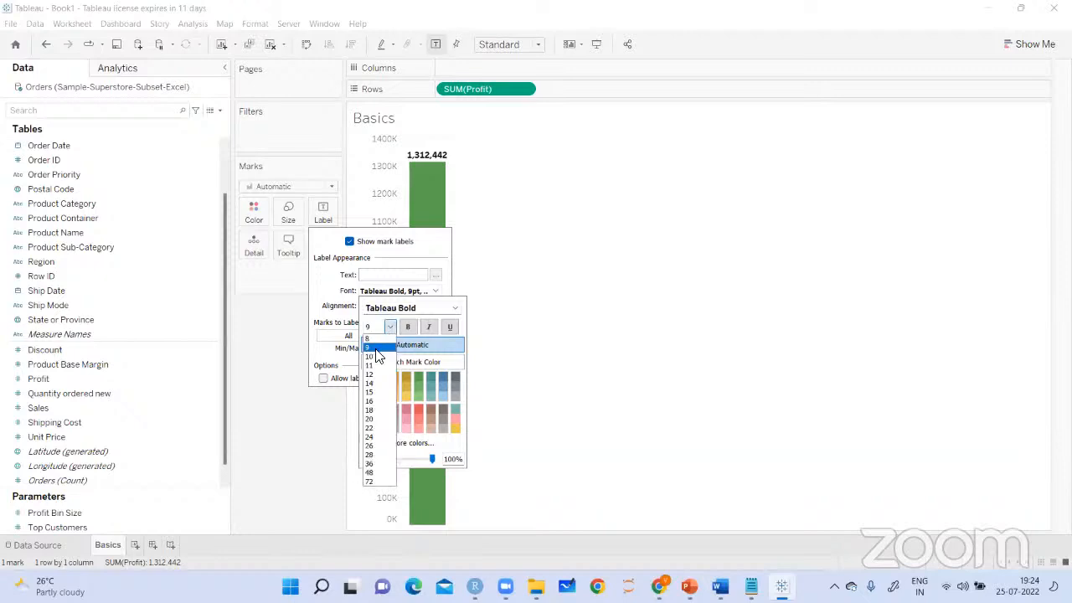
pyautogui.click(379, 360)
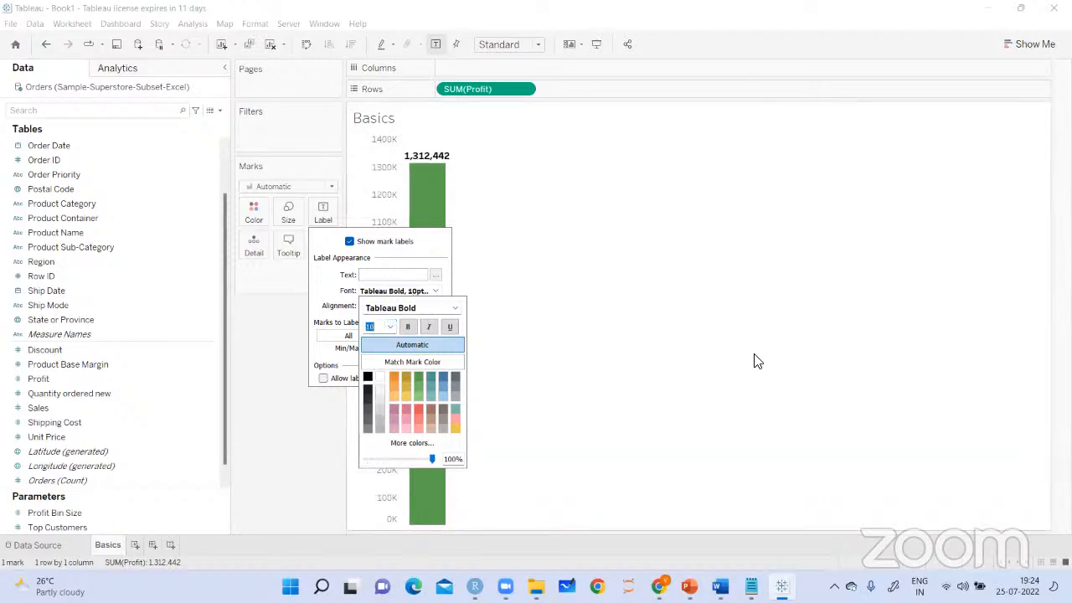
pyautogui.click(753, 361)
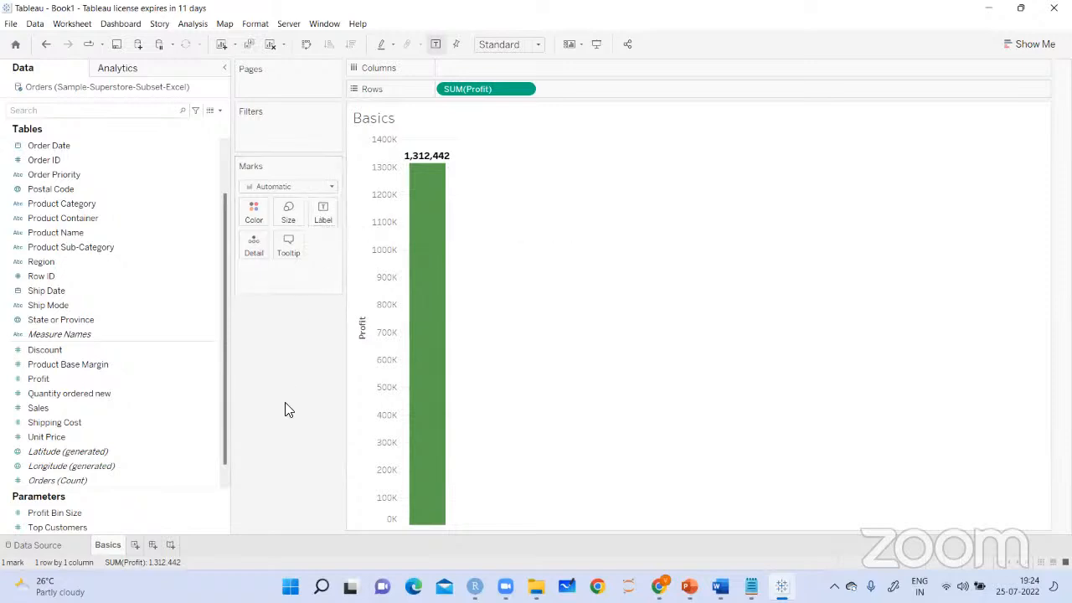
# Add the Sales measure to the Profit bar's tooltip and view the tooltip on the bar
pyautogui.moveTo(435, 222)
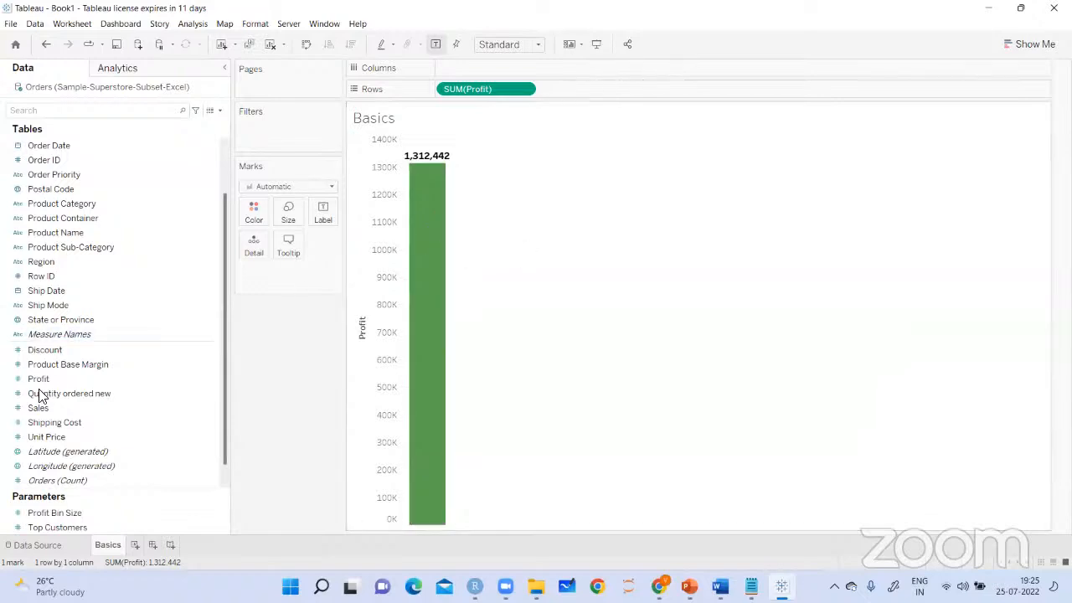
pyautogui.moveTo(40, 408); pyautogui.dragTo(277, 255)
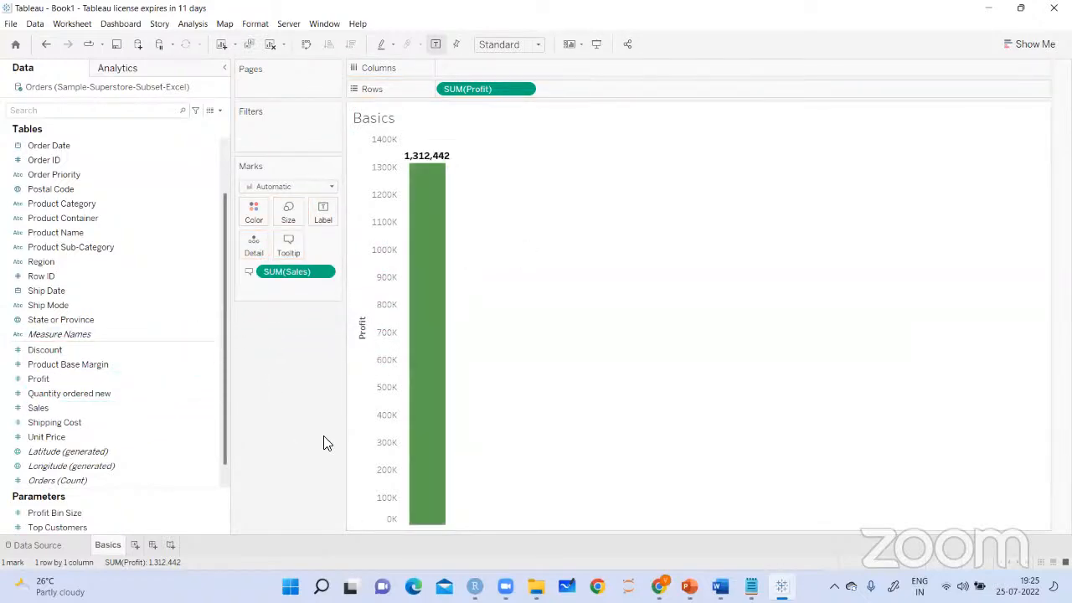
pyautogui.moveTo(304, 276); pyautogui.dragTo(290, 250)
pyautogui.moveTo(440, 256)
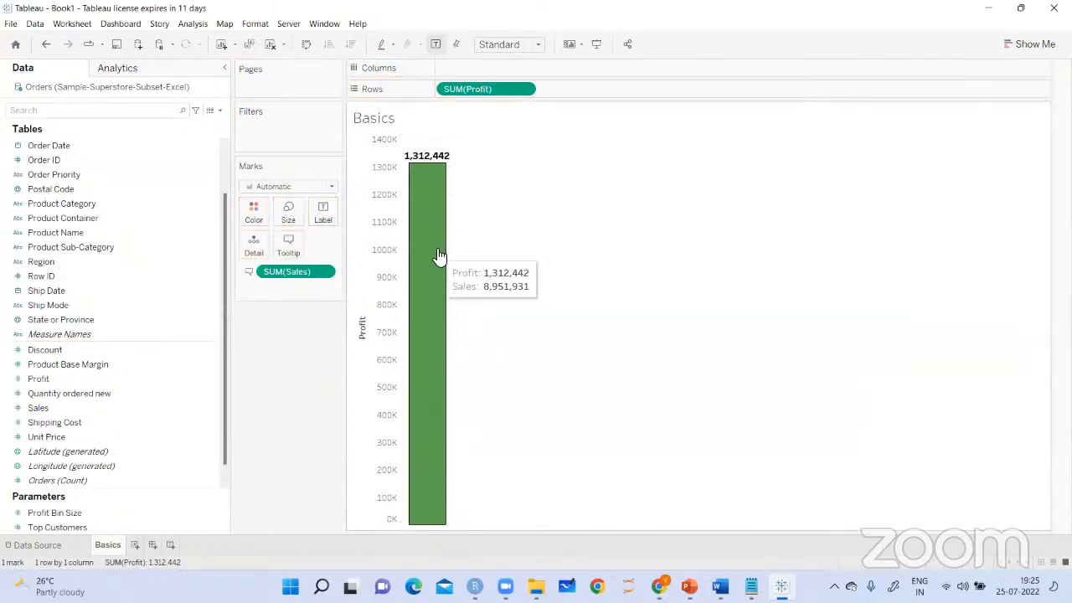
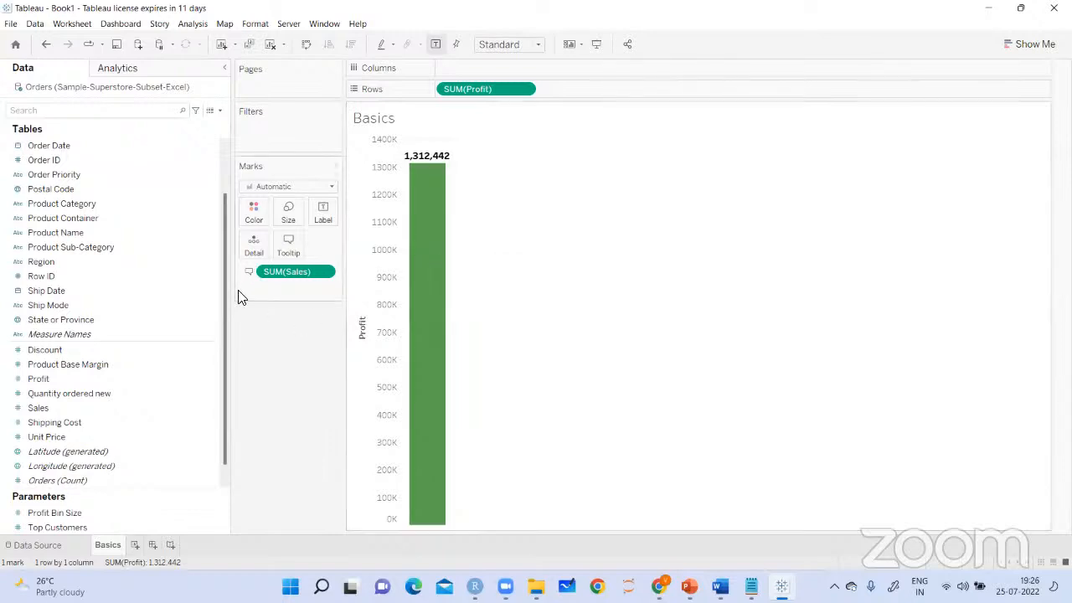
# Remove the Sales measure from the Profit bar's marks and divide the bar by Region as a detail
pyautogui.moveTo(303, 278); pyautogui.dragTo(299, 395)
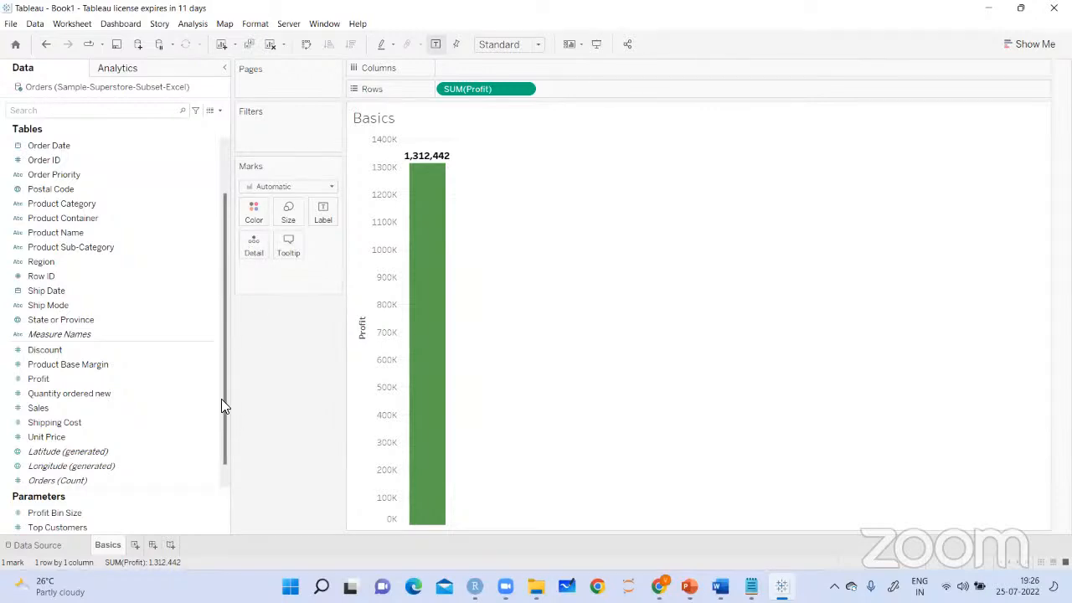
pyautogui.click(30, 271)
pyautogui.click(37, 263)
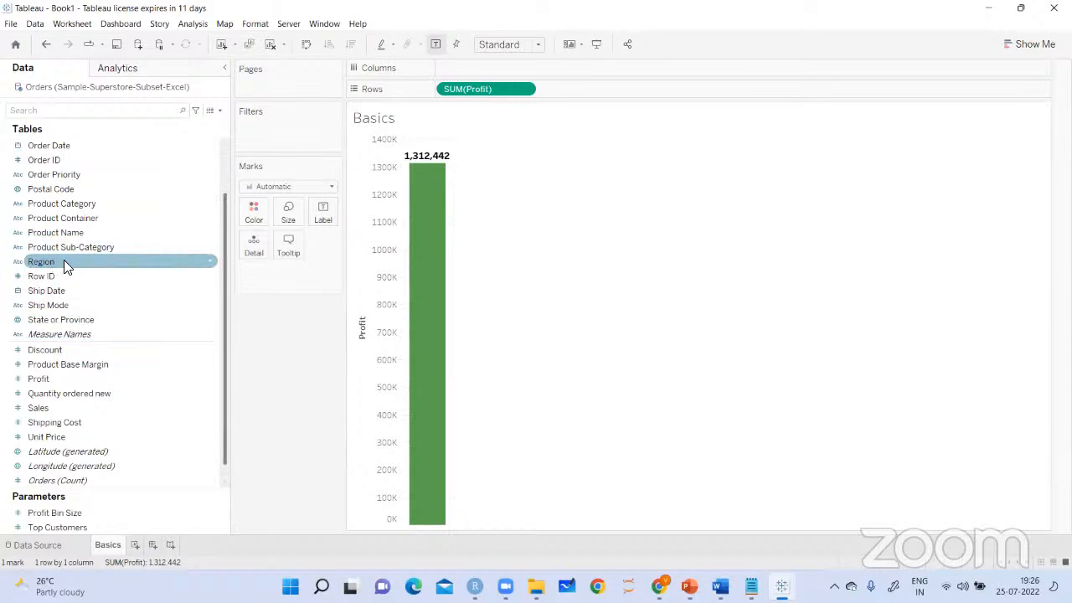
pyautogui.moveTo(63, 259); pyautogui.dragTo(252, 256)
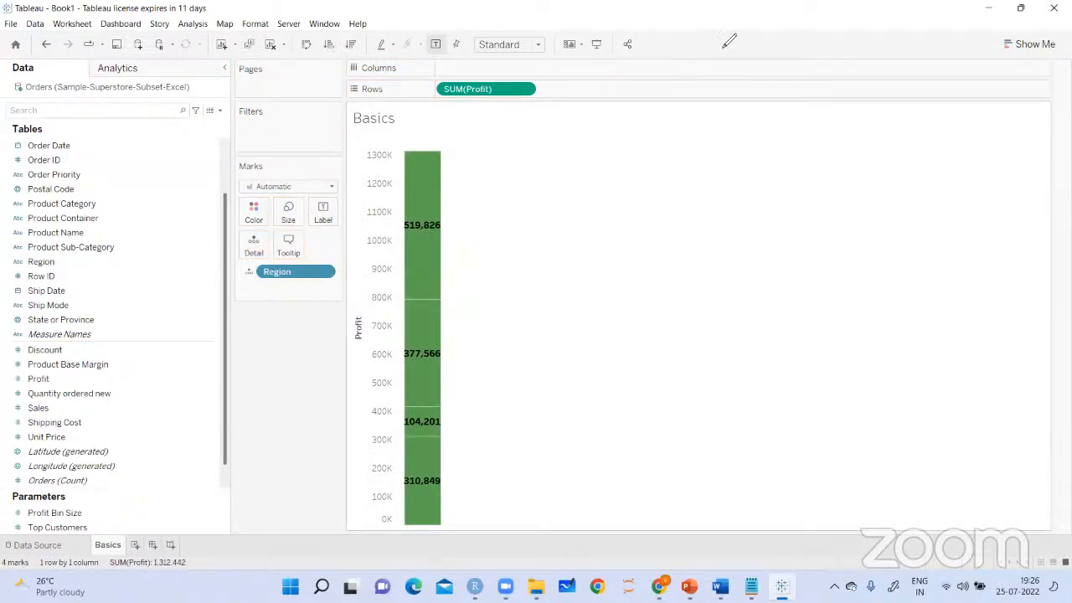
# Mark each of the four bar segments with a red pen tick beside it
pyautogui.moveTo(456, 225); pyautogui.dragTo(486, 201)
pyautogui.moveTo(460, 343); pyautogui.dragTo(487, 320)
pyautogui.moveTo(450, 410); pyautogui.dragTo(467, 404)
pyautogui.moveTo(453, 459); pyautogui.dragTo(480, 444)
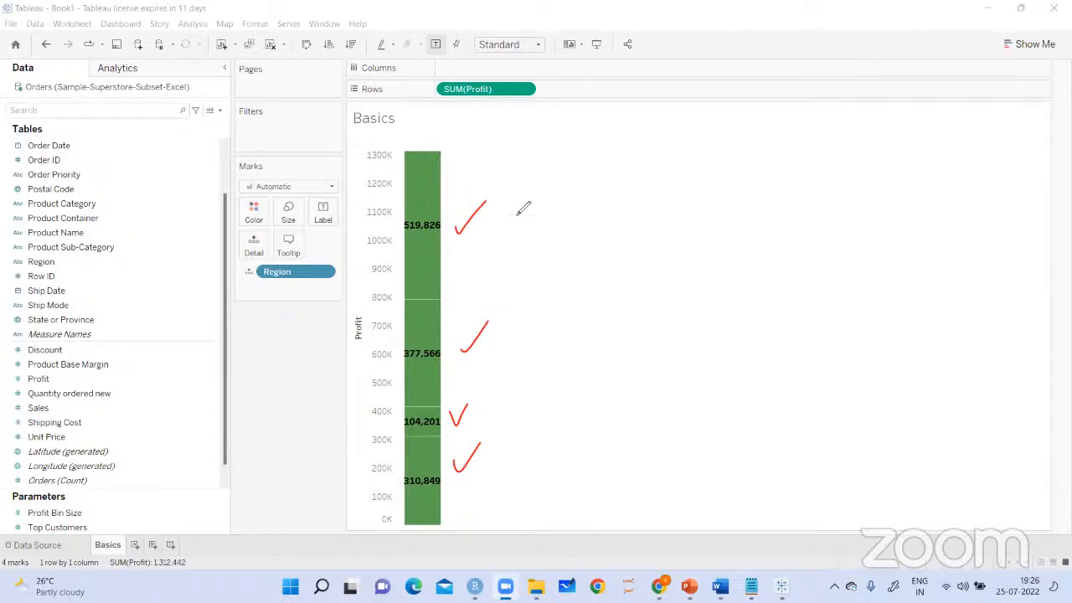
# Handwrite "Central Region Profits" in red pen beside the uppermost bar segment and underline it
pyautogui.moveTo(446, 226)
pyautogui.mouseDown()
pyautogui.moveTo(466, 216)
pyautogui.moveTo(473, 227)
pyautogui.mouseUp()
pyautogui.moveTo(491, 187)
pyautogui.mouseDown()
pyautogui.moveTo(512, 201)
pyautogui.moveTo(531, 181)
pyautogui.moveTo(543, 194)
pyautogui.moveTo(566, 164)
pyautogui.moveTo(580, 173)
pyautogui.moveTo(565, 198)
pyautogui.moveTo(607, 170)
pyautogui.mouseUp()
pyautogui.moveTo(471, 237); pyautogui.dragTo(606, 167)
pyautogui.moveTo(583, 211)
pyautogui.mouseDown()
pyautogui.moveTo(584, 235)
pyautogui.moveTo(583, 215)
pyautogui.moveTo(654, 194)
pyautogui.moveTo(672, 222)
pyautogui.mouseUp()
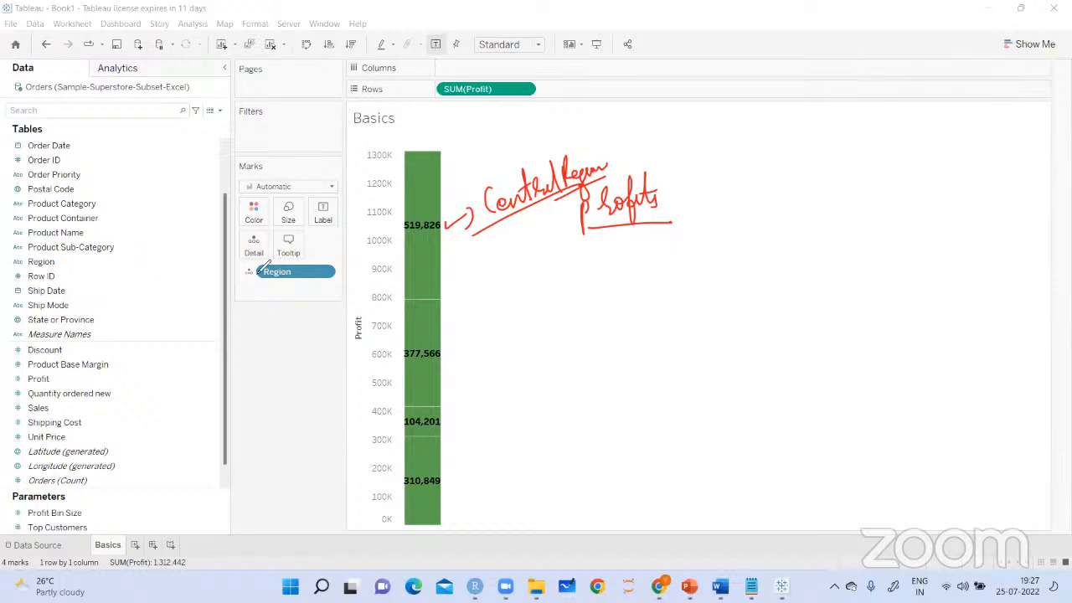
# Draw an arrow from the Region mark and handwrite "Detail on visualization" beneath it
pyautogui.moveTo(242, 278); pyautogui.dragTo(248, 322)
pyautogui.moveTo(241, 308)
pyautogui.mouseDown()
pyautogui.moveTo(248, 322)
pyautogui.moveTo(261, 303)
pyautogui.mouseUp()
pyautogui.moveTo(243, 342)
pyautogui.mouseDown()
pyautogui.moveTo(242, 364)
pyautogui.moveTo(300, 322)
pyautogui.moveTo(280, 357)
pyautogui.moveTo(311, 332)
pyautogui.mouseUp()
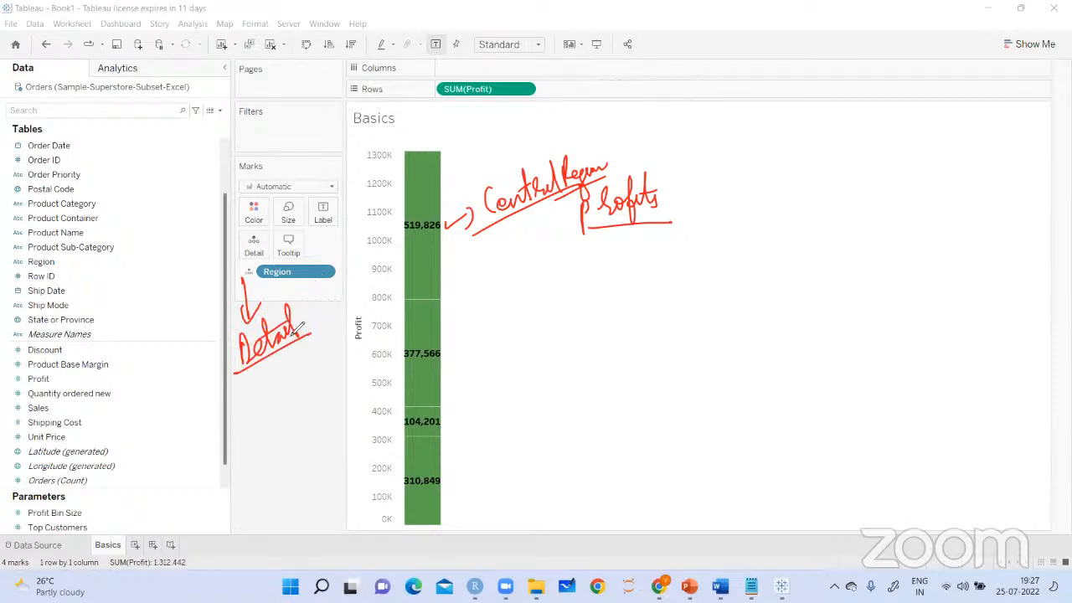
pyautogui.moveTo(310, 316); pyautogui.dragTo(338, 311)
pyautogui.moveTo(249, 368); pyautogui.dragTo(266, 374)
pyautogui.moveTo(270, 373)
pyautogui.mouseDown()
pyautogui.moveTo(279, 383)
pyautogui.moveTo(318, 339)
pyautogui.moveTo(343, 336)
pyautogui.mouseUp()
pyautogui.moveTo(251, 413); pyautogui.dragTo(347, 356)
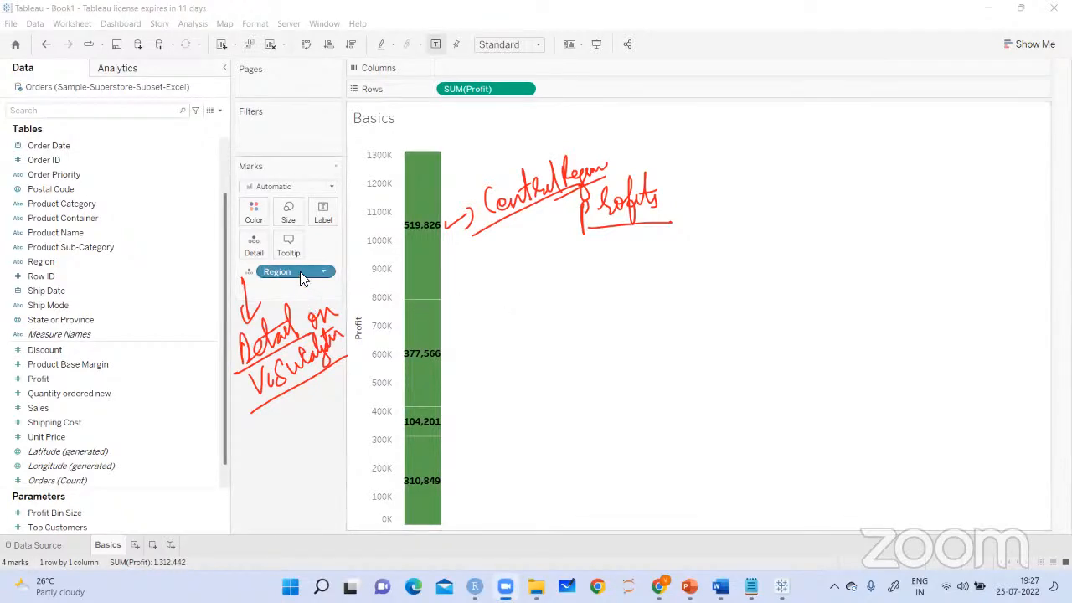
# Remove Region as a detail, clear the pen annotations and color the Profit bar by Region instead
pyautogui.moveTo(302, 278); pyautogui.dragTo(293, 425)
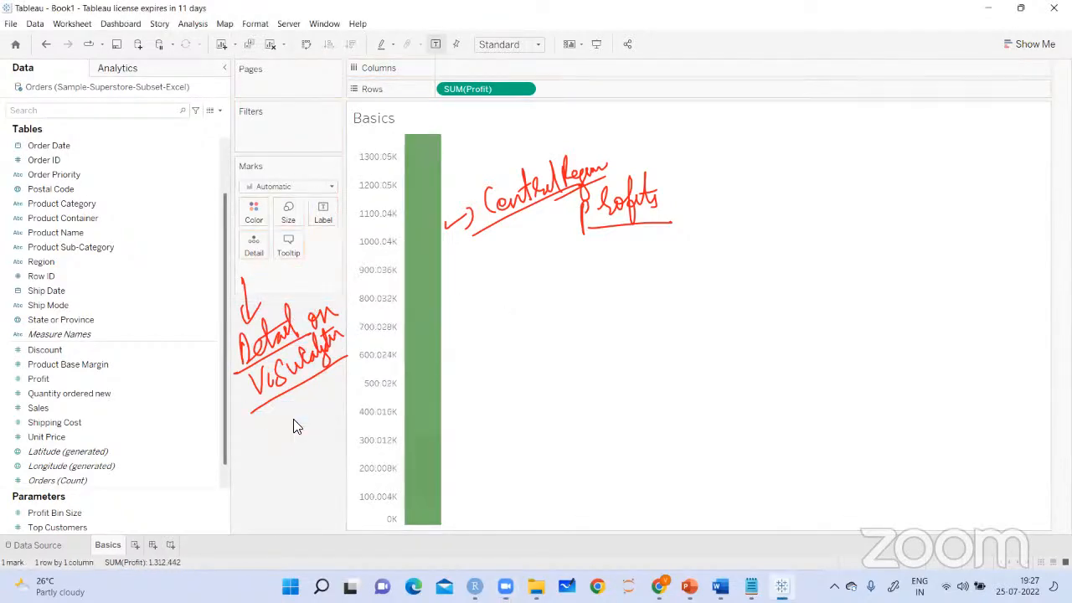
pyautogui.click(806, 35)
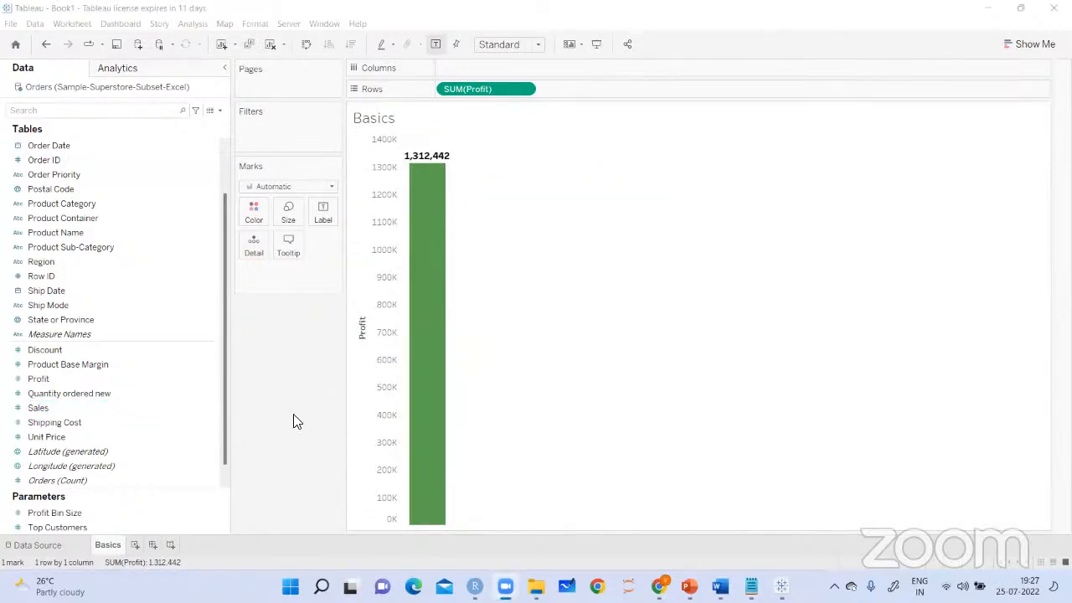
pyautogui.moveTo(41, 263); pyautogui.dragTo(254, 215)
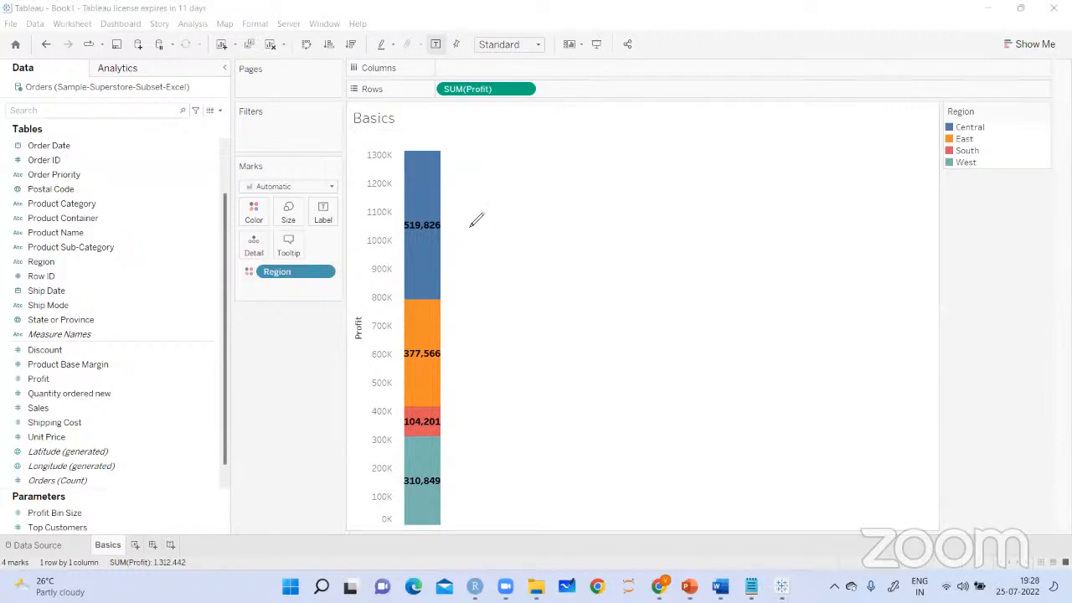
# Handwrite pen labels beside the colored segments for Central, East Region profit, South Region profit and West Region profit, with arrows at the legend
pyautogui.moveTo(458, 223)
pyautogui.mouseDown()
pyautogui.moveTo(509, 185)
pyautogui.moveTo(561, 179)
pyautogui.moveTo(574, 210)
pyautogui.moveTo(512, 240)
pyautogui.moveTo(616, 186)
pyautogui.mouseUp()
pyautogui.moveTo(850, 154); pyautogui.dragTo(892, 155)
pyautogui.moveTo(448, 364)
pyautogui.mouseDown()
pyautogui.moveTo(503, 320)
pyautogui.moveTo(523, 335)
pyautogui.moveTo(558, 328)
pyautogui.moveTo(619, 277)
pyautogui.moveTo(646, 276)
pyautogui.moveTo(662, 245)
pyautogui.mouseUp()
pyautogui.moveTo(453, 431); pyautogui.dragTo(477, 425)
pyautogui.moveTo(506, 385)
pyautogui.mouseDown()
pyautogui.moveTo(493, 419)
pyautogui.moveTo(557, 368)
pyautogui.moveTo(571, 379)
pyautogui.moveTo(596, 366)
pyautogui.moveTo(610, 392)
pyautogui.moveTo(630, 332)
pyautogui.moveTo(626, 365)
pyautogui.mouseUp()
pyautogui.moveTo(641, 314); pyautogui.dragTo(647, 381)
pyautogui.moveTo(652, 335); pyautogui.dragTo(680, 328)
pyautogui.moveTo(670, 305); pyautogui.dragTo(668, 344)
pyautogui.moveTo(918, 174); pyautogui.dragTo(937, 164)
pyautogui.moveTo(436, 496)
pyautogui.mouseDown()
pyautogui.moveTo(456, 494)
pyautogui.moveTo(447, 507)
pyautogui.mouseUp()
pyautogui.moveTo(471, 458)
pyautogui.mouseDown()
pyautogui.moveTo(489, 463)
pyautogui.moveTo(525, 434)
pyautogui.moveTo(526, 450)
pyautogui.moveTo(578, 444)
pyautogui.moveTo(583, 465)
pyautogui.moveTo(597, 419)
pyautogui.moveTo(598, 431)
pyautogui.moveTo(641, 415)
pyautogui.moveTo(601, 451)
pyautogui.mouseUp()
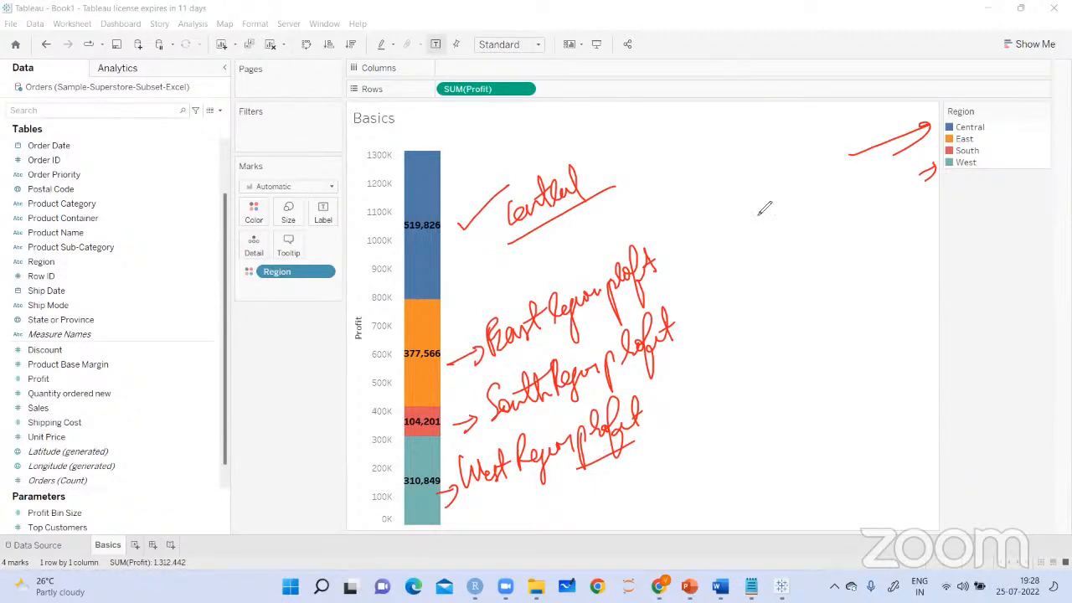
# Point a pen arrow at the Region legend and handwrite an underlined "Color panel" below it
pyautogui.moveTo(886, 165)
pyautogui.mouseDown()
pyautogui.moveTo(943, 144)
pyautogui.moveTo(931, 162)
pyautogui.mouseUp()
pyautogui.moveTo(856, 206)
pyautogui.mouseDown()
pyautogui.moveTo(850, 245)
pyautogui.moveTo(920, 210)
pyautogui.moveTo(921, 220)
pyautogui.moveTo(955, 191)
pyautogui.moveTo(965, 221)
pyautogui.mouseUp()
pyautogui.moveTo(840, 266); pyautogui.dragTo(980, 216)
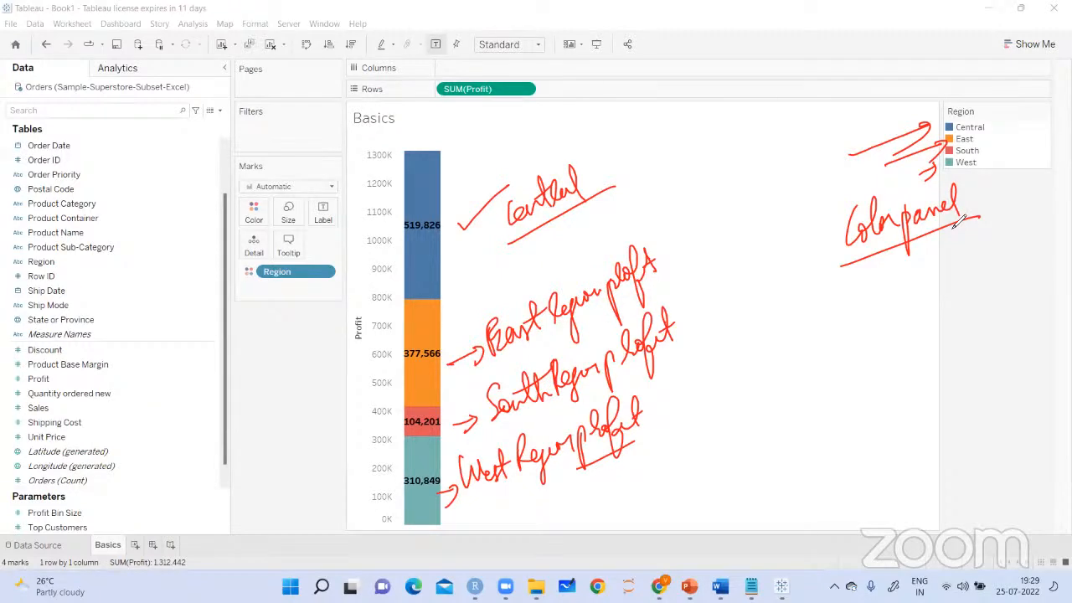
# Tick the Color, Size, Label and Tooltip marks in pen, handwrite "different options" below them, and clear all annotations
pyautogui.moveTo(216, 224); pyautogui.dragTo(306, 194)
pyautogui.moveTo(316, 207); pyautogui.dragTo(340, 189)
pyautogui.moveTo(244, 245); pyautogui.dragTo(274, 233)
pyautogui.moveTo(277, 237); pyautogui.dragTo(308, 219)
pyautogui.moveTo(251, 253); pyautogui.dragTo(250, 307)
pyautogui.moveTo(242, 290); pyautogui.dragTo(263, 293)
pyautogui.moveTo(259, 338)
pyautogui.mouseDown()
pyautogui.moveTo(300, 338)
pyautogui.moveTo(331, 308)
pyautogui.mouseUp()
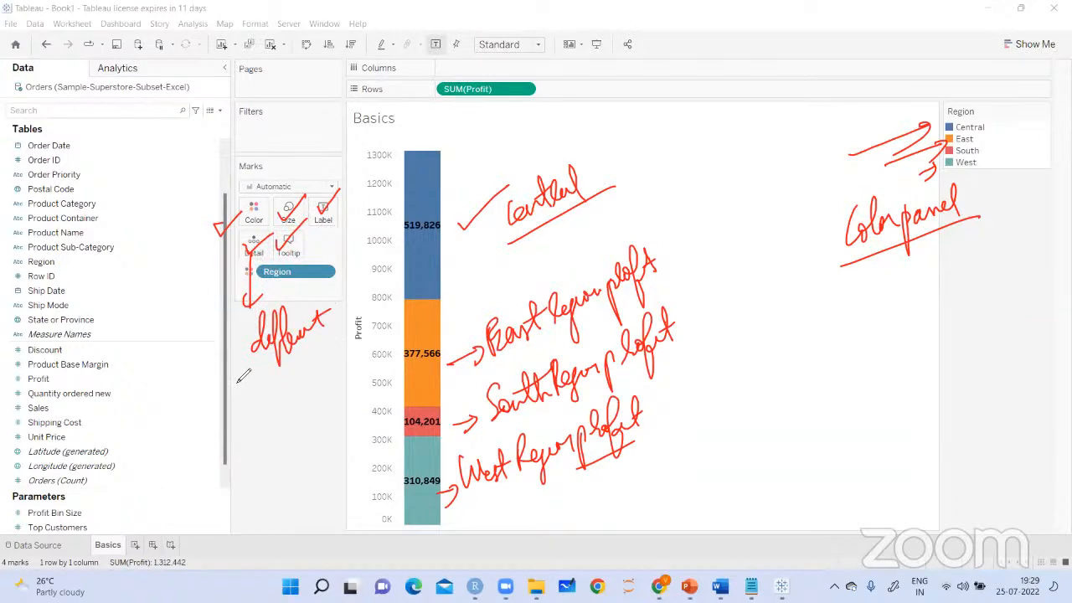
pyautogui.moveTo(240, 381)
pyautogui.mouseDown()
pyautogui.moveTo(249, 394)
pyautogui.moveTo(272, 373)
pyautogui.moveTo(289, 378)
pyautogui.moveTo(318, 364)
pyautogui.moveTo(326, 340)
pyautogui.mouseUp()
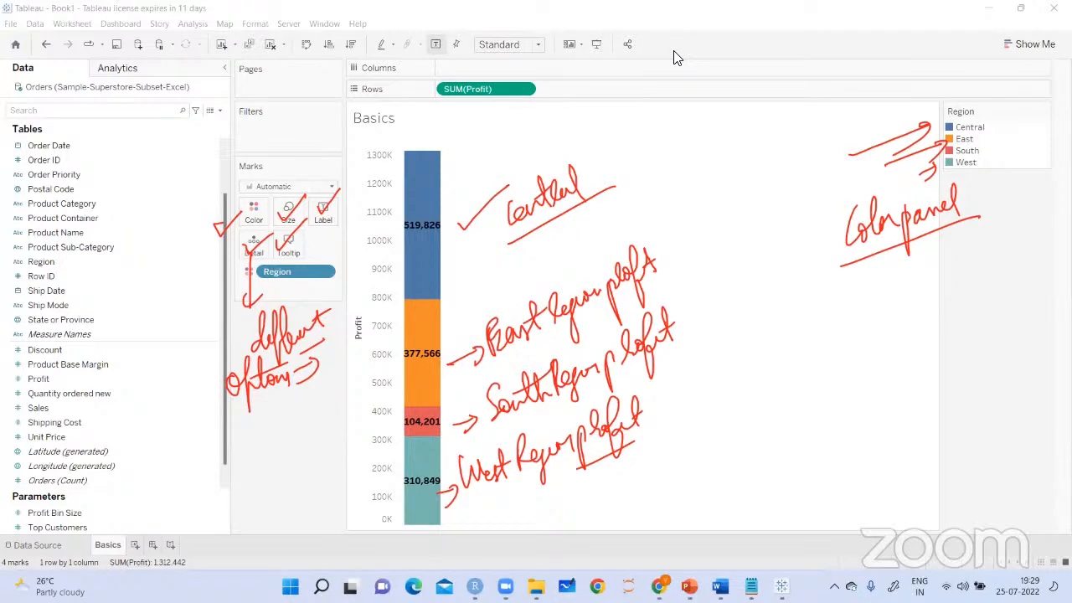
pyautogui.click(535, 197)
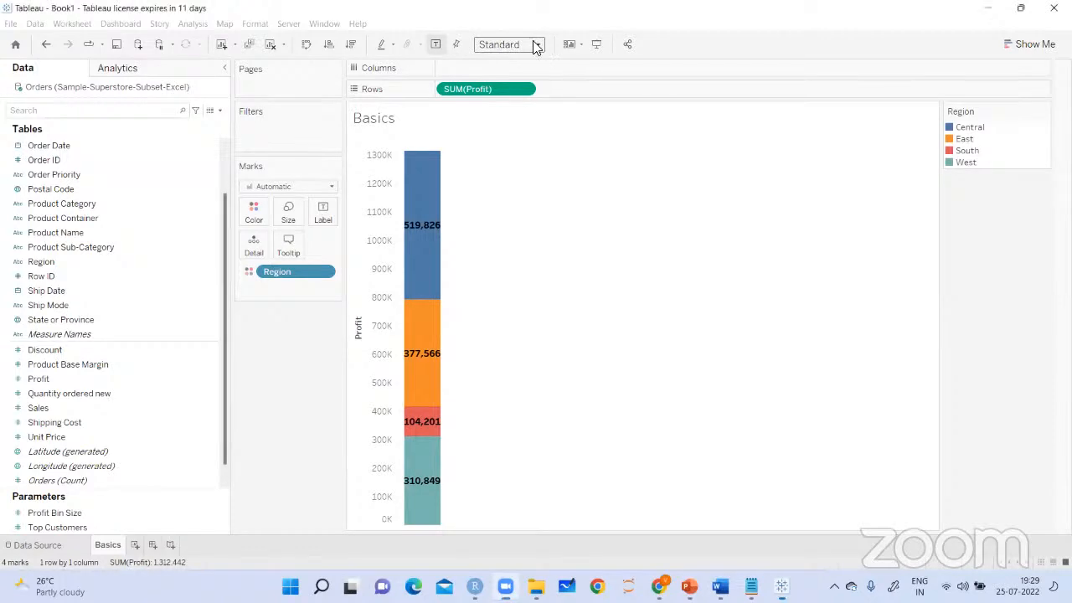
# Try the Standard and Fit Width view sizes, and handwrite "fit width view" above the chart
pyautogui.click(537, 45)
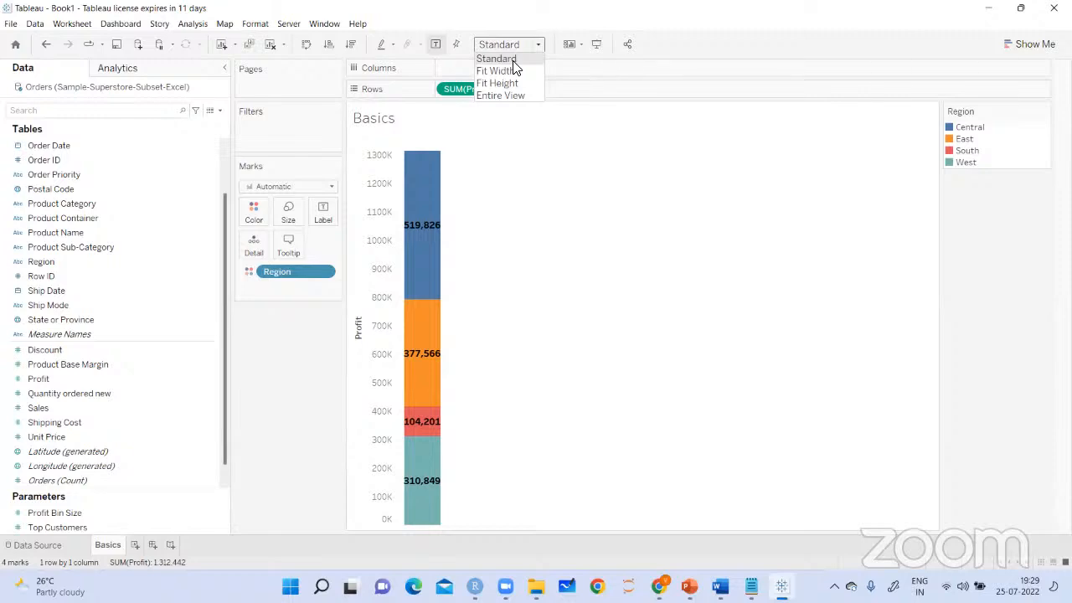
pyautogui.click(514, 62)
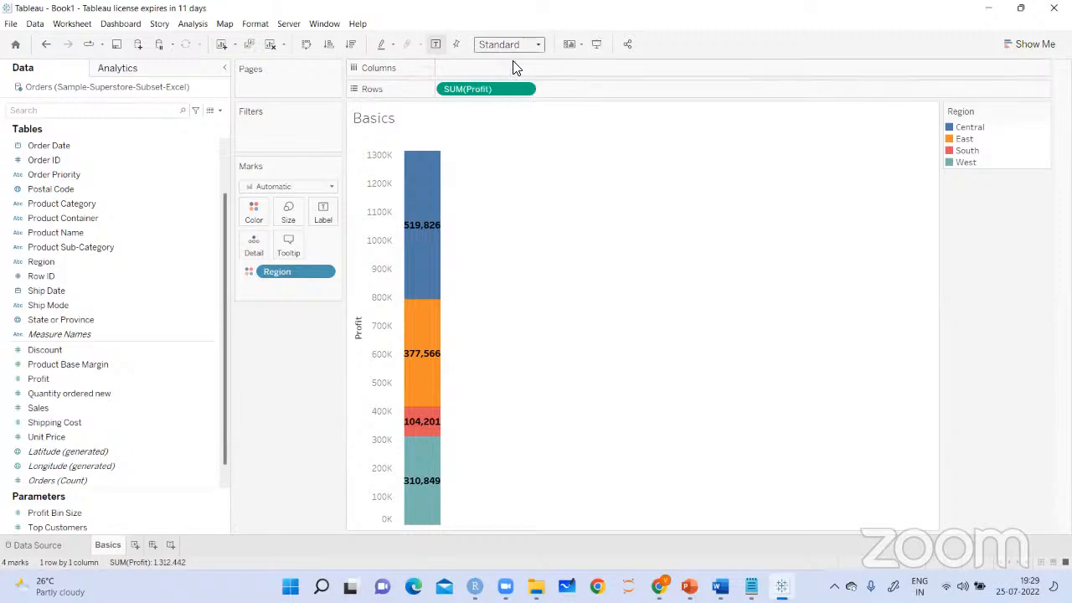
pyautogui.click(538, 46)
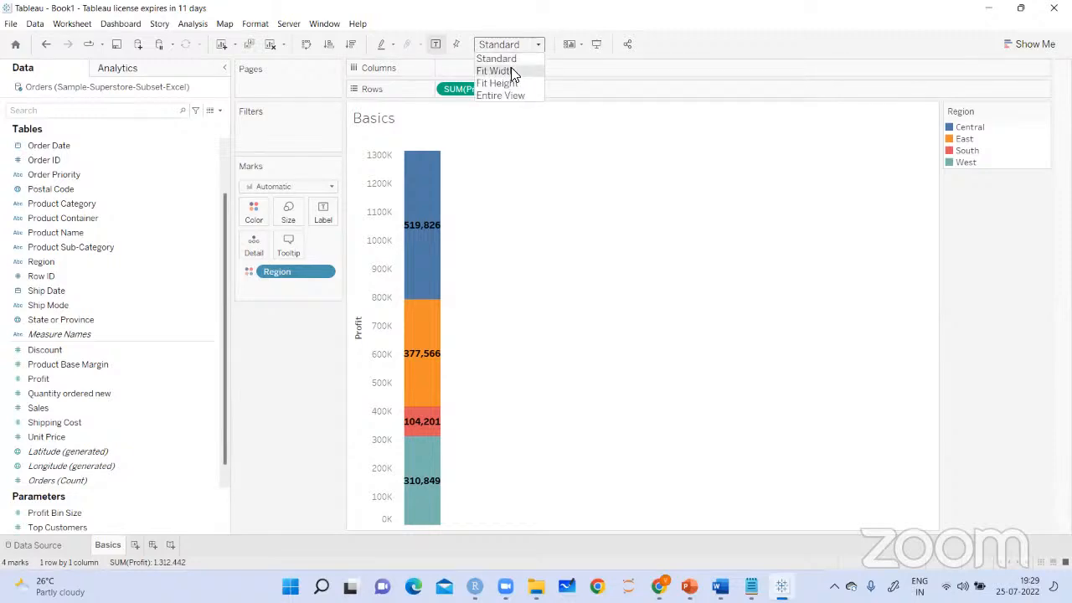
pyautogui.click(511, 70)
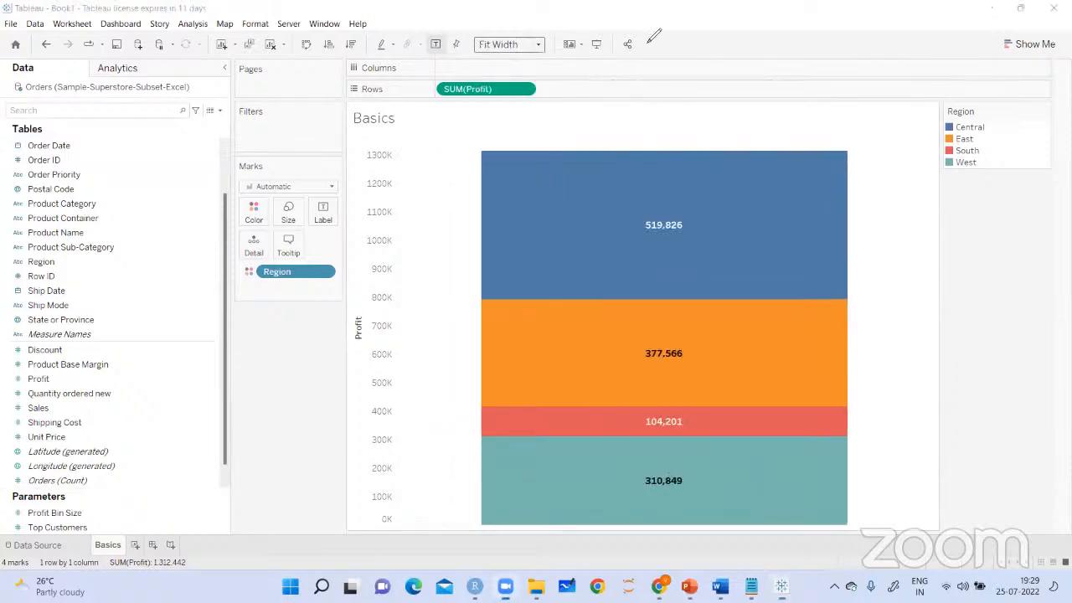
pyautogui.moveTo(431, 142); pyautogui.dragTo(639, 104)
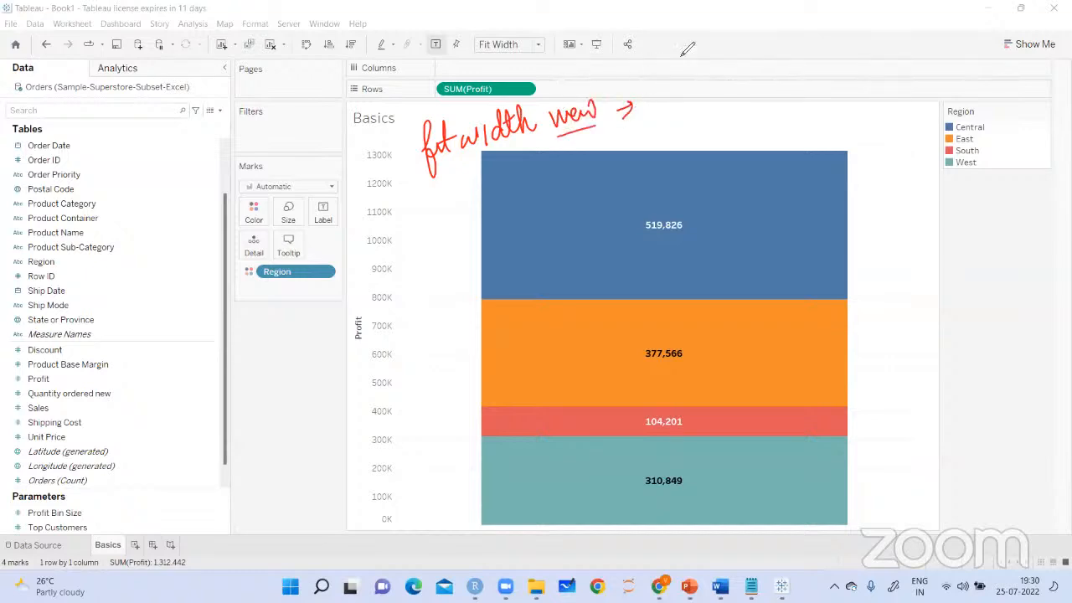
# Try the chart in Entire View, and set its fit to Fit Height
pyautogui.click(540, 48)
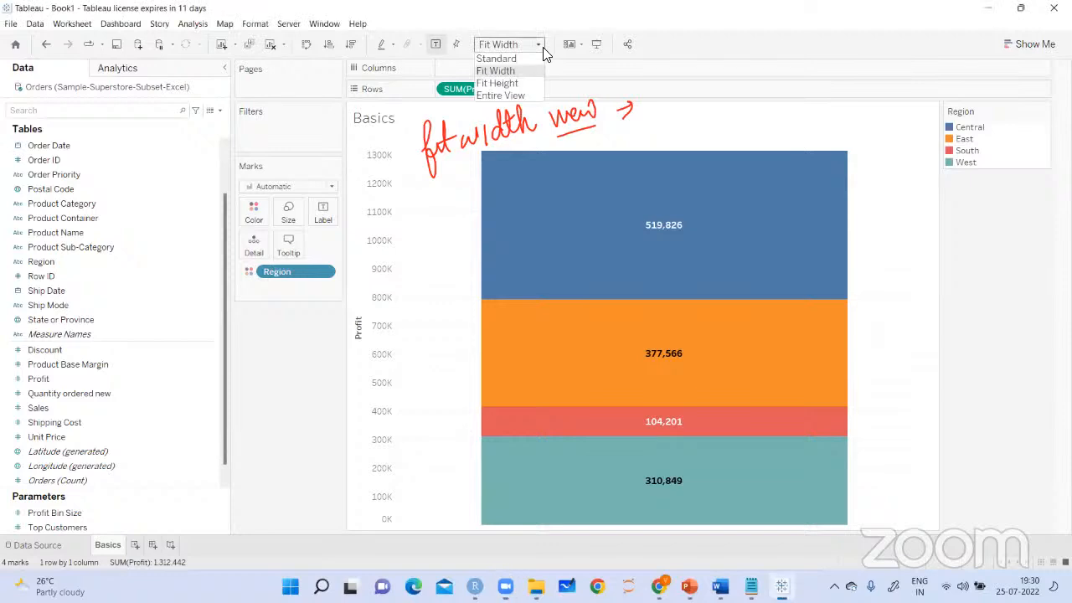
pyautogui.click(507, 97)
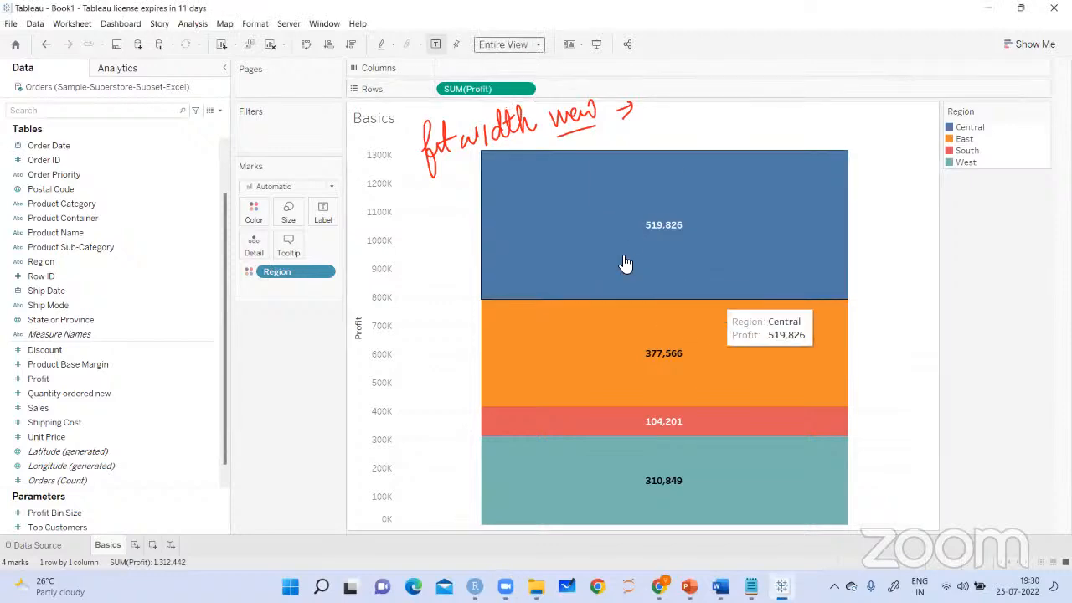
pyautogui.click(540, 47)
pyautogui.click(536, 83)
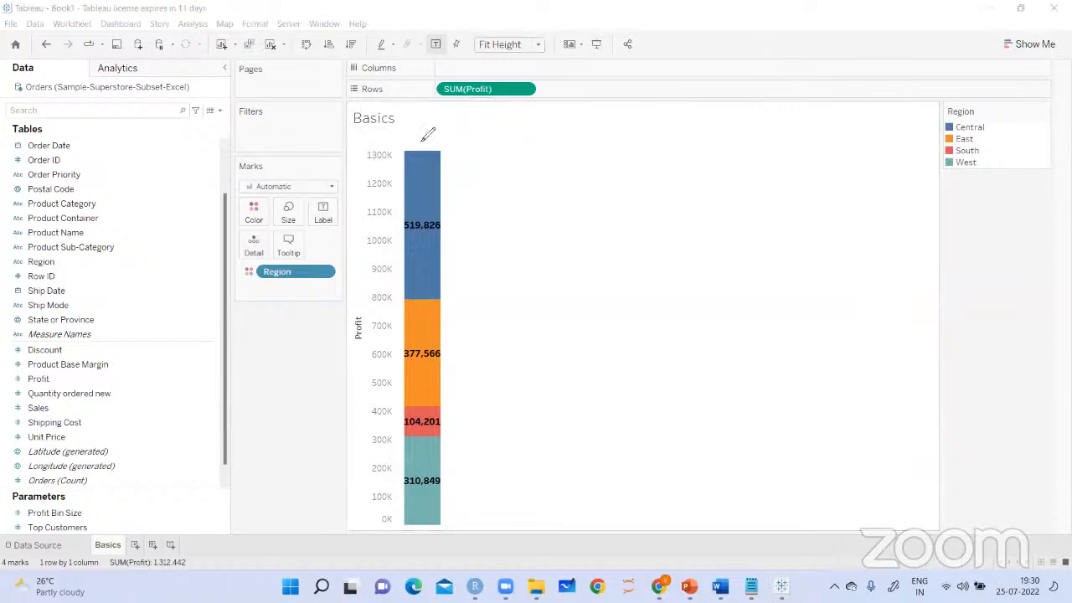
# Handwrite pen notes beside the Profit bar about the Fit Height view
pyautogui.moveTo(462, 208); pyautogui.dragTo(494, 197)
pyautogui.moveTo(484, 198); pyautogui.dragTo(484, 210)
pyautogui.moveTo(499, 173); pyautogui.dragTo(520, 164)
pyautogui.moveTo(527, 174)
pyautogui.mouseDown()
pyautogui.moveTo(530, 196)
pyautogui.moveTo(591, 166)
pyautogui.mouseUp()
pyautogui.moveTo(597, 163); pyautogui.dragTo(603, 196)
pyautogui.moveTo(524, 217); pyautogui.dragTo(603, 192)
pyautogui.moveTo(647, 157)
pyautogui.mouseDown()
pyautogui.moveTo(638, 168)
pyautogui.moveTo(656, 157)
pyautogui.moveTo(653, 186)
pyautogui.mouseUp()
pyautogui.moveTo(670, 144); pyautogui.dragTo(705, 138)
pyautogui.moveTo(659, 177); pyautogui.dragTo(705, 161)
pyautogui.moveTo(645, 231)
pyautogui.mouseDown()
pyautogui.moveTo(689, 201)
pyautogui.moveTo(682, 222)
pyautogui.moveTo(654, 243)
pyautogui.mouseUp()
pyautogui.moveTo(662, 195)
pyautogui.mouseDown()
pyautogui.moveTo(719, 219)
pyautogui.moveTo(712, 195)
pyautogui.mouseUp()
pyautogui.moveTo(737, 197); pyautogui.dragTo(755, 194)
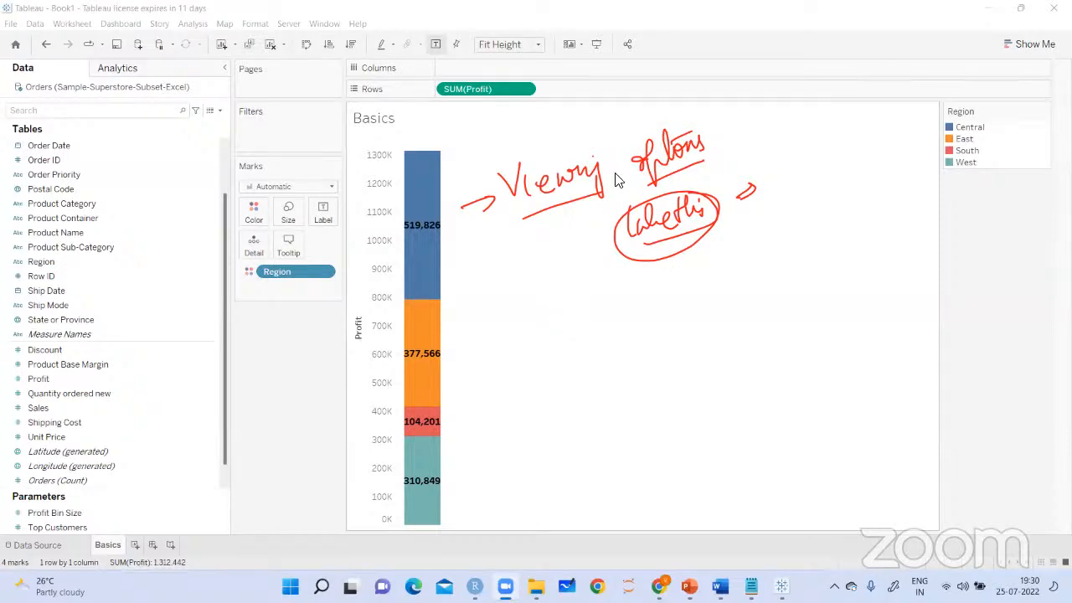
pyautogui.click(10, 25)
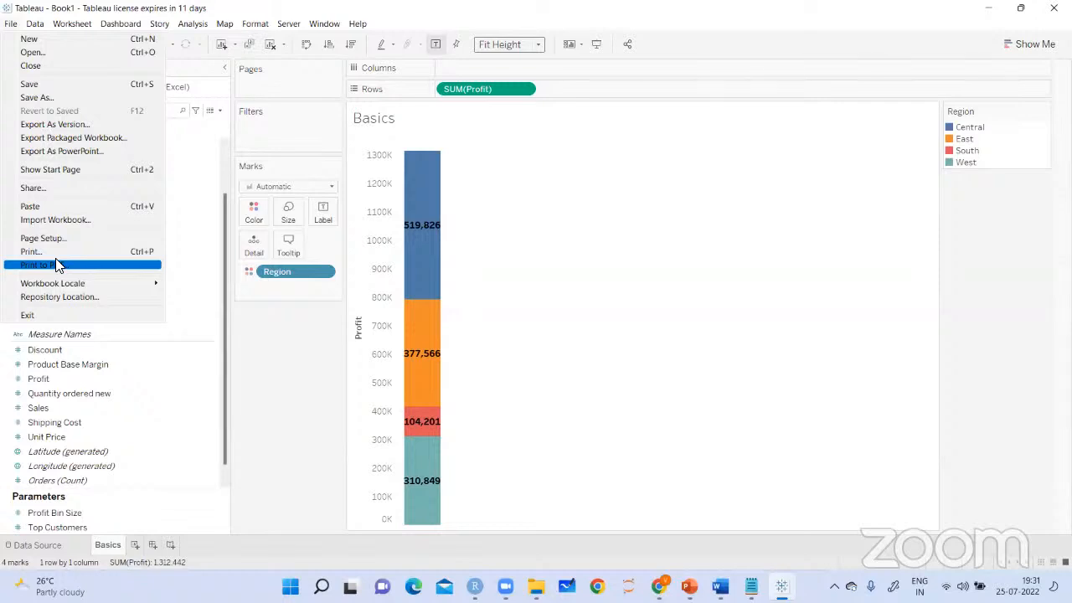
pyautogui.click(523, 216)
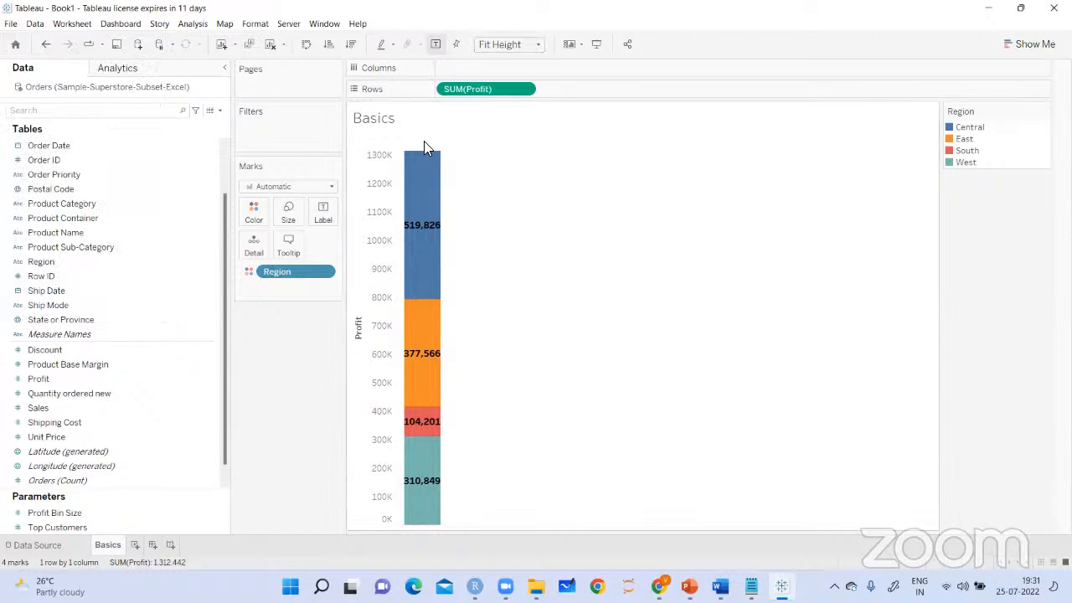
# Copy the Basics view as an image with its title, view, caption and color legend
pyautogui.rightClick(424, 147)
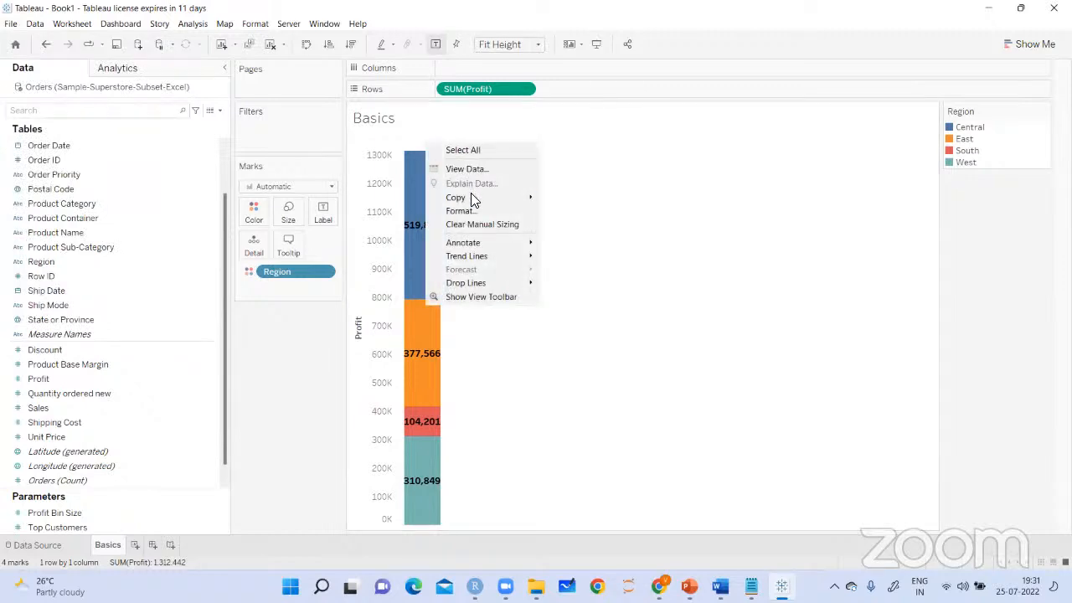
pyautogui.moveTo(473, 201)
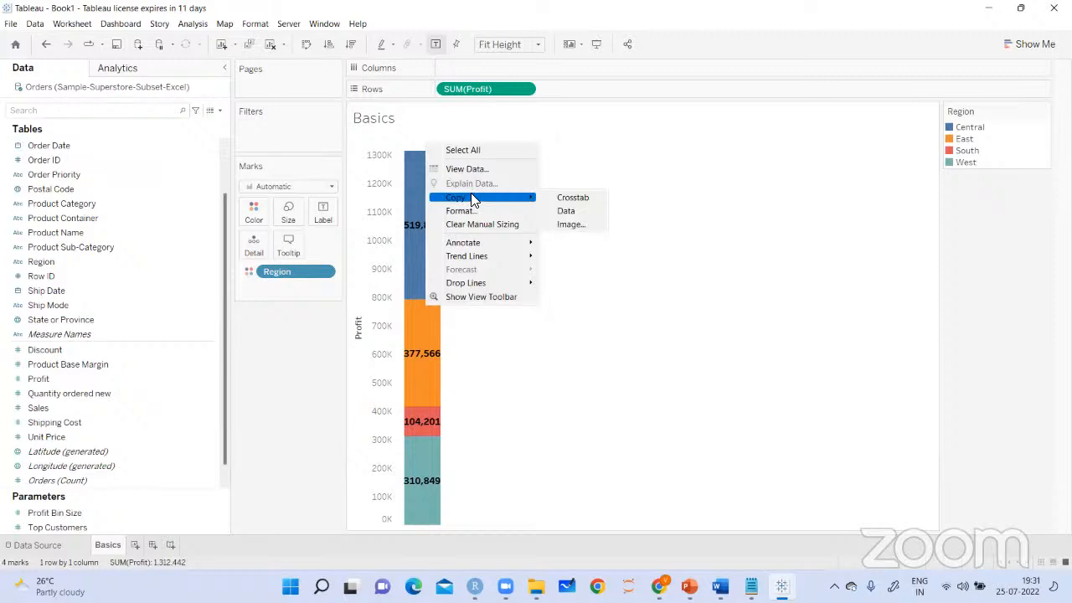
pyautogui.click(571, 225)
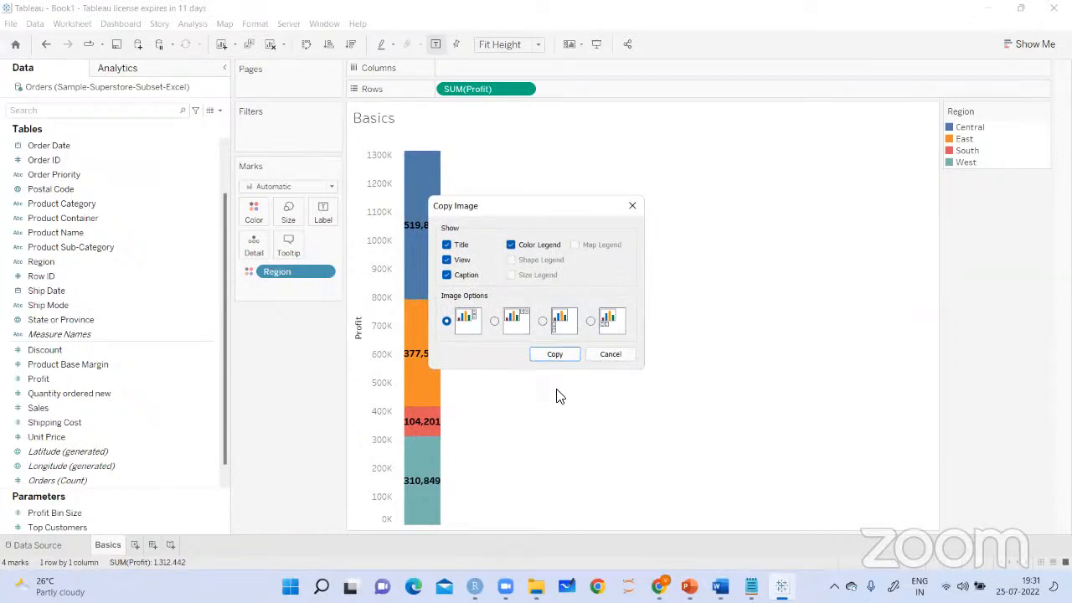
pyautogui.click(568, 358)
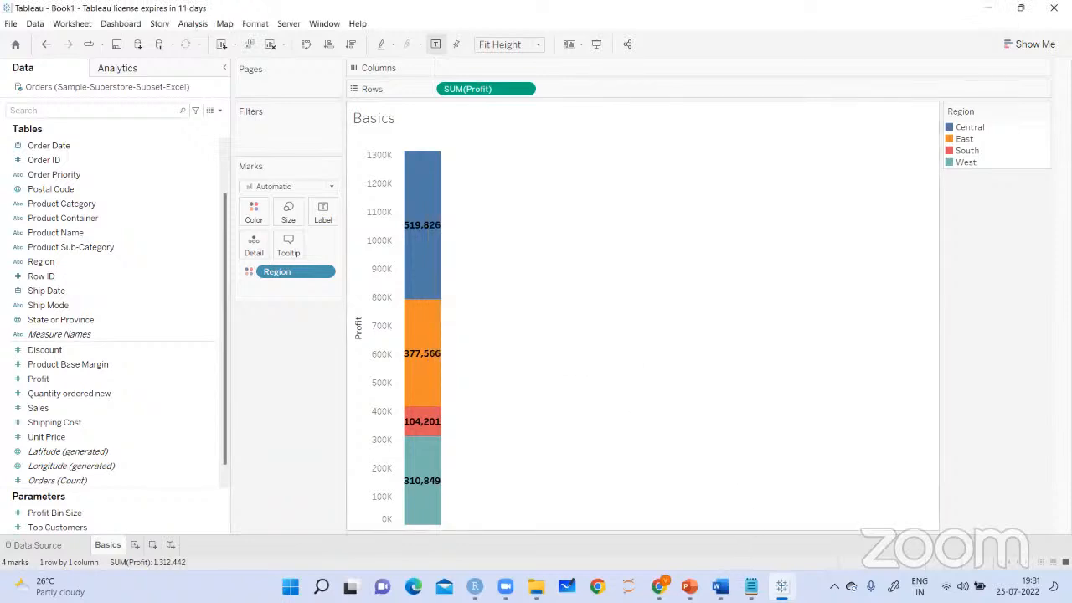
# Switch to the Diabetic_Retinopathy_Project document in Word and paste the chart image on its blank second page
pyautogui.moveTo(720, 587)
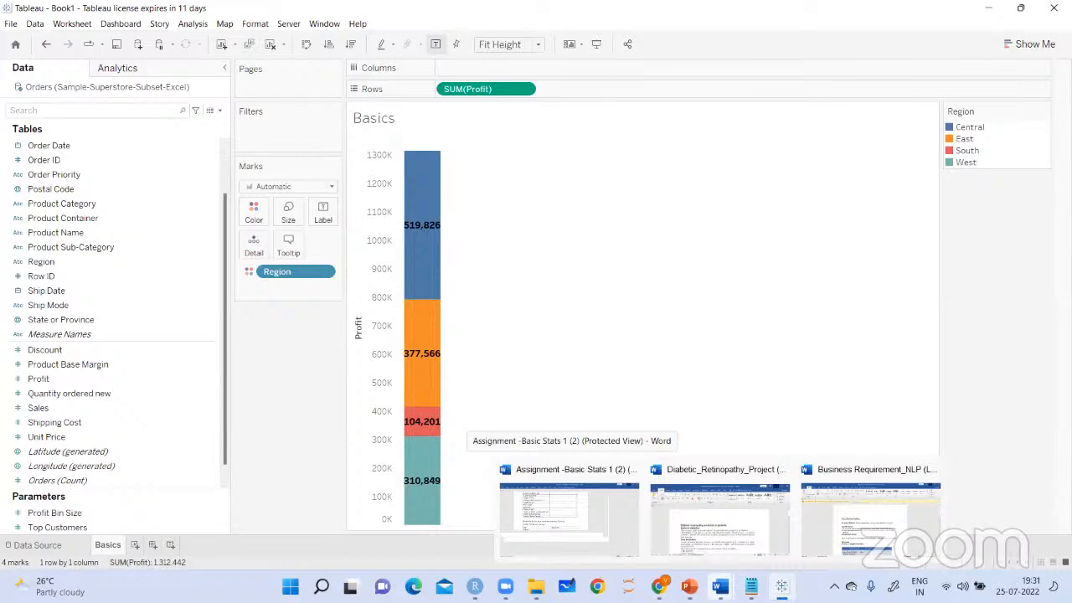
pyautogui.click(758, 533)
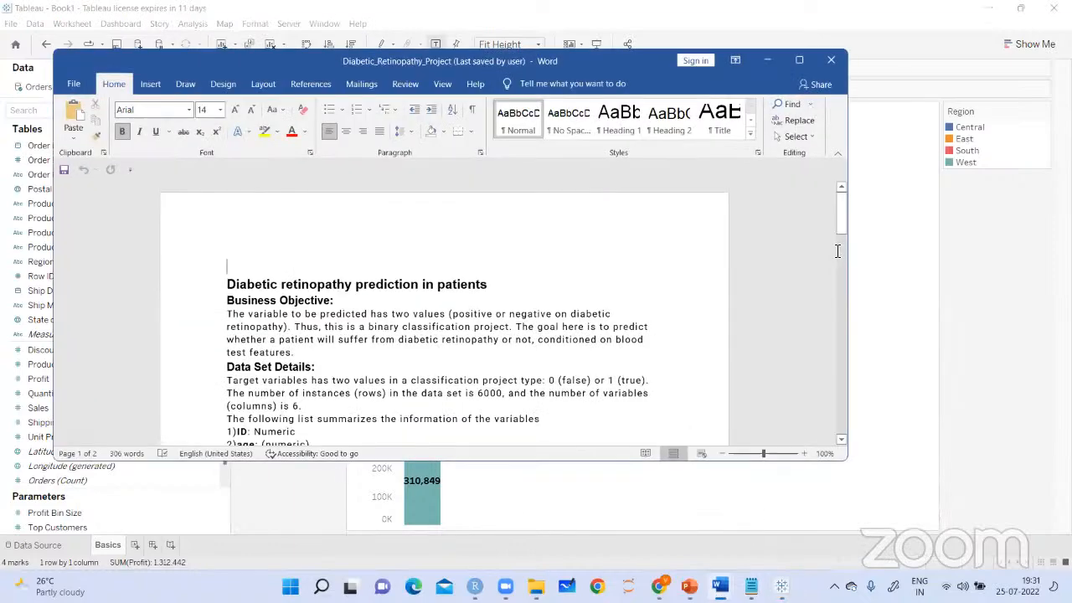
pyautogui.scroll(-5, 819, 240)
pyautogui.click(800, 60)
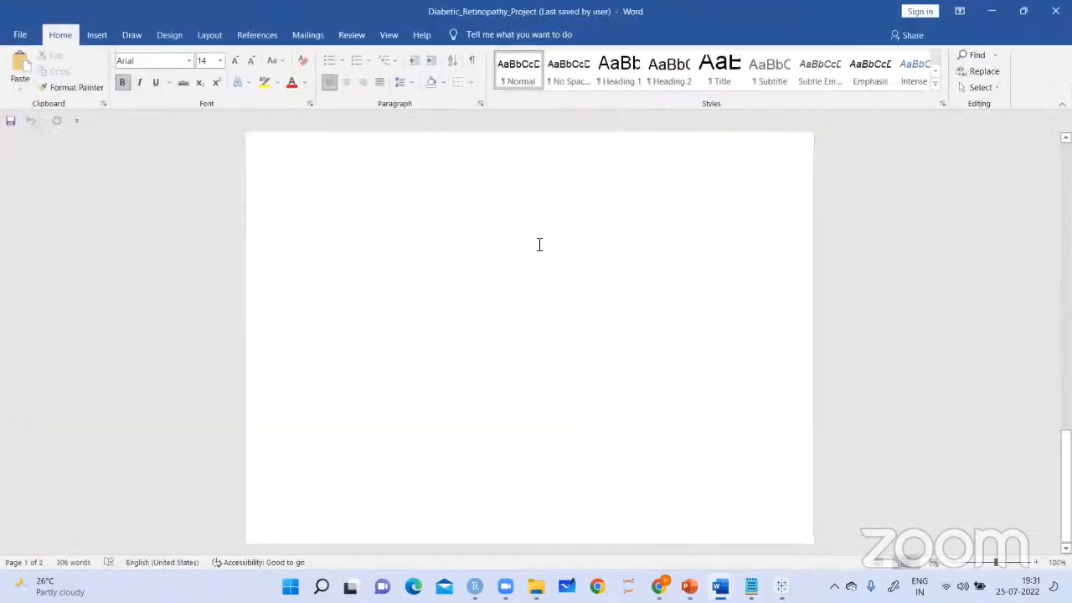
pyautogui.click(465, 256)
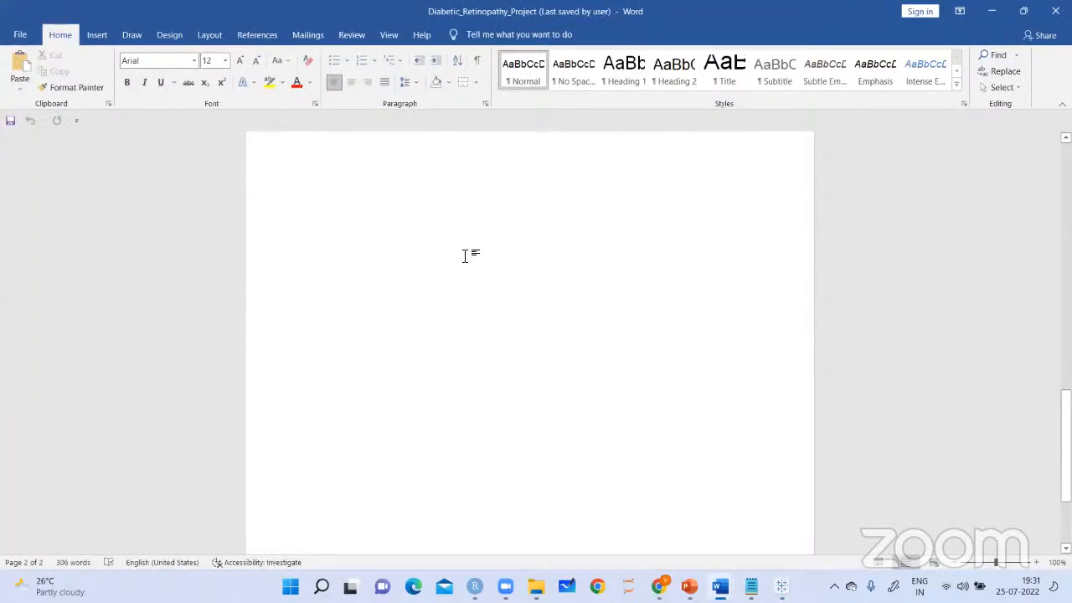
pyautogui.hotkey('ctrl', 'v')
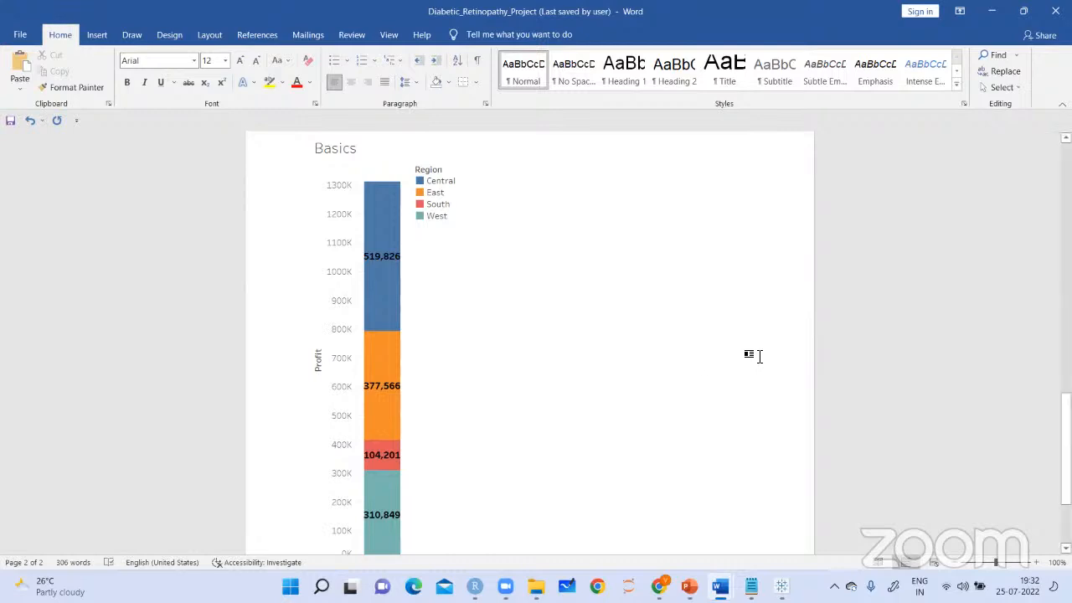
# Switch back to the Book1 workbook in Tableau and copy the underlying data of the Basics view
pyautogui.moveTo(782, 585)
pyautogui.click(778, 511)
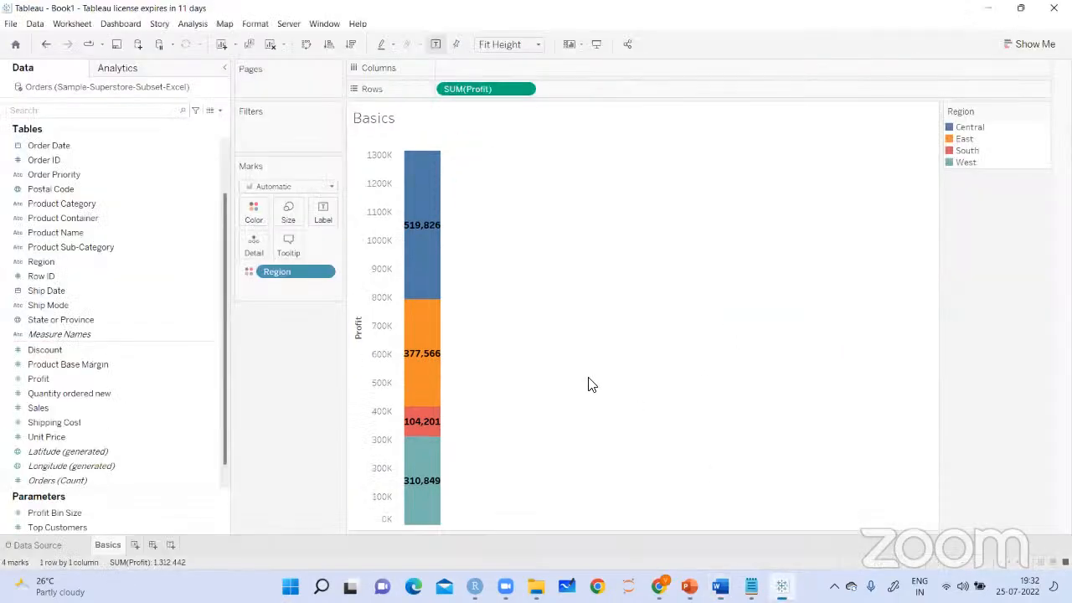
pyautogui.rightClick(420, 147)
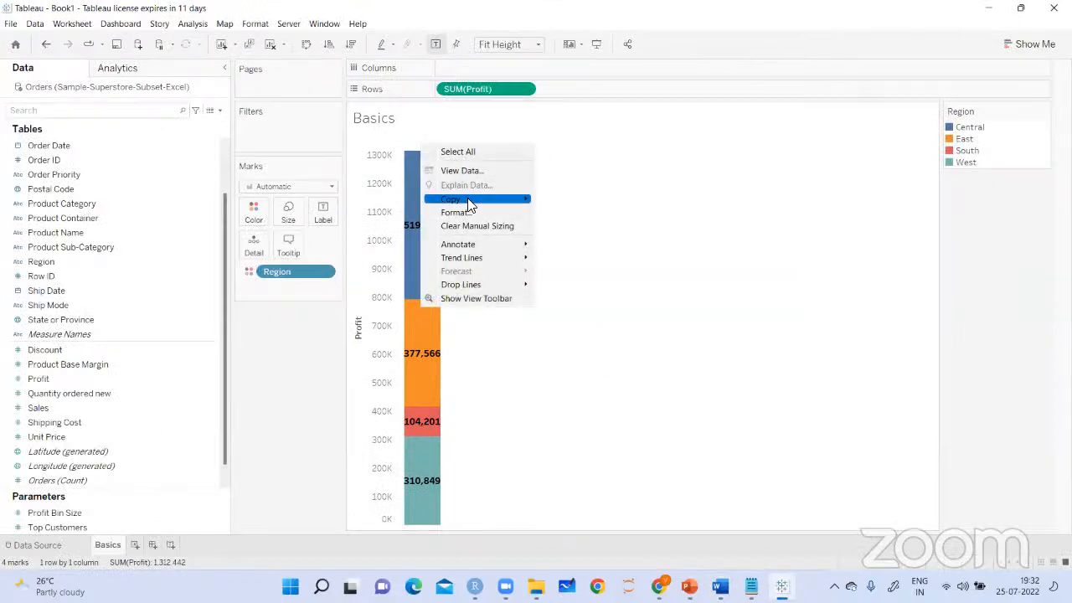
pyautogui.moveTo(495, 199)
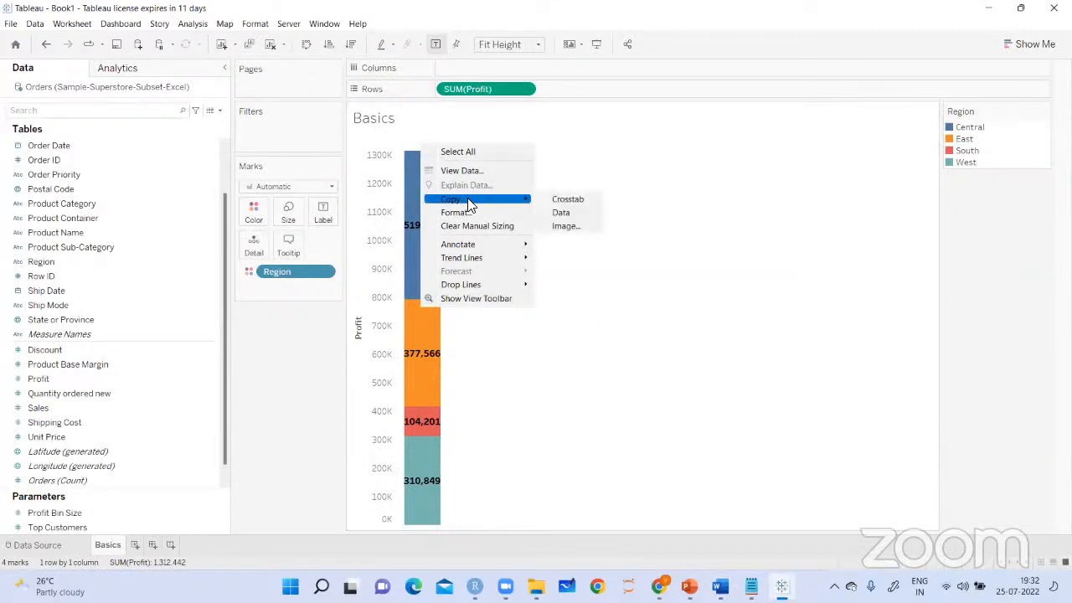
pyautogui.click(582, 214)
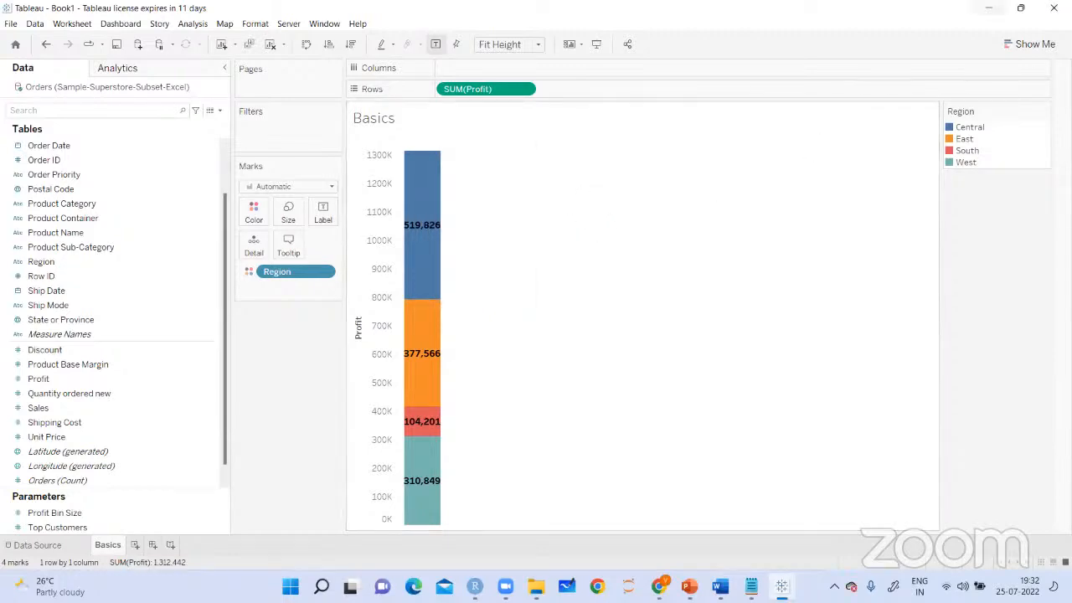
# Open New Microsoft Excel Worksheet (3) from the desktop in Excel and close its document recovery list
pyautogui.click(989, 8)
pyautogui.click(989, 8)
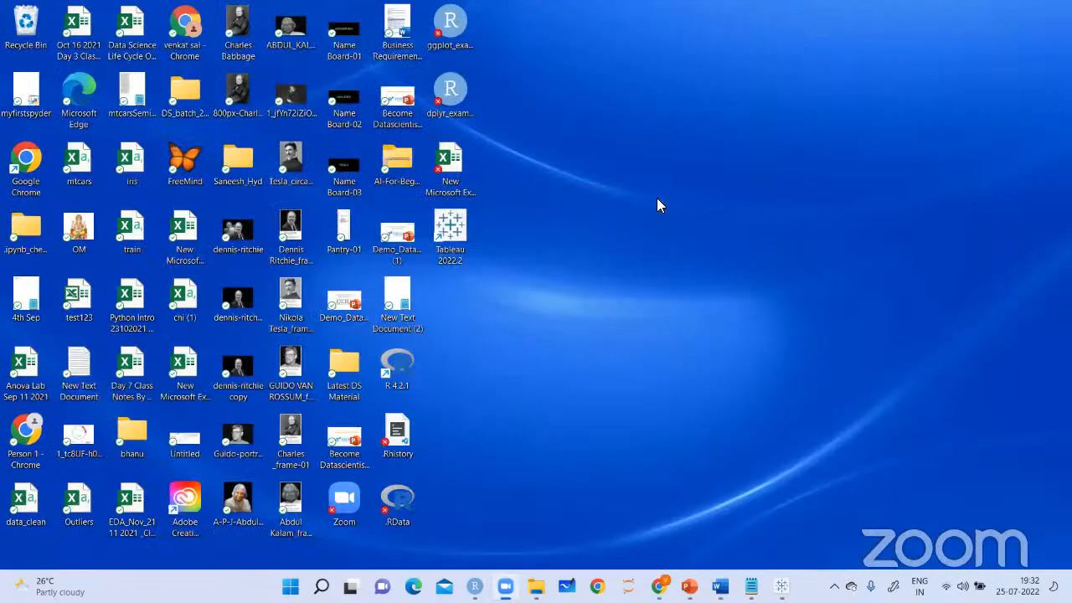
pyautogui.rightClick(657, 198)
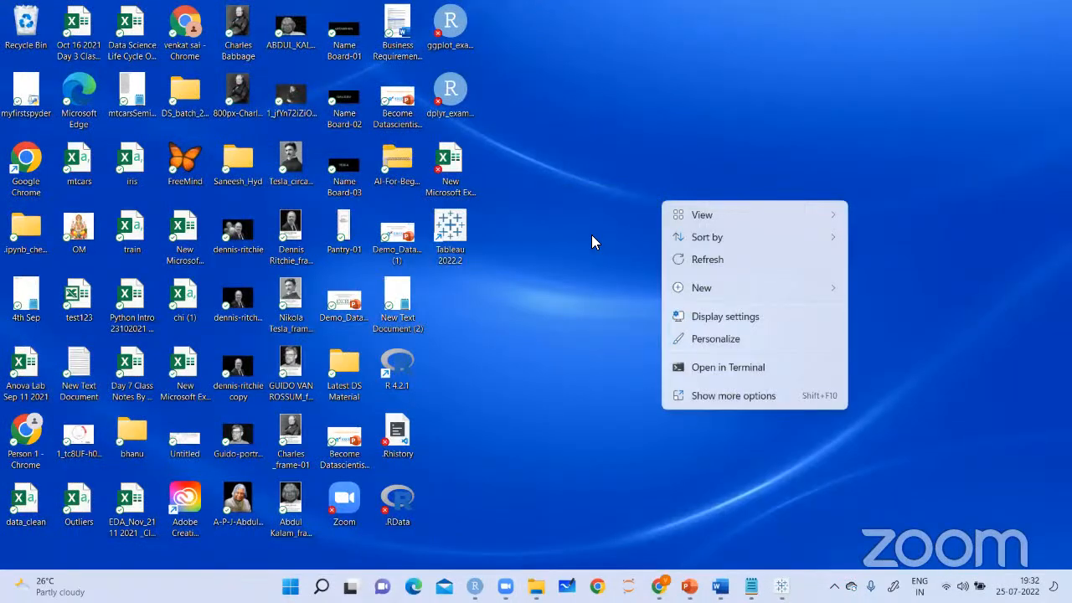
pyautogui.click(557, 219)
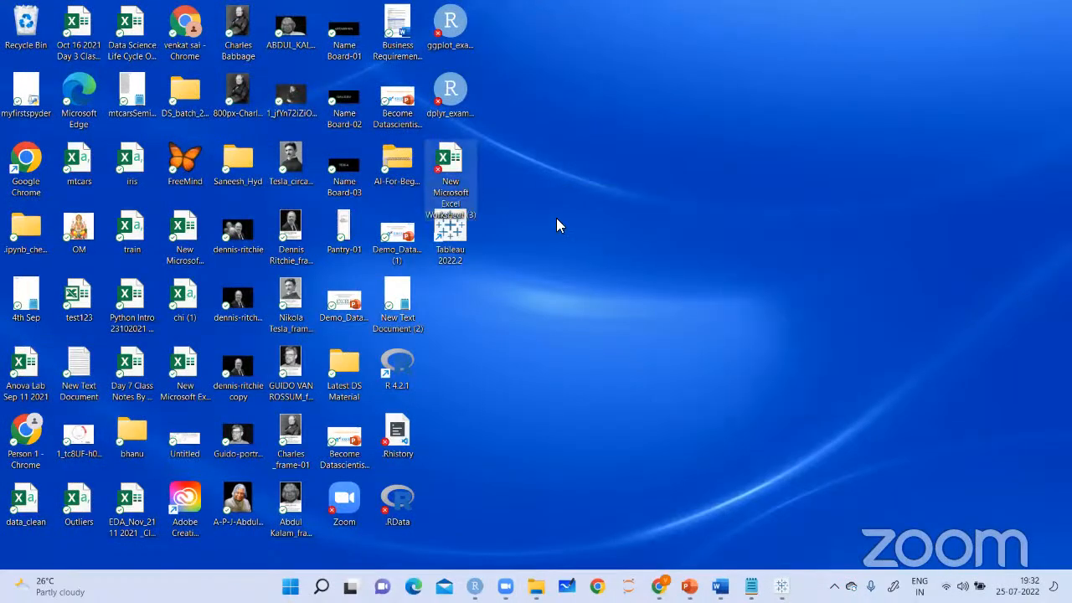
pyautogui.press('Return')
pyautogui.press('Return')
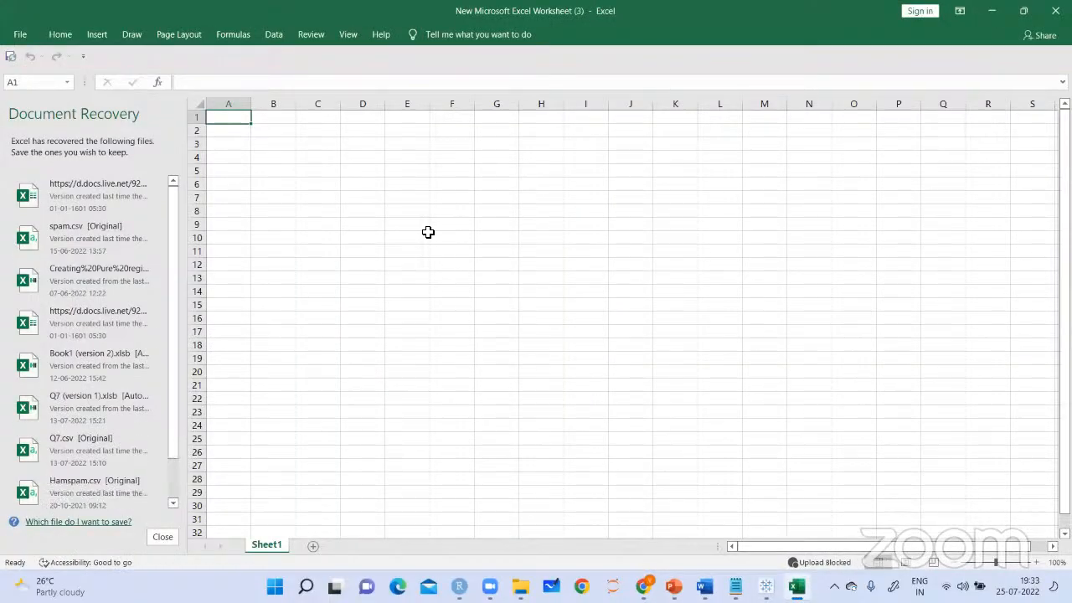
pyautogui.click(162, 538)
pyautogui.click(233, 192)
pyautogui.click(333, 229)
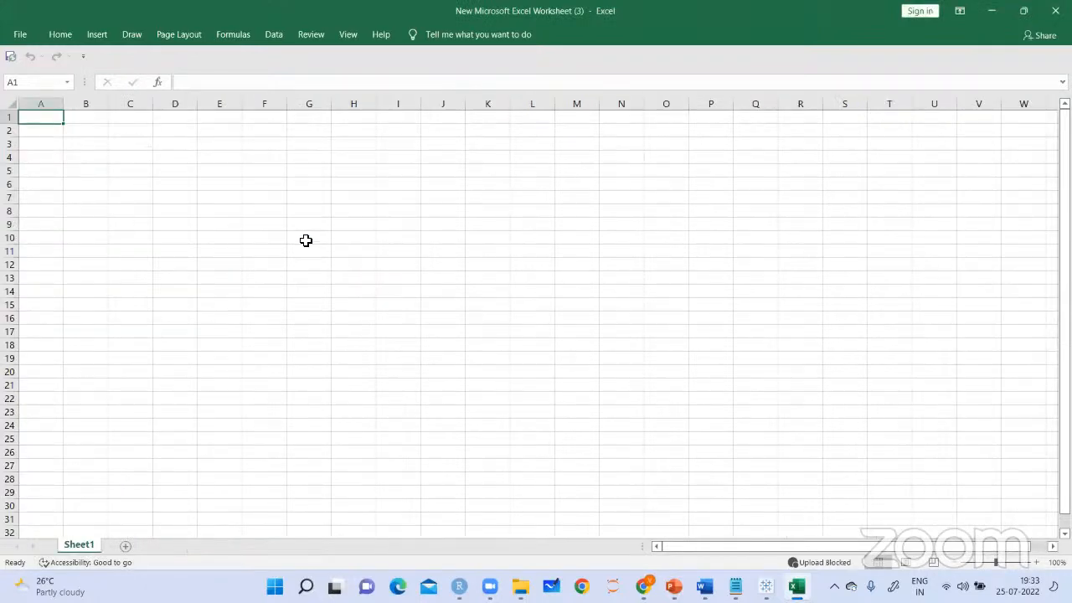
# Paste the copied Region and Profit data into the sheet starting at cell A2
pyautogui.press('Down')
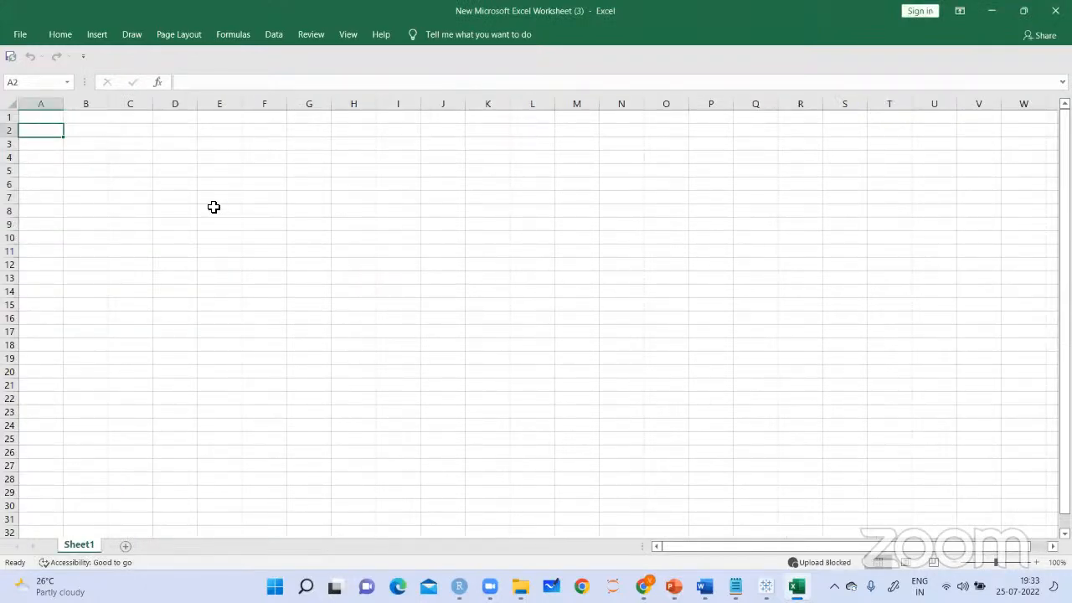
pyautogui.hotkey('ctrl', 'v')
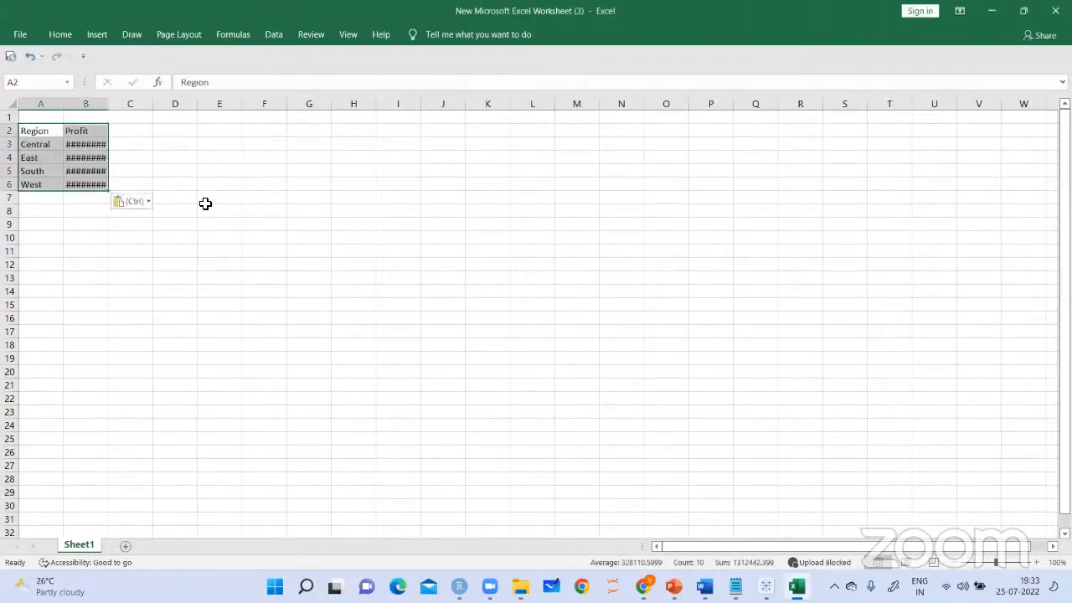
pyautogui.click(429, 233)
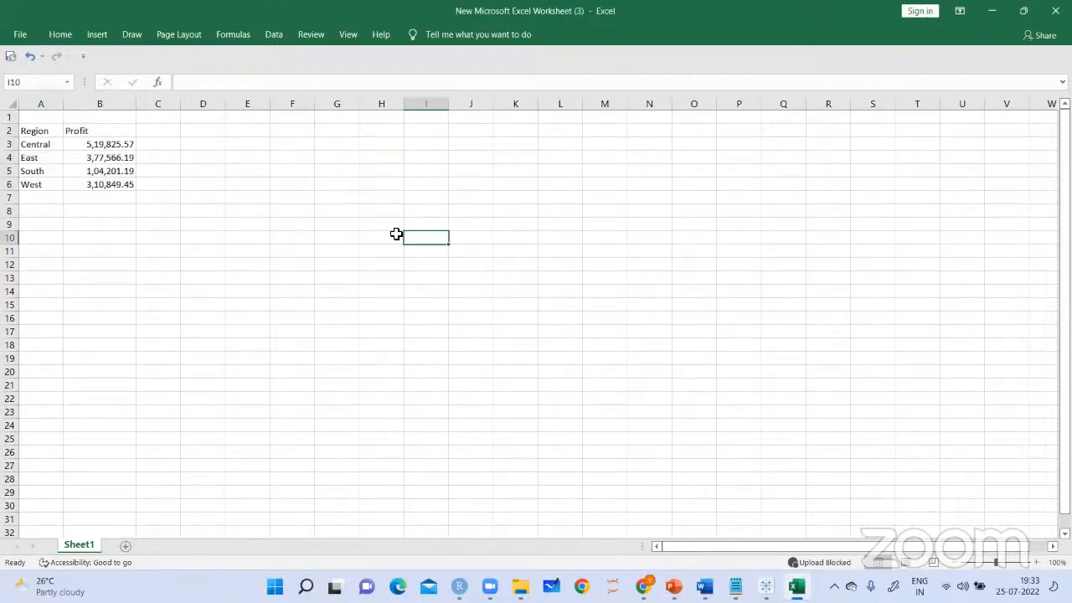
# Examine the profit value beside each region, from Central to West, in the pasted table
pyautogui.click(50, 144)
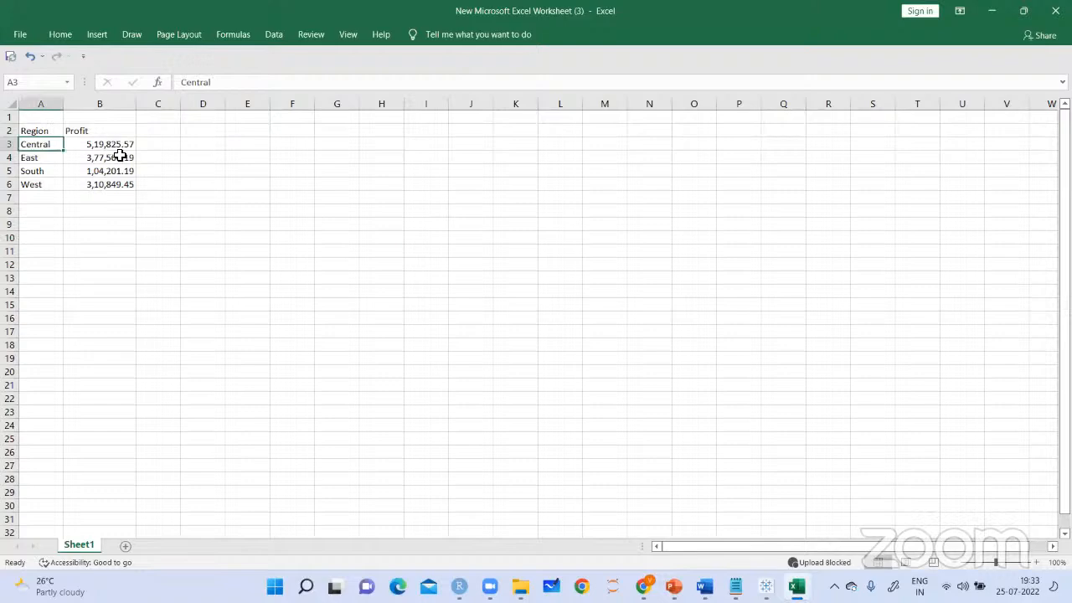
pyautogui.click(113, 146)
pyautogui.click(27, 159)
pyautogui.click(87, 158)
pyautogui.click(33, 172)
pyautogui.click(106, 170)
pyautogui.click(52, 184)
pyautogui.press('Right')
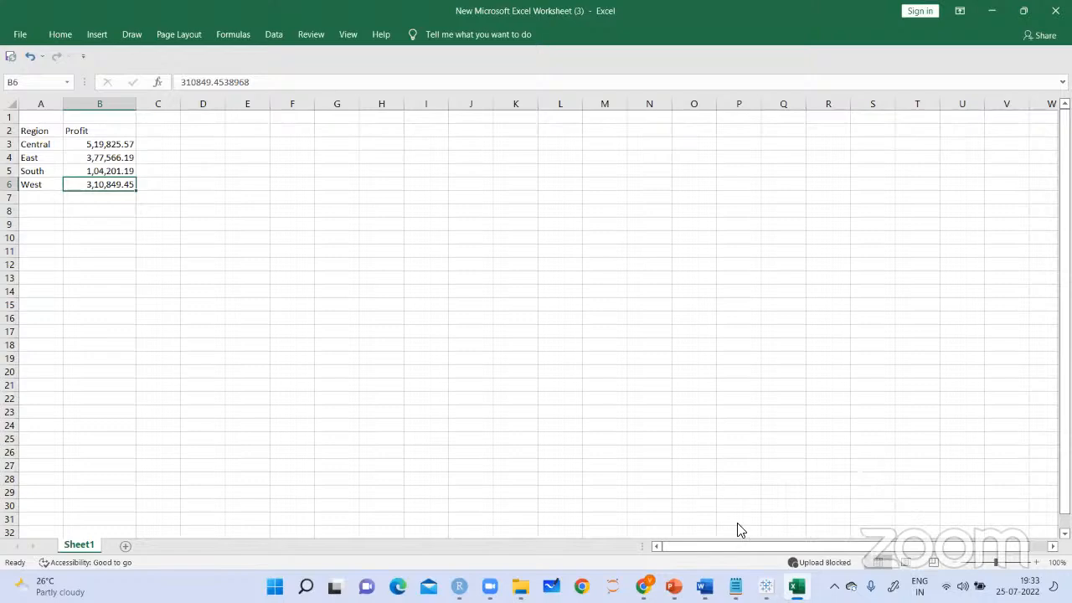
# Switch to Tableau and copy the Basics view as a crosstab
pyautogui.hotkey('alt', 'Tab')
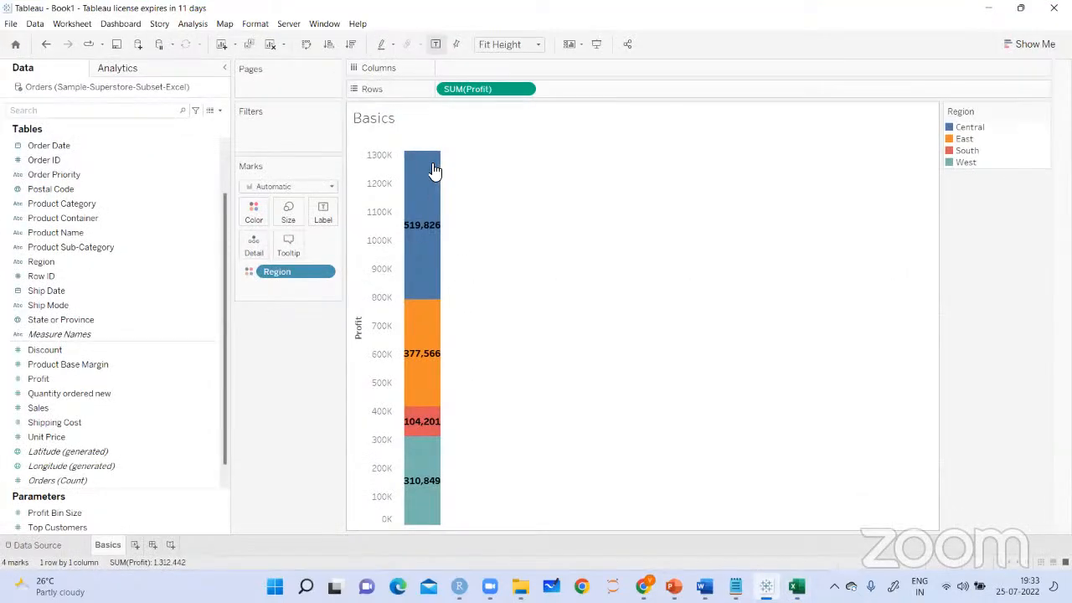
pyautogui.rightClick(420, 143)
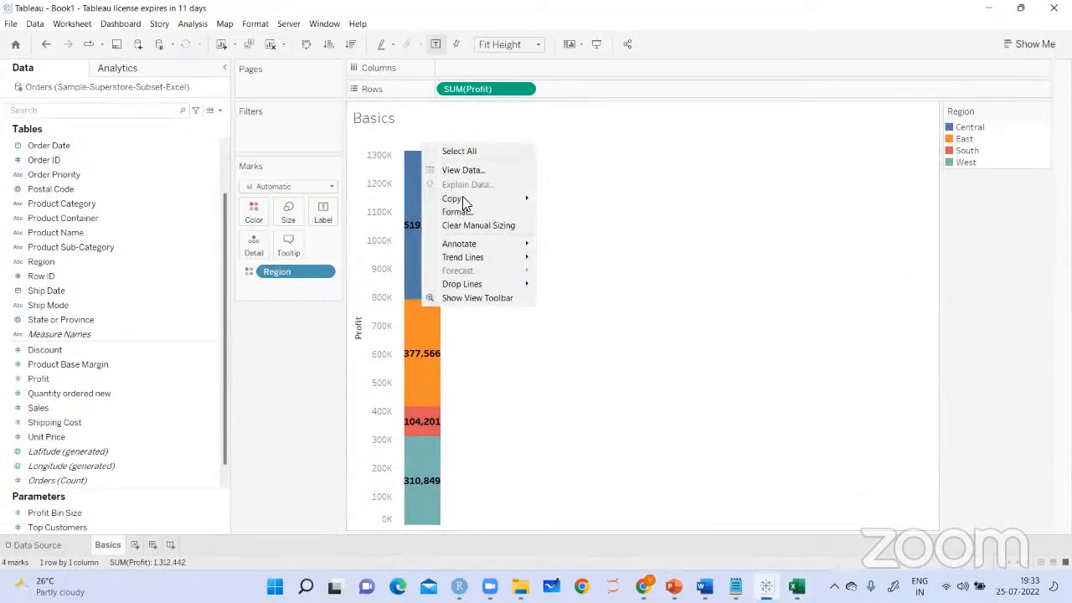
pyautogui.moveTo(502, 199)
pyautogui.click(577, 201)
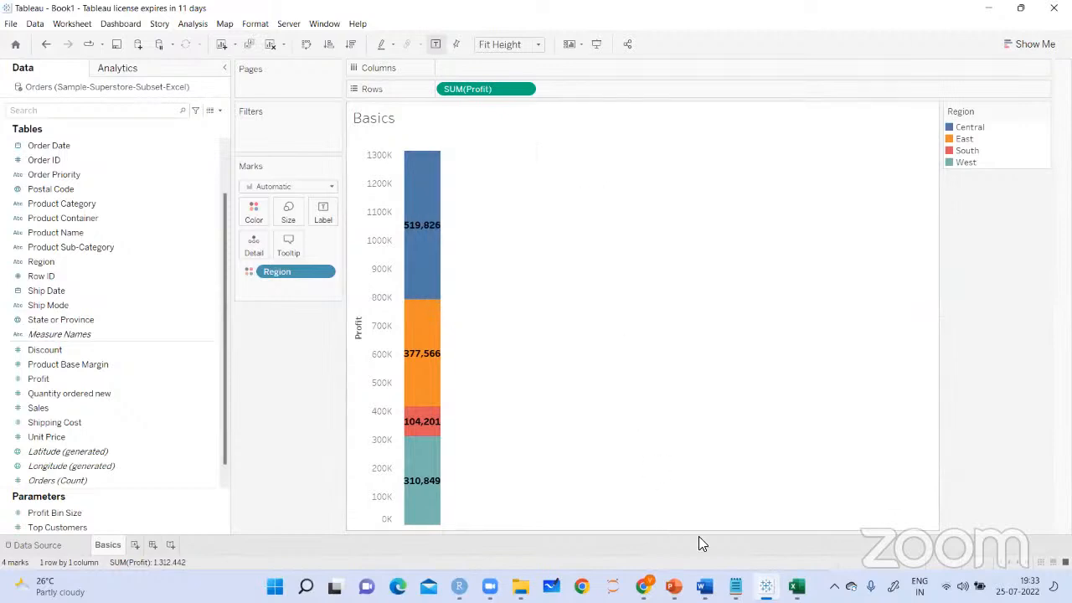
# Switch to the Excel worksheet and paste the crosstab below the first table, starting at cell A9
pyautogui.hotkey('alt', 'Tab')
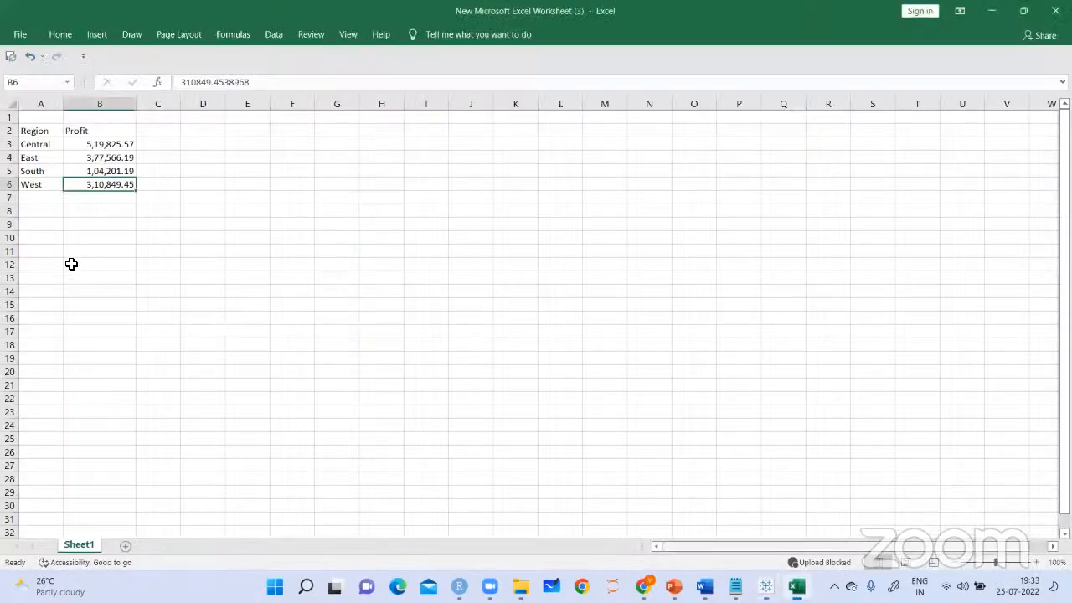
pyautogui.click(54, 226)
pyautogui.hotkey('ctrl', 'v')
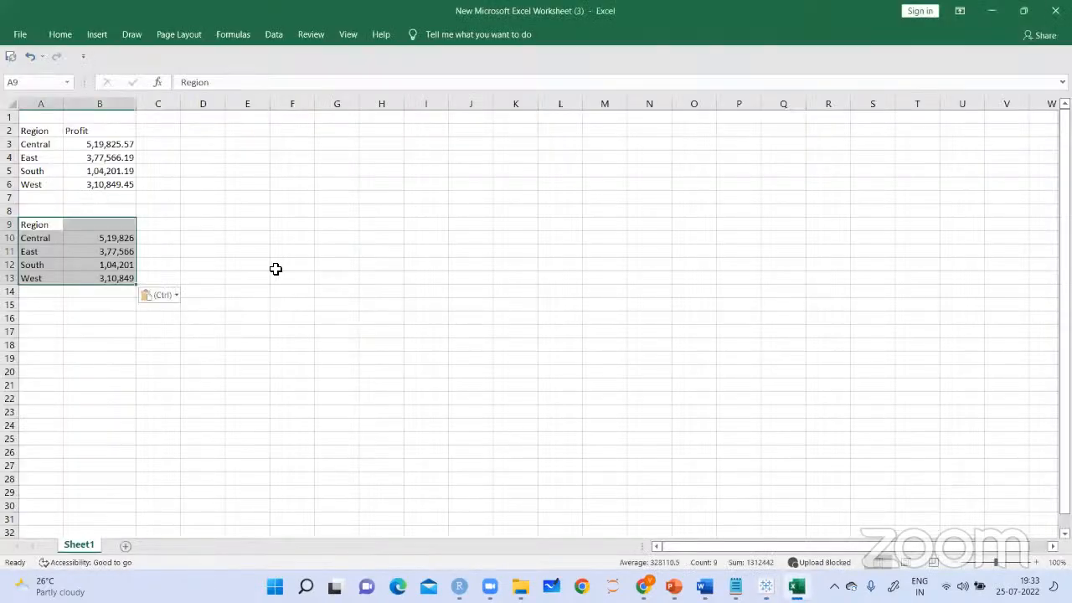
pyautogui.click(275, 269)
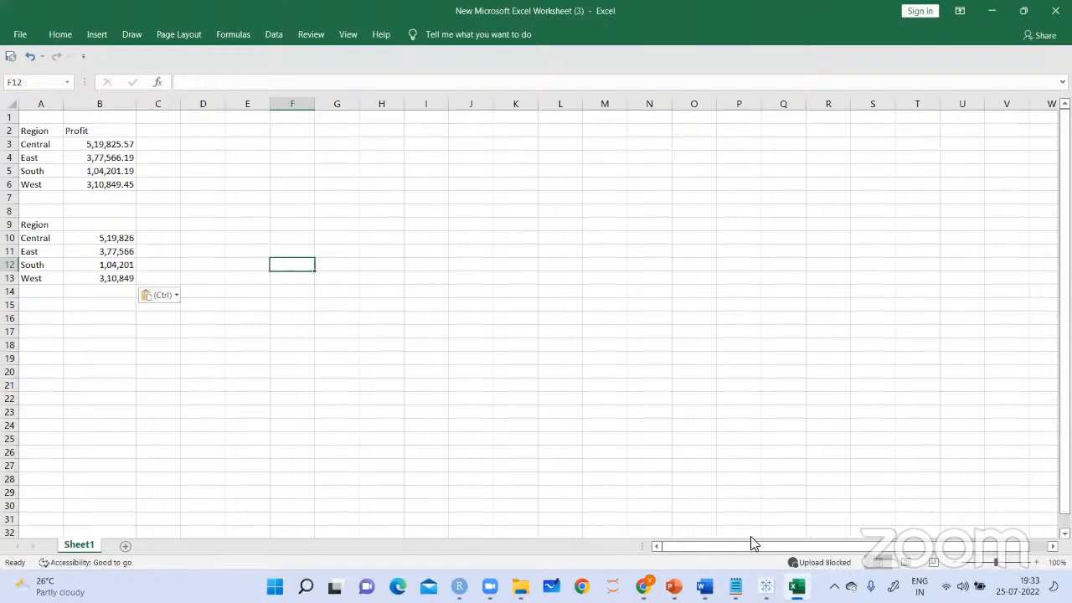
# Return to Tableau and export This View as a PowerPoint presentation, saving it as Book1 on the Desktop
pyautogui.click(766, 586)
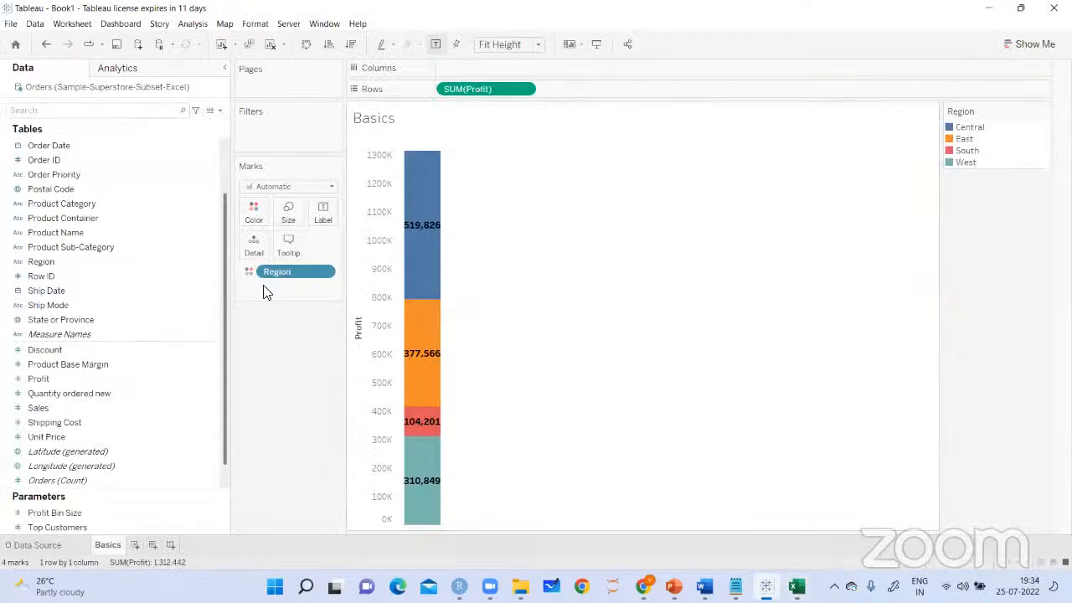
pyautogui.click(10, 23)
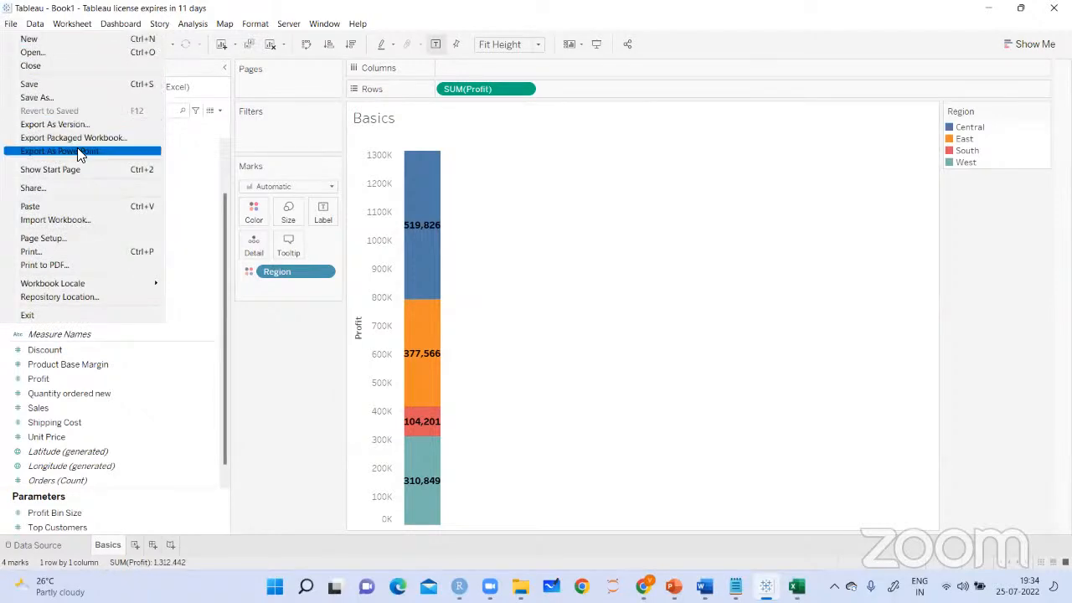
pyautogui.click(107, 159)
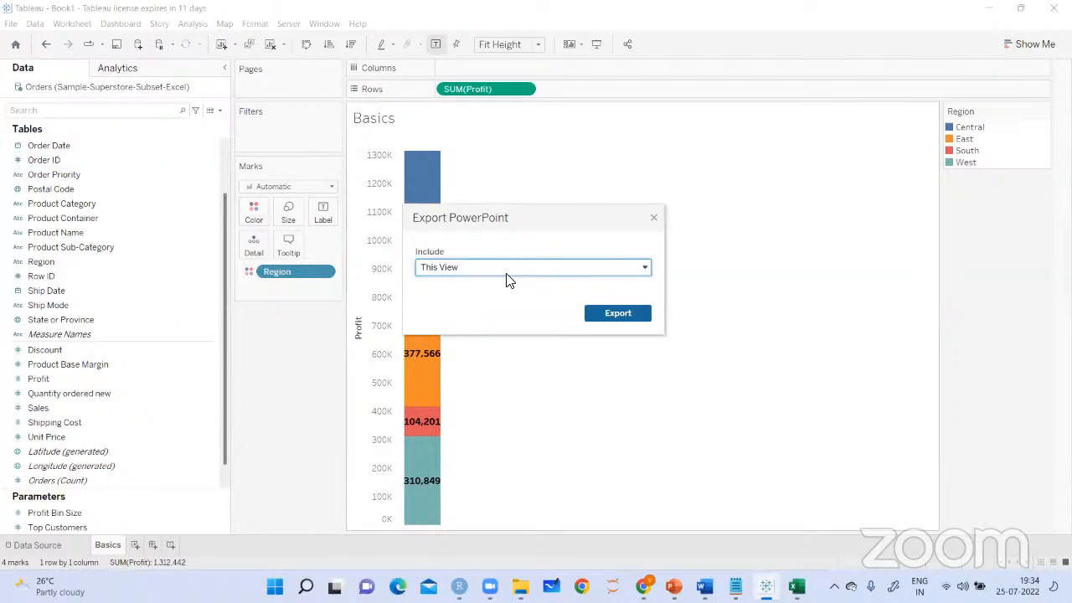
pyautogui.click(620, 313)
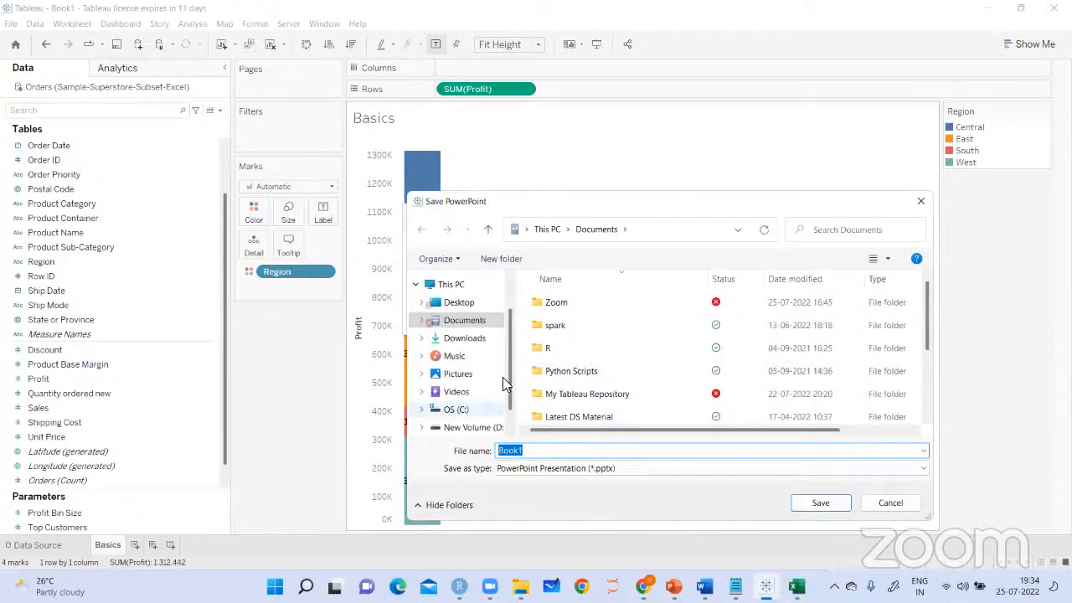
pyautogui.moveTo(511, 372)
pyautogui.mouseDown()
pyautogui.moveTo(511, 356)
pyautogui.moveTo(511, 369)
pyautogui.mouseUp()
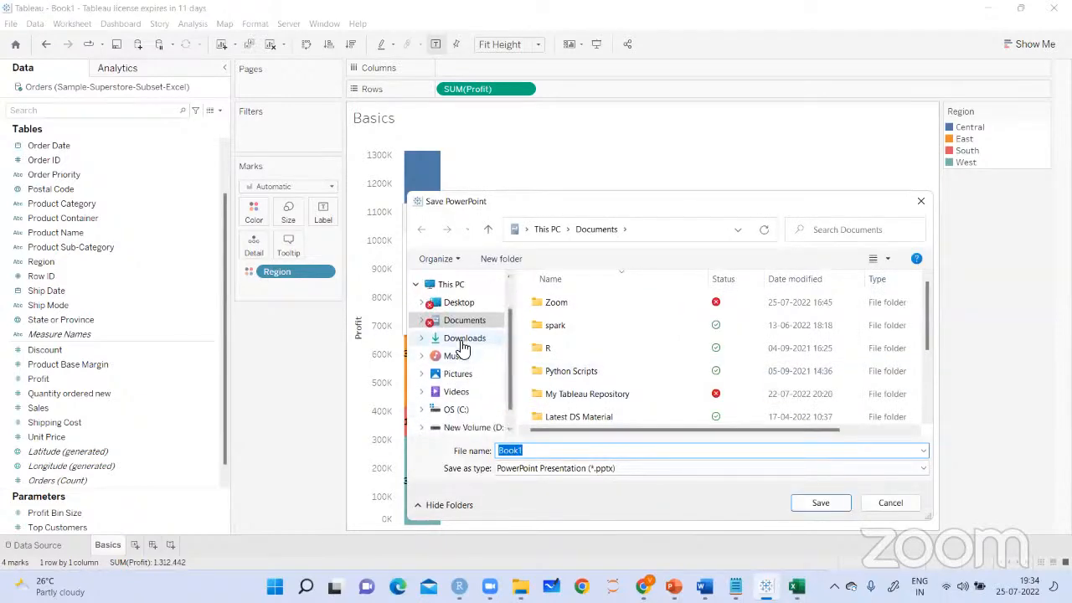
pyautogui.scroll(1, 503, 335)
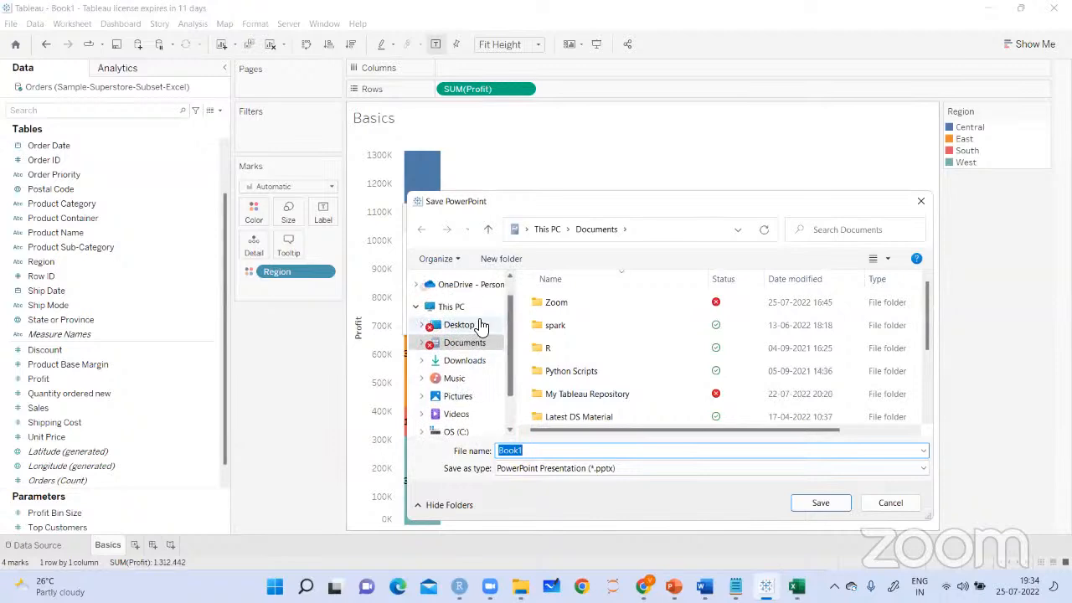
pyautogui.click(469, 325)
pyautogui.click(548, 451)
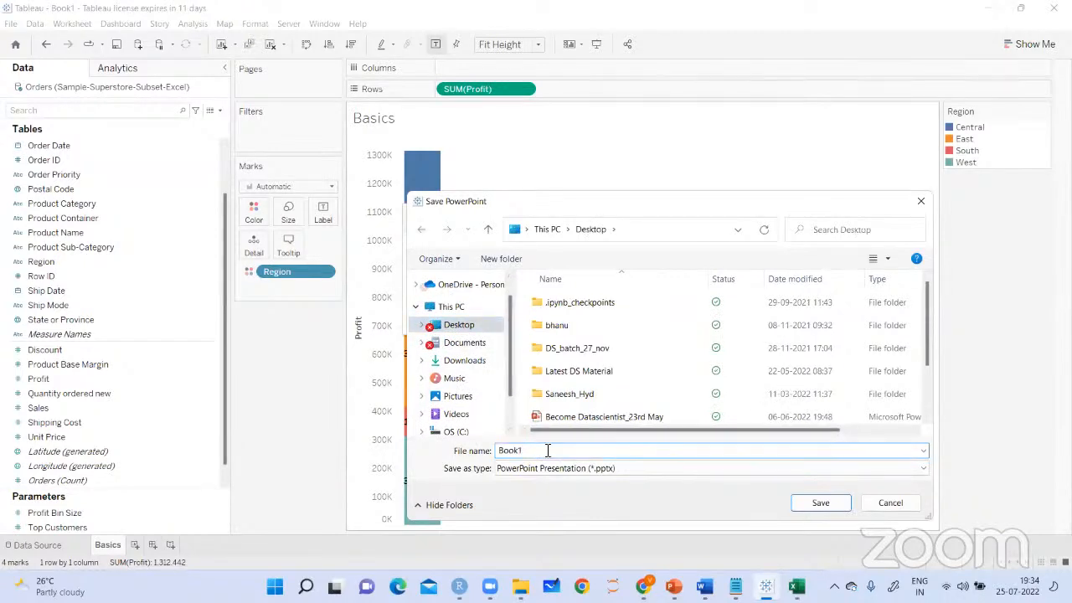
pyautogui.click(819, 503)
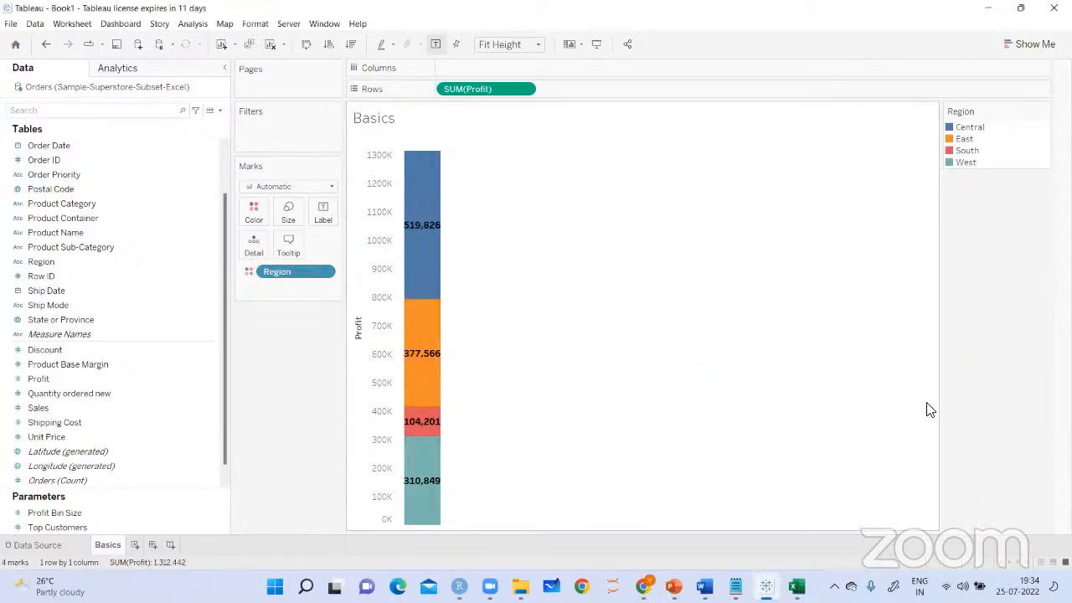
# Leave Tableau and Excel for the desktop and look for the exported Book1 presentation
pyautogui.hotkey('alt', 'Tab')
pyautogui.click(992, 11)
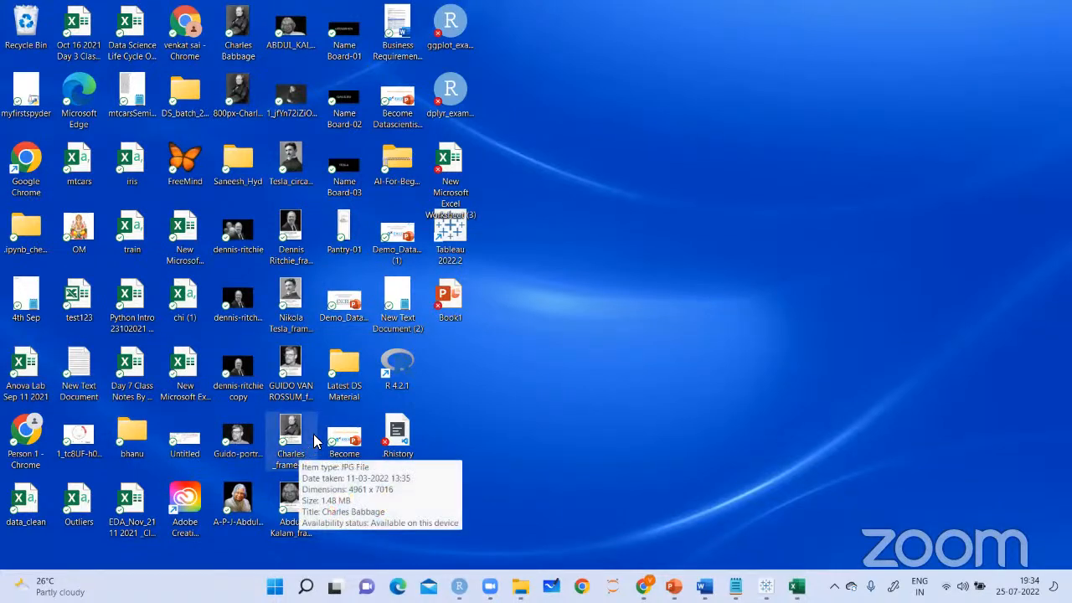
pyautogui.click(349, 451)
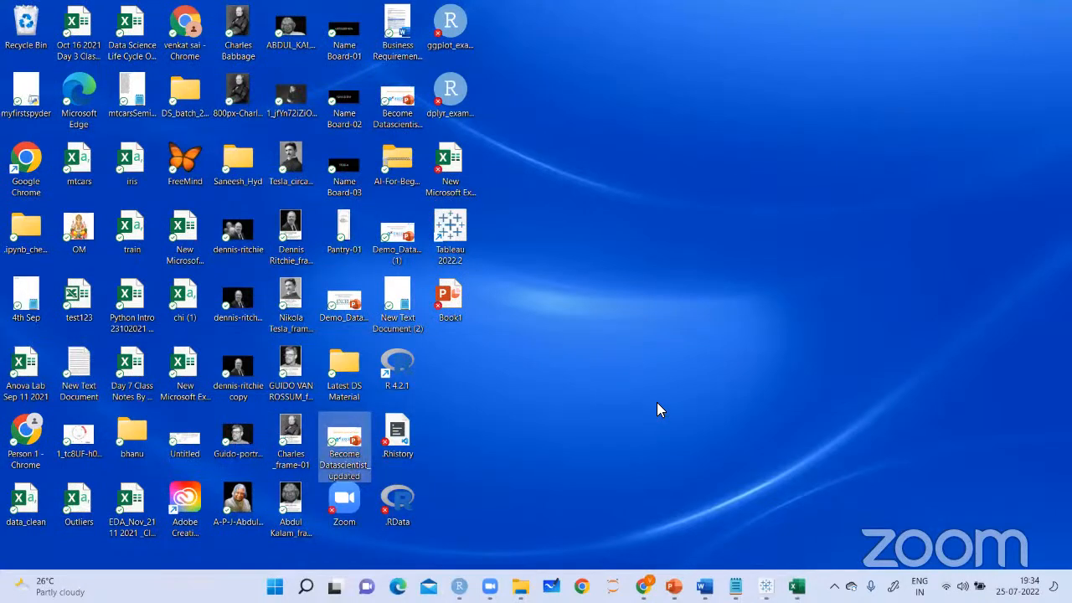
pyautogui.press('b')
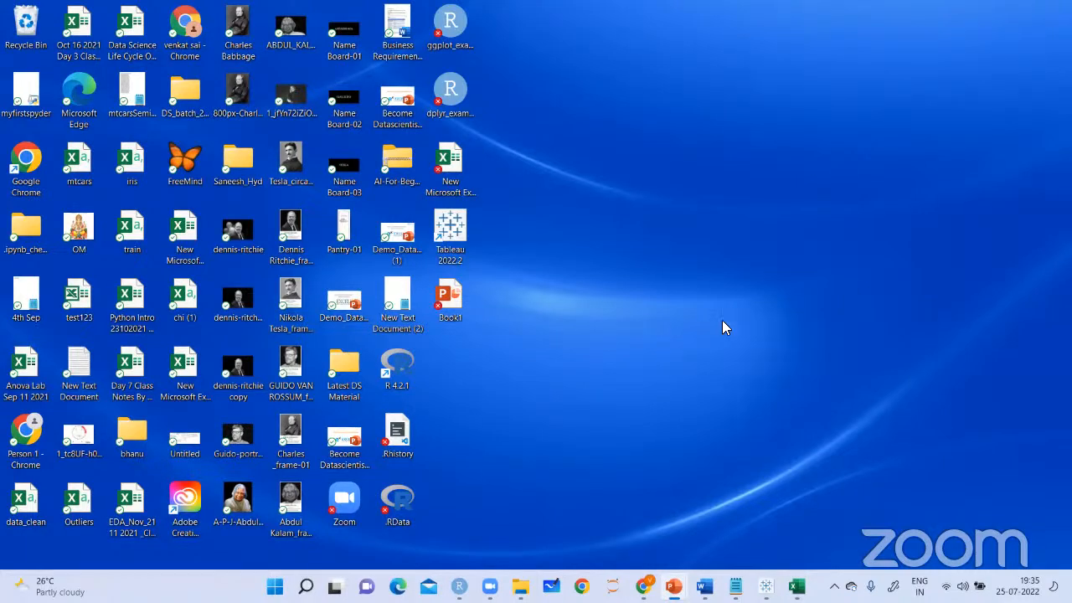
# Bring up the Tableau_Full_Content presentation in PowerPoint
pyautogui.click(674, 586)
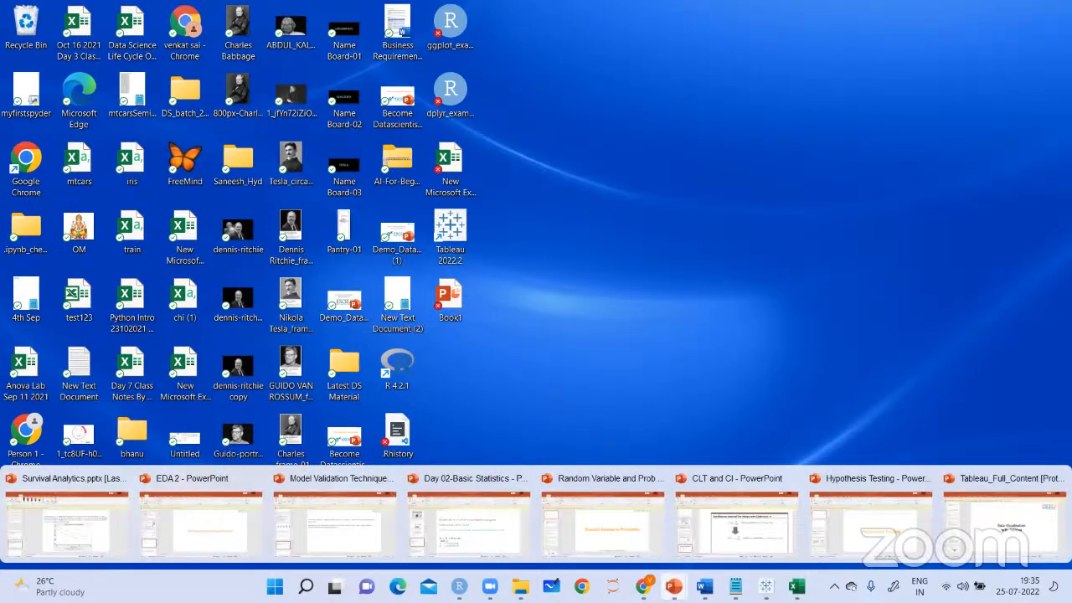
pyautogui.click(1037, 543)
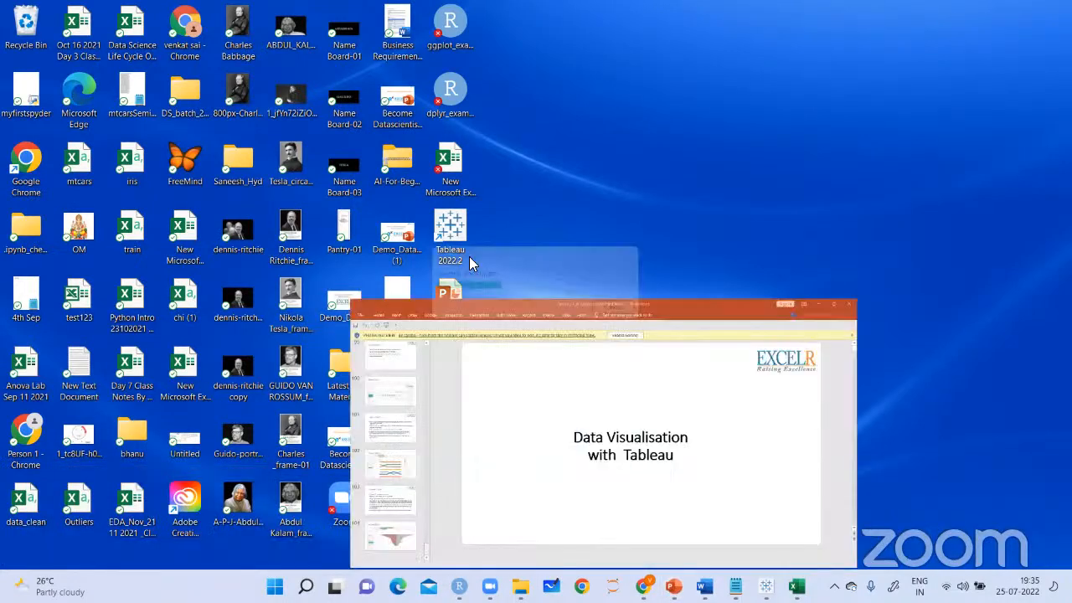
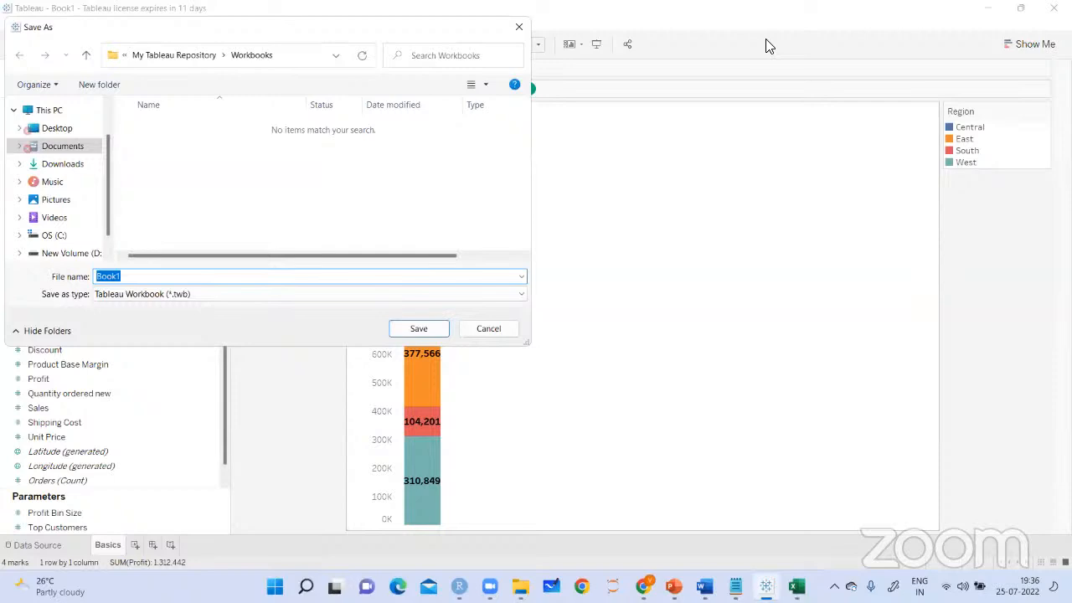
# Handwrite "File can be saved in 2 ways" and ".twbx format" in red beside the Save As dialog
pyautogui.click(766, 39)
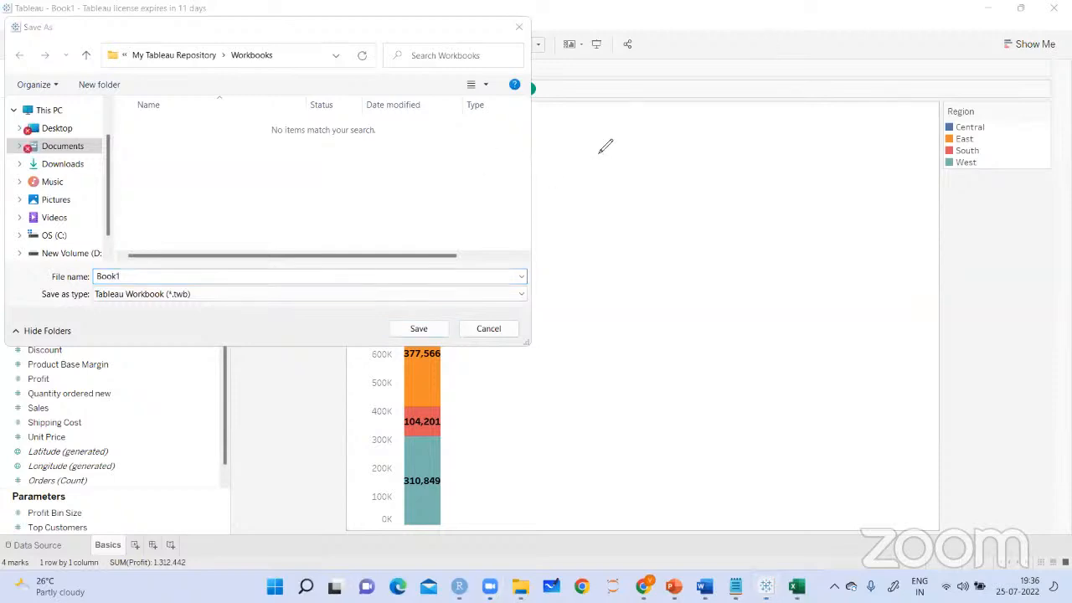
pyautogui.moveTo(621, 147)
pyautogui.mouseDown()
pyautogui.moveTo(617, 161)
pyautogui.moveTo(703, 138)
pyautogui.moveTo(737, 108)
pyautogui.moveTo(764, 104)
pyautogui.moveTo(774, 117)
pyautogui.mouseUp()
pyautogui.moveTo(695, 158)
pyautogui.mouseDown()
pyautogui.moveTo(697, 171)
pyautogui.moveTo(725, 172)
pyautogui.moveTo(841, 115)
pyautogui.moveTo(852, 134)
pyautogui.moveTo(864, 113)
pyautogui.mouseUp()
pyautogui.moveTo(705, 228); pyautogui.dragTo(730, 212)
pyautogui.moveTo(720, 214)
pyautogui.mouseDown()
pyautogui.moveTo(718, 239)
pyautogui.moveTo(759, 213)
pyautogui.mouseUp()
pyautogui.moveTo(763, 197)
pyautogui.mouseDown()
pyautogui.moveTo(770, 221)
pyautogui.moveTo(794, 223)
pyautogui.mouseUp()
pyautogui.moveTo(795, 206)
pyautogui.mouseDown()
pyautogui.moveTo(781, 225)
pyautogui.moveTo(806, 239)
pyautogui.moveTo(817, 214)
pyautogui.mouseUp()
pyautogui.moveTo(821, 216)
pyautogui.mouseDown()
pyautogui.moveTo(829, 203)
pyautogui.moveTo(890, 198)
pyautogui.mouseUp()
pyautogui.moveTo(728, 243); pyautogui.dragTo(880, 223)
pyautogui.moveTo(873, 196)
pyautogui.mouseDown()
pyautogui.moveTo(888, 209)
pyautogui.moveTo(875, 224)
pyautogui.mouseUp()
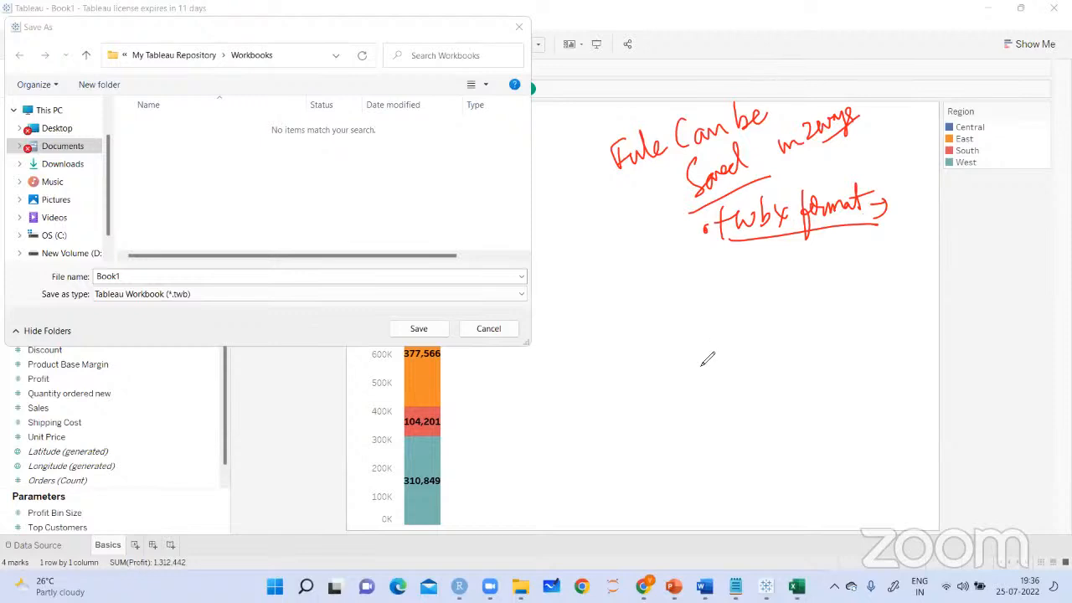
# Add a bracketed note below that workbooks and datasets are available for you, with an arrow, and circle ".twbx"
pyautogui.moveTo(700, 263); pyautogui.dragTo(698, 301)
pyautogui.moveTo(710, 267)
pyautogui.mouseDown()
pyautogui.moveTo(750, 272)
pyautogui.moveTo(801, 252)
pyautogui.moveTo(816, 266)
pyautogui.moveTo(891, 226)
pyautogui.moveTo(917, 238)
pyautogui.mouseUp()
pyautogui.moveTo(909, 230); pyautogui.dragTo(911, 250)
pyautogui.moveTo(732, 306)
pyautogui.mouseDown()
pyautogui.moveTo(725, 325)
pyautogui.moveTo(812, 293)
pyautogui.moveTo(801, 303)
pyautogui.moveTo(847, 270)
pyautogui.mouseUp()
pyautogui.moveTo(806, 311); pyautogui.dragTo(861, 296)
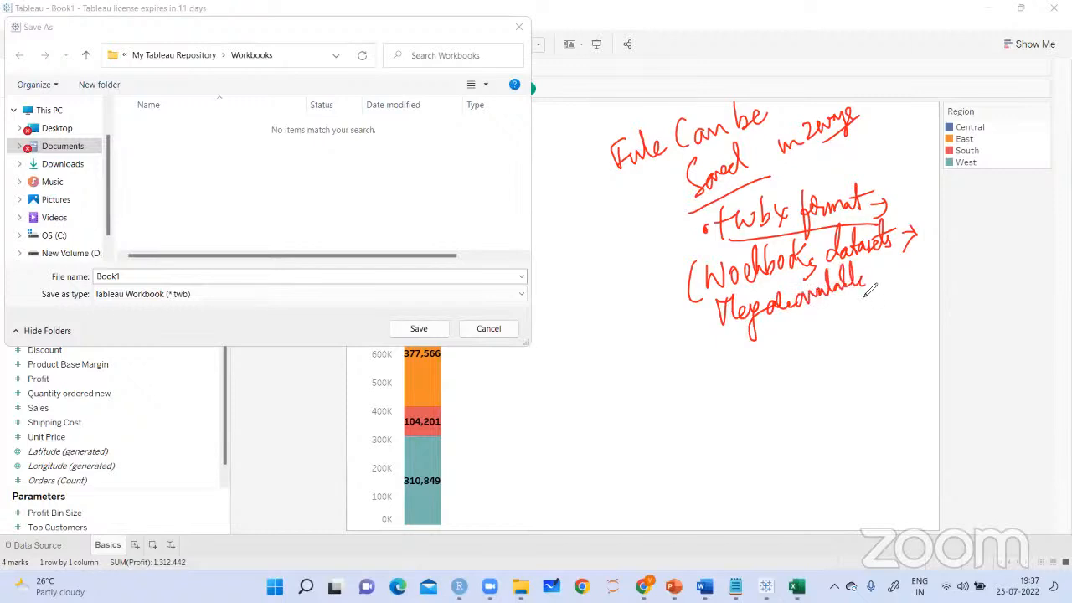
pyautogui.moveTo(888, 251)
pyautogui.mouseDown()
pyautogui.moveTo(886, 279)
pyautogui.moveTo(931, 270)
pyautogui.moveTo(944, 293)
pyautogui.moveTo(955, 265)
pyautogui.moveTo(946, 293)
pyautogui.mouseUp()
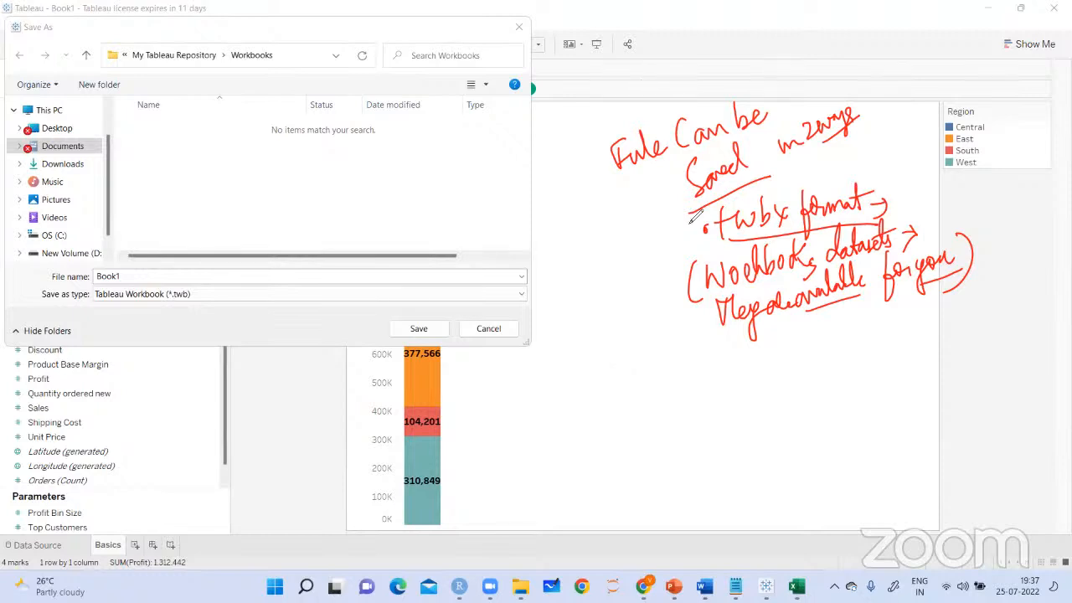
pyautogui.moveTo(652, 259); pyautogui.dragTo(658, 320)
pyautogui.moveTo(787, 186); pyautogui.dragTo(779, 183)
# Handwrite ".twb format" with "Workbooks" and "Datasets" bracketed beneath it, marked with arrows
pyautogui.click(681, 379)
pyautogui.moveTo(695, 383)
pyautogui.mouseDown()
pyautogui.moveTo(725, 369)
pyautogui.moveTo(743, 379)
pyautogui.moveTo(765, 344)
pyautogui.moveTo(796, 361)
pyautogui.moveTo(842, 335)
pyautogui.moveTo(802, 355)
pyautogui.mouseUp()
pyautogui.moveTo(649, 402); pyautogui.dragTo(655, 442)
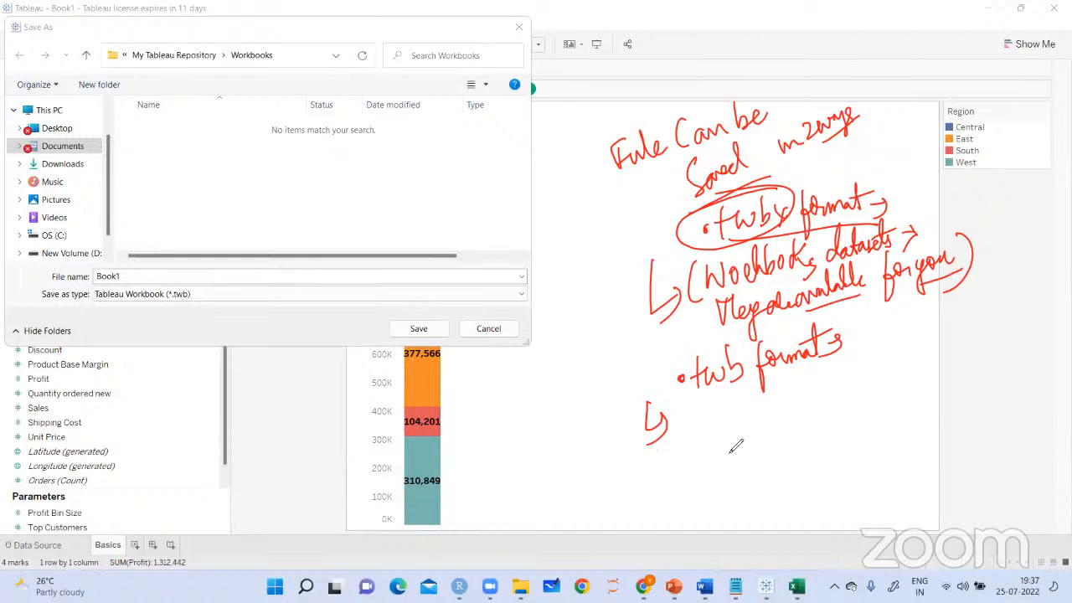
pyautogui.moveTo(702, 400)
pyautogui.mouseDown()
pyautogui.moveTo(708, 423)
pyautogui.moveTo(785, 385)
pyautogui.moveTo(719, 431)
pyautogui.moveTo(726, 400)
pyautogui.moveTo(728, 442)
pyautogui.moveTo(716, 452)
pyautogui.moveTo(729, 431)
pyautogui.moveTo(719, 446)
pyautogui.moveTo(800, 409)
pyautogui.moveTo(763, 419)
pyautogui.moveTo(775, 436)
pyautogui.mouseUp()
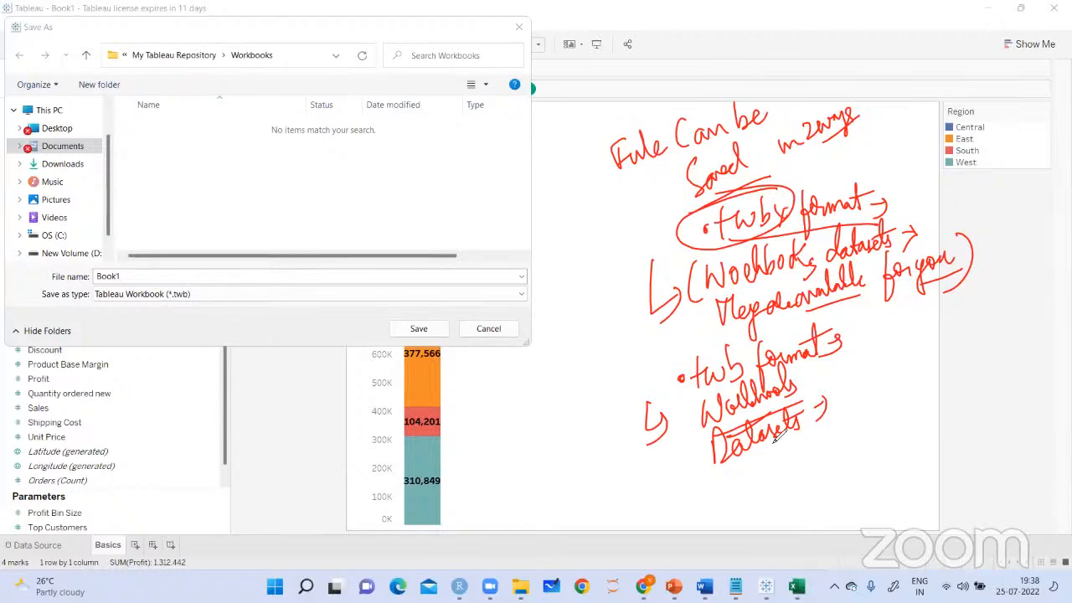
pyautogui.moveTo(714, 416); pyautogui.dragTo(740, 500)
pyautogui.moveTo(811, 399); pyautogui.dragTo(808, 464)
pyautogui.moveTo(850, 368); pyautogui.dragTo(846, 398)
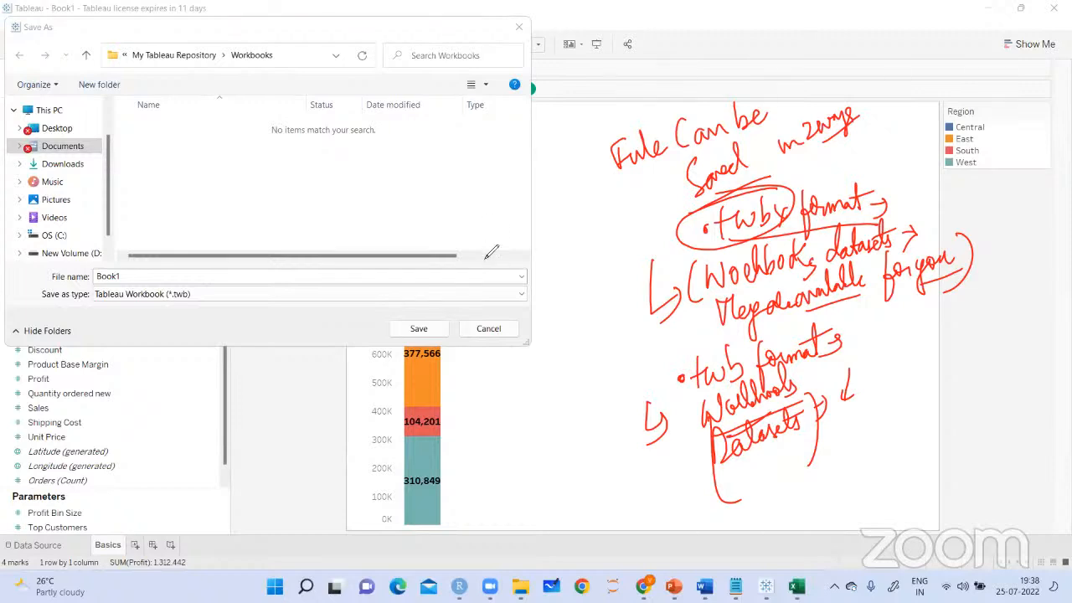
# Handwrite a circled ".twbx" and a boxed "format" next to the Save As dialog
pyautogui.click(574, 211)
pyautogui.moveTo(589, 194)
pyautogui.mouseDown()
pyautogui.moveTo(599, 220)
pyautogui.moveTo(635, 198)
pyautogui.moveTo(644, 207)
pyautogui.mouseUp()
pyautogui.moveTo(595, 235); pyautogui.dragTo(619, 228)
pyautogui.moveTo(647, 189); pyautogui.dragTo(654, 194)
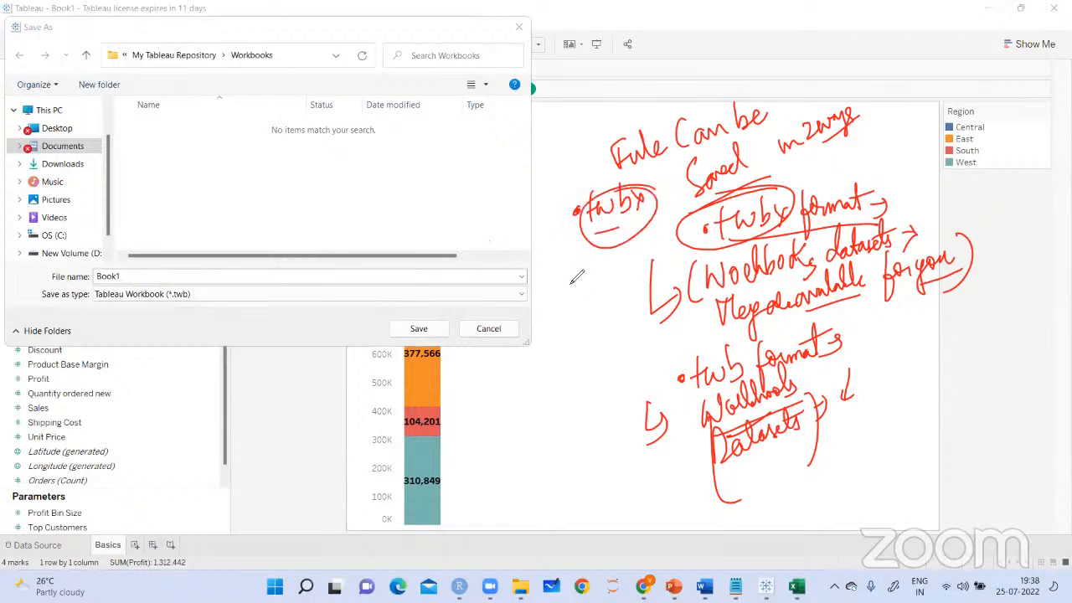
pyautogui.moveTo(574, 266)
pyautogui.mouseDown()
pyautogui.moveTo(580, 284)
pyautogui.moveTo(616, 277)
pyautogui.mouseUp()
pyautogui.moveTo(606, 270); pyautogui.dragTo(629, 262)
pyautogui.moveTo(583, 301); pyautogui.dragTo(614, 291)
pyautogui.moveTo(556, 312)
pyautogui.mouseDown()
pyautogui.moveTo(554, 268)
pyautogui.moveTo(553, 311)
pyautogui.mouseUp()
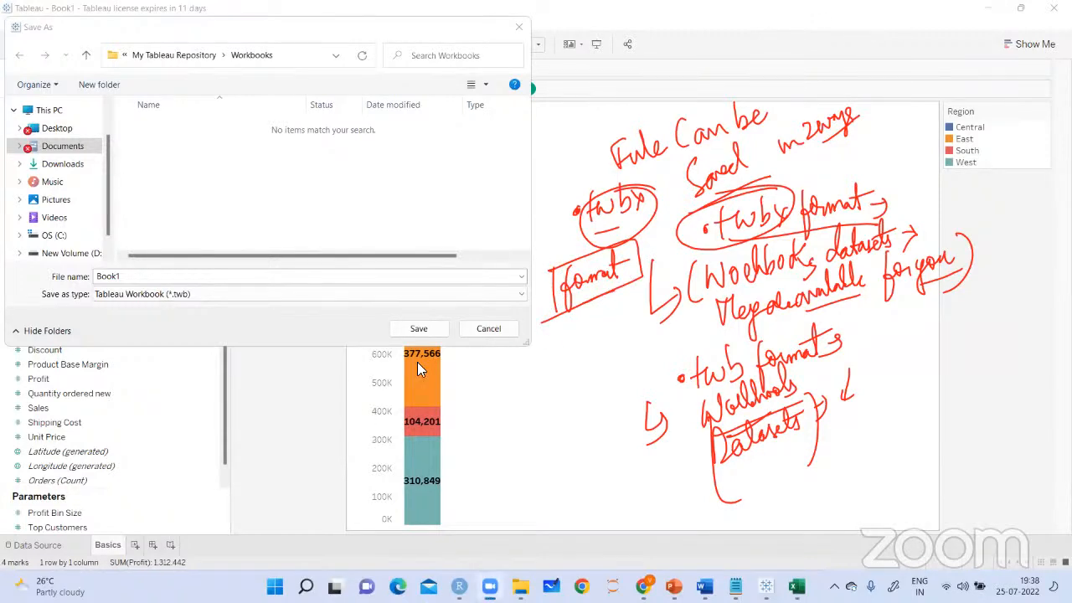
# Save the workbook as a Tableau Packaged Workbook (*.twbx) named Book1 in the Downloads folder
pyautogui.click(521, 295)
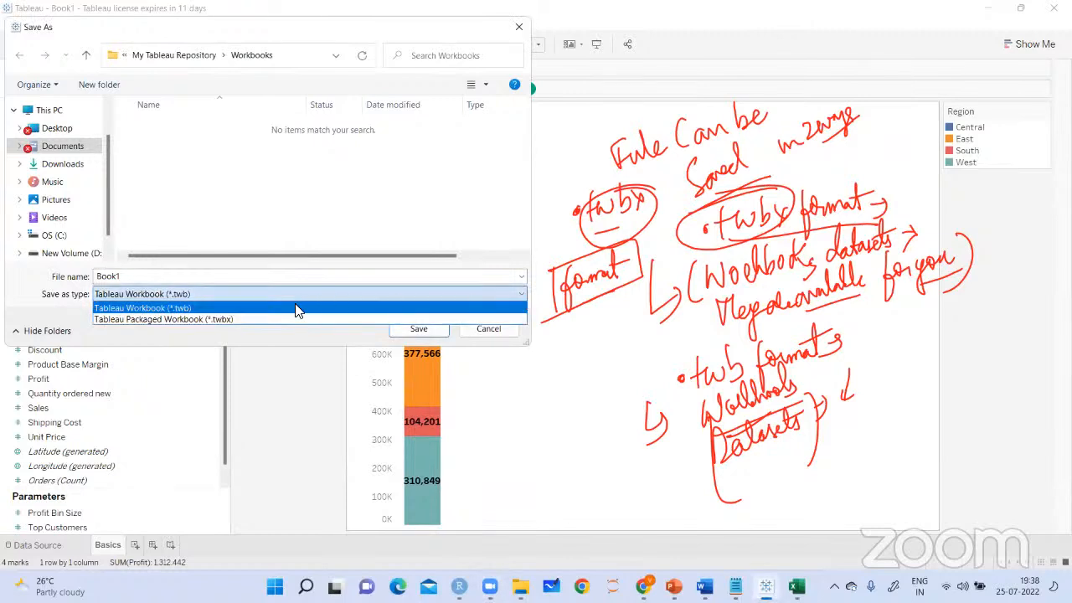
pyautogui.click(244, 312)
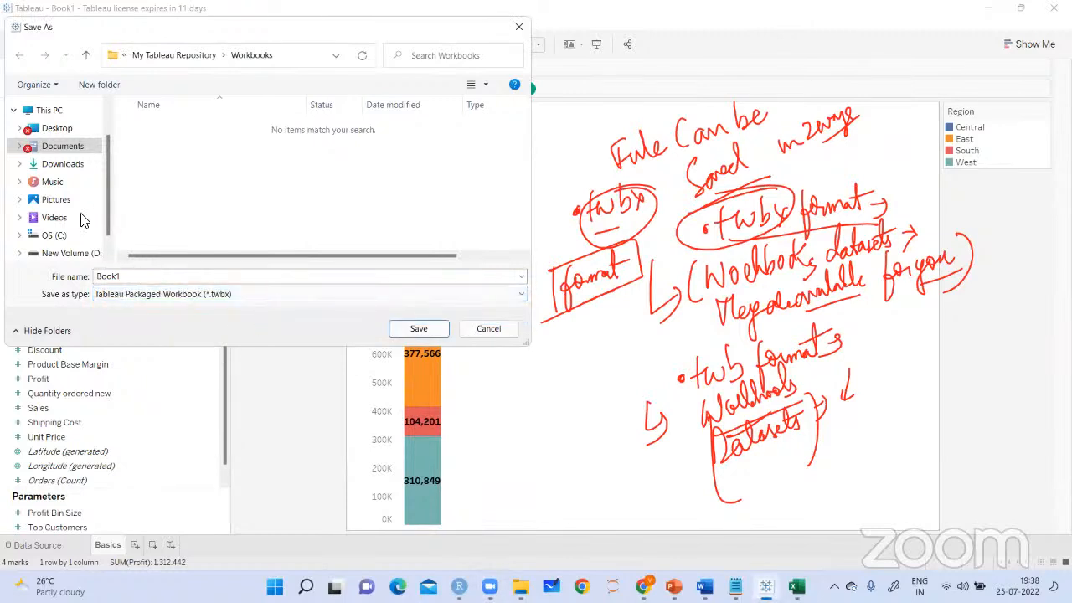
pyautogui.click(62, 163)
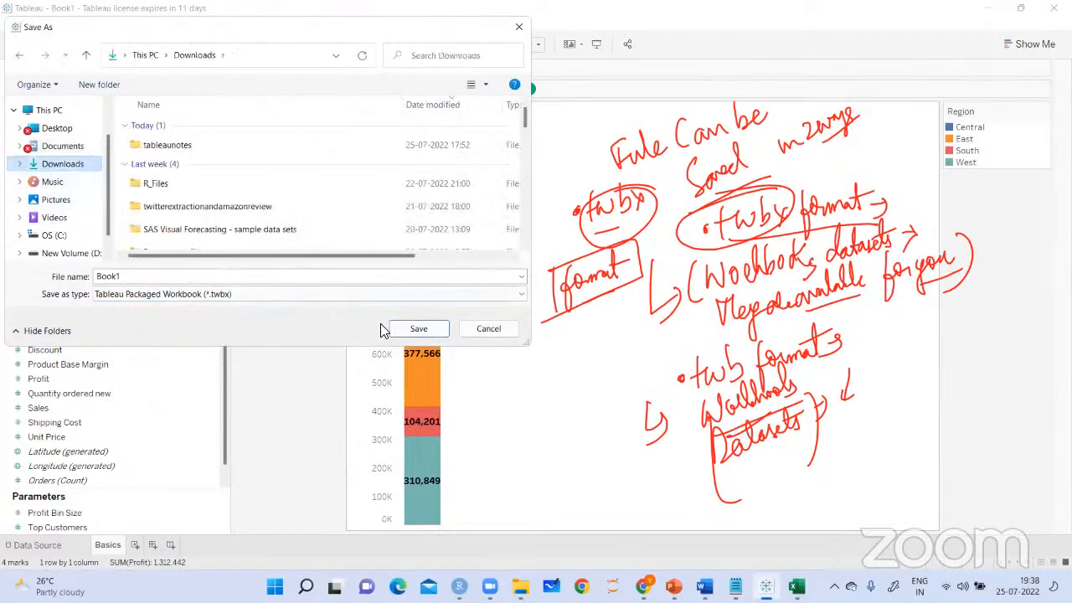
pyautogui.doubleClick(164, 278)
pyautogui.click(198, 282)
pyautogui.click(419, 328)
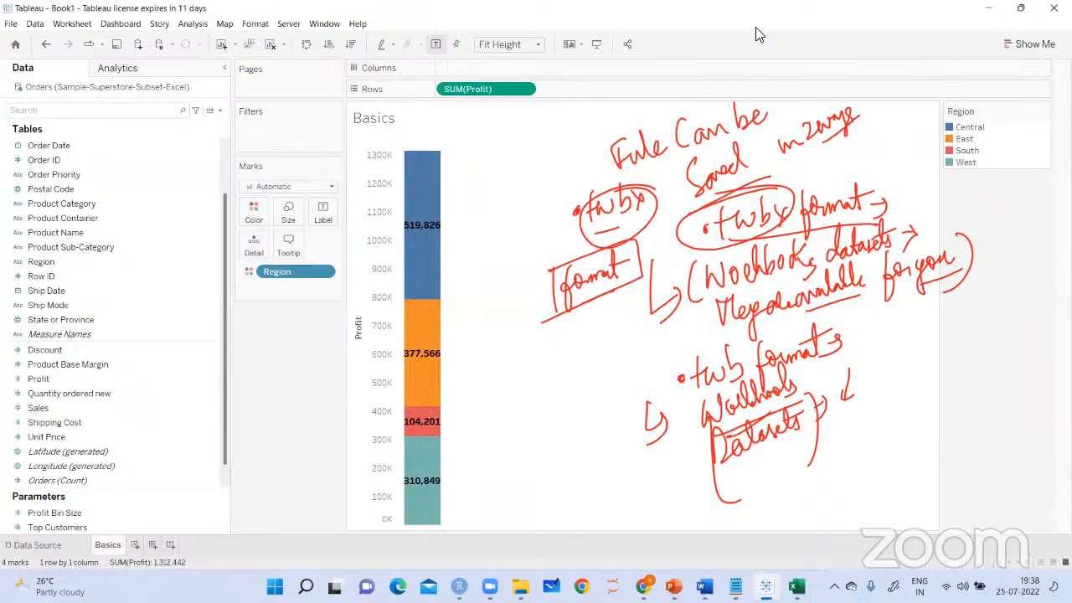
# Clear the red notes and print the active sheet to PDF, saving it as Book1 in the Downloads folder
pyautogui.click(582, 157)
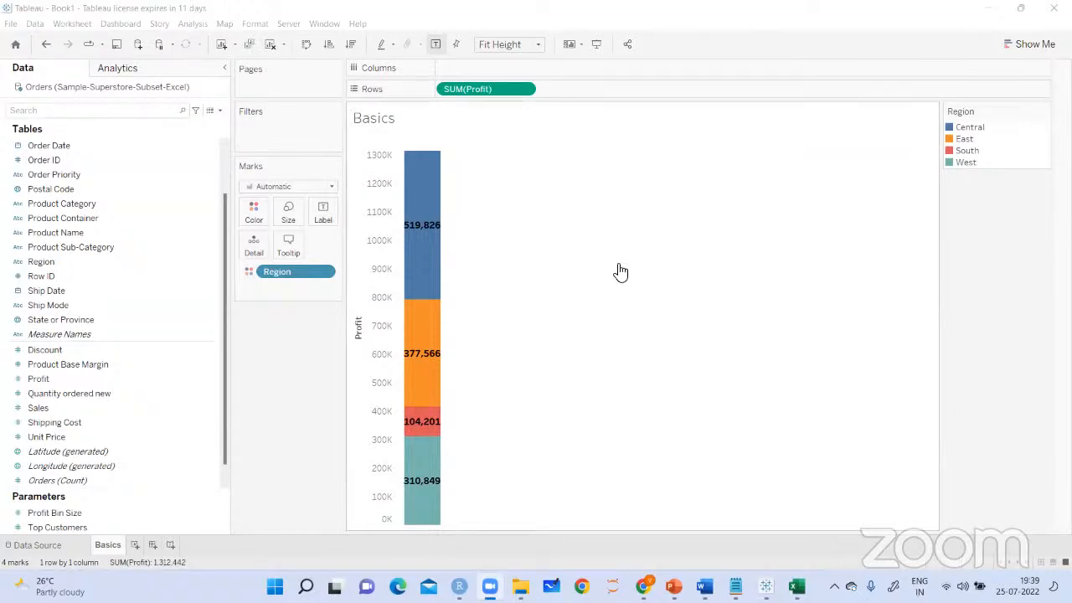
pyautogui.click(10, 25)
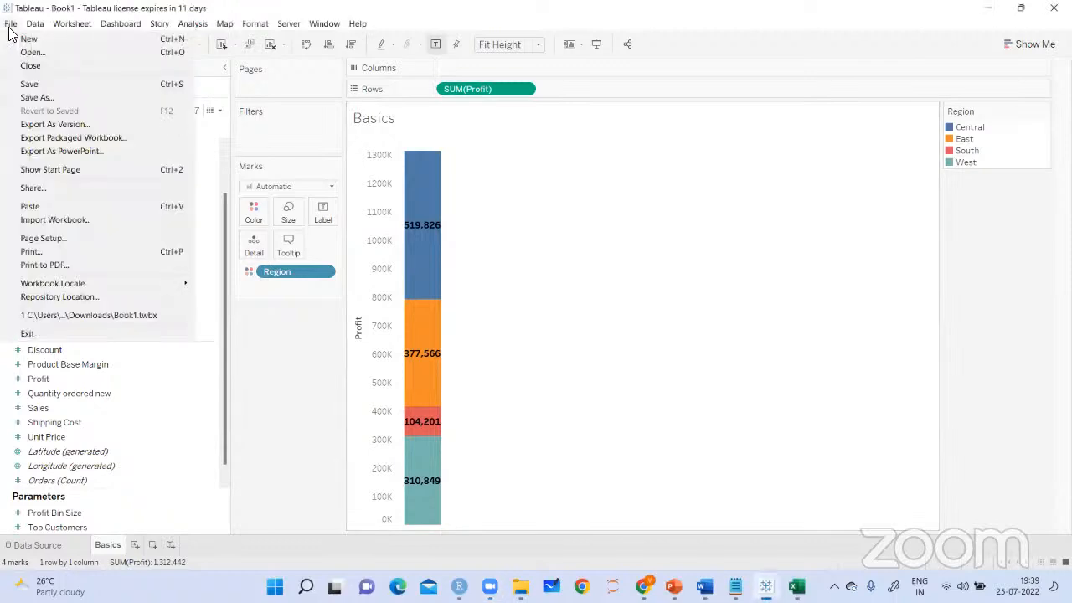
pyautogui.click(67, 266)
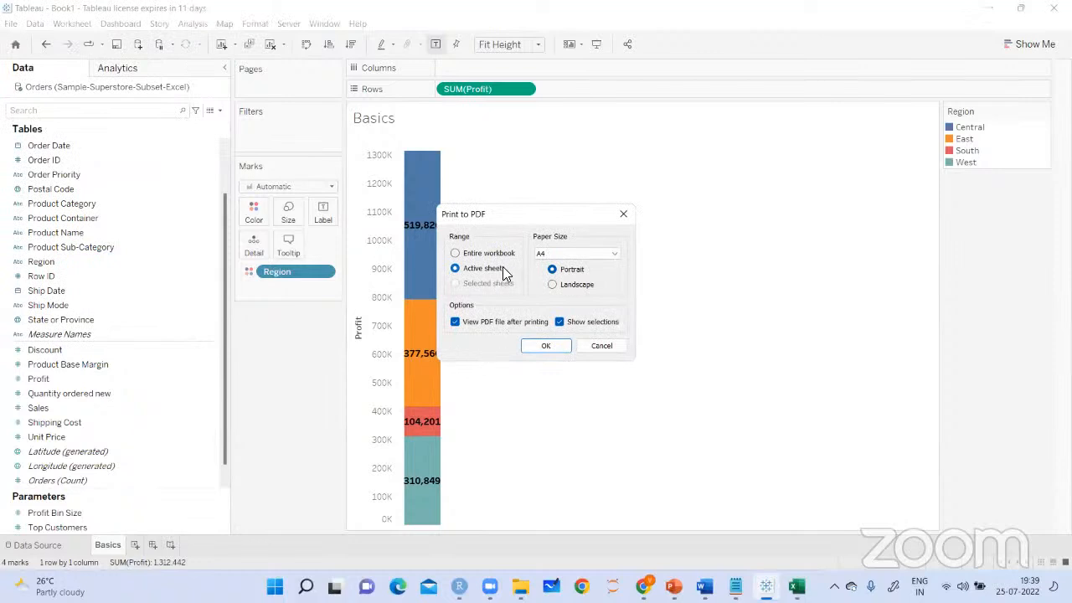
pyautogui.click(553, 346)
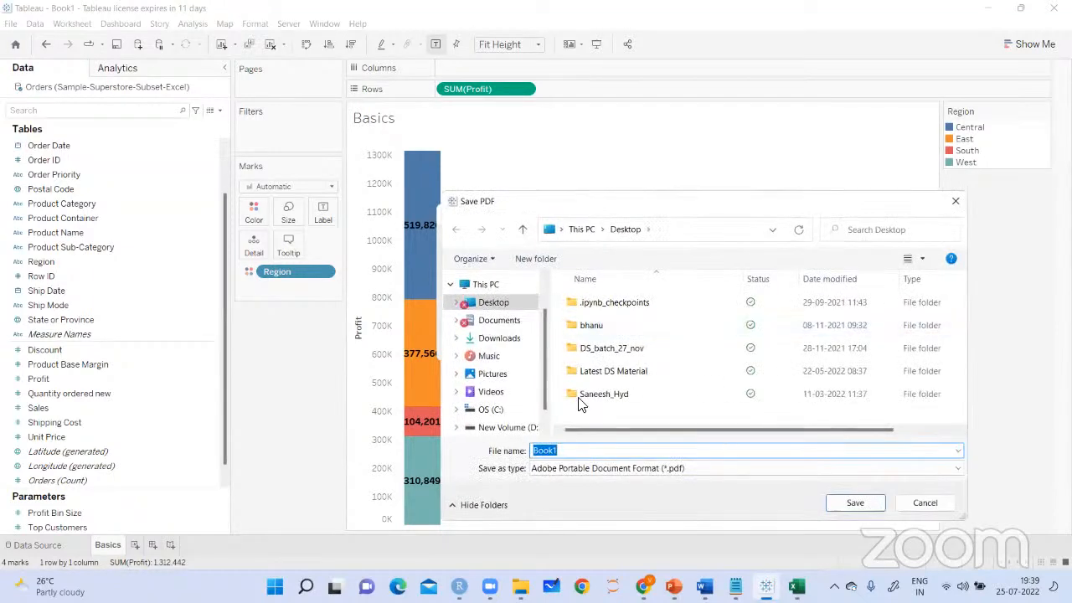
pyautogui.click(499, 337)
pyautogui.click(871, 503)
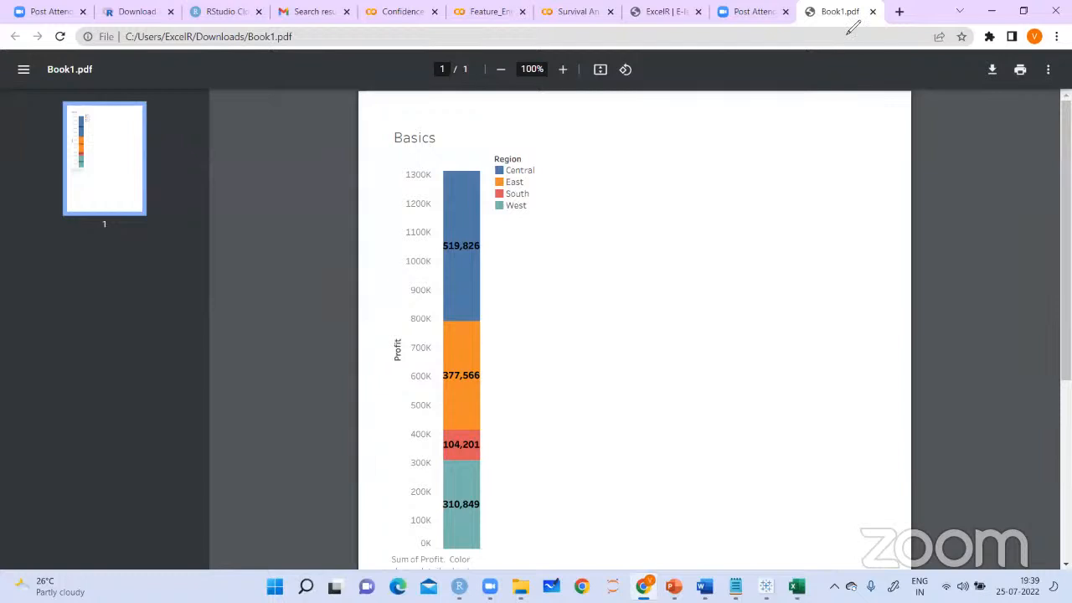
# Circle the Book1.pdf title and handwrite a boxed note beside the chart about saving the work in PDF form
pyautogui.moveTo(45, 82); pyautogui.dragTo(85, 102)
pyautogui.moveTo(522, 239)
pyautogui.mouseDown()
pyautogui.moveTo(552, 226)
pyautogui.moveTo(596, 237)
pyautogui.moveTo(594, 251)
pyautogui.moveTo(653, 206)
pyautogui.moveTo(682, 209)
pyautogui.moveTo(710, 172)
pyautogui.moveTo(757, 170)
pyautogui.moveTo(813, 131)
pyautogui.moveTo(828, 148)
pyautogui.moveTo(849, 143)
pyautogui.mouseUp()
pyautogui.moveTo(802, 208)
pyautogui.mouseDown()
pyautogui.moveTo(823, 212)
pyautogui.moveTo(825, 199)
pyautogui.moveTo(851, 201)
pyautogui.moveTo(854, 186)
pyautogui.moveTo(899, 175)
pyautogui.moveTo(789, 250)
pyautogui.mouseUp()
pyautogui.moveTo(714, 222); pyautogui.dragTo(794, 180)
pyautogui.moveTo(612, 264); pyautogui.dragTo(685, 236)
pyautogui.moveTo(587, 208); pyautogui.dragTo(591, 276)
pyautogui.moveTo(577, 230)
pyautogui.mouseDown()
pyautogui.moveTo(911, 121)
pyautogui.moveTo(871, 219)
pyautogui.mouseUp()
pyautogui.moveTo(590, 295)
pyautogui.mouseDown()
pyautogui.moveTo(741, 217)
pyautogui.moveTo(821, 219)
pyautogui.mouseUp()
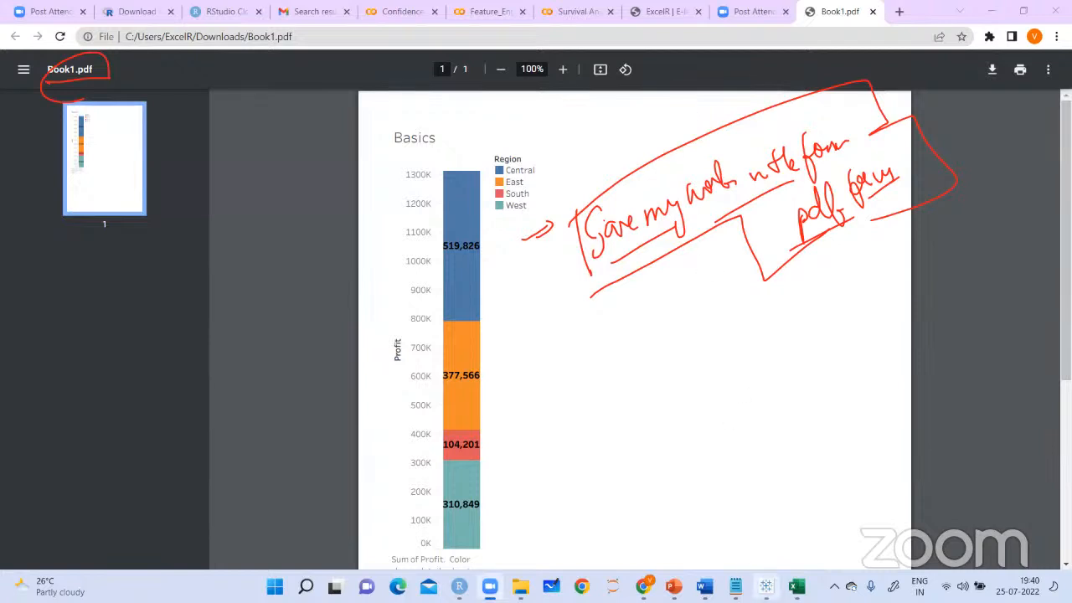
# Return to Tableau, clear the red notes and bring up the available file commands
pyautogui.hotkey('alt', 'Tab')
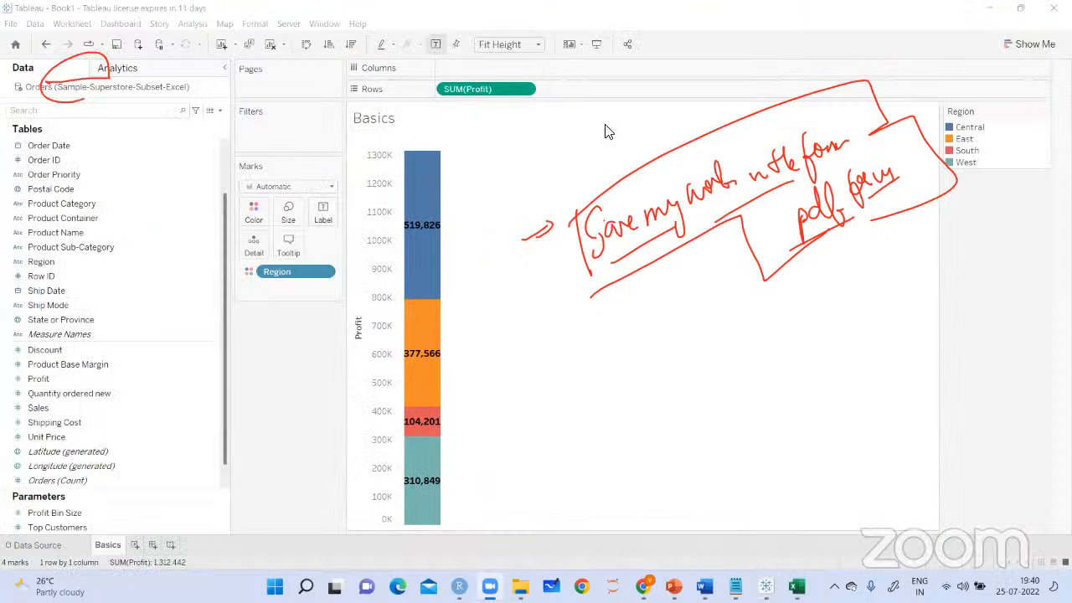
pyautogui.click(606, 126)
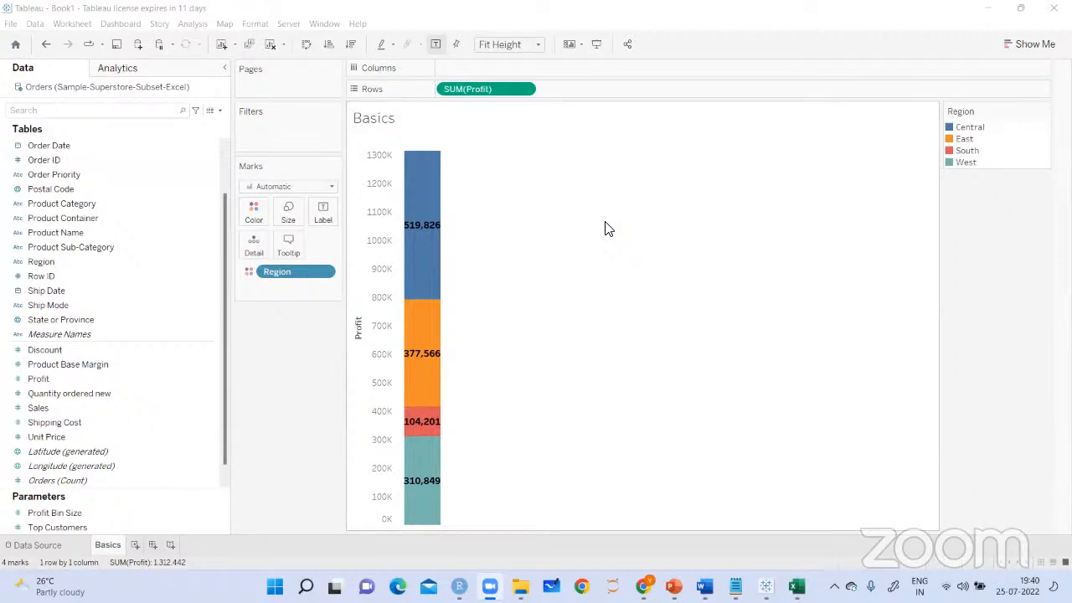
pyautogui.click(11, 25)
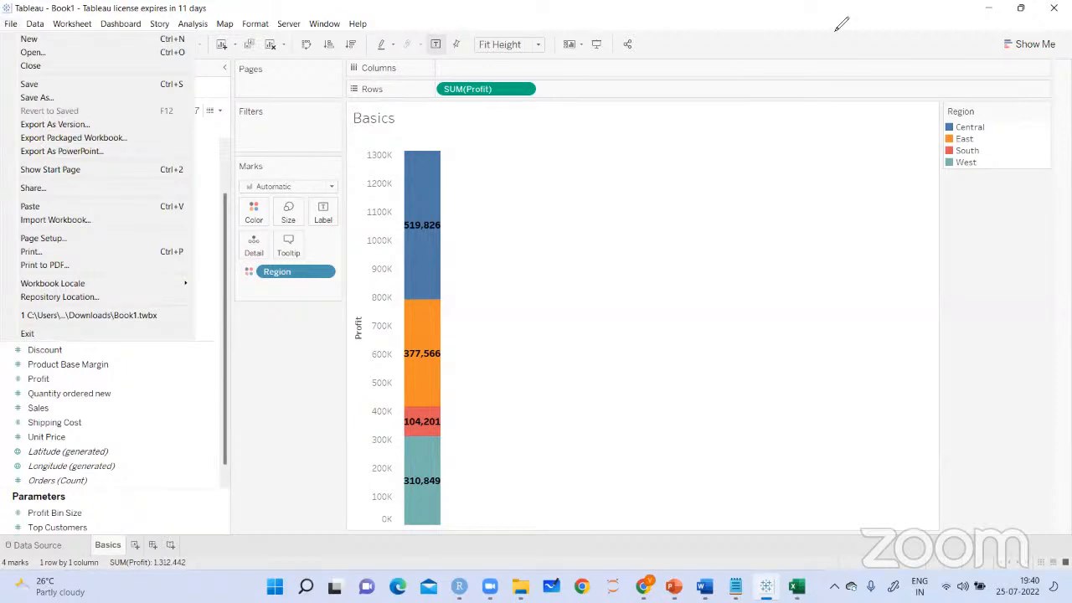
# Handwrite "Tableau desktop", "Tableau student version" and a circled "Tableau public" beside the Profit bar
pyautogui.click(498, 142)
pyautogui.moveTo(489, 156)
pyautogui.mouseDown()
pyautogui.moveTo(511, 155)
pyautogui.moveTo(497, 186)
pyautogui.mouseUp()
pyautogui.moveTo(533, 143)
pyautogui.mouseDown()
pyautogui.moveTo(544, 137)
pyautogui.moveTo(546, 158)
pyautogui.moveTo(589, 137)
pyautogui.moveTo(602, 159)
pyautogui.moveTo(621, 153)
pyautogui.mouseUp()
pyautogui.moveTo(535, 192); pyautogui.dragTo(624, 168)
pyautogui.moveTo(659, 134)
pyautogui.mouseDown()
pyautogui.moveTo(647, 149)
pyautogui.moveTo(670, 147)
pyautogui.moveTo(685, 108)
pyautogui.moveTo(725, 118)
pyautogui.moveTo(541, 223)
pyautogui.moveTo(534, 239)
pyautogui.moveTo(582, 209)
pyautogui.moveTo(636, 201)
pyautogui.moveTo(657, 170)
pyautogui.moveTo(675, 178)
pyautogui.moveTo(766, 142)
pyautogui.moveTo(618, 263)
pyautogui.moveTo(654, 260)
pyautogui.moveTo(662, 228)
pyautogui.moveTo(666, 252)
pyautogui.moveTo(734, 209)
pyautogui.moveTo(716, 247)
pyautogui.moveTo(687, 270)
pyautogui.moveTo(605, 289)
pyautogui.mouseUp()
pyautogui.moveTo(754, 191)
pyautogui.mouseDown()
pyautogui.moveTo(708, 276)
pyautogui.moveTo(780, 214)
pyautogui.mouseUp()
pyautogui.moveTo(817, 178)
pyautogui.mouseDown()
pyautogui.moveTo(794, 205)
pyautogui.moveTo(814, 201)
pyautogui.mouseUp()
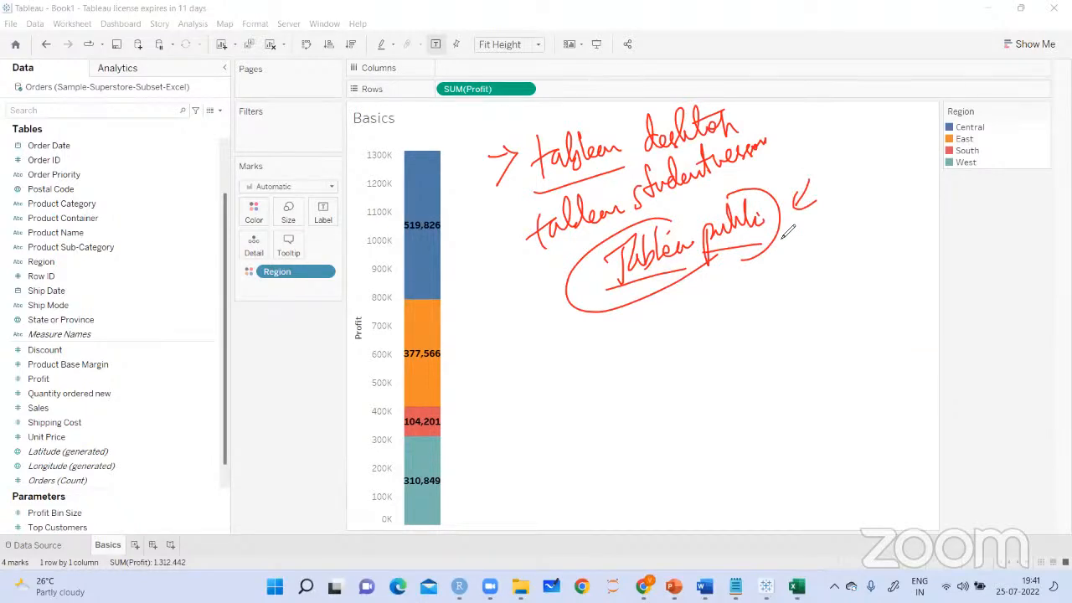
# Add a bracketed handwritten note about publishing on a Tableau account under "Tableau public"
pyautogui.moveTo(760, 270)
pyautogui.mouseDown()
pyautogui.moveTo(847, 243)
pyautogui.moveTo(846, 275)
pyautogui.moveTo(862, 238)
pyautogui.moveTo(938, 242)
pyautogui.mouseUp()
pyautogui.moveTo(805, 302)
pyautogui.mouseDown()
pyautogui.moveTo(798, 329)
pyautogui.moveTo(871, 283)
pyautogui.mouseUp()
pyautogui.moveTo(796, 340); pyautogui.dragTo(882, 323)
pyautogui.moveTo(742, 263); pyautogui.dragTo(787, 334)
pyautogui.moveTo(918, 201); pyautogui.dragTo(925, 266)
pyautogui.moveTo(821, 261); pyautogui.dragTo(837, 272)
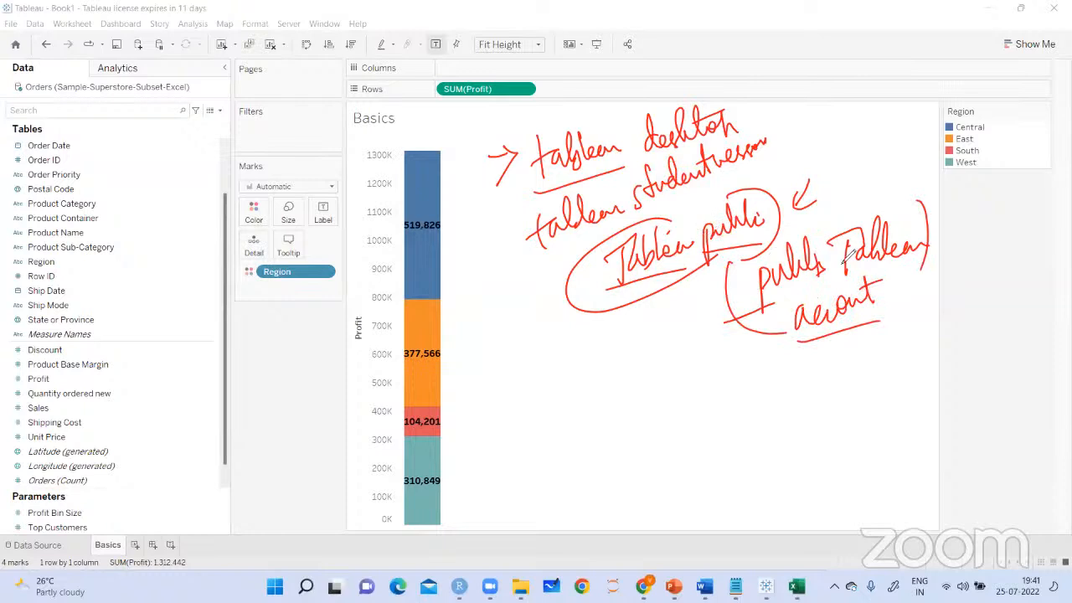
pyautogui.moveTo(833, 270); pyautogui.dragTo(851, 251)
pyautogui.moveTo(747, 335)
pyautogui.mouseDown()
pyautogui.moveTo(754, 345)
pyautogui.moveTo(784, 338)
pyautogui.mouseUp()
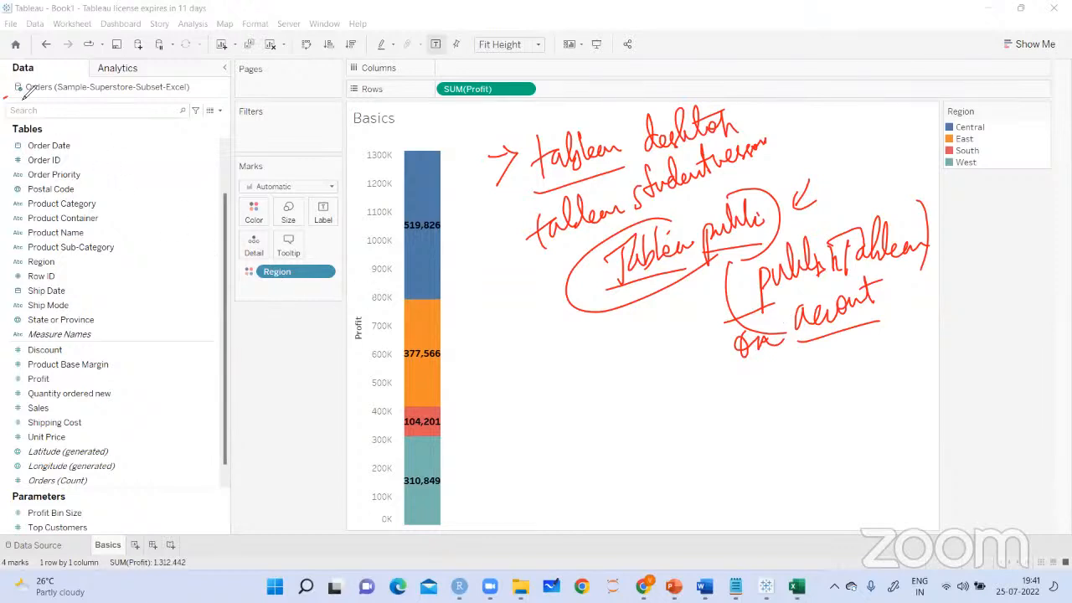
# Mark the blue tick, the data source name and the View Data icon, and handwrite "blue tick" pointing to "datasource"
pyautogui.moveTo(83, 146)
pyautogui.mouseDown()
pyautogui.moveTo(23, 90)
pyautogui.moveTo(45, 99)
pyautogui.moveTo(32, 80)
pyautogui.mouseUp()
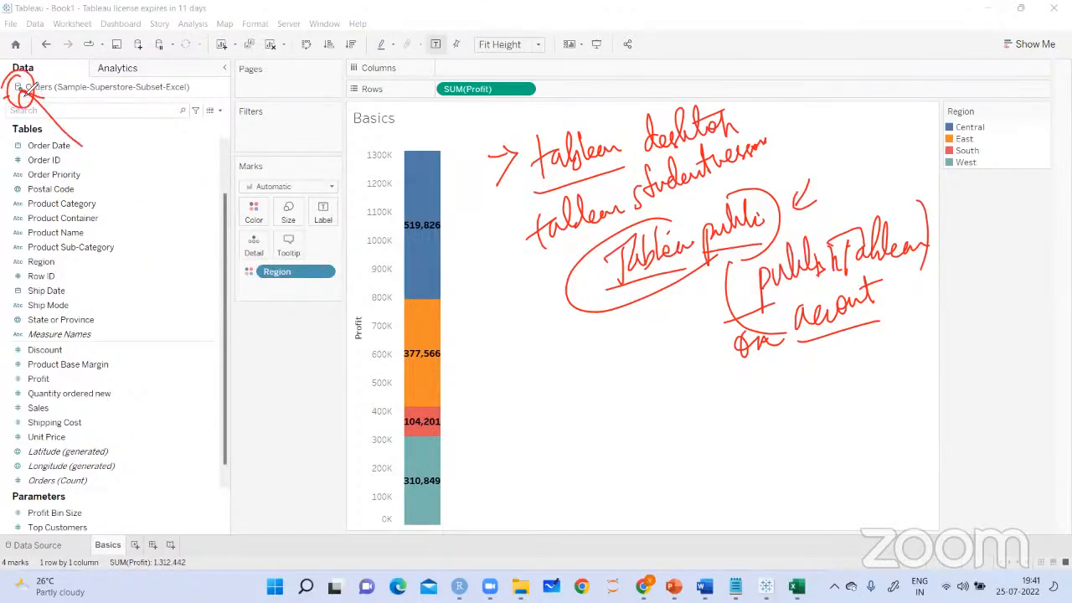
pyautogui.moveTo(524, 321)
pyautogui.mouseDown()
pyautogui.moveTo(578, 343)
pyautogui.moveTo(640, 344)
pyautogui.moveTo(494, 369)
pyautogui.moveTo(618, 392)
pyautogui.moveTo(591, 418)
pyautogui.mouseUp()
pyautogui.moveTo(658, 389)
pyautogui.mouseDown()
pyautogui.moveTo(653, 368)
pyautogui.moveTo(674, 402)
pyautogui.moveTo(680, 387)
pyautogui.moveTo(682, 402)
pyautogui.moveTo(710, 383)
pyautogui.moveTo(759, 394)
pyautogui.moveTo(756, 383)
pyautogui.mouseUp()
pyautogui.moveTo(630, 429); pyautogui.dragTo(738, 415)
pyautogui.moveTo(57, 98)
pyautogui.mouseDown()
pyautogui.moveTo(85, 95)
pyautogui.moveTo(53, 80)
pyautogui.moveTo(101, 101)
pyautogui.moveTo(146, 174)
pyautogui.mouseUp()
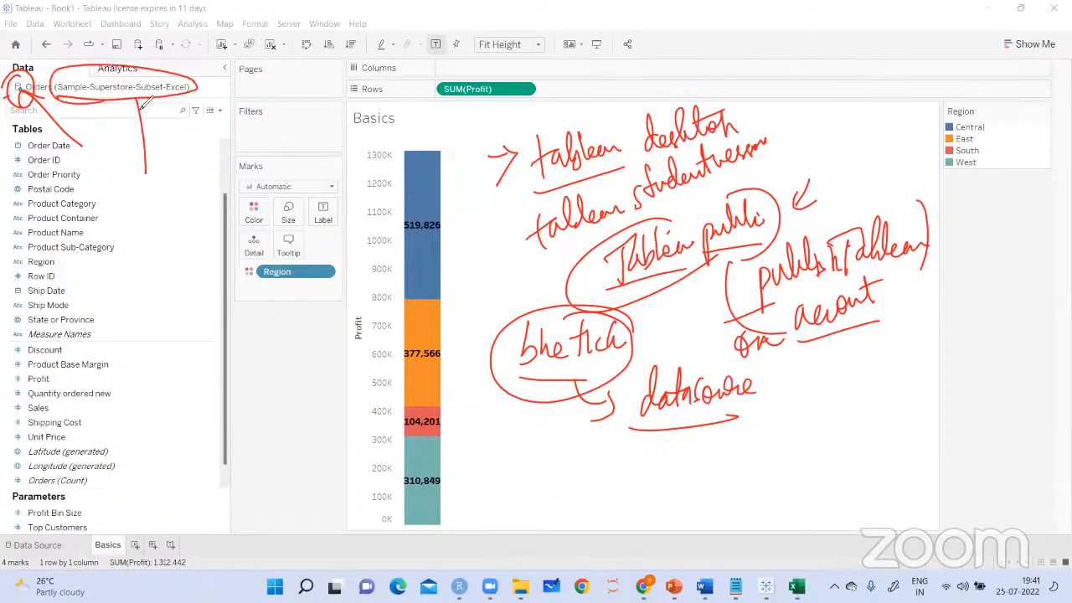
pyautogui.moveTo(122, 110); pyautogui.dragTo(171, 114)
pyautogui.moveTo(392, 203); pyautogui.dragTo(501, 123)
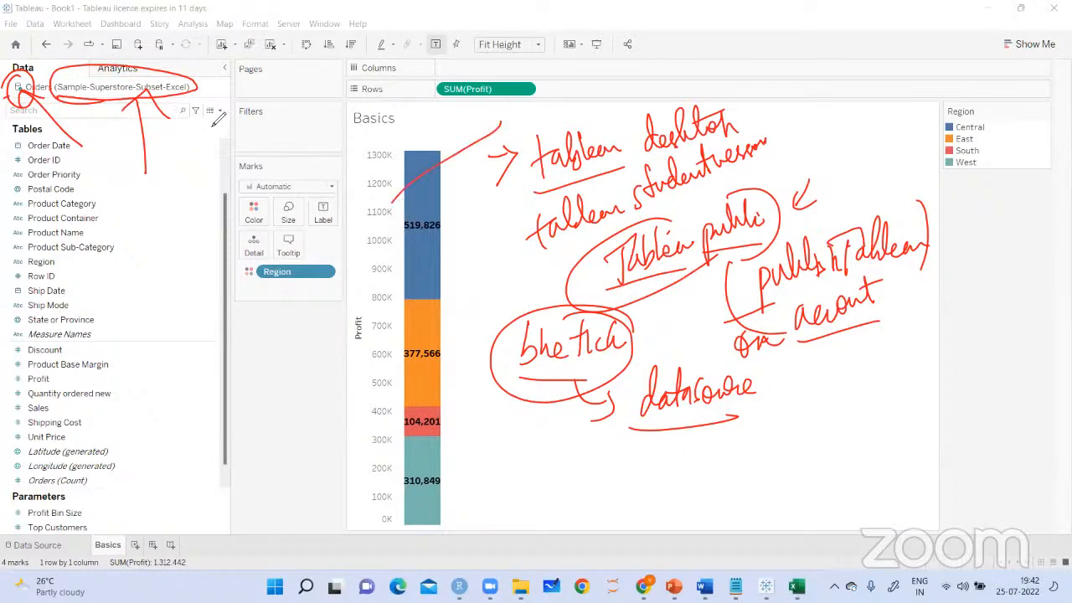
pyautogui.moveTo(211, 122)
pyautogui.mouseDown()
pyautogui.moveTo(207, 151)
pyautogui.moveTo(217, 124)
pyautogui.moveTo(206, 99)
pyautogui.mouseUp()
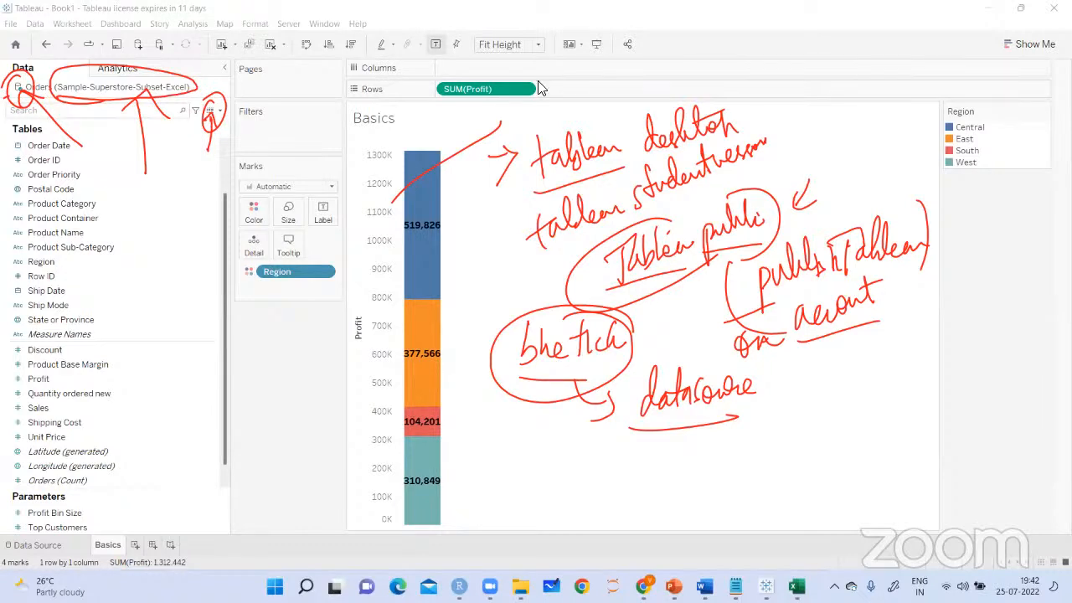
# View the underlying Orders data rows of the Sample-Superstore-Subset-Excel source, then close the data view
pyautogui.click(209, 116)
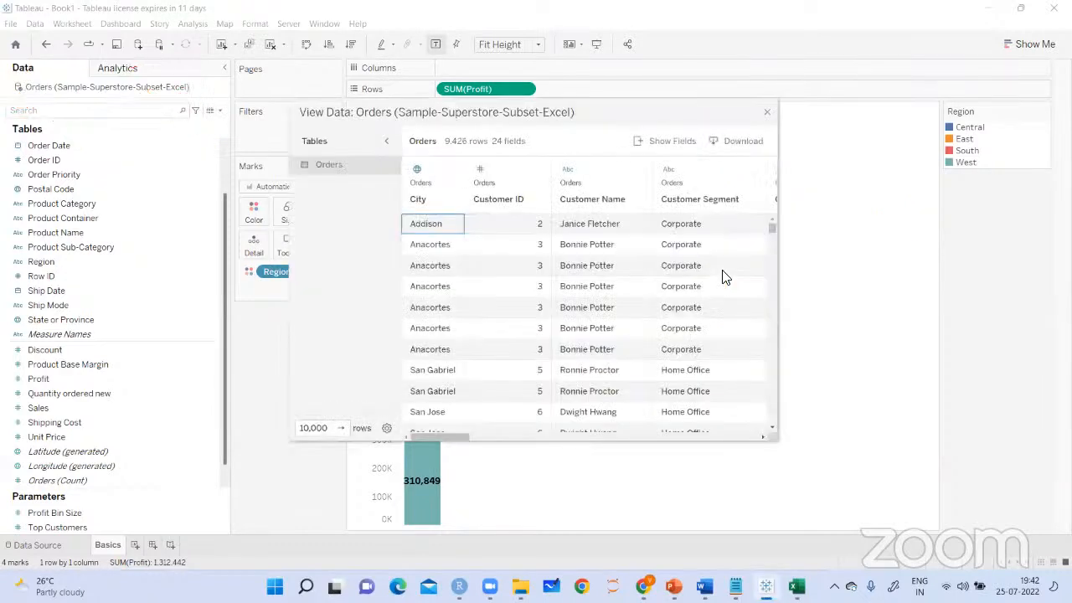
pyautogui.moveTo(449, 440)
pyautogui.mouseDown()
pyautogui.moveTo(722, 439)
pyautogui.moveTo(441, 431)
pyautogui.mouseUp()
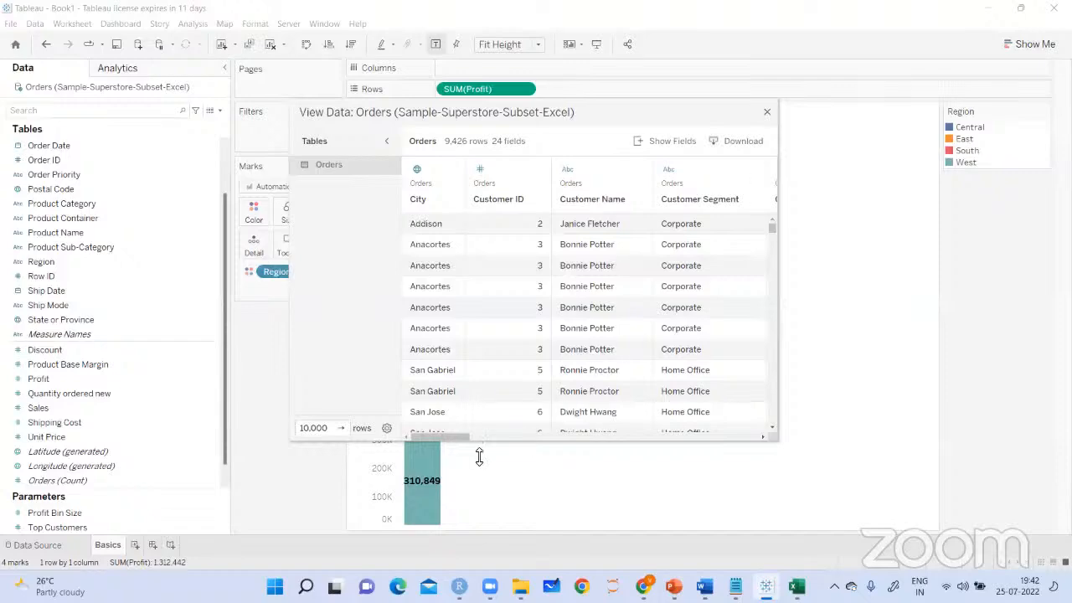
pyautogui.moveTo(478, 443); pyautogui.dragTo(411, 426)
pyautogui.click(767, 112)
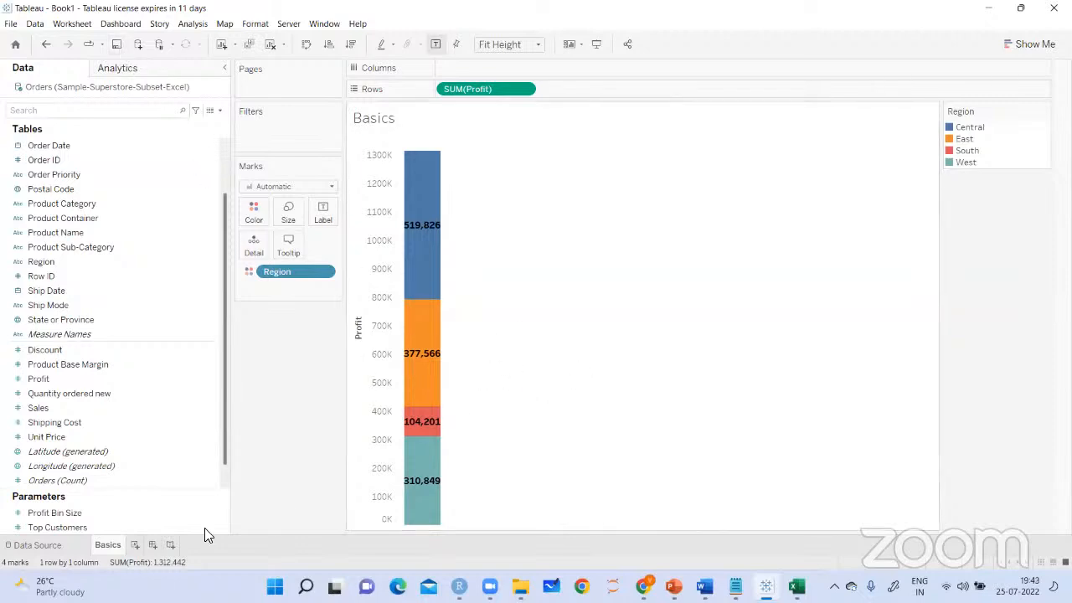
# Add a new blank worksheet to the workbook after the Basics sheet
pyautogui.click(134, 545)
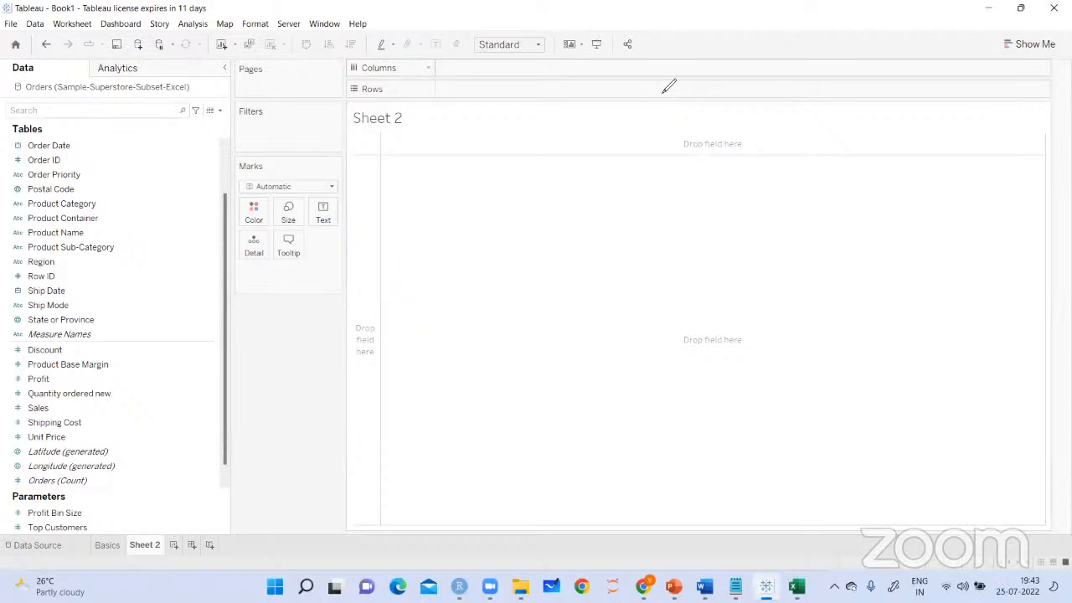
# Point an arrow at the Sheet 2 tab, handwrite "new worksheet added for us", and clear the markings
pyautogui.moveTo(199, 500); pyautogui.dragTo(151, 546)
pyautogui.moveTo(177, 505); pyautogui.dragTo(160, 531)
pyautogui.moveTo(232, 501); pyautogui.dragTo(275, 482)
pyautogui.moveTo(302, 463)
pyautogui.mouseDown()
pyautogui.moveTo(330, 470)
pyautogui.moveTo(370, 442)
pyautogui.moveTo(373, 418)
pyautogui.moveTo(428, 419)
pyautogui.moveTo(423, 450)
pyautogui.moveTo(377, 403)
pyautogui.moveTo(425, 419)
pyautogui.moveTo(503, 396)
pyautogui.moveTo(512, 381)
pyautogui.moveTo(494, 431)
pyautogui.mouseUp()
pyautogui.moveTo(539, 386)
pyautogui.mouseDown()
pyautogui.moveTo(541, 407)
pyautogui.moveTo(575, 381)
pyautogui.moveTo(578, 410)
pyautogui.moveTo(626, 388)
pyautogui.moveTo(578, 360)
pyautogui.mouseUp()
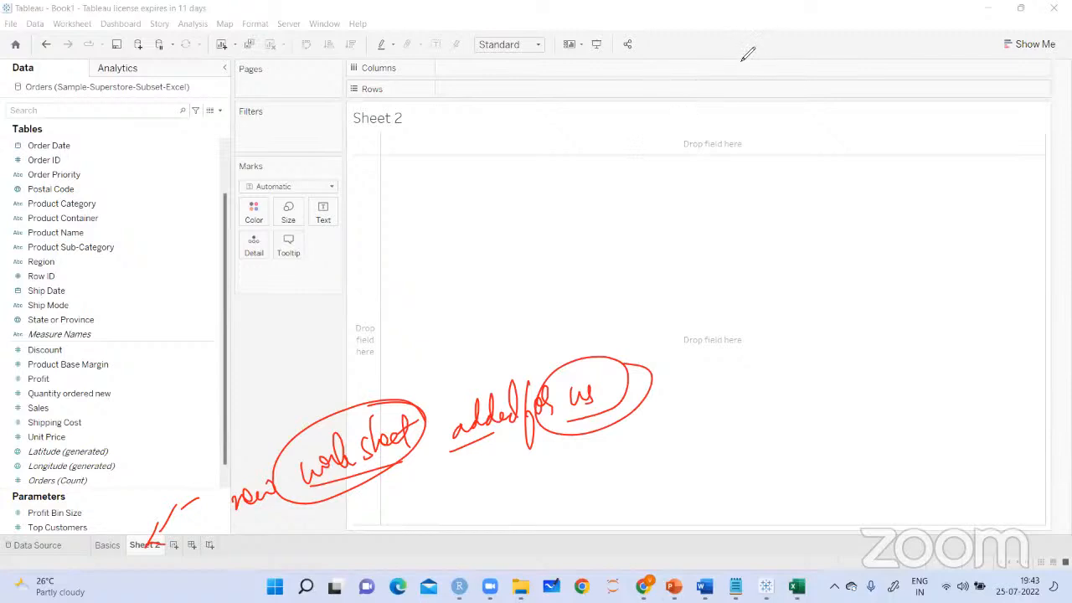
pyautogui.click(611, 131)
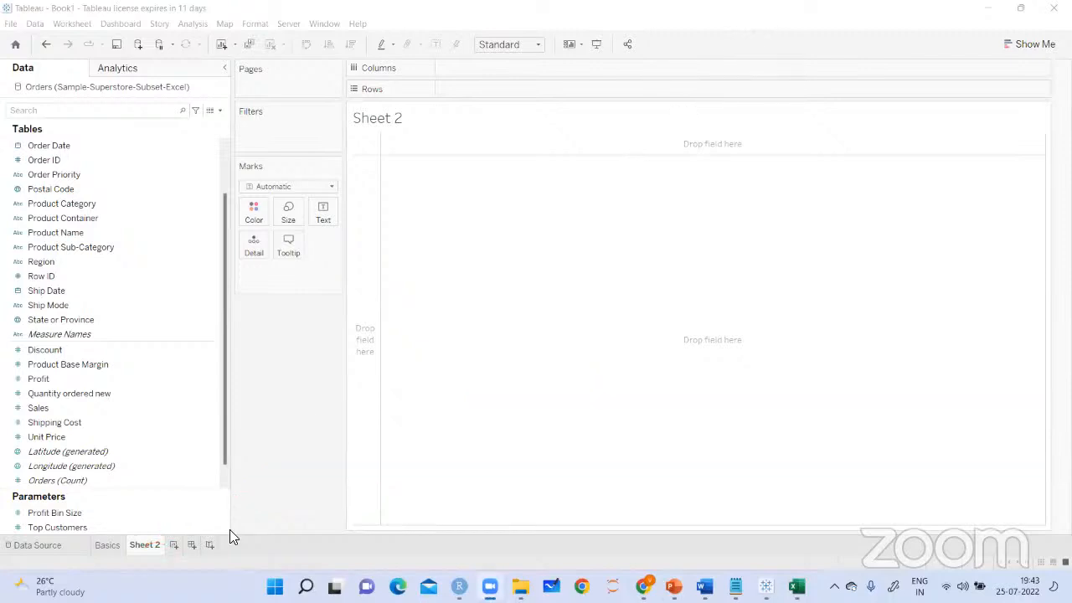
# Delete the blank Sheet 2 worksheet from the workbook
pyautogui.rightClick(156, 544)
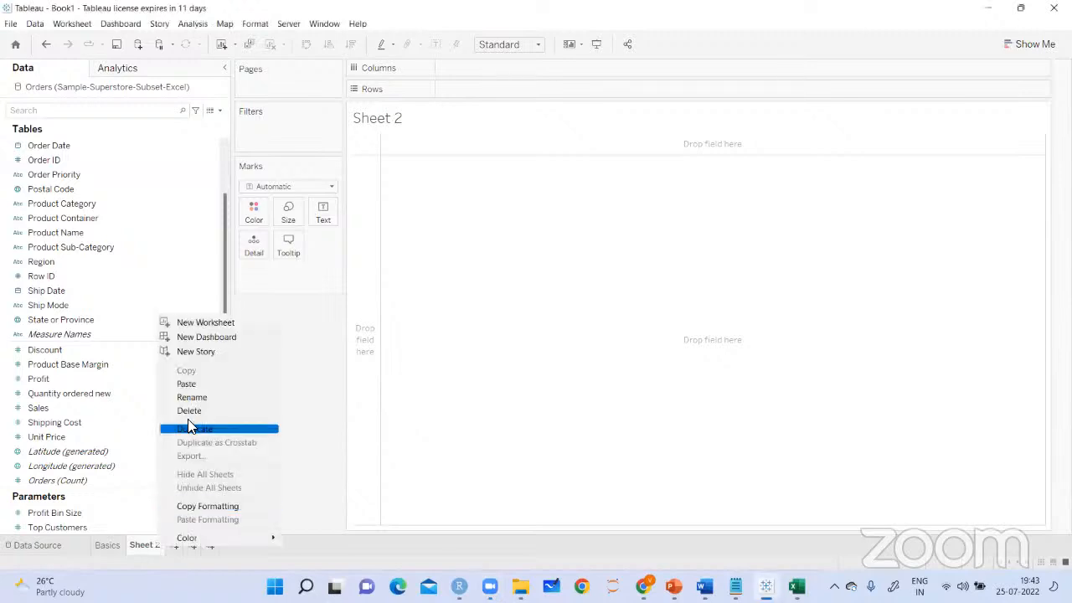
pyautogui.click(203, 420)
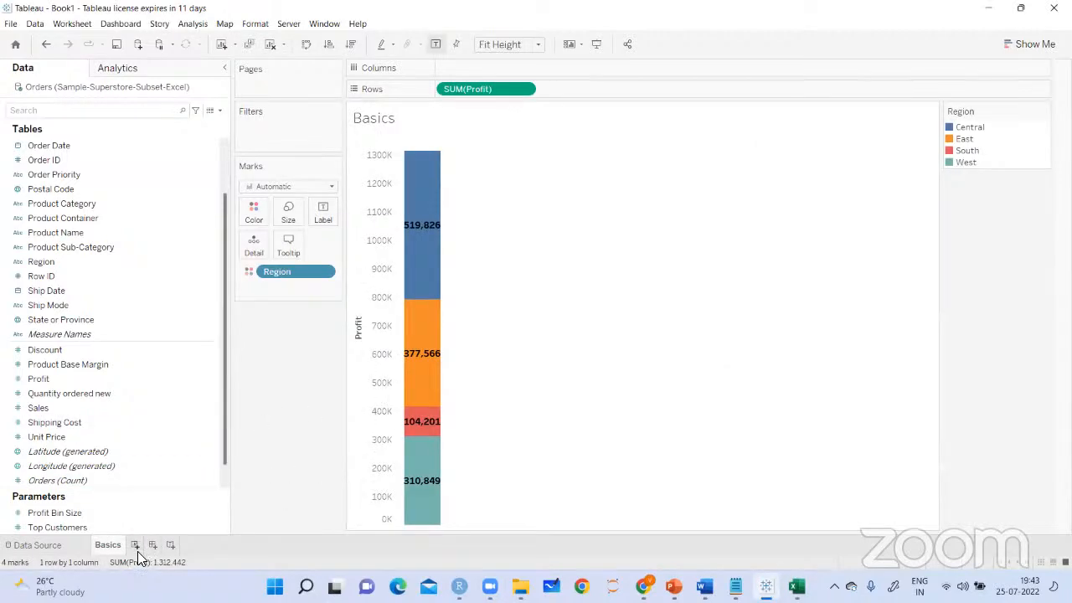
pyautogui.click(133, 318)
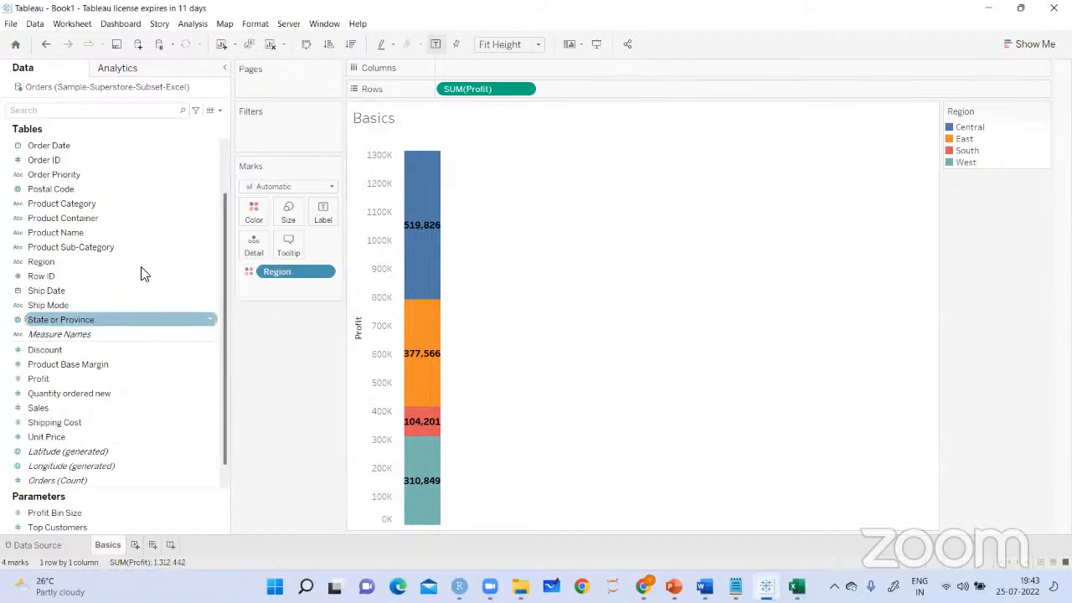
# View the full list of server connectors for a new data source, then dismiss it without connecting
pyautogui.click(140, 47)
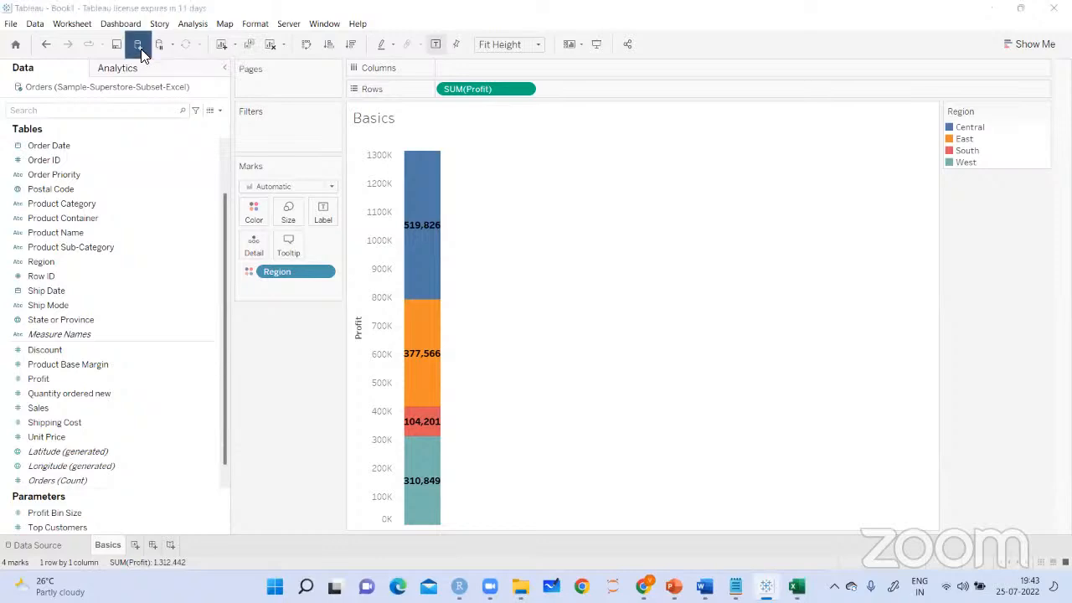
pyautogui.click(164, 383)
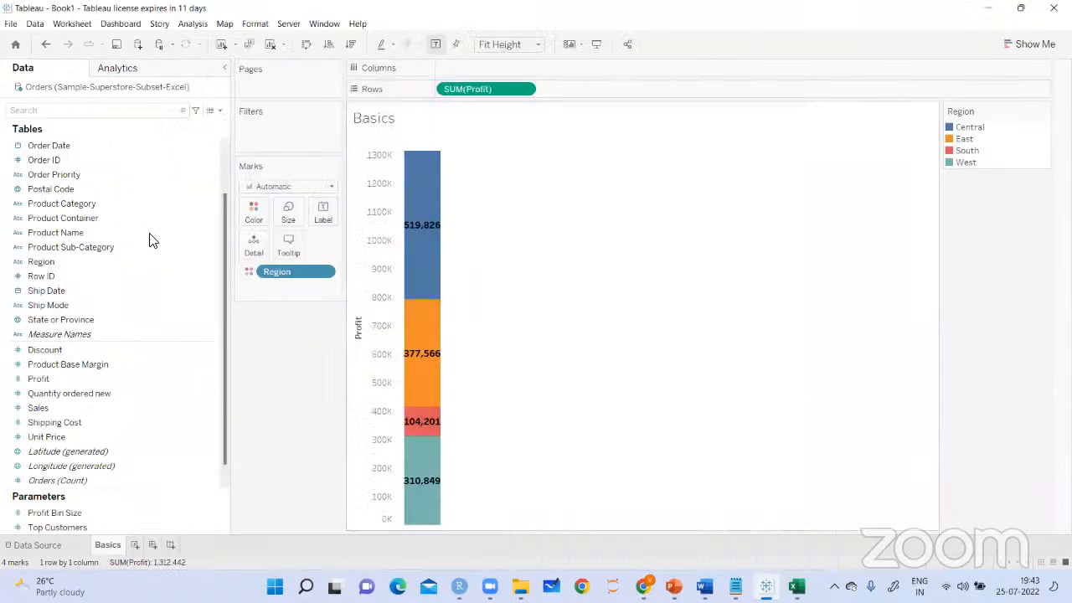
pyautogui.click(1023, 338)
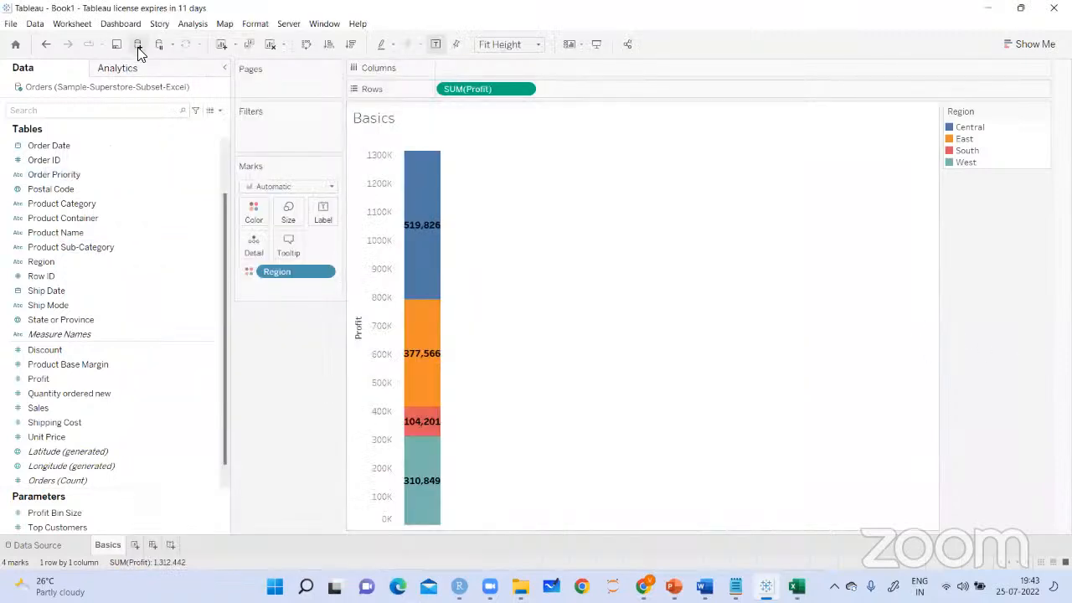
# Add three blank worksheets after the Basics sheet and go back to Sheet 2
pyautogui.click(134, 545)
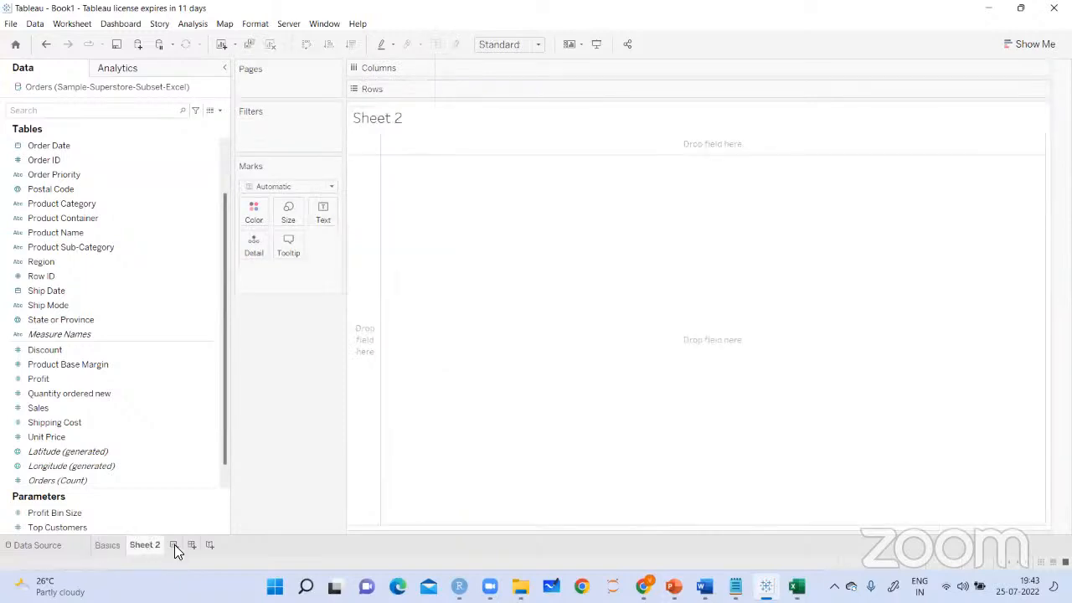
pyautogui.click(175, 545)
pyautogui.click(207, 546)
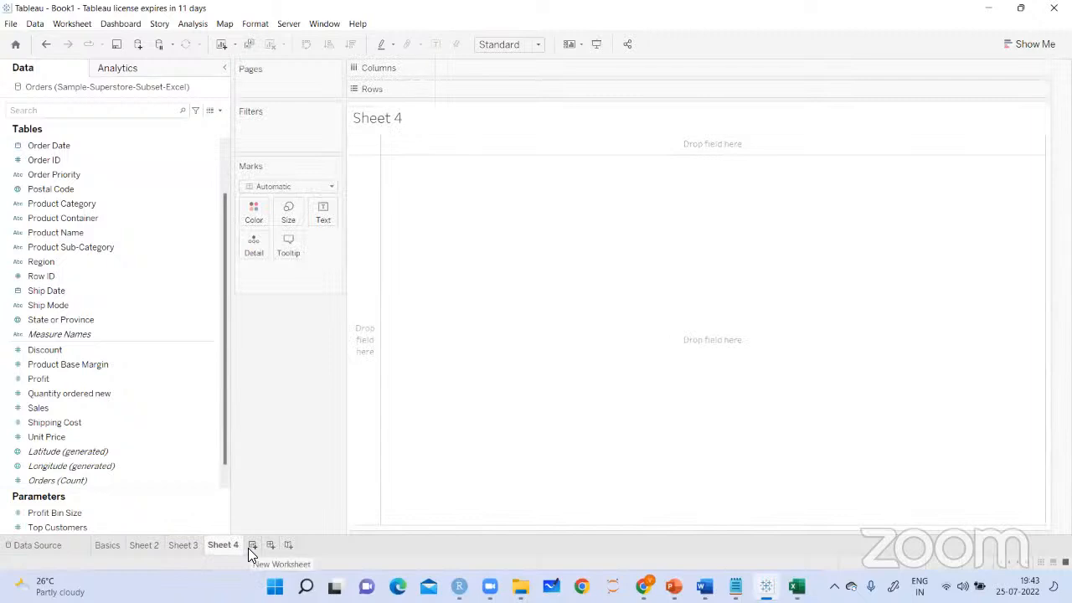
pyautogui.click(184, 546)
pyautogui.click(159, 545)
pyautogui.moveTo(149, 543)
pyautogui.mouseDown()
pyautogui.moveTo(211, 544)
pyautogui.moveTo(153, 539)
pyautogui.mouseUp()
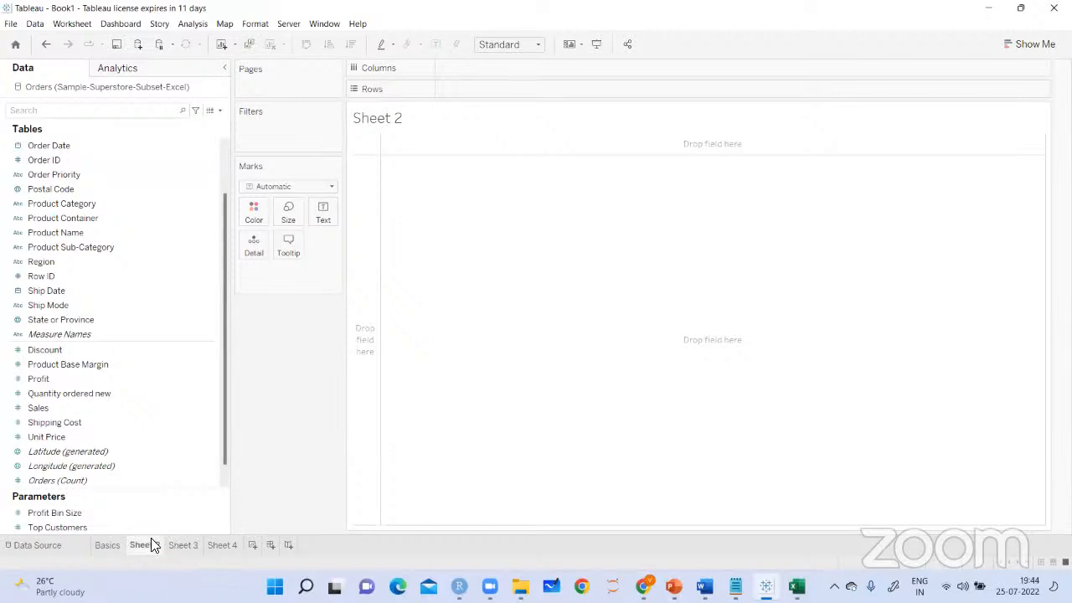
# Delete the blank worksheets Sheet 2, Sheet 4 and Sheet 3, keeping only the Basics sheet
pyautogui.rightClick(150, 540)
pyautogui.click(198, 390)
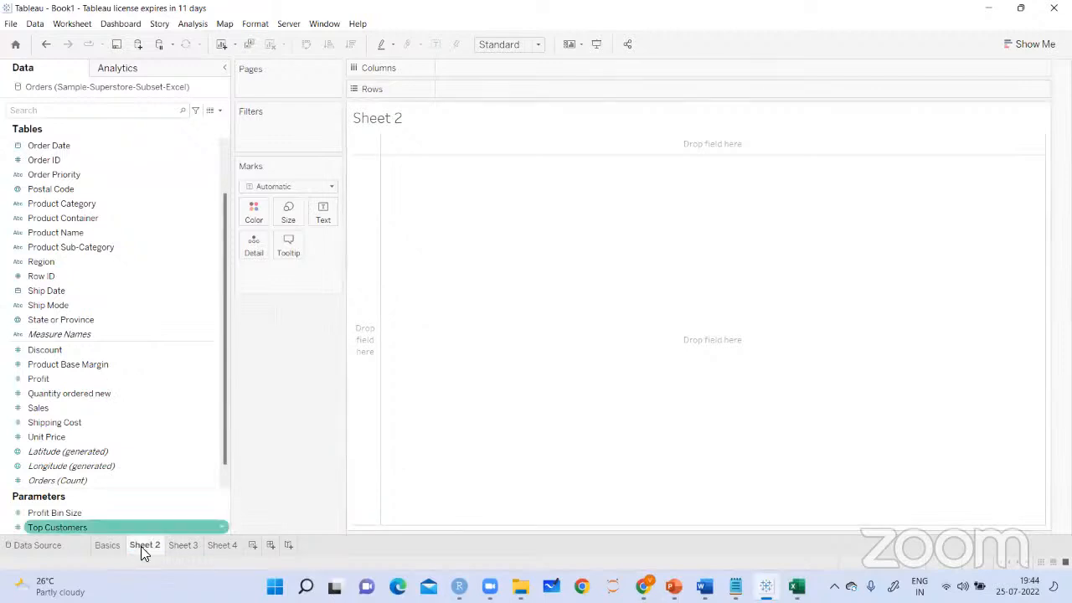
pyautogui.rightClick(144, 545)
pyautogui.click(173, 412)
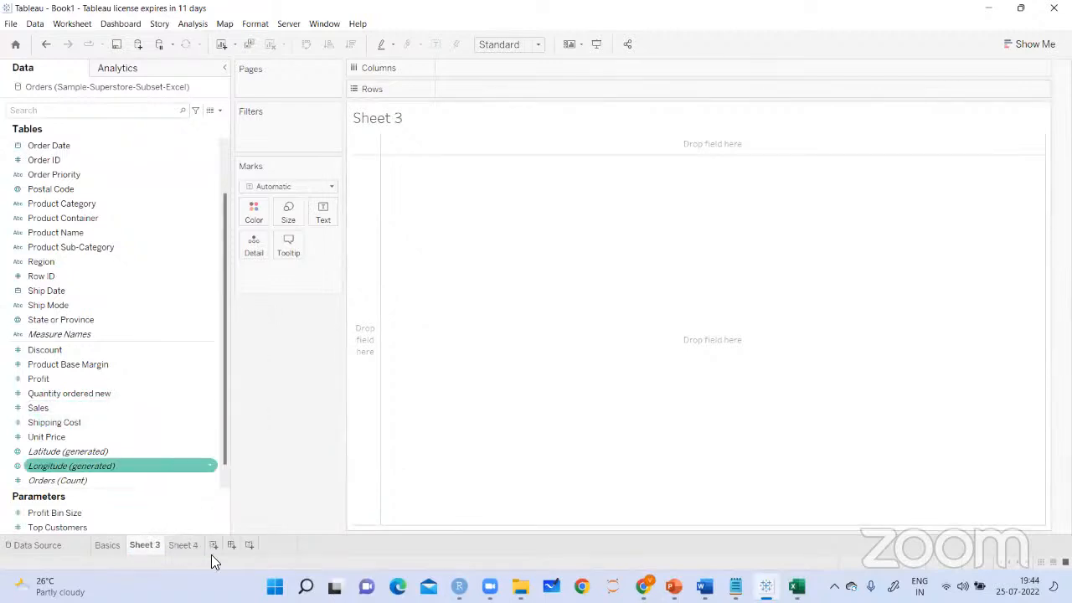
pyautogui.rightClick(190, 546)
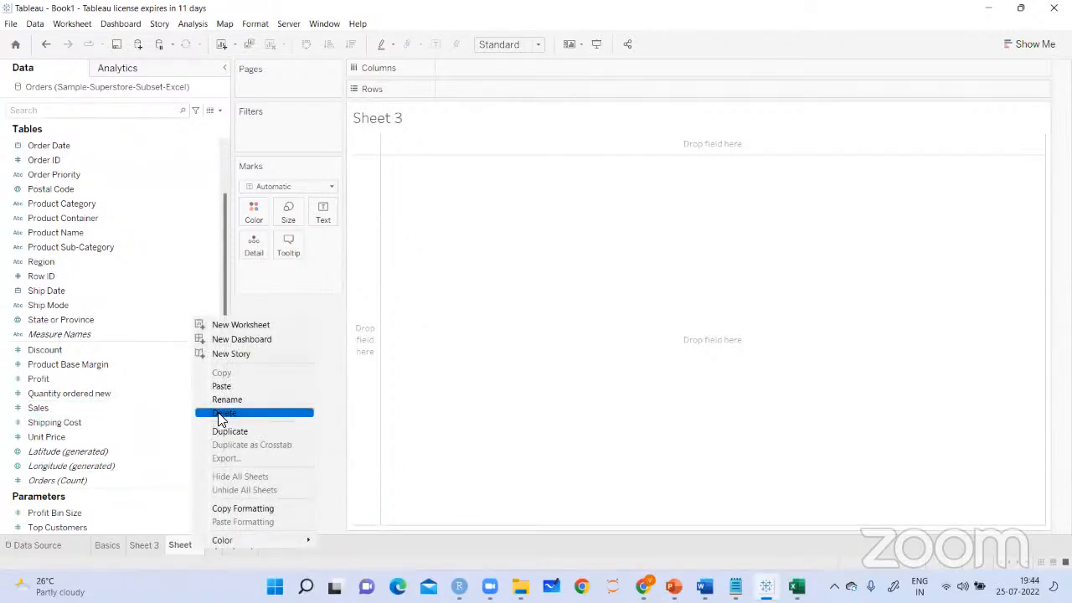
pyautogui.click(219, 412)
pyautogui.rightClick(155, 543)
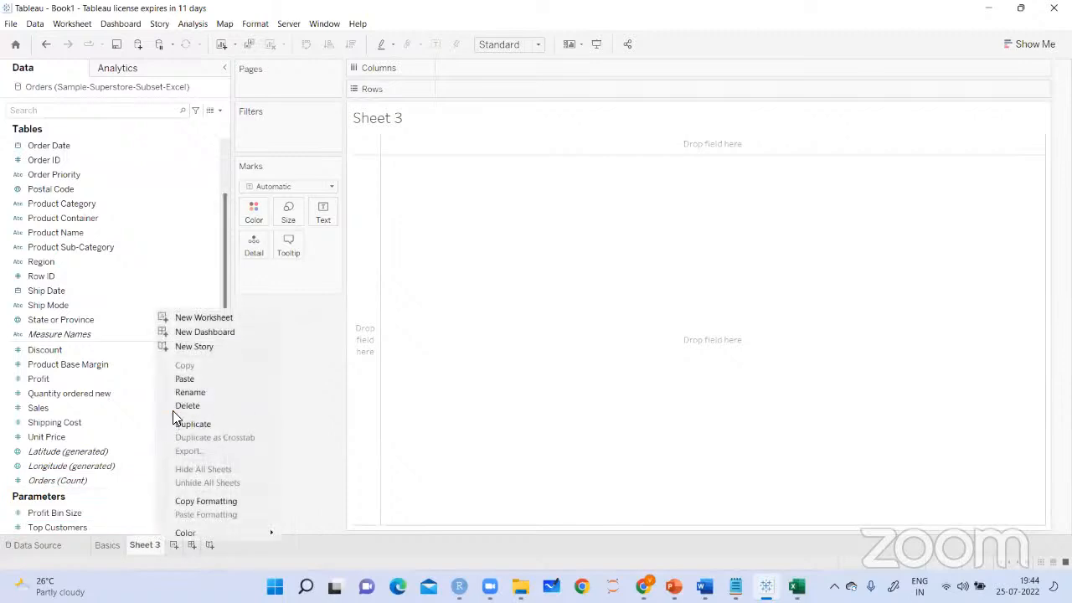
pyautogui.click(173, 407)
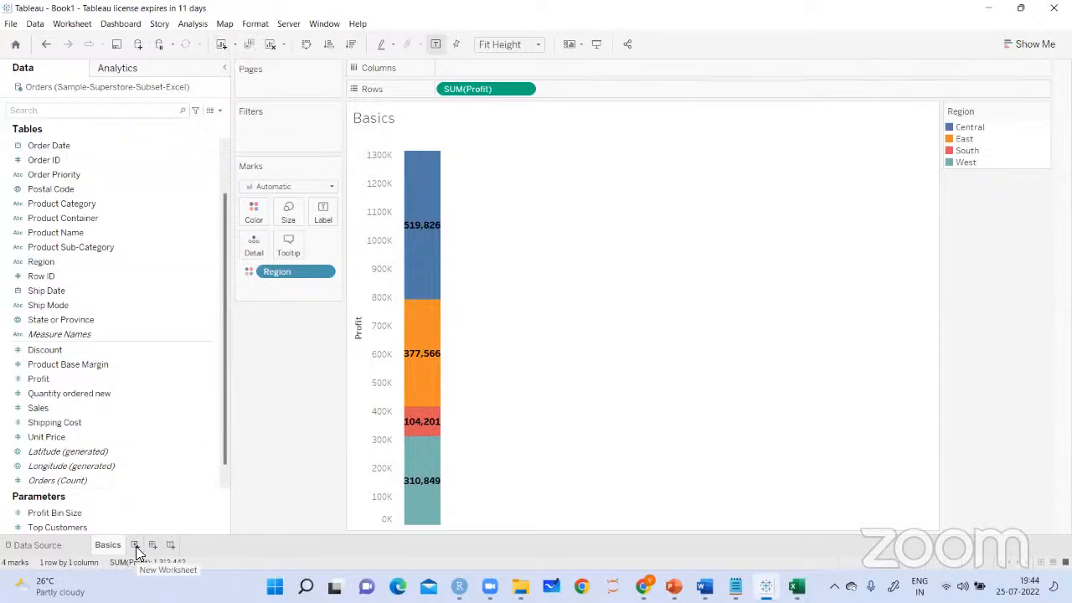
# Clear the Basics (2) copy of the Profit chart and delete that worksheet
pyautogui.click(225, 49)
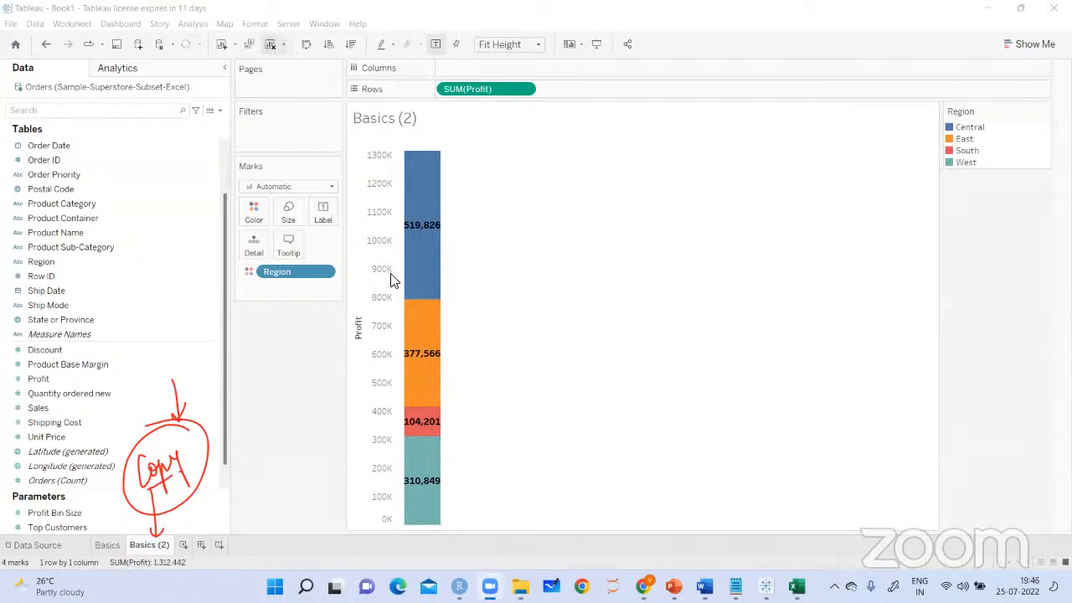
pyautogui.click(270, 44)
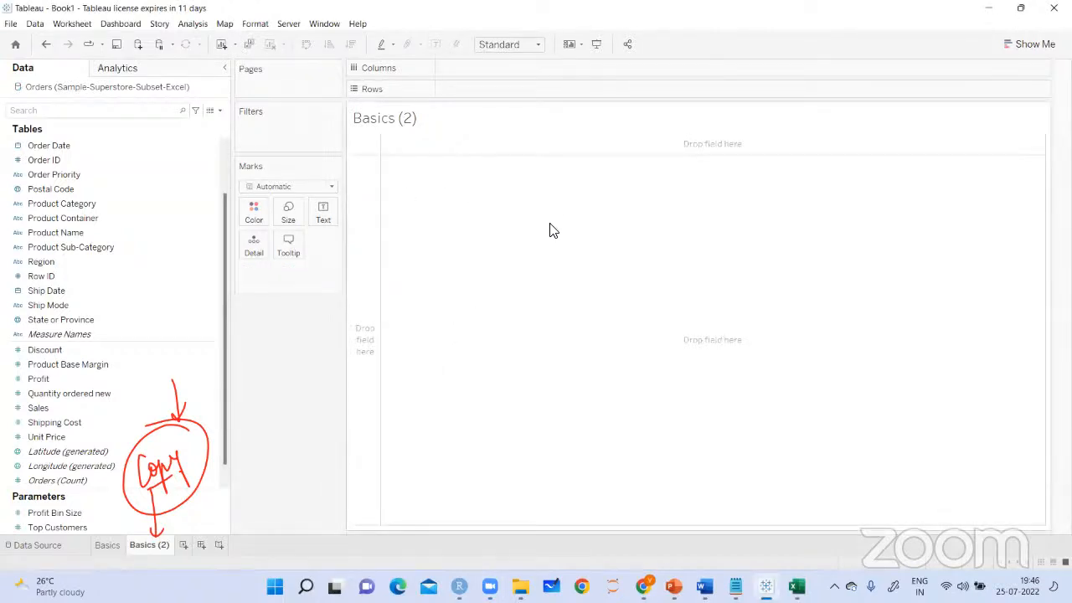
pyautogui.rightClick(146, 547)
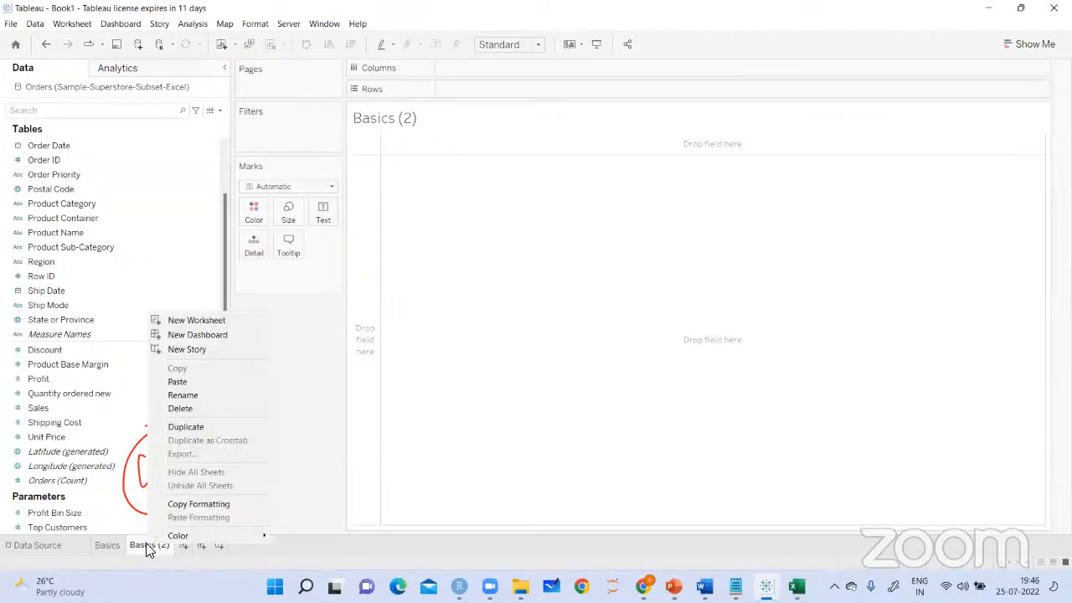
pyautogui.click(179, 409)
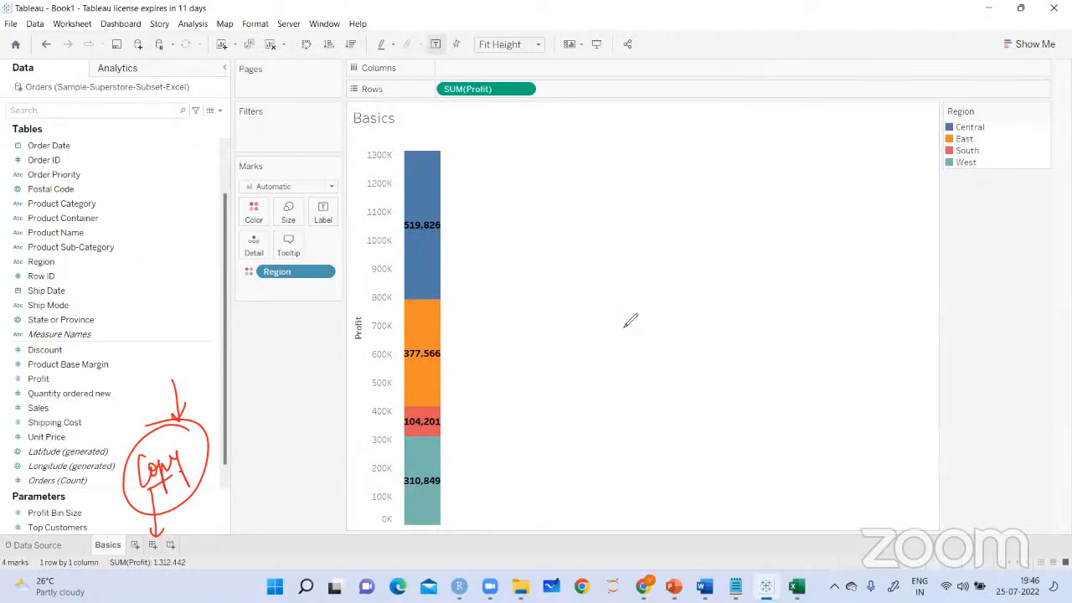
# Handwrite a circled "Basics" with an arrow to its sheet tab, and "Delete Charts" below the Duplicate and Clear Sheet icons
pyautogui.moveTo(154, 495)
pyautogui.mouseDown()
pyautogui.moveTo(115, 536)
pyautogui.moveTo(131, 527)
pyautogui.mouseUp()
pyautogui.moveTo(145, 460)
pyautogui.mouseDown()
pyautogui.moveTo(176, 452)
pyautogui.moveTo(159, 477)
pyautogui.moveTo(196, 428)
pyautogui.moveTo(155, 501)
pyautogui.moveTo(167, 400)
pyautogui.mouseUp()
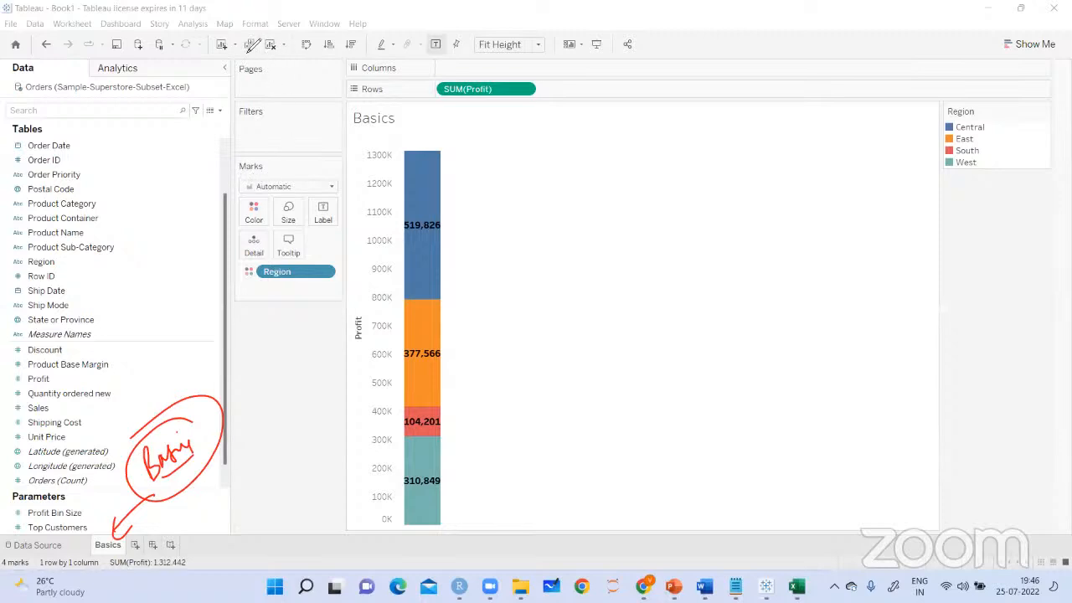
pyautogui.moveTo(248, 48)
pyautogui.mouseDown()
pyautogui.moveTo(251, 32)
pyautogui.moveTo(270, 72)
pyautogui.moveTo(259, 128)
pyautogui.moveTo(263, 98)
pyautogui.moveTo(280, 122)
pyautogui.moveTo(313, 114)
pyautogui.mouseUp()
pyautogui.moveTo(290, 104); pyautogui.dragTo(308, 101)
pyautogui.moveTo(237, 146); pyautogui.dragTo(334, 116)
pyautogui.moveTo(459, 141)
pyautogui.mouseDown()
pyautogui.moveTo(442, 165)
pyautogui.moveTo(460, 156)
pyautogui.mouseUp()
pyautogui.moveTo(272, 142)
pyautogui.mouseDown()
pyautogui.moveTo(273, 168)
pyautogui.moveTo(283, 149)
pyautogui.moveTo(348, 143)
pyautogui.mouseUp()
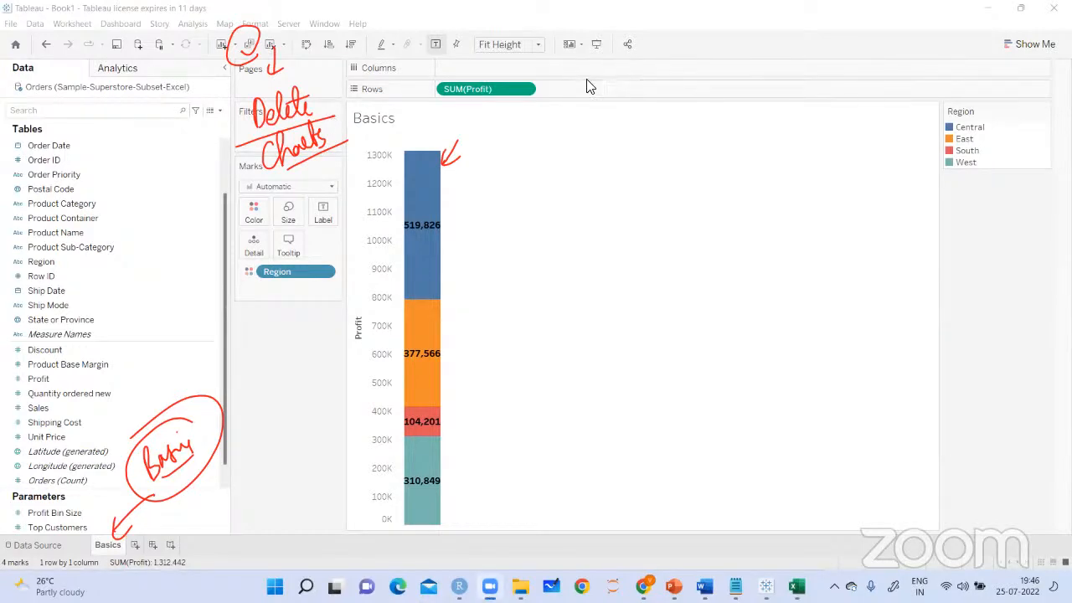
# Show the Basics sheet in presentation mode and handwrite a boxed "In presentation" with arrows beside the bar
pyautogui.click(597, 47)
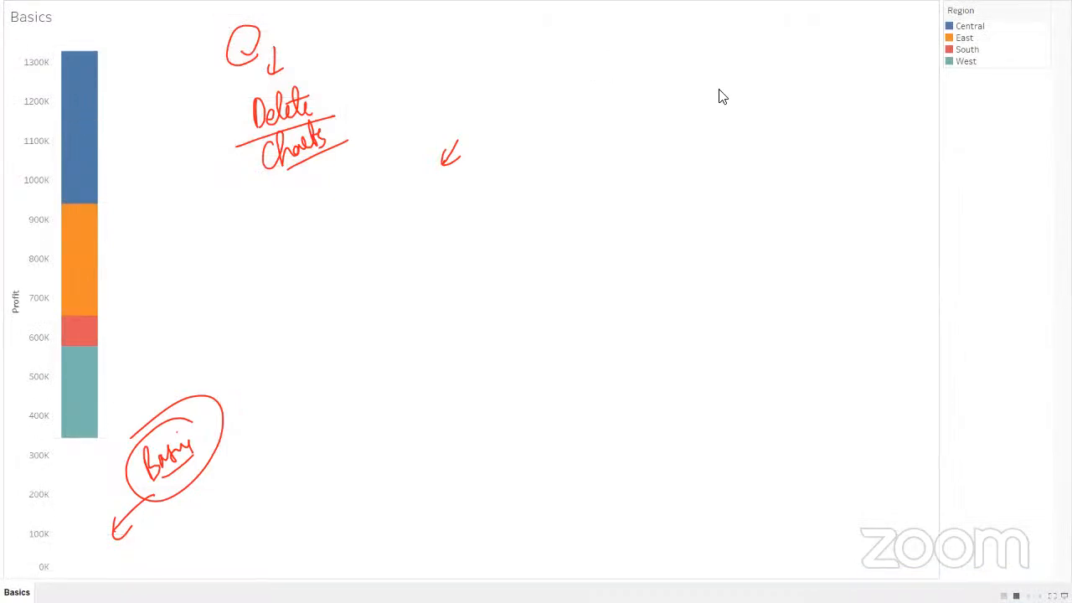
pyautogui.moveTo(104, 247); pyautogui.dragTo(110, 257)
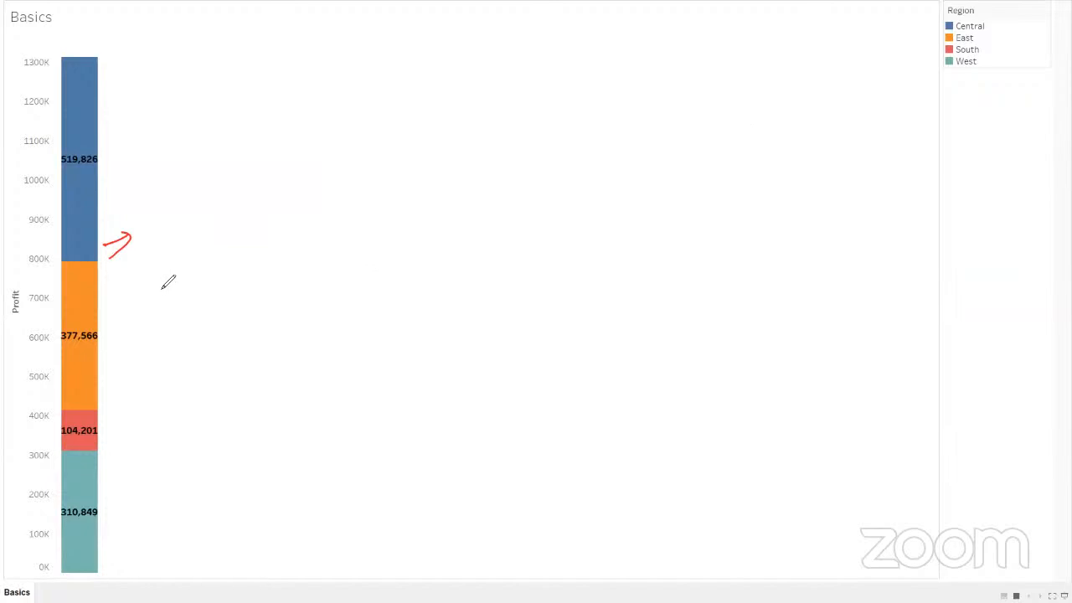
pyautogui.moveTo(167, 236)
pyautogui.mouseDown()
pyautogui.moveTo(171, 260)
pyautogui.moveTo(229, 231)
pyautogui.moveTo(351, 205)
pyautogui.moveTo(341, 186)
pyautogui.mouseUp()
pyautogui.moveTo(236, 265); pyautogui.dragTo(334, 235)
pyautogui.moveTo(191, 282); pyautogui.dragTo(246, 268)
pyautogui.moveTo(154, 235); pyautogui.dragTo(161, 293)
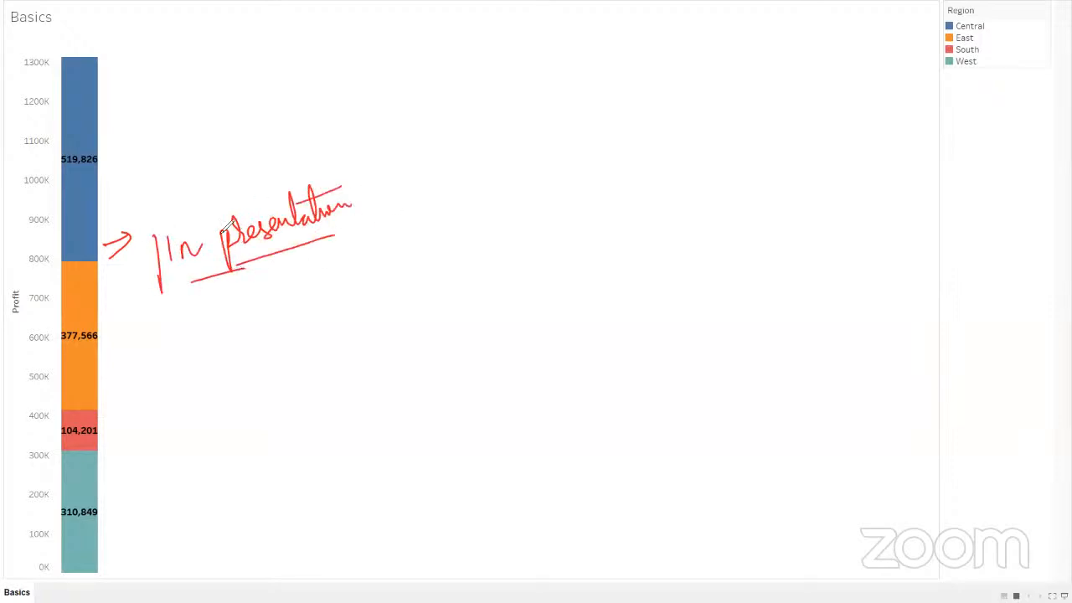
pyautogui.moveTo(157, 230)
pyautogui.mouseDown()
pyautogui.moveTo(371, 149)
pyautogui.moveTo(241, 263)
pyautogui.mouseUp()
pyautogui.moveTo(123, 350)
pyautogui.mouseDown()
pyautogui.moveTo(187, 282)
pyautogui.moveTo(174, 321)
pyautogui.mouseUp()
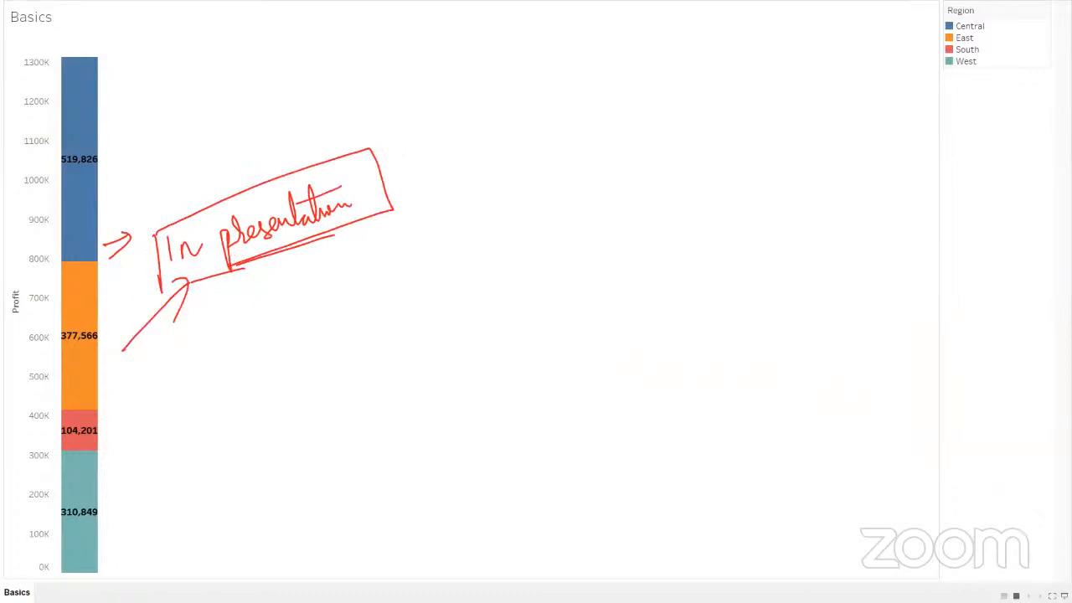
# Mark the exit icon with an arrow and box, leave presentation mode, and clear the markings
pyautogui.moveTo(994, 513)
pyautogui.mouseDown()
pyautogui.moveTo(1058, 596)
pyautogui.moveTo(1064, 578)
pyautogui.mouseUp()
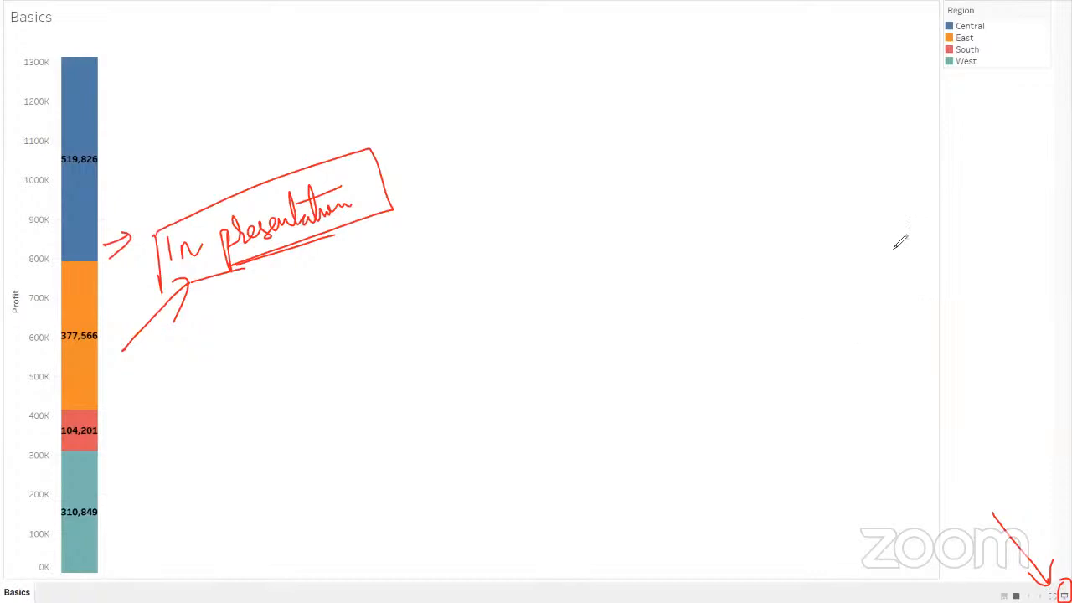
pyautogui.click(1064, 595)
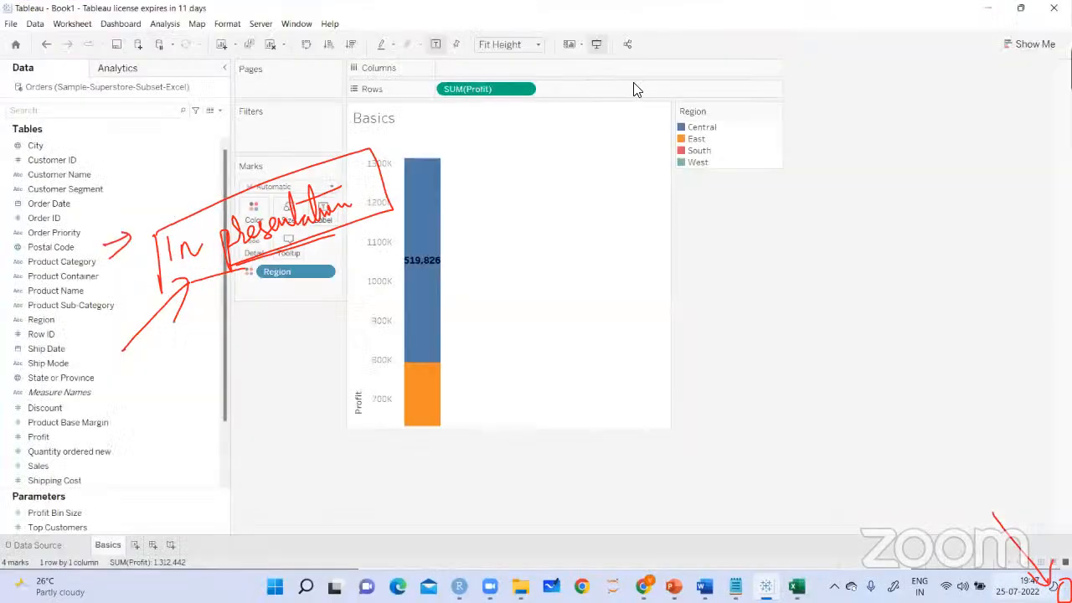
pyautogui.click(733, 75)
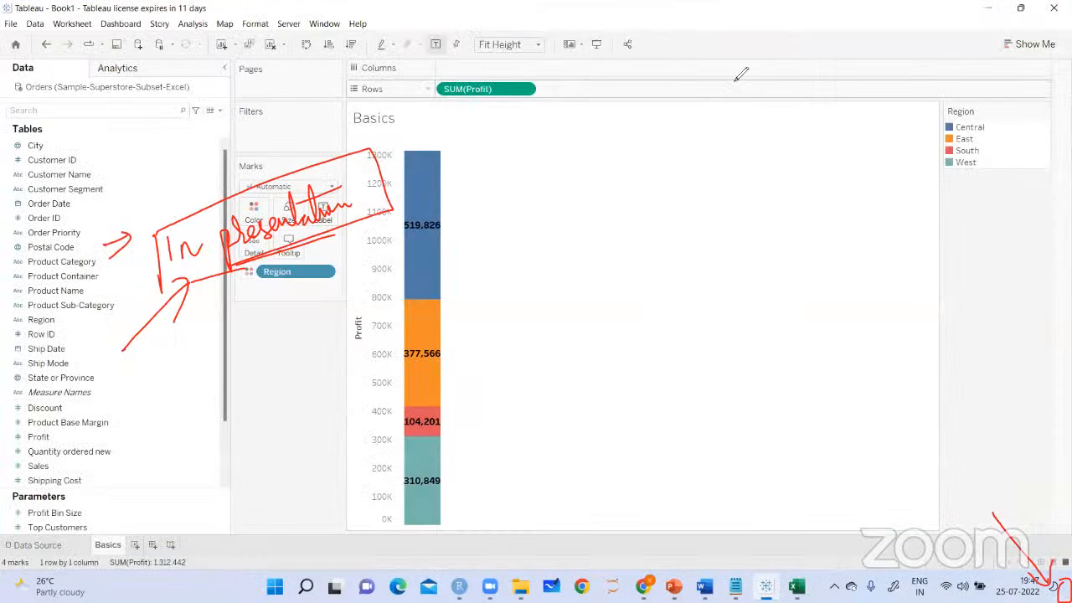
pyautogui.click(724, 134)
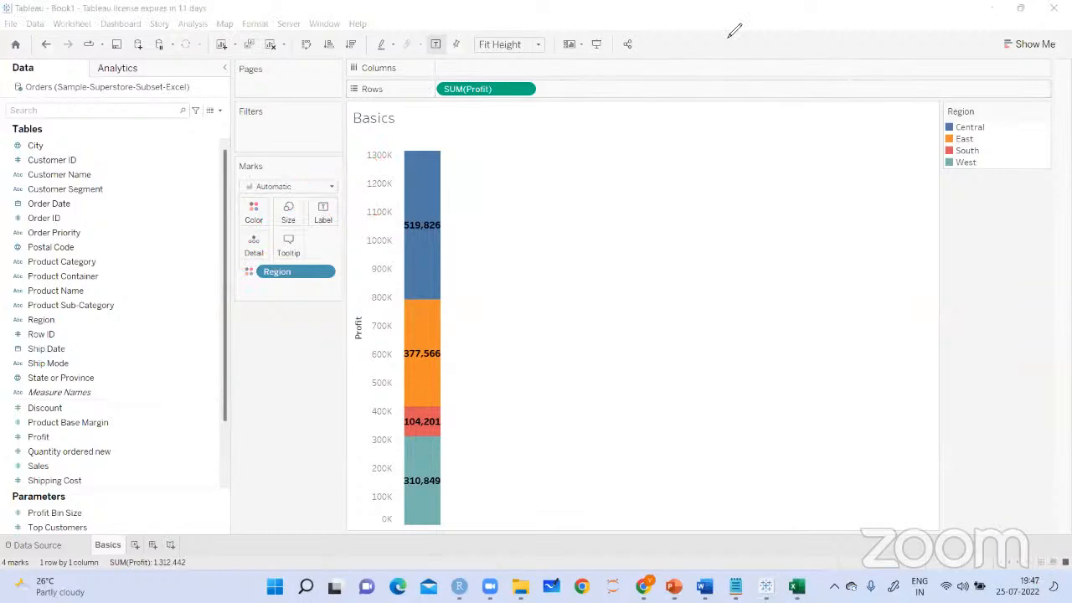
# Handwrite and underline notes in the empty chart area beside the Profit bar
pyautogui.moveTo(523, 146); pyautogui.dragTo(547, 139)
pyautogui.moveTo(537, 141); pyautogui.dragTo(537, 173)
pyautogui.moveTo(528, 185); pyautogui.dragTo(551, 173)
pyautogui.moveTo(548, 147)
pyautogui.mouseDown()
pyautogui.moveTo(550, 156)
pyautogui.moveTo(608, 148)
pyautogui.moveTo(665, 115)
pyautogui.moveTo(662, 126)
pyautogui.moveTo(672, 124)
pyautogui.mouseUp()
pyautogui.moveTo(597, 214)
pyautogui.mouseDown()
pyautogui.moveTo(613, 222)
pyautogui.moveTo(714, 186)
pyautogui.mouseUp()
pyautogui.moveTo(655, 198)
pyautogui.mouseDown()
pyautogui.moveTo(709, 210)
pyautogui.moveTo(731, 209)
pyautogui.moveTo(744, 193)
pyautogui.moveTo(764, 197)
pyautogui.mouseUp()
pyautogui.moveTo(705, 243); pyautogui.dragTo(751, 218)
pyautogui.moveTo(620, 250); pyautogui.dragTo(713, 208)
pyautogui.moveTo(563, 195); pyautogui.dragTo(662, 155)
# Open Show Me, mark its first chart type, and handwrite an underlined "we can also" beside the gallery
pyautogui.click(1039, 44)
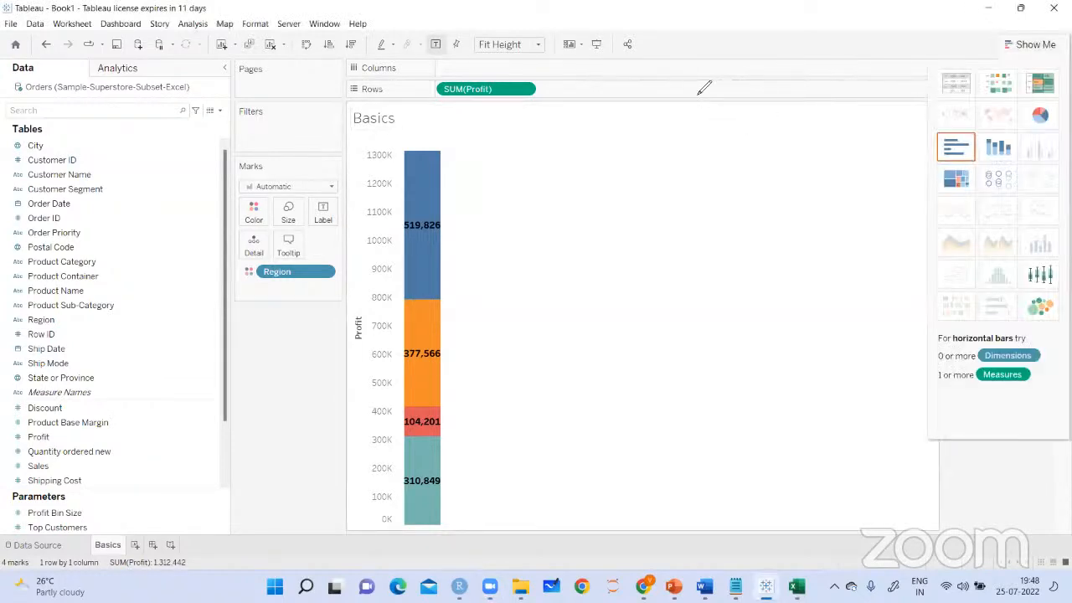
pyautogui.moveTo(912, 109); pyautogui.dragTo(949, 78)
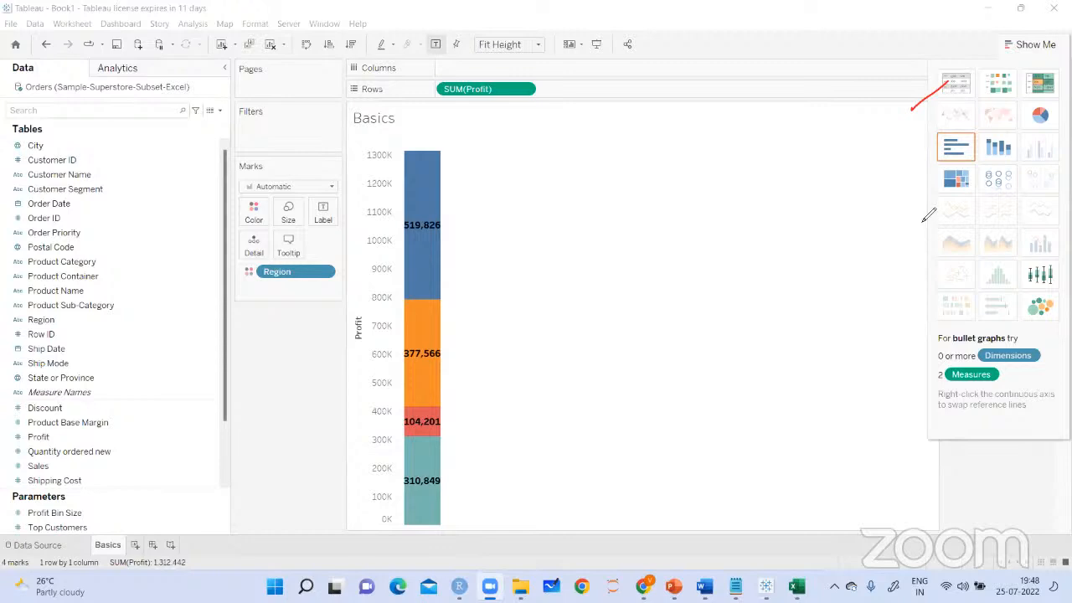
pyautogui.moveTo(780, 166); pyautogui.dragTo(820, 169)
pyautogui.moveTo(751, 201); pyautogui.dragTo(879, 195)
pyautogui.moveTo(744, 244); pyautogui.dragTo(876, 214)
pyautogui.moveTo(788, 230)
pyautogui.mouseDown()
pyautogui.moveTo(788, 268)
pyautogui.moveTo(782, 257)
pyautogui.mouseUp()
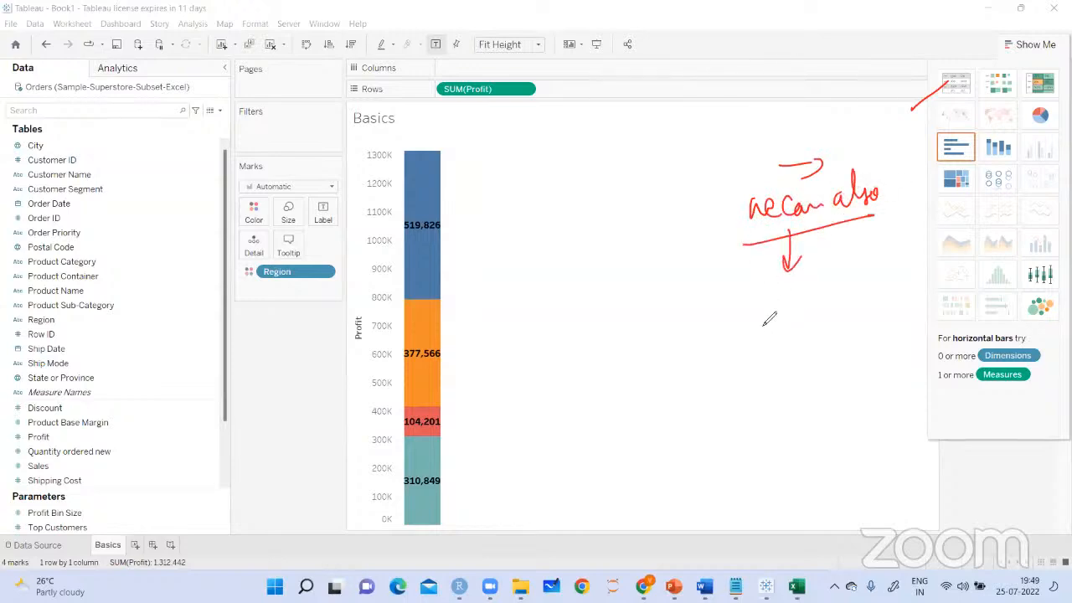
# Handwrite "Create Custom Charts" and "see some of those" beside the Show Me gallery, then clear the markings
pyautogui.moveTo(757, 273)
pyautogui.mouseDown()
pyautogui.moveTo(766, 307)
pyautogui.moveTo(817, 256)
pyautogui.mouseUp()
pyautogui.moveTo(824, 251)
pyautogui.mouseDown()
pyautogui.moveTo(831, 280)
pyautogui.moveTo(853, 248)
pyautogui.moveTo(894, 241)
pyautogui.mouseUp()
pyautogui.moveTo(828, 293)
pyautogui.mouseDown()
pyautogui.moveTo(811, 306)
pyautogui.moveTo(814, 330)
pyautogui.moveTo(879, 272)
pyautogui.moveTo(814, 329)
pyautogui.moveTo(809, 384)
pyautogui.moveTo(874, 357)
pyautogui.moveTo(911, 300)
pyautogui.mouseUp()
pyautogui.moveTo(911, 300); pyautogui.dragTo(909, 352)
pyautogui.moveTo(841, 372)
pyautogui.mouseDown()
pyautogui.moveTo(829, 412)
pyautogui.moveTo(888, 382)
pyautogui.moveTo(809, 393)
pyautogui.moveTo(920, 351)
pyautogui.mouseUp()
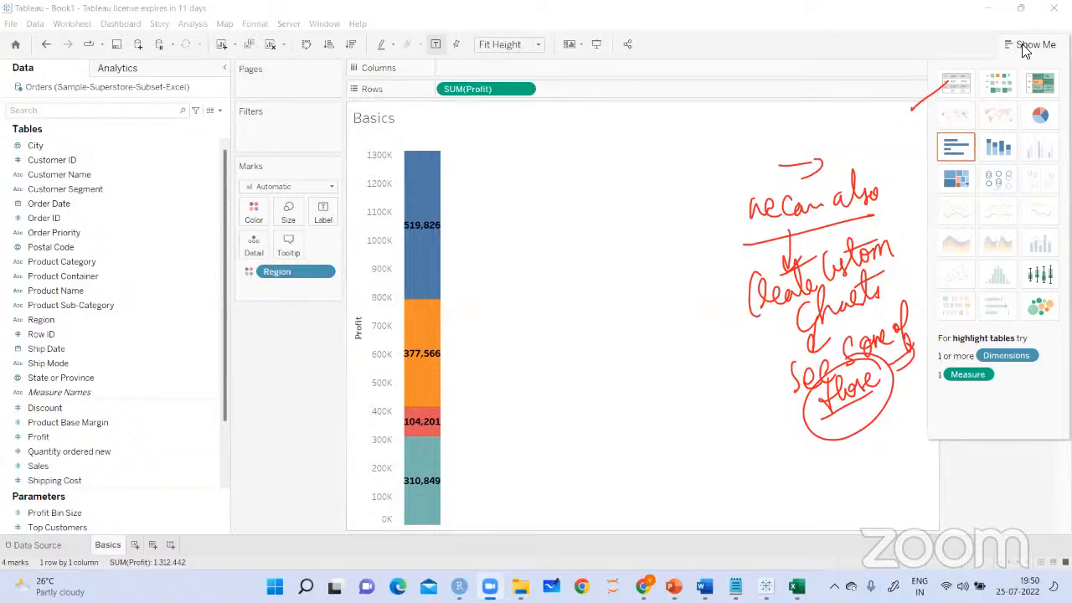
pyautogui.click(844, 30)
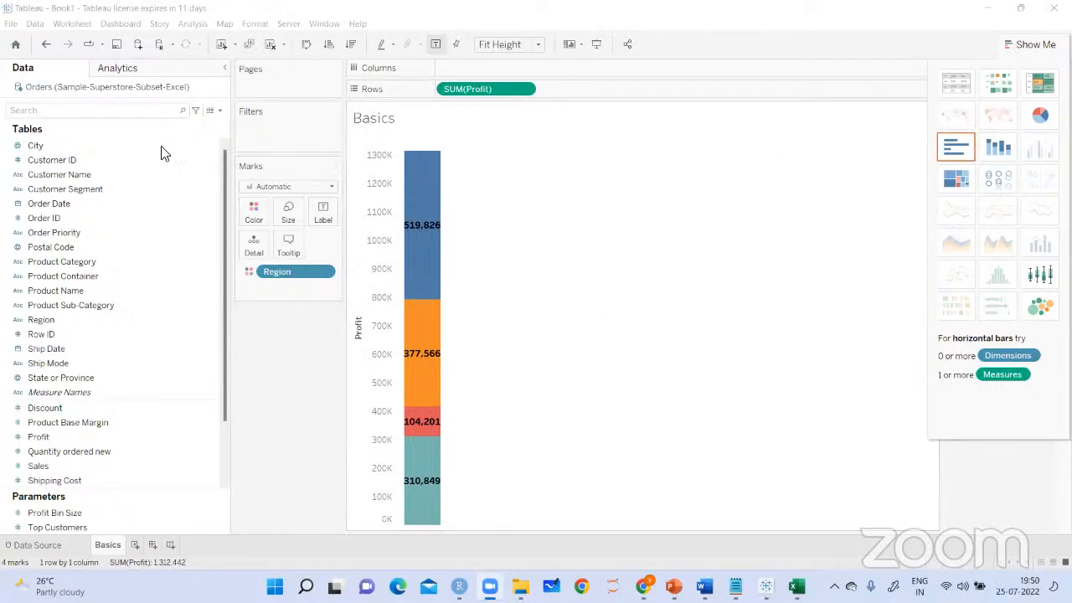
pyautogui.click(38, 26)
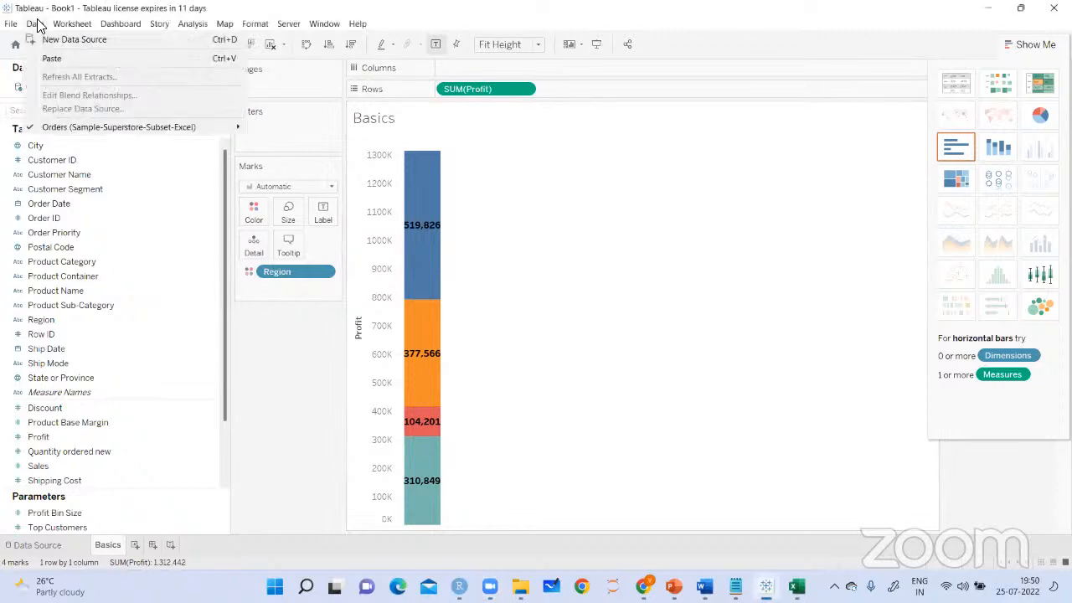
pyautogui.moveTo(69, 25)
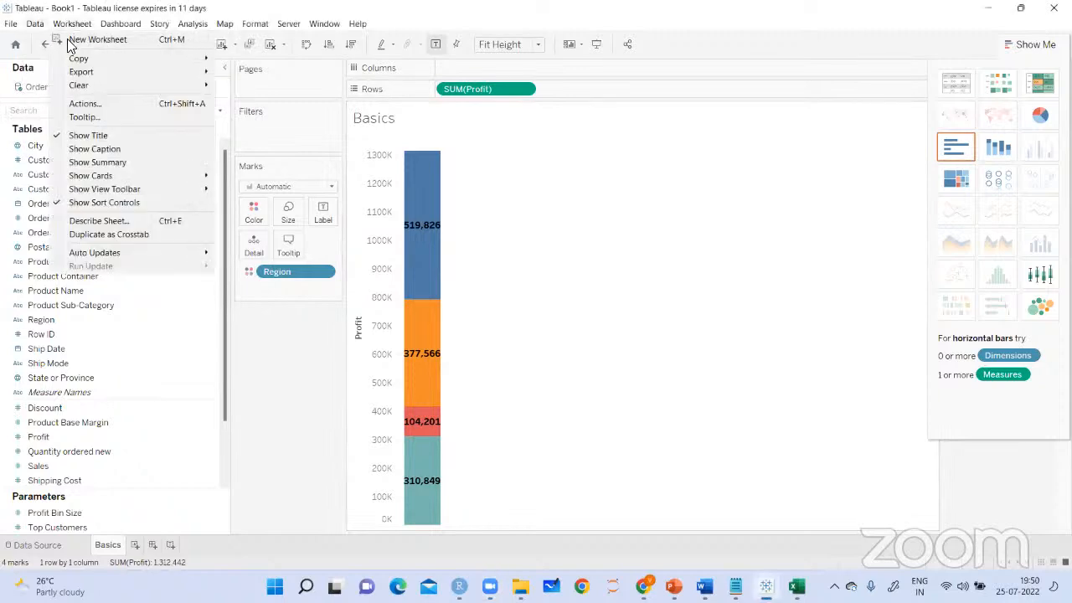
# Show the caption for the Basics worksheet and close the Show Me gallery
pyautogui.click(75, 154)
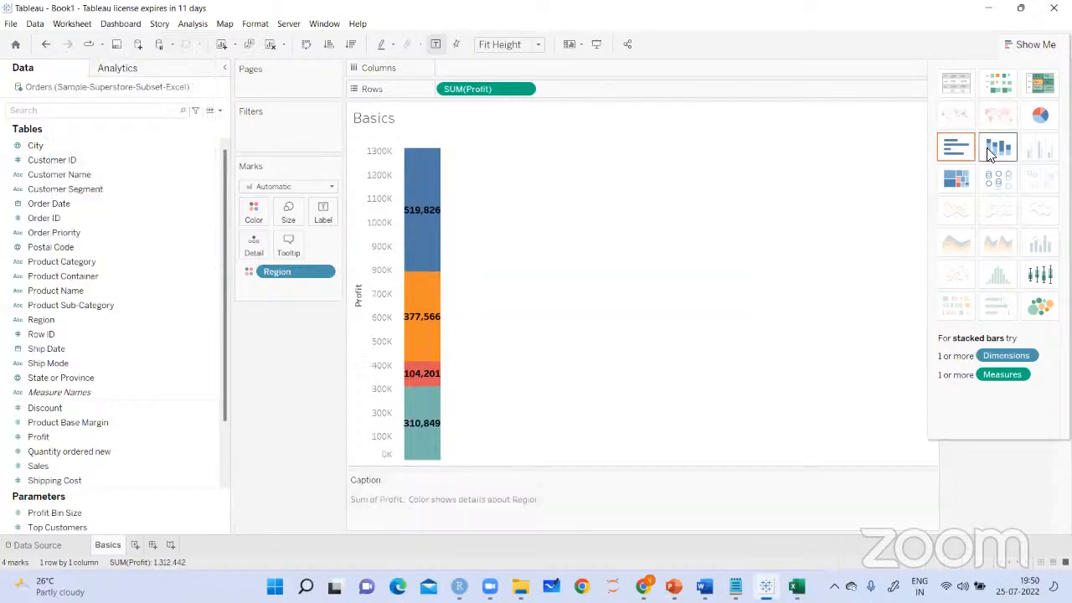
pyautogui.click(1027, 45)
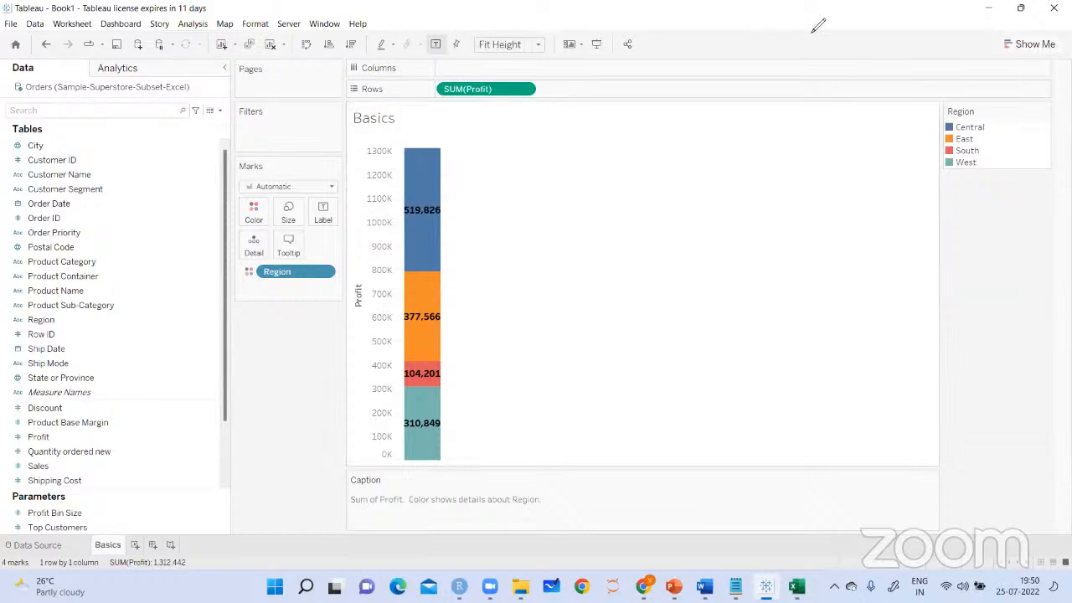
# Draw arrows from the caption toward the Region mark and Profit bar, and handwrite an underlined "Region wise profit" beside the bar
pyautogui.moveTo(360, 496)
pyautogui.mouseDown()
pyautogui.moveTo(348, 495)
pyautogui.moveTo(315, 438)
pyautogui.mouseUp()
pyautogui.moveTo(423, 523)
pyautogui.mouseDown()
pyautogui.moveTo(498, 505)
pyautogui.moveTo(478, 491)
pyautogui.moveTo(444, 360)
pyautogui.moveTo(437, 369)
pyautogui.mouseUp()
pyautogui.moveTo(486, 256)
pyautogui.mouseDown()
pyautogui.moveTo(484, 281)
pyautogui.moveTo(501, 266)
pyautogui.moveTo(590, 245)
pyautogui.mouseUp()
pyautogui.moveTo(503, 289)
pyautogui.mouseDown()
pyautogui.moveTo(598, 265)
pyautogui.moveTo(600, 249)
pyautogui.moveTo(629, 240)
pyautogui.moveTo(618, 251)
pyautogui.moveTo(658, 214)
pyautogui.mouseUp()
pyautogui.moveTo(647, 231); pyautogui.dragTo(670, 222)
pyautogui.moveTo(588, 269); pyautogui.dragTo(671, 241)
pyautogui.moveTo(523, 176)
pyautogui.mouseDown()
pyautogui.moveTo(524, 228)
pyautogui.moveTo(537, 216)
pyautogui.mouseUp()
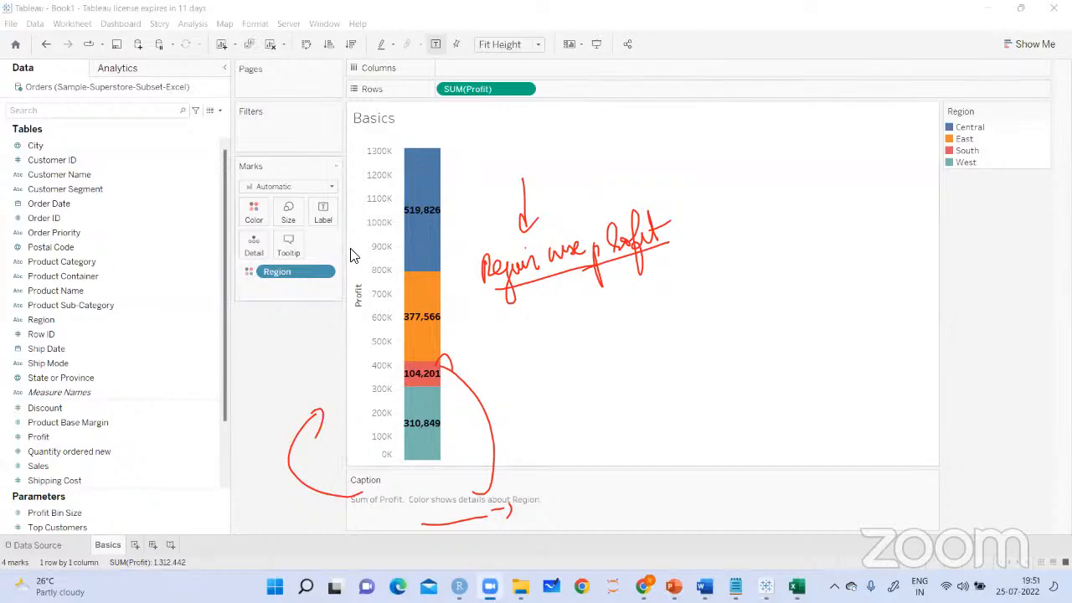
# Show the worksheet's Summary card, clear the earlier markings, and mark its statistics with arrows
pyautogui.click(75, 22)
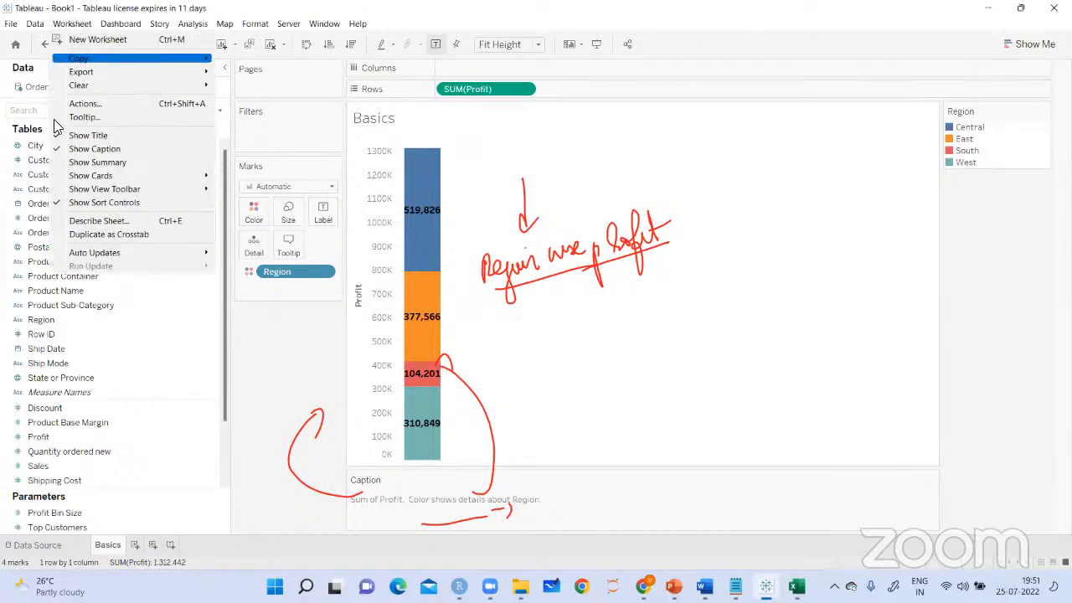
pyautogui.click(65, 163)
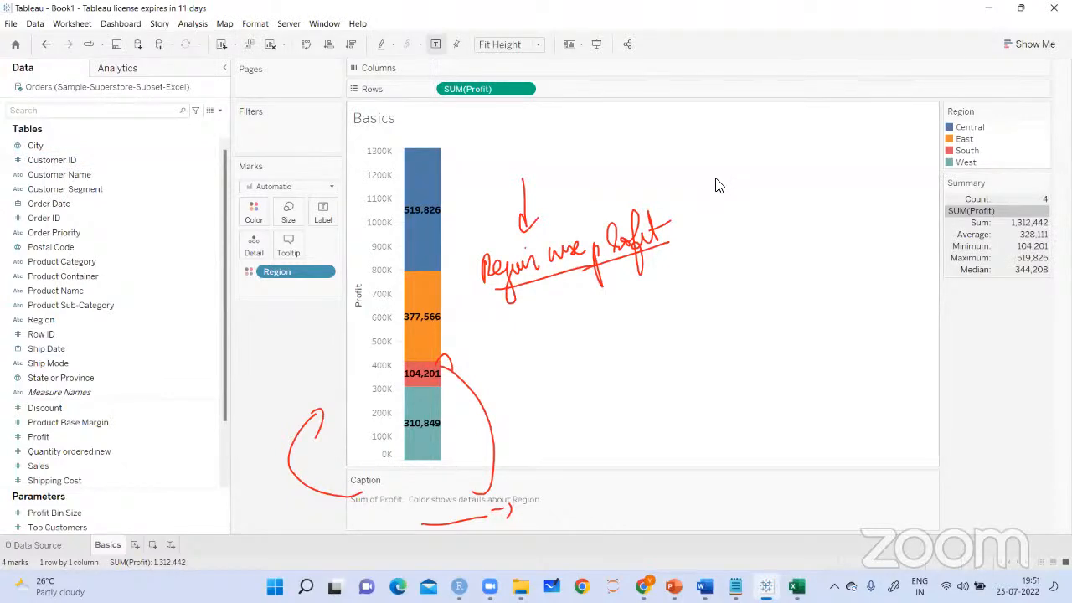
pyautogui.moveTo(886, 218)
pyautogui.mouseDown()
pyautogui.moveTo(940, 208)
pyautogui.moveTo(913, 252)
pyautogui.moveTo(927, 251)
pyautogui.moveTo(936, 272)
pyautogui.moveTo(893, 290)
pyautogui.mouseUp()
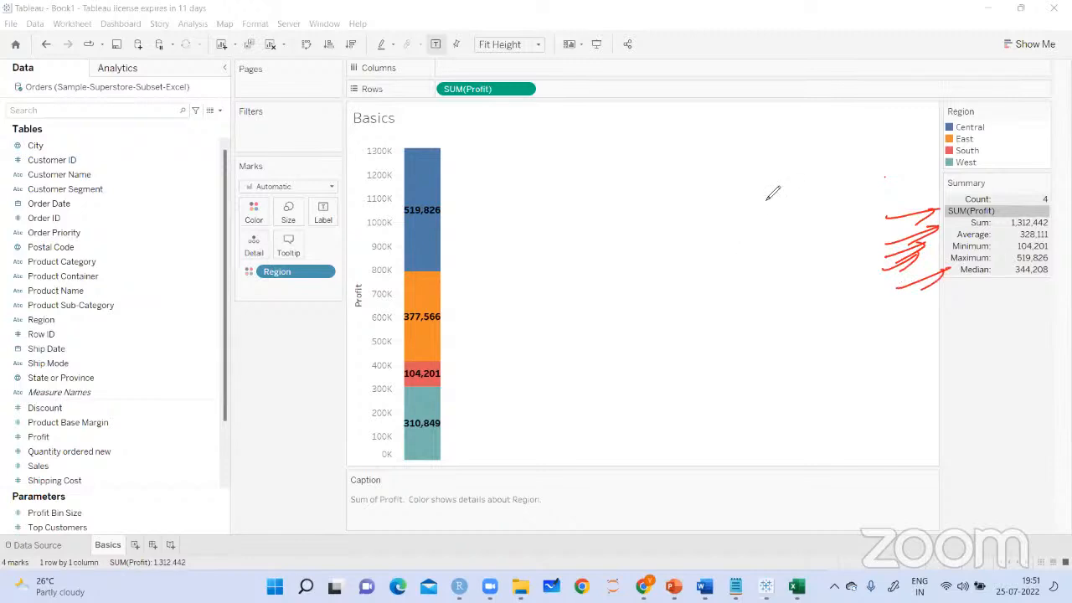
# Handwrite a circled "Notes" and an underlined "Visualization" in the empty chart area beside the Summary card
pyautogui.moveTo(779, 166)
pyautogui.mouseDown()
pyautogui.moveTo(863, 162)
pyautogui.moveTo(848, 134)
pyautogui.moveTo(763, 122)
pyautogui.mouseUp()
pyautogui.moveTo(759, 251)
pyautogui.mouseDown()
pyautogui.moveTo(769, 261)
pyautogui.moveTo(803, 248)
pyautogui.moveTo(814, 276)
pyautogui.moveTo(834, 220)
pyautogui.moveTo(844, 231)
pyautogui.moveTo(864, 215)
pyautogui.mouseUp()
pyautogui.moveTo(744, 294); pyautogui.dragTo(863, 228)
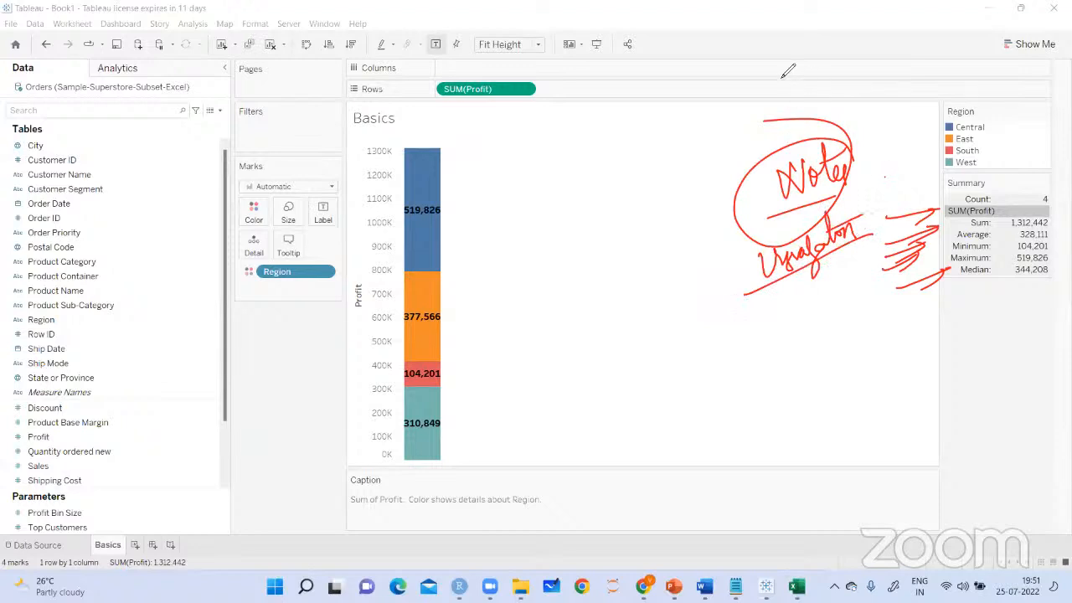
# Review the worksheet's Show Cards options and the Server commands, and clear the handwritten markings
pyautogui.click(72, 24)
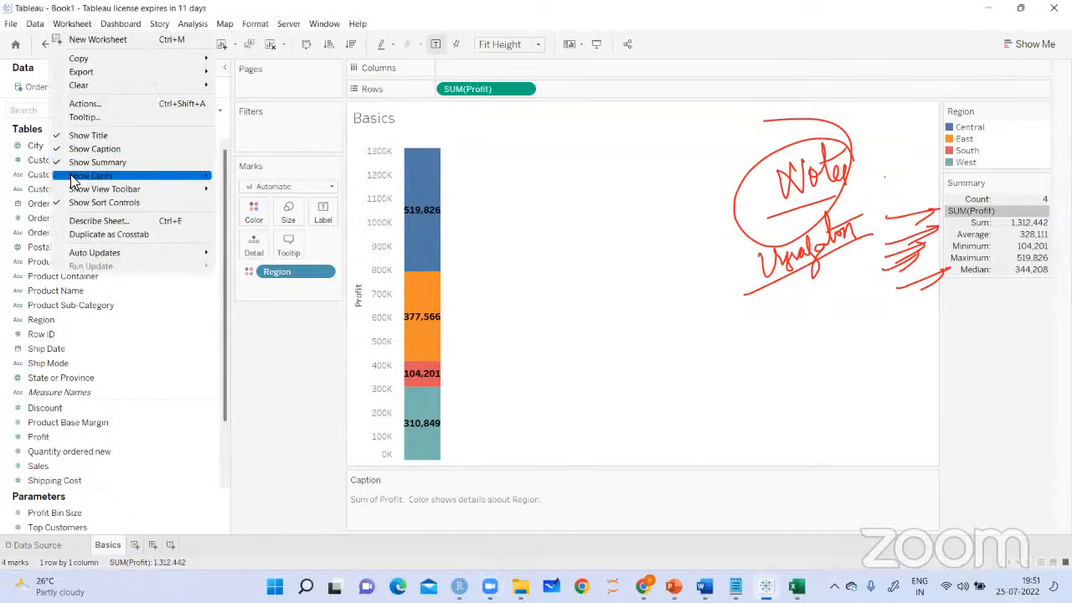
pyautogui.moveTo(67, 177)
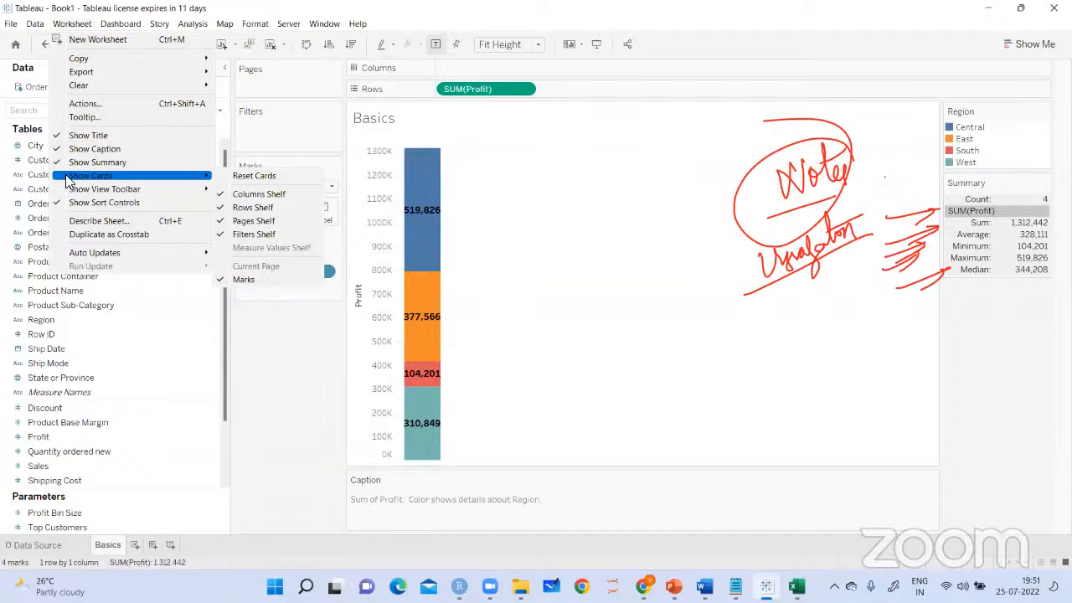
pyautogui.moveTo(289, 25)
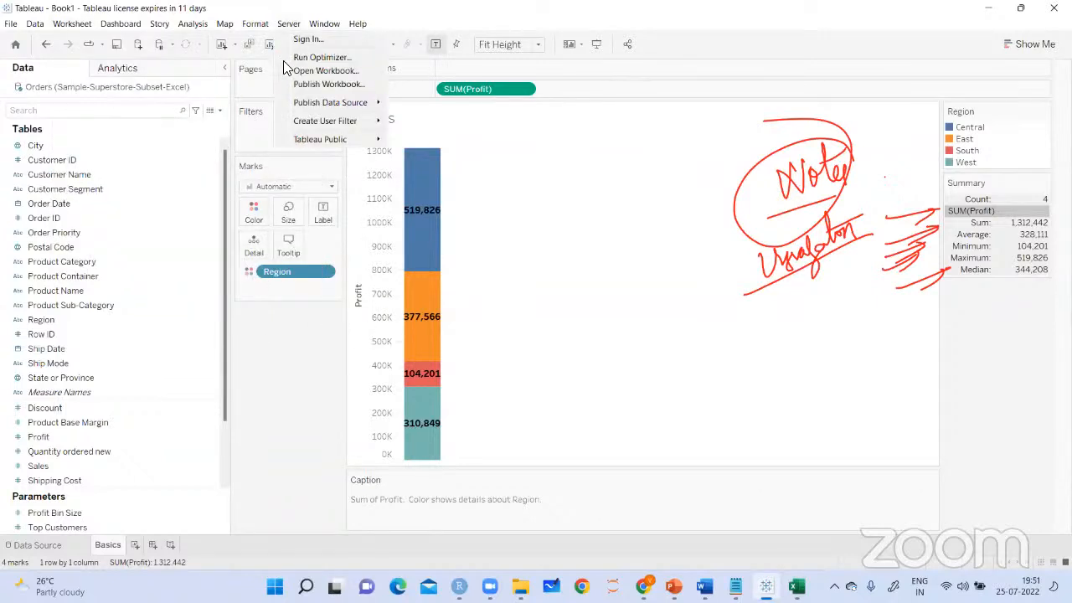
pyautogui.click(271, 346)
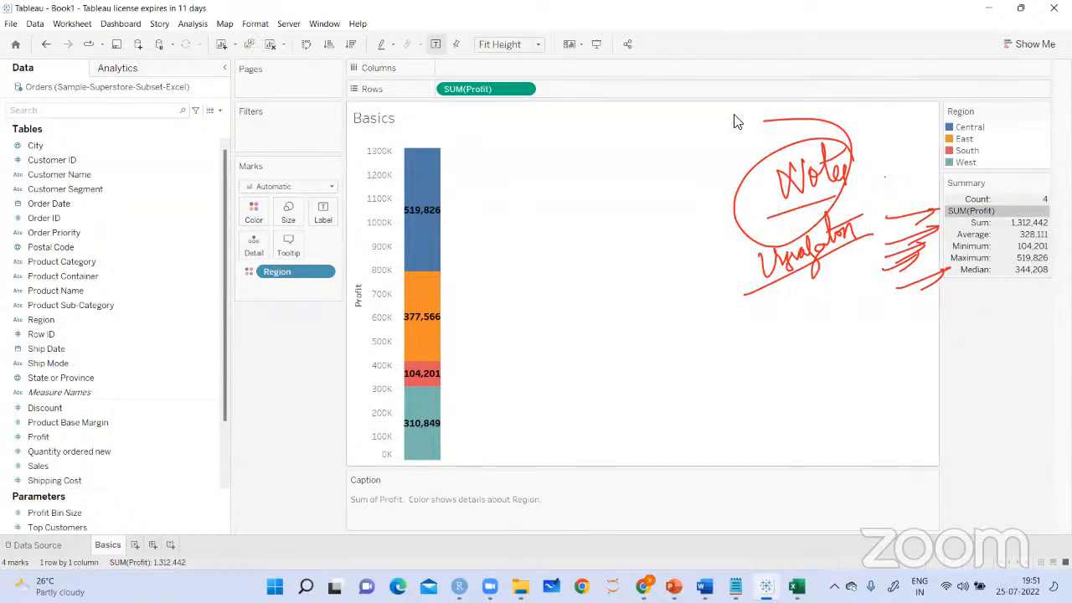
pyautogui.click(655, 284)
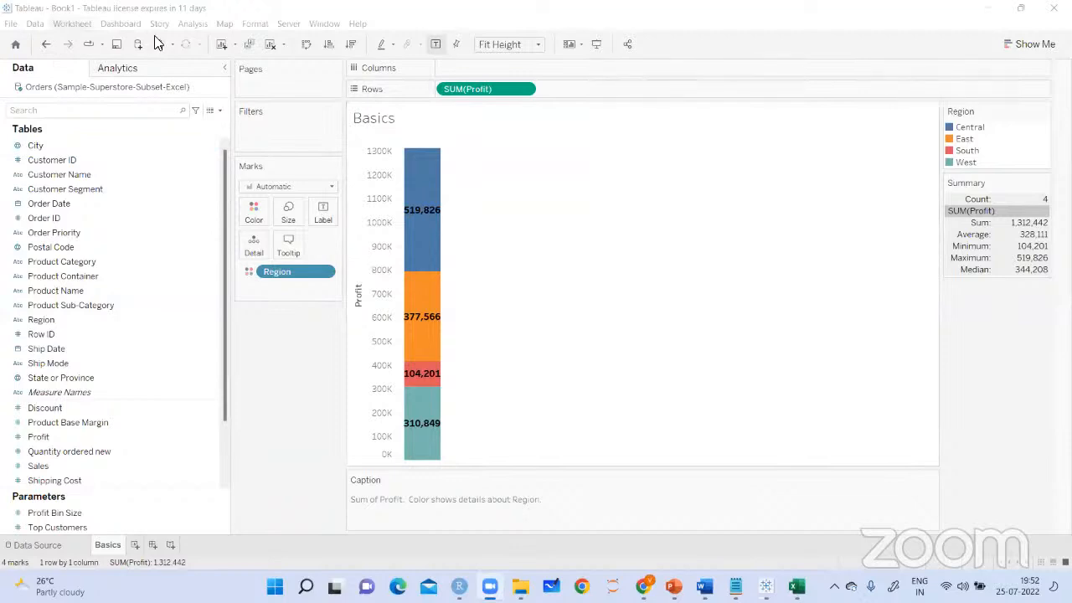
# Swap the chart's rows and columns back and forth to compare the horizontal and vertical Profit bars
pyautogui.click(306, 47)
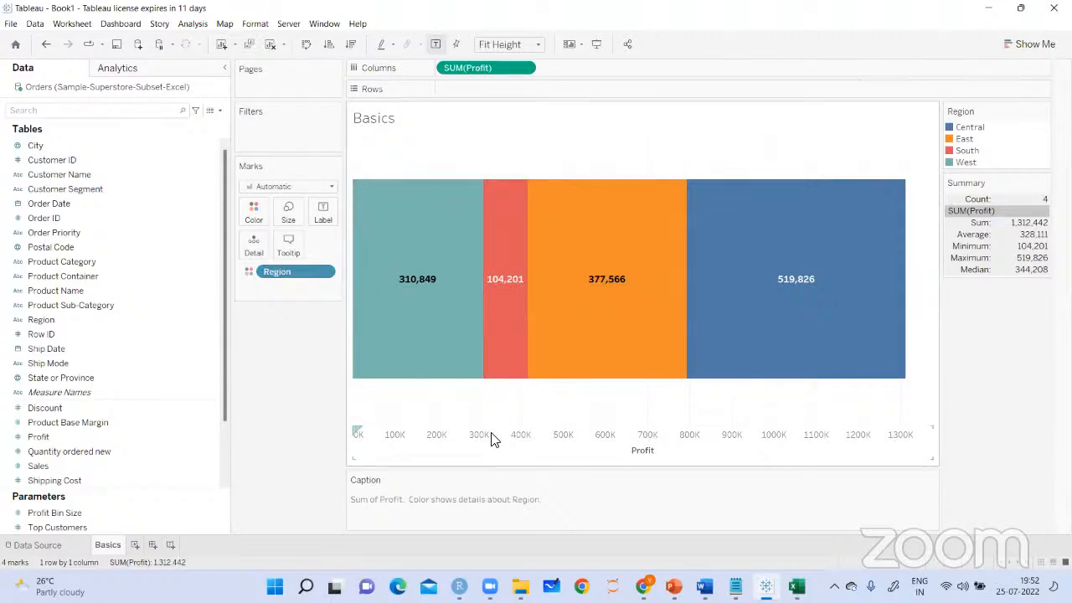
pyautogui.click(306, 47)
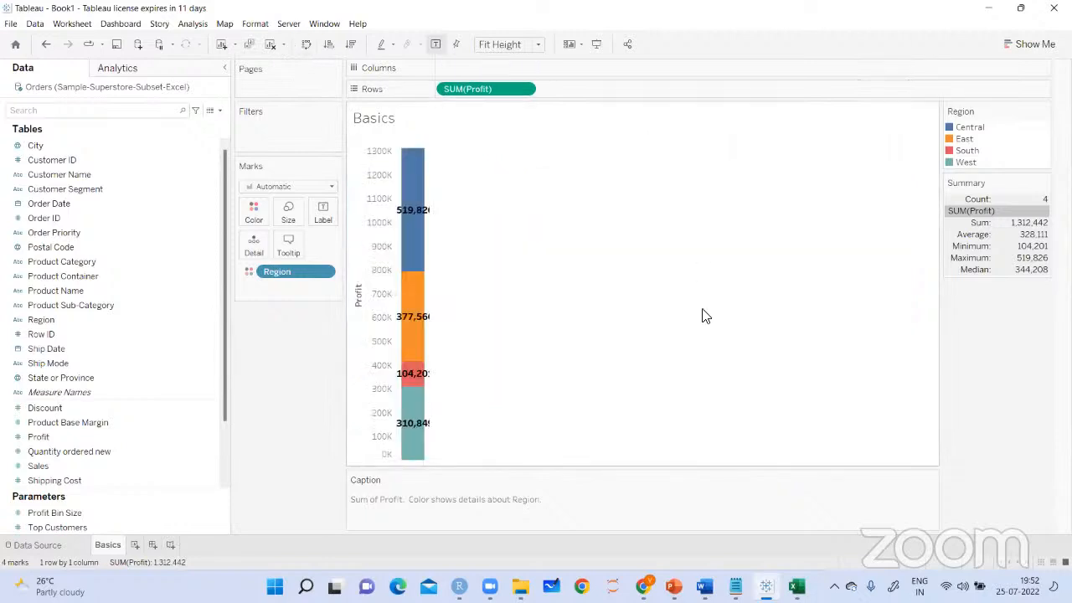
pyautogui.click(306, 45)
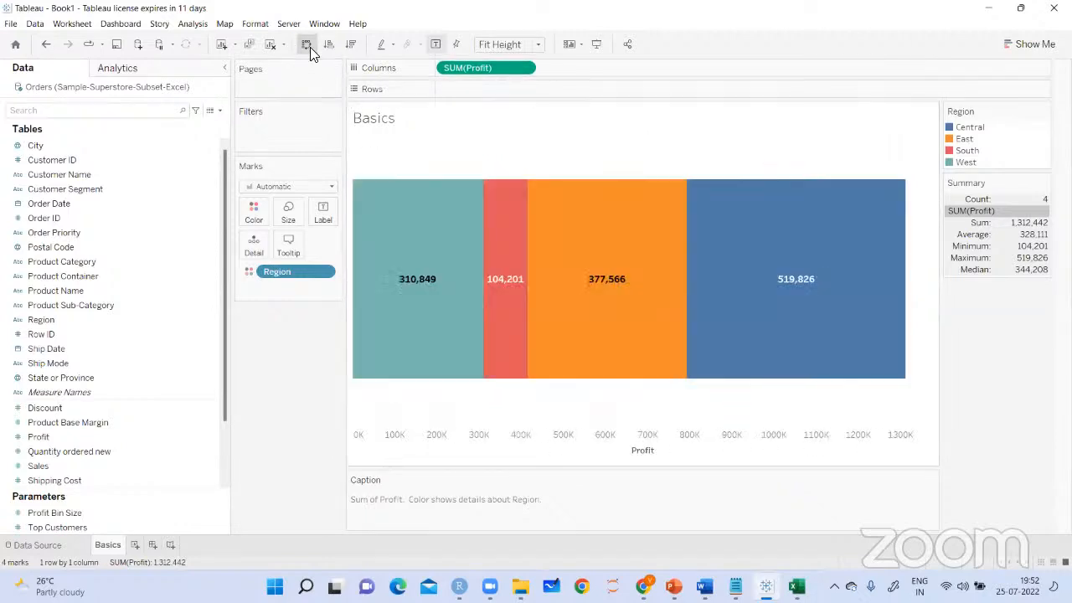
pyautogui.click(306, 45)
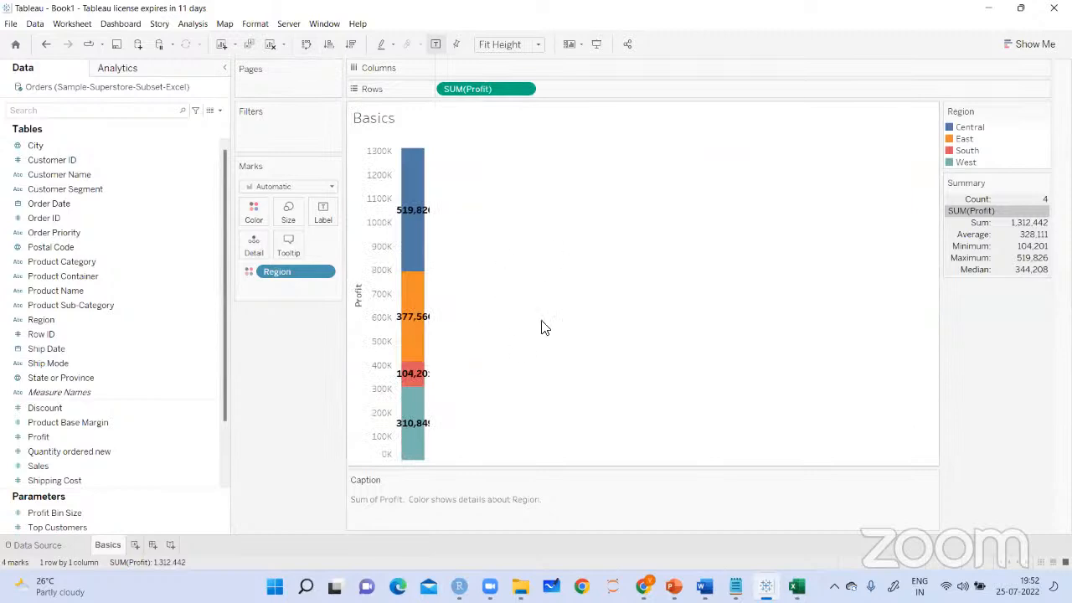
# Adjust the bar's mark size and try the Standard and Fit Width view fits, ending on Standard
pyautogui.click(289, 211)
pyautogui.moveTo(345, 242)
pyautogui.mouseDown()
pyautogui.moveTo(359, 243)
pyautogui.moveTo(348, 244)
pyautogui.mouseUp()
pyautogui.click(538, 44)
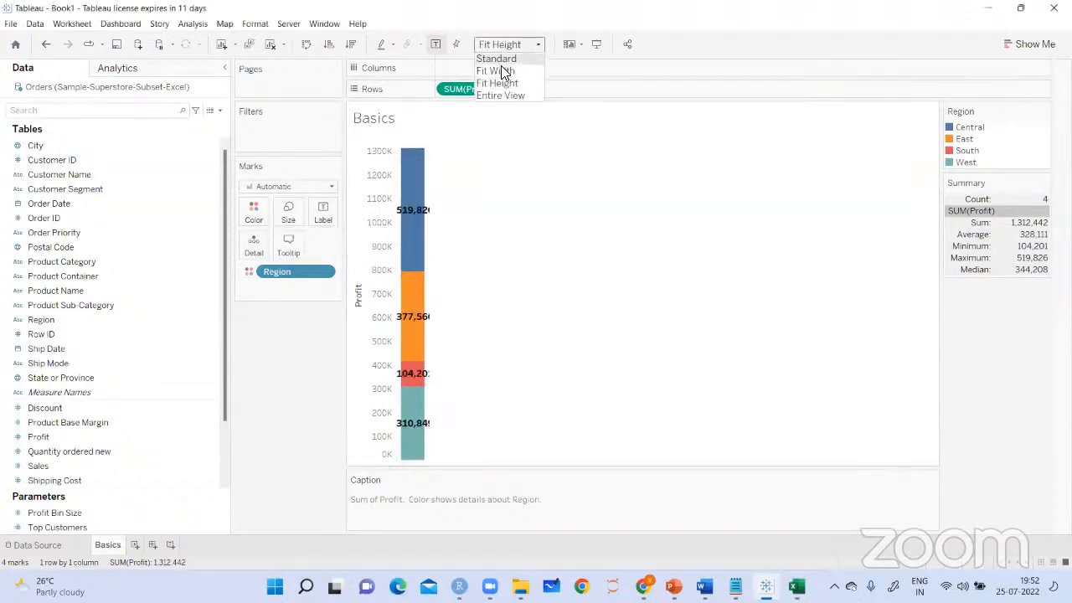
pyautogui.click(500, 61)
pyautogui.click(537, 44)
pyautogui.click(510, 72)
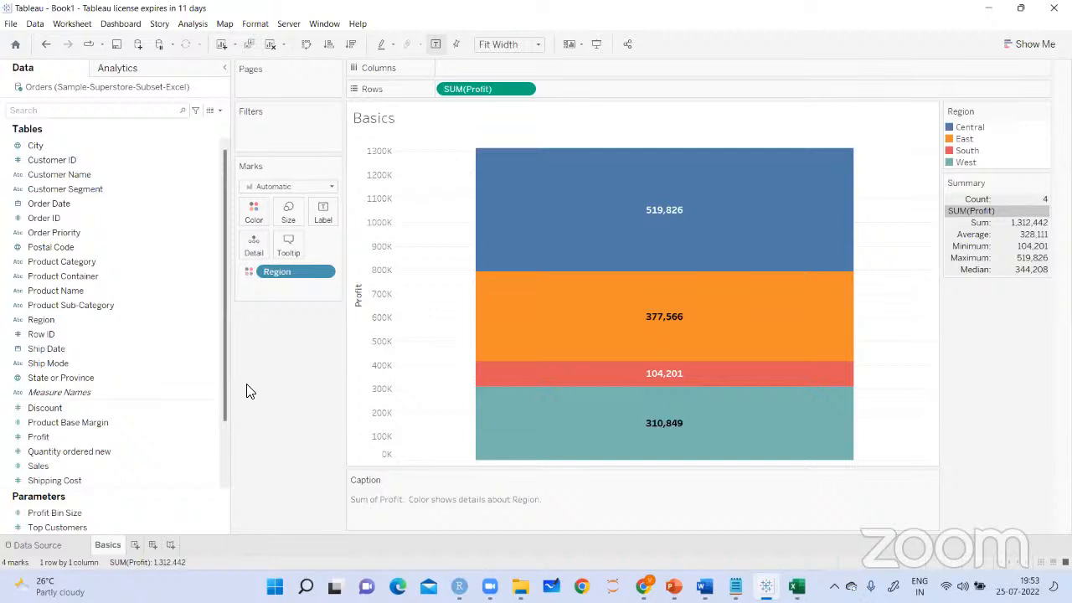
pyautogui.click(189, 276)
pyautogui.click(528, 44)
pyautogui.click(510, 59)
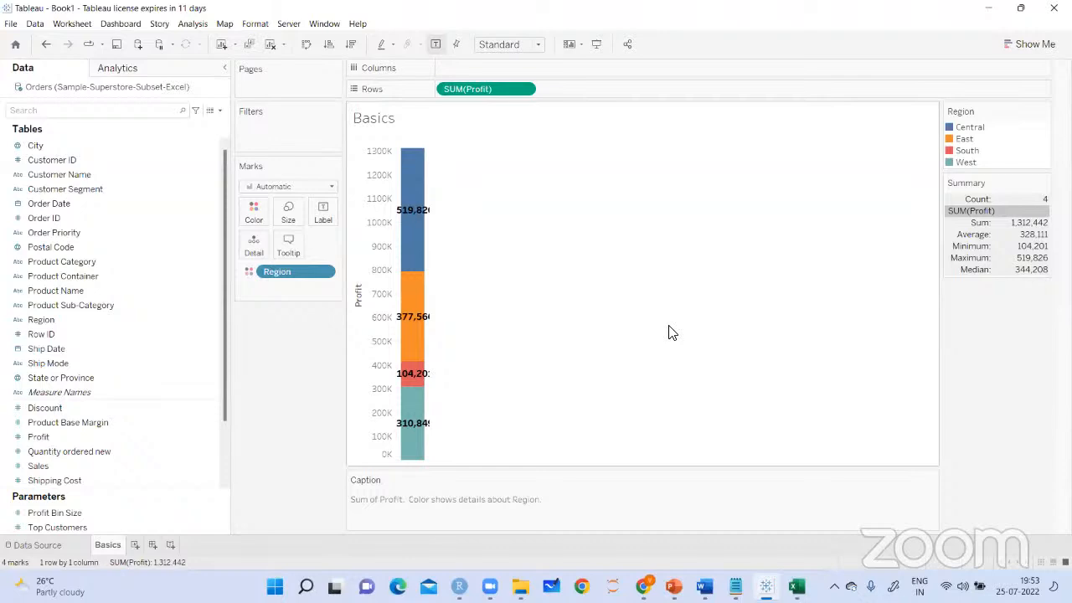
# Undo the recent view fit, mark size and row-column swap changes one after another
pyautogui.click(44, 47)
pyautogui.click(43, 48)
pyautogui.click(43, 49)
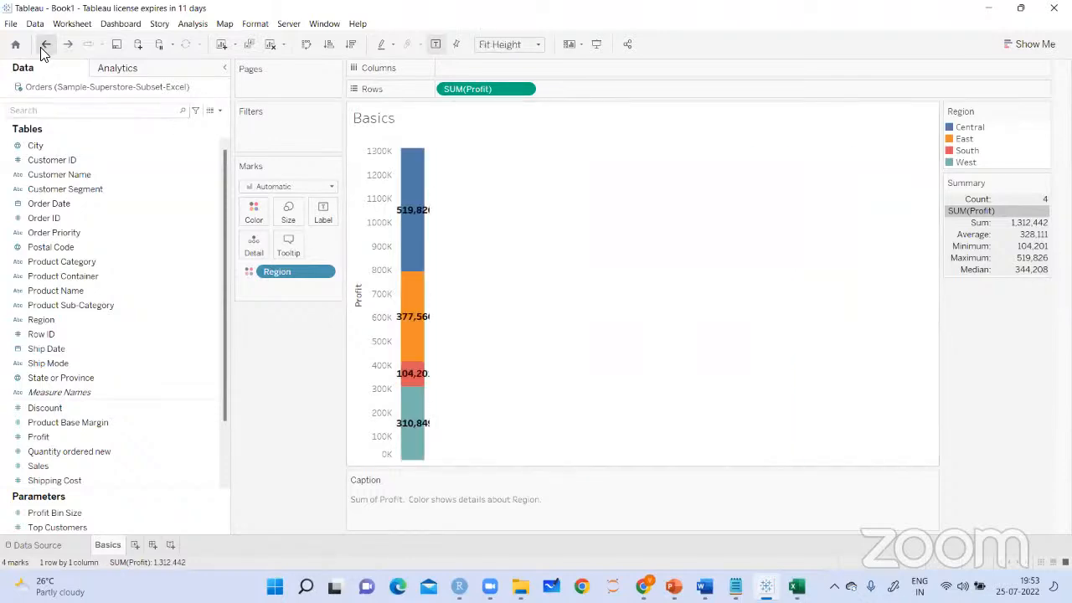
pyautogui.click(45, 49)
pyautogui.click(45, 48)
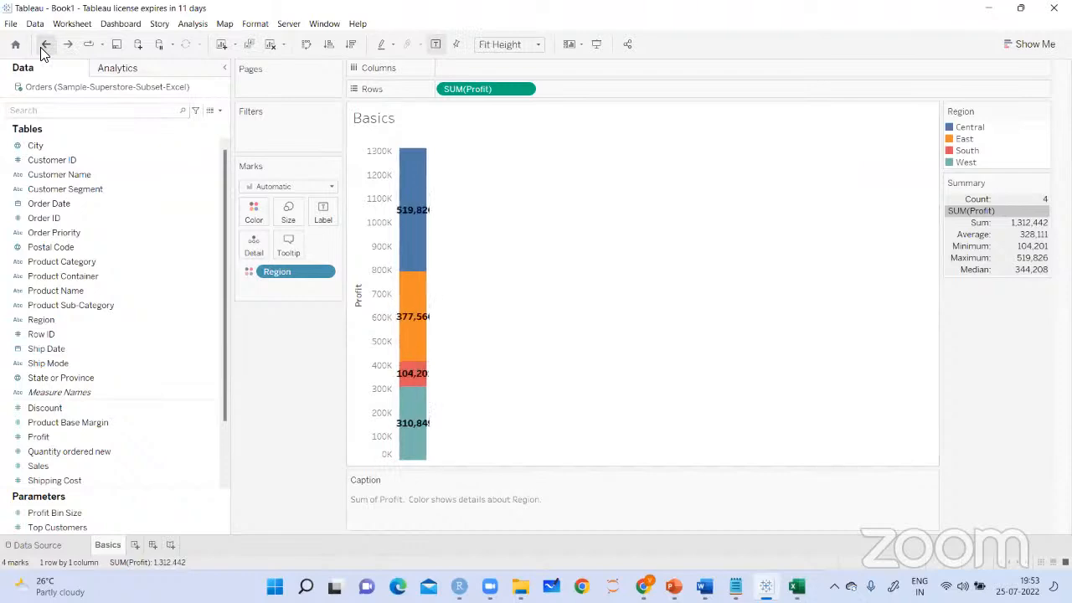
pyautogui.click(45, 49)
pyautogui.click(44, 49)
pyautogui.click(44, 49)
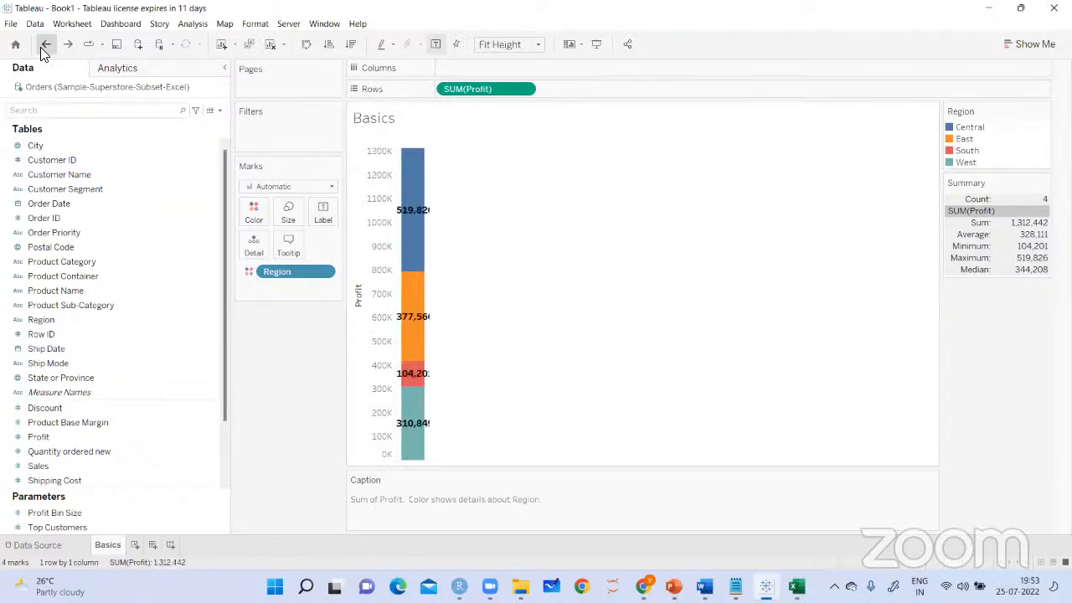
pyautogui.click(44, 49)
pyautogui.click(45, 49)
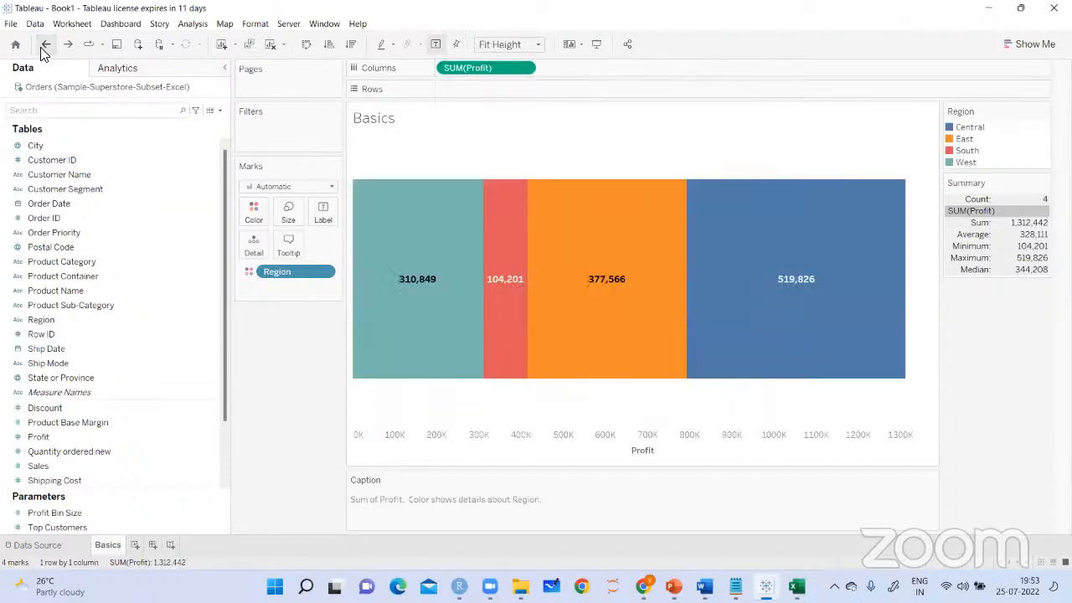
pyautogui.click(44, 49)
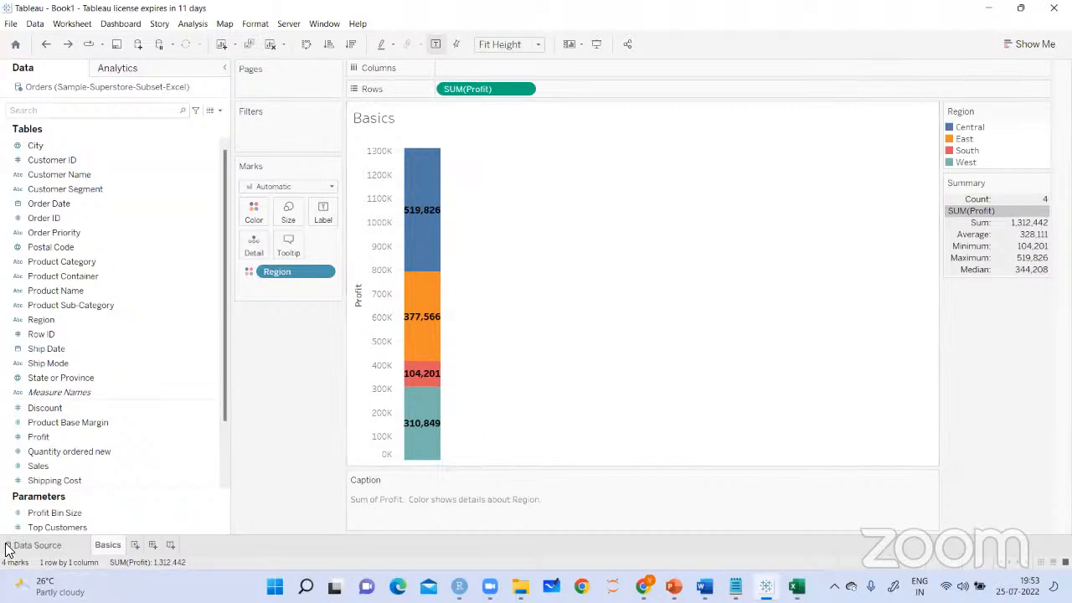
# Rename the data source to "Orders (Sample-Superstore)" and return to the Basics worksheet
pyautogui.click(36, 547)
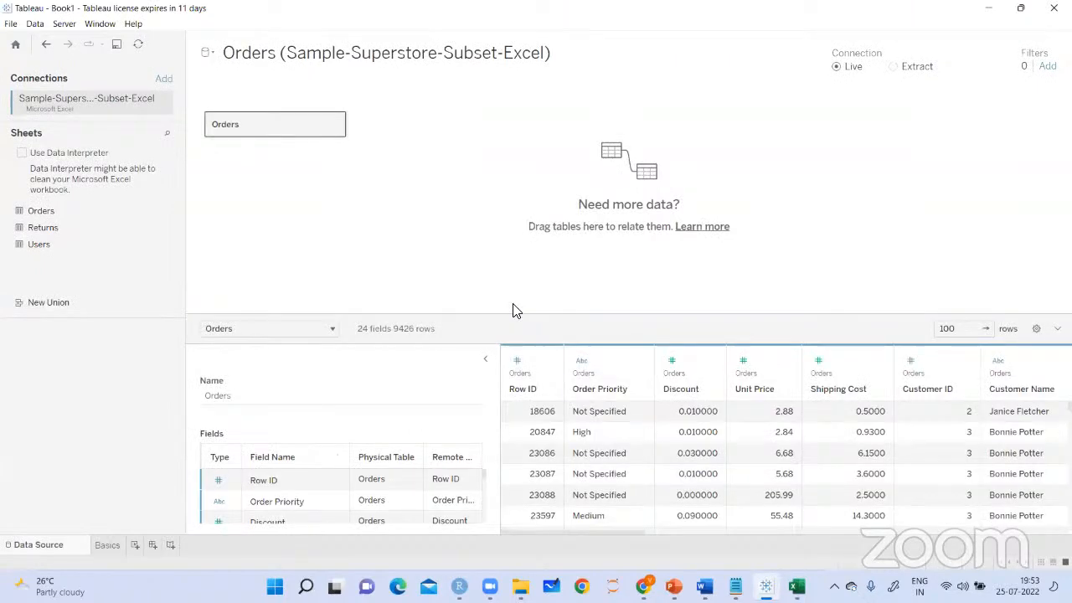
pyautogui.click(527, 57)
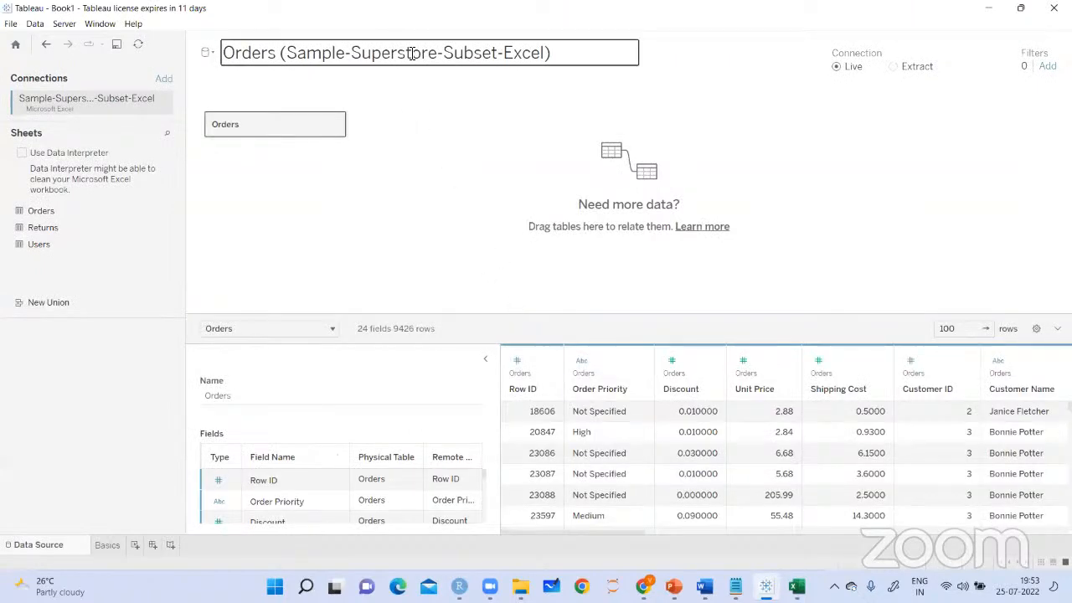
pyautogui.click(552, 55)
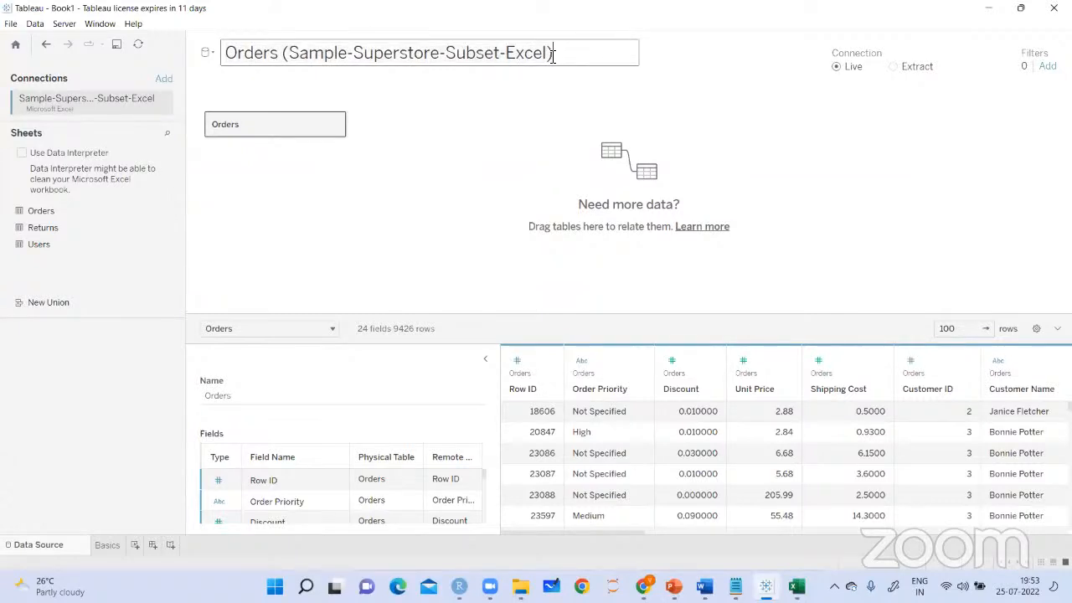
pyautogui.press('Left')
pyautogui.press('BackSpace')
pyautogui.press('BackSpace')
pyautogui.press('BackSpace')
pyautogui.press('BackSpace')
pyautogui.press('BackSpace')
pyautogui.press('BackSpace')
pyautogui.press('BackSpace')
pyautogui.press('BackSpace')
pyautogui.press('BackSpace')
pyautogui.press('BackSpace')
pyautogui.press('BackSpace')
pyautogui.press('BackSpace')
pyautogui.press('BackSpace')
pyautogui.press('Return')
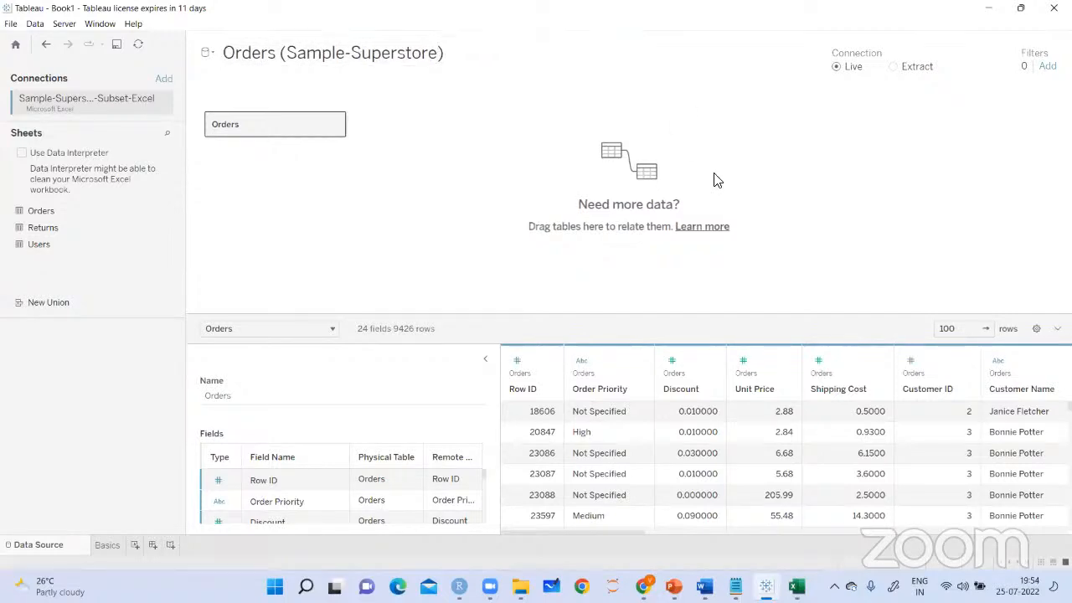
pyautogui.click(107, 545)
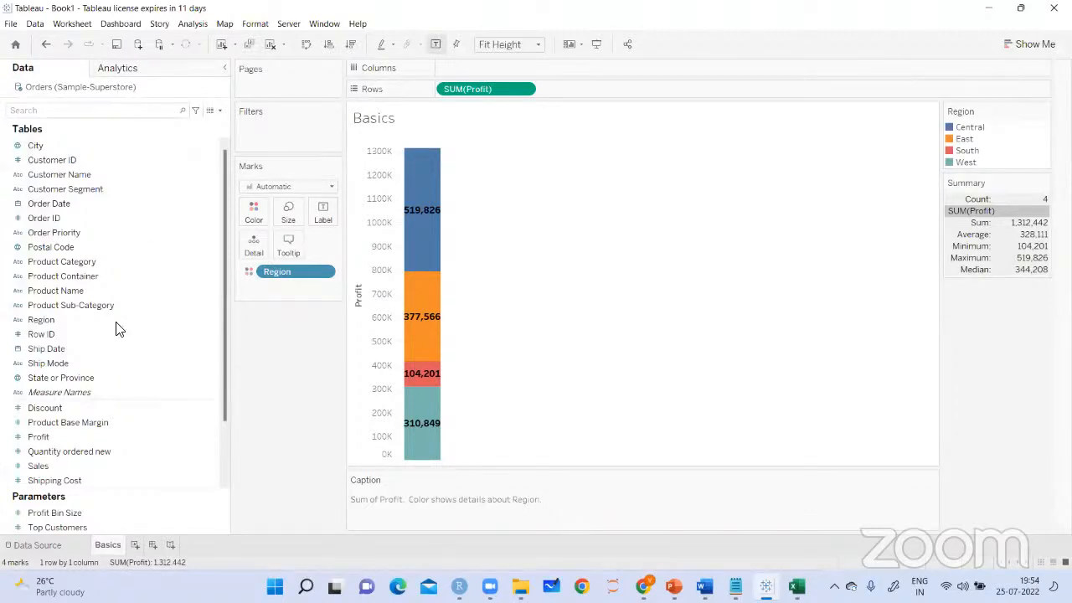
# On the data source page, mark the Live and Extract connection options with arrows and handwrite an underlined note ending in "establish database"
pyautogui.click(37, 546)
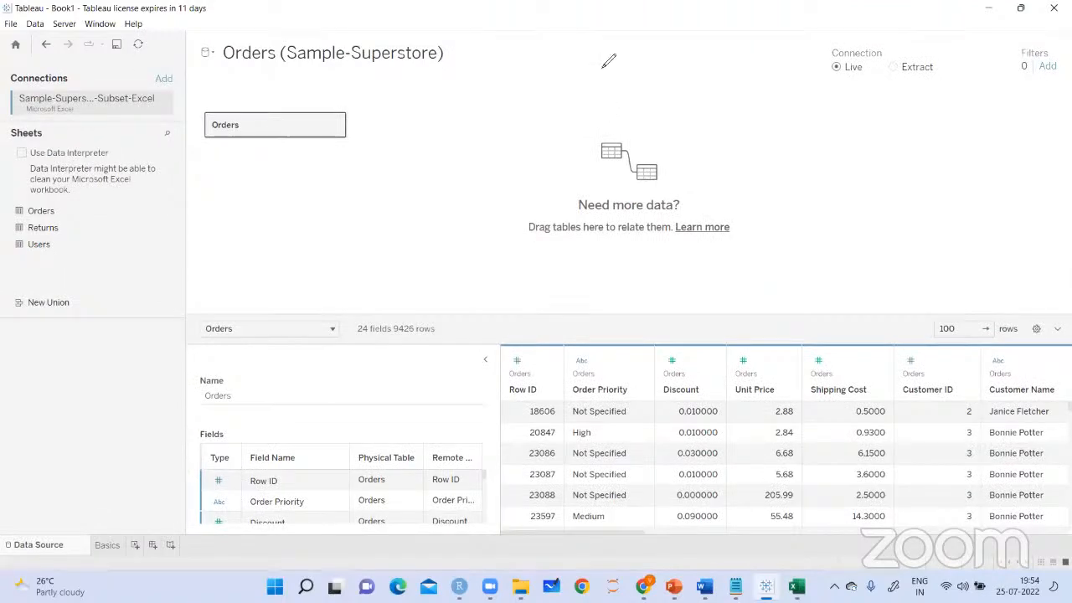
pyautogui.moveTo(856, 90)
pyautogui.mouseDown()
pyautogui.moveTo(863, 139)
pyautogui.moveTo(873, 112)
pyautogui.mouseUp()
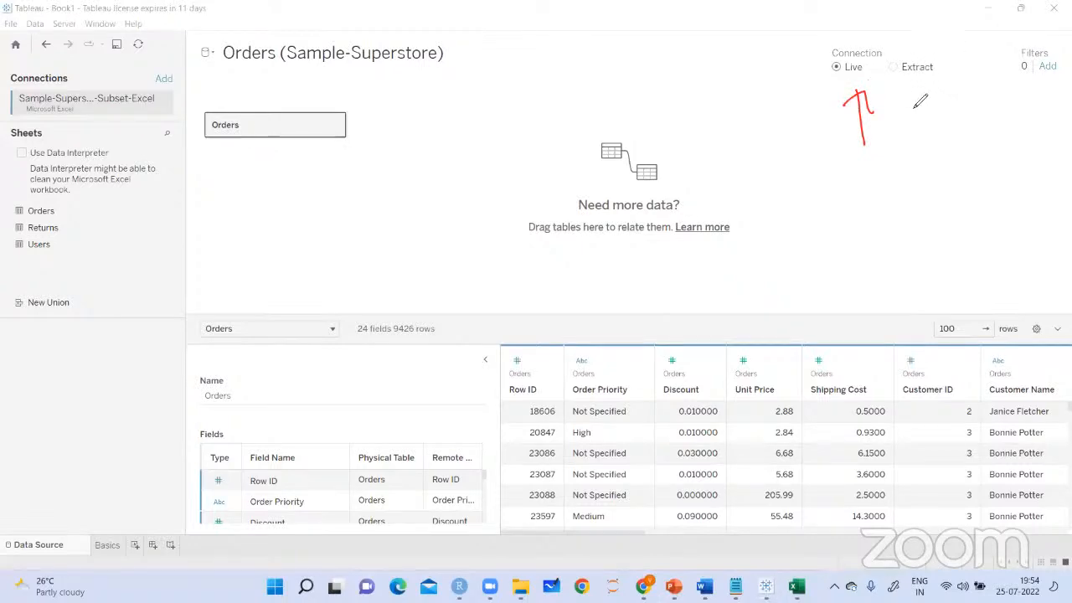
pyautogui.moveTo(921, 144); pyautogui.dragTo(918, 84)
pyautogui.moveTo(904, 107); pyautogui.dragTo(930, 107)
pyautogui.moveTo(858, 74); pyautogui.dragTo(862, 77)
pyautogui.moveTo(791, 180)
pyautogui.mouseDown()
pyautogui.moveTo(789, 216)
pyautogui.moveTo(831, 195)
pyautogui.mouseUp()
pyautogui.moveTo(784, 238)
pyautogui.mouseDown()
pyautogui.moveTo(854, 210)
pyautogui.moveTo(898, 155)
pyautogui.mouseUp()
pyautogui.moveTo(860, 186)
pyautogui.mouseDown()
pyautogui.moveTo(919, 148)
pyautogui.moveTo(940, 171)
pyautogui.moveTo(928, 168)
pyautogui.moveTo(994, 147)
pyautogui.mouseUp()
pyautogui.moveTo(888, 211); pyautogui.dragTo(997, 156)
pyautogui.moveTo(914, 197)
pyautogui.mouseDown()
pyautogui.moveTo(913, 228)
pyautogui.moveTo(930, 219)
pyautogui.mouseUp()
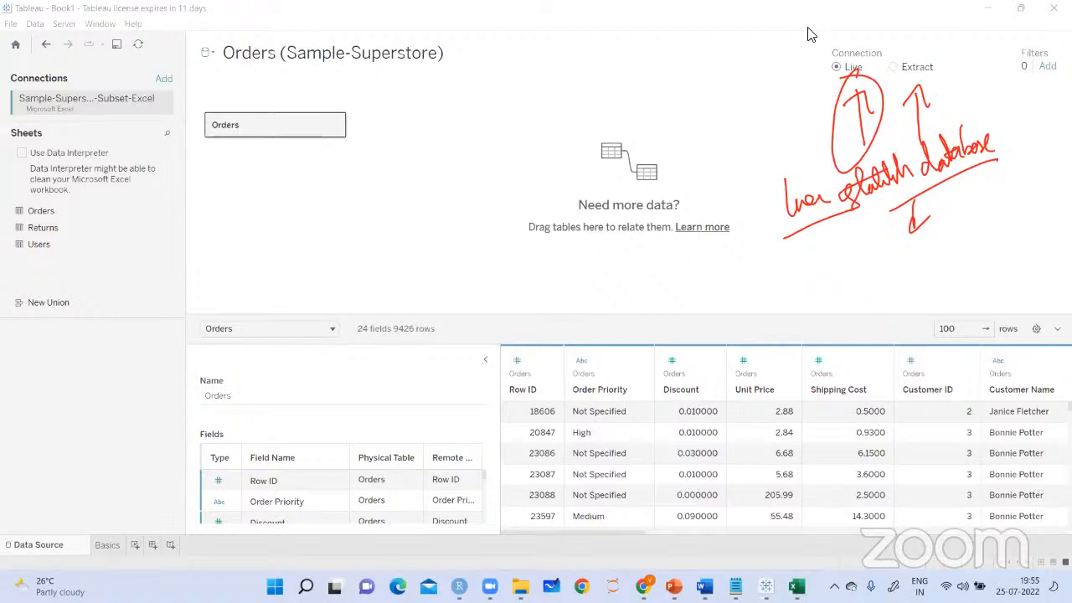
# Switch the connection to Extract and accept the extract settings with logical tables and all rows
pyautogui.click(895, 67)
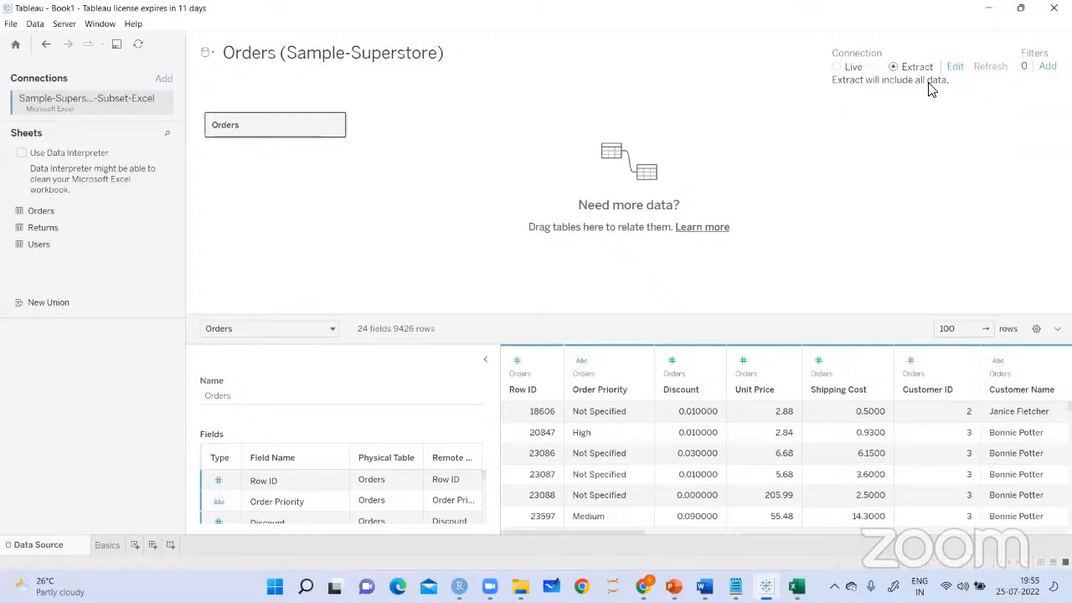
pyautogui.click(955, 72)
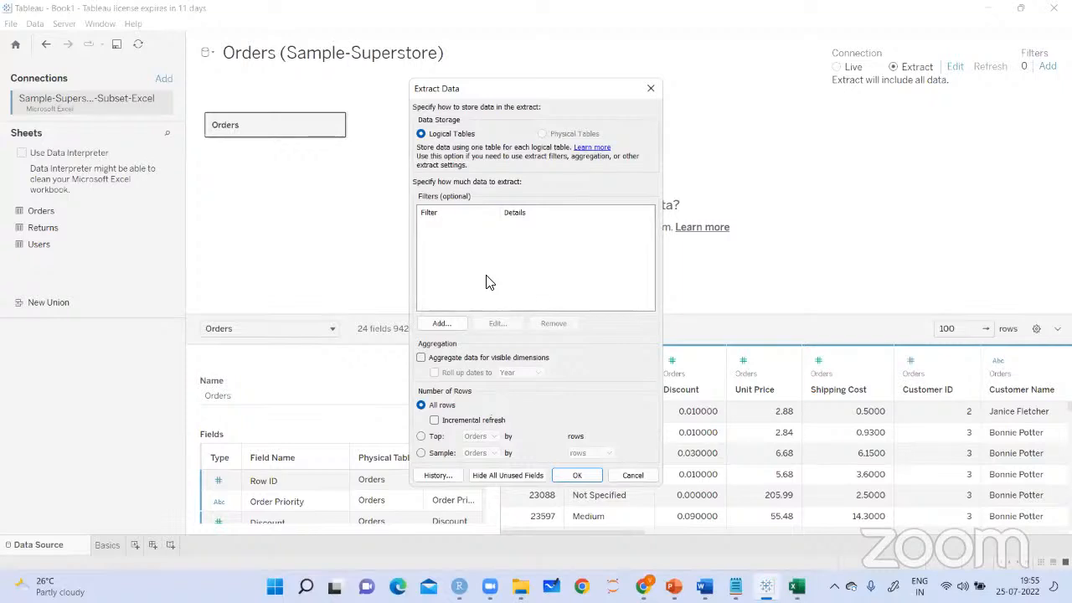
pyautogui.click(586, 478)
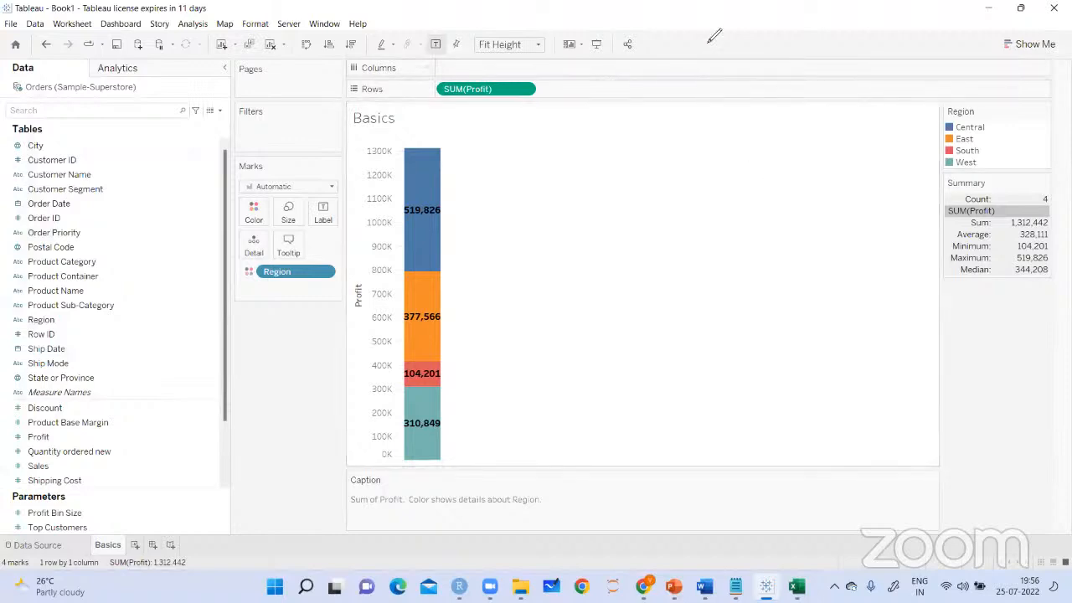
# On the Basics worksheet, circle the data source icon and draw an arrow to a circled, underlined handwritten note
pyautogui.moveTo(37, 79)
pyautogui.mouseDown()
pyautogui.moveTo(25, 104)
pyautogui.moveTo(40, 90)
pyautogui.moveTo(109, 127)
pyautogui.moveTo(139, 180)
pyautogui.mouseUp()
pyautogui.moveTo(149, 132)
pyautogui.mouseDown()
pyautogui.moveTo(150, 172)
pyautogui.moveTo(178, 157)
pyautogui.moveTo(186, 126)
pyautogui.mouseUp()
pyautogui.moveTo(133, 201); pyautogui.dragTo(192, 171)
pyautogui.moveTo(194, 126); pyautogui.dragTo(143, 126)
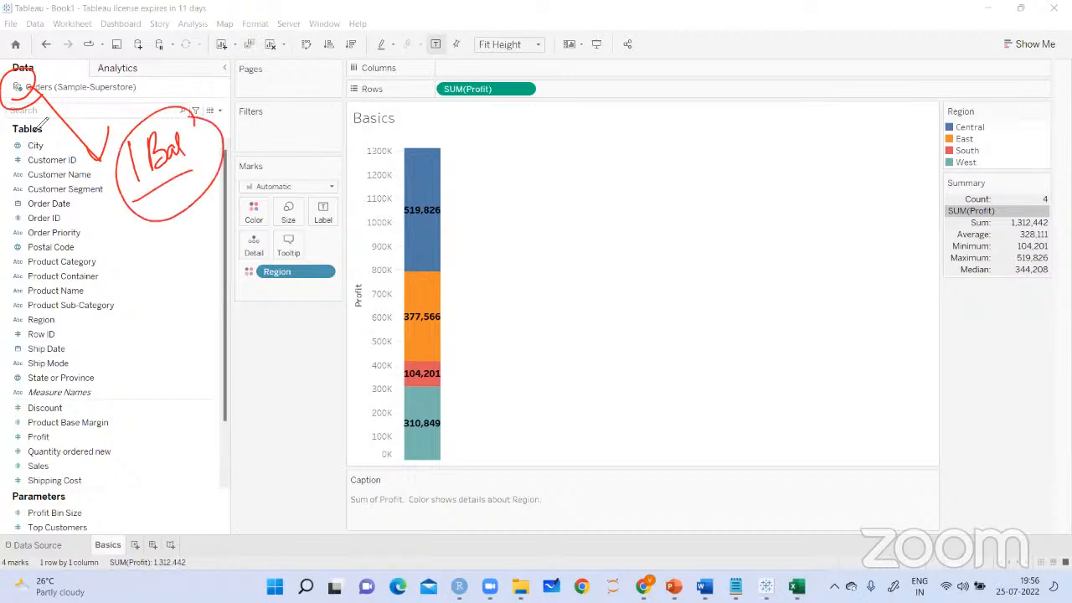
# Handwrite a circled, underlined "2 Bal" note below the first note, with an arrow to a circled "Extract" and another arrow onward
pyautogui.moveTo(128, 242)
pyautogui.mouseDown()
pyautogui.moveTo(159, 220)
pyautogui.moveTo(171, 243)
pyautogui.moveTo(192, 228)
pyautogui.mouseUp()
pyautogui.moveTo(138, 219); pyautogui.dragTo(143, 205)
pyautogui.moveTo(189, 253)
pyautogui.mouseDown()
pyautogui.moveTo(197, 327)
pyautogui.moveTo(214, 292)
pyautogui.mouseUp()
pyautogui.moveTo(171, 352)
pyautogui.mouseDown()
pyautogui.moveTo(186, 360)
pyautogui.moveTo(186, 336)
pyautogui.moveTo(208, 348)
pyautogui.moveTo(242, 314)
pyautogui.mouseUp()
pyautogui.moveTo(178, 399); pyautogui.dragTo(198, 386)
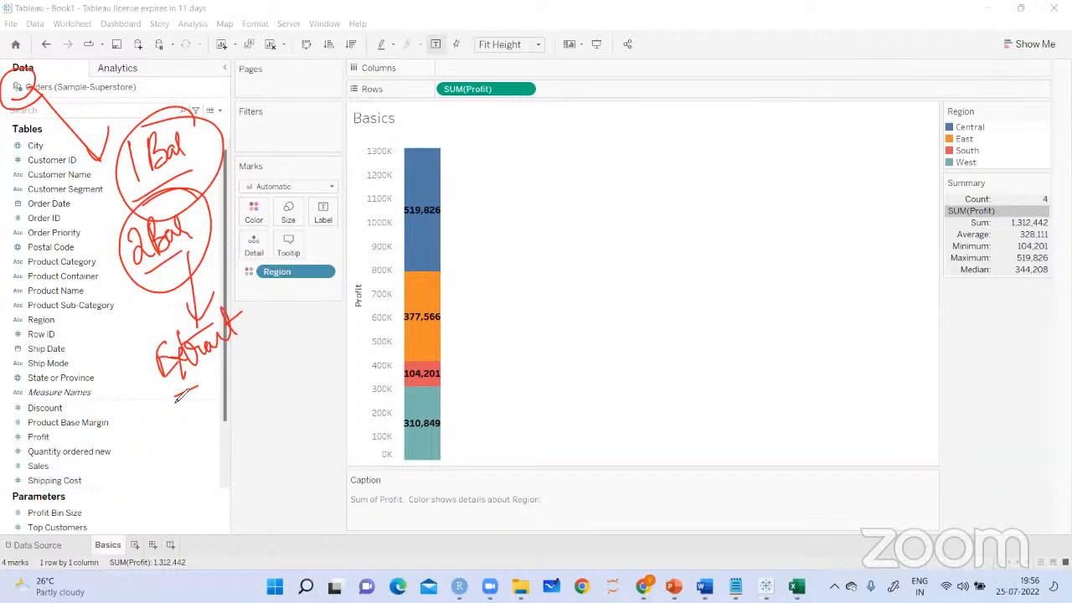
pyautogui.moveTo(198, 386); pyautogui.dragTo(275, 347)
pyautogui.moveTo(283, 308)
pyautogui.mouseDown()
pyautogui.moveTo(277, 334)
pyautogui.moveTo(290, 334)
pyautogui.mouseUp()
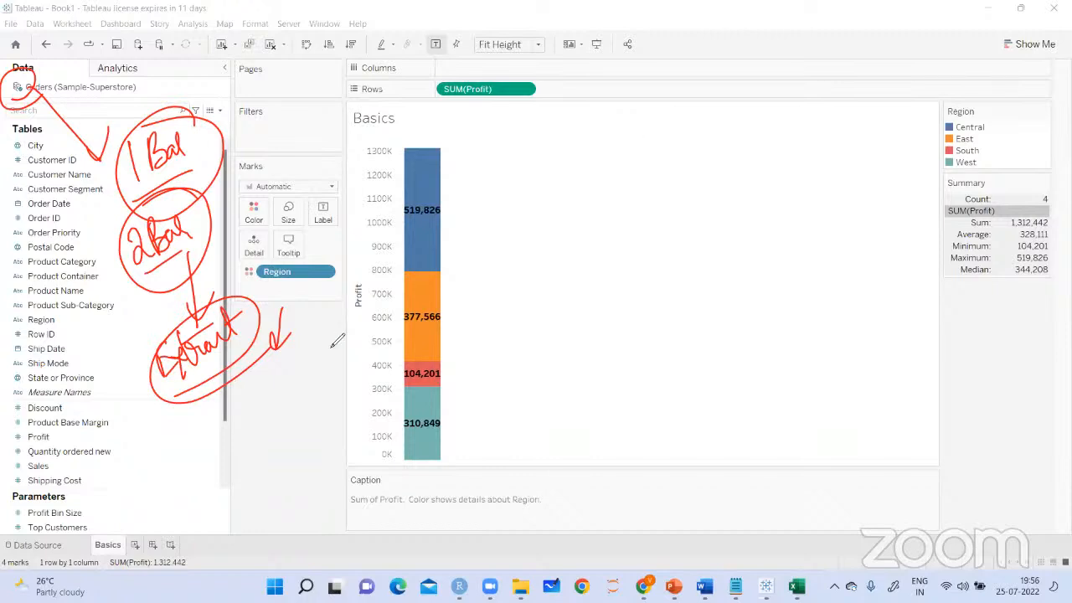
# Examine the extract options of the Orders (Sample-Superstore) data source and the list of fields in its table
pyautogui.rightClick(129, 89)
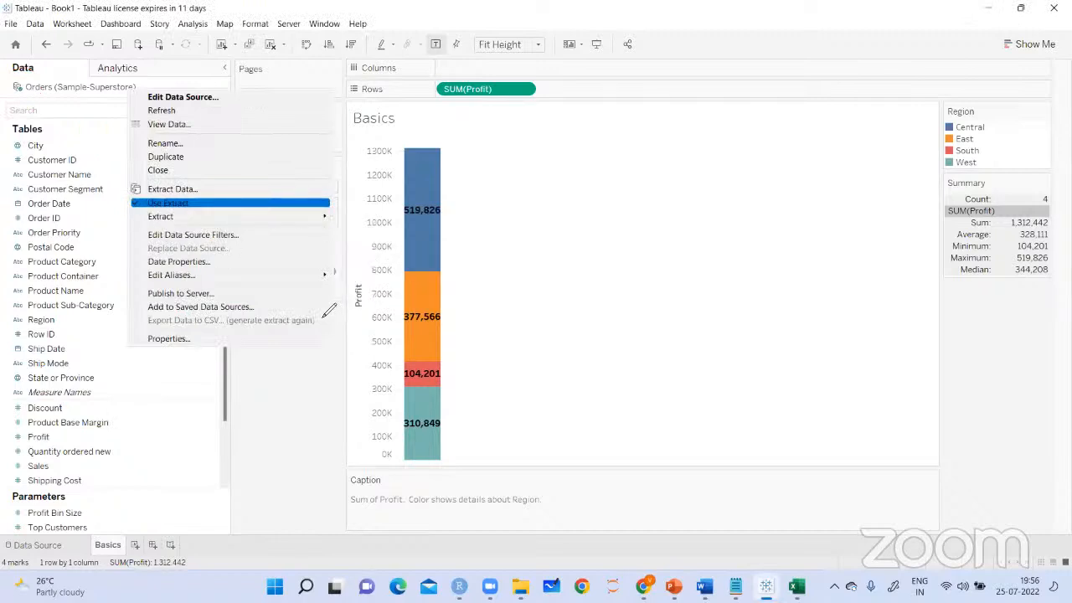
pyautogui.click(305, 348)
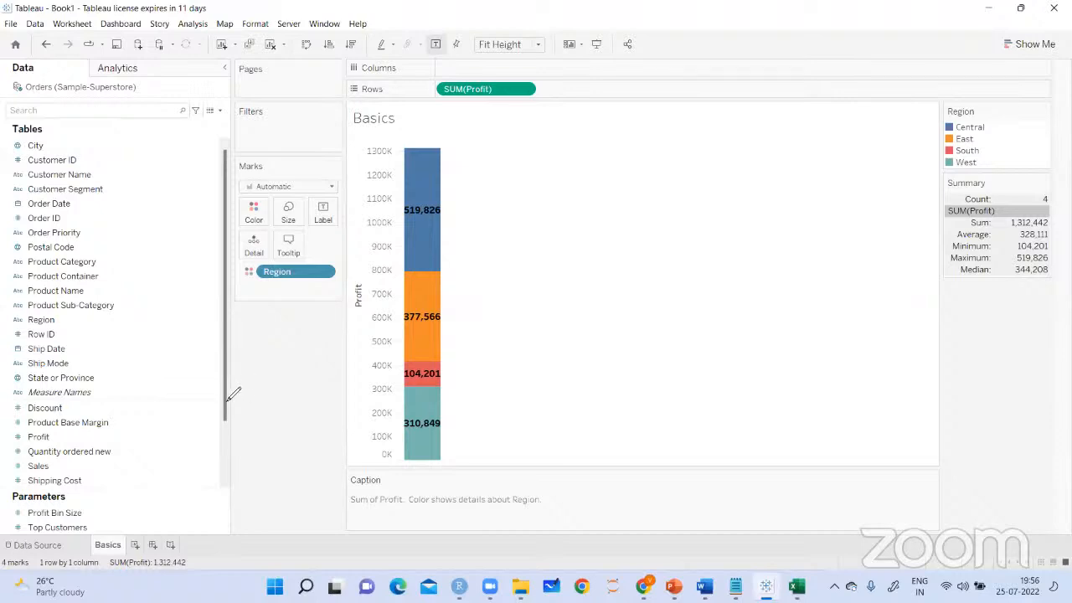
pyautogui.scroll(-2, 236, 448)
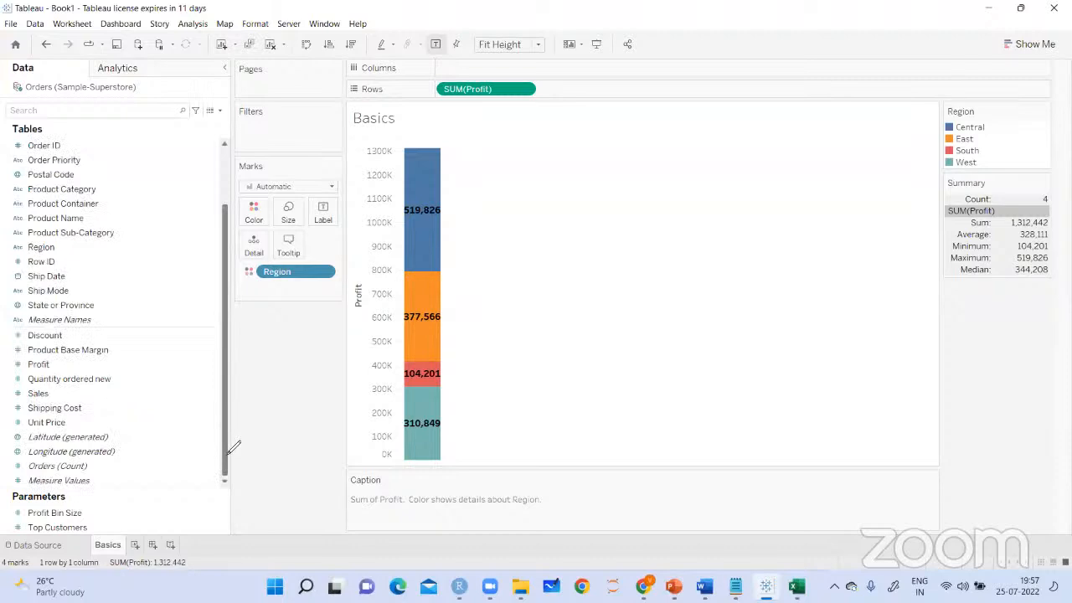
pyautogui.moveTo(230, 411); pyautogui.dragTo(229, 350)
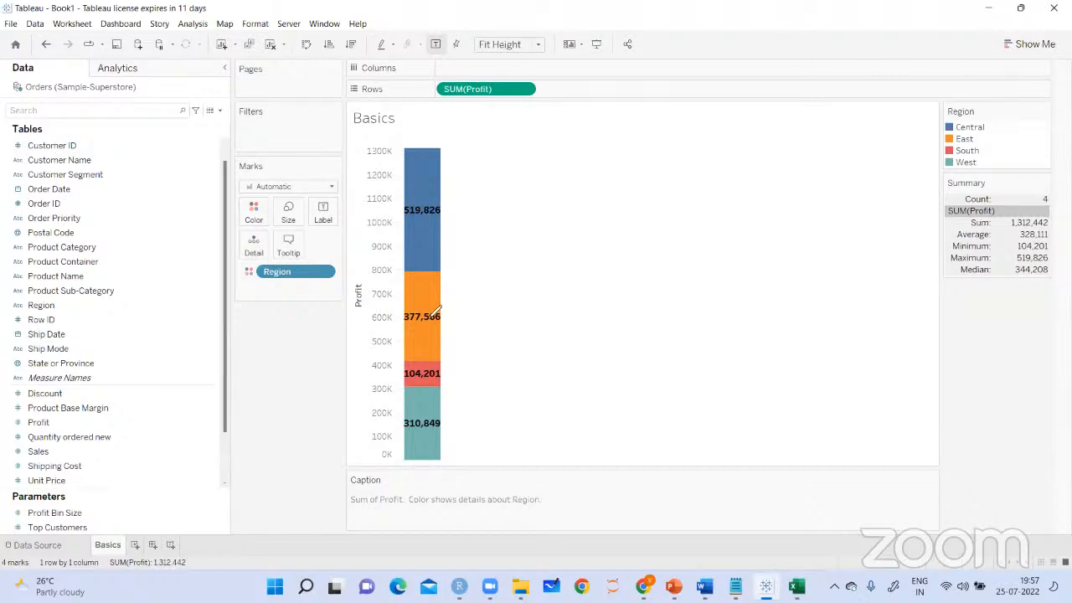
# Handwrite circled "Dimension" and "Measures" labels beside the corresponding groups of fields
pyautogui.moveTo(109, 159)
pyautogui.mouseDown()
pyautogui.moveTo(134, 164)
pyautogui.moveTo(175, 151)
pyautogui.moveTo(231, 113)
pyautogui.moveTo(125, 116)
pyautogui.mouseUp()
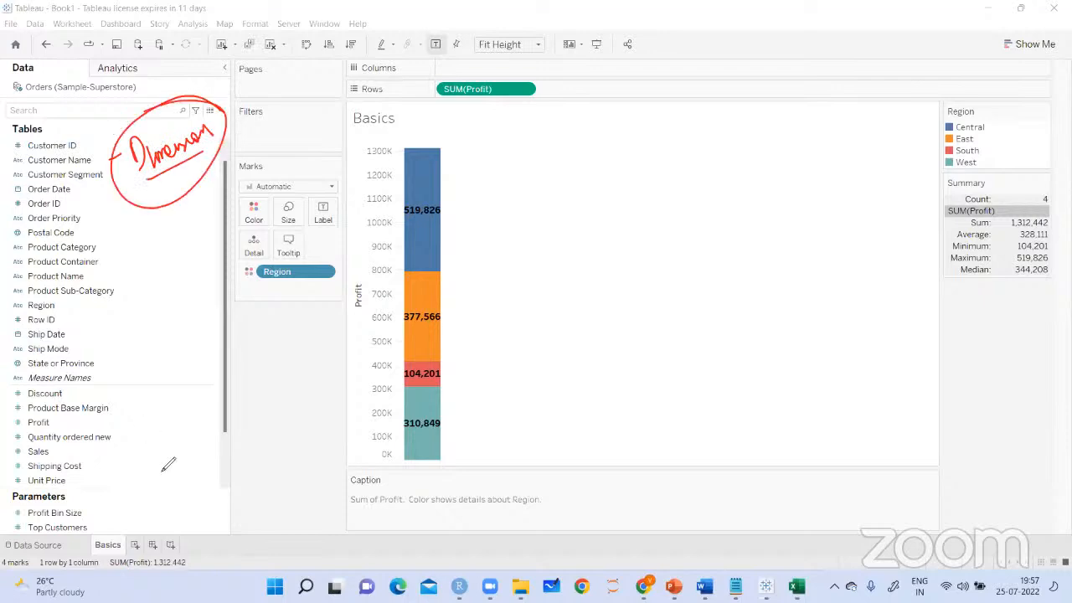
pyautogui.moveTo(124, 448); pyautogui.dragTo(149, 456)
pyautogui.moveTo(159, 419)
pyautogui.mouseDown()
pyautogui.moveTo(167, 404)
pyautogui.moveTo(213, 397)
pyautogui.moveTo(223, 379)
pyautogui.moveTo(246, 382)
pyautogui.moveTo(203, 350)
pyautogui.moveTo(209, 358)
pyautogui.mouseUp()
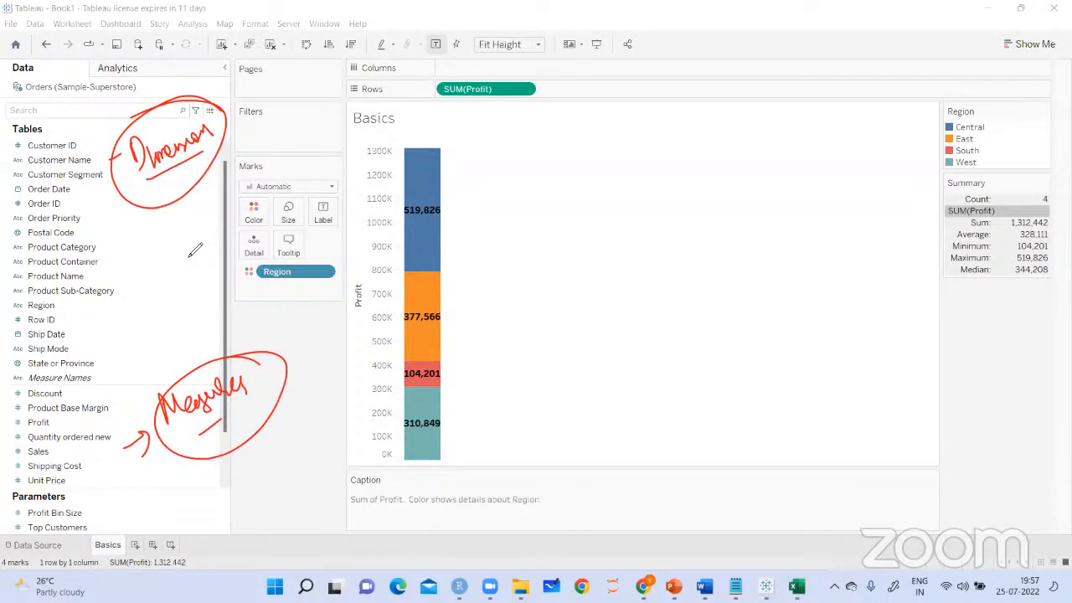
# Circle the Profit field, handwrite an underlined "Understand" note with a bracketed phrase and arrows beside the bar, and finish by clearing the drawings
pyautogui.moveTo(60, 419)
pyautogui.mouseDown()
pyautogui.moveTo(32, 433)
pyautogui.moveTo(60, 419)
pyautogui.moveTo(78, 431)
pyautogui.mouseUp()
pyautogui.moveTo(69, 423); pyautogui.dragTo(85, 422)
pyautogui.moveTo(445, 230); pyautogui.dragTo(475, 215)
pyautogui.moveTo(466, 211); pyautogui.dragTo(473, 230)
pyautogui.moveTo(492, 187)
pyautogui.mouseDown()
pyautogui.moveTo(546, 168)
pyautogui.moveTo(566, 176)
pyautogui.mouseUp()
pyautogui.moveTo(485, 239); pyautogui.dragTo(602, 191)
pyautogui.moveTo(593, 145)
pyautogui.mouseDown()
pyautogui.moveTo(612, 167)
pyautogui.moveTo(724, 123)
pyautogui.mouseUp()
pyautogui.moveTo(630, 177); pyautogui.dragTo(708, 149)
pyautogui.moveTo(605, 141); pyautogui.dragTo(601, 194)
pyautogui.moveTo(744, 102); pyautogui.dragTo(759, 147)
pyautogui.moveTo(601, 194)
pyautogui.mouseDown()
pyautogui.moveTo(647, 200)
pyautogui.moveTo(607, 243)
pyautogui.moveTo(624, 239)
pyautogui.mouseUp()
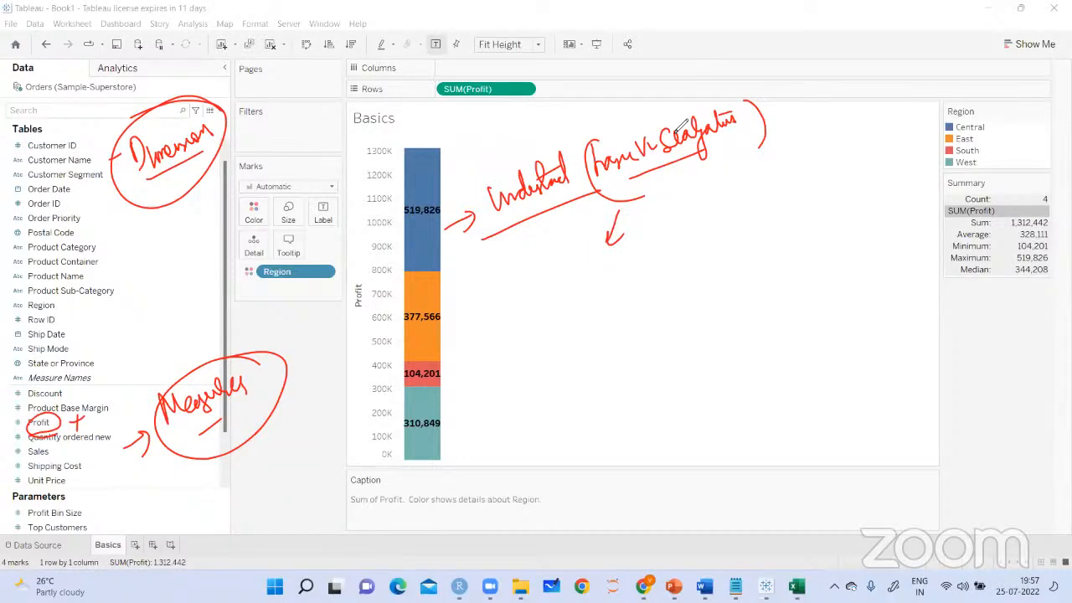
pyautogui.click(492, 254)
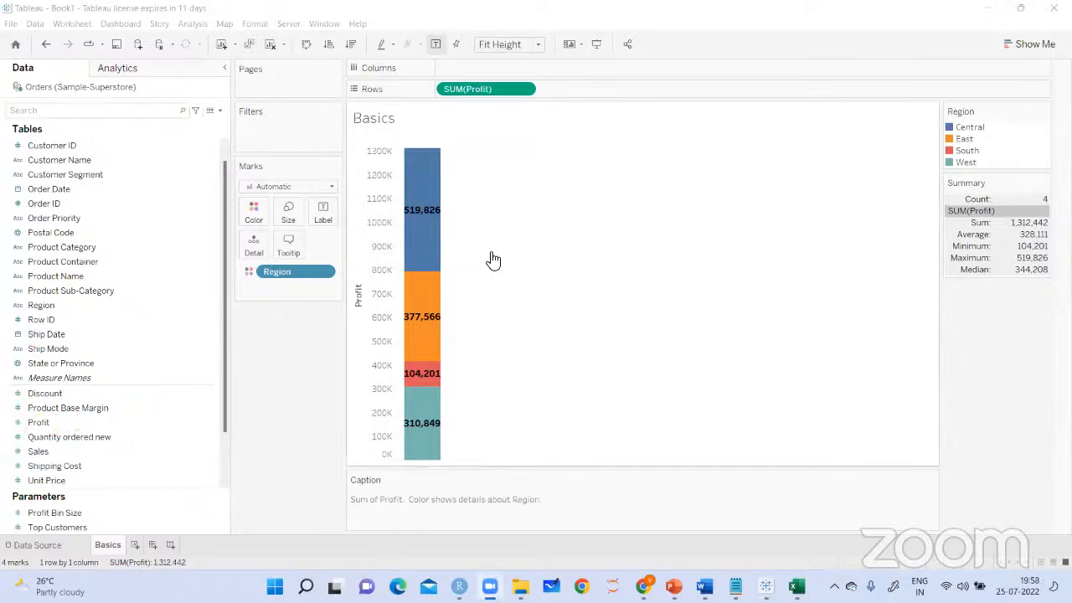
# Open the formatting options for the chart and show the pane settings of SUM(Profit)
pyautogui.rightClick(416, 213)
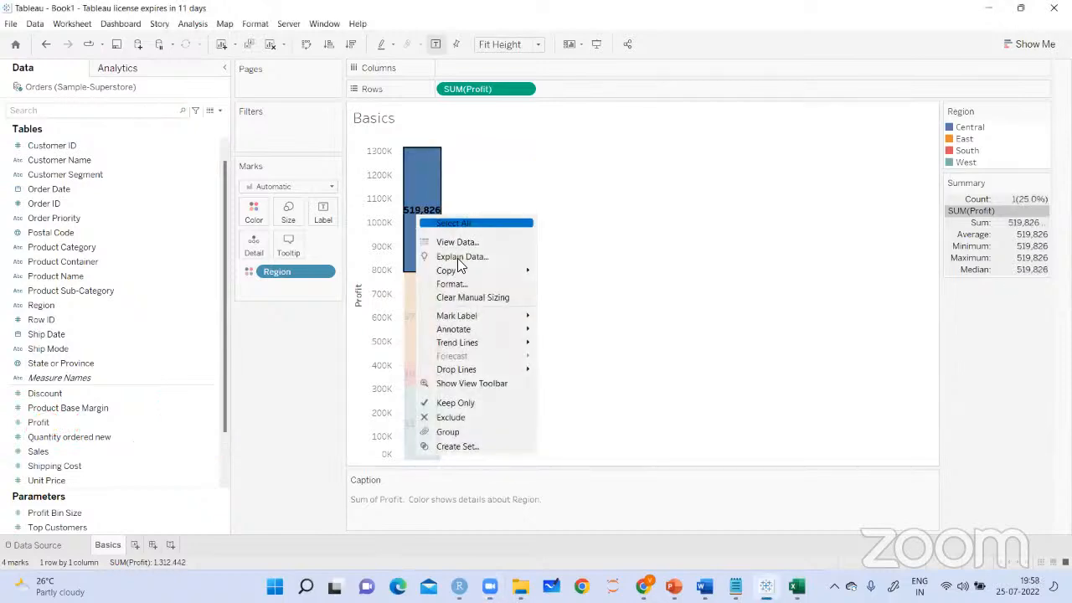
pyautogui.click(462, 285)
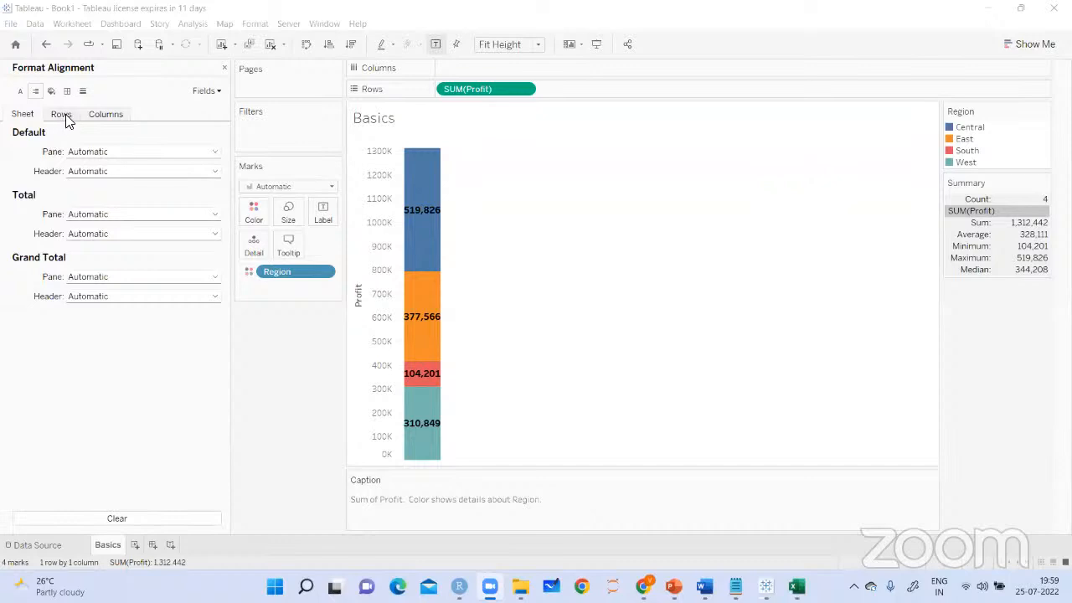
pyautogui.click(201, 91)
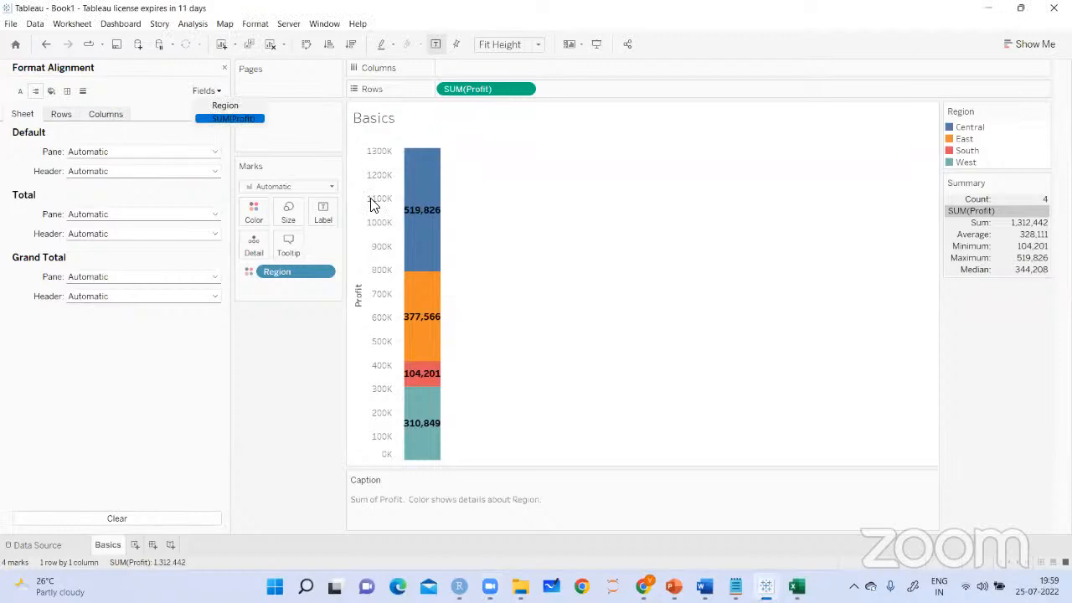
pyautogui.click(220, 119)
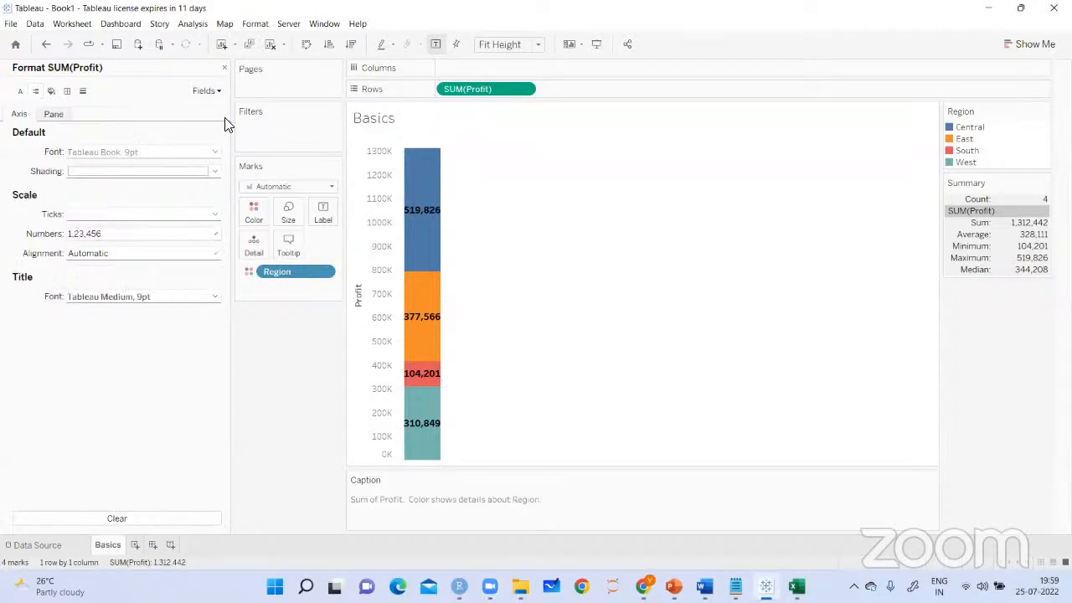
pyautogui.click(56, 115)
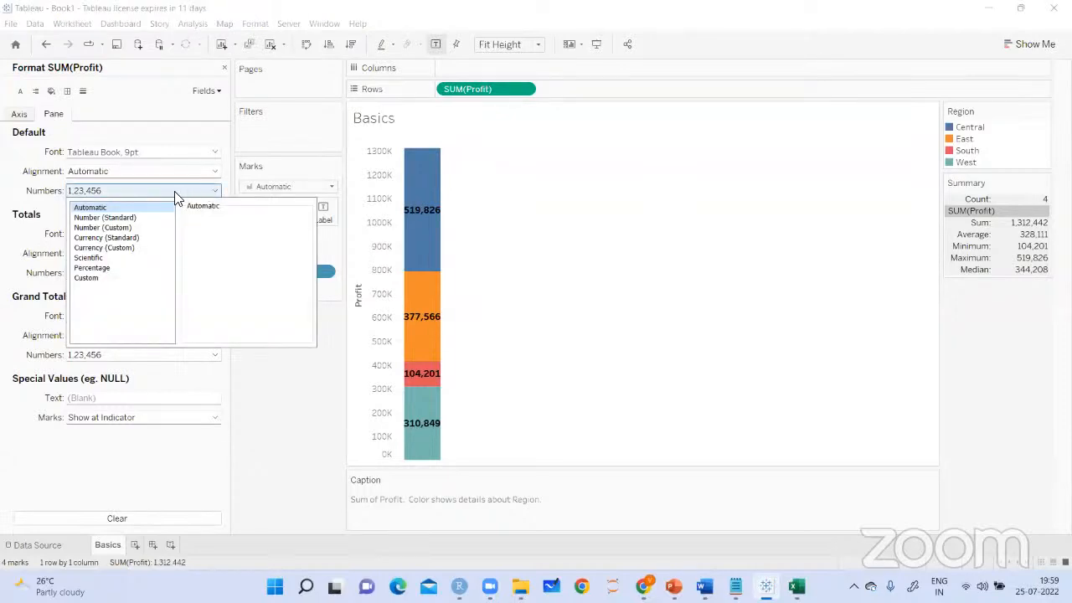
# Format the default Profit numbers as Currency (Standard) with the English (United States) locale
pyautogui.click(119, 241)
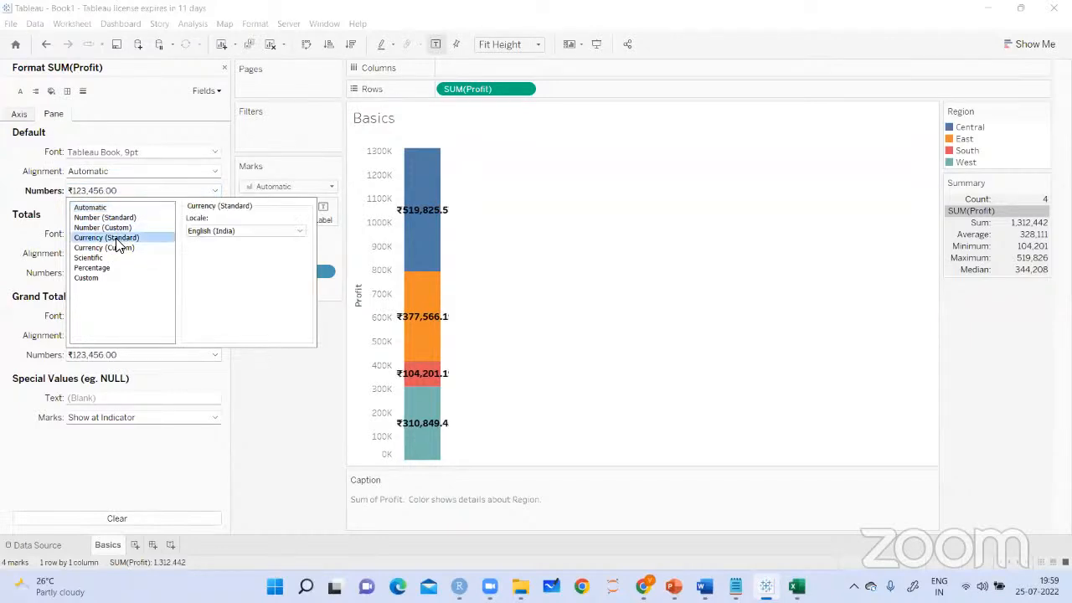
pyautogui.click(259, 233)
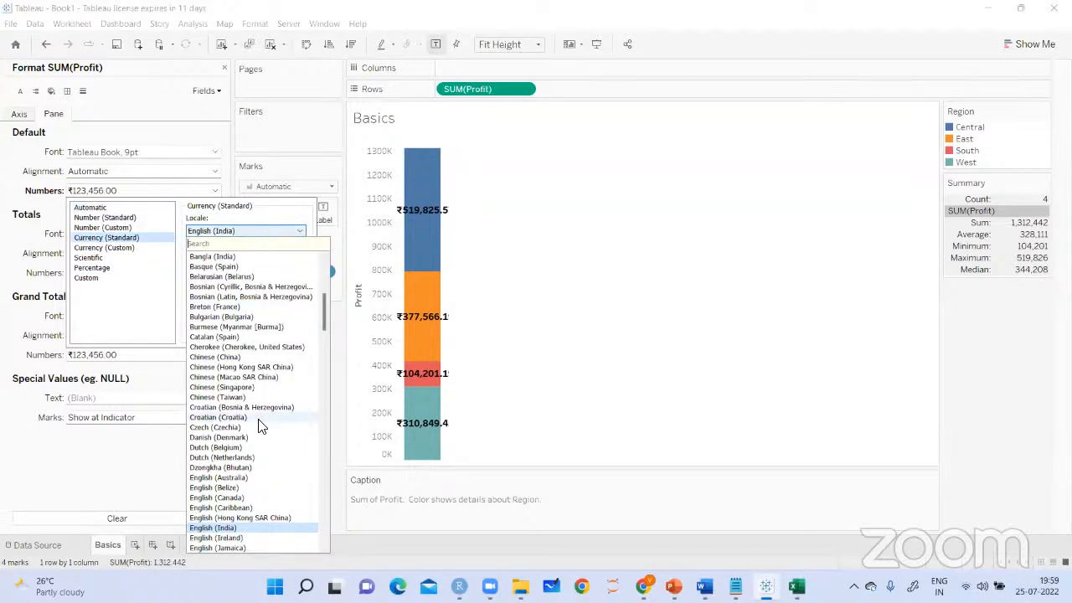
pyautogui.scroll(-10, 261, 424)
pyautogui.scroll(-20, 261, 424)
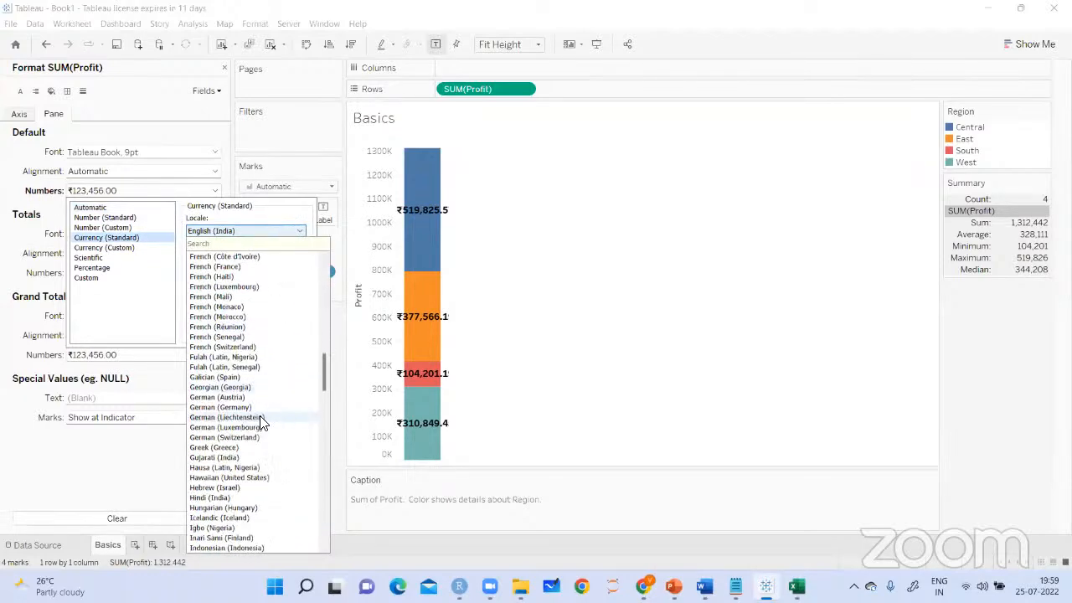
pyautogui.scroll(-20, 261, 424)
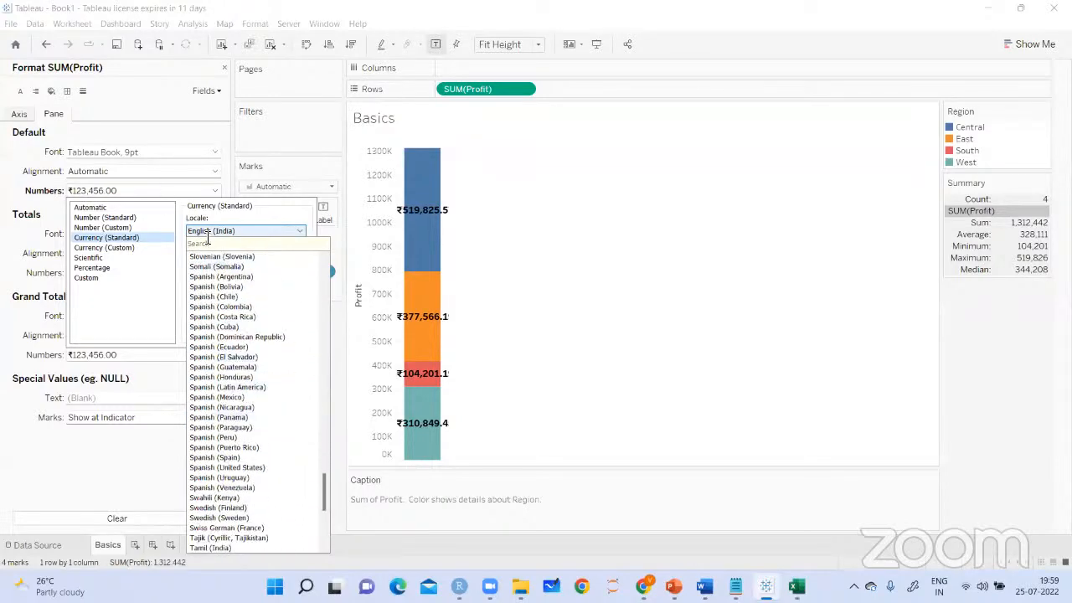
pyautogui.write('us')
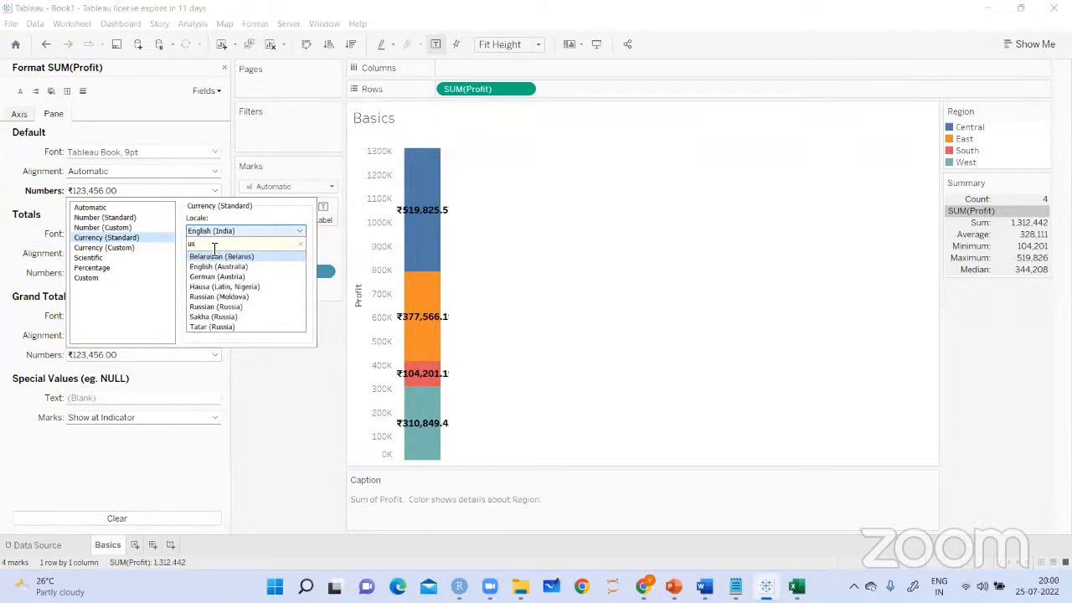
pyautogui.press('BackSpace')
pyautogui.press('BackSpace')
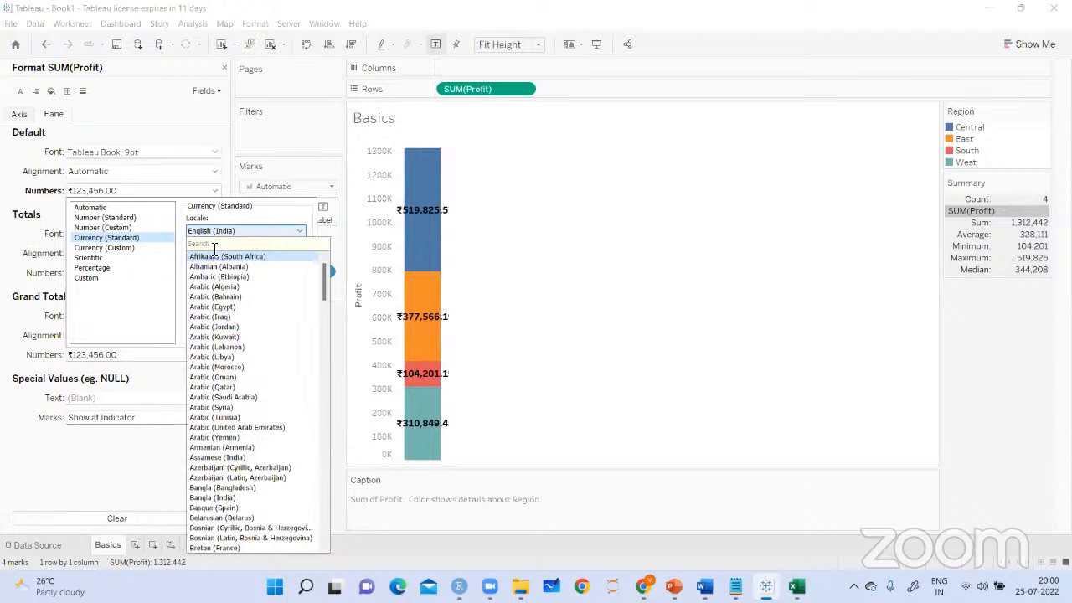
pyautogui.write('Uni')
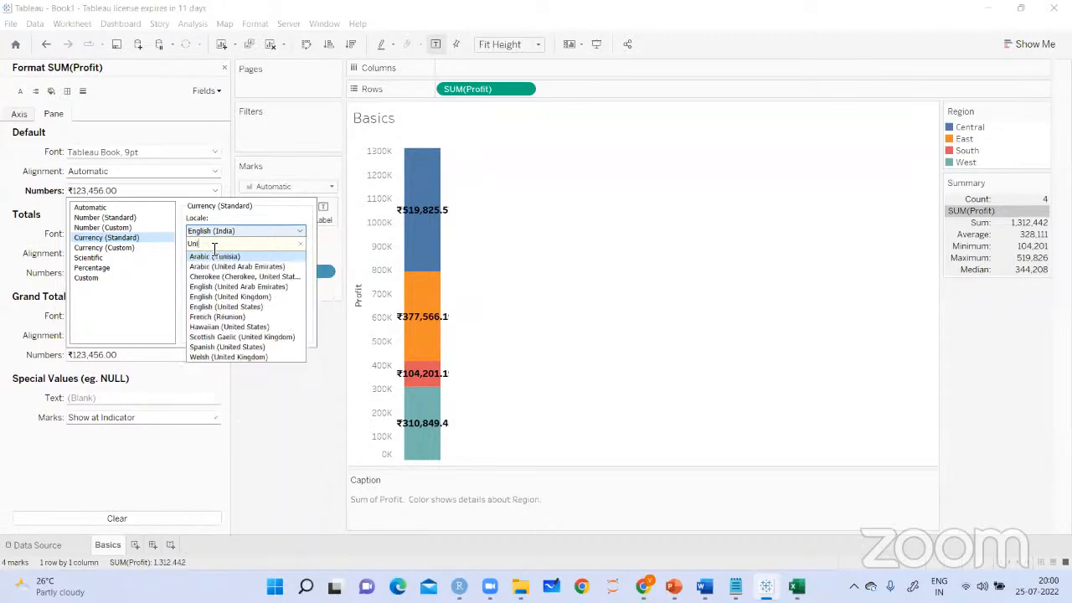
pyautogui.click(224, 308)
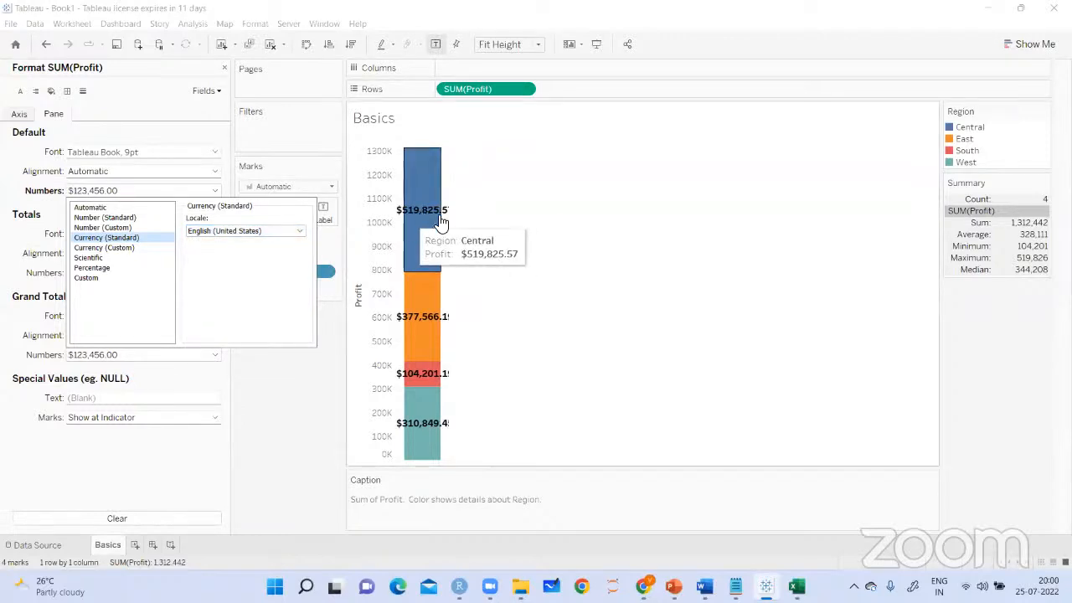
pyautogui.click(606, 292)
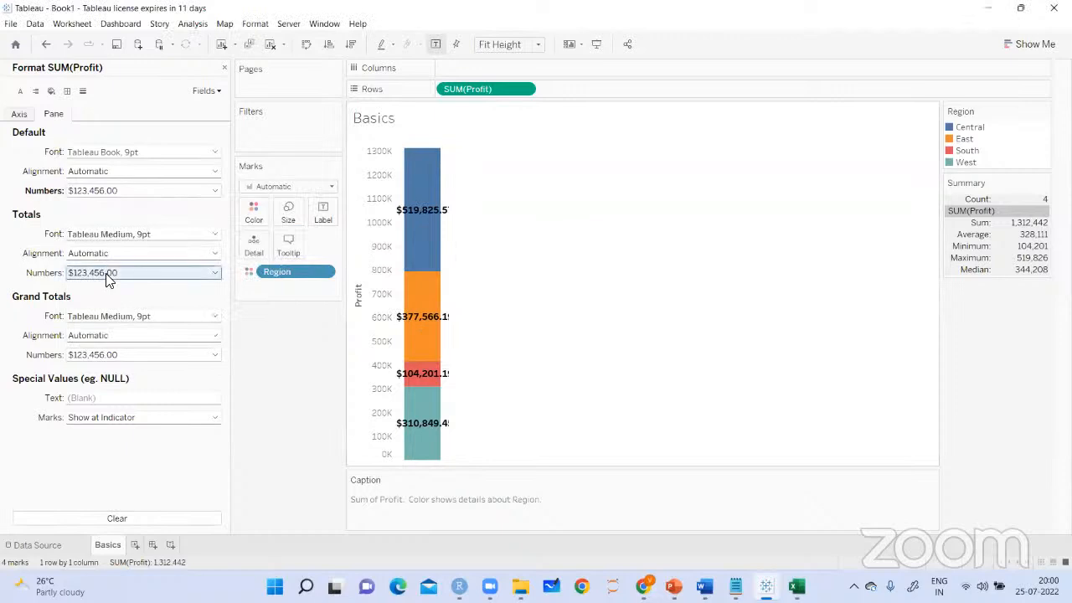
# Try the Custom number format on the default Profit values and set them back to Automatic
pyautogui.click(187, 191)
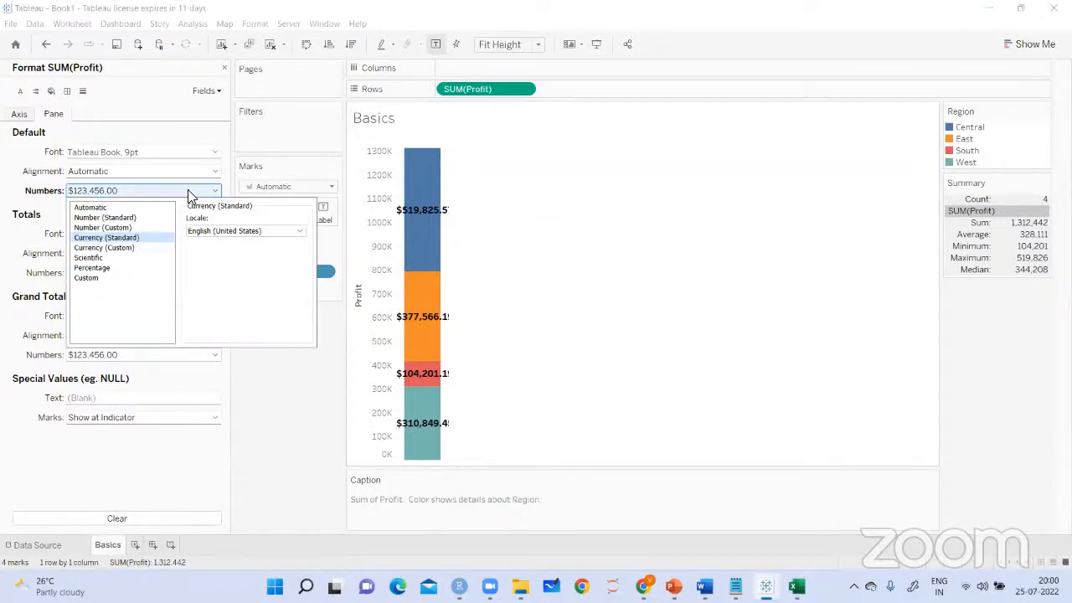
pyautogui.click(91, 279)
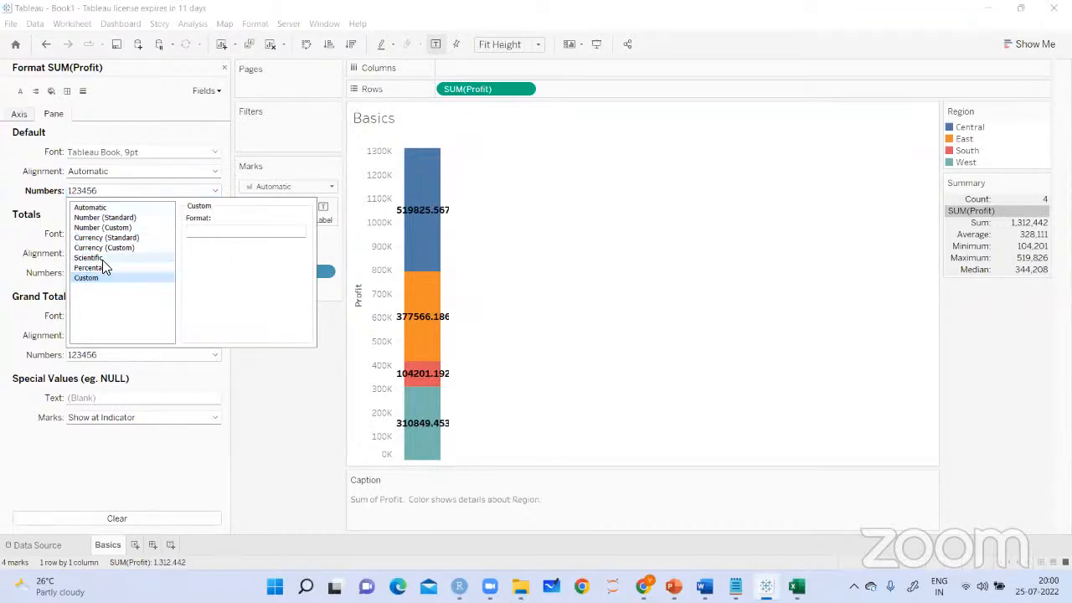
pyautogui.click(102, 217)
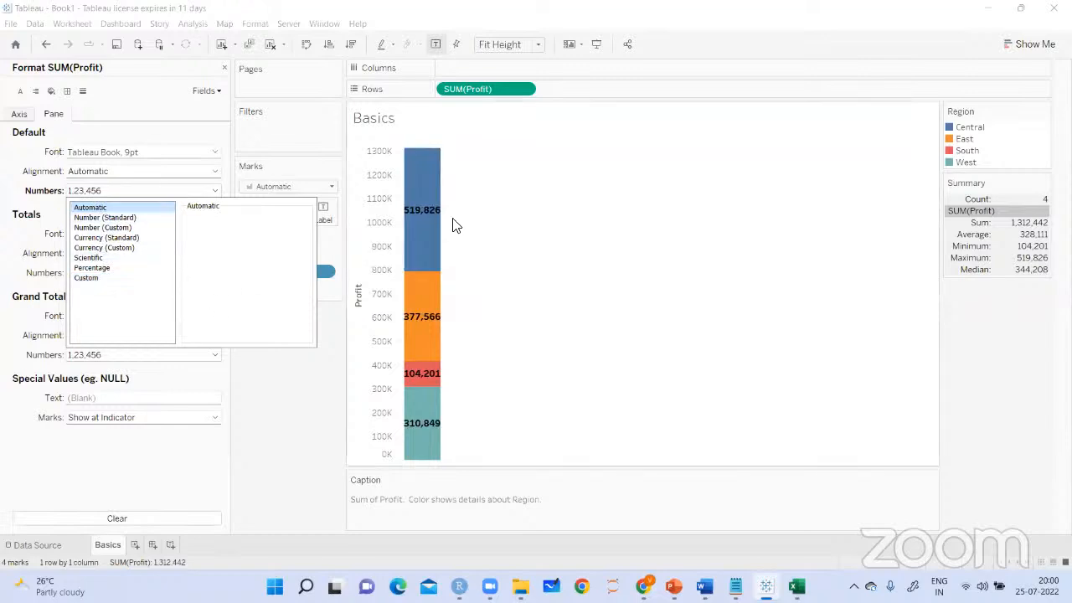
pyautogui.click(445, 247)
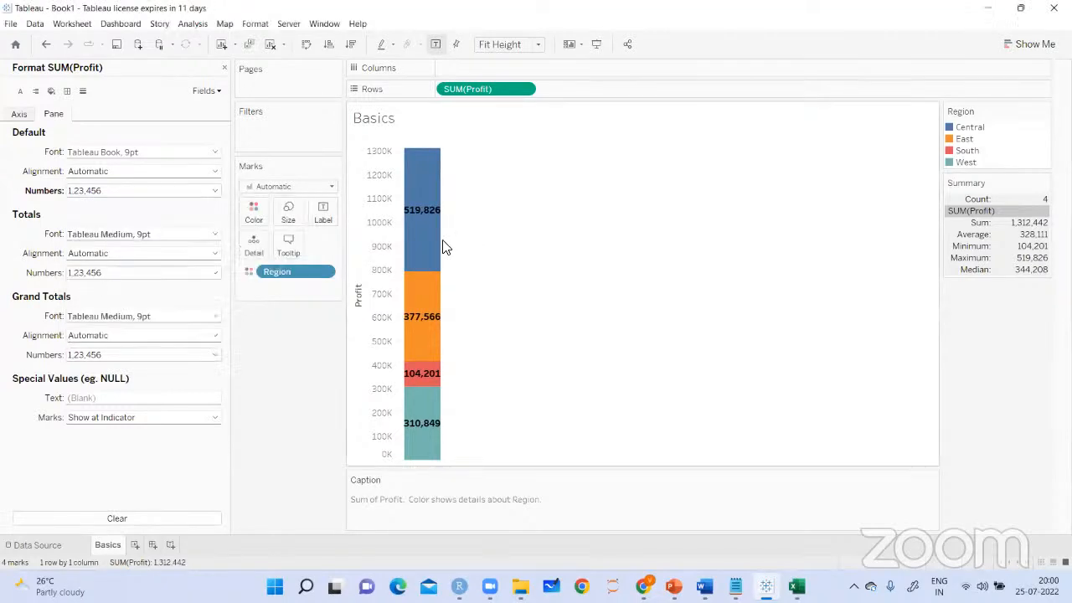
# Set the number format of the Profit totals to Number (Custom) with 2 decimal places and thousands separators
pyautogui.click(171, 280)
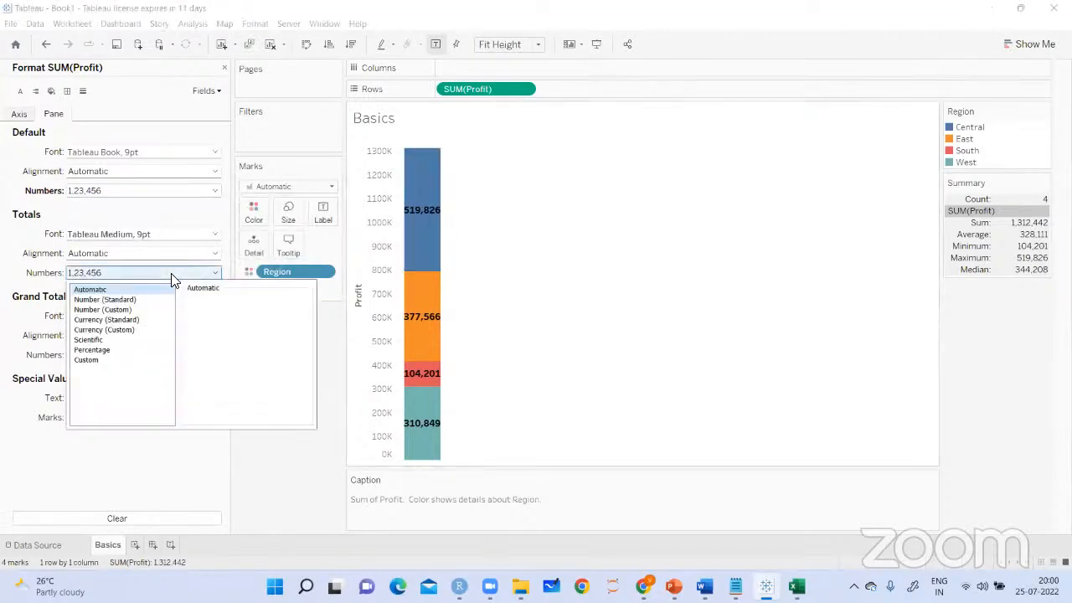
pyautogui.click(107, 310)
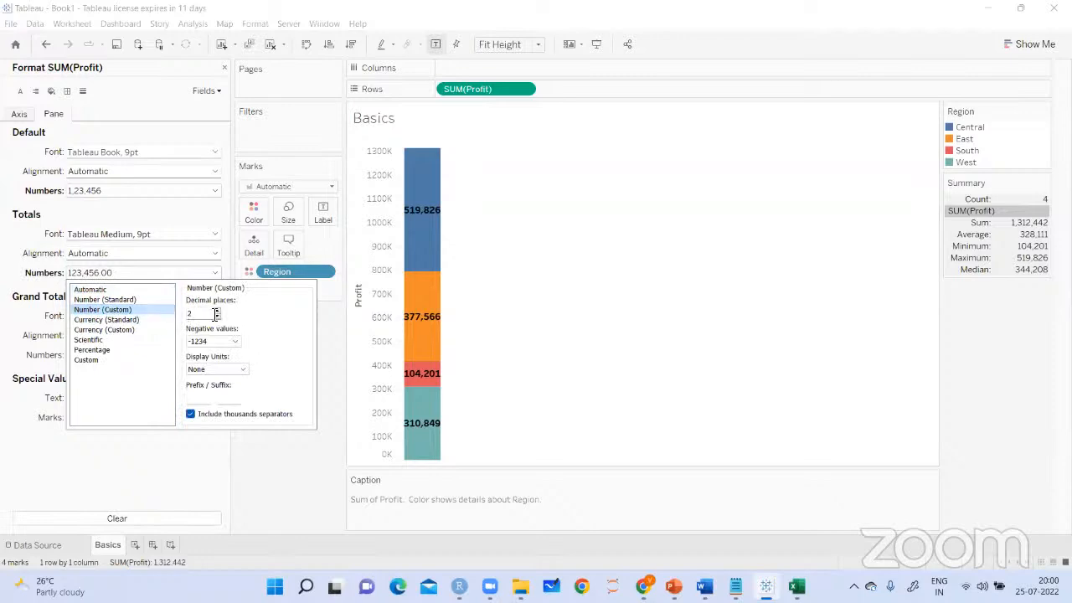
pyautogui.click(256, 469)
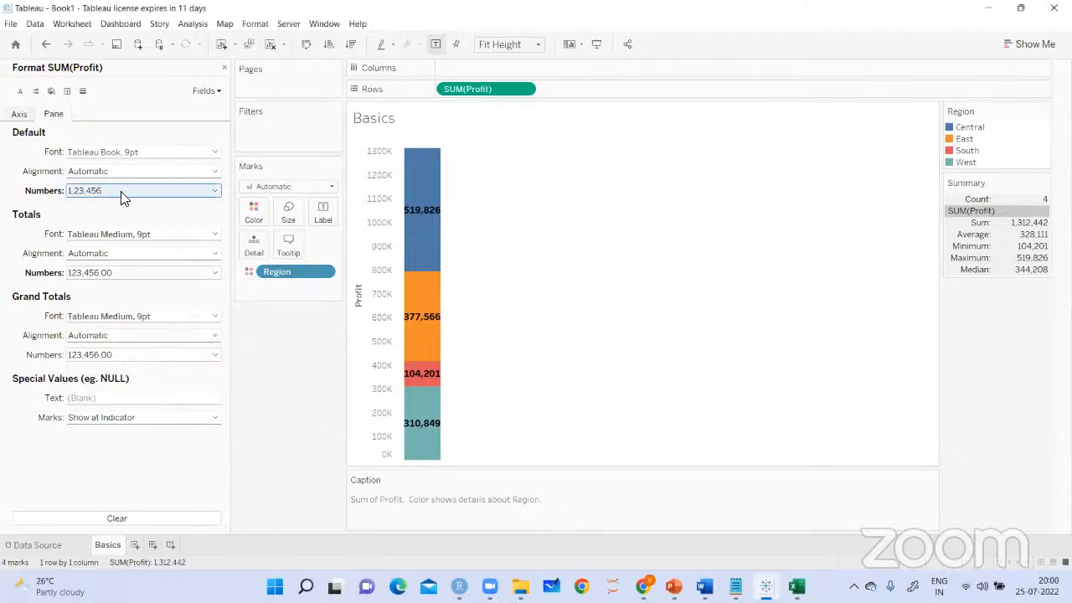
# Format the default Profit numbers as Currency (Standard) using the English (United States) locale
pyautogui.click(150, 192)
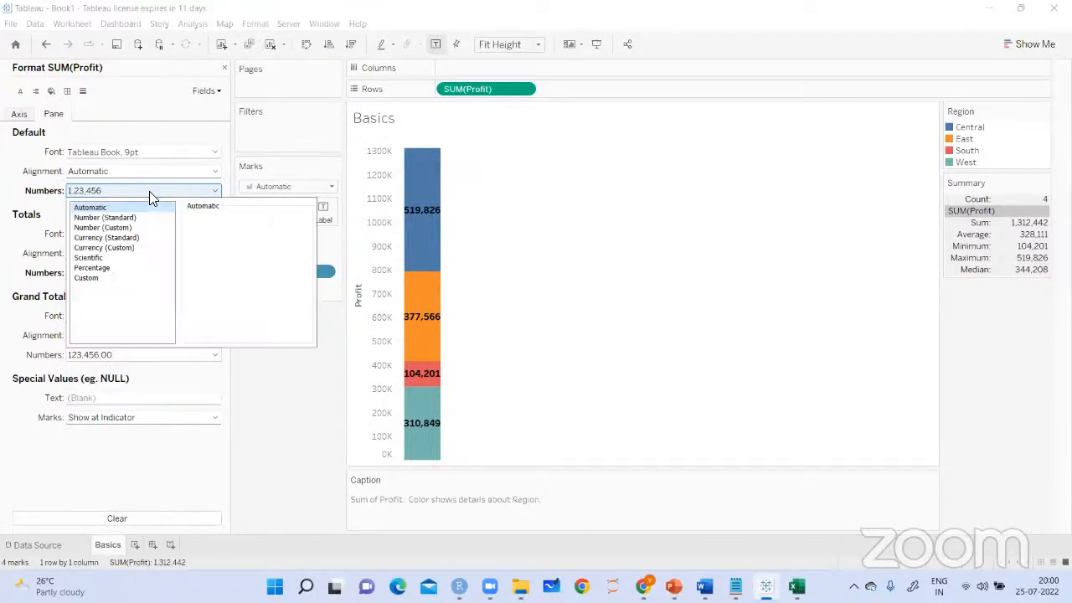
pyautogui.click(118, 239)
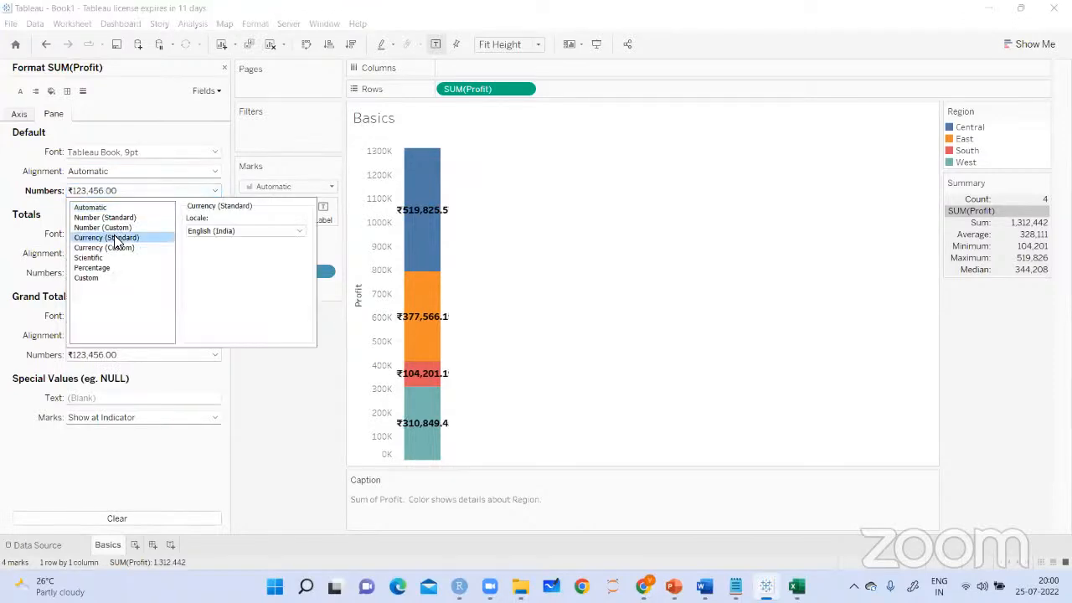
pyautogui.click(201, 235)
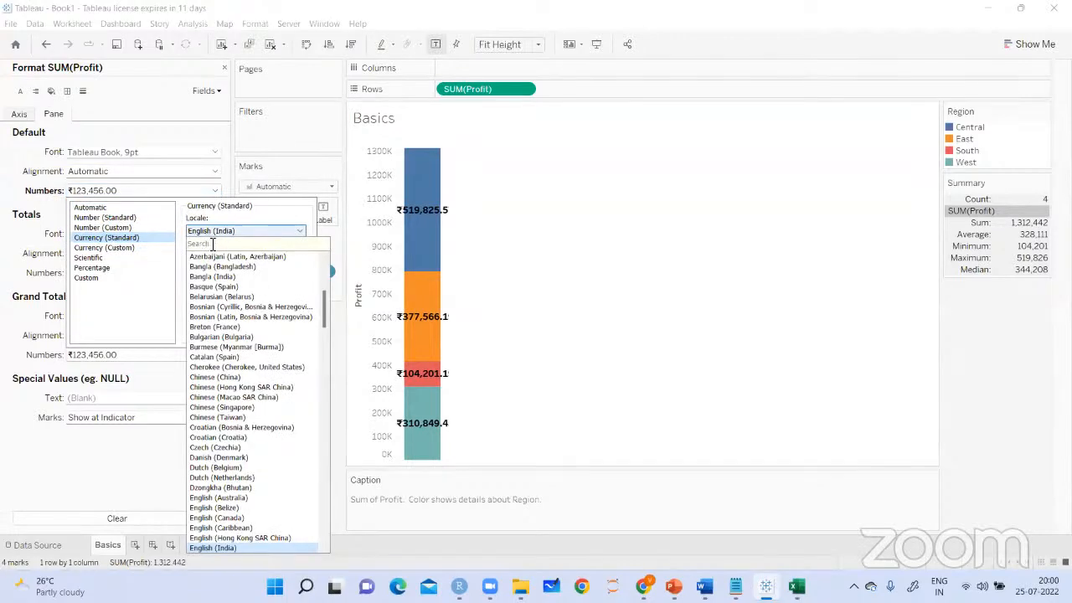
pyautogui.write('eng')
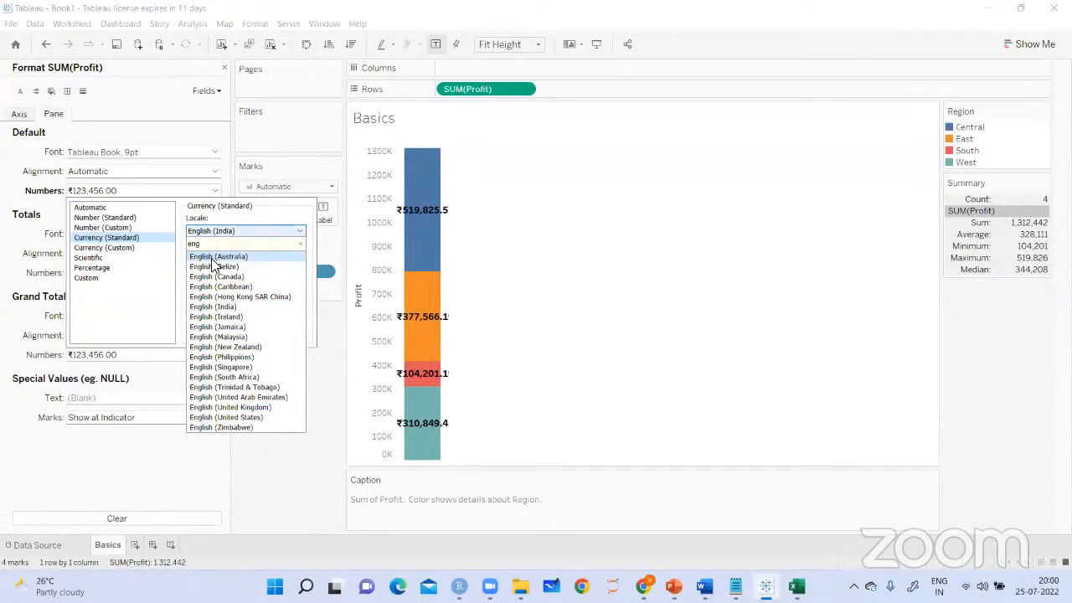
pyautogui.click(225, 417)
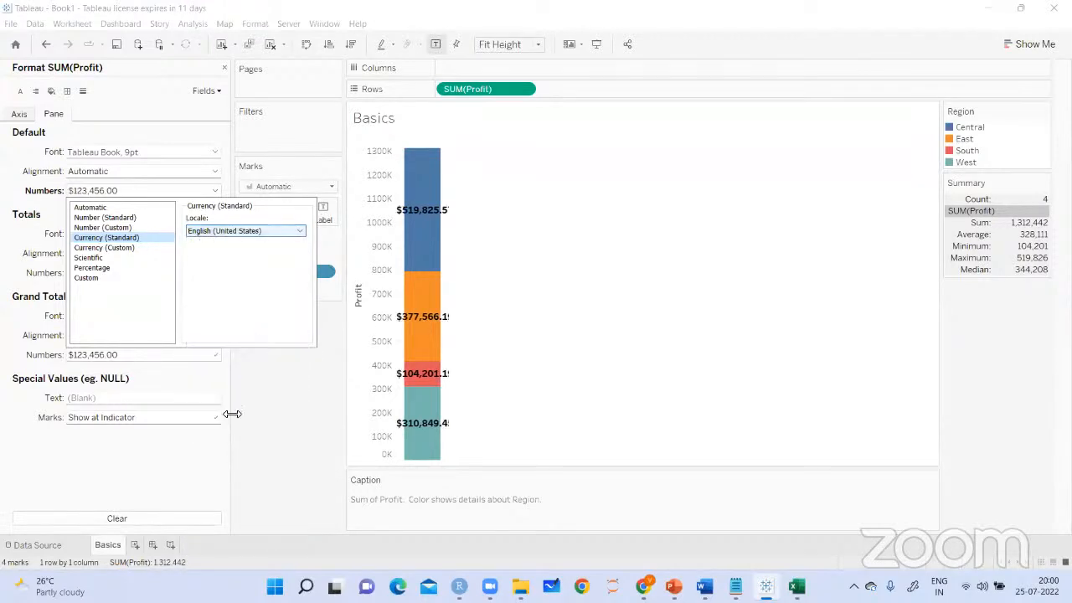
pyautogui.click(285, 422)
# Change the default Profit number format to Number (Custom) with 0 decimal places
pyautogui.click(204, 192)
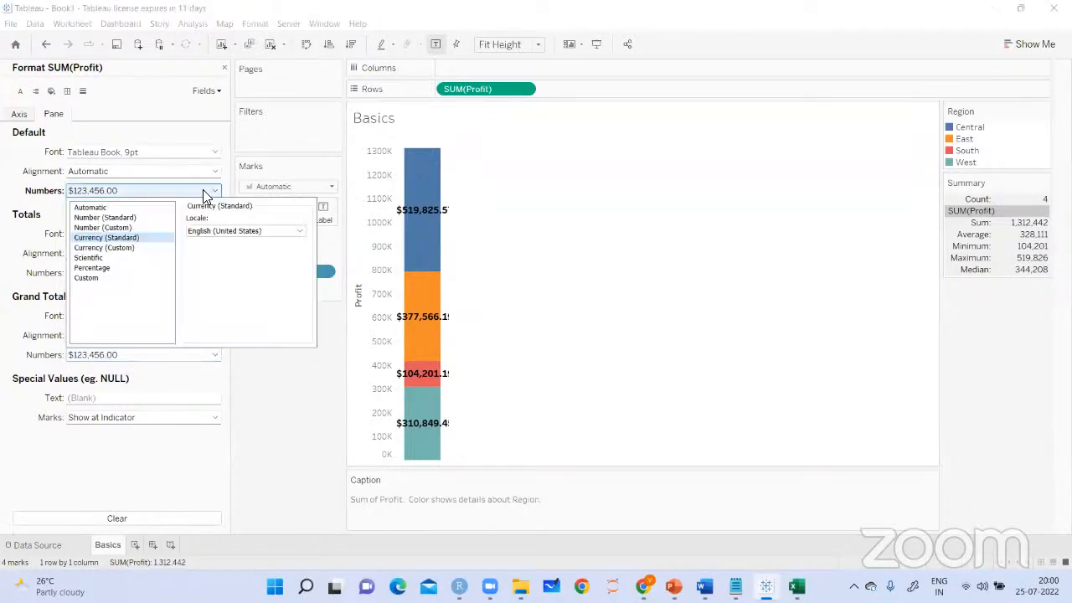
pyautogui.click(116, 227)
pyautogui.click(217, 234)
pyautogui.click(216, 234)
pyautogui.click(528, 268)
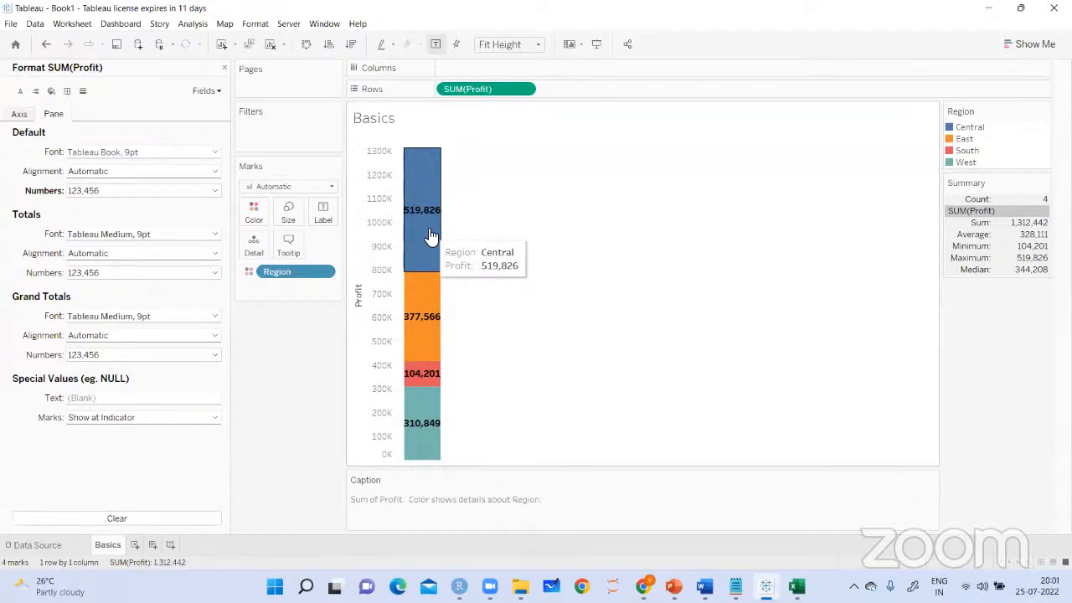
# Check the display unit options for the default Profit numbers, then try the Custom and Number (Standard) formats
pyautogui.click(211, 191)
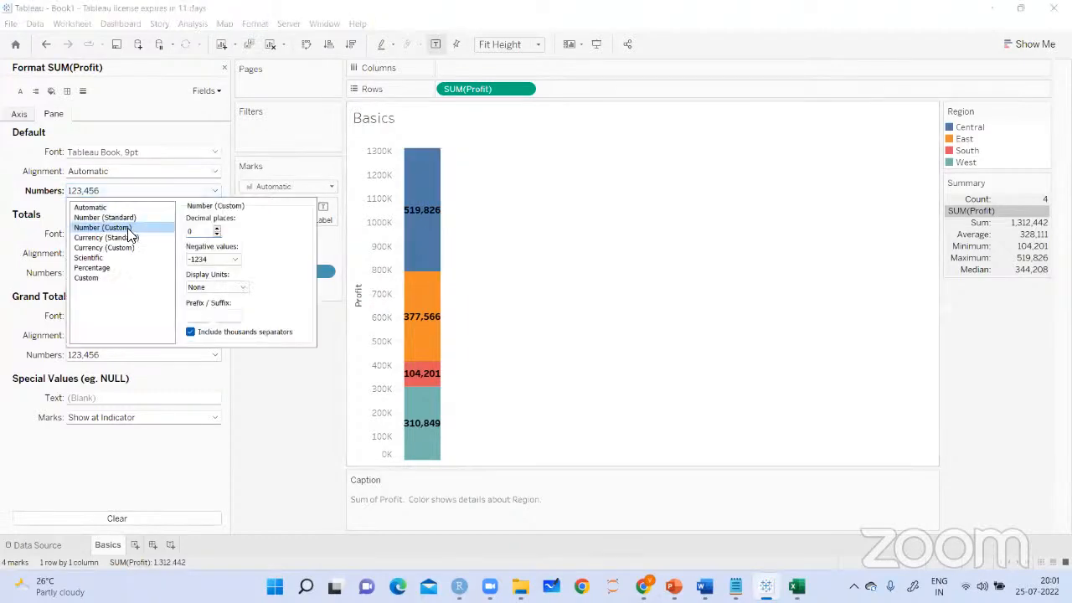
pyautogui.click(242, 287)
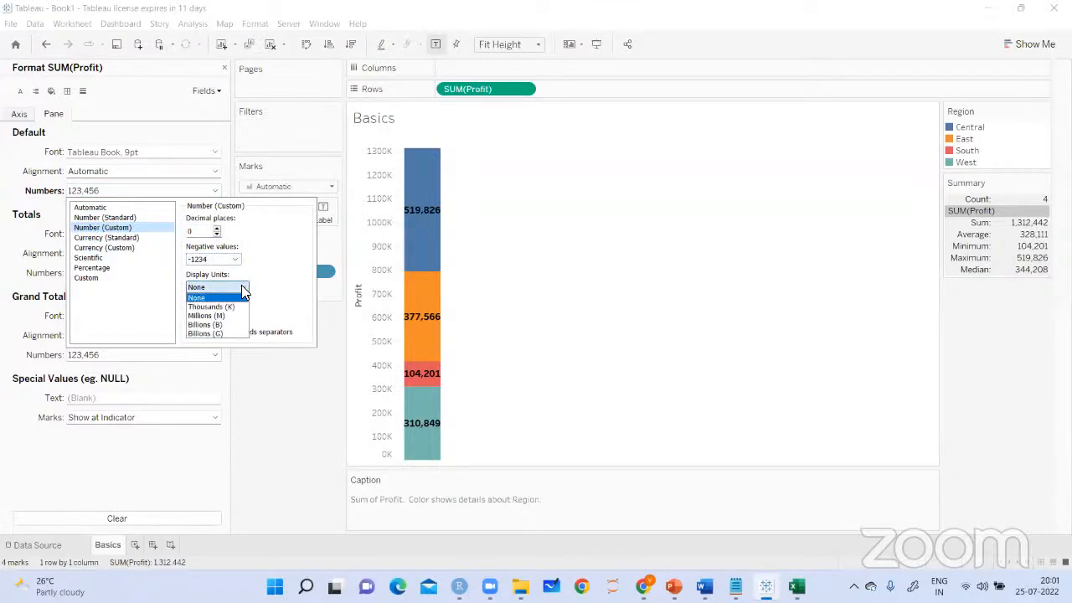
pyautogui.click(241, 287)
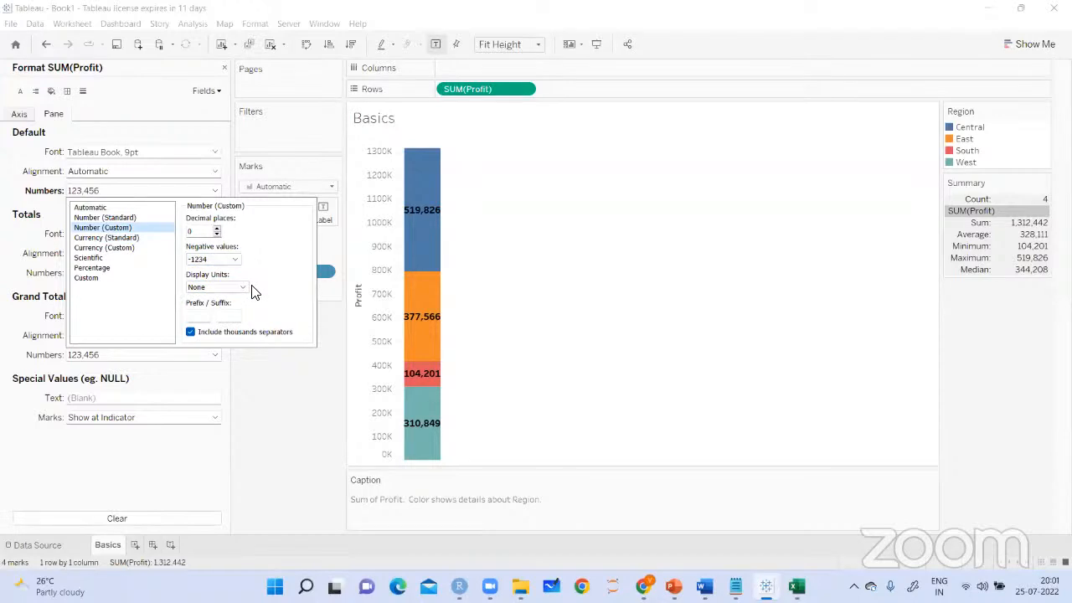
pyautogui.click(89, 283)
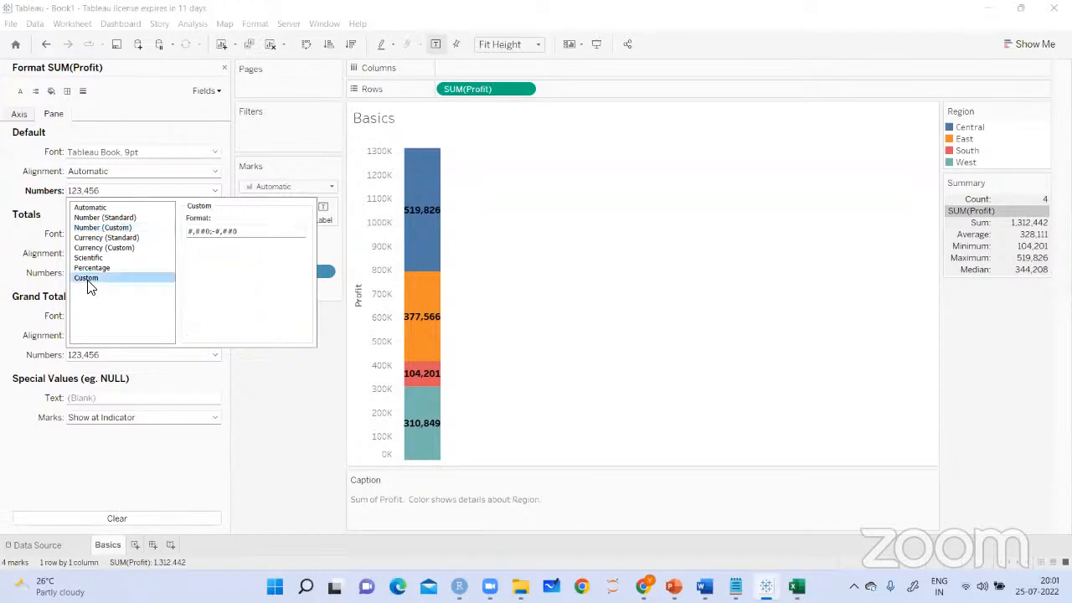
pyautogui.click(94, 220)
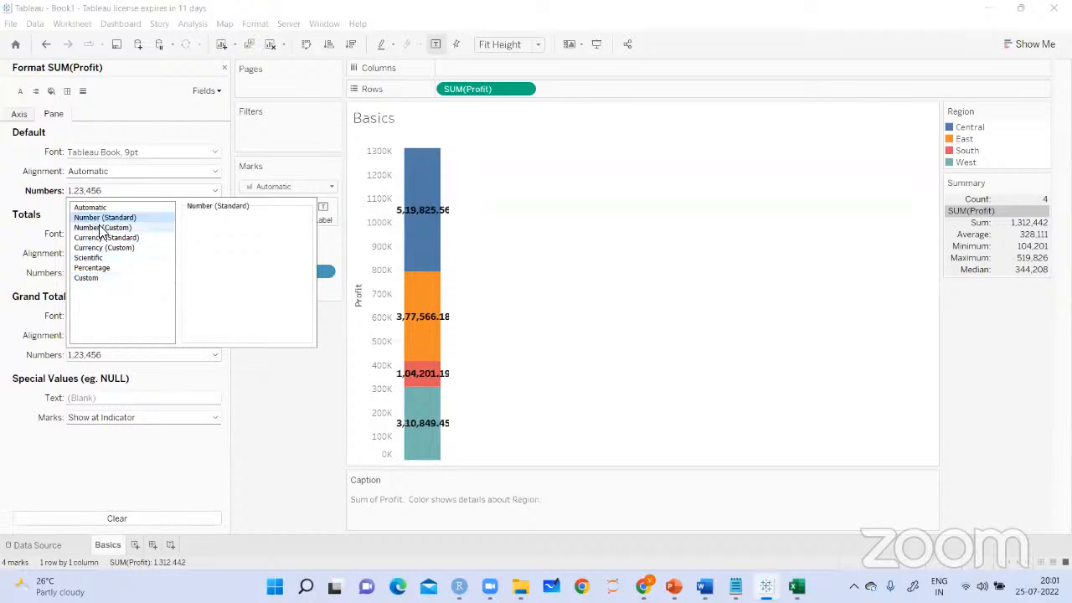
# Format the default Profit numbers as Currency (Custom) with 0 decimal places and $ as the prefix
pyautogui.click(112, 249)
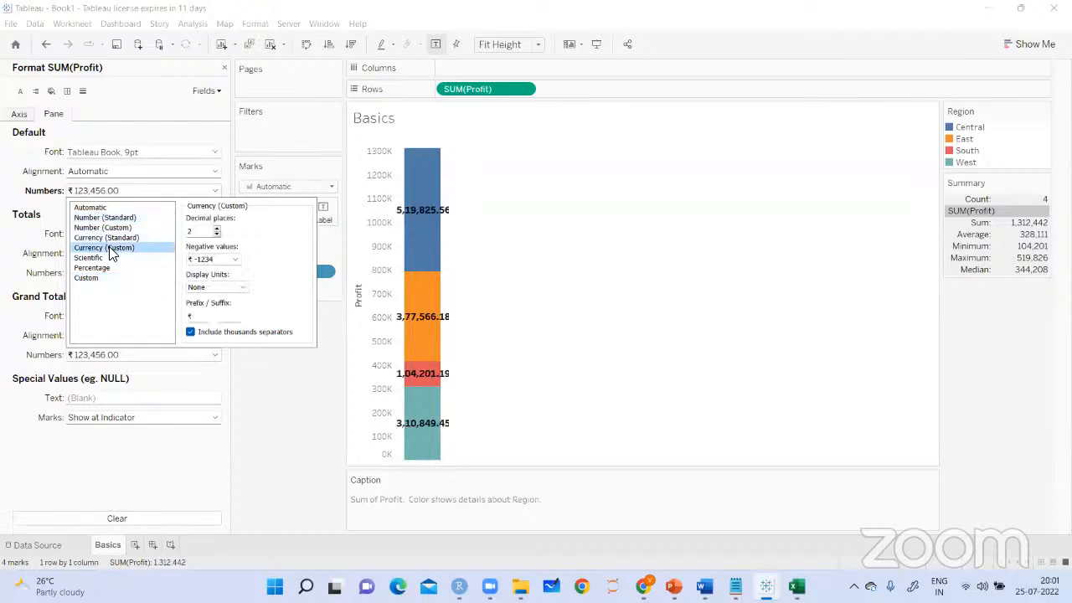
pyautogui.click(216, 235)
pyautogui.click(216, 235)
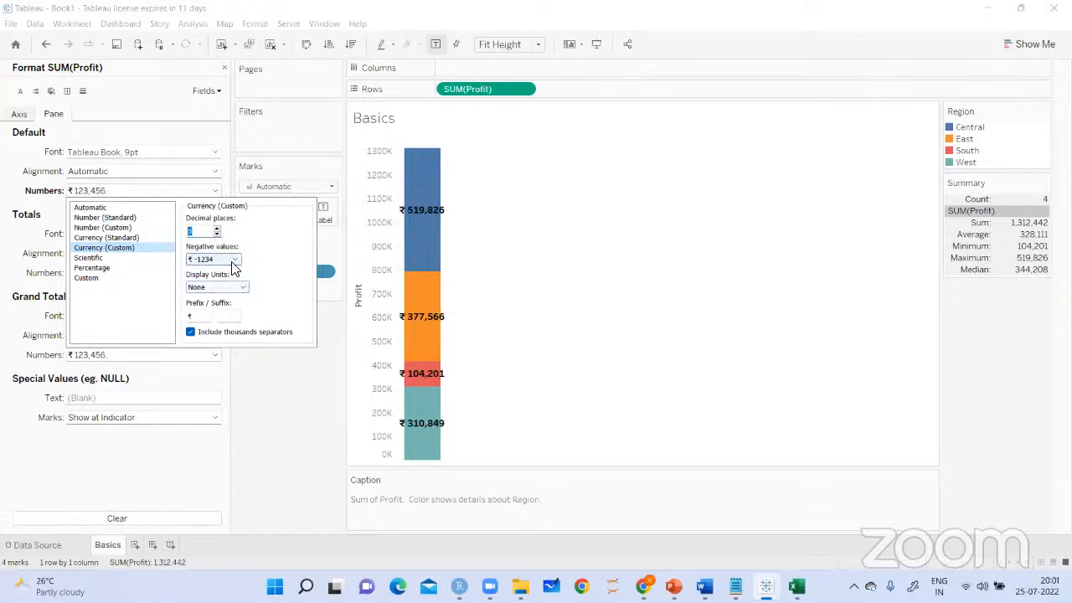
pyautogui.click(228, 260)
pyautogui.click(261, 265)
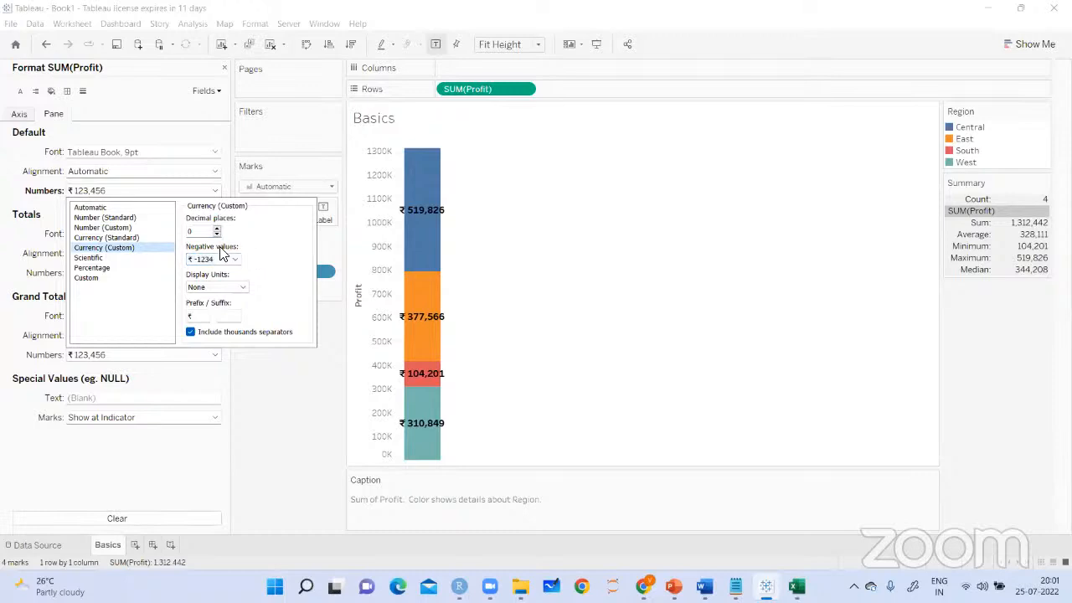
pyautogui.click(198, 317)
pyautogui.press('BackSpace')
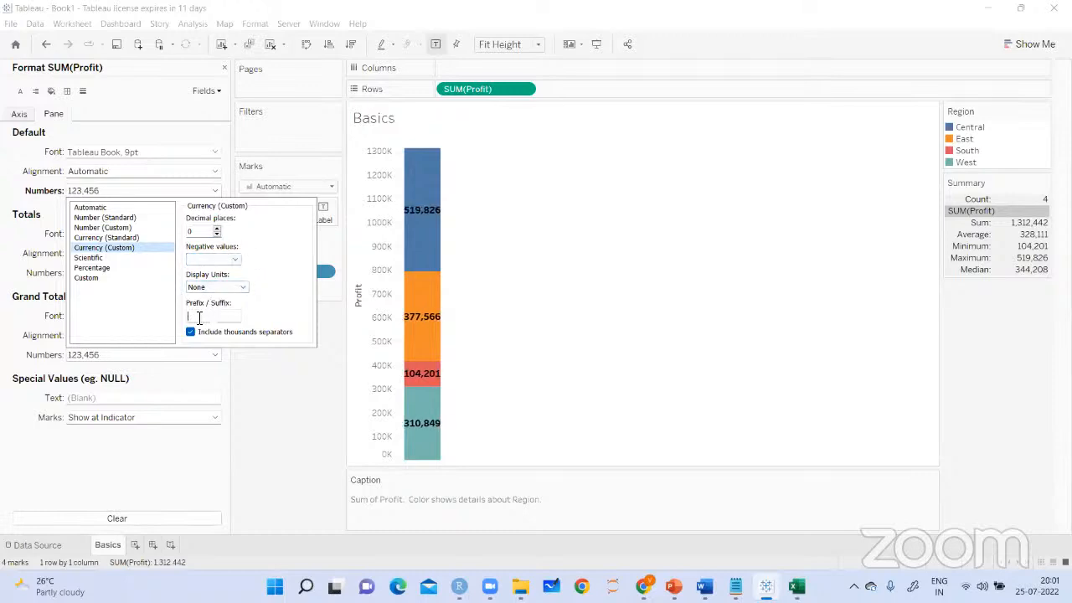
pyautogui.write('$')
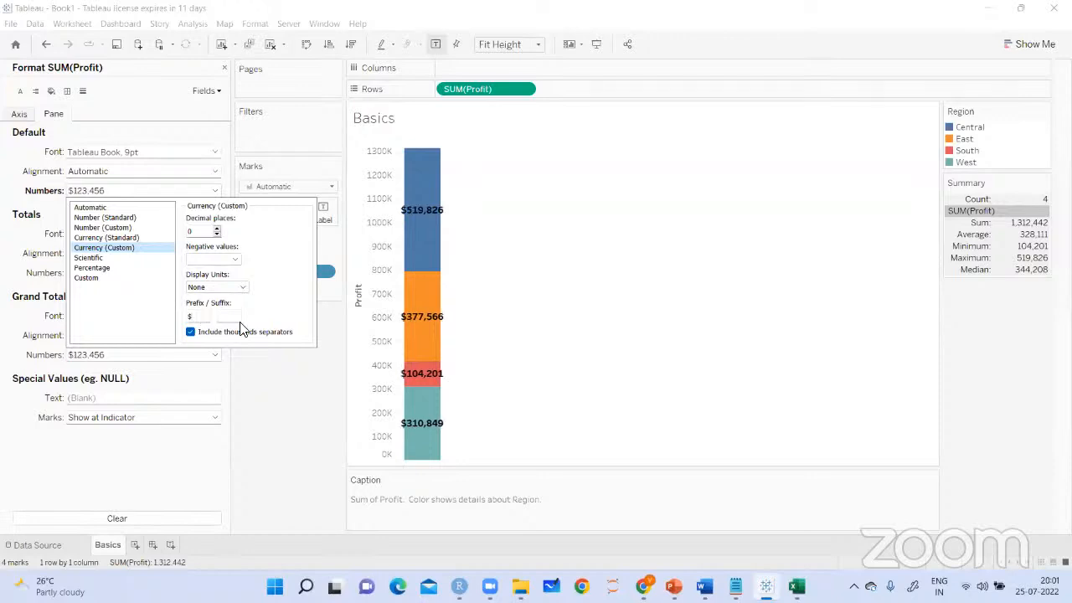
pyautogui.click(297, 411)
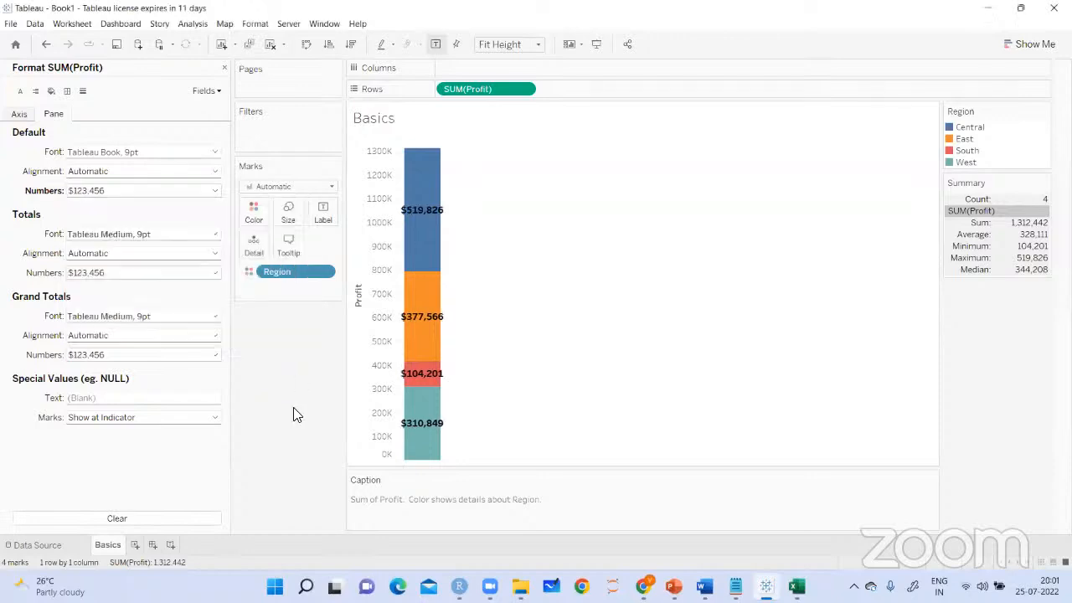
# Set the fit of the Profit chart to Entire View
pyautogui.click(539, 46)
pyautogui.click(494, 96)
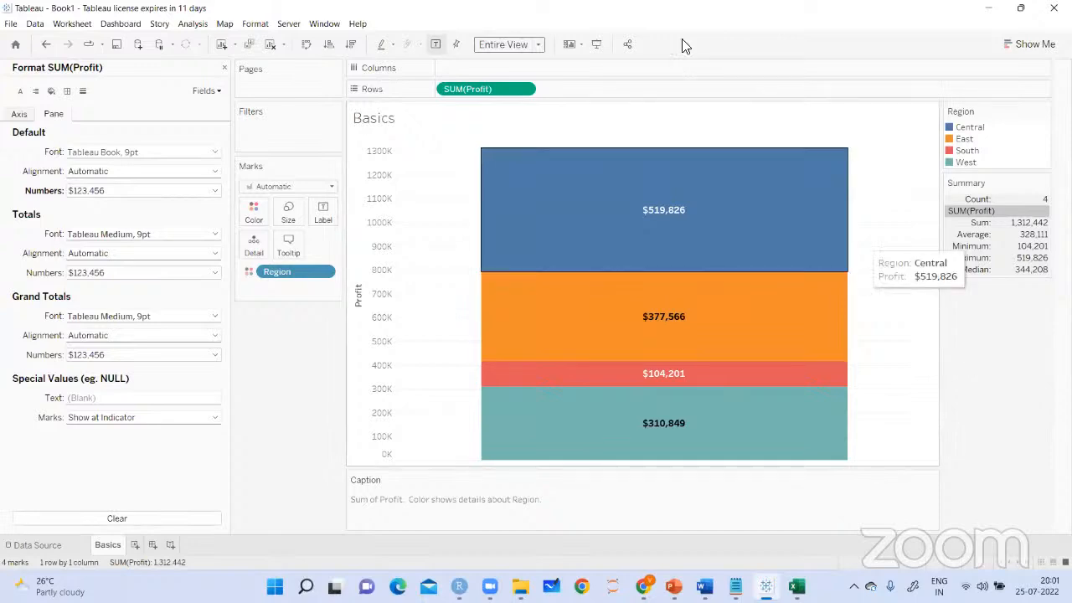
# Review the list of formattable fields and the Currency (Custom) settings of the default Profit numbers
pyautogui.click(211, 93)
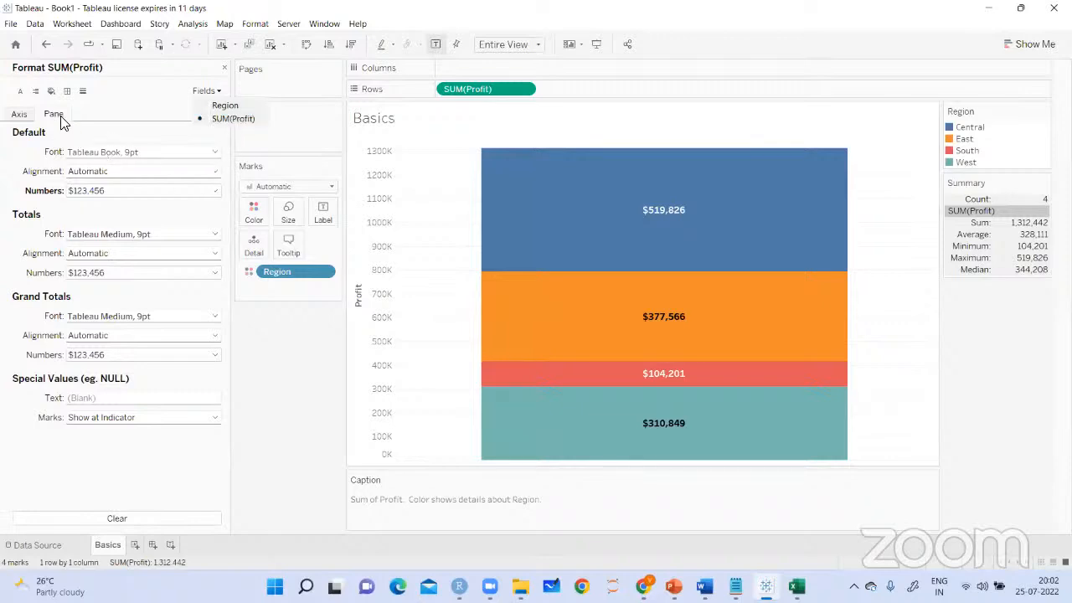
pyautogui.click(185, 198)
pyautogui.click(182, 199)
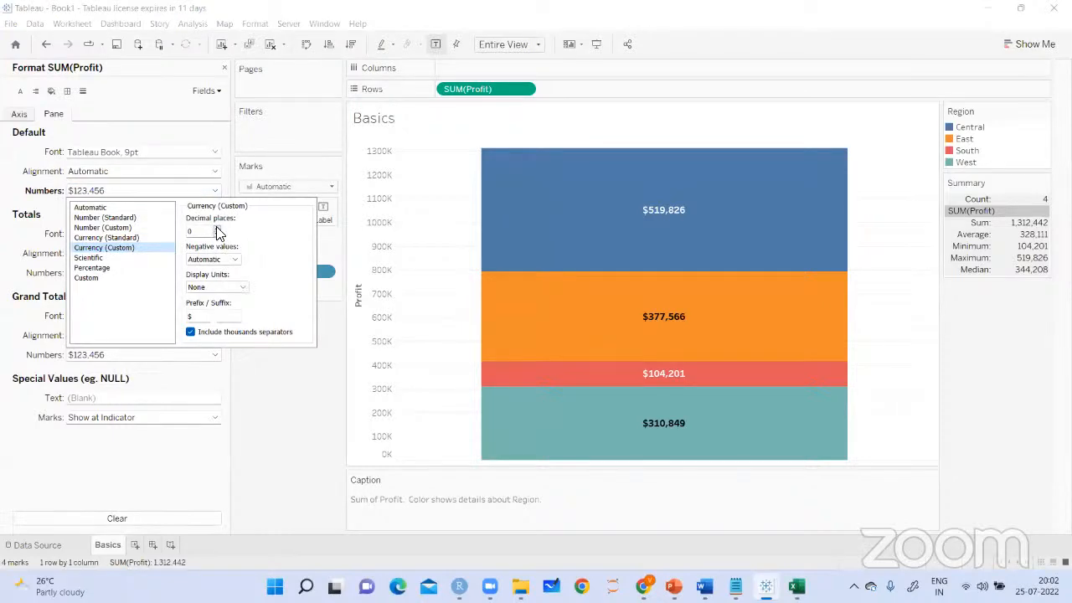
pyautogui.click(191, 316)
pyautogui.click(268, 383)
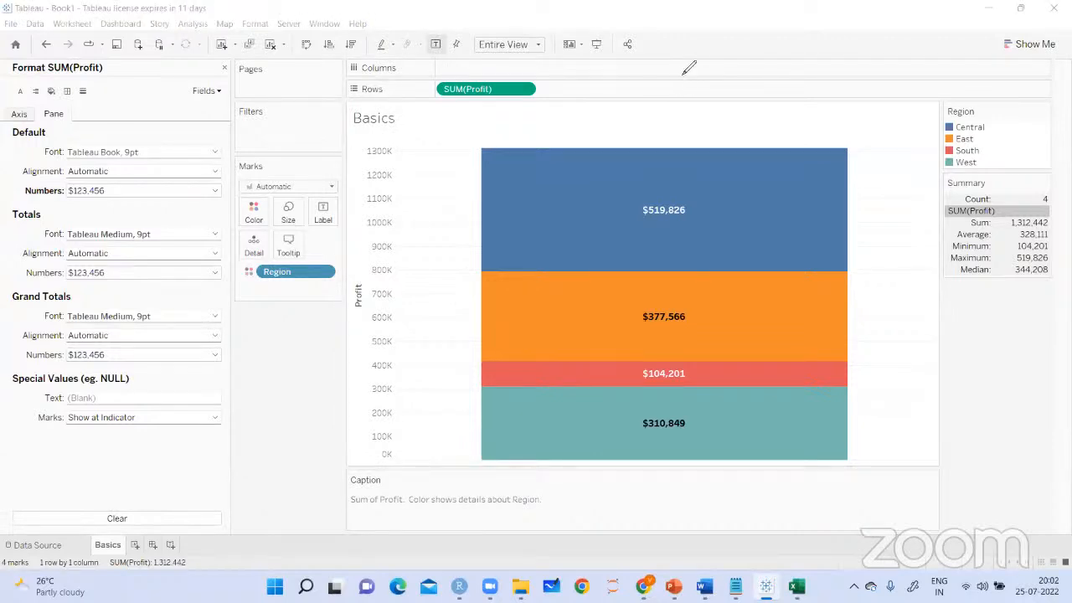
pyautogui.moveTo(257, 342)
pyautogui.mouseDown()
pyautogui.moveTo(276, 343)
pyautogui.moveTo(308, 312)
pyautogui.moveTo(262, 369)
pyautogui.moveTo(295, 382)
pyautogui.moveTo(277, 414)
pyautogui.moveTo(291, 385)
pyautogui.moveTo(326, 360)
pyautogui.mouseUp()
pyautogui.moveTo(284, 418); pyautogui.dragTo(316, 403)
pyautogui.moveTo(339, 346)
pyautogui.mouseDown()
pyautogui.moveTo(303, 342)
pyautogui.moveTo(385, 306)
pyautogui.mouseUp()
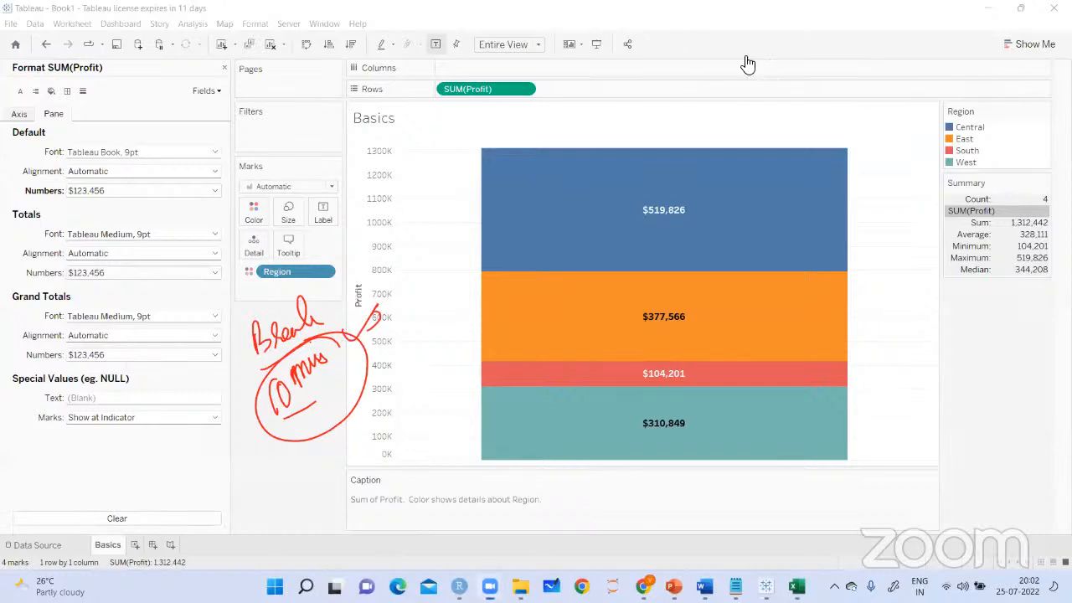
pyautogui.moveTo(740, 233)
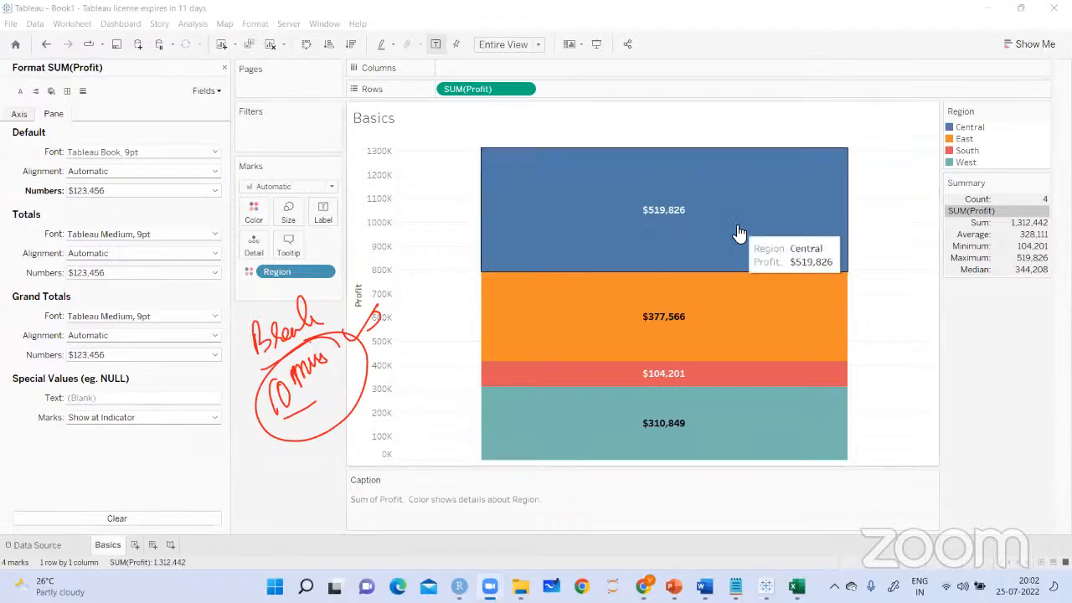
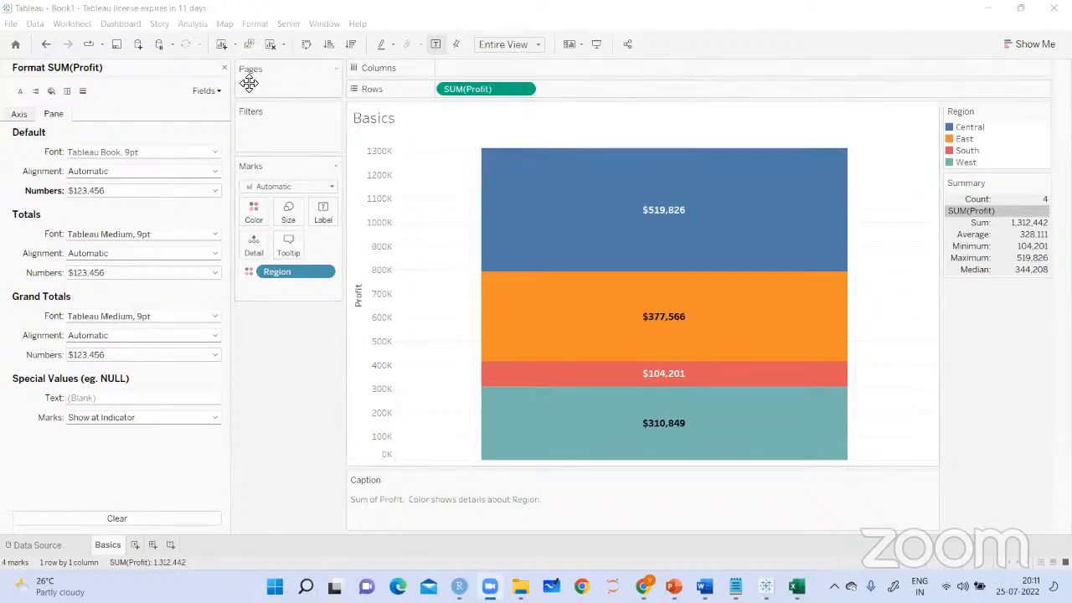
# Close the Profit formatting settings and add a new worksheet to the workbook
pyautogui.click(224, 68)
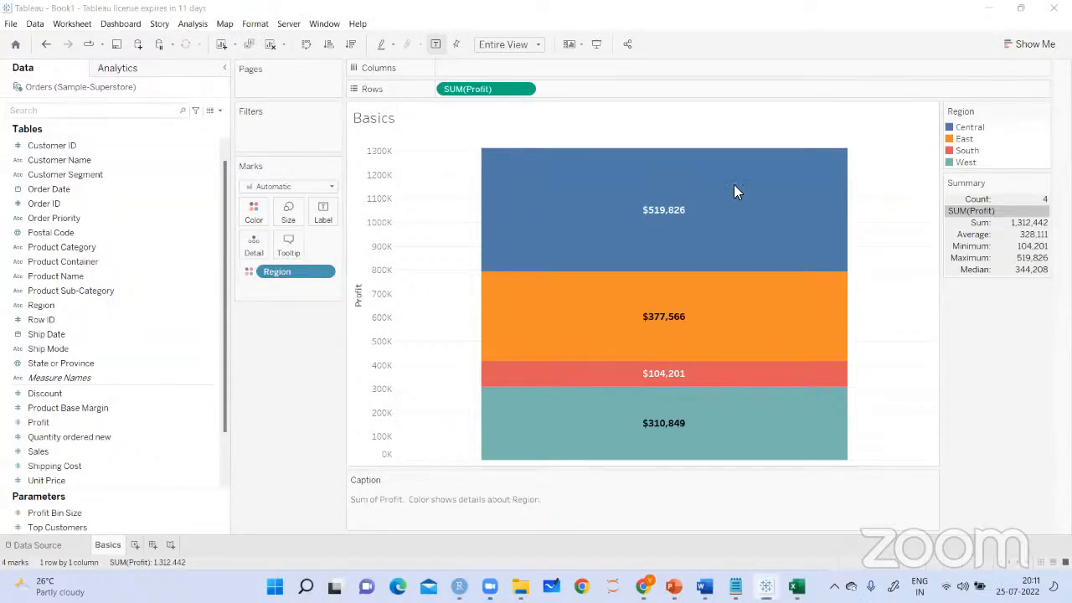
pyautogui.click(135, 544)
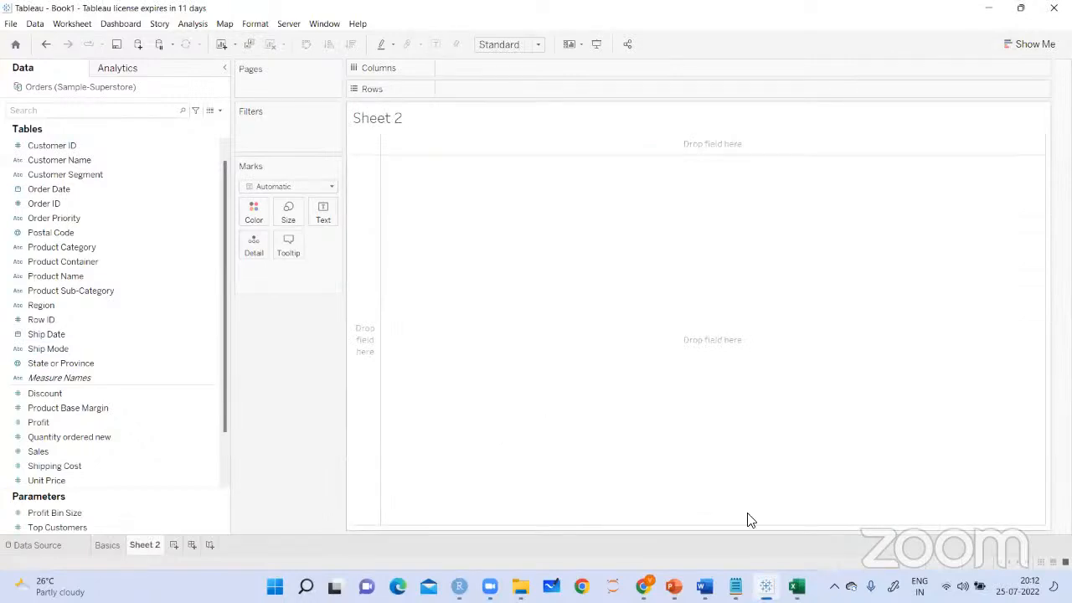
# Switch to the Basic charts notes in Notepad, read the text table instructions, and return to Tableau
pyautogui.click(732, 582)
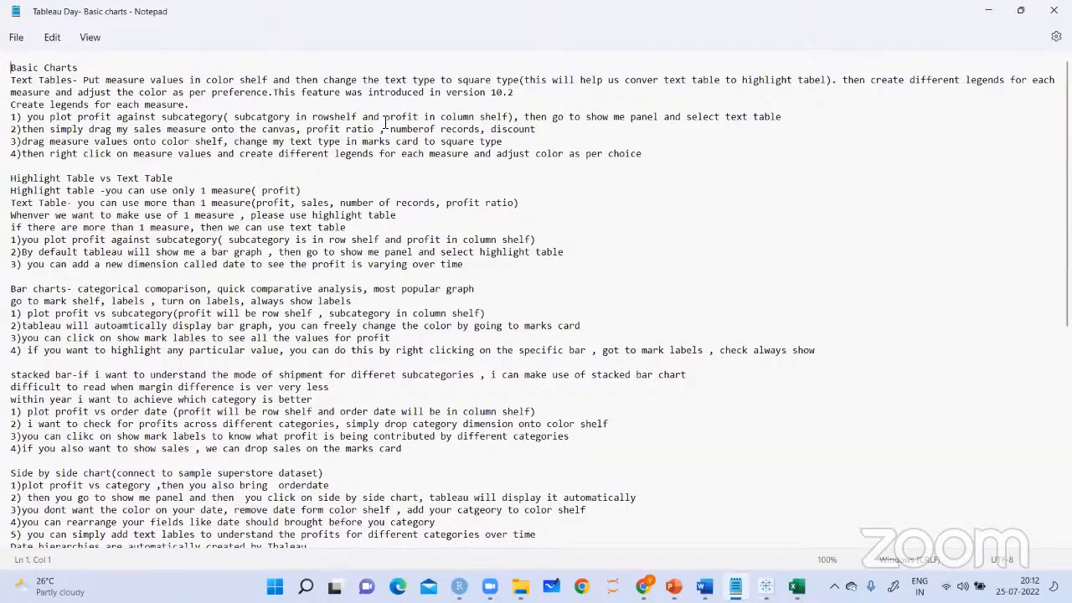
pyautogui.moveTo(28, 117); pyautogui.dragTo(515, 118)
pyautogui.click(234, 117)
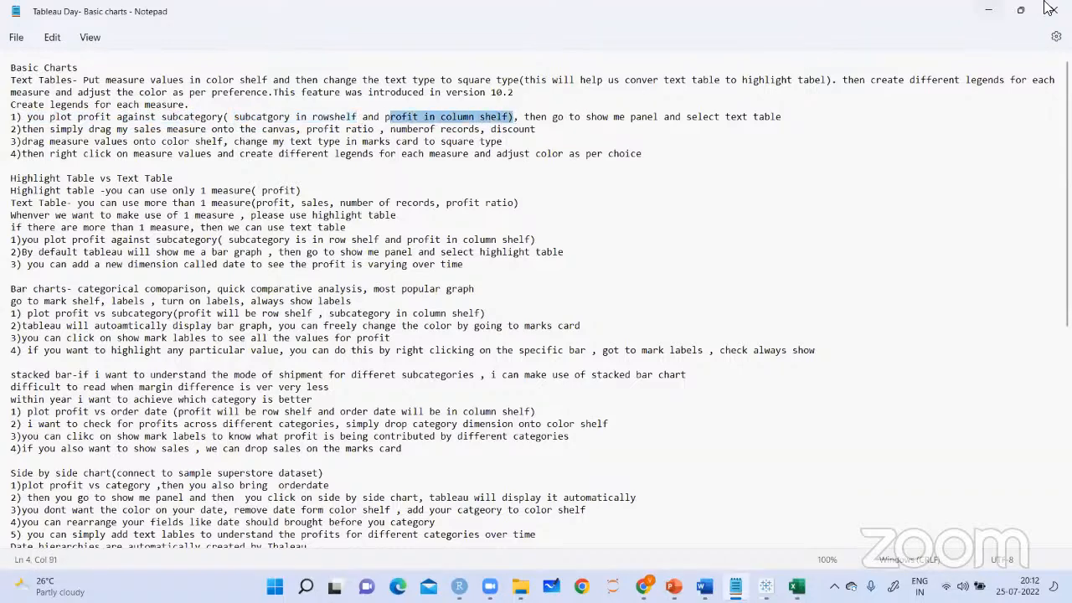
pyautogui.hotkey('alt', 'Tab')
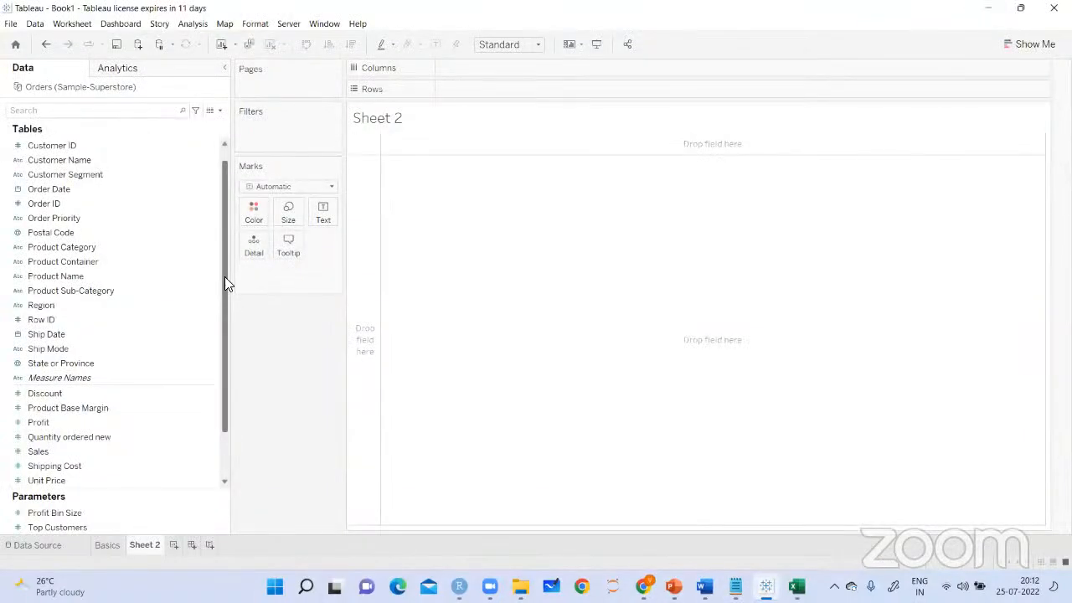
# Try a text table of Profit by Product Sub-Category on the new sheet, and clear the sheet
pyautogui.scroll(-1, 224, 291)
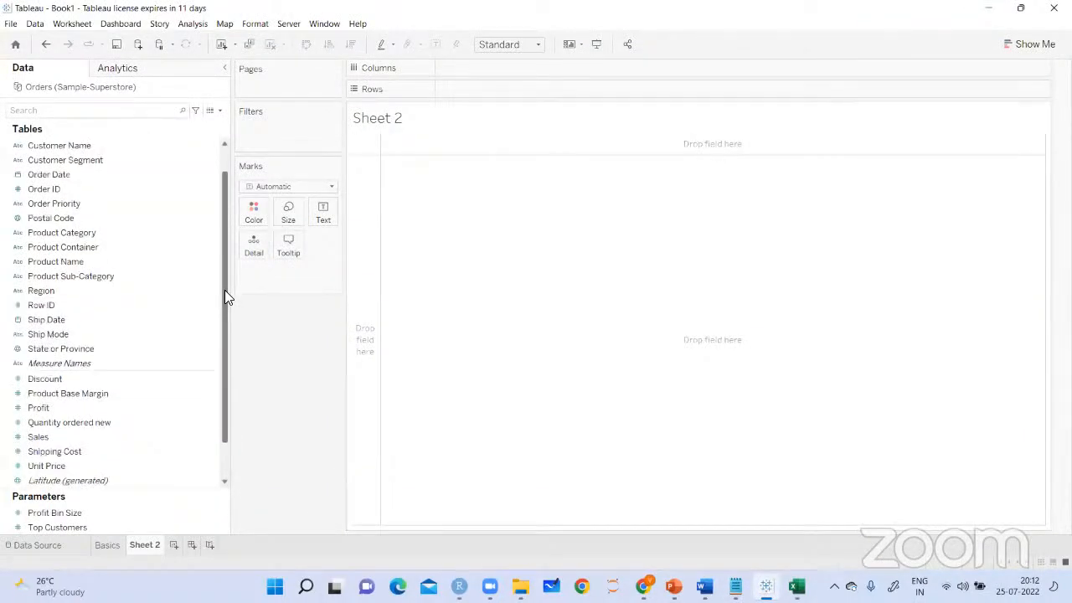
pyautogui.click(84, 276)
pyautogui.moveTo(212, 273); pyautogui.dragTo(553, 291)
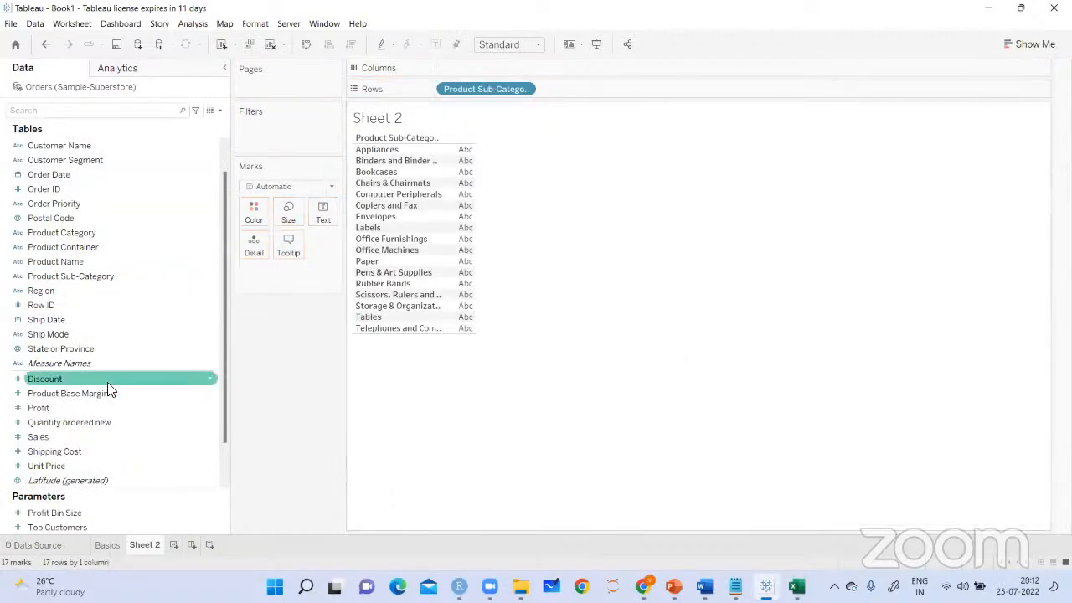
pyautogui.moveTo(42, 408); pyautogui.dragTo(465, 70)
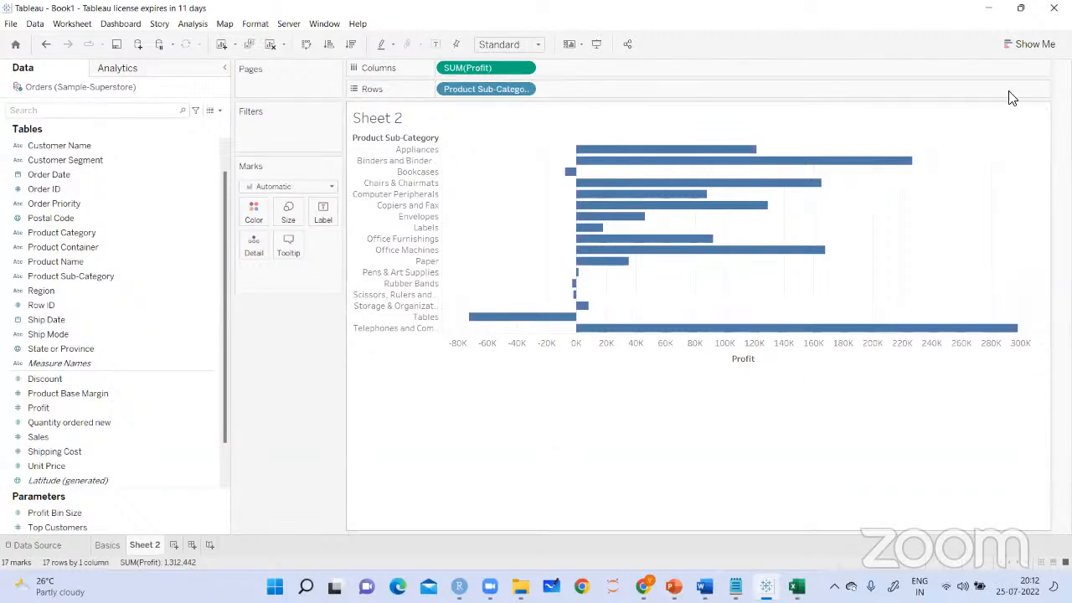
pyautogui.click(1030, 45)
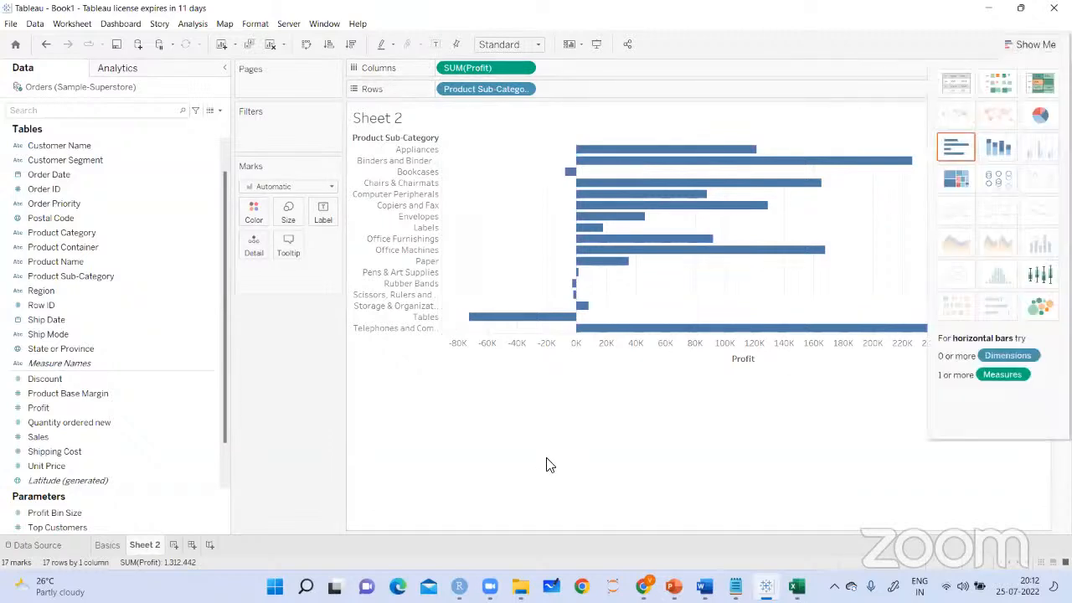
pyautogui.click(953, 87)
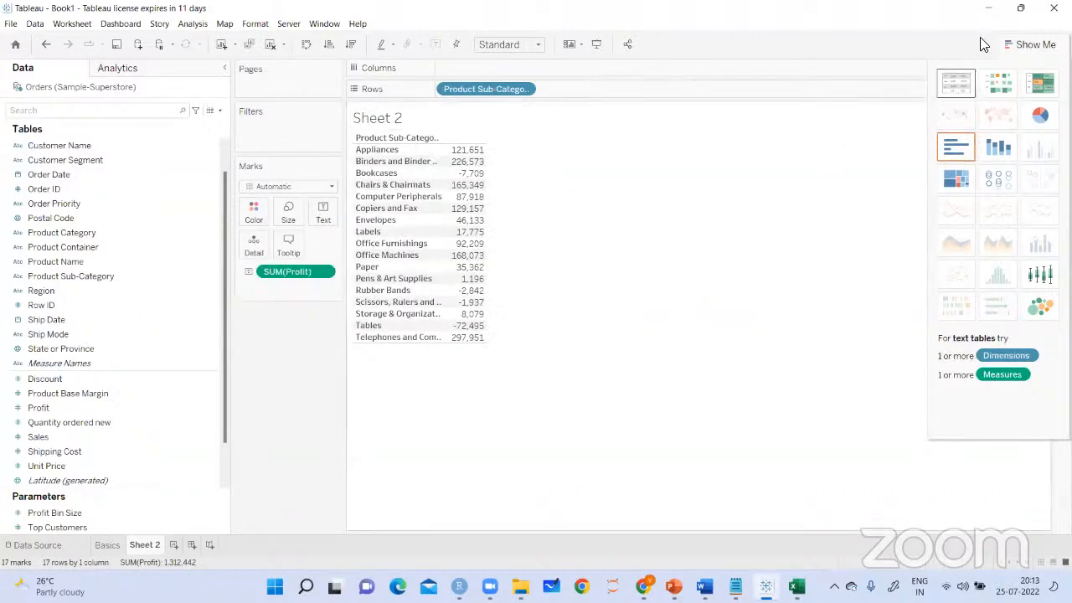
pyautogui.click(1021, 51)
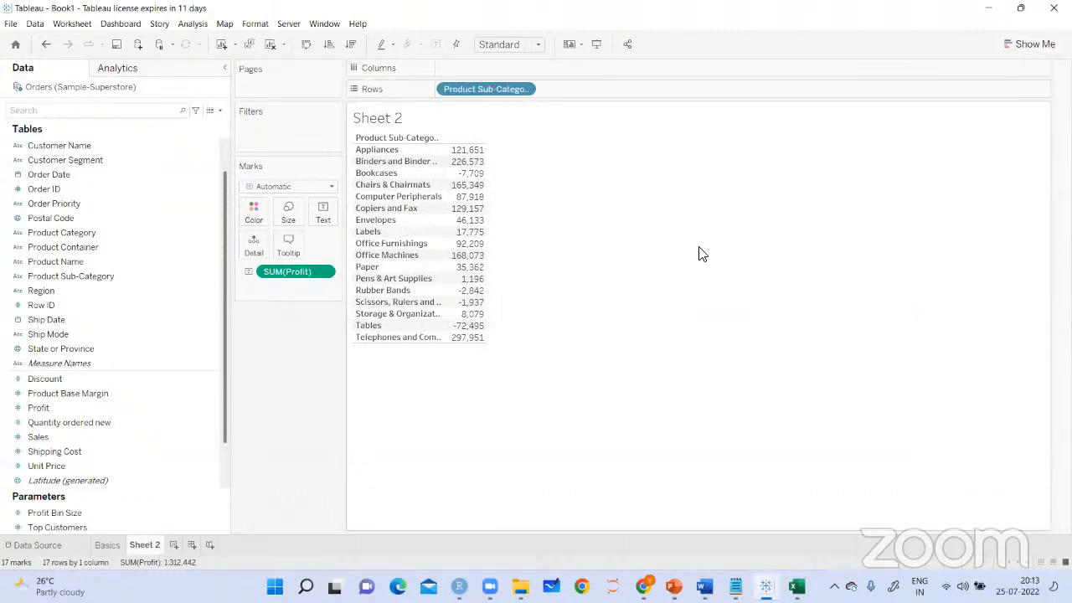
pyautogui.click(269, 45)
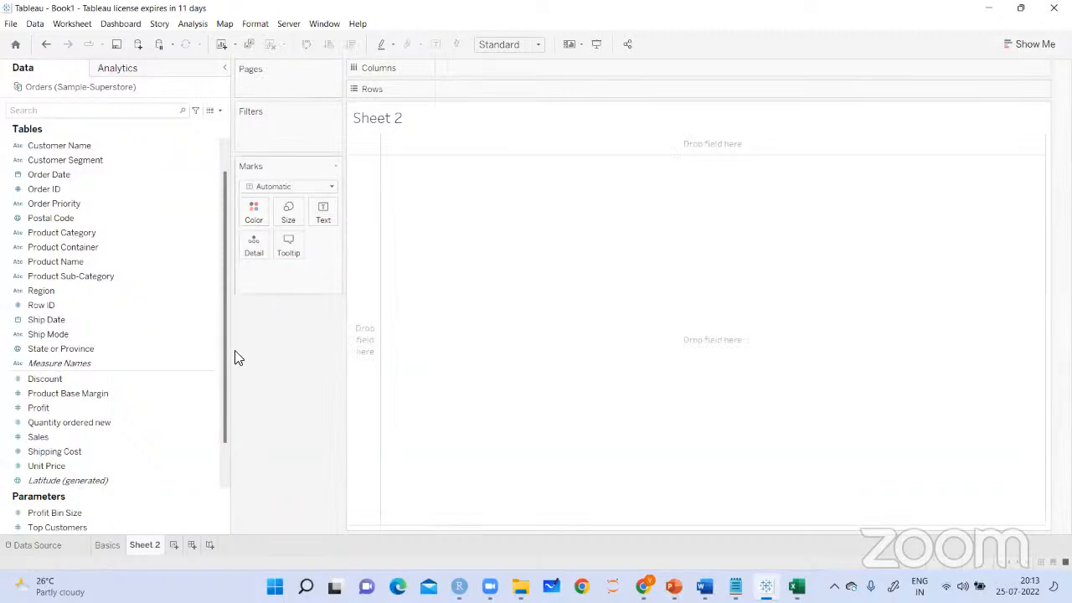
# Build a text table of Profit by Product Sub-Category and add Sales as a second measure
pyautogui.scroll(-1, 221, 377)
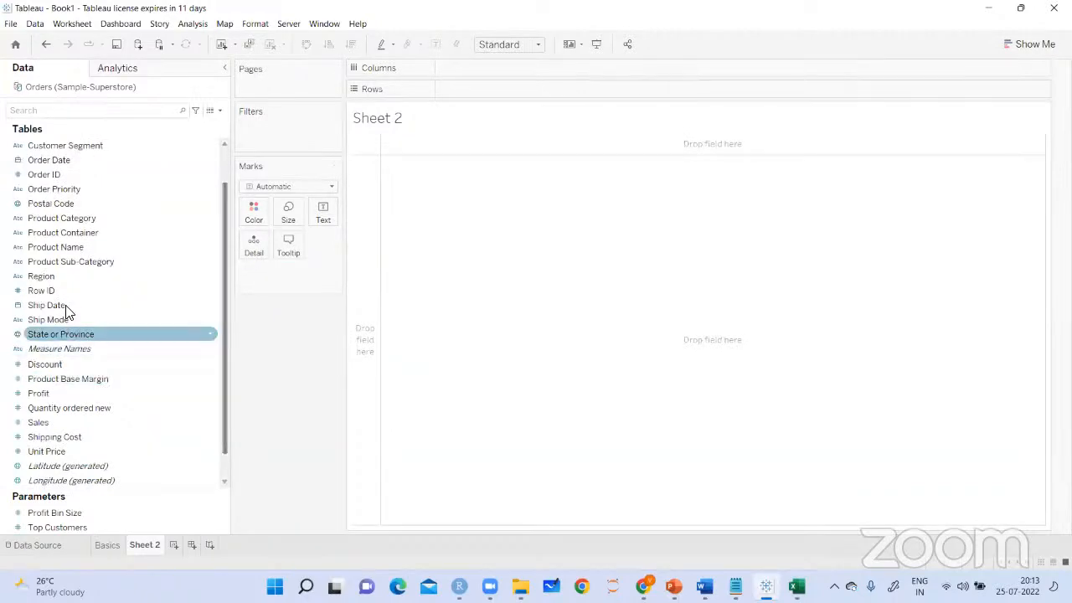
pyautogui.moveTo(73, 269); pyautogui.dragTo(491, 327)
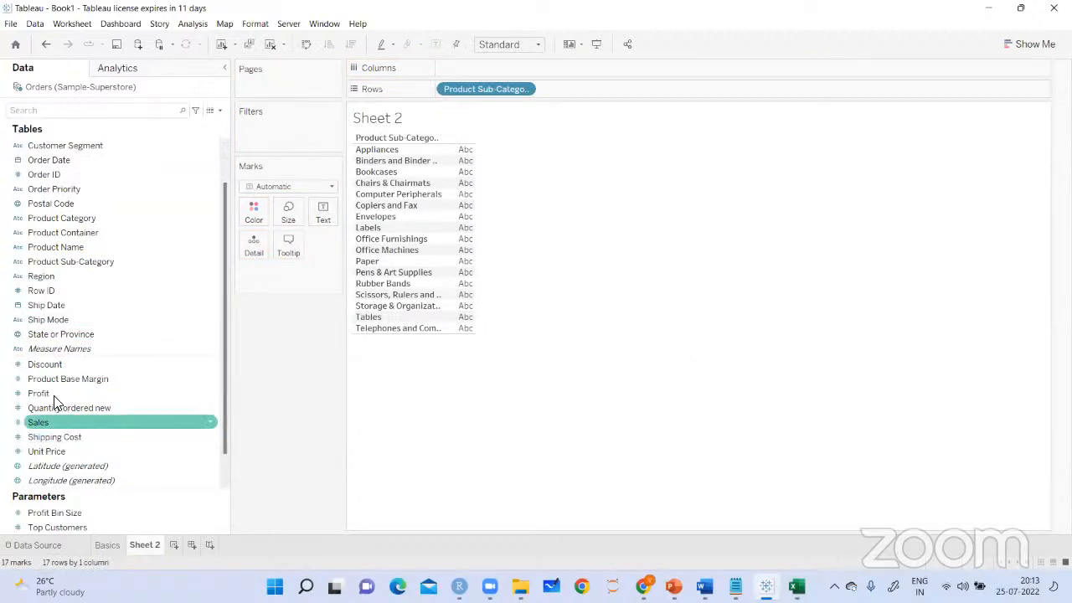
pyautogui.moveTo(58, 393); pyautogui.dragTo(516, 148)
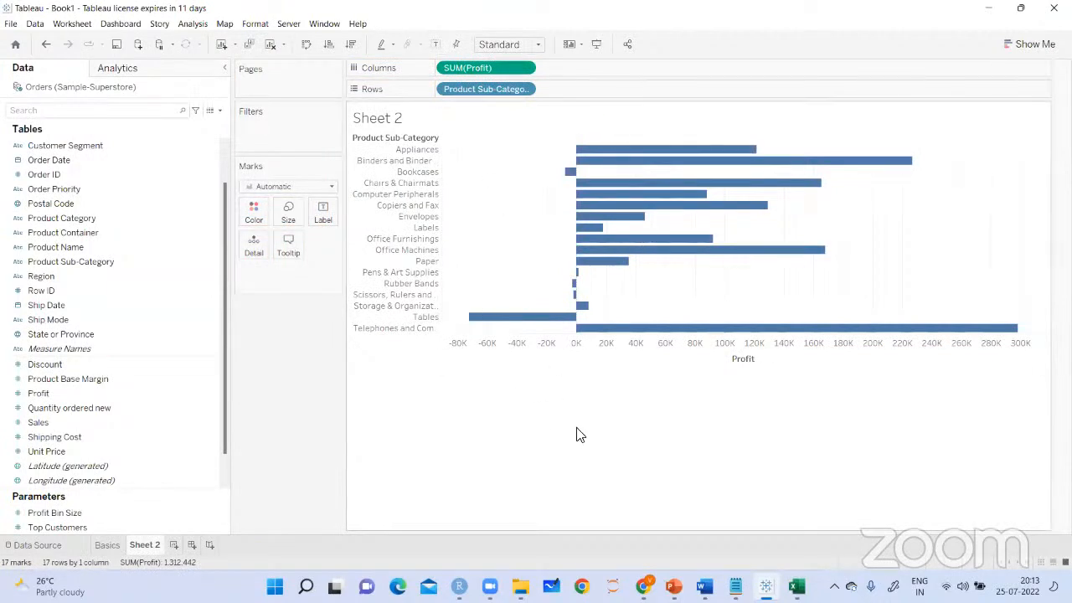
pyautogui.click(1030, 45)
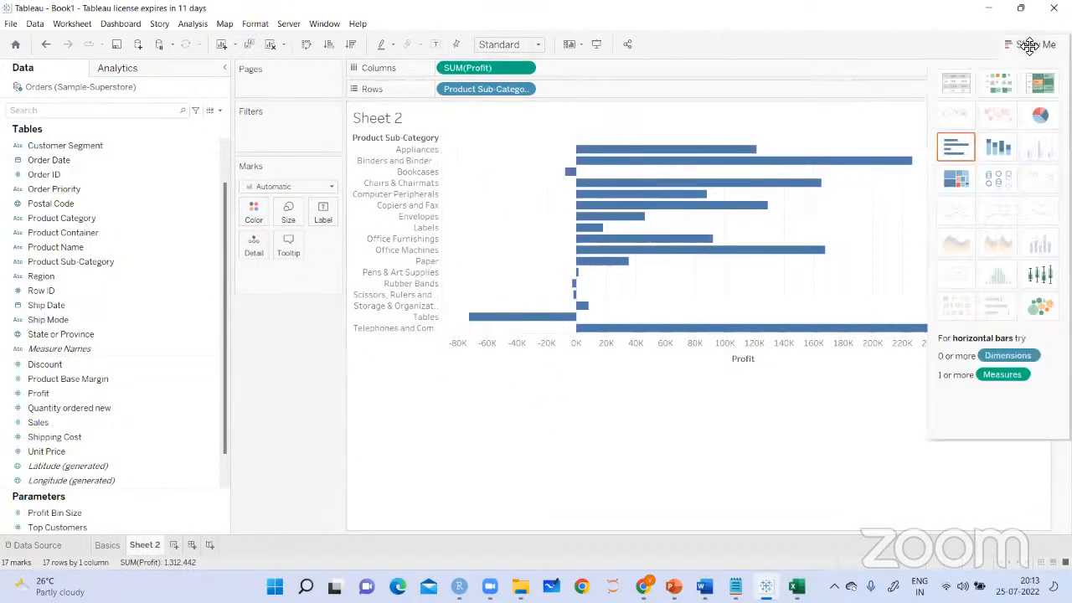
pyautogui.click(960, 92)
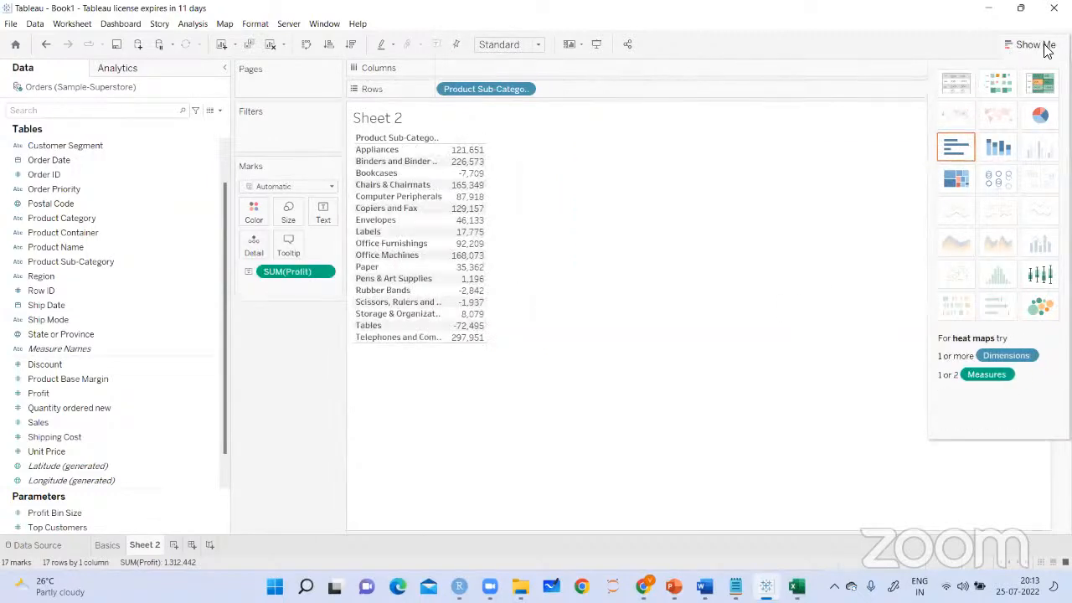
pyautogui.click(1017, 43)
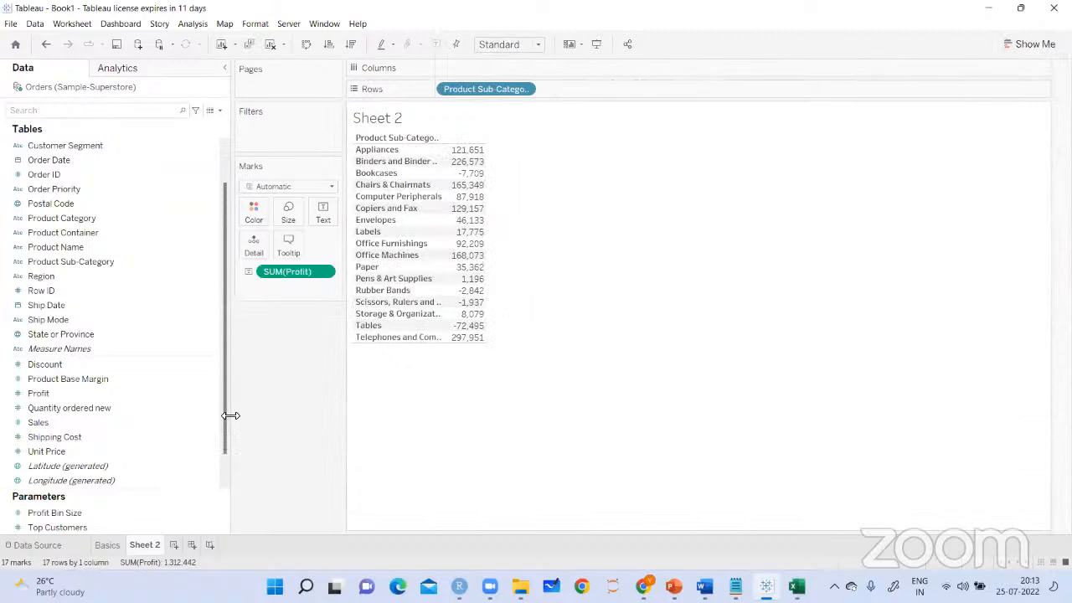
pyautogui.moveTo(85, 417); pyautogui.dragTo(627, 313)
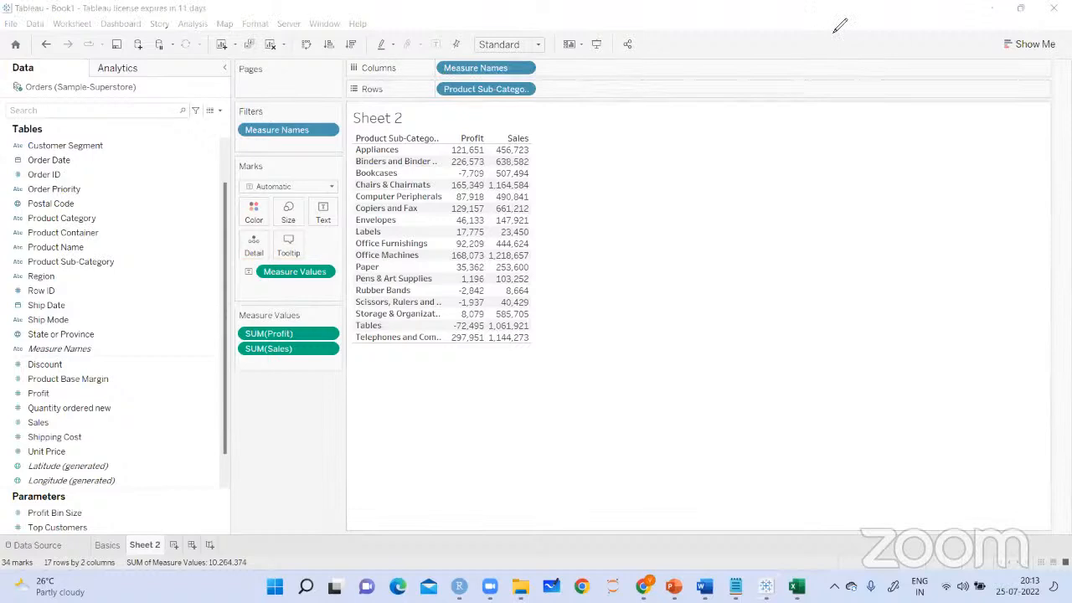
pyautogui.moveTo(350, 146)
pyautogui.mouseDown()
pyautogui.moveTo(334, 173)
pyautogui.moveTo(339, 197)
pyautogui.mouseUp()
pyautogui.moveTo(348, 189); pyautogui.dragTo(359, 293)
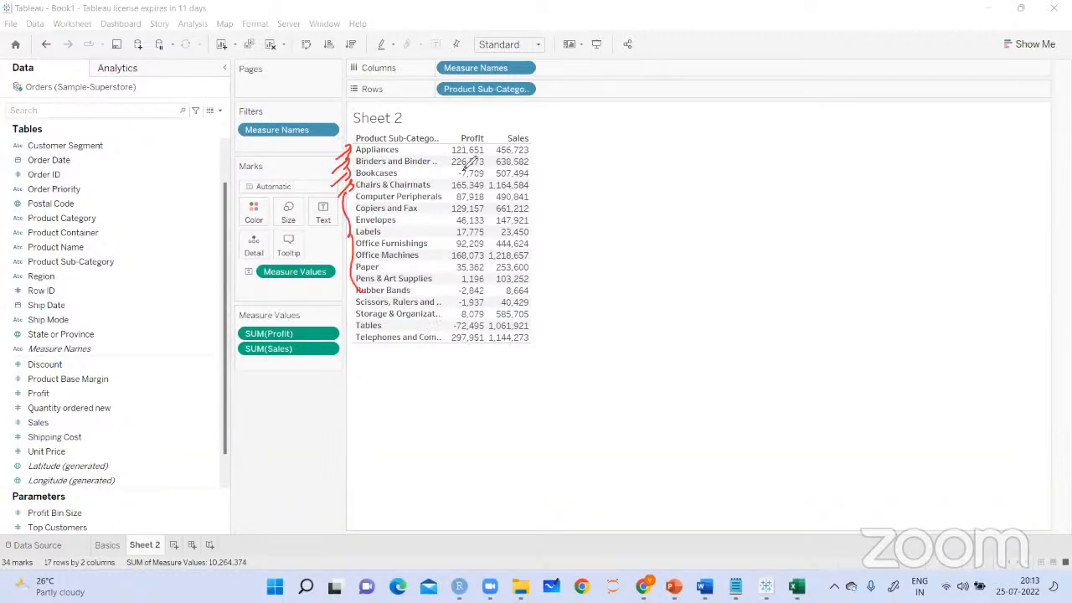
pyautogui.moveTo(459, 132); pyautogui.dragTo(483, 117)
pyautogui.moveTo(494, 126); pyautogui.dragTo(523, 112)
pyautogui.moveTo(622, 117)
pyautogui.mouseDown()
pyautogui.moveTo(641, 134)
pyautogui.moveTo(664, 118)
pyautogui.moveTo(672, 124)
pyautogui.mouseUp()
pyautogui.moveTo(691, 113)
pyautogui.mouseDown()
pyautogui.moveTo(681, 134)
pyautogui.moveTo(725, 129)
pyautogui.mouseUp()
pyautogui.moveTo(683, 146); pyautogui.dragTo(720, 136)
pyautogui.moveTo(613, 156); pyautogui.dragTo(685, 149)
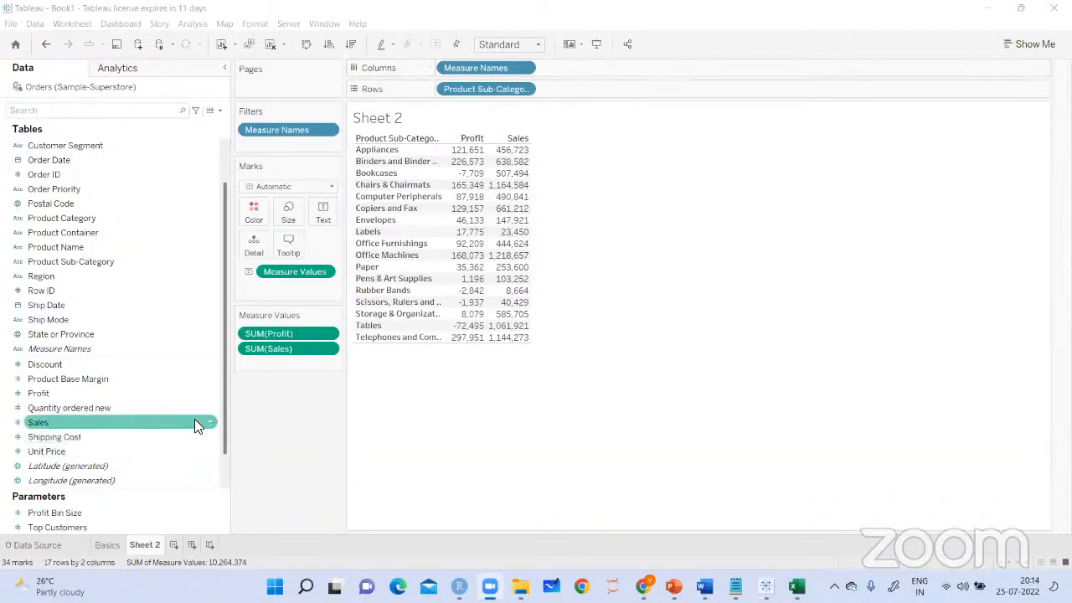
# Add the Discount and Shipping Cost measures to the text table, and widen its columns to fit the headers
pyautogui.moveTo(225, 414); pyautogui.dragTo(178, 391)
pyautogui.moveTo(67, 362); pyautogui.dragTo(513, 205)
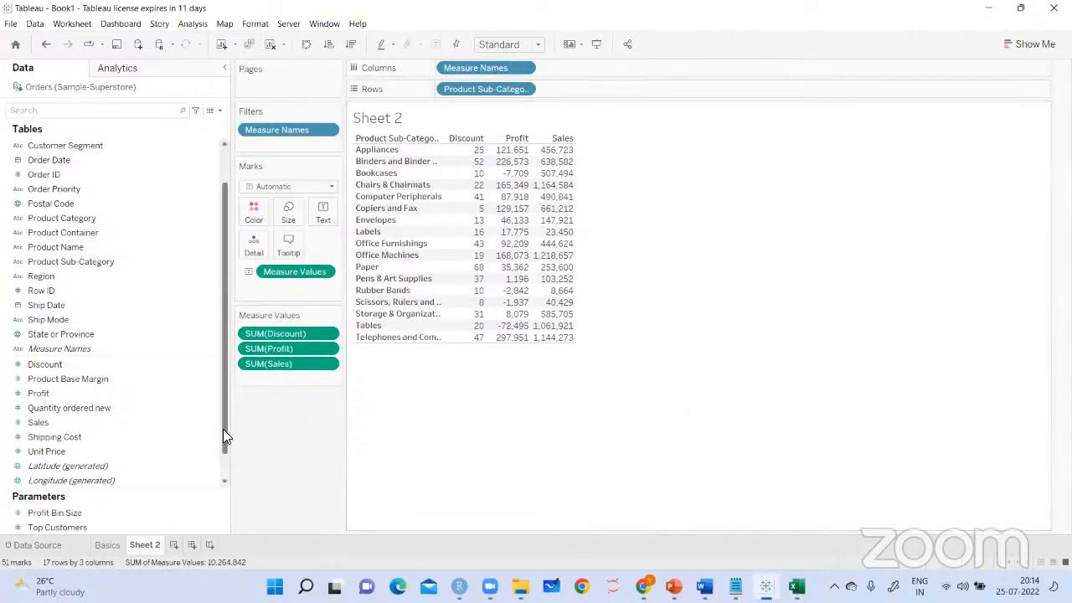
pyautogui.scroll(-1, 223, 434)
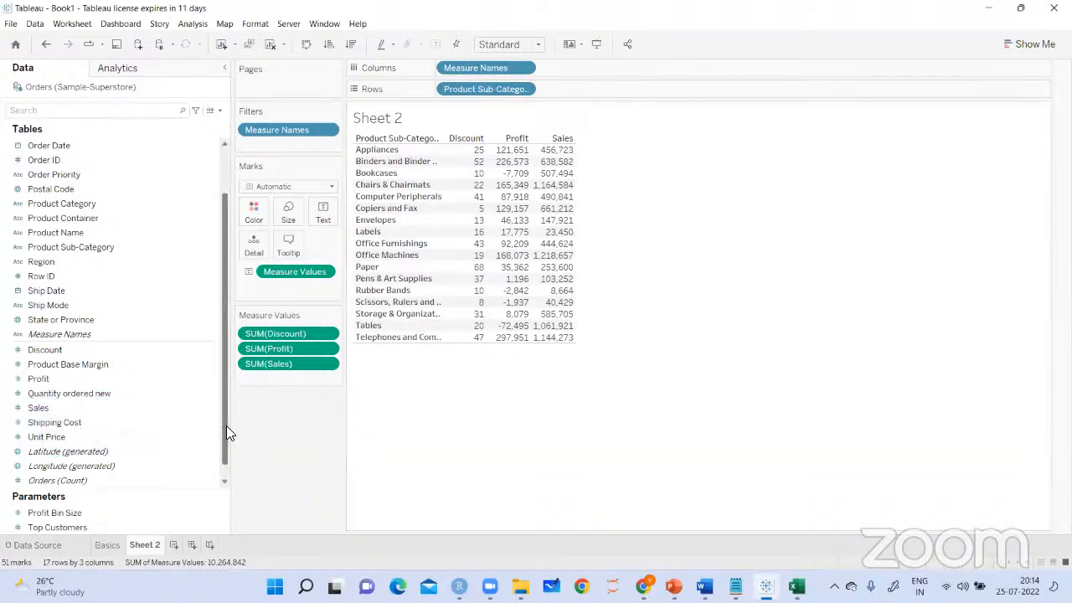
pyautogui.scroll(-1, 226, 425)
pyautogui.moveTo(223, 440); pyautogui.dragTo(223, 417)
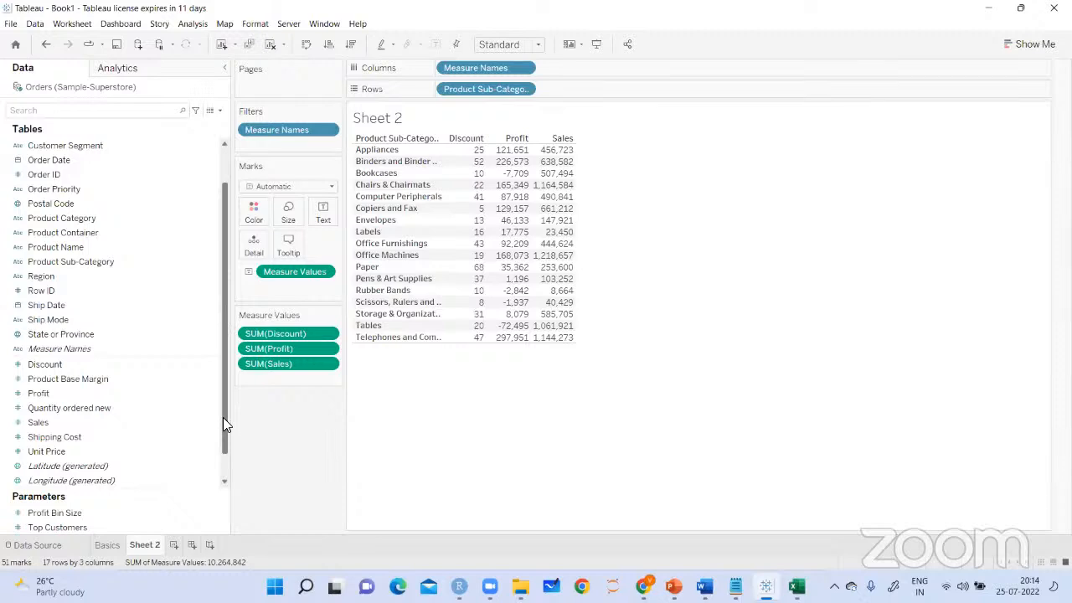
pyautogui.moveTo(100, 437); pyautogui.dragTo(567, 209)
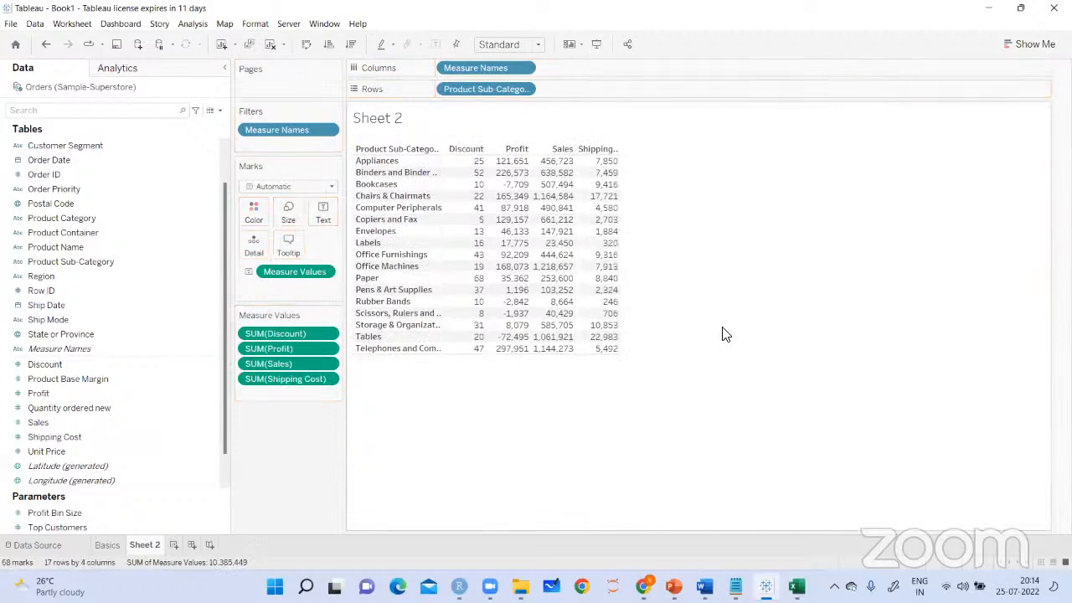
pyautogui.moveTo(617, 148); pyautogui.dragTo(645, 146)
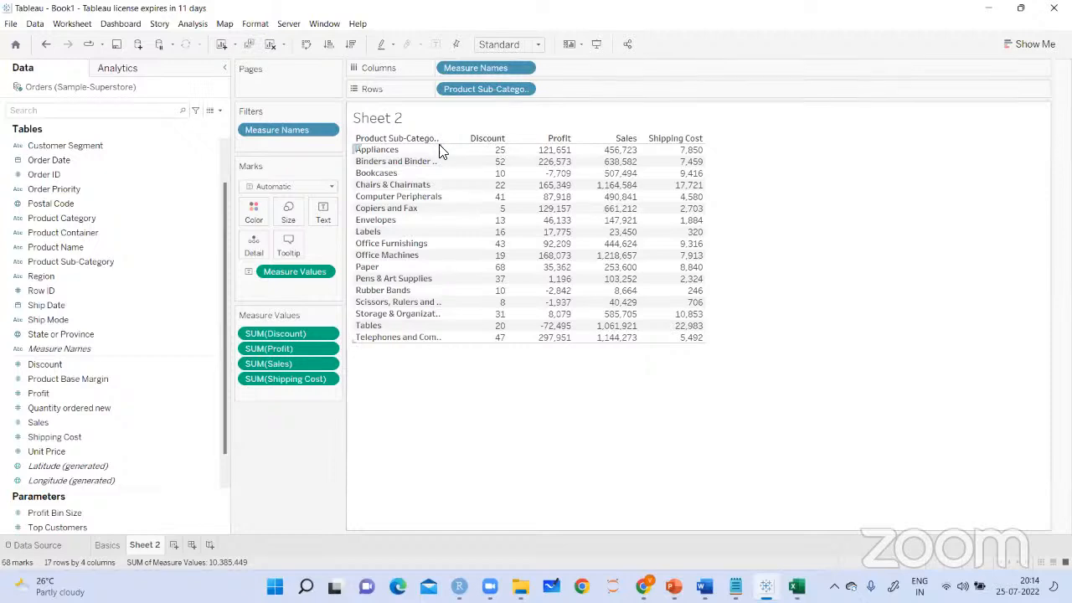
pyautogui.moveTo(453, 150); pyautogui.dragTo(464, 151)
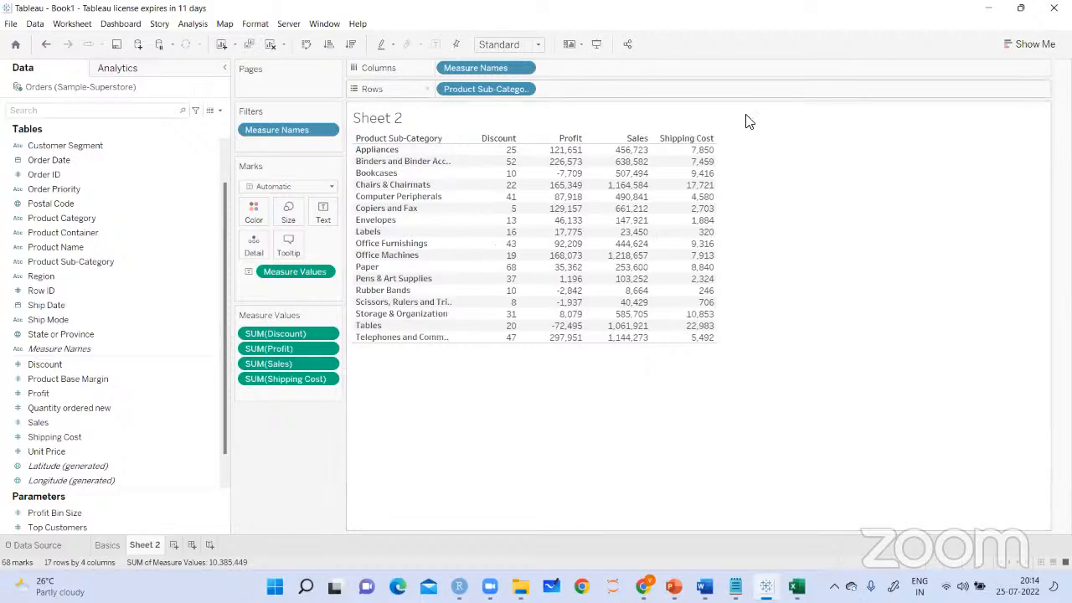
pyautogui.click(518, 309)
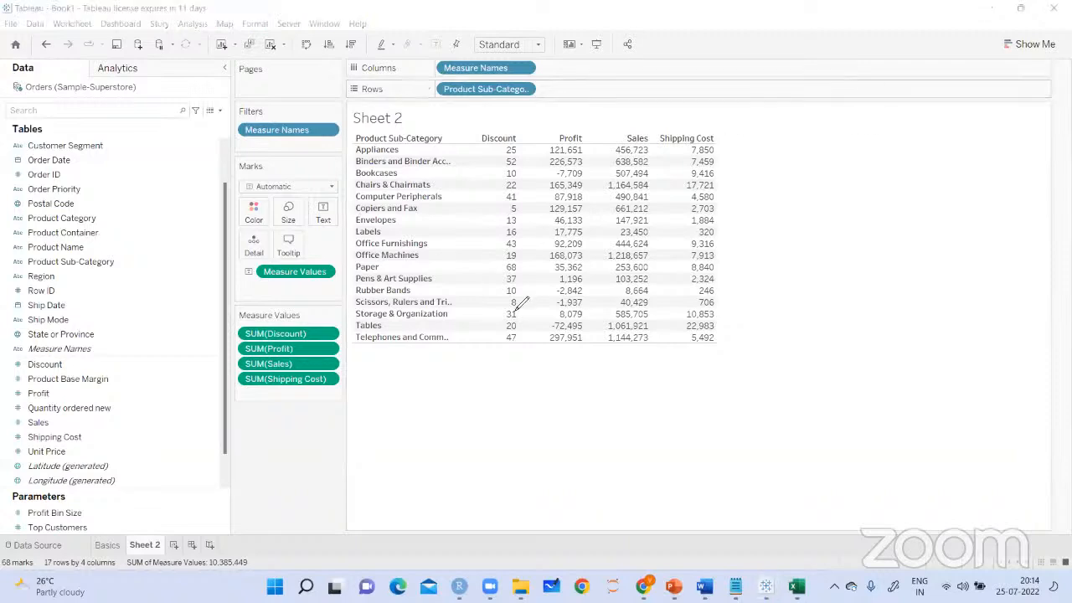
pyautogui.moveTo(430, 364); pyautogui.dragTo(430, 407)
pyautogui.moveTo(410, 384)
pyautogui.mouseDown()
pyautogui.moveTo(461, 368)
pyautogui.moveTo(457, 400)
pyautogui.mouseUp()
pyautogui.moveTo(474, 372); pyautogui.dragTo(496, 379)
pyautogui.moveTo(485, 363); pyautogui.dragTo(546, 357)
pyautogui.moveTo(449, 430); pyautogui.dragTo(536, 382)
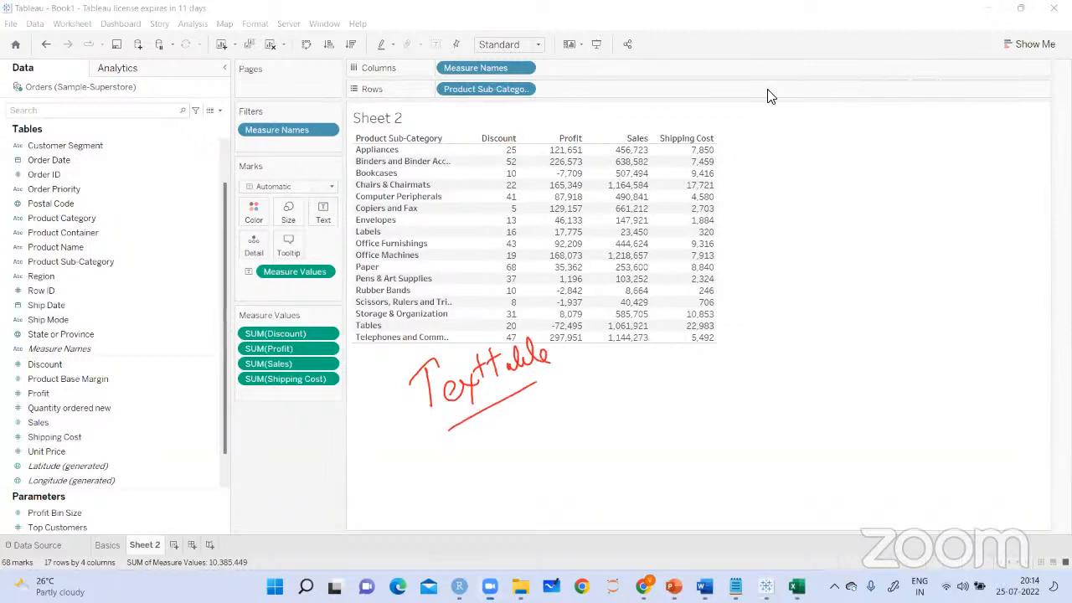
# Rename Sheet 2 as Text_Table
pyautogui.rightClick(142, 549)
pyautogui.click(177, 403)
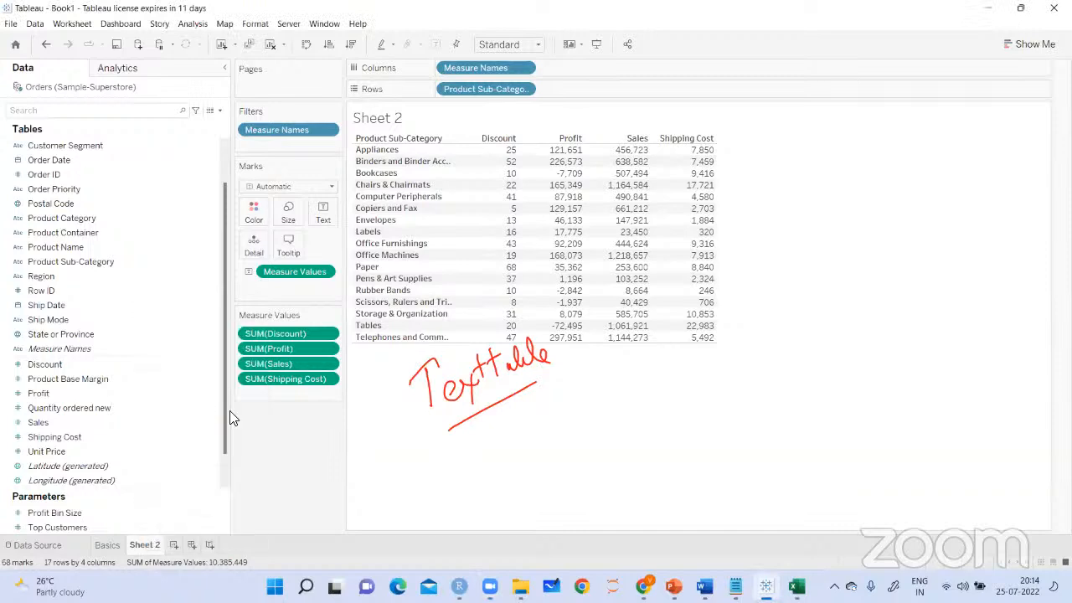
pyautogui.press('BackSpace')
pyautogui.write('Tex6t_Table')
pyautogui.press('Return')
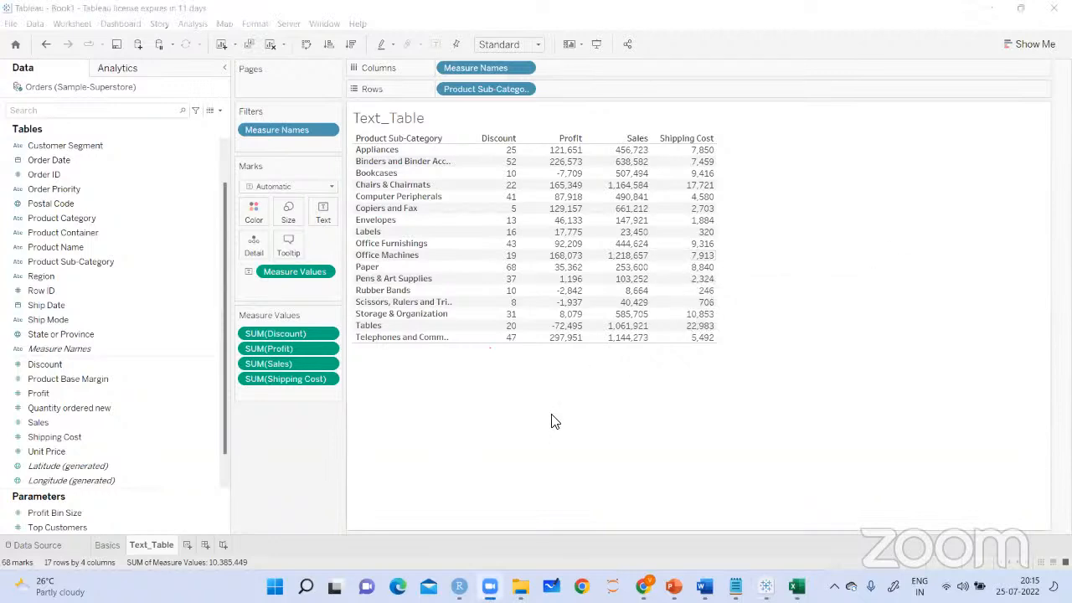
# Add a new worksheet and chart Profit on columns against Product Sub-Category on rows
pyautogui.click(187, 545)
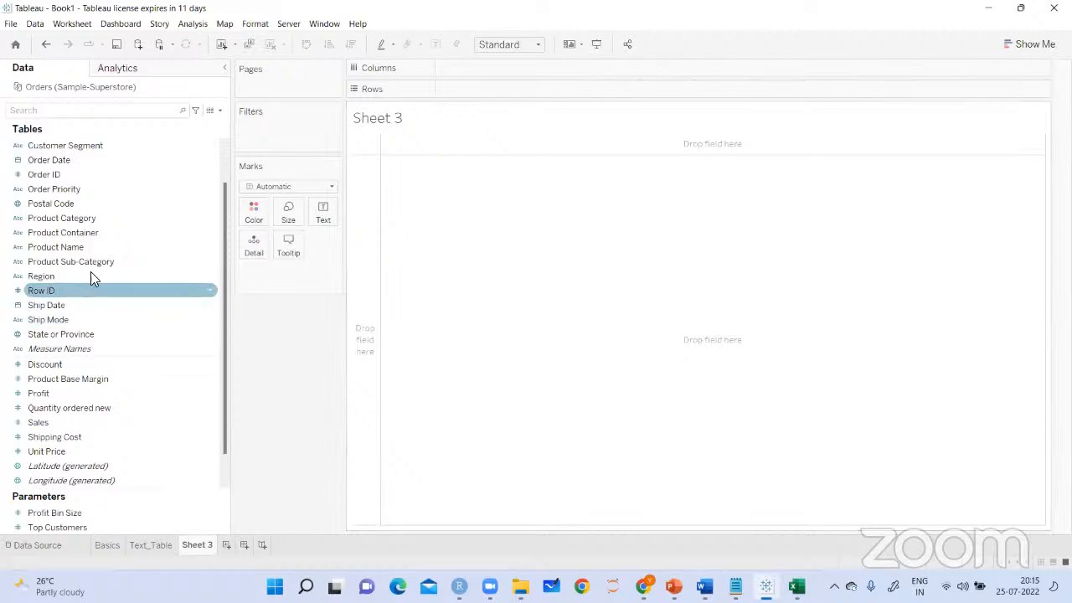
pyautogui.moveTo(76, 262); pyautogui.dragTo(485, 89)
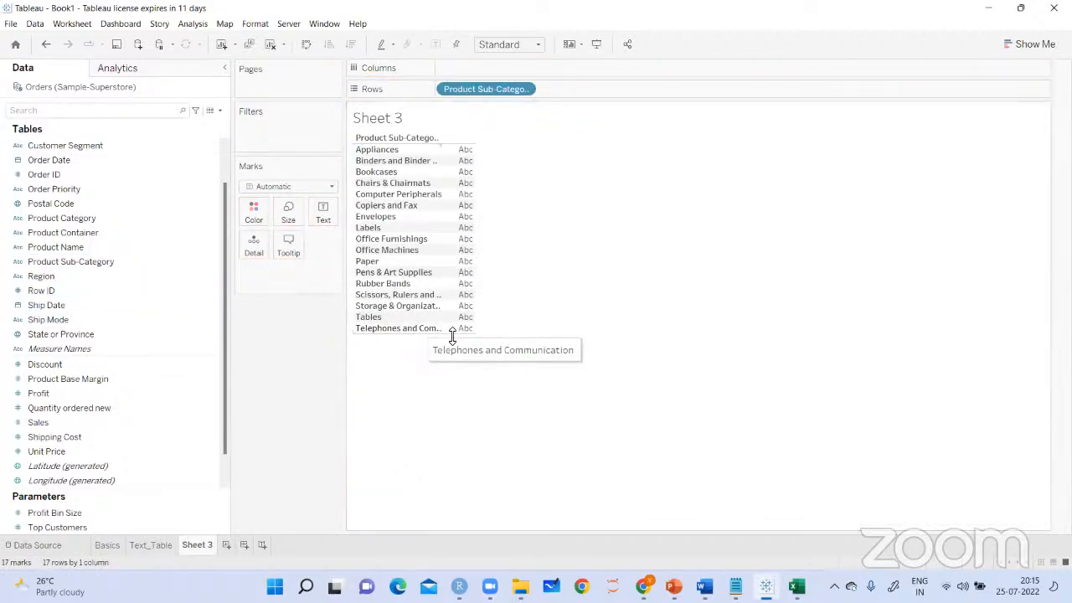
pyautogui.moveTo(222, 397); pyautogui.dragTo(224, 417)
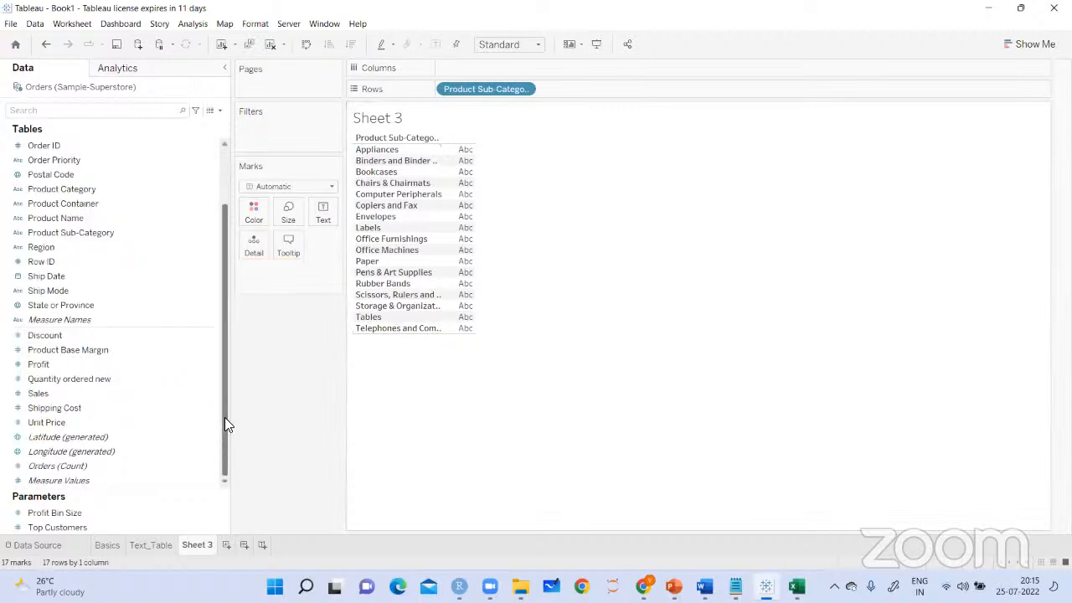
pyautogui.moveTo(52, 363); pyautogui.dragTo(473, 69)
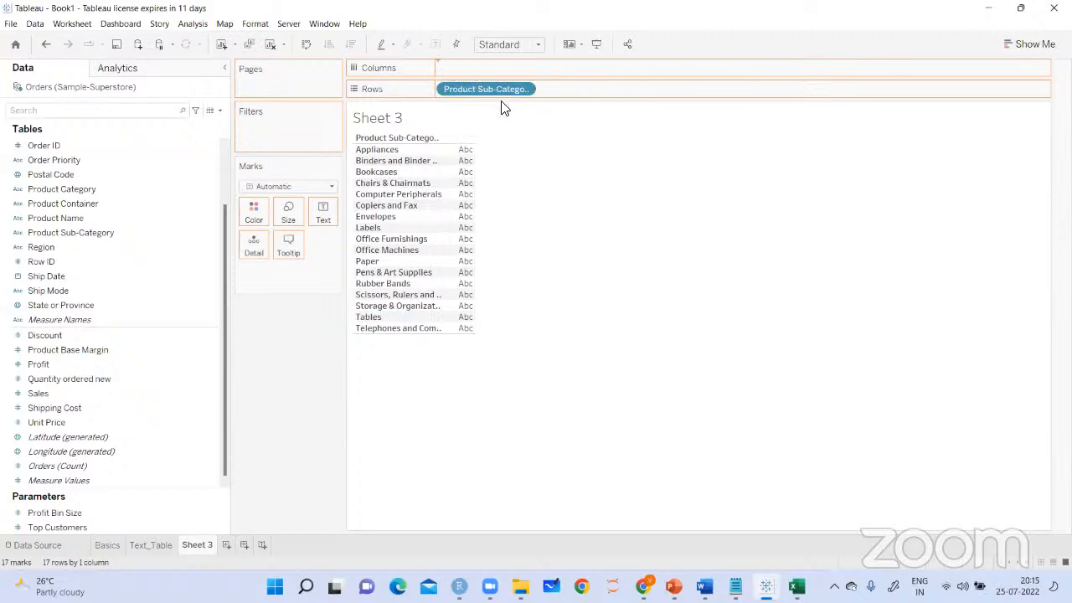
# Convert the Profit by Product Sub-Category bar chart to a text table and add Sales as a second measure
pyautogui.click(1017, 46)
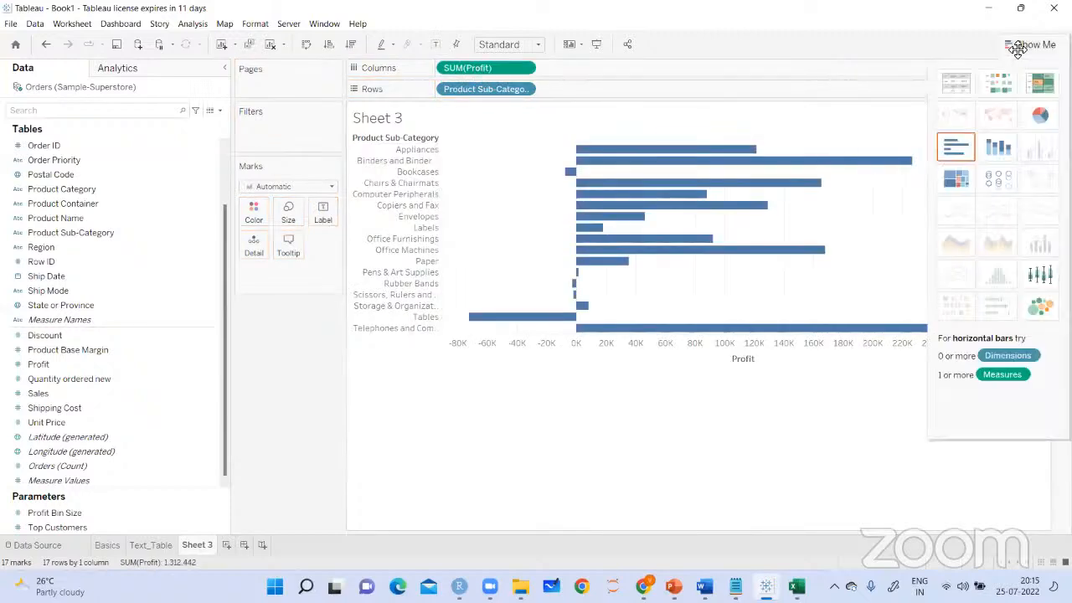
pyautogui.click(967, 91)
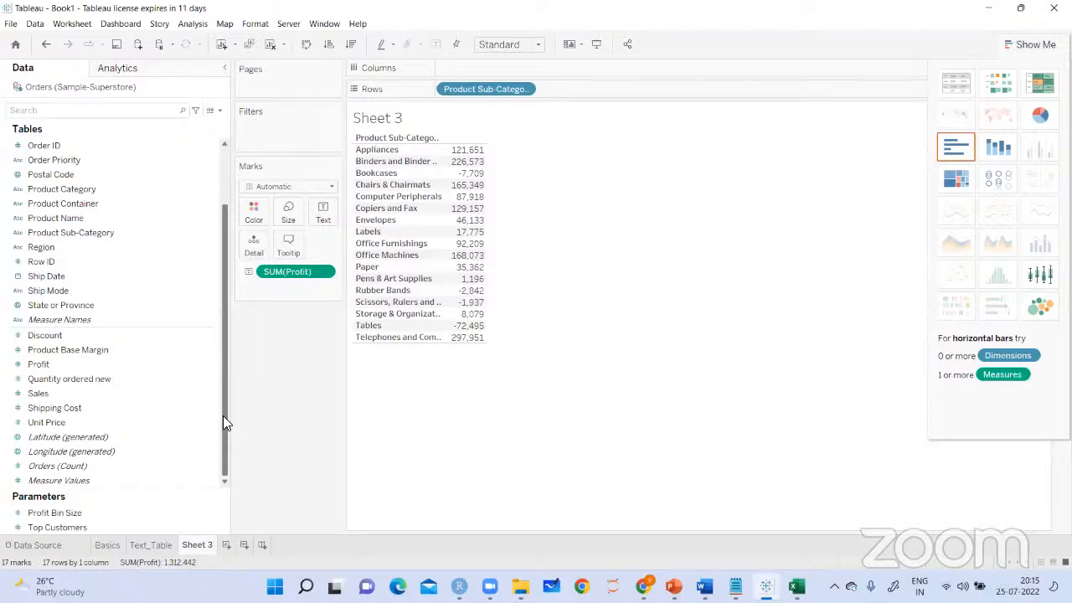
pyautogui.moveTo(39, 394); pyautogui.dragTo(473, 279)
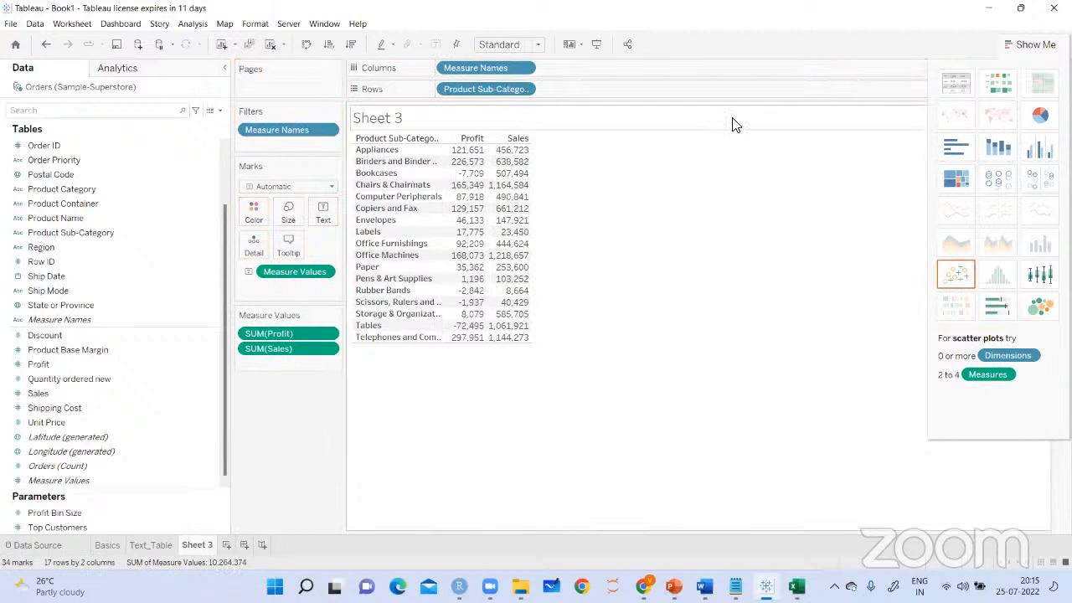
pyautogui.moveTo(563, 170); pyautogui.dragTo(549, 193)
pyautogui.moveTo(545, 182)
pyautogui.mouseDown()
pyautogui.moveTo(556, 198)
pyautogui.moveTo(627, 184)
pyautogui.moveTo(614, 191)
pyautogui.mouseUp()
pyautogui.moveTo(646, 150)
pyautogui.mouseDown()
pyautogui.moveTo(667, 150)
pyautogui.moveTo(578, 143)
pyautogui.mouseUp()
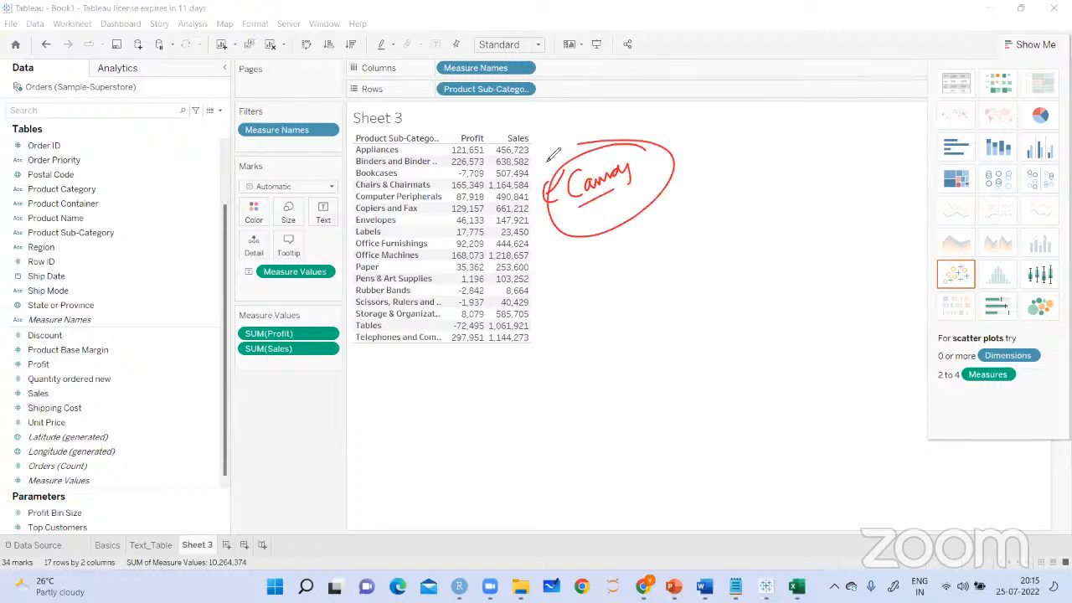
# Close the chart-type suggestions and add the Discount and Shipping Cost measures to the text table
pyautogui.click(771, 87)
pyautogui.click(816, 206)
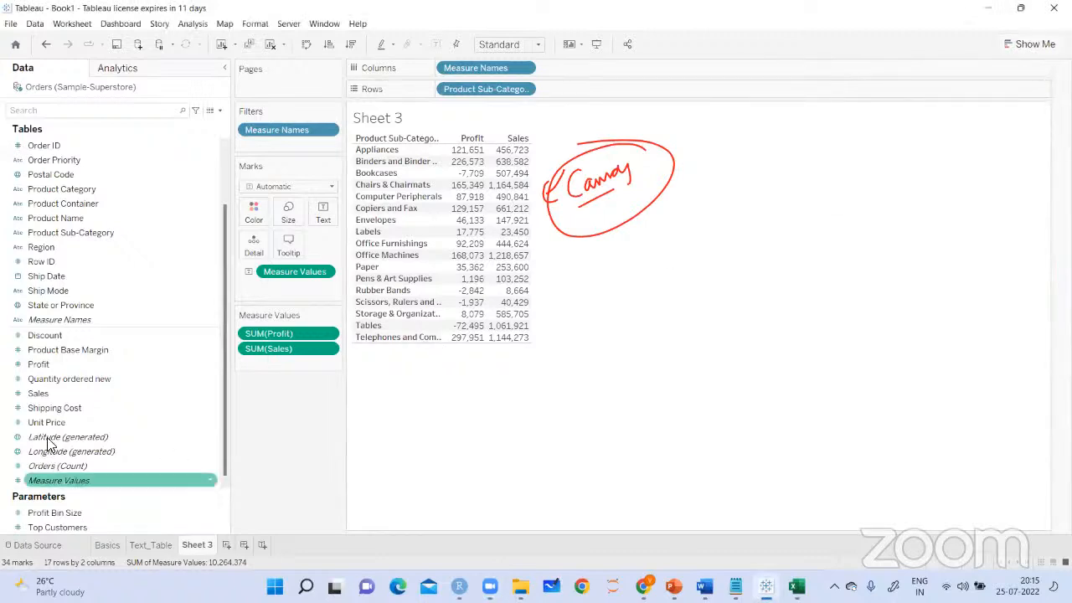
pyautogui.moveTo(69, 337); pyautogui.dragTo(528, 336)
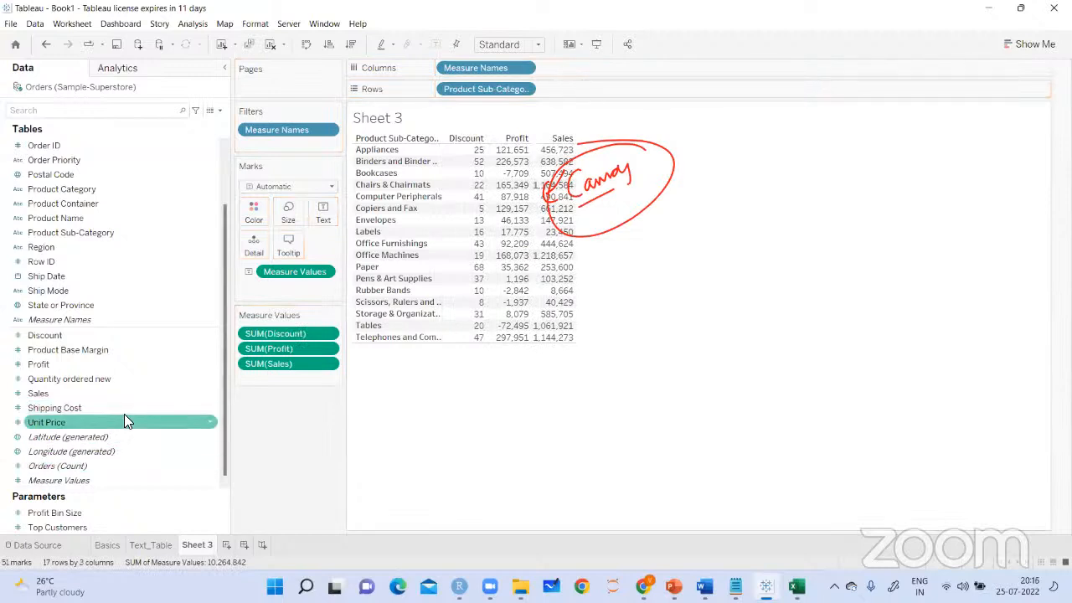
pyautogui.moveTo(55, 407); pyautogui.dragTo(571, 266)
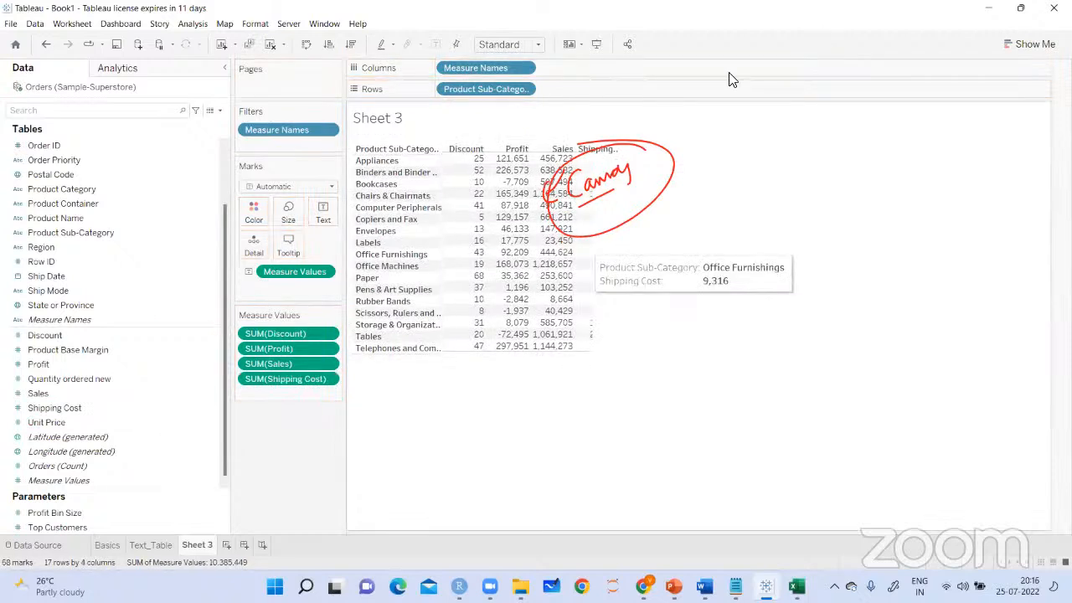
# Consult the text-table notes in Notepad, and in Tableau assign Measure Values to Color with the mark type set to Square
pyautogui.click(735, 586)
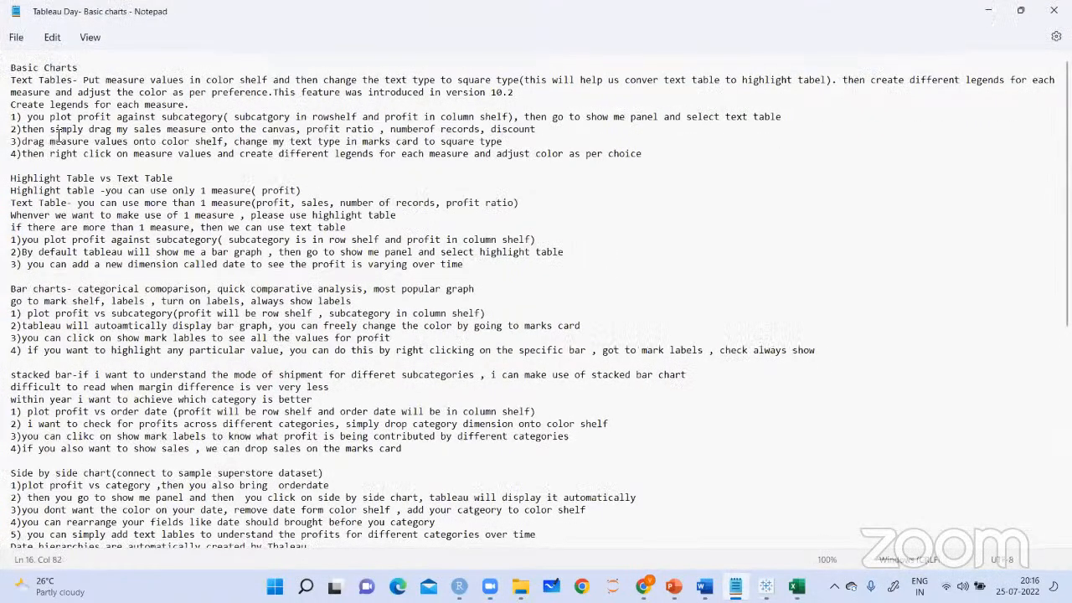
pyautogui.moveTo(23, 142); pyautogui.dragTo(224, 142)
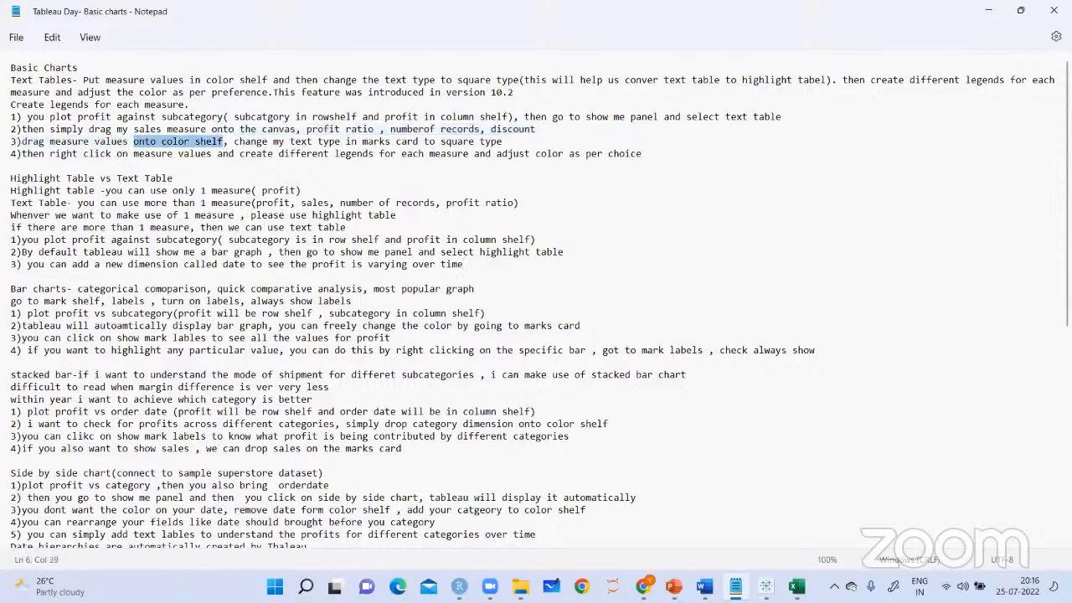
pyautogui.click(765, 586)
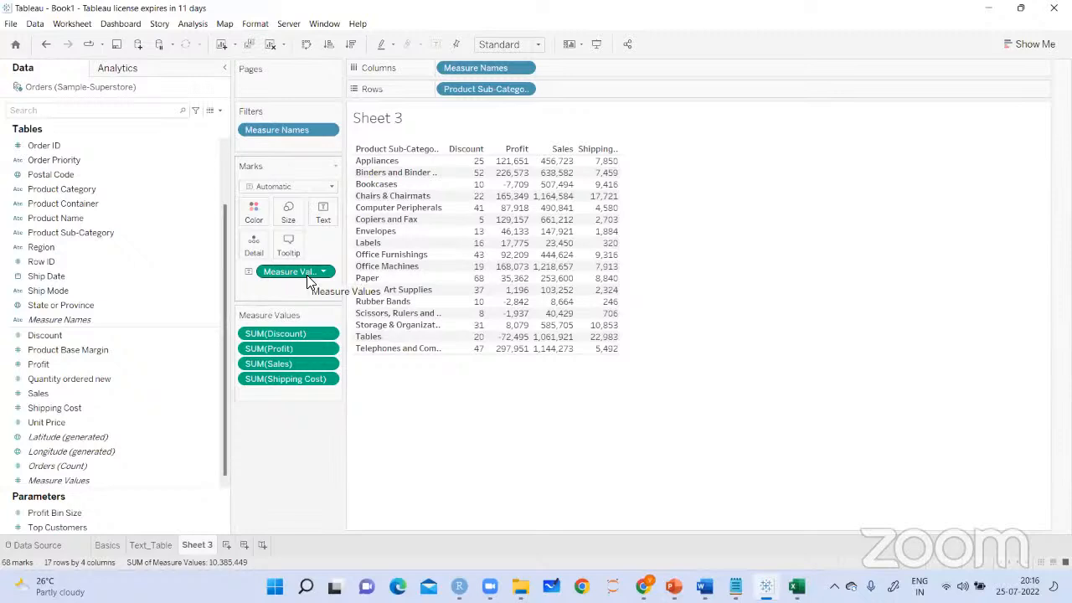
pyautogui.moveTo(308, 282); pyautogui.dragTo(254, 212)
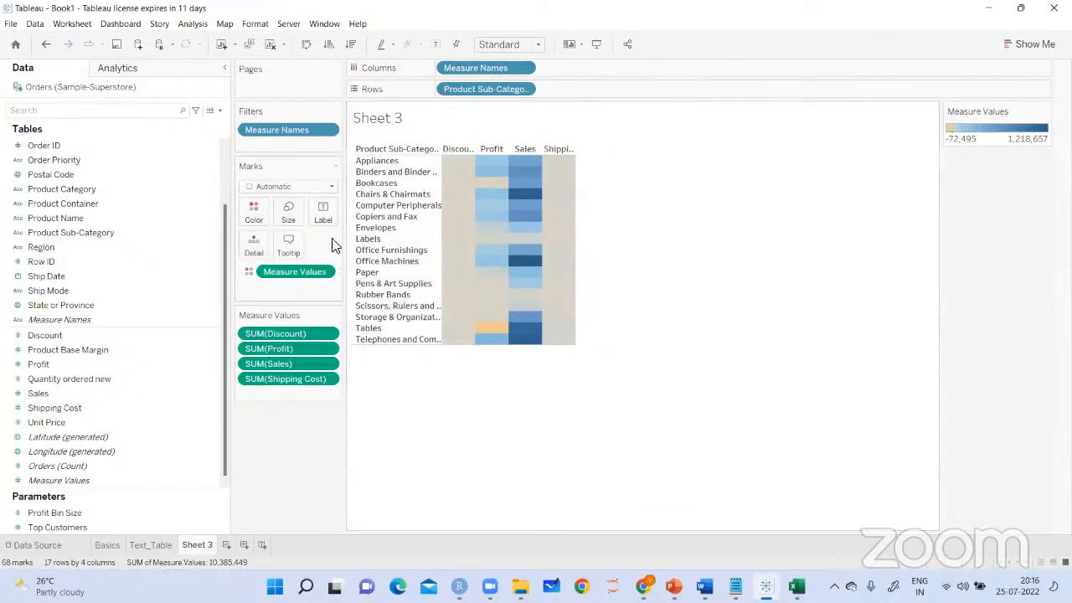
pyautogui.click(330, 187)
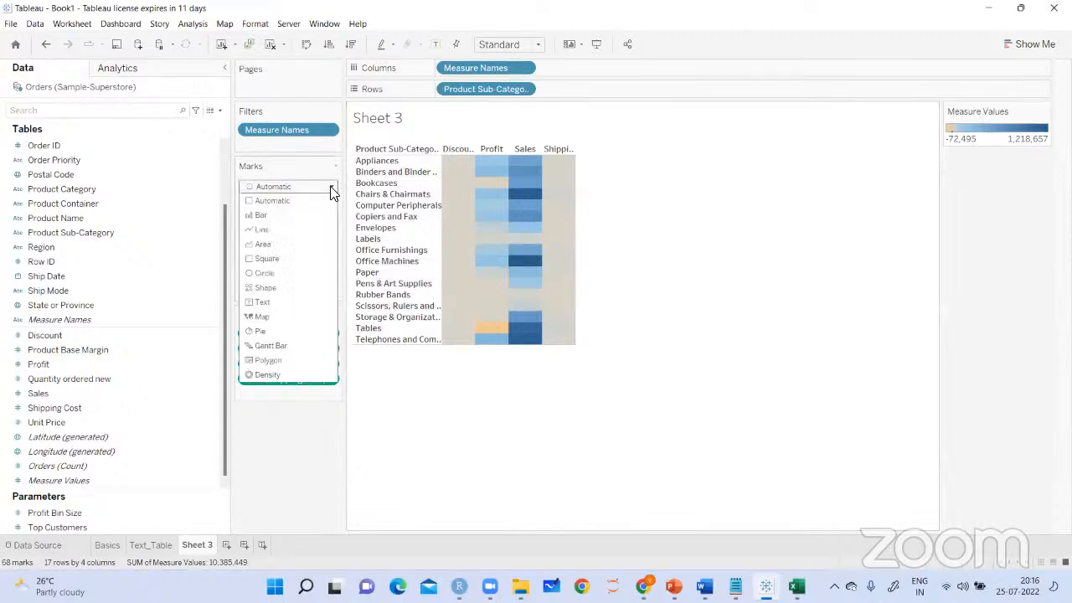
pyautogui.click(265, 259)
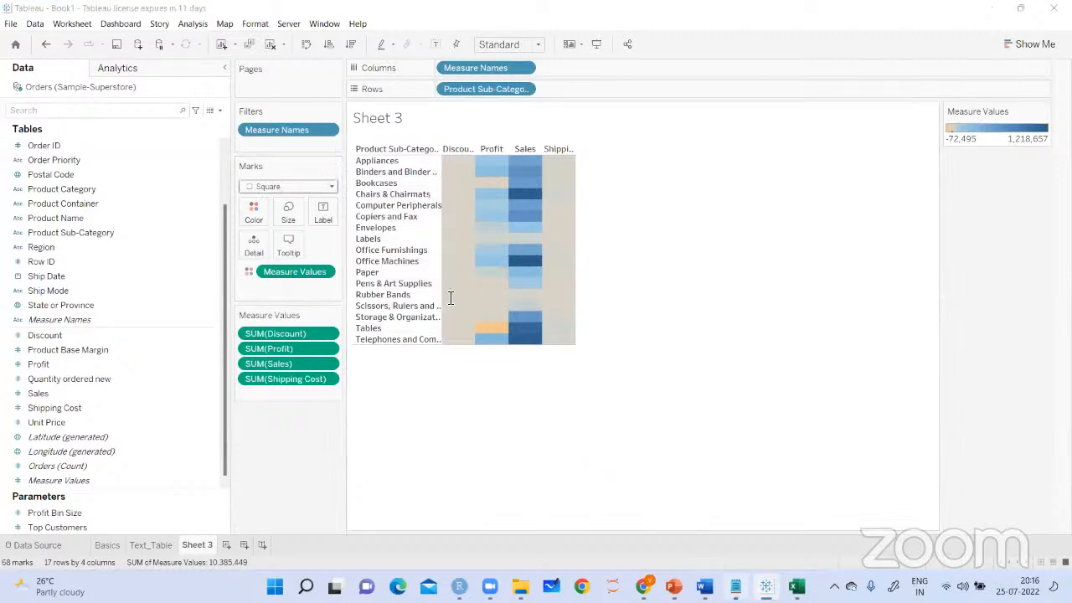
# Read the fourth text-table instruction in the Notepad notes, about separate legends for each measure, and return to Tableau
pyautogui.hotkey('alt', 'Tab')
pyautogui.click(405, 170)
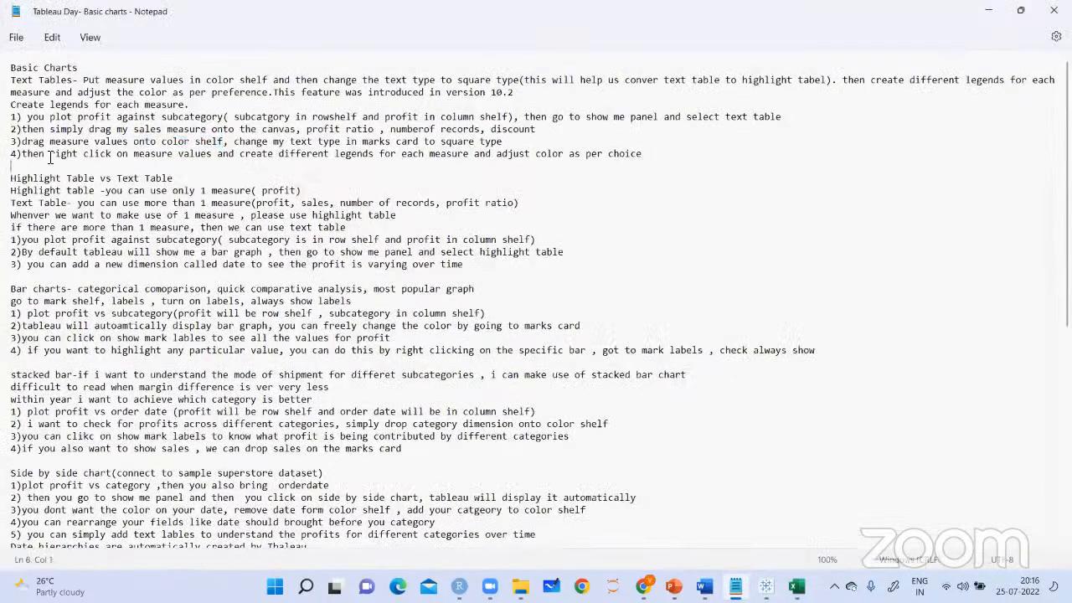
pyautogui.moveTo(49, 157); pyautogui.dragTo(178, 159)
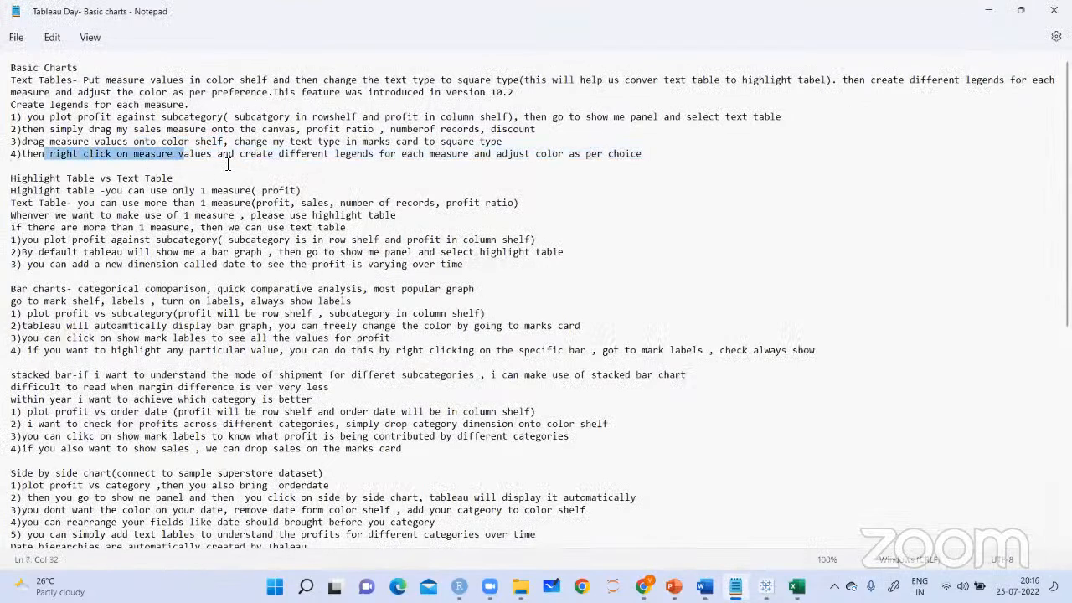
pyautogui.click(287, 157)
pyautogui.moveTo(286, 157); pyautogui.dragTo(518, 164)
pyautogui.click(581, 202)
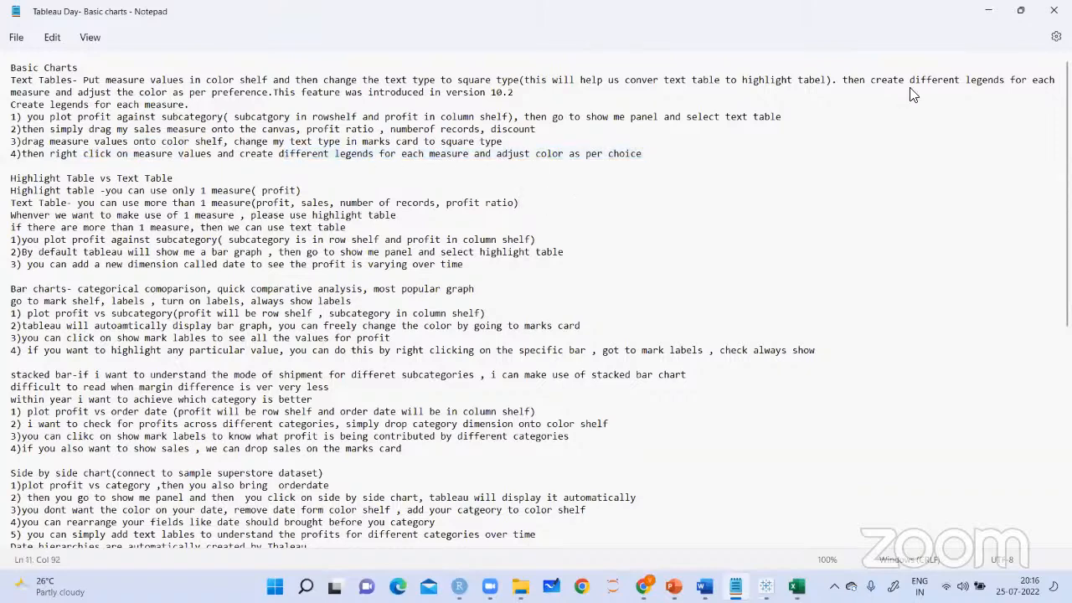
pyautogui.click(765, 586)
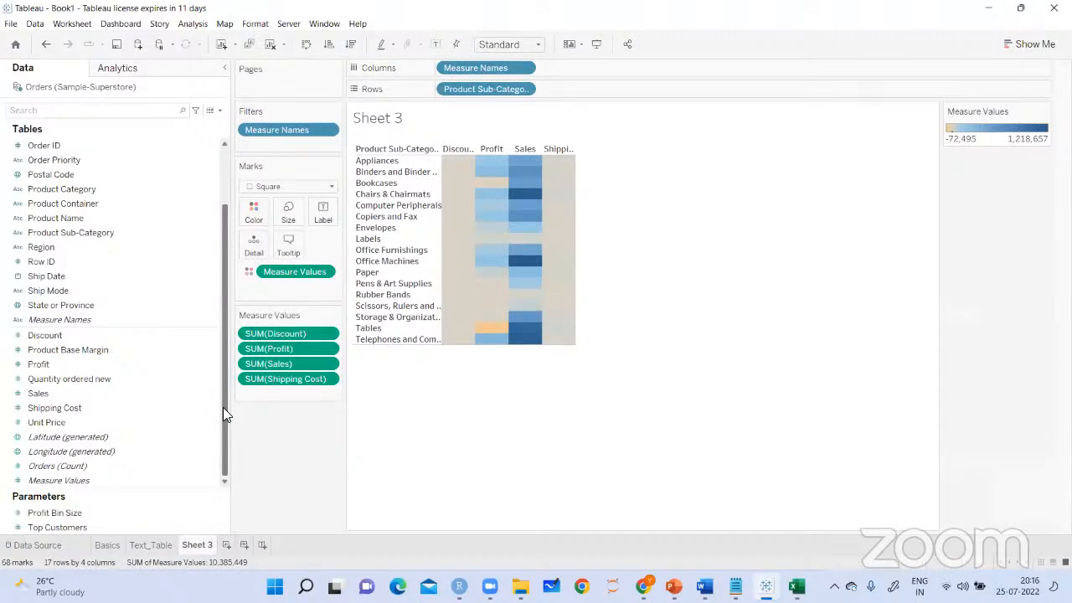
# Try labelling the table's squares with Measure Names, and remove that label
pyautogui.moveTo(223, 416); pyautogui.dragTo(223, 402)
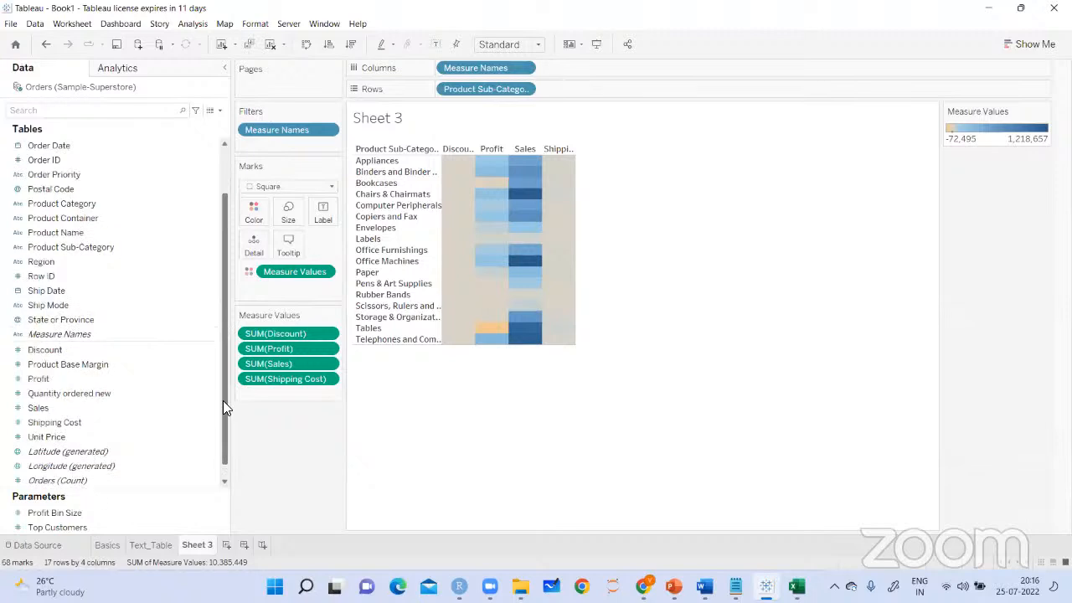
pyautogui.moveTo(91, 335); pyautogui.dragTo(328, 220)
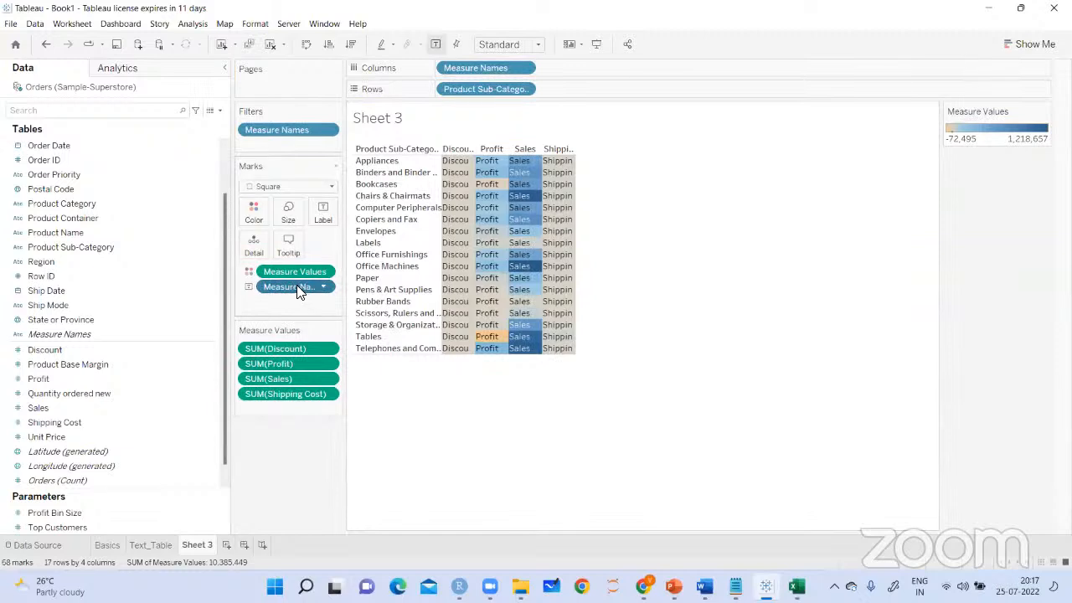
pyautogui.moveTo(327, 312); pyautogui.dragTo(436, 387)
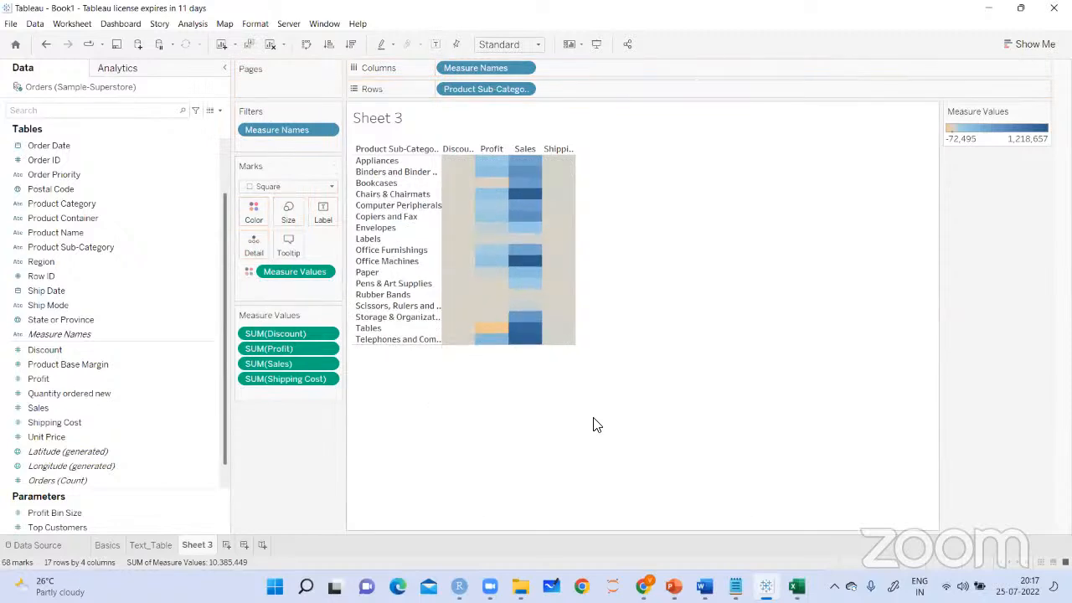
# Make the Measure Values color encoding use separate legends for each measure
pyautogui.click(325, 278)
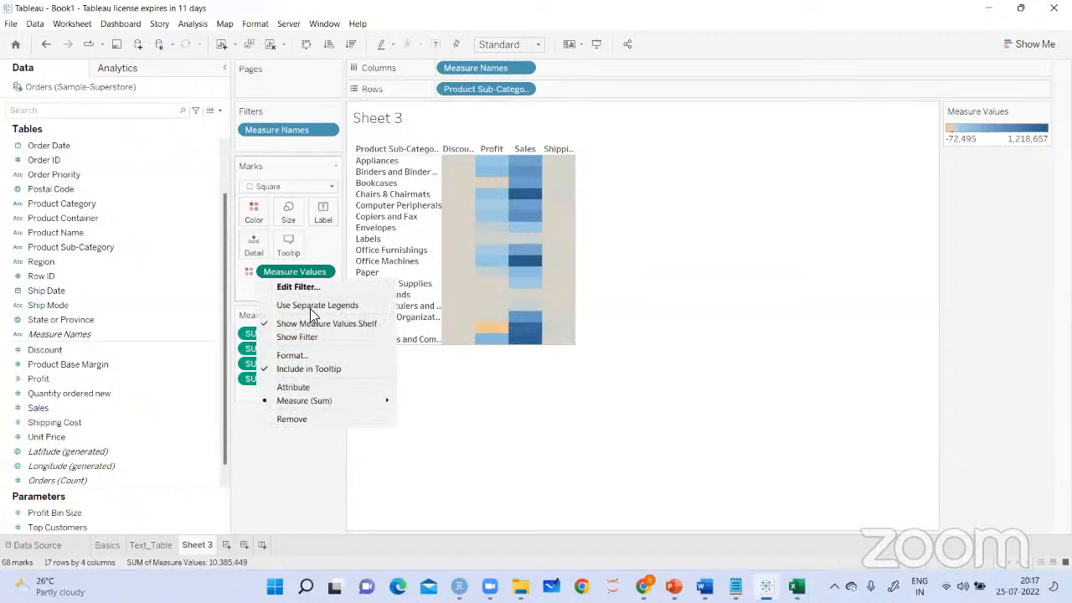
pyautogui.click(310, 306)
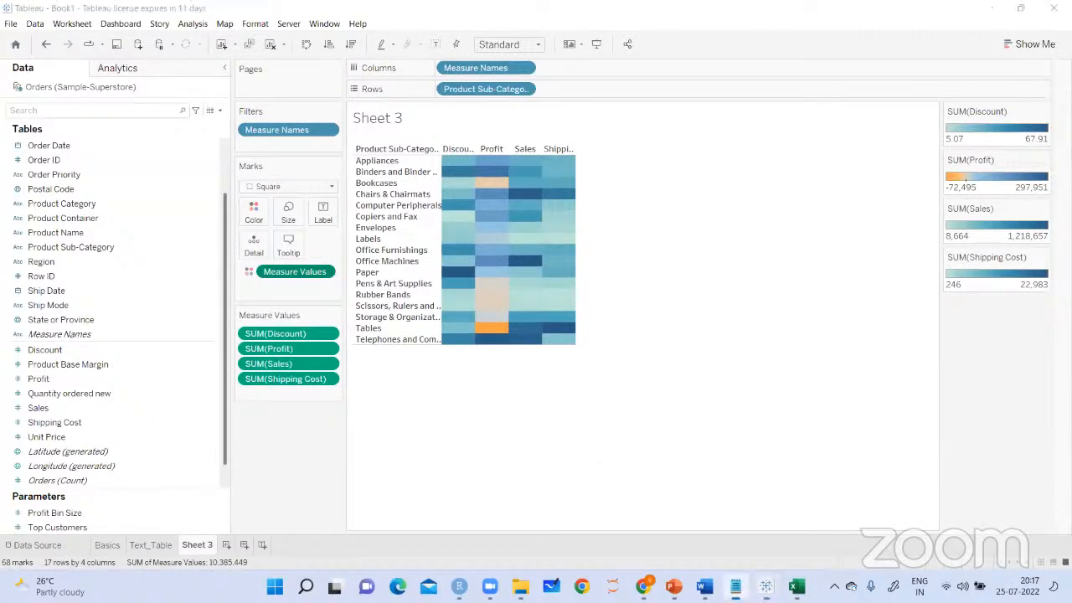
# Check the text-table notes in Notepad, and label the colored squares in Tableau with Measure Values
pyautogui.click(735, 586)
pyautogui.click(222, 153)
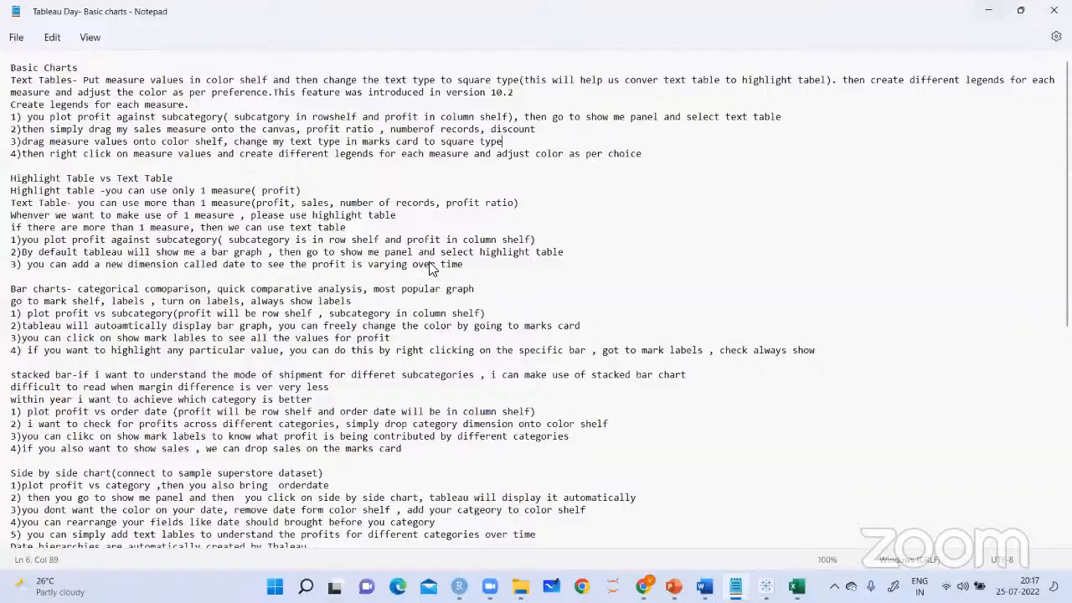
pyautogui.hotkey('alt', 'Tab')
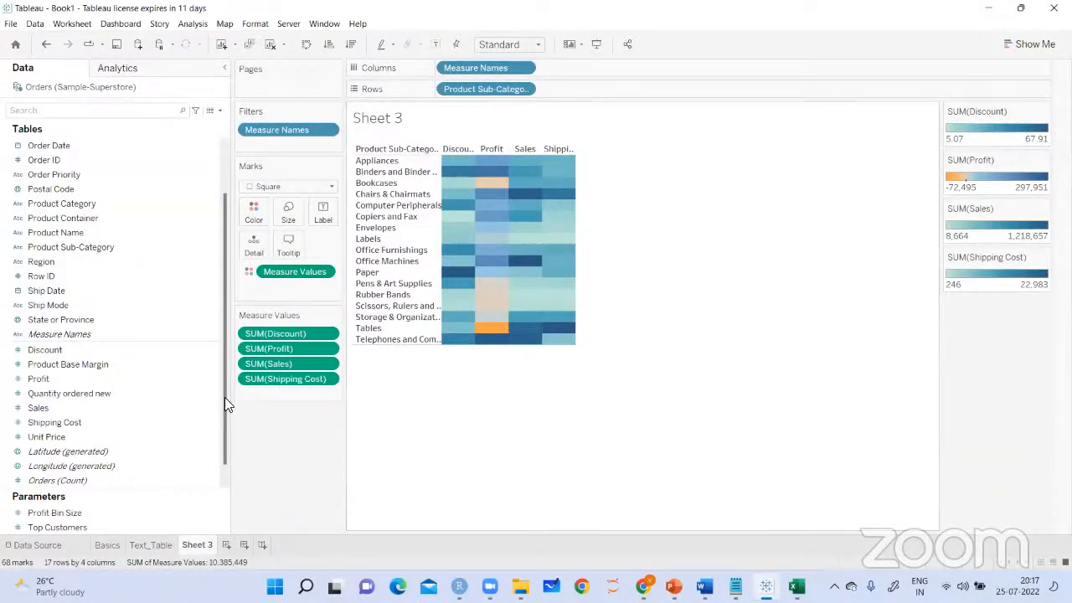
pyautogui.moveTo(223, 386); pyautogui.dragTo(222, 409)
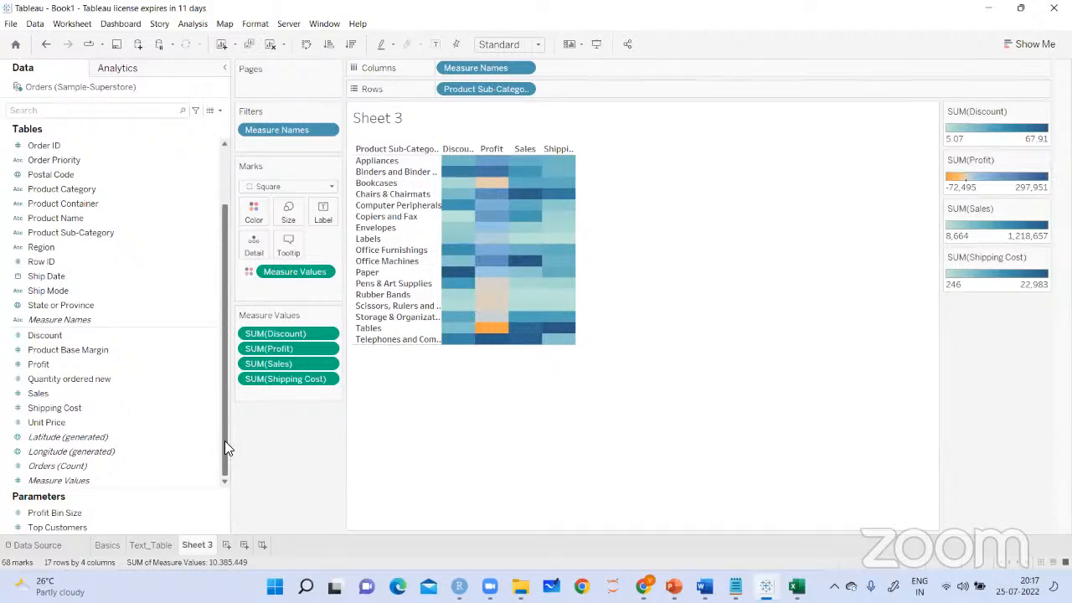
pyautogui.moveTo(72, 480); pyautogui.dragTo(313, 432)
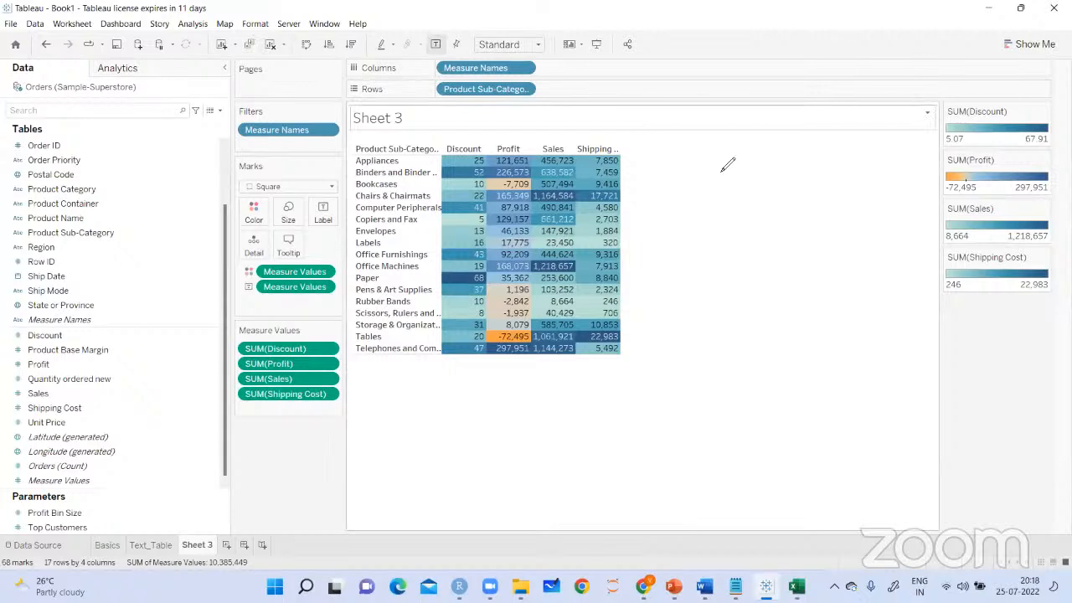
pyautogui.moveTo(186, 295); pyautogui.dragTo(186, 314)
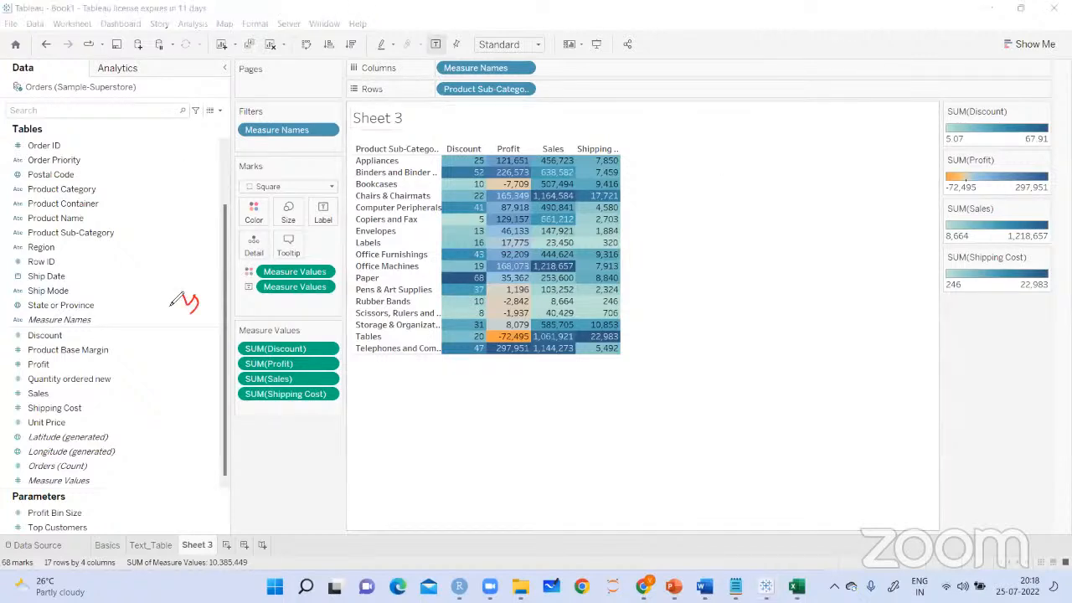
pyautogui.moveTo(333, 196); pyautogui.dragTo(334, 212)
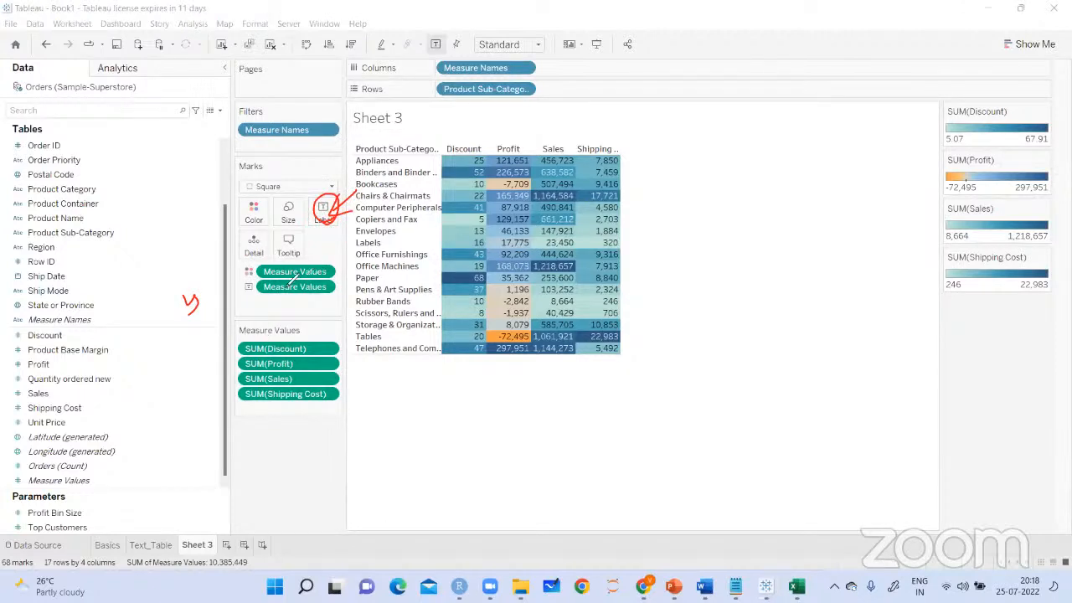
pyautogui.moveTo(277, 277); pyautogui.dragTo(302, 277)
pyautogui.moveTo(196, 227); pyautogui.dragTo(229, 216)
pyautogui.click(326, 271)
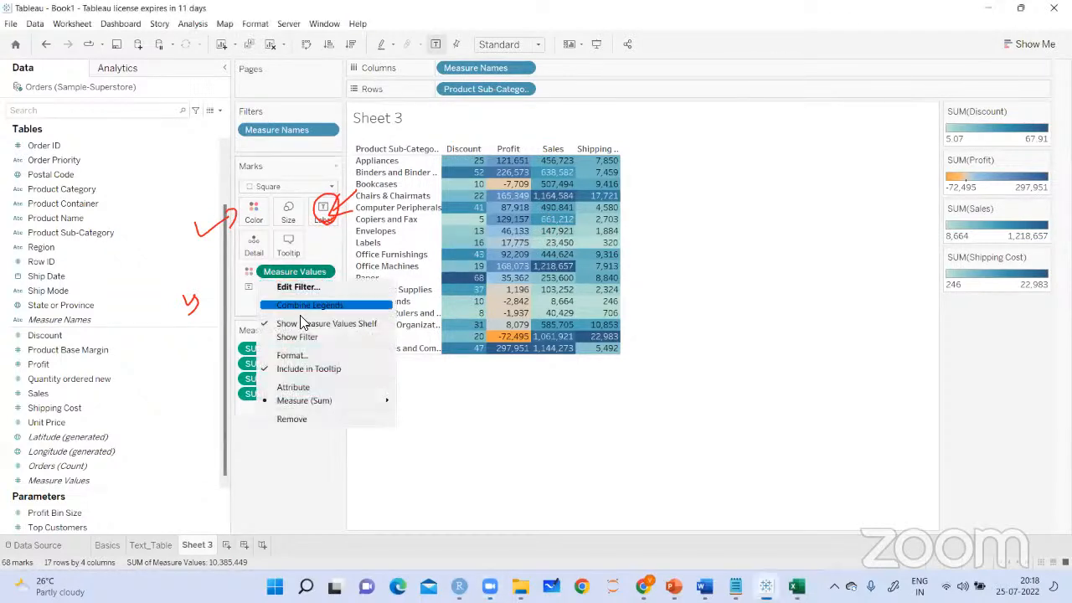
pyautogui.click(485, 423)
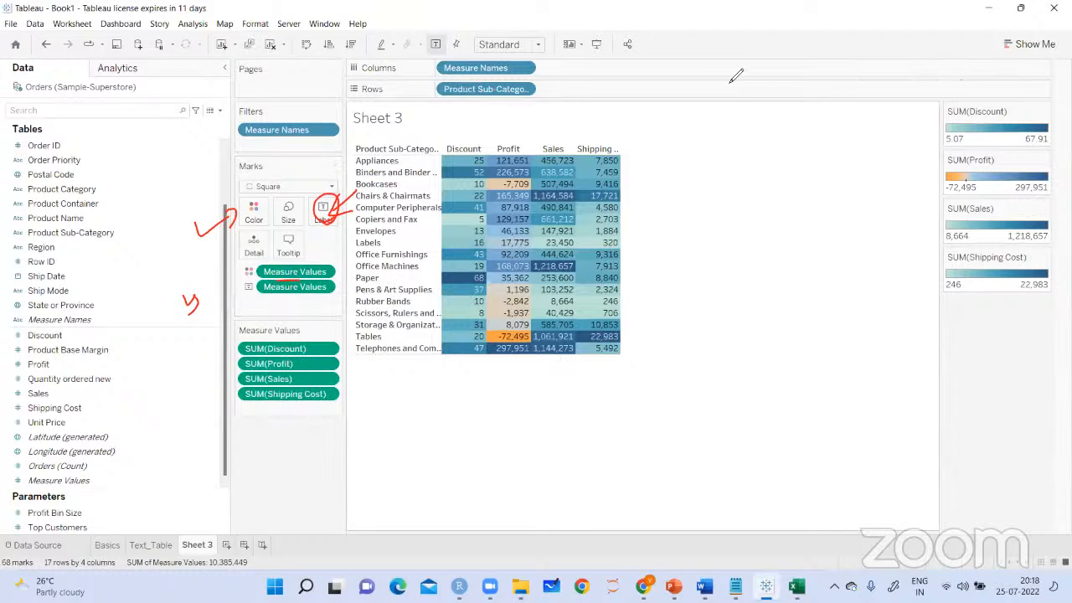
pyautogui.moveTo(905, 132); pyautogui.dragTo(944, 116)
pyautogui.moveTo(903, 173); pyautogui.dragTo(944, 158)
pyautogui.moveTo(910, 216); pyautogui.dragTo(946, 205)
pyautogui.moveTo(908, 255)
pyautogui.mouseDown()
pyautogui.moveTo(914, 264)
pyautogui.moveTo(945, 238)
pyautogui.mouseUp()
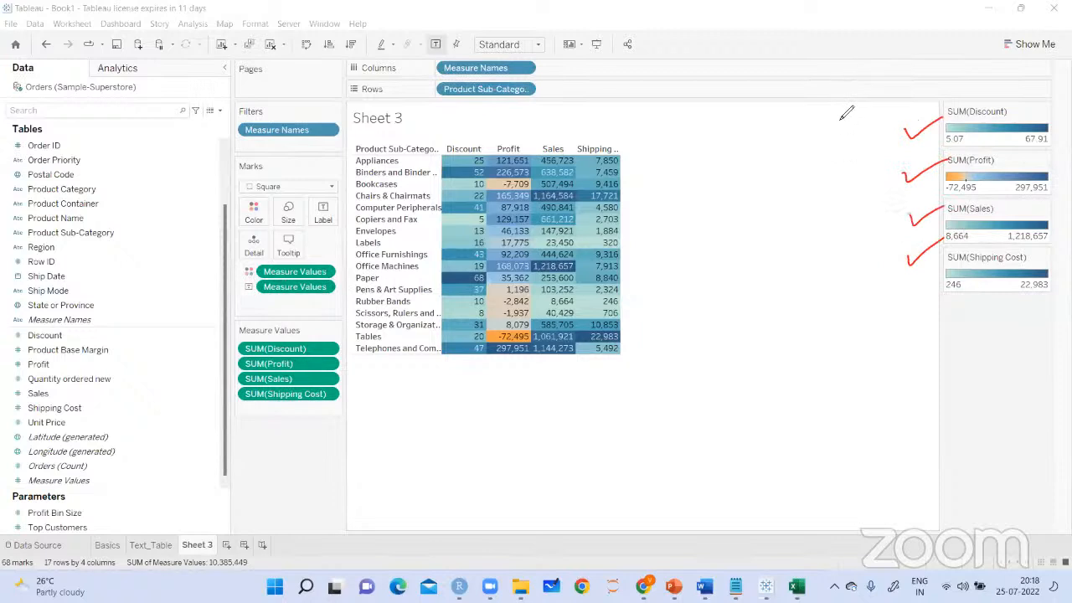
# Set the color palette of the Discount legend to Green
pyautogui.click(1043, 115)
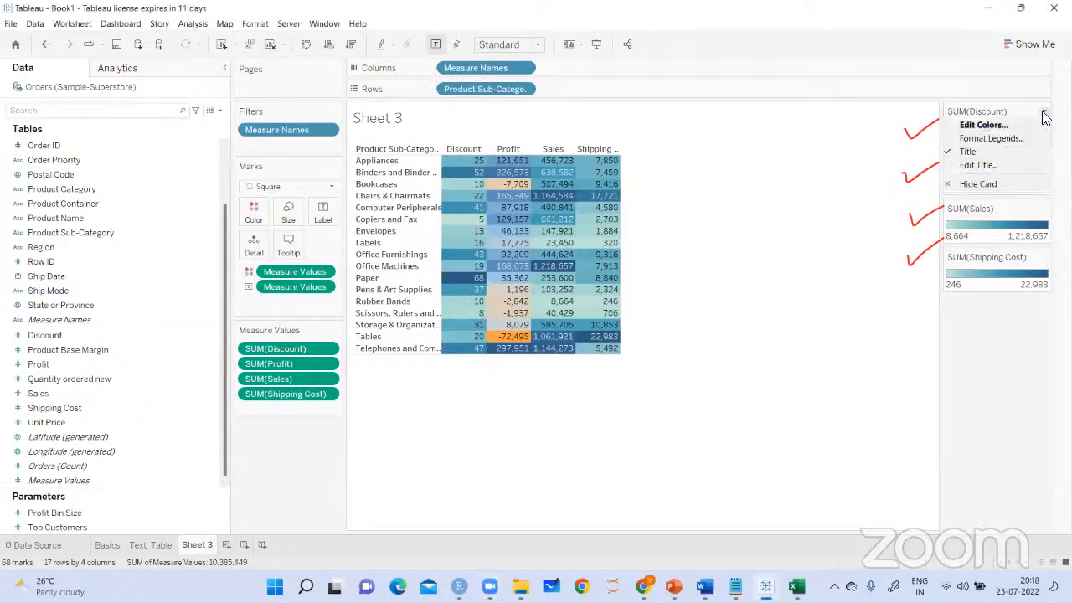
pyautogui.click(974, 127)
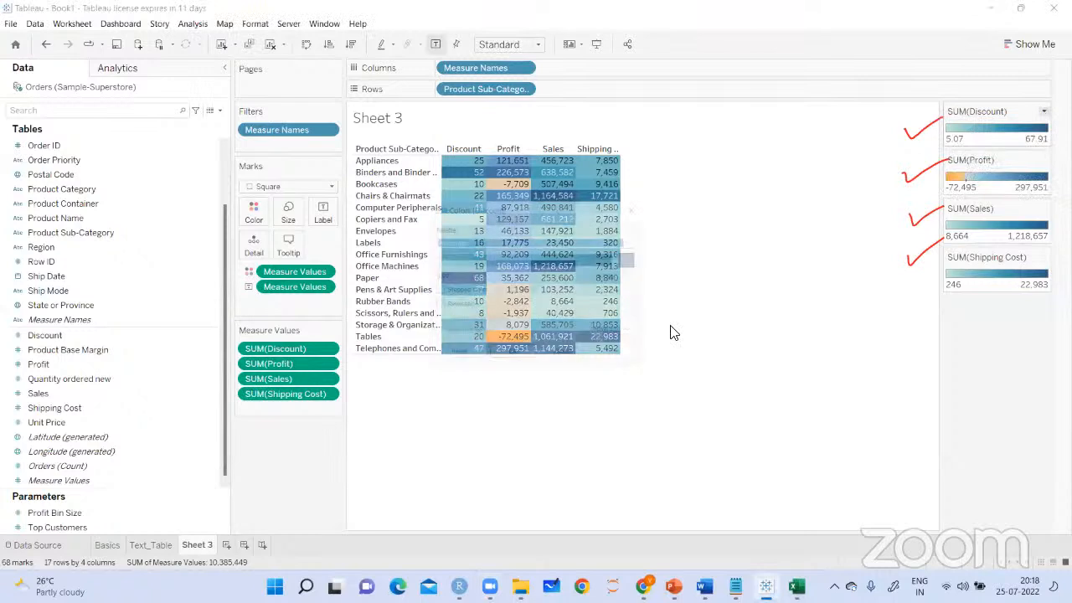
pyautogui.click(638, 240)
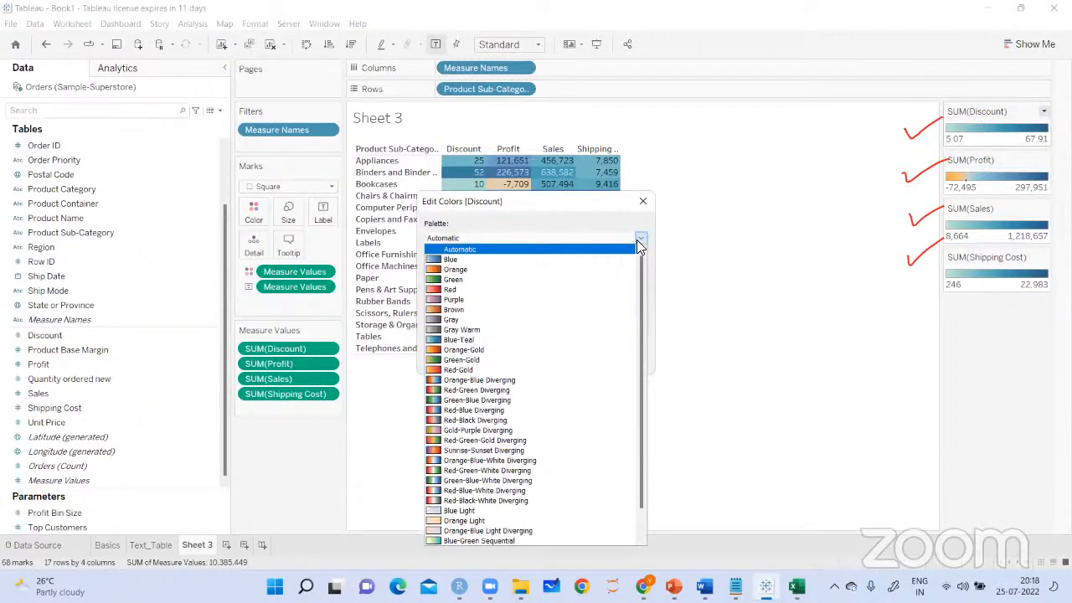
pyautogui.click(456, 279)
pyautogui.click(509, 360)
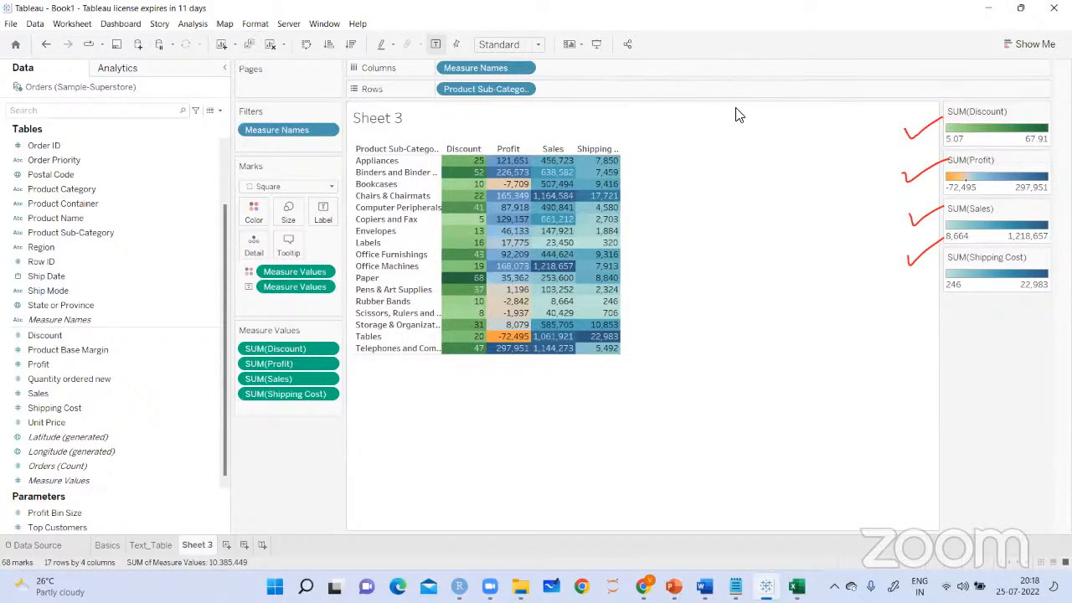
# Set the color palette of the Sales legend to Red and fit the highlight table to the entire view
pyautogui.click(1043, 165)
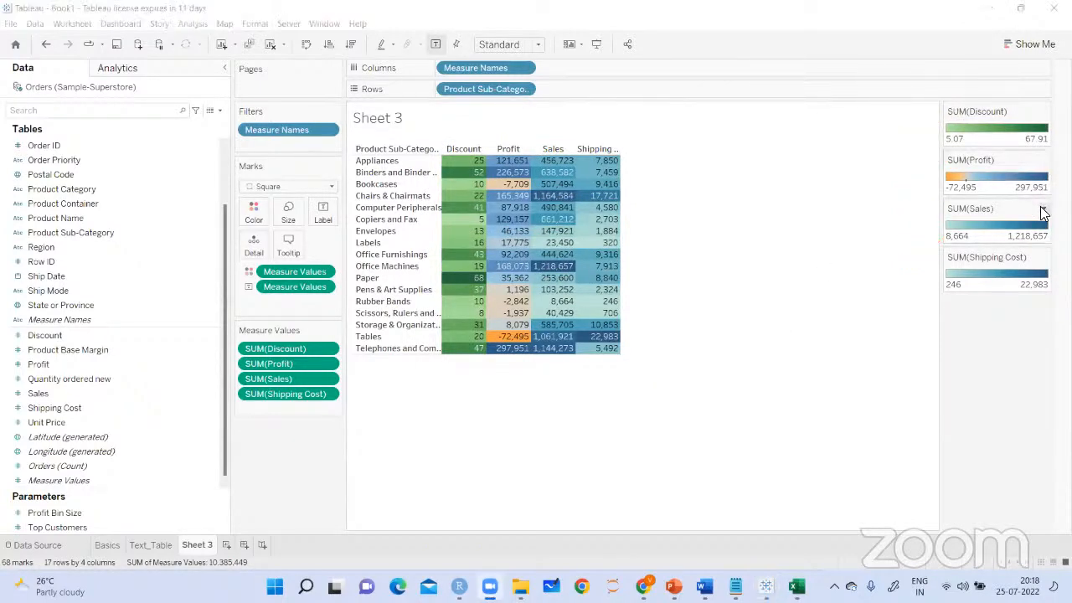
pyautogui.click(1043, 209)
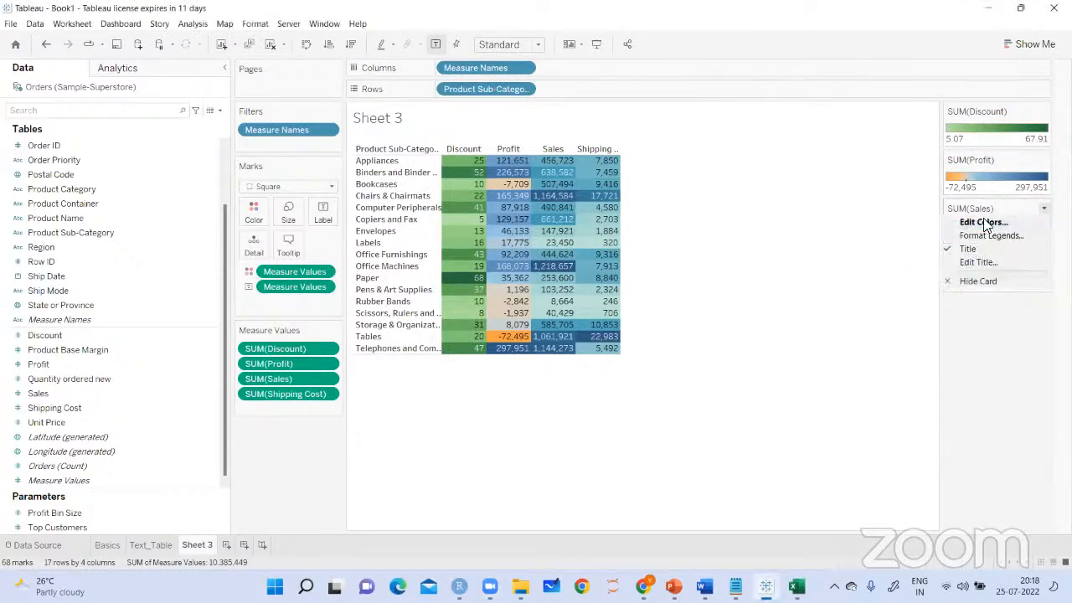
pyautogui.click(959, 222)
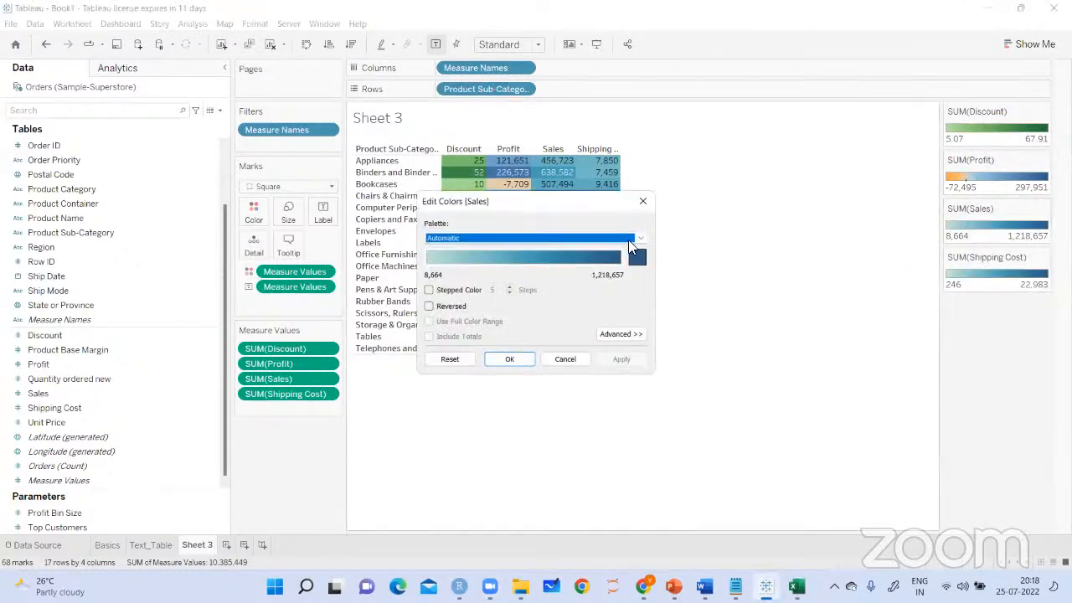
pyautogui.click(642, 239)
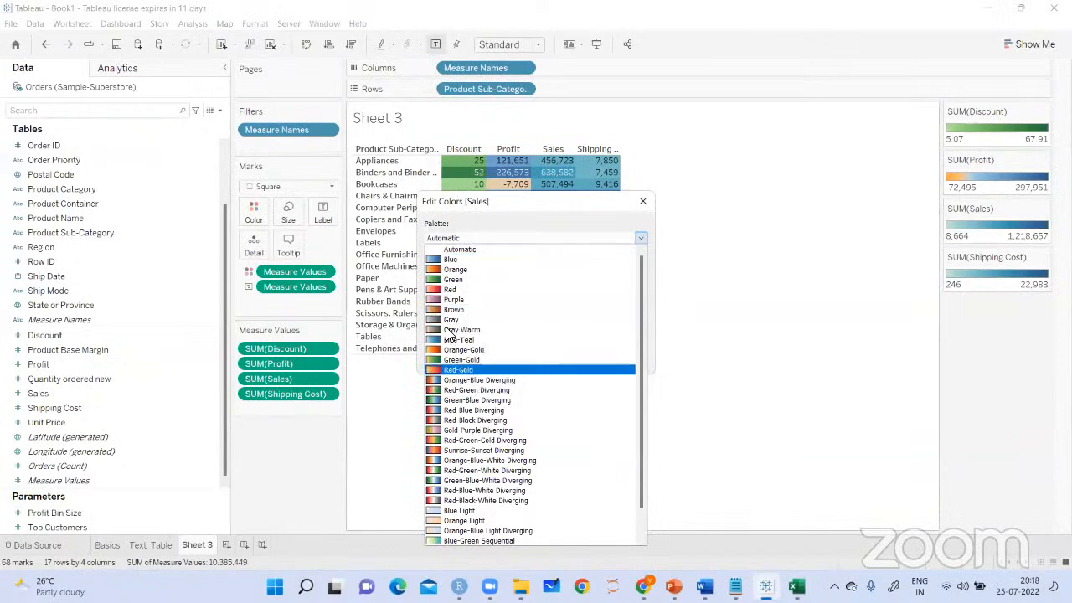
pyautogui.click(444, 290)
pyautogui.click(622, 361)
pyautogui.click(509, 359)
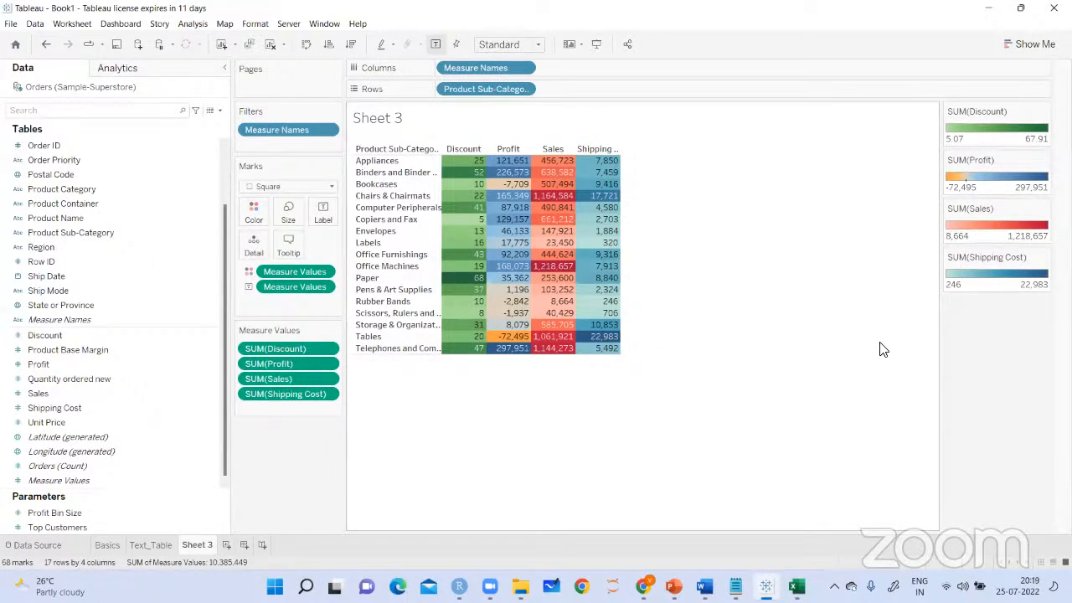
pyautogui.click(538, 46)
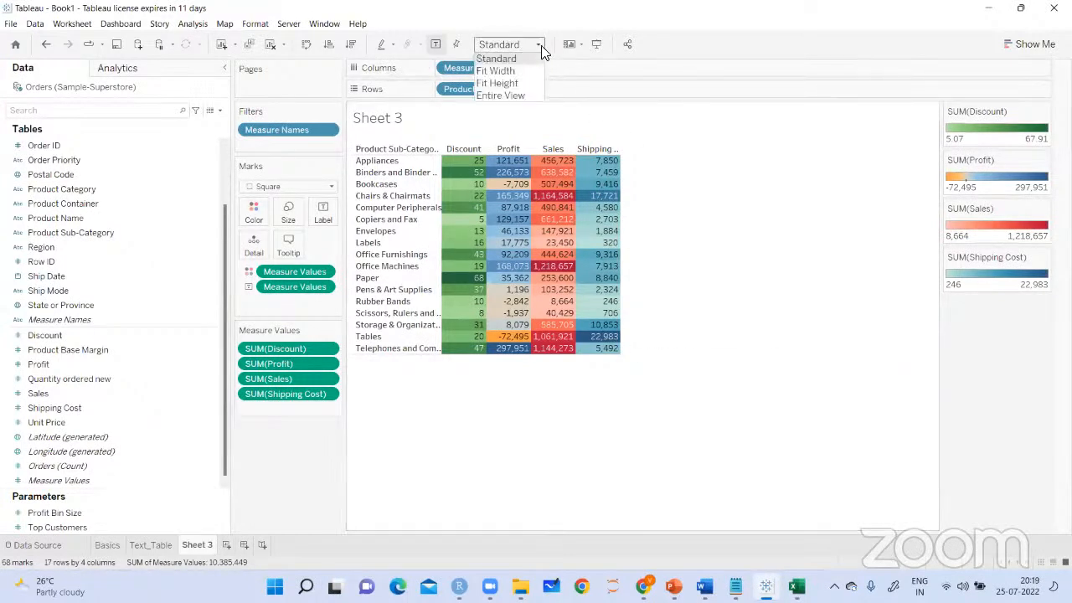
pyautogui.click(502, 96)
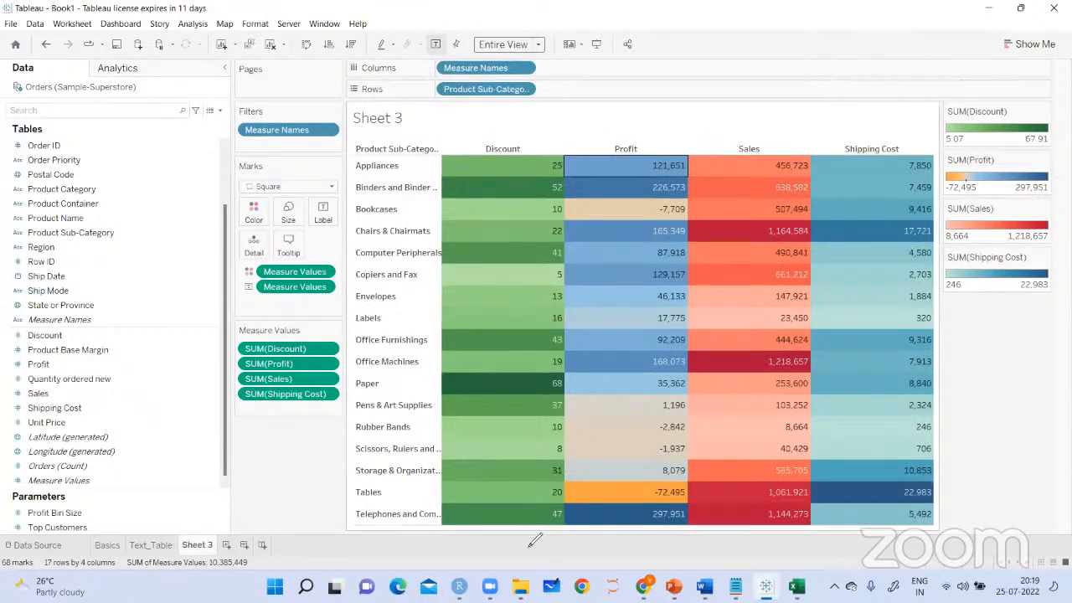
# Examine the extreme Profit values, the Discount and Sales columns, and the darkest Discount cell, marking them on screen
pyautogui.moveTo(708, 480)
pyautogui.mouseDown()
pyautogui.moveTo(655, 501)
pyautogui.moveTo(670, 495)
pyautogui.mouseUp()
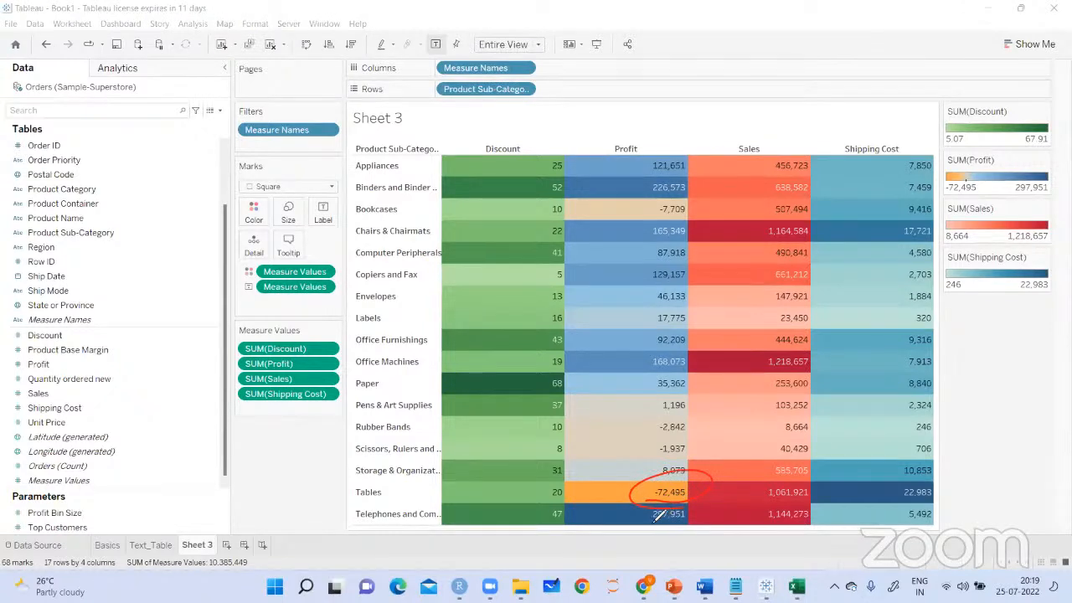
pyautogui.moveTo(679, 201)
pyautogui.mouseDown()
pyautogui.moveTo(662, 220)
pyautogui.moveTo(697, 201)
pyautogui.mouseUp()
pyautogui.moveTo(435, 188); pyautogui.dragTo(439, 178)
pyautogui.moveTo(662, 176)
pyautogui.mouseDown()
pyautogui.moveTo(653, 198)
pyautogui.moveTo(675, 191)
pyautogui.mouseUp()
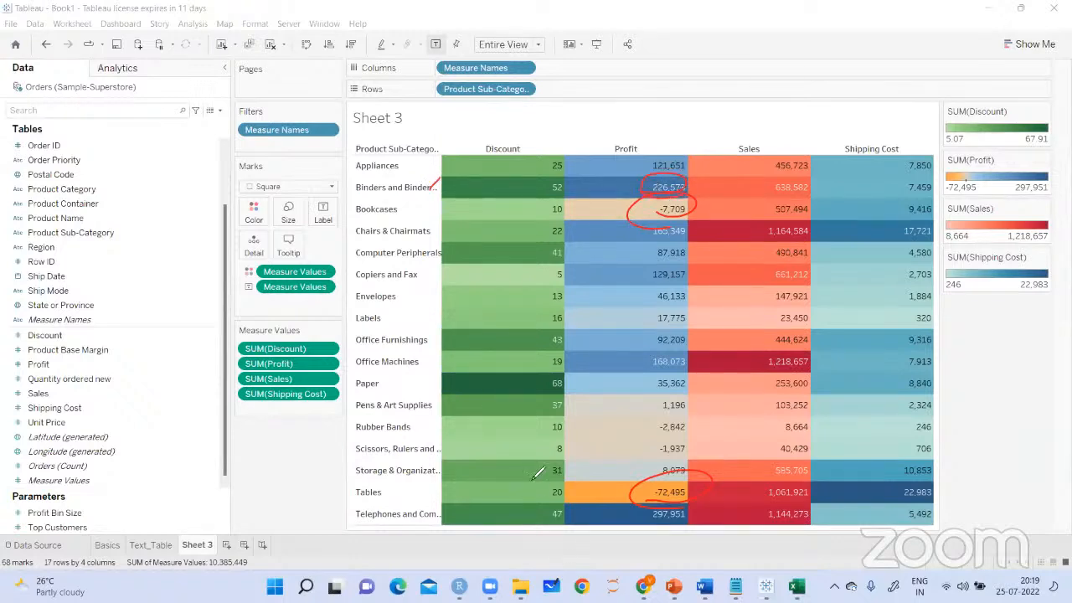
pyautogui.moveTo(652, 521)
pyautogui.mouseDown()
pyautogui.moveTo(650, 533)
pyautogui.moveTo(652, 521)
pyautogui.mouseUp()
pyautogui.moveTo(748, 134); pyautogui.dragTo(785, 107)
pyautogui.click(484, 152)
pyautogui.moveTo(486, 151); pyautogui.dragTo(526, 123)
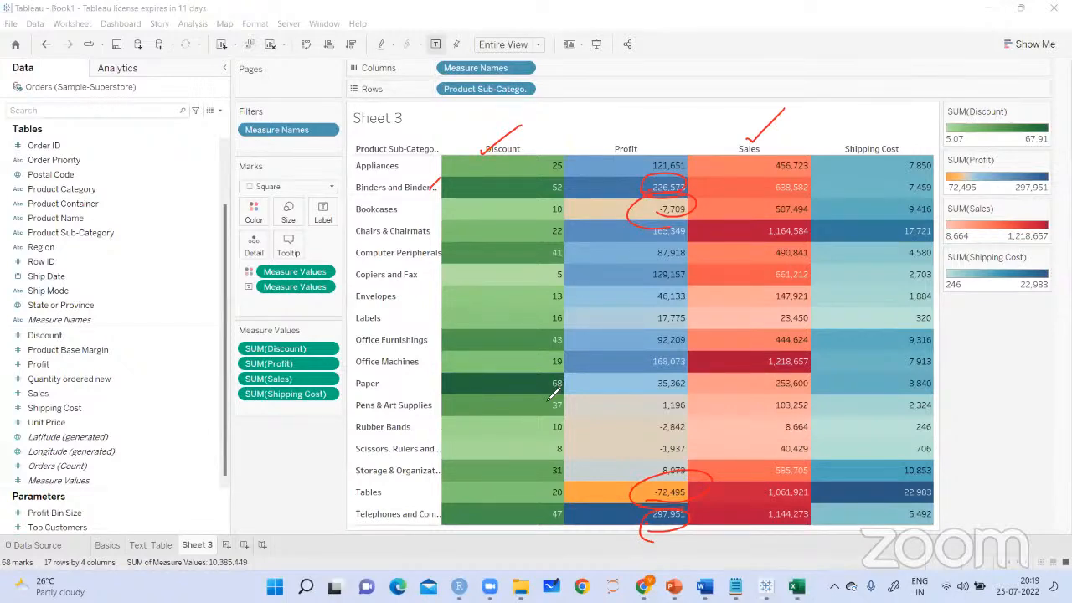
pyautogui.moveTo(551, 395); pyautogui.dragTo(570, 392)
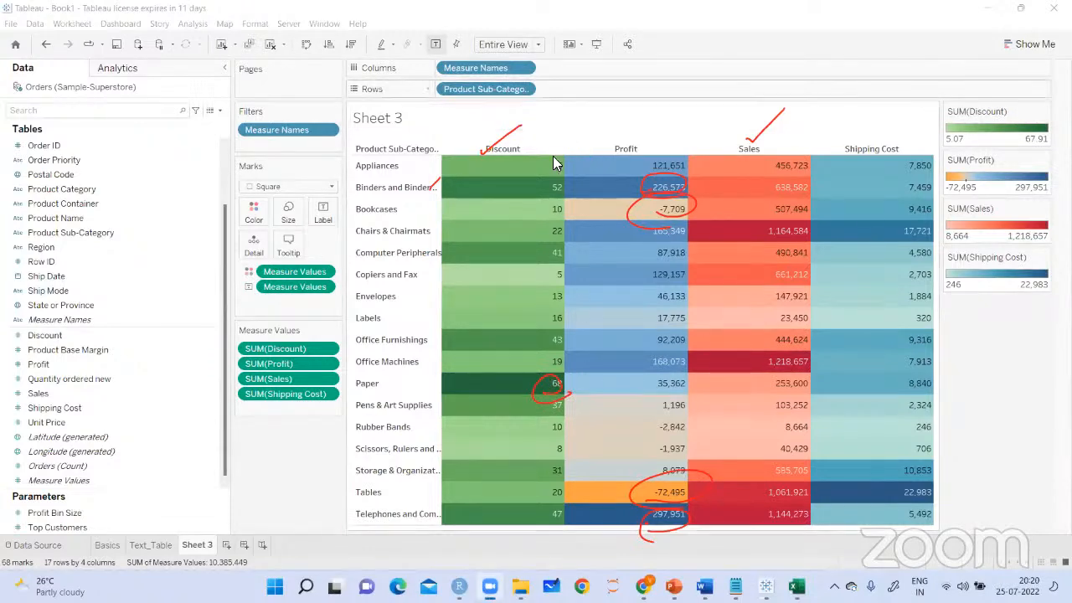
# Rename the worksheet as Text_Table_modified and clear the drawn annotations
pyautogui.rightClick(195, 553)
pyautogui.click(235, 399)
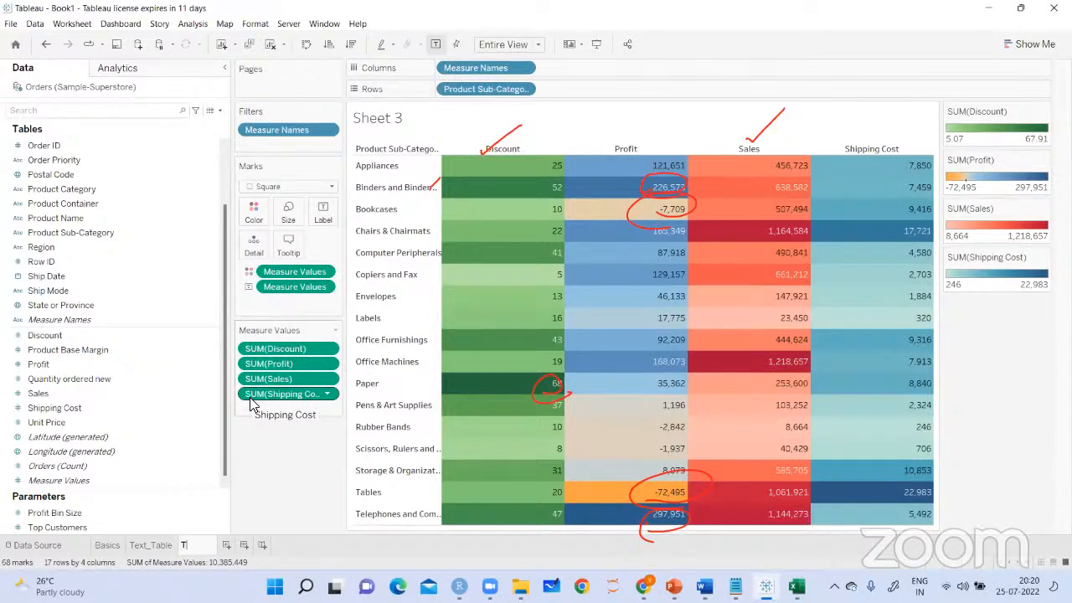
pyautogui.write('Text_Table_modi')
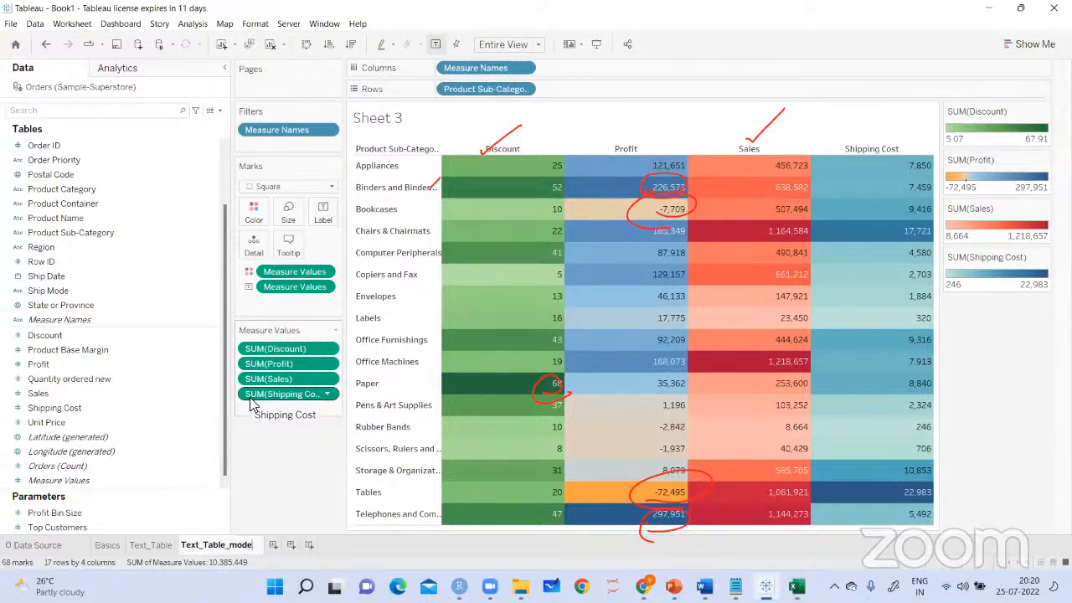
pyautogui.write('fied')
pyautogui.press('Return')
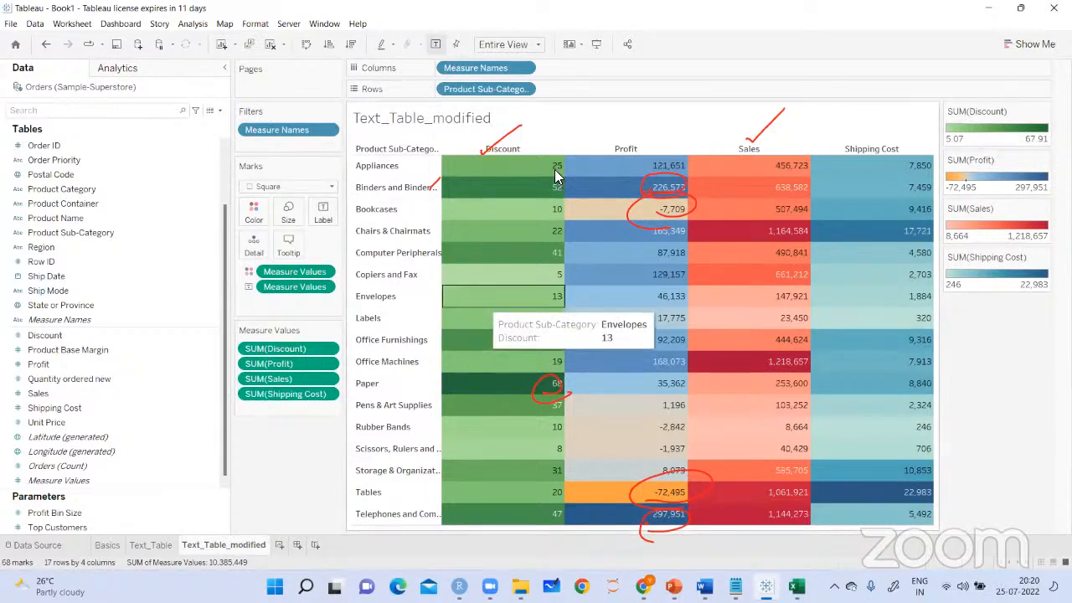
pyautogui.click(739, 83)
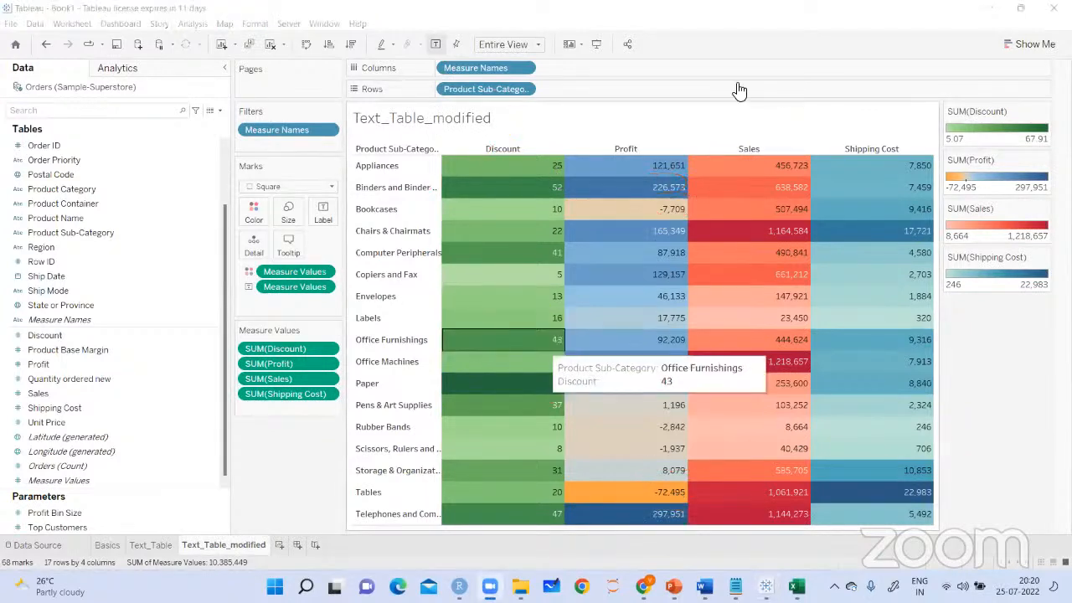
# On a new worksheet, plot Profit by Product Sub-Category and convert the bar chart to a text table
pyautogui.click(280, 545)
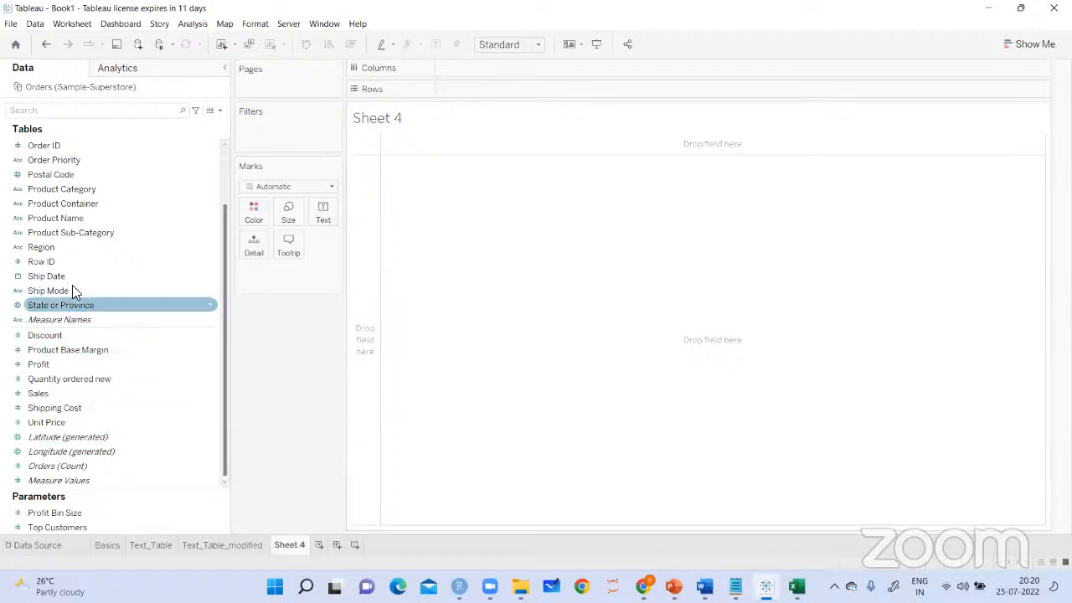
pyautogui.moveTo(73, 240); pyautogui.dragTo(377, 238)
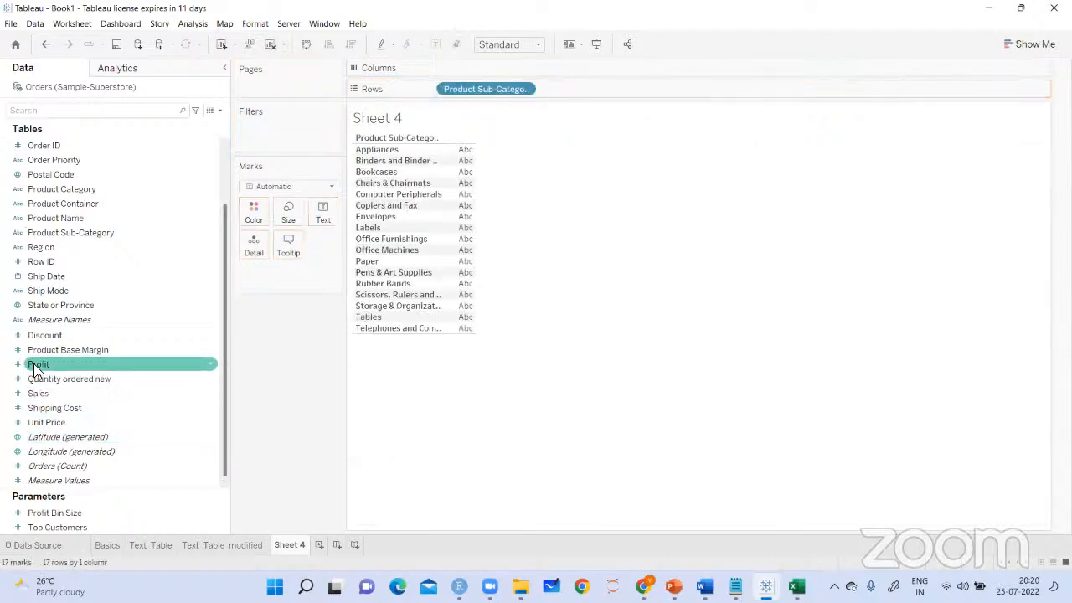
pyautogui.moveTo(182, 361); pyautogui.dragTo(465, 69)
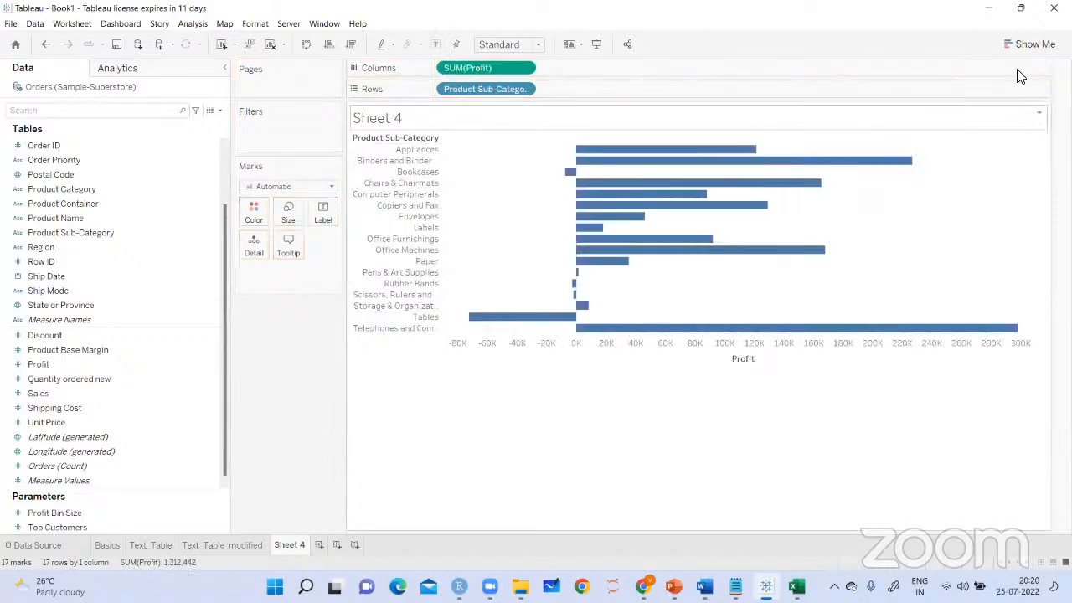
pyautogui.click(1028, 46)
pyautogui.click(956, 84)
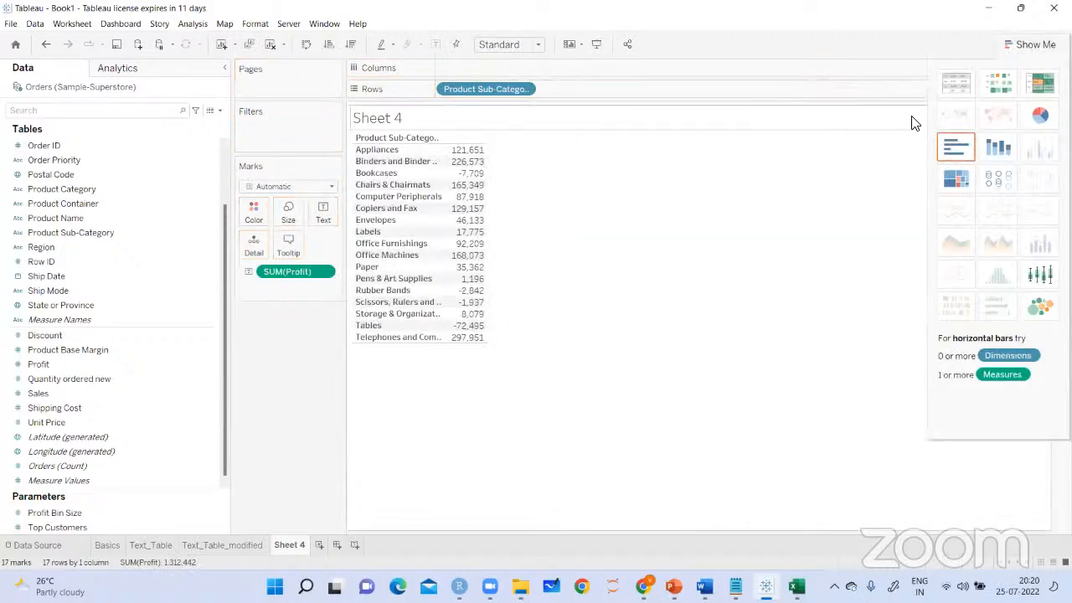
pyautogui.click(1030, 45)
# Add the Sales, Discount and Shipping Cost measures to the text table
pyautogui.moveTo(75, 394); pyautogui.dragTo(463, 262)
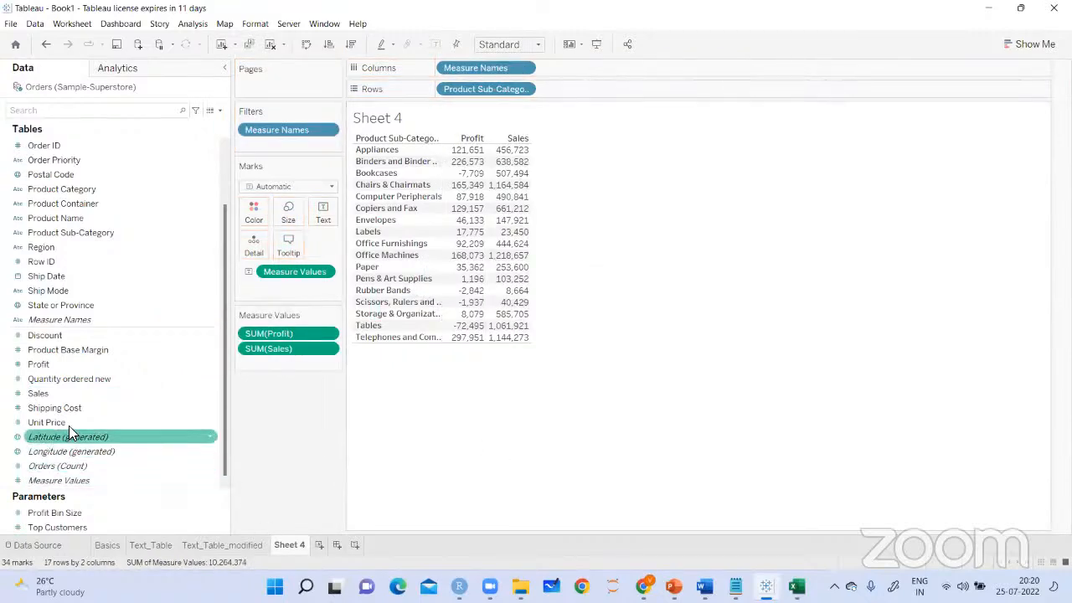
pyautogui.moveTo(41, 335); pyautogui.dragTo(479, 252)
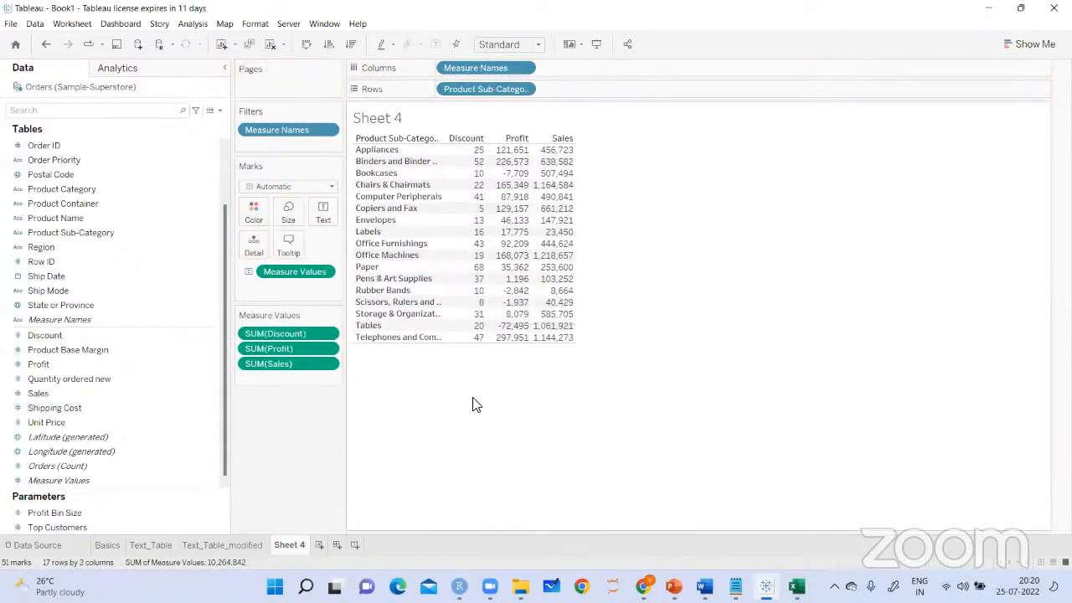
pyautogui.moveTo(86, 408); pyautogui.dragTo(567, 273)
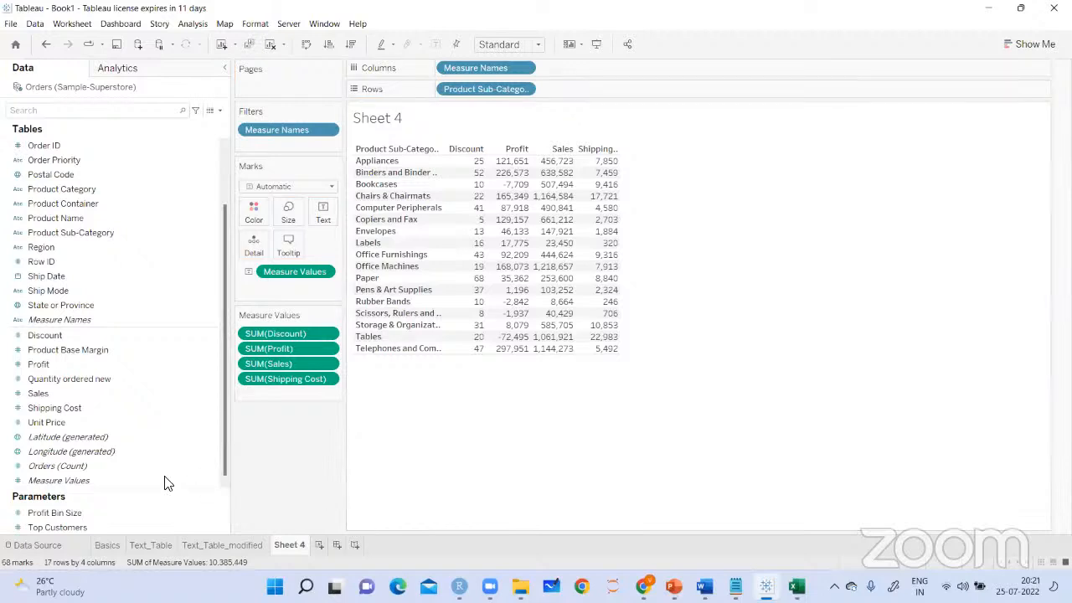
# Color the text table by Measure Values and change its mark type to Square
pyautogui.moveTo(83, 484); pyautogui.dragTo(254, 209)
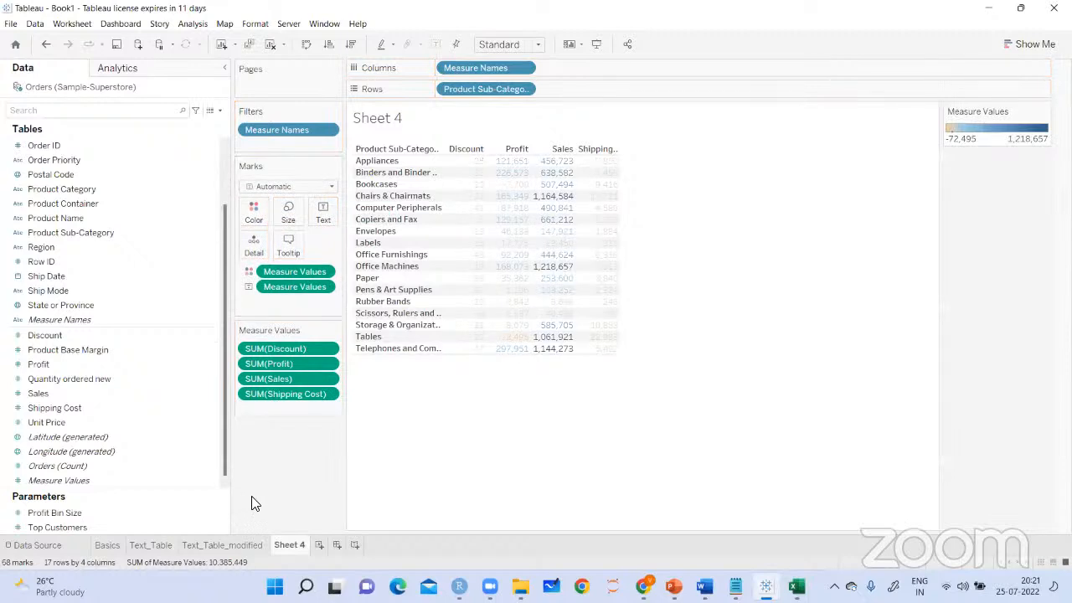
pyautogui.click(332, 191)
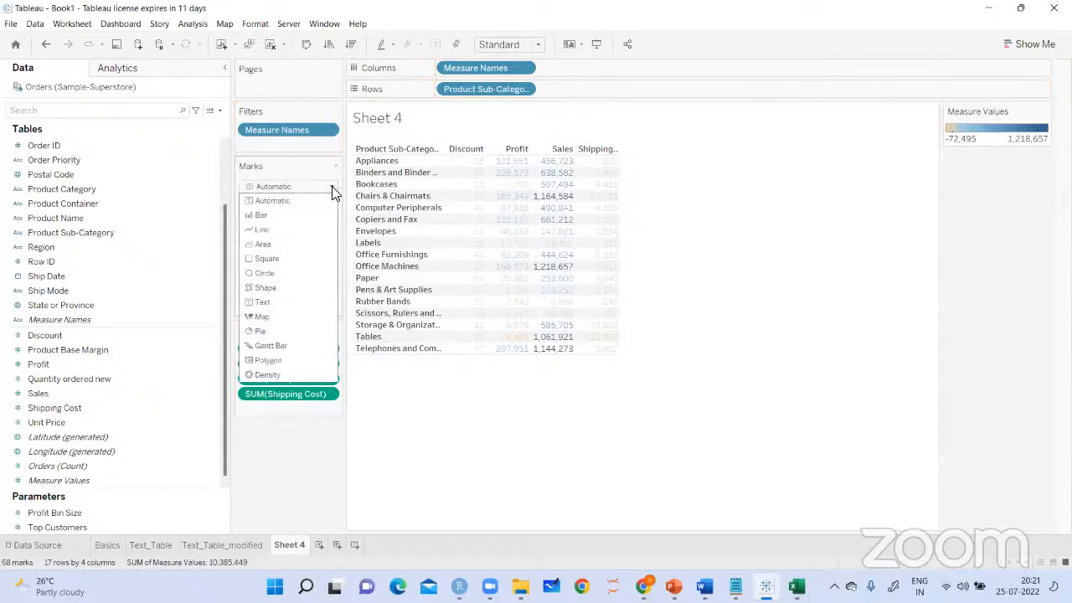
pyautogui.click(504, 439)
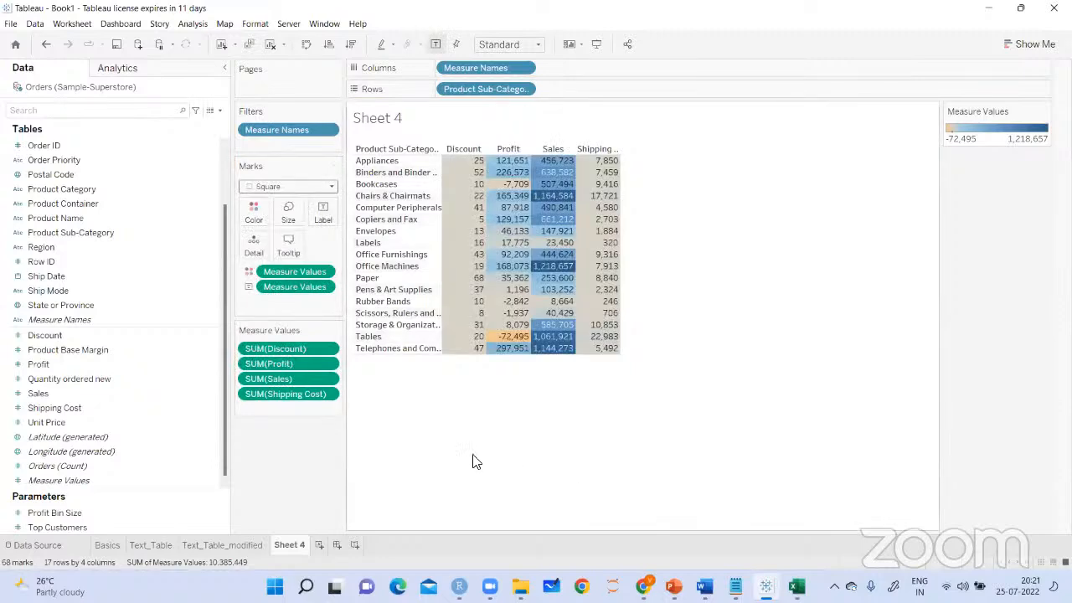
# Use separate color legends for each measure and set the Discount palette to Green
pyautogui.rightClick(319, 272)
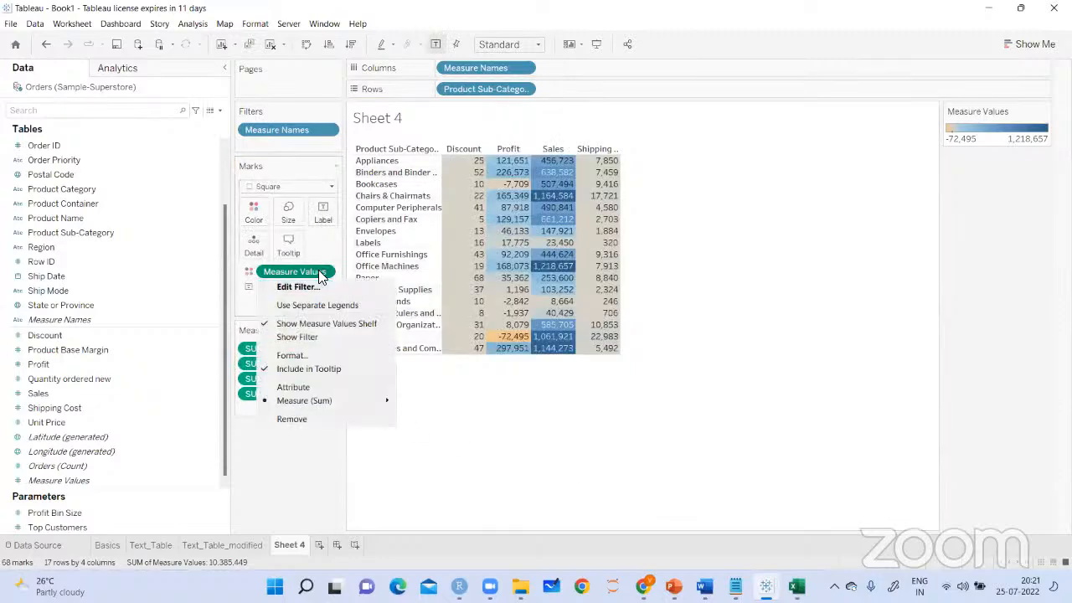
pyautogui.click(319, 305)
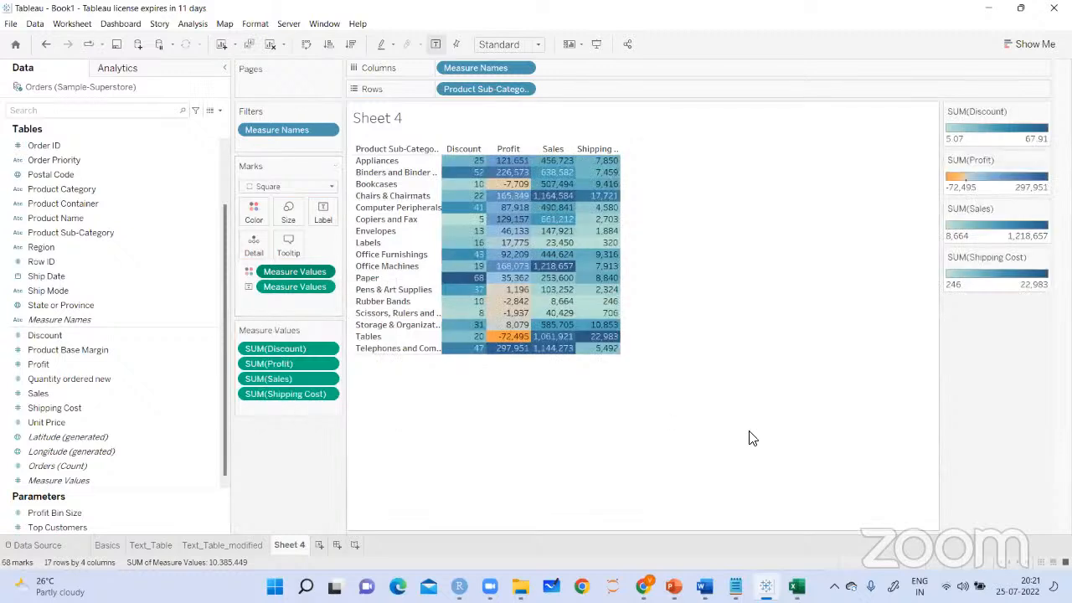
pyautogui.click(1043, 111)
pyautogui.click(980, 125)
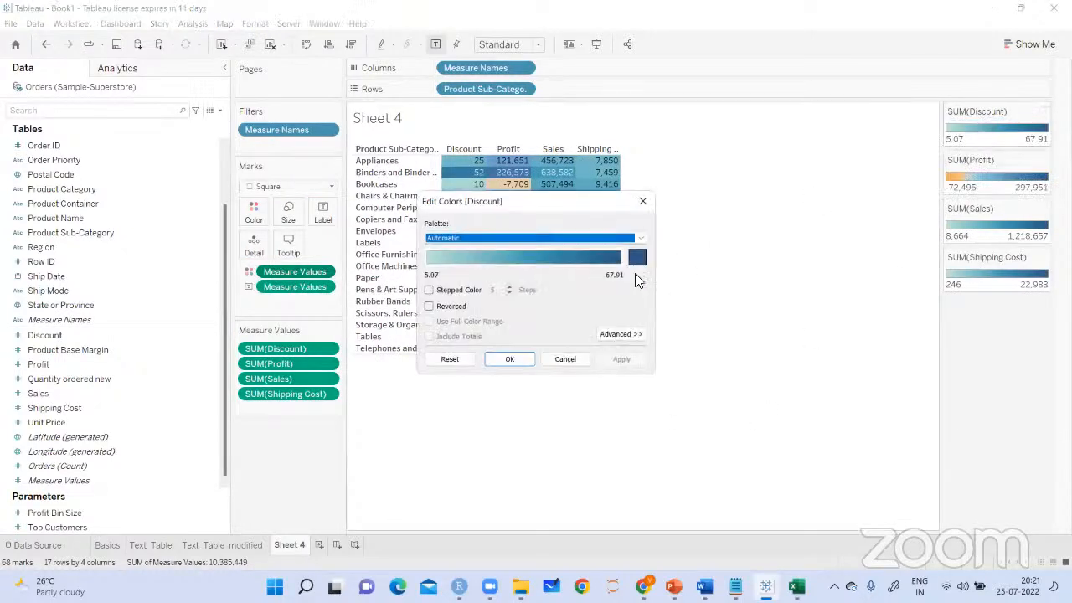
pyautogui.click(641, 242)
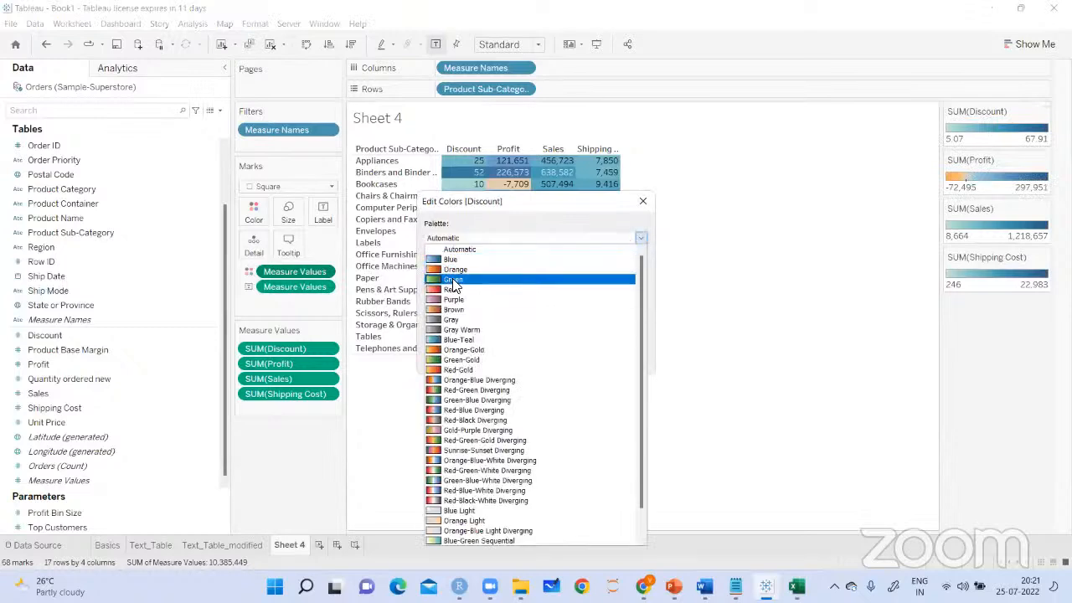
pyautogui.click(514, 277)
pyautogui.click(624, 359)
pyautogui.click(507, 361)
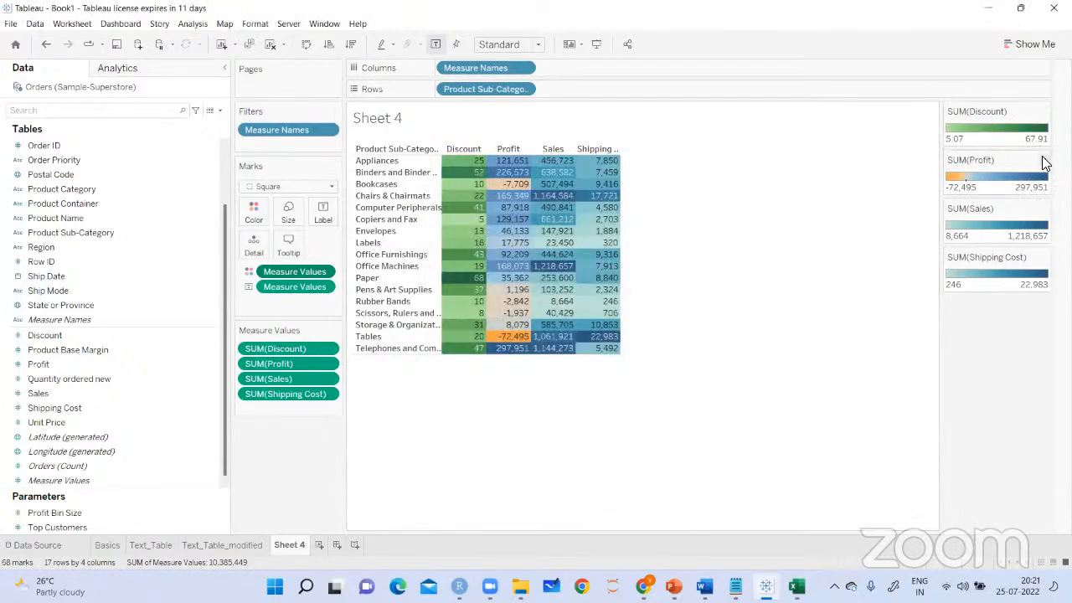
# Change Sheet 4's Sales legend to the Red palette and make the table fill the entire view
pyautogui.click(1044, 209)
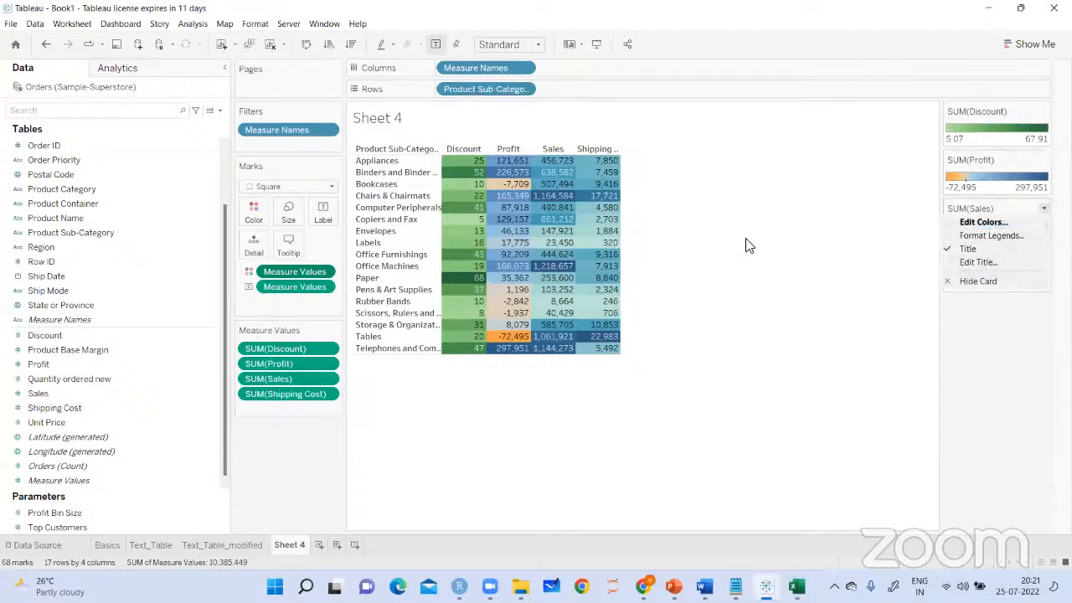
pyautogui.click(748, 254)
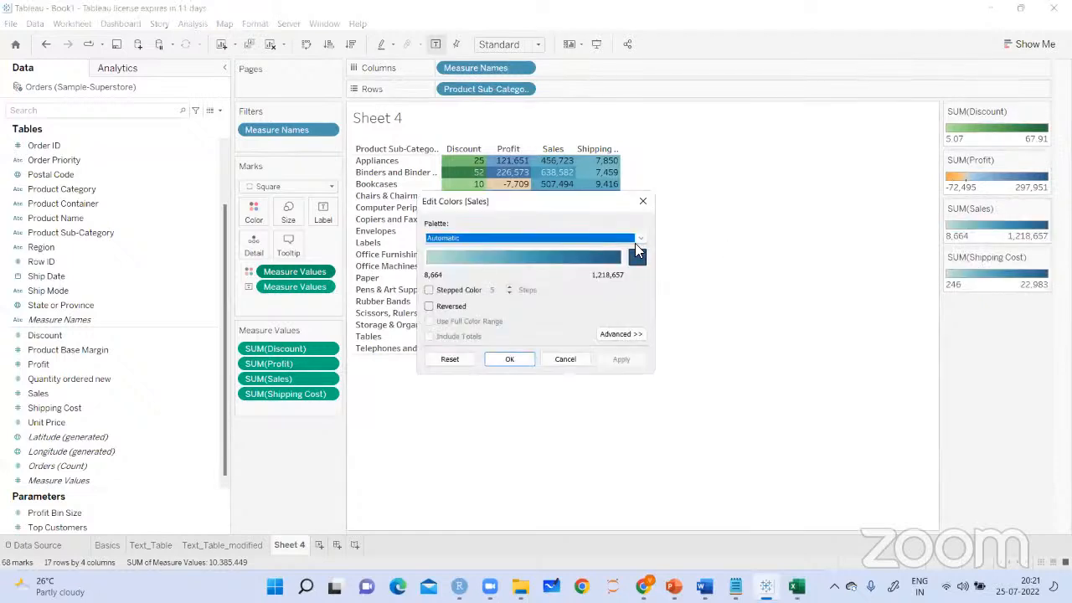
pyautogui.click(641, 239)
pyautogui.click(432, 290)
pyautogui.click(620, 359)
pyautogui.click(509, 359)
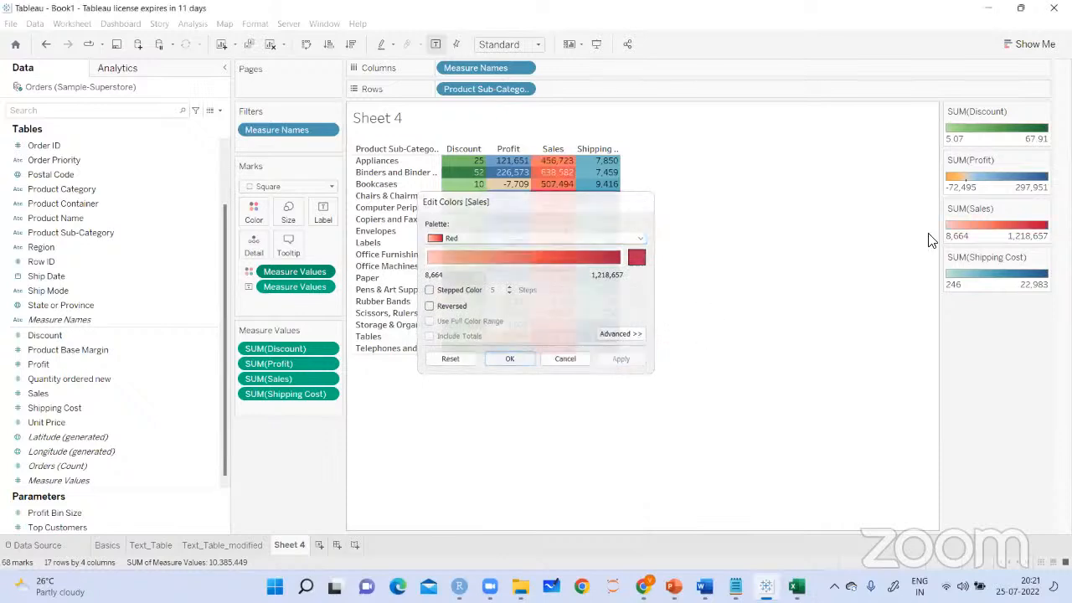
pyautogui.click(538, 46)
pyautogui.click(503, 95)
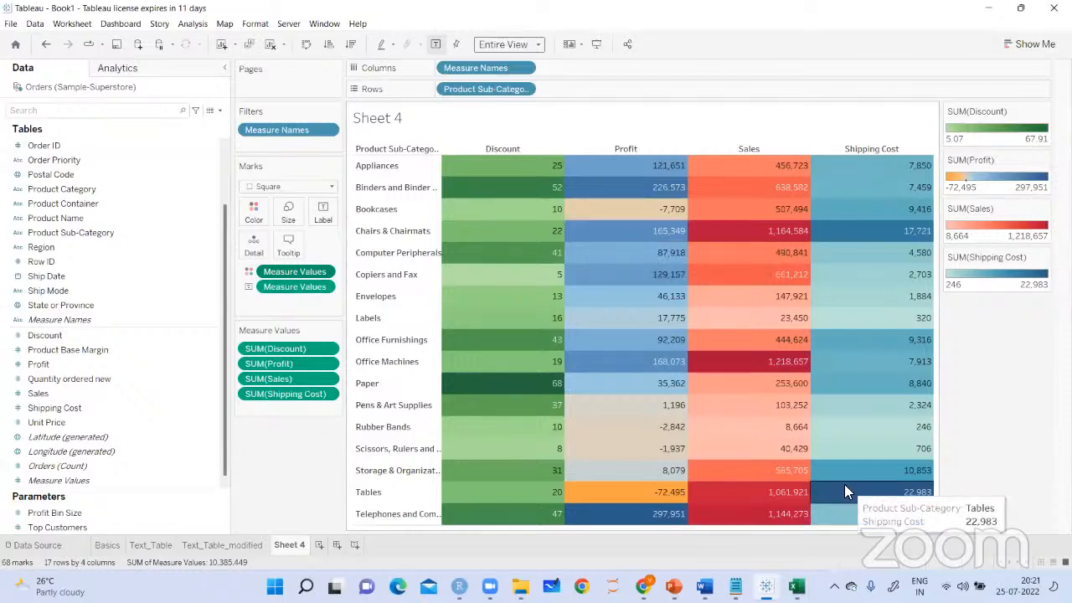
# Switch to the Notepad chart notes and mark the heading comparing highlight tables with text tables
pyautogui.hotkey('alt', 'Tab')
pyautogui.moveTo(176, 183); pyautogui.dragTo(61, 180)
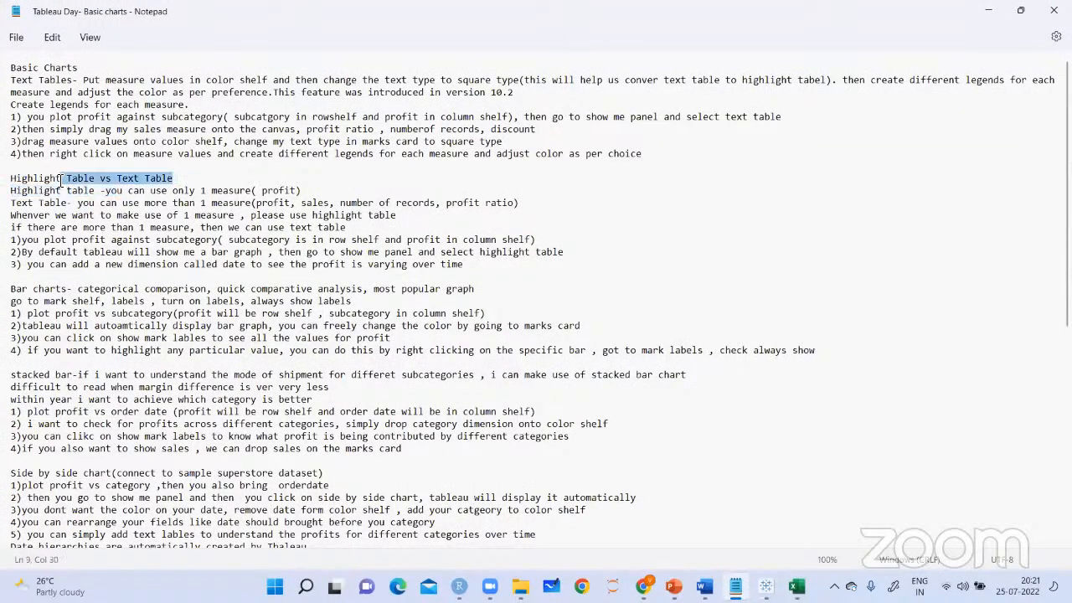
# Mark the note that a highlight table uses only one measure
pyautogui.click(437, 188)
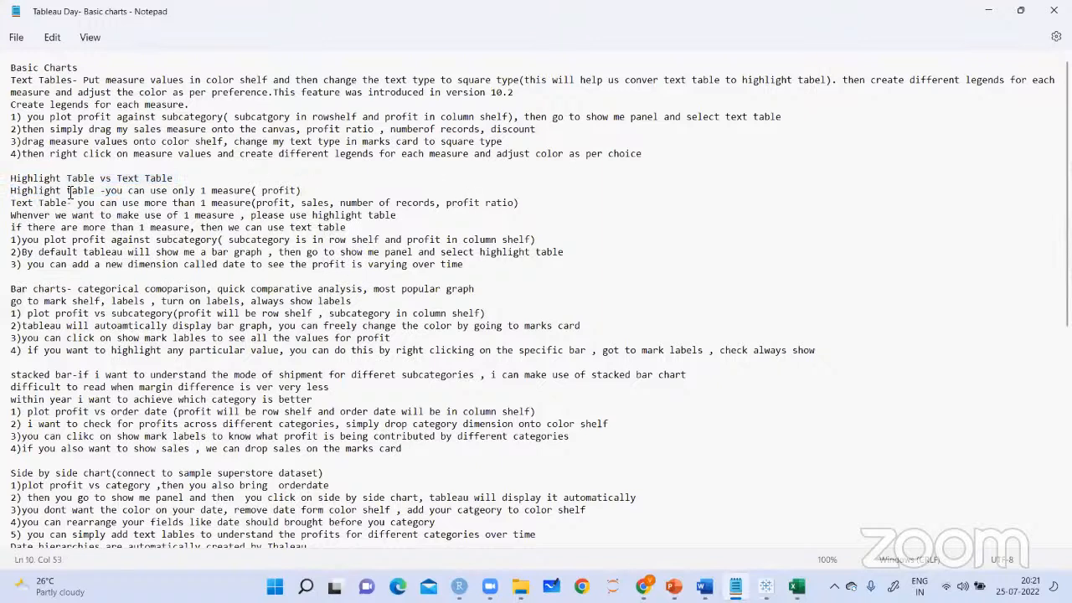
pyautogui.moveTo(105, 191); pyautogui.dragTo(291, 191)
pyautogui.click(305, 191)
# Switch to Tableau, clear Sheet 4 and plot Profit in columns against Product Sub-Category in rows
pyautogui.hotkey('alt', 'Tab')
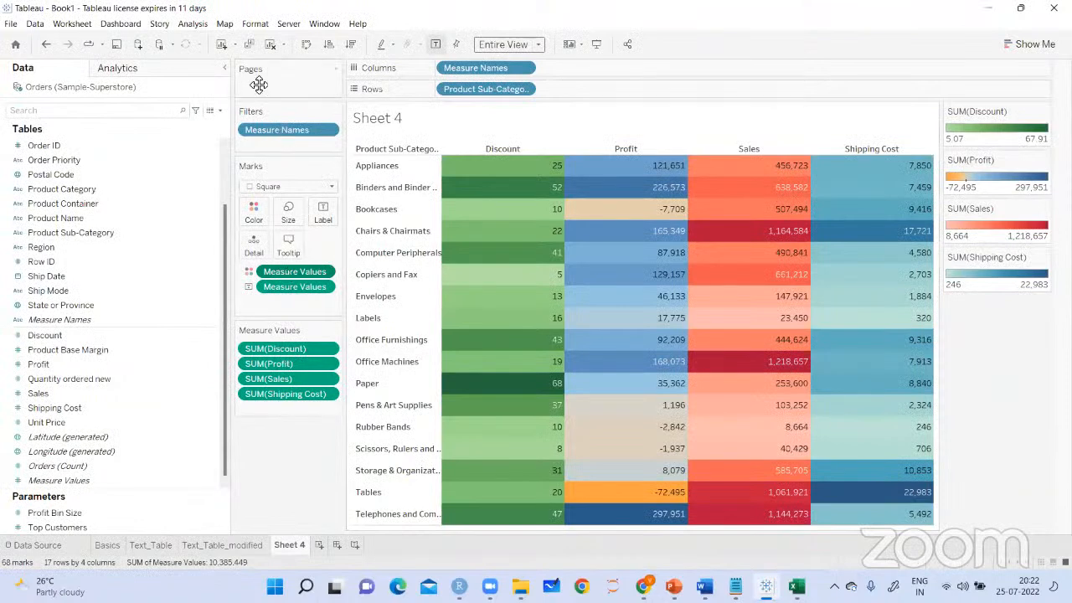
pyautogui.click(270, 44)
pyautogui.moveTo(87, 232); pyautogui.dragTo(491, 99)
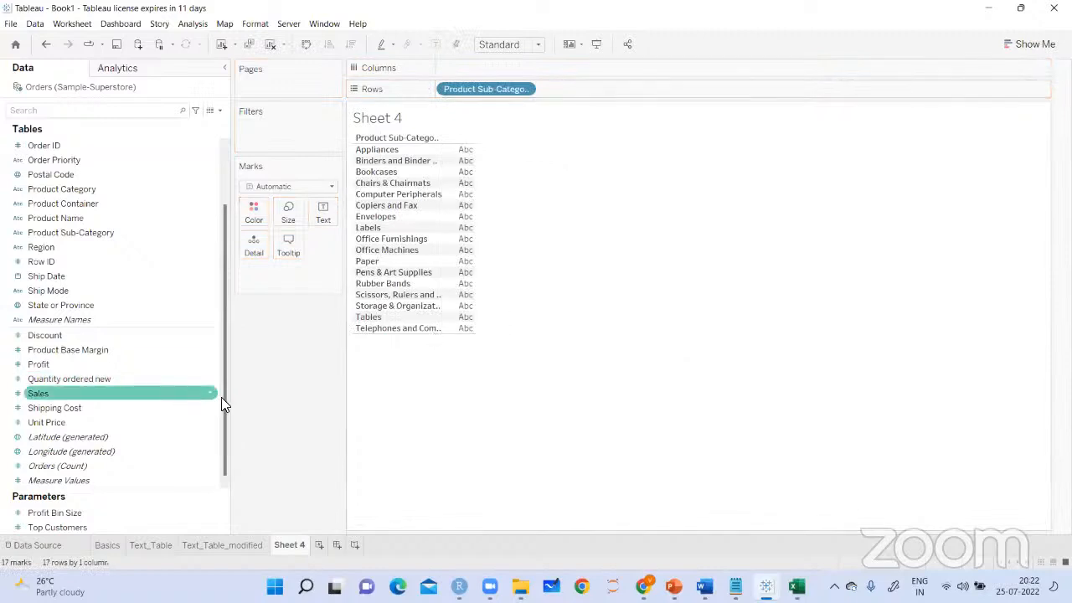
pyautogui.moveTo(83, 364)
pyautogui.mouseDown()
pyautogui.moveTo(105, 372)
pyautogui.moveTo(474, 72)
pyautogui.mouseUp()
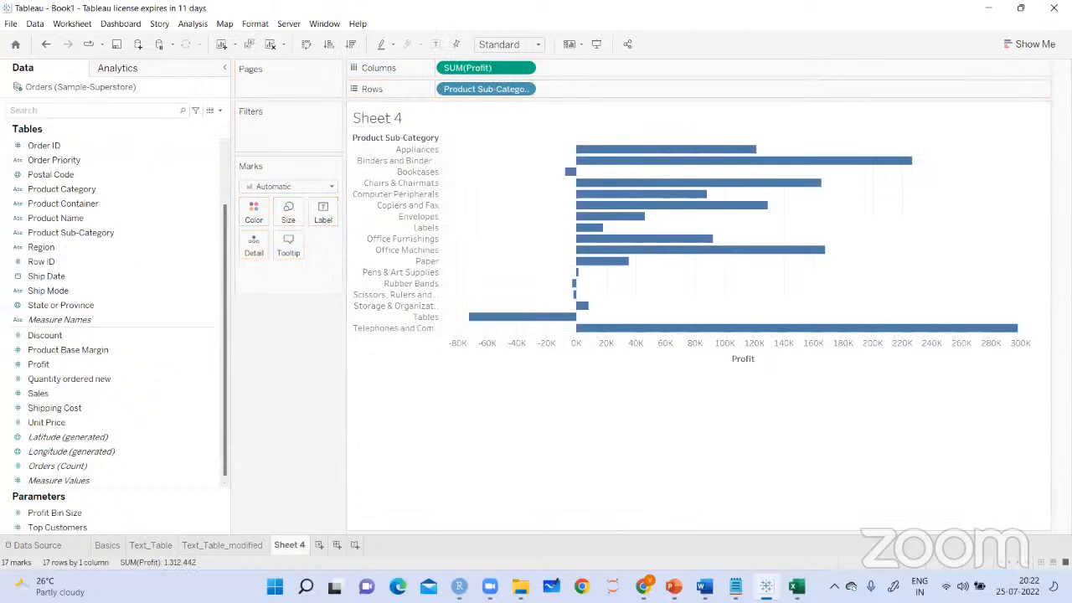
# Convert the Profit bar chart on Sheet 4 into a highlight table
pyautogui.click(1035, 45)
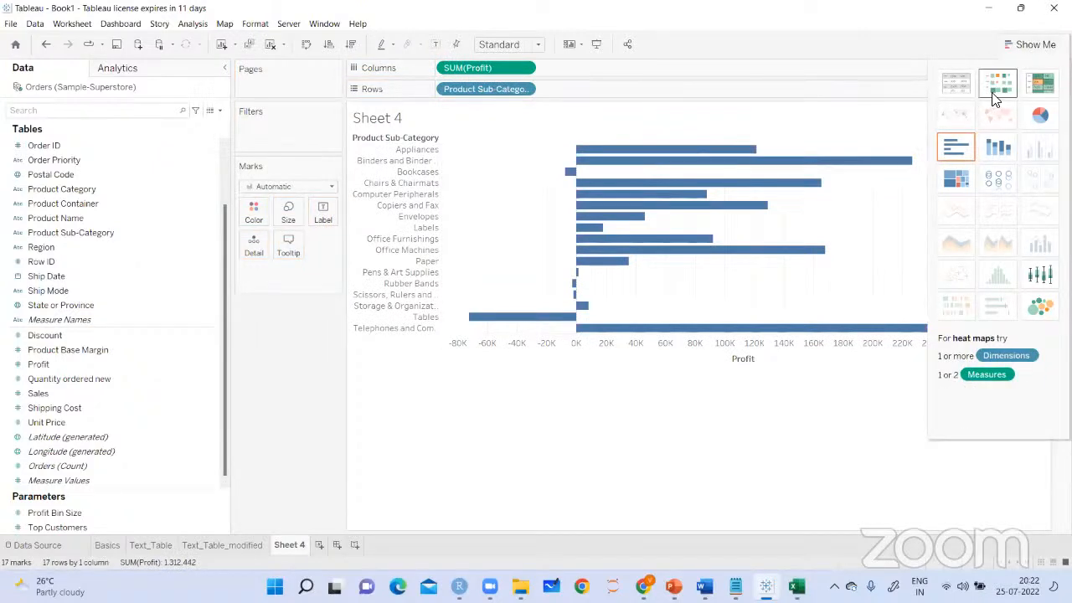
pyautogui.click(1041, 87)
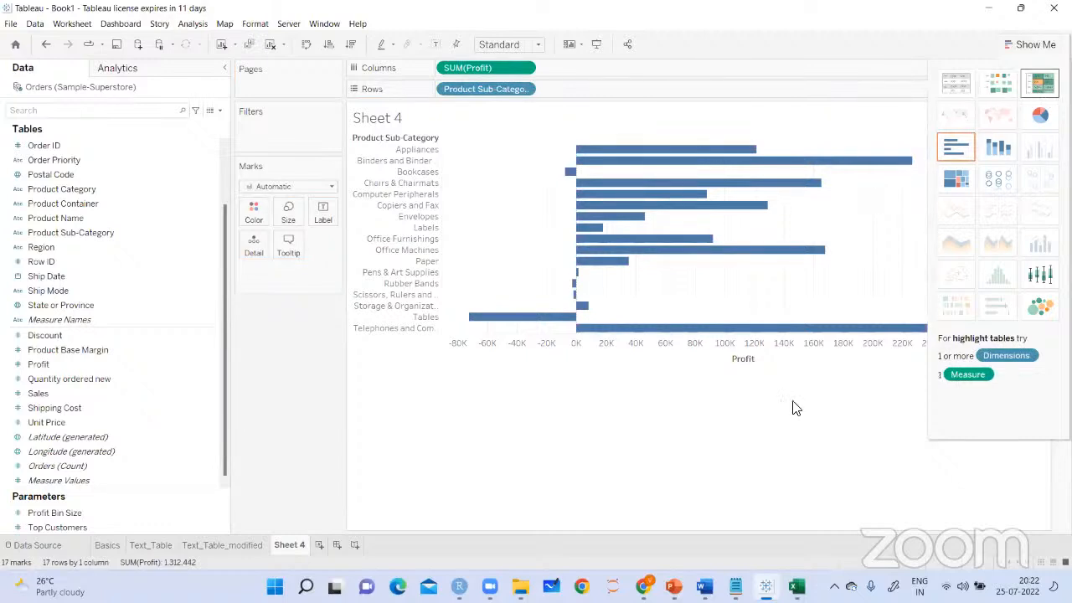
pyautogui.click(1033, 46)
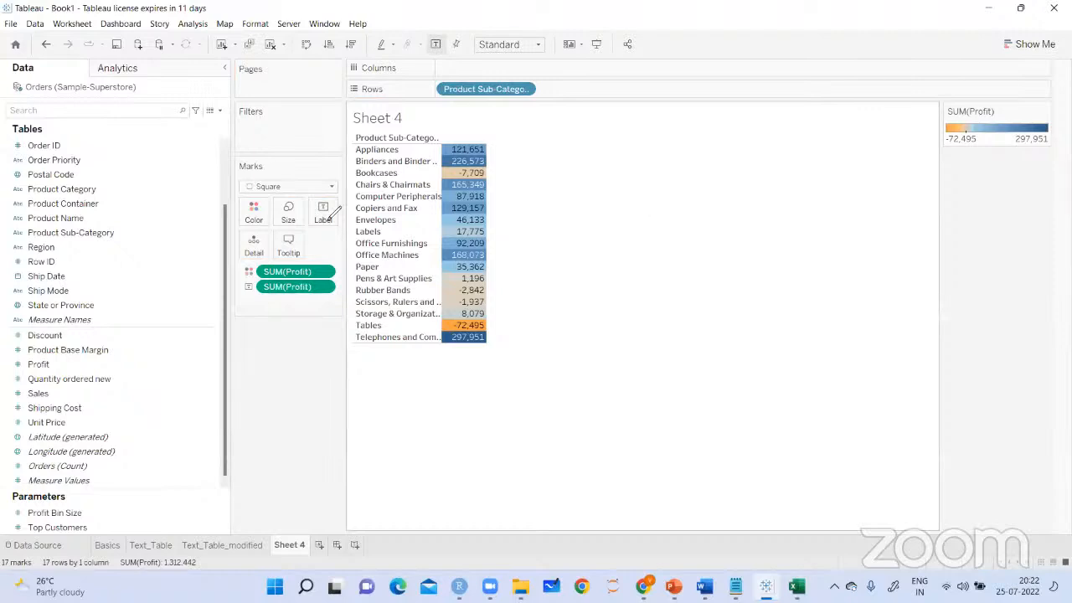
pyautogui.click(495, 168)
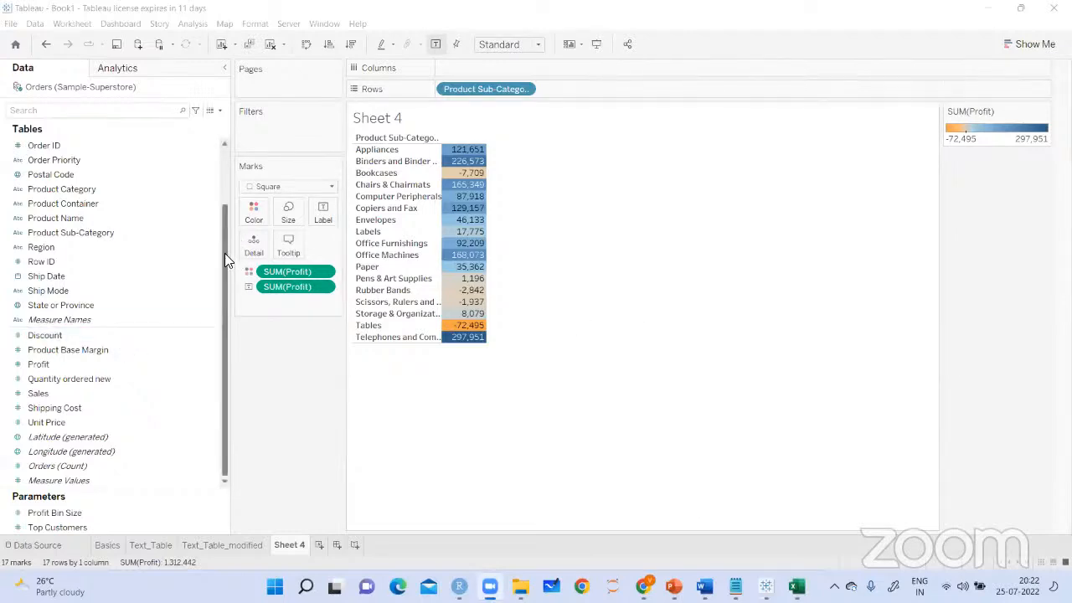
# Split the highlight table's Profit by Order Date year in columns and fit it to the entire view
pyautogui.moveTo(224, 253); pyautogui.dragTo(223, 200)
pyautogui.moveTo(65, 208); pyautogui.dragTo(469, 72)
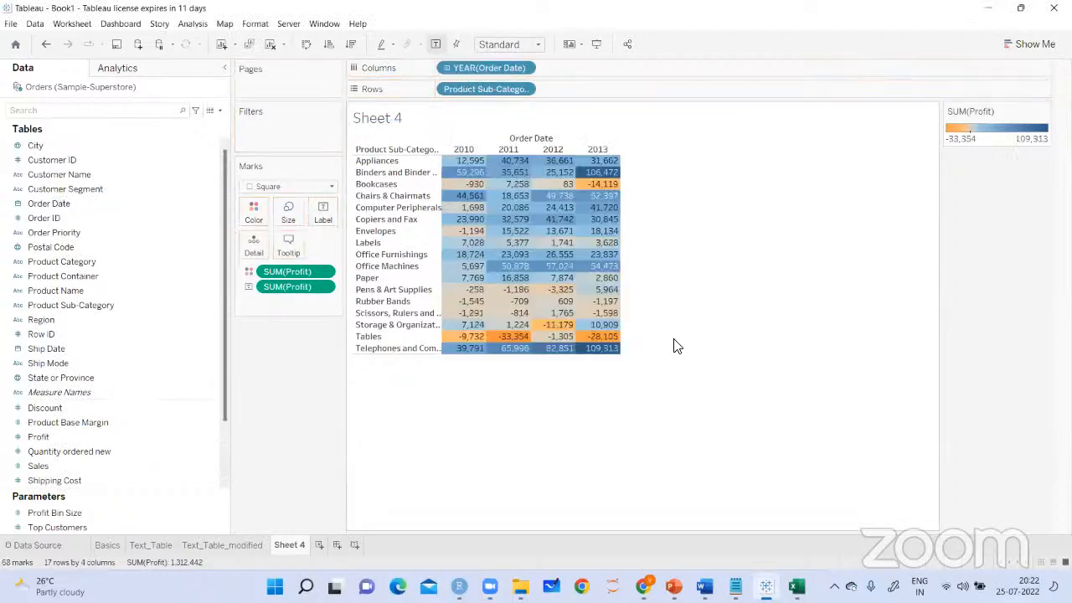
pyautogui.click(538, 45)
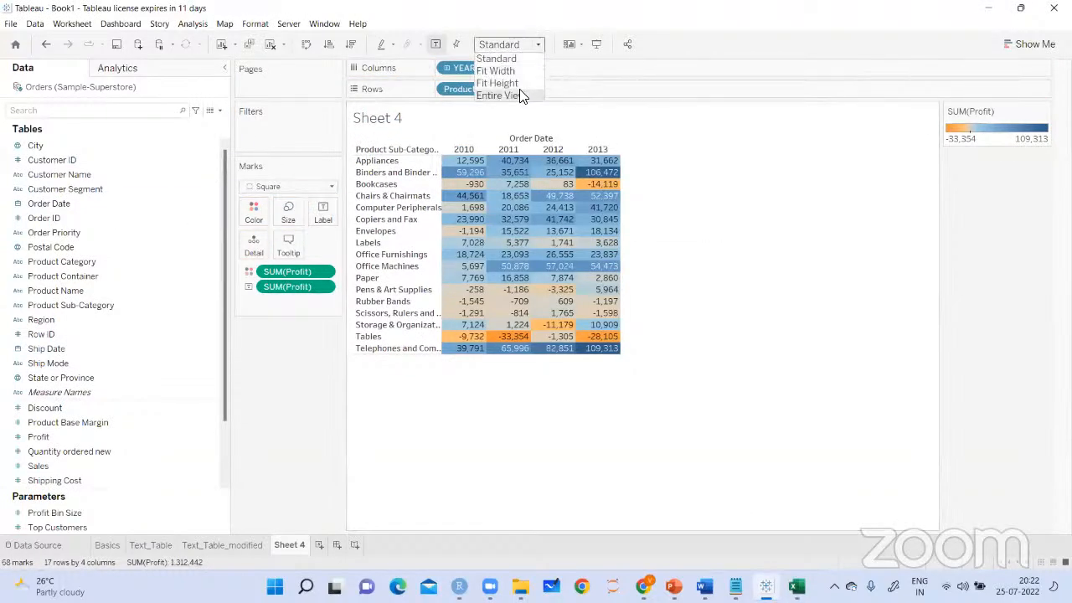
pyautogui.click(506, 96)
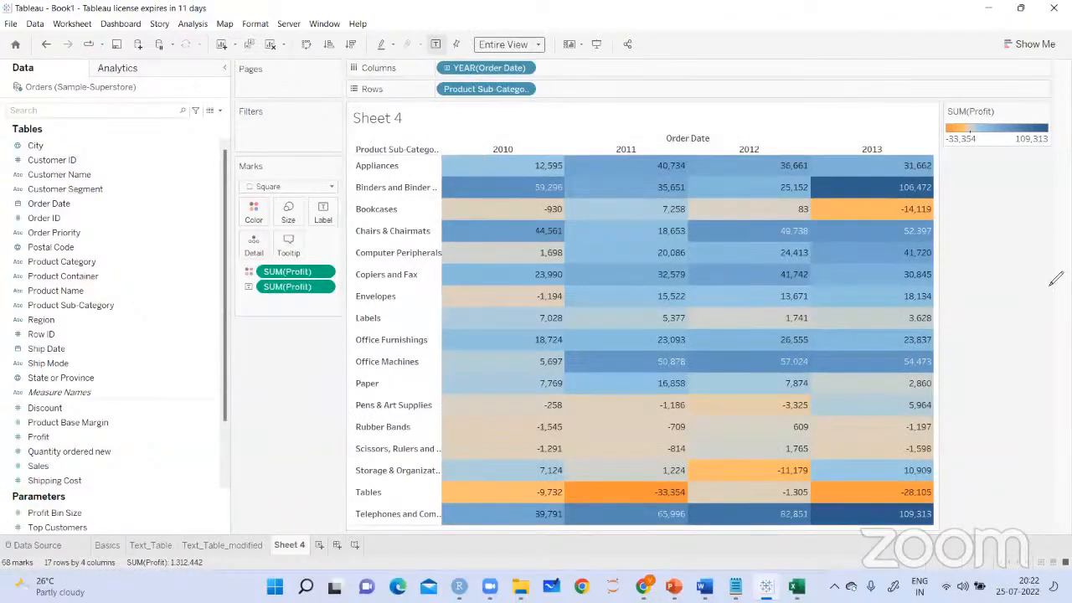
# Annotate with ticks the Office Machines profits for 2011 to 2013 and the Telephones row's profits for 2010 to 2013
pyautogui.click(324, 311)
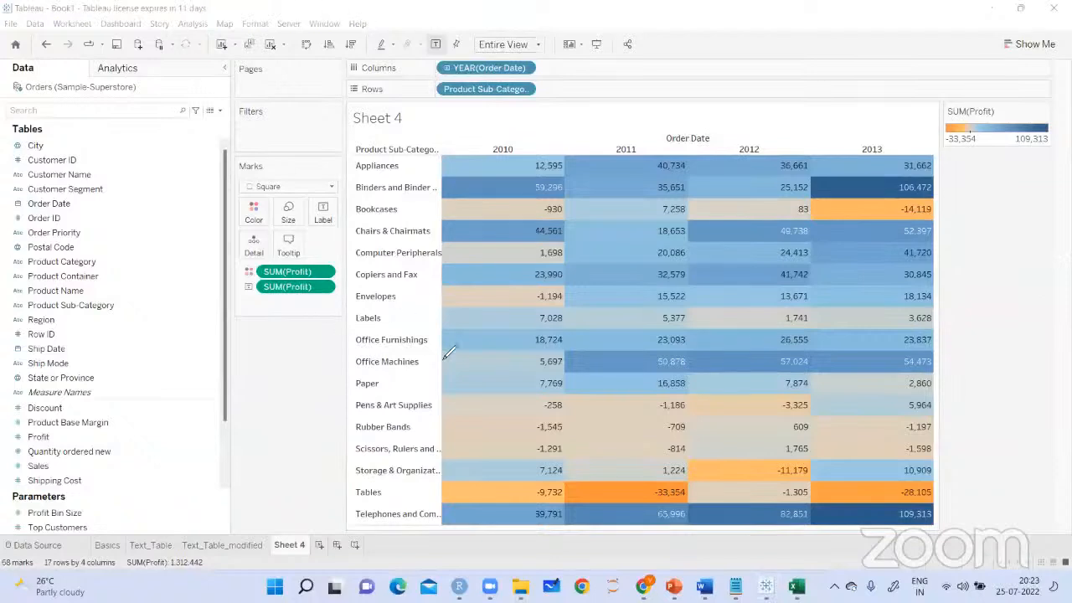
pyautogui.moveTo(619, 363); pyautogui.dragTo(652, 352)
pyautogui.moveTo(717, 360); pyautogui.dragTo(748, 345)
pyautogui.moveTo(854, 361); pyautogui.dragTo(880, 353)
pyautogui.moveTo(530, 512); pyautogui.dragTo(631, 498)
pyautogui.moveTo(732, 515); pyautogui.dragTo(773, 500)
pyautogui.moveTo(876, 522); pyautogui.dragTo(913, 505)
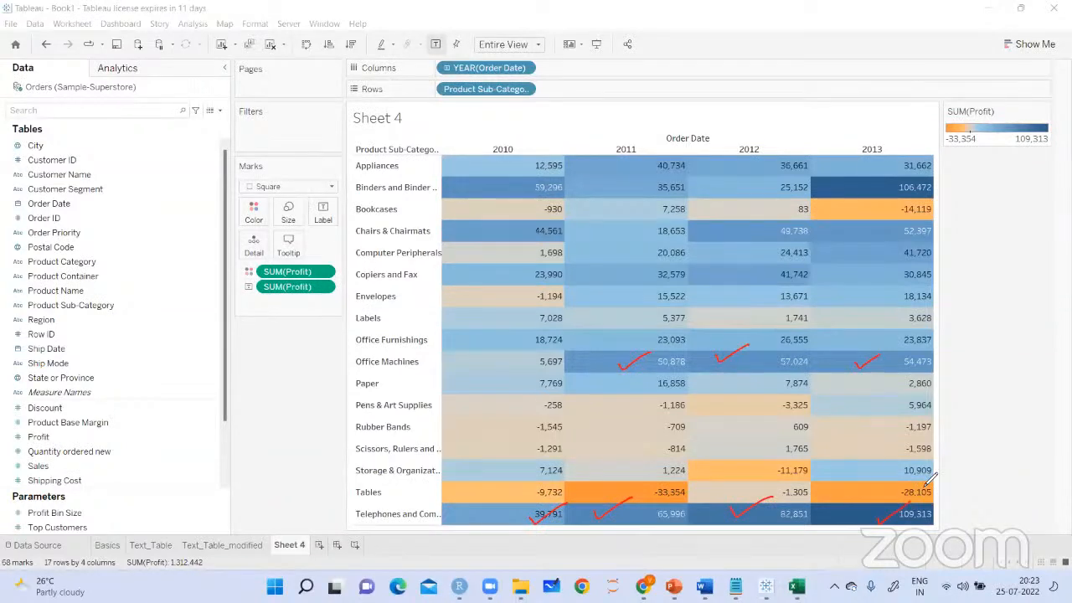
# Annotate the 2010, 2011, 2012 and 2013 column headings with ticks
pyautogui.moveTo(477, 136); pyautogui.dragTo(528, 119)
pyautogui.click(642, 139)
pyautogui.moveTo(641, 139); pyautogui.dragTo(693, 118)
pyautogui.moveTo(747, 131); pyautogui.dragTo(796, 119)
pyautogui.moveTo(856, 144); pyautogui.dragTo(902, 110)
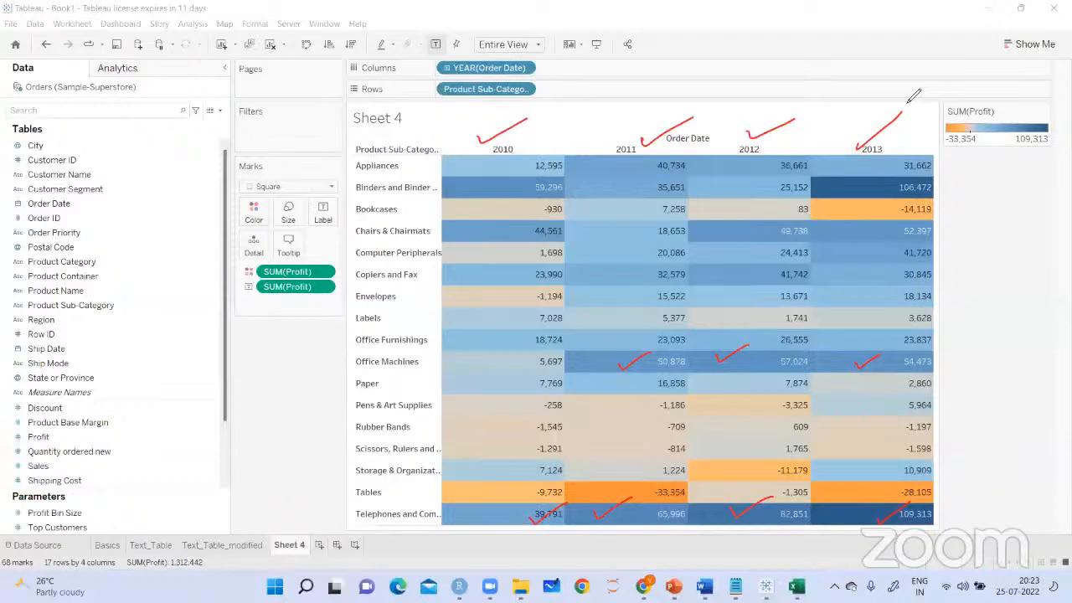
# Circle the Tables profits for all four years and handwrite a "not performing well" note pointing to that row
pyautogui.moveTo(563, 482)
pyautogui.mouseDown()
pyautogui.moveTo(533, 499)
pyautogui.moveTo(566, 484)
pyautogui.mouseUp()
pyautogui.moveTo(679, 482); pyautogui.dragTo(665, 479)
pyautogui.moveTo(796, 484)
pyautogui.mouseDown()
pyautogui.moveTo(805, 500)
pyautogui.moveTo(814, 485)
pyautogui.mouseUp()
pyautogui.moveTo(928, 489)
pyautogui.mouseDown()
pyautogui.moveTo(921, 498)
pyautogui.moveTo(865, 476)
pyautogui.mouseUp()
pyautogui.moveTo(359, 483)
pyautogui.mouseDown()
pyautogui.moveTo(330, 505)
pyautogui.moveTo(341, 507)
pyautogui.mouseUp()
pyautogui.moveTo(217, 436)
pyautogui.mouseDown()
pyautogui.moveTo(270, 402)
pyautogui.moveTo(278, 417)
pyautogui.moveTo(289, 393)
pyautogui.moveTo(306, 390)
pyautogui.moveTo(310, 402)
pyautogui.moveTo(261, 456)
pyautogui.moveTo(293, 452)
pyautogui.mouseUp()
pyautogui.moveTo(258, 486); pyautogui.dragTo(327, 446)
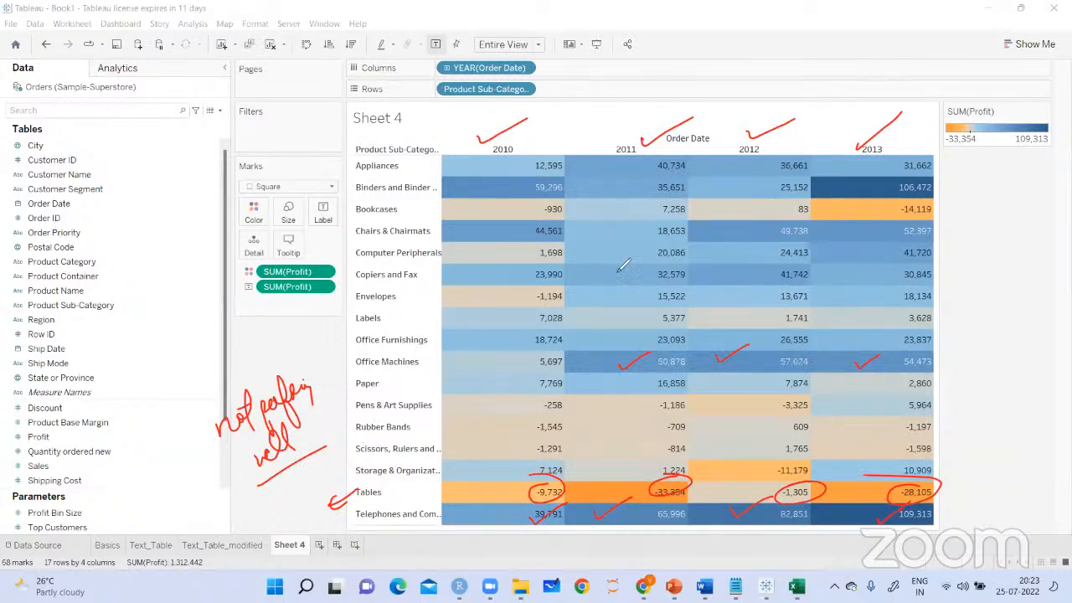
# Annotate the Copiers and Fax profits for 2011, 2012 and 2013 with ticks
pyautogui.moveTo(620, 273); pyautogui.dragTo(647, 267)
pyautogui.moveTo(710, 284); pyautogui.dragTo(742, 268)
pyautogui.moveTo(836, 276); pyautogui.dragTo(873, 260)
# Circle the Pens & Art Supplies profits for 2010 to 2013 and start an arrow from the 2013 value
pyautogui.moveTo(557, 418); pyautogui.dragTo(579, 417)
pyautogui.moveTo(655, 413); pyautogui.dragTo(687, 413)
pyautogui.moveTo(775, 409); pyautogui.dragTo(810, 407)
pyautogui.moveTo(559, 395)
pyautogui.mouseDown()
pyautogui.moveTo(541, 411)
pyautogui.moveTo(545, 396)
pyautogui.mouseUp()
pyautogui.moveTo(681, 393); pyautogui.dragTo(665, 393)
pyautogui.moveTo(801, 400)
pyautogui.mouseDown()
pyautogui.moveTo(772, 419)
pyautogui.moveTo(806, 394)
pyautogui.mouseUp()
pyautogui.moveTo(934, 387)
pyautogui.mouseDown()
pyautogui.moveTo(905, 410)
pyautogui.moveTo(928, 382)
pyautogui.moveTo(985, 366)
pyautogui.mouseUp()
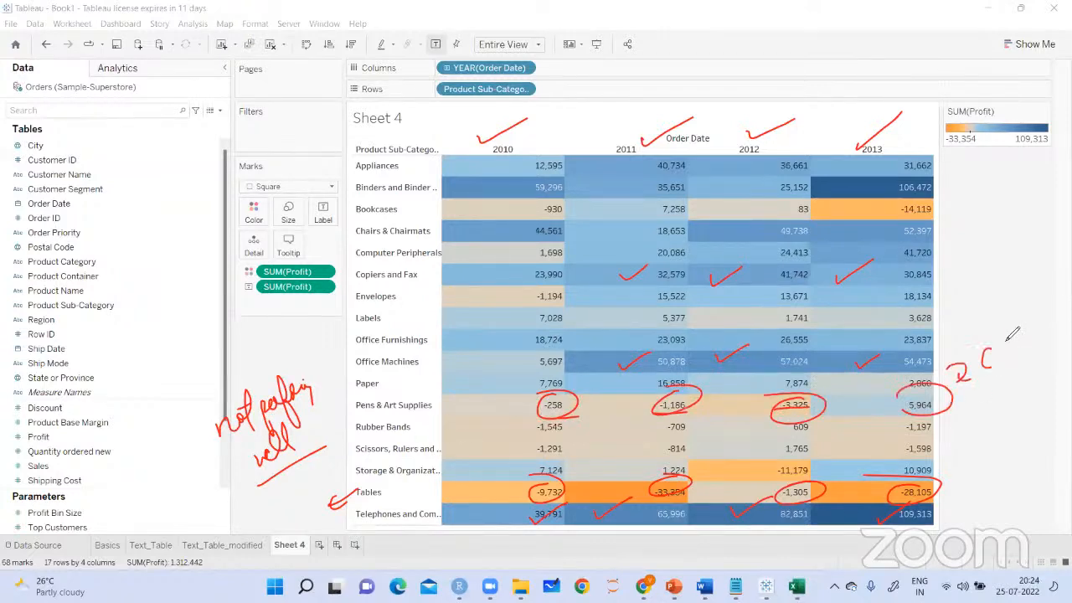
# Handwrite and circle "Change" and "2013" beside the Pens & Art Supplies row and clear all annotations
pyautogui.moveTo(1011, 334)
pyautogui.mouseDown()
pyautogui.moveTo(1013, 369)
pyautogui.moveTo(1026, 360)
pyautogui.mouseUp()
pyautogui.moveTo(982, 306); pyautogui.dragTo(990, 350)
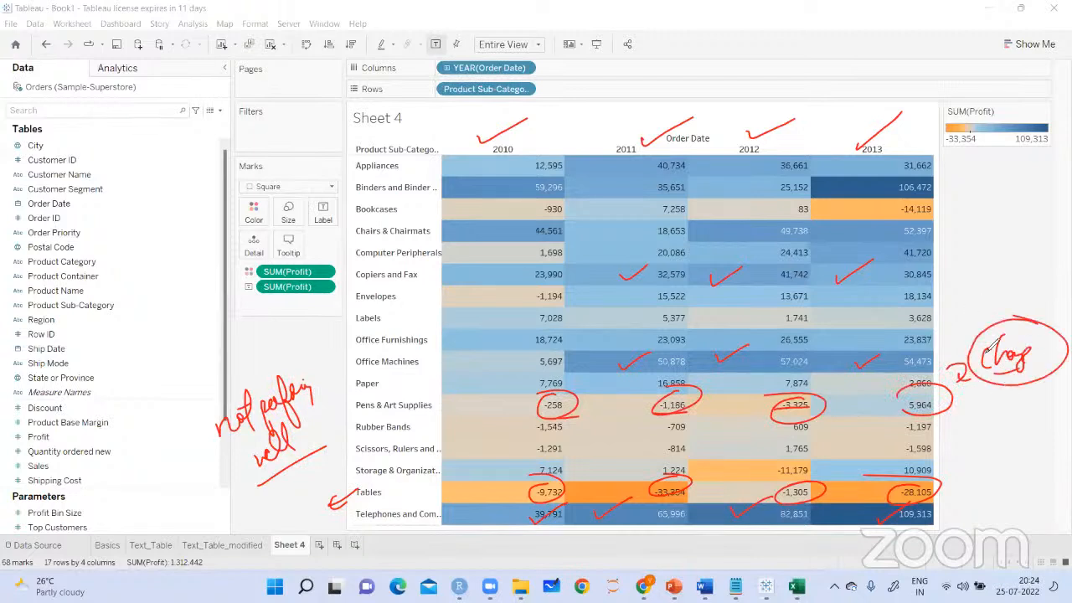
pyautogui.moveTo(971, 394)
pyautogui.mouseDown()
pyautogui.moveTo(1026, 399)
pyautogui.moveTo(1018, 389)
pyautogui.moveTo(1043, 378)
pyautogui.moveTo(1017, 402)
pyautogui.mouseUp()
pyautogui.moveTo(1039, 375); pyautogui.dragTo(951, 398)
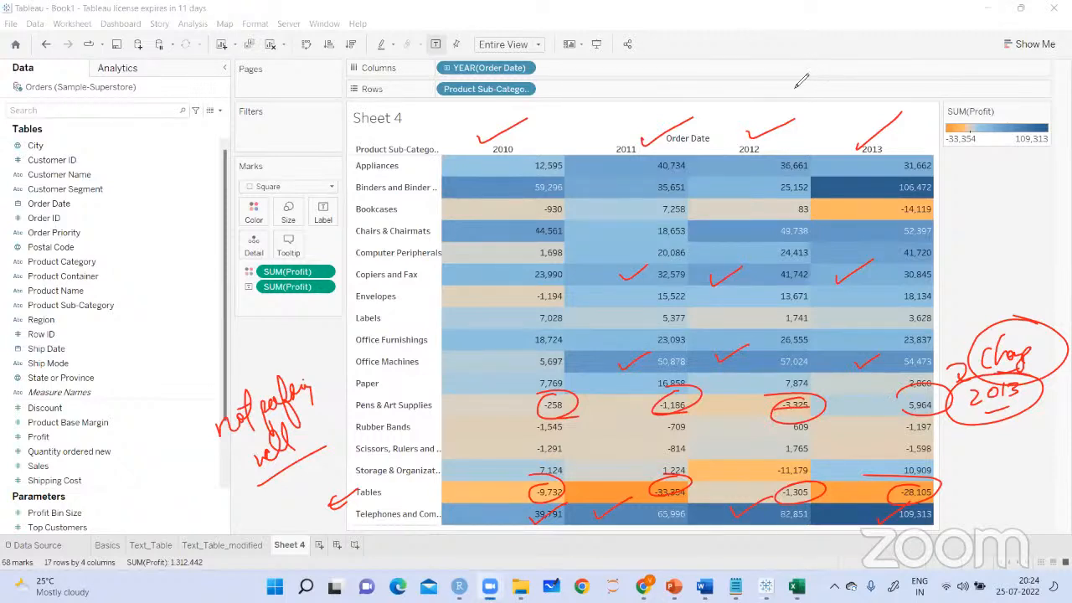
pyautogui.click(400, 300)
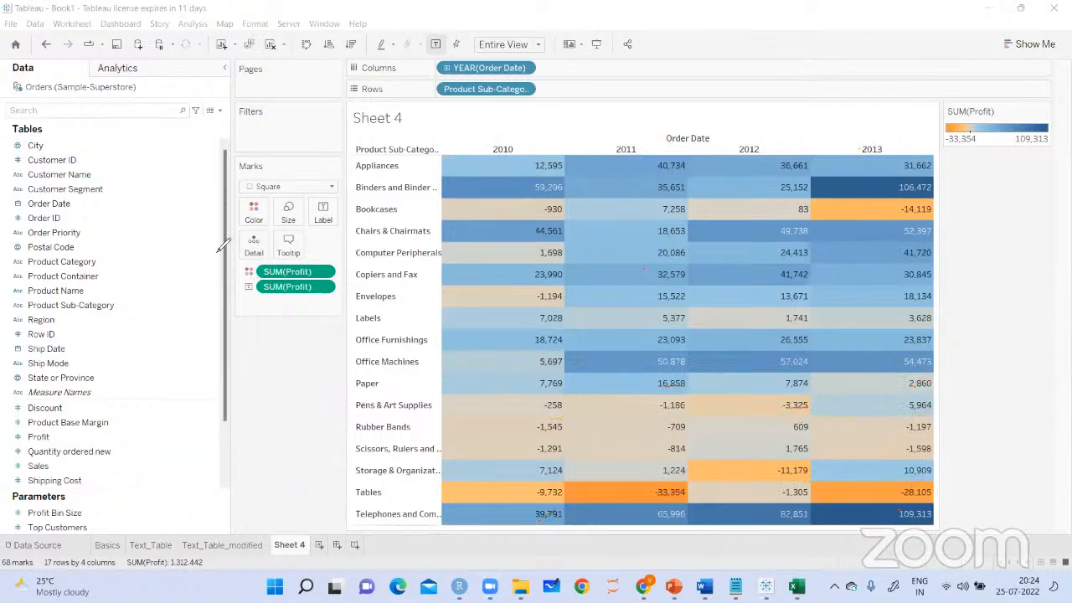
# Handwrite and circle "highlight table" and "measure" beside the SUM(Profit) fields, and clear the annotations
pyautogui.moveTo(243, 347)
pyautogui.mouseDown()
pyautogui.moveTo(255, 374)
pyautogui.moveTo(265, 365)
pyautogui.moveTo(285, 383)
pyautogui.moveTo(305, 335)
pyautogui.moveTo(332, 330)
pyautogui.moveTo(285, 392)
pyautogui.moveTo(352, 350)
pyautogui.moveTo(353, 323)
pyautogui.moveTo(237, 350)
pyautogui.mouseUp()
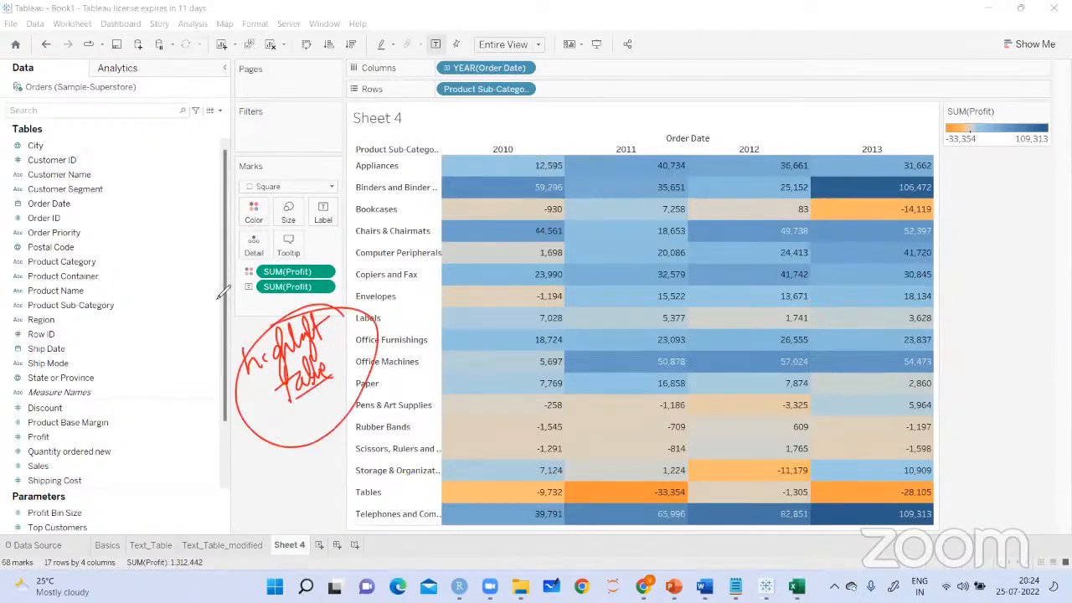
pyautogui.moveTo(268, 274); pyautogui.dragTo(220, 303)
pyautogui.moveTo(233, 292); pyautogui.dragTo(235, 316)
pyautogui.moveTo(146, 298)
pyautogui.mouseDown()
pyautogui.moveTo(252, 261)
pyautogui.moveTo(248, 251)
pyautogui.mouseUp()
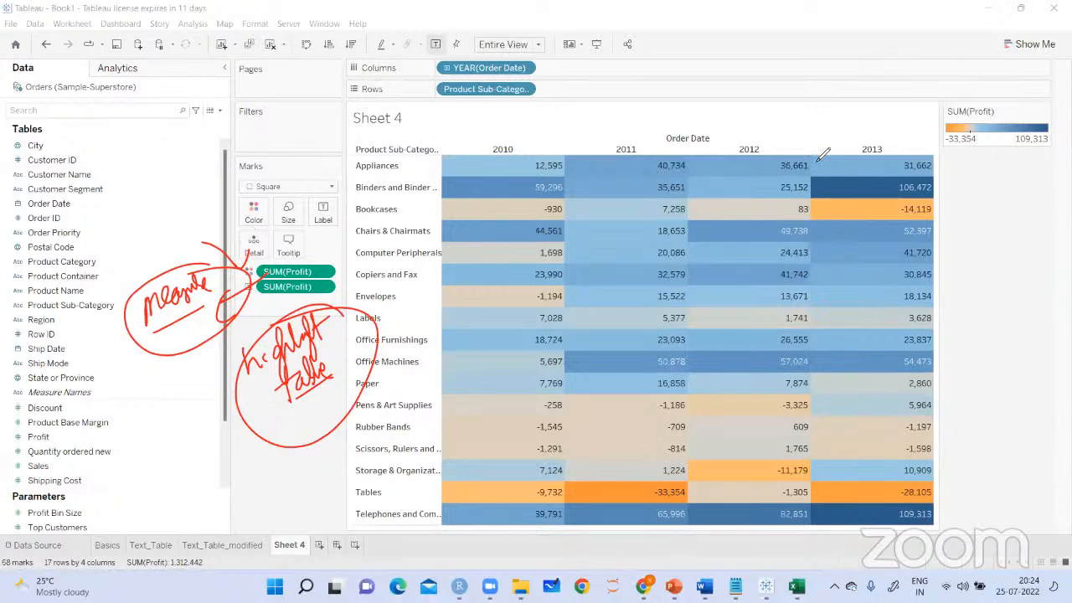
pyautogui.click(701, 139)
# Compare the Sheet 4 highlight table with the Text_Table_modified sheet
pyautogui.click(276, 549)
pyautogui.click(218, 548)
pyautogui.click(281, 549)
pyautogui.click(248, 549)
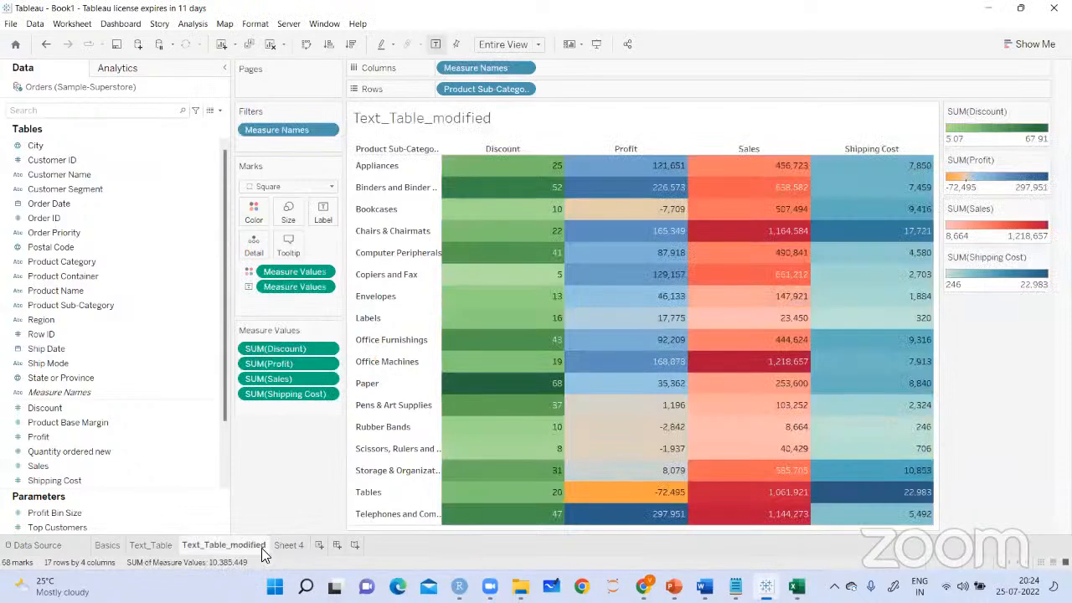
# Rename Sheet 4 as Highlight_Table
pyautogui.click(288, 545)
pyautogui.rightClick(288, 544)
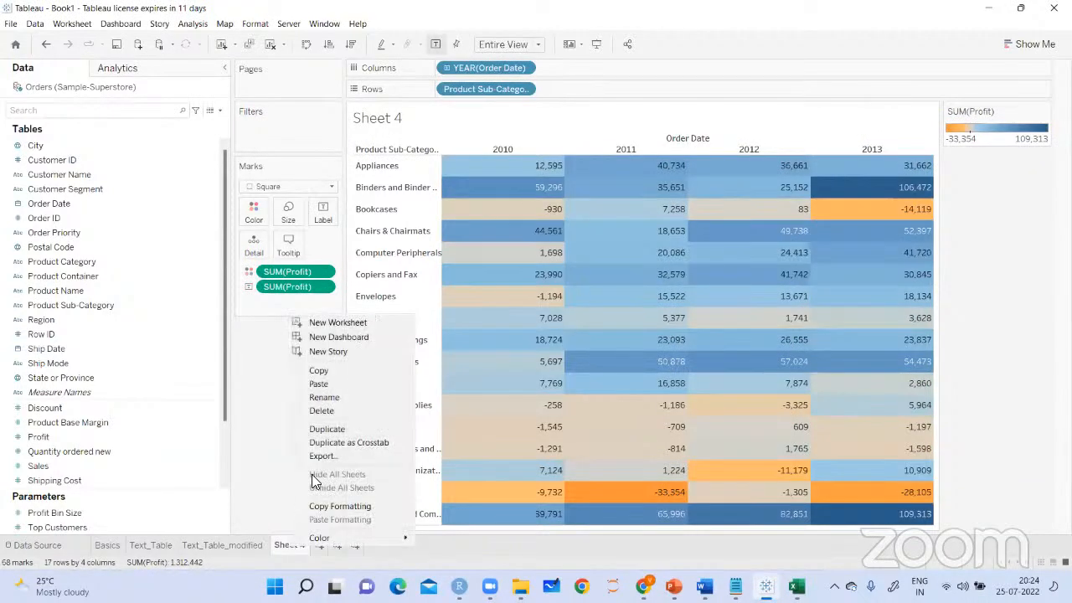
pyautogui.click(342, 399)
pyautogui.press('BackSpace')
pyautogui.write('High')
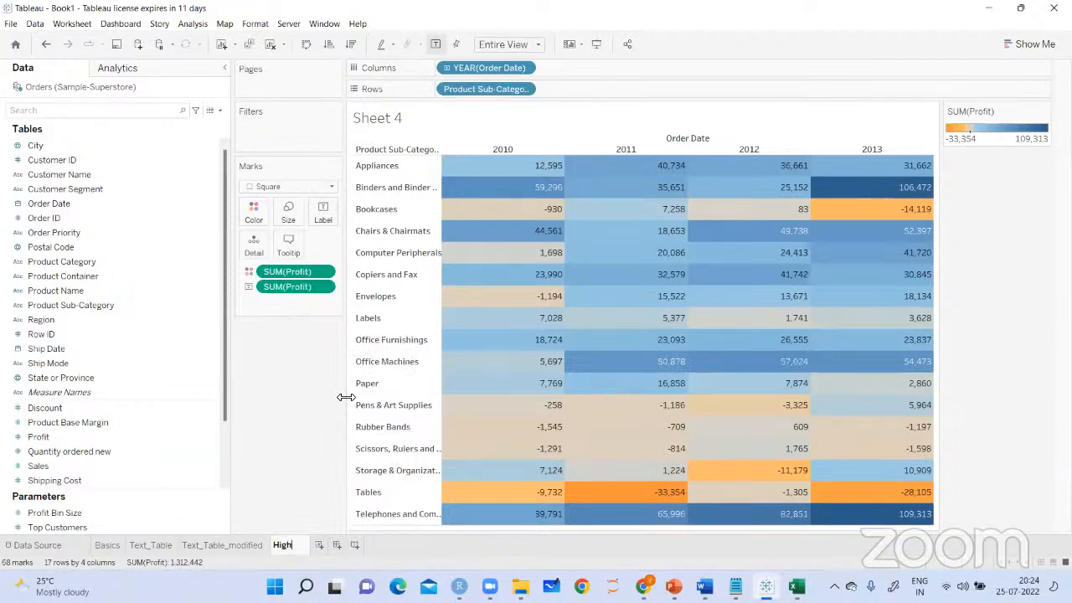
pyautogui.write('light_Table')
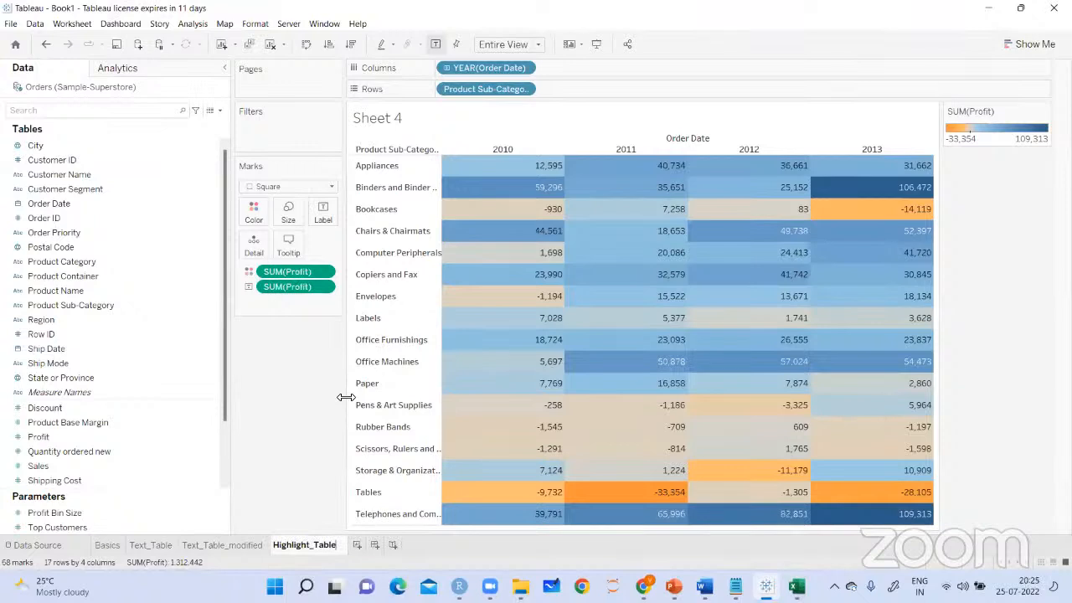
pyautogui.press('Return')
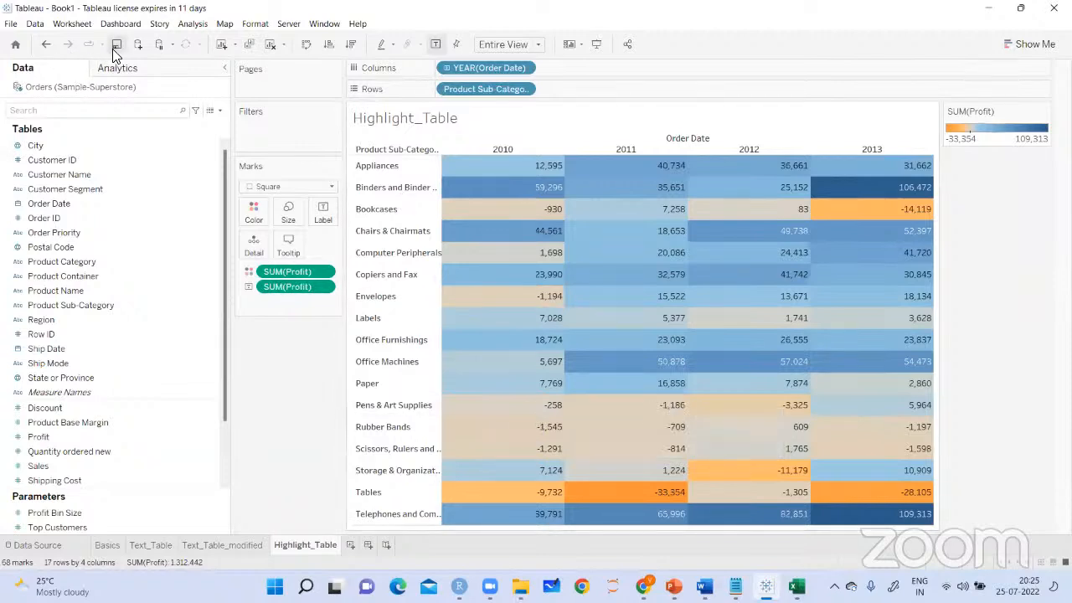
pyautogui.click(168, 308)
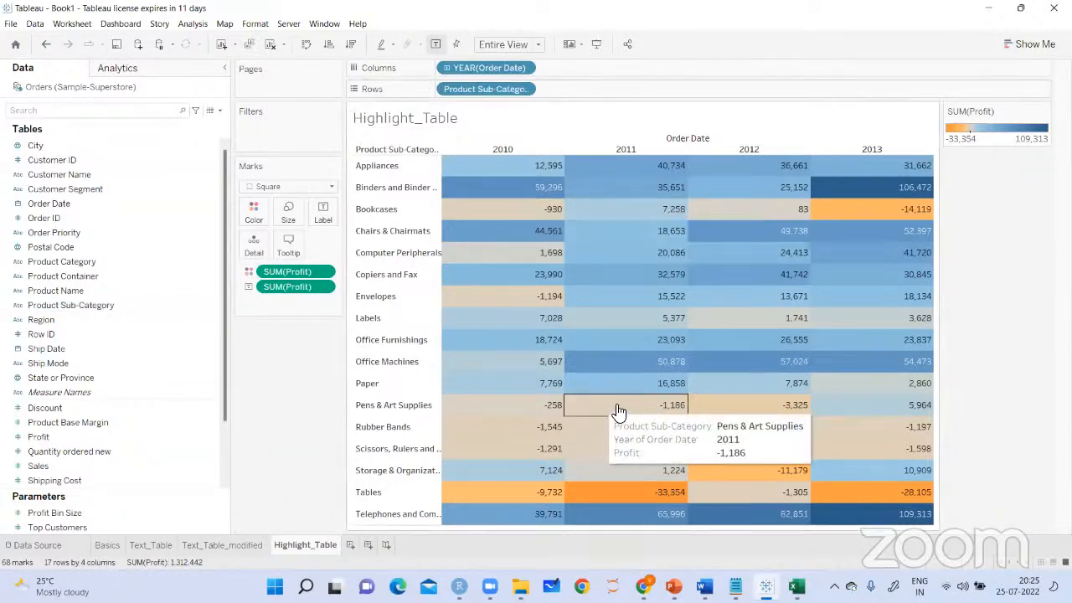
# Switch to the Notepad chart notes and review how many measures highlight tables and text tables can use
pyautogui.click(735, 586)
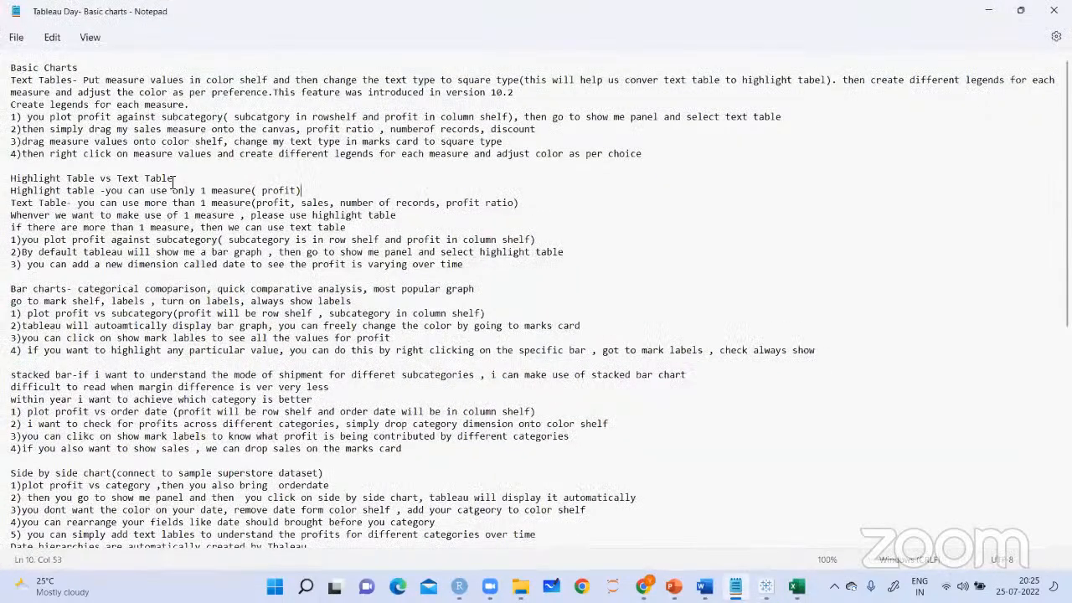
pyautogui.moveTo(173, 178); pyautogui.dragTo(11, 178)
pyautogui.click(234, 178)
pyautogui.click(252, 190)
pyautogui.moveTo(225, 191); pyautogui.dragTo(182, 193)
pyautogui.click(383, 191)
pyautogui.moveTo(248, 202); pyautogui.dragTo(172, 204)
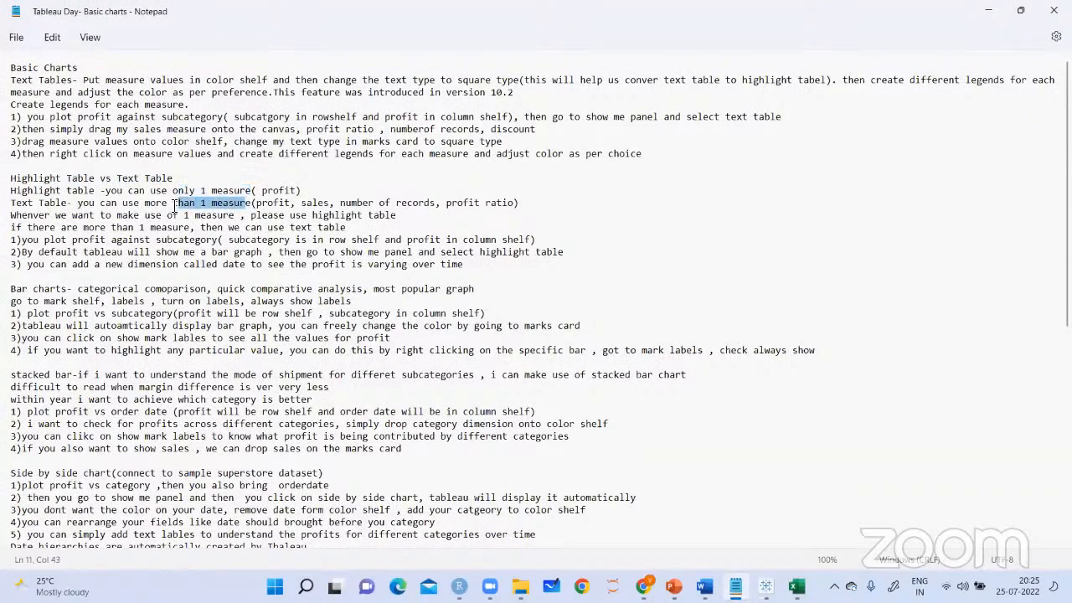
pyautogui.click(363, 171)
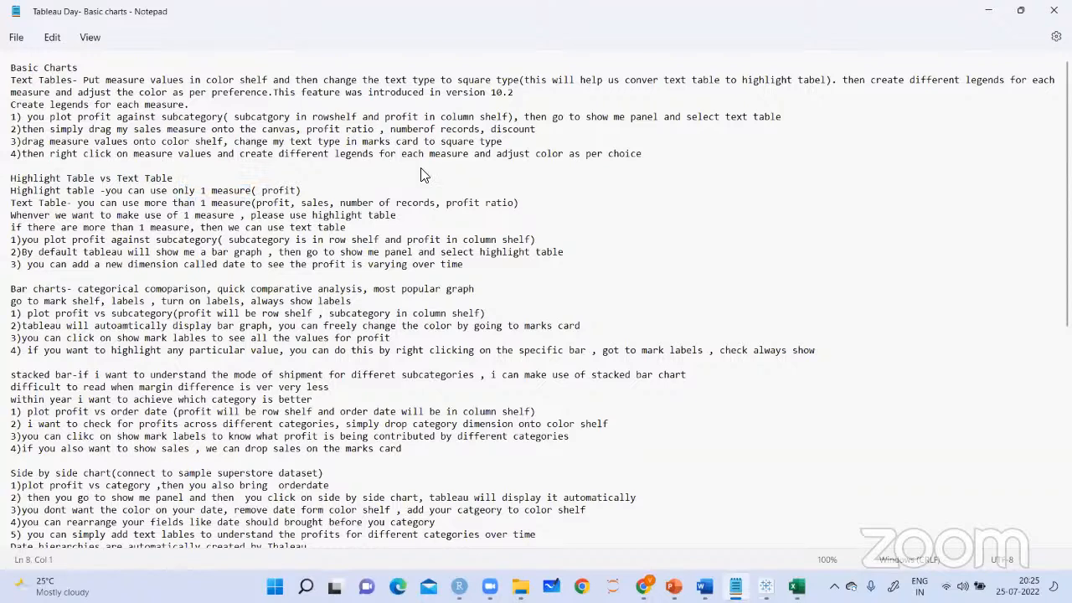
pyautogui.click(424, 175)
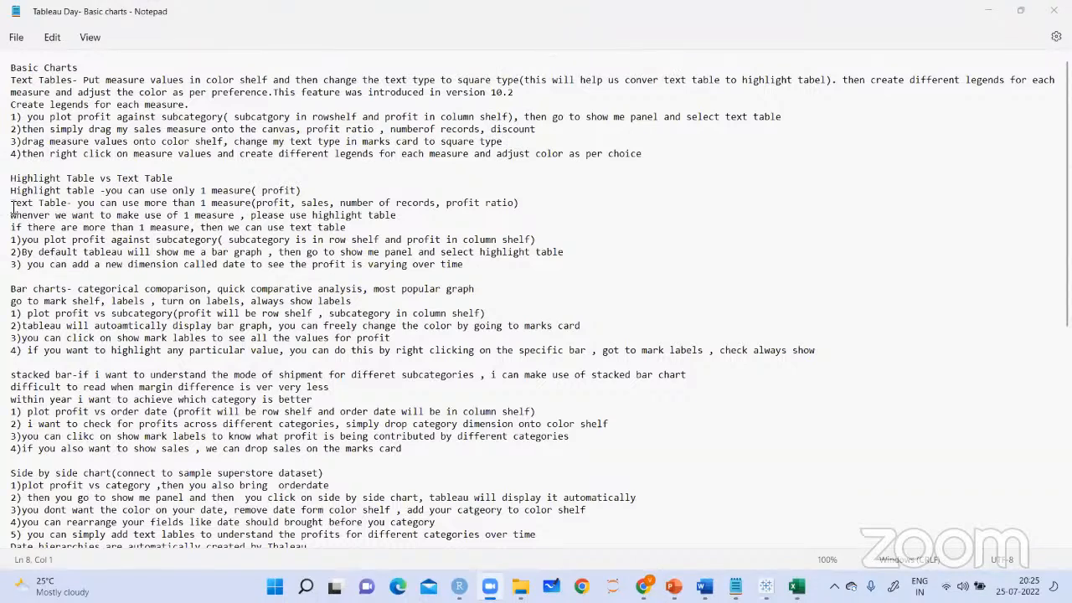
# Mark the notes on choosing a highlight table for one measure and a text table for more than one
pyautogui.click(251, 203)
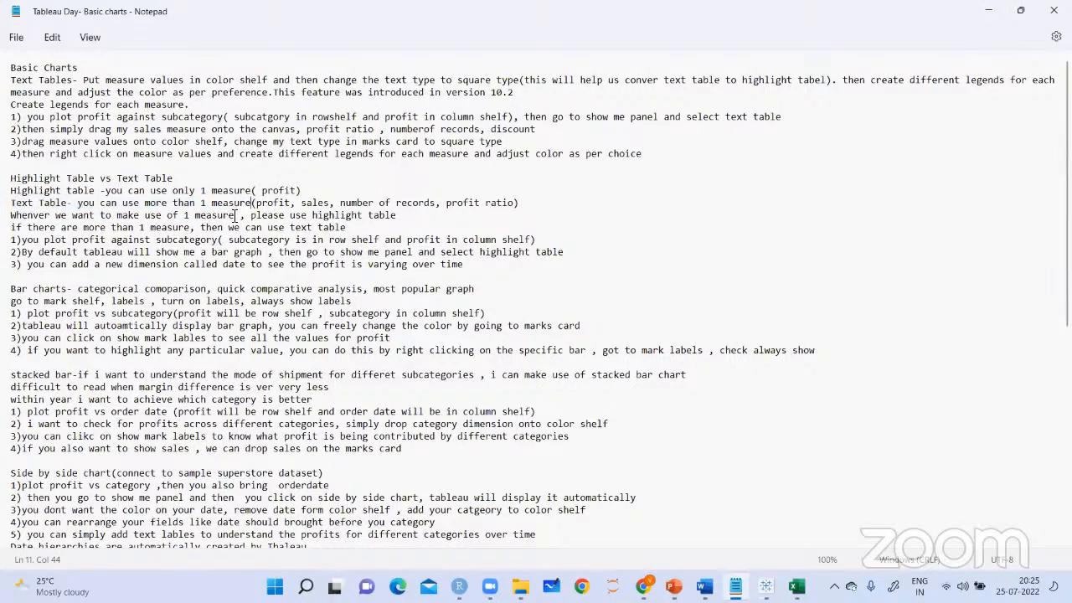
pyautogui.moveTo(181, 215); pyautogui.dragTo(462, 220)
pyautogui.click(462, 220)
pyautogui.moveTo(139, 227); pyautogui.dragTo(357, 229)
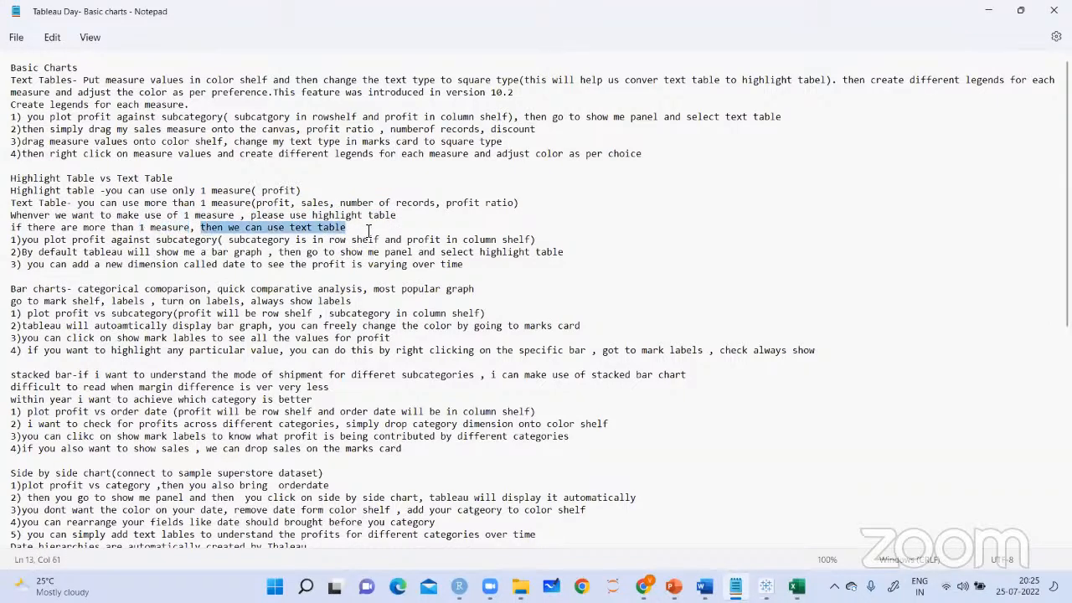
pyautogui.click(410, 239)
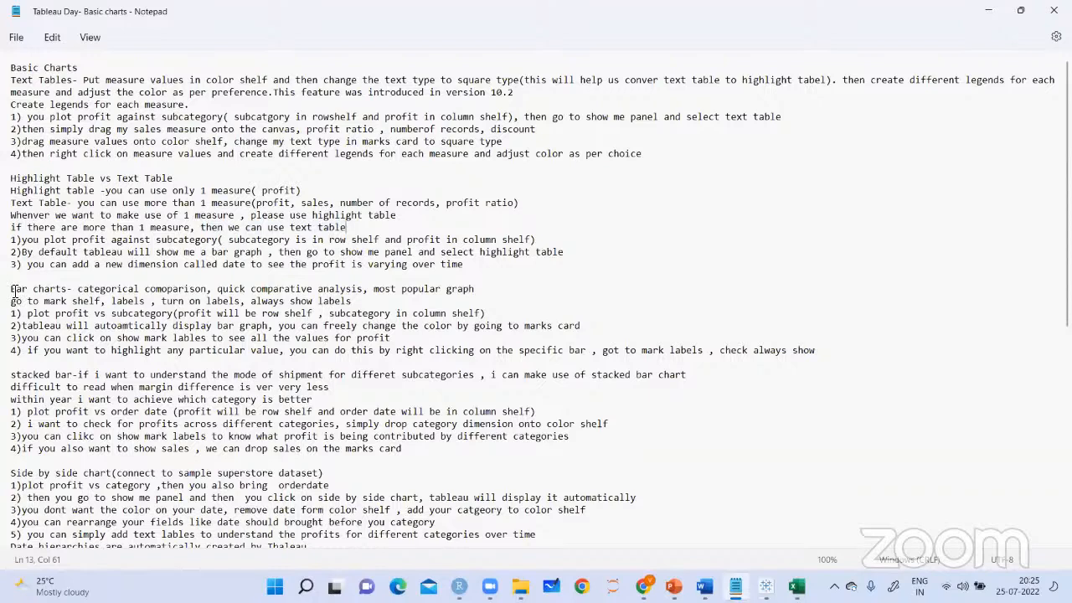
# Review the Bar charts notes on categorical comparison, quick comparative analysis and the most popular graph
pyautogui.moveTo(12, 290); pyautogui.dragTo(67, 290)
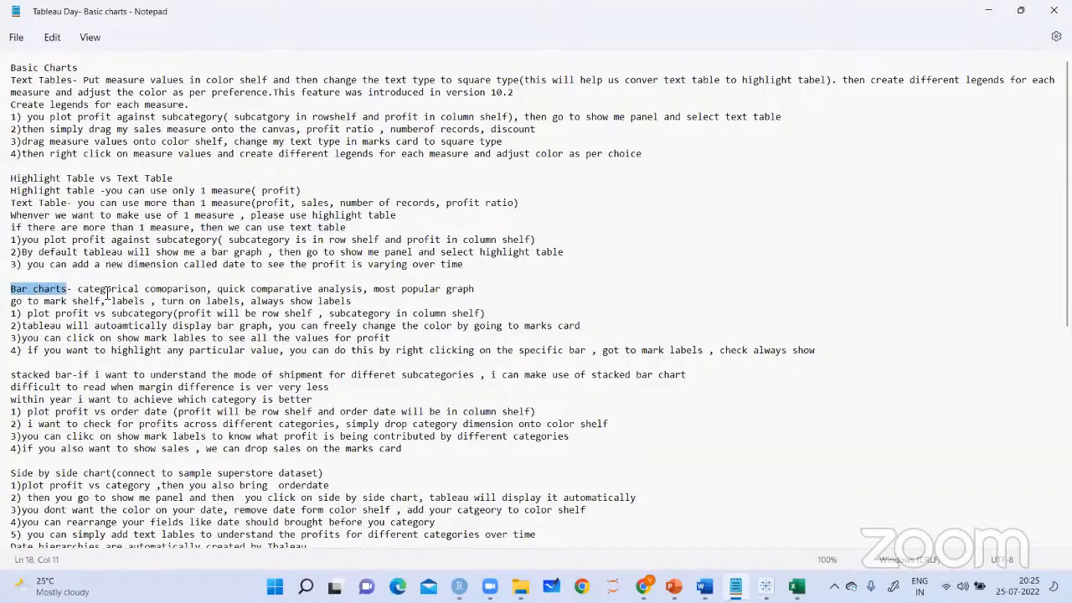
pyautogui.moveTo(78, 290); pyautogui.dragTo(203, 290)
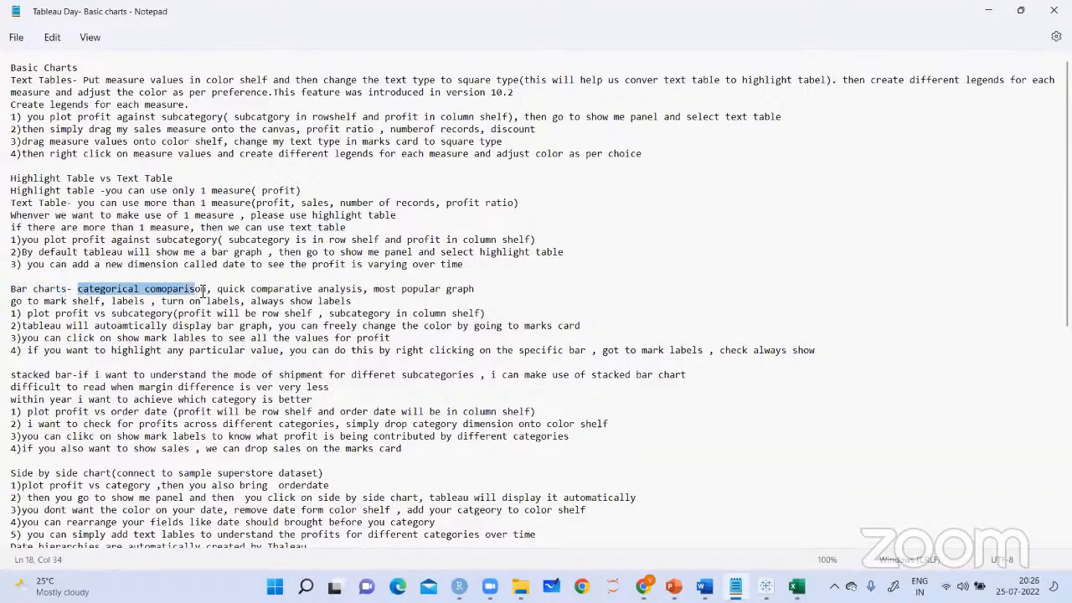
pyautogui.click(219, 278)
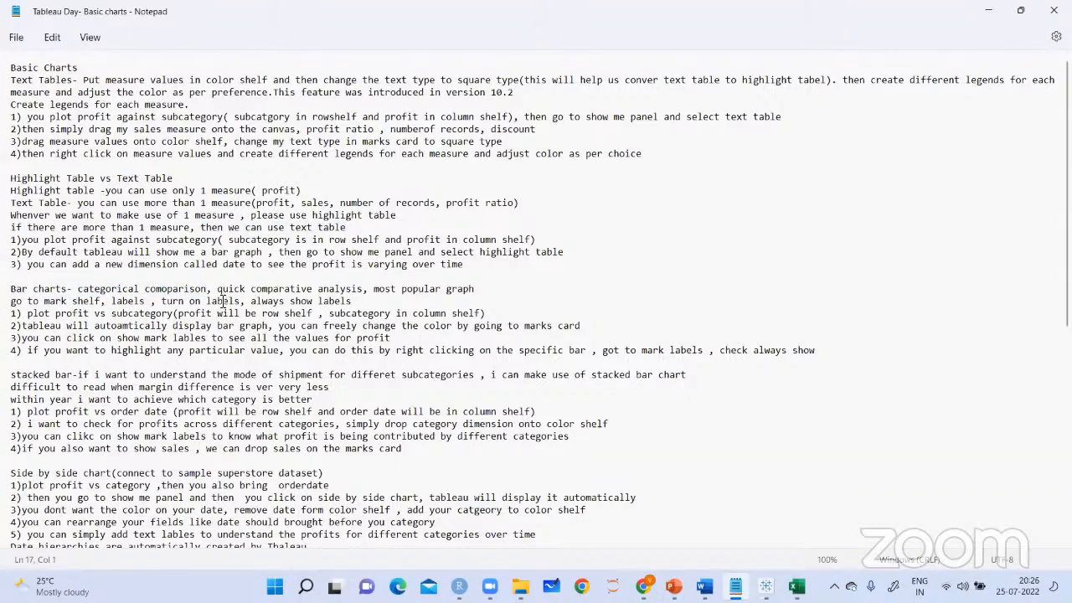
pyautogui.moveTo(219, 289); pyautogui.dragTo(472, 290)
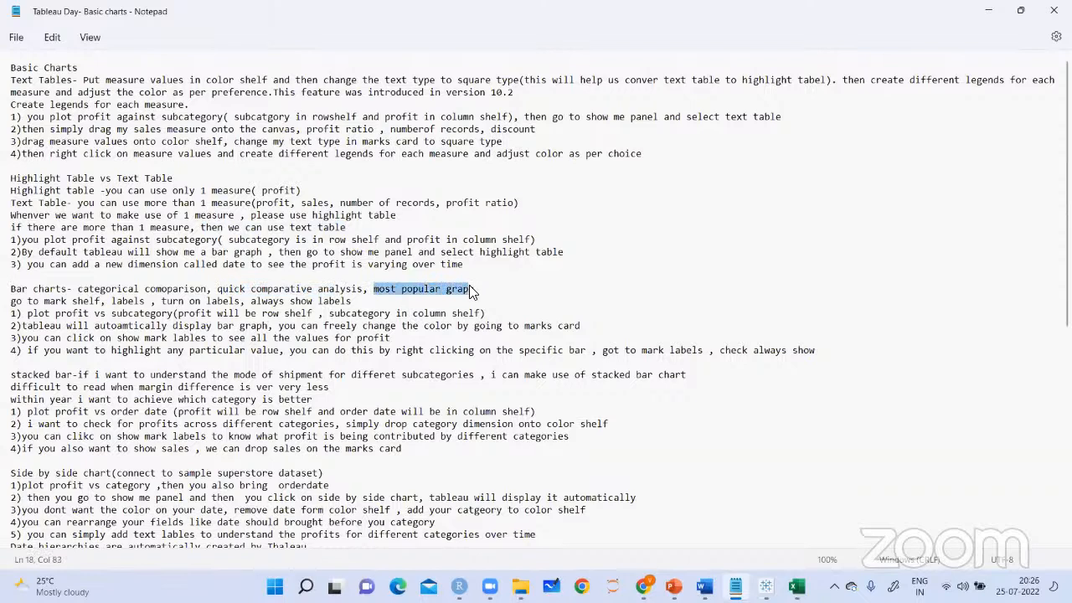
pyautogui.click(536, 278)
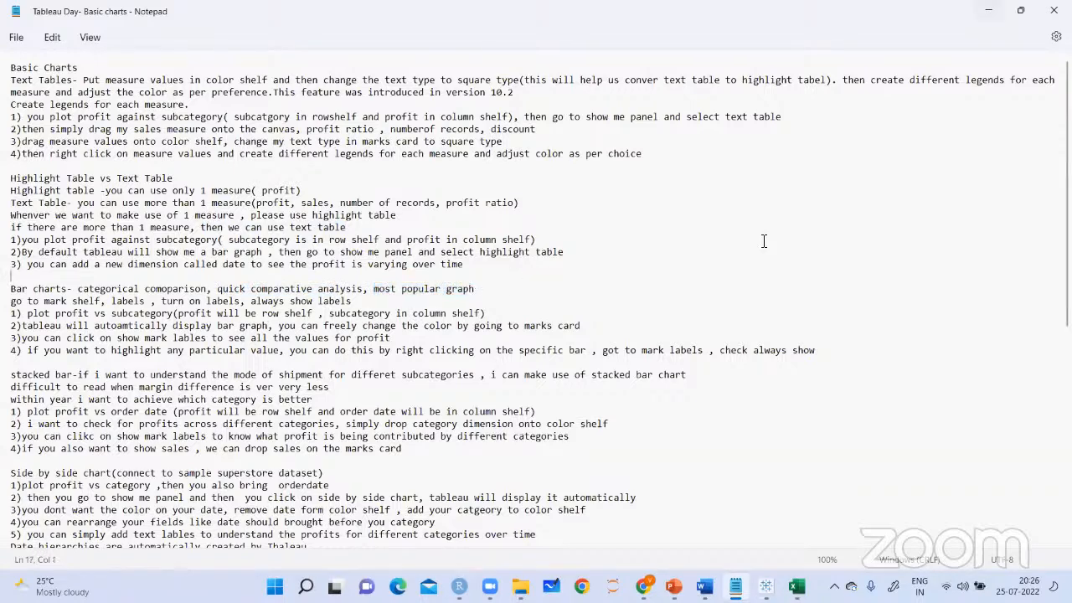
# Switch to Tableau and, in a new worksheet, plot Profit on Rows against Product Sub-Category on Columns
pyautogui.hotkey('alt', 'Tab')
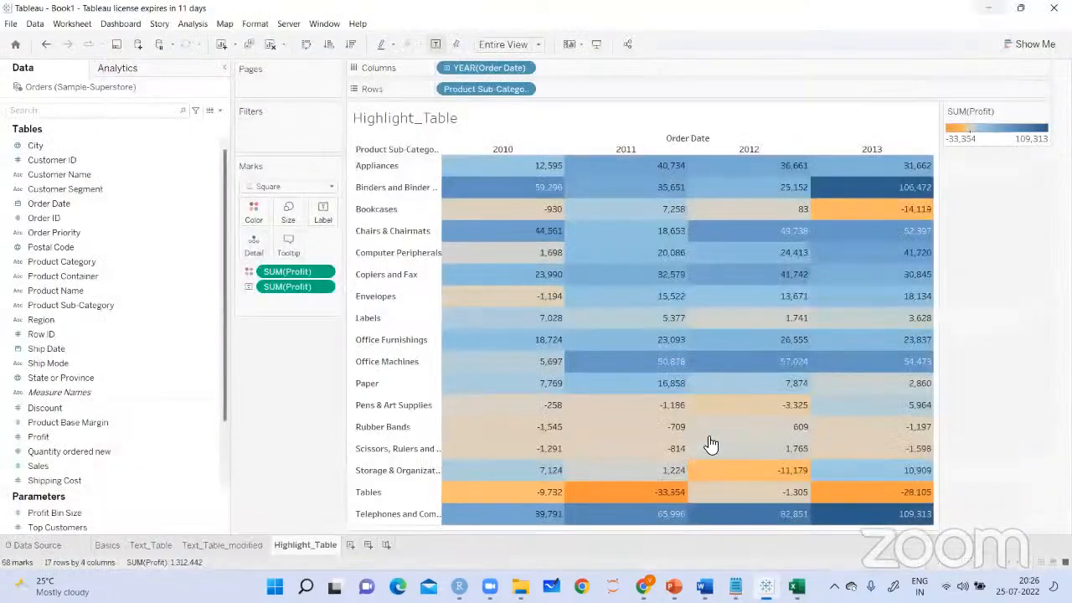
pyautogui.click(350, 545)
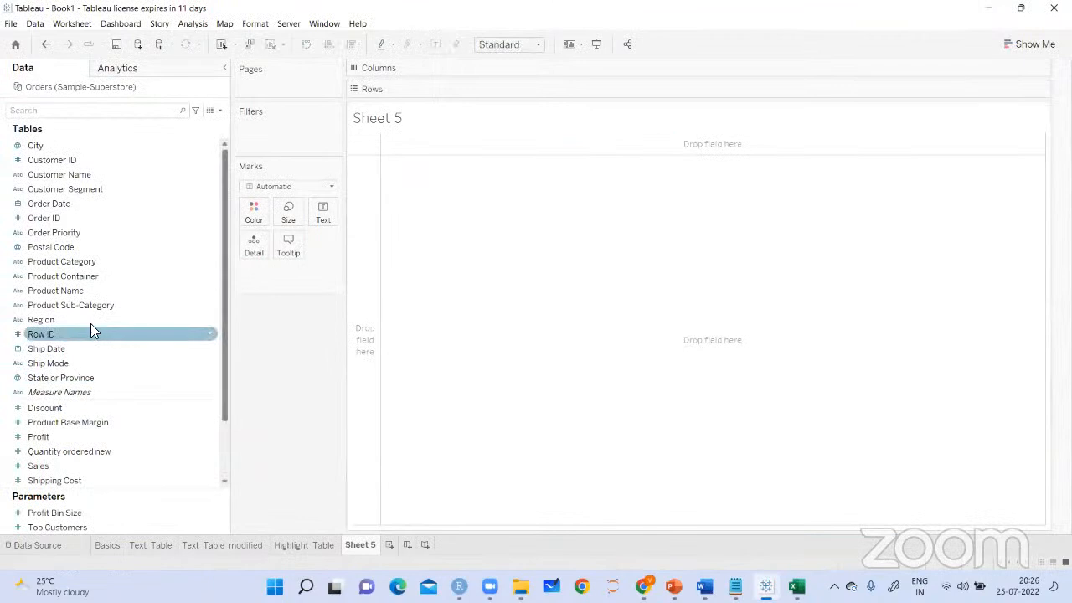
pyautogui.moveTo(75, 303); pyautogui.dragTo(493, 65)
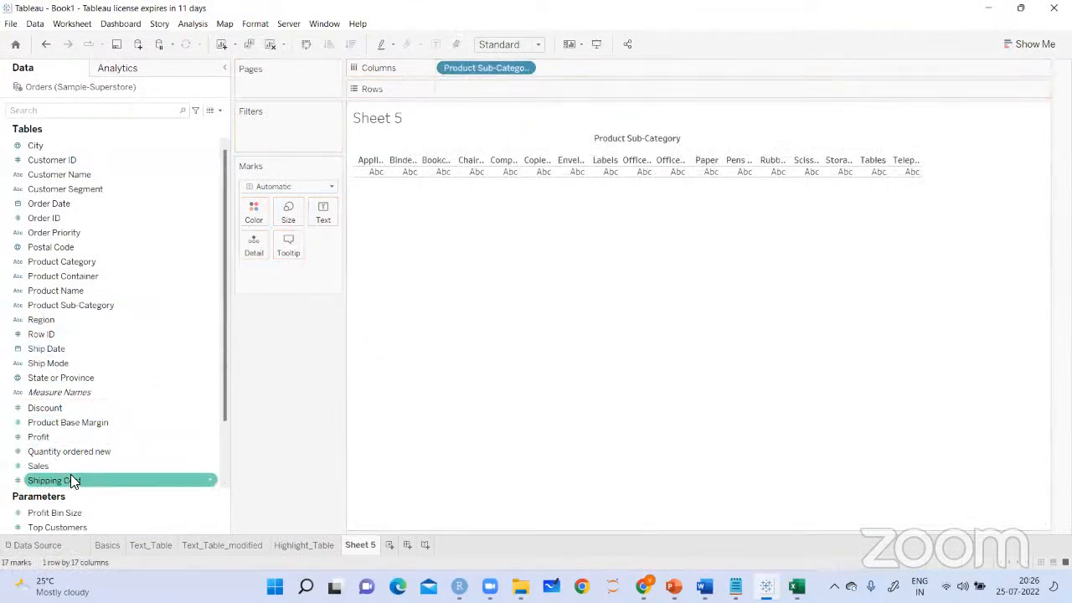
pyautogui.moveTo(33, 437); pyautogui.dragTo(244, 392)
pyautogui.moveTo(441, 110); pyautogui.dragTo(448, 94)
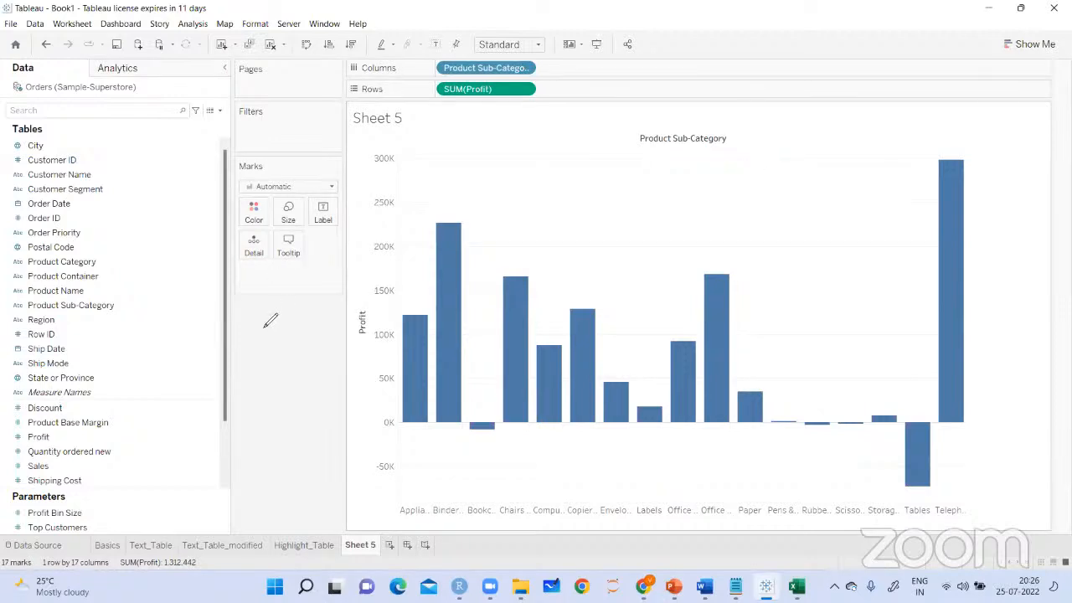
# Handwrite and circle the note "Vertical Bar chart" beside the plot, and clear the annotation
pyautogui.moveTo(308, 329)
pyautogui.mouseDown()
pyautogui.moveTo(269, 366)
pyautogui.moveTo(250, 408)
pyautogui.moveTo(299, 392)
pyautogui.moveTo(311, 364)
pyautogui.mouseUp()
pyautogui.moveTo(292, 428)
pyautogui.mouseDown()
pyautogui.moveTo(285, 444)
pyautogui.moveTo(331, 416)
pyautogui.moveTo(325, 423)
pyautogui.moveTo(334, 391)
pyautogui.moveTo(379, 378)
pyautogui.moveTo(360, 390)
pyautogui.moveTo(260, 361)
pyautogui.mouseUp()
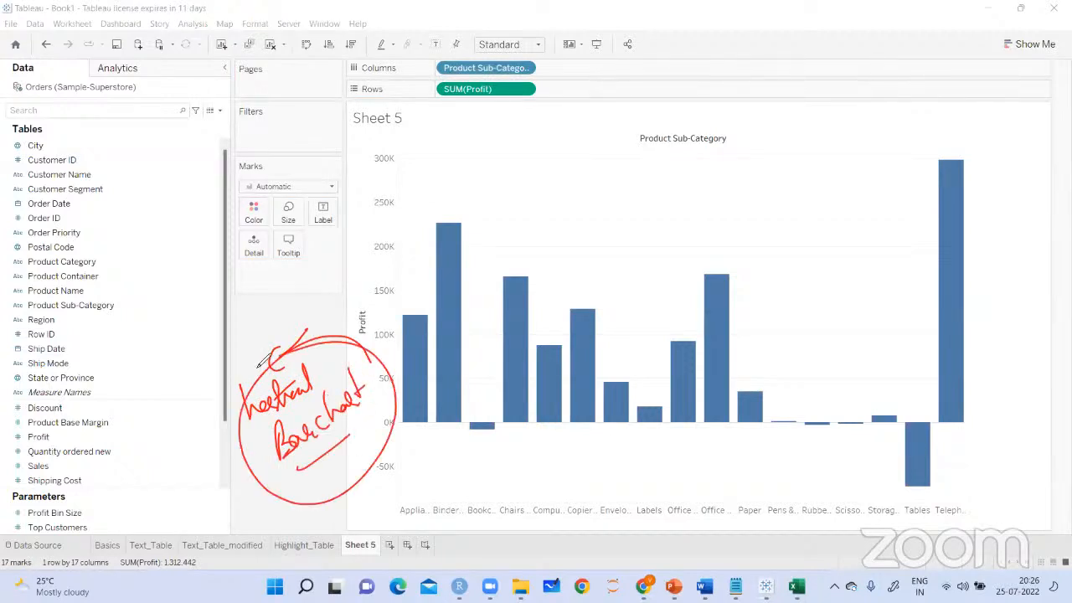
pyautogui.click(769, 81)
# Show mark labels on all bars and handwrite the circled note "Data points" above the Binders bar's label
pyautogui.click(323, 214)
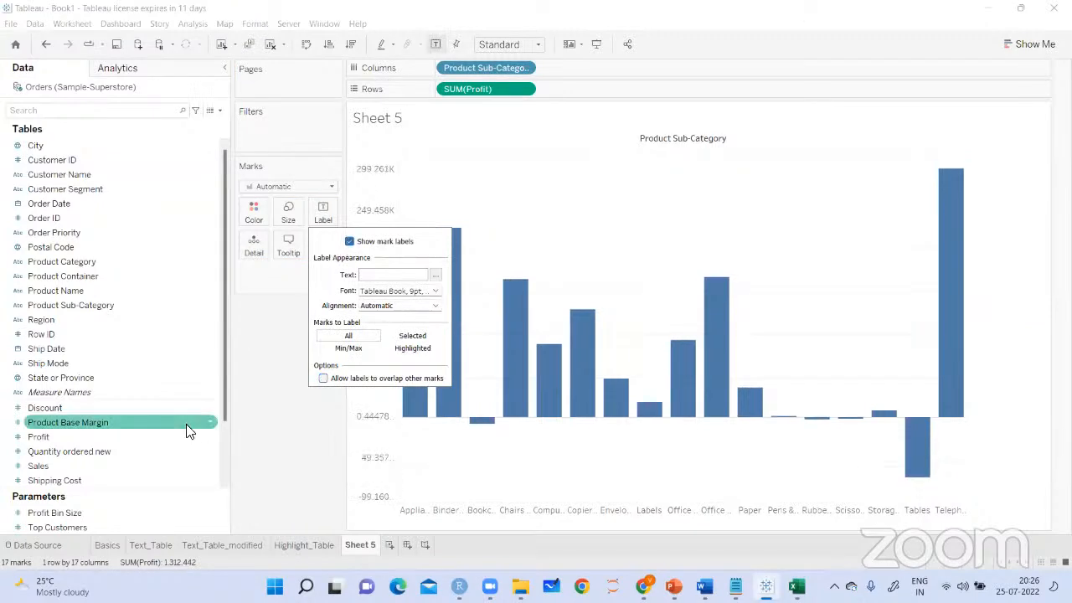
pyautogui.click(257, 452)
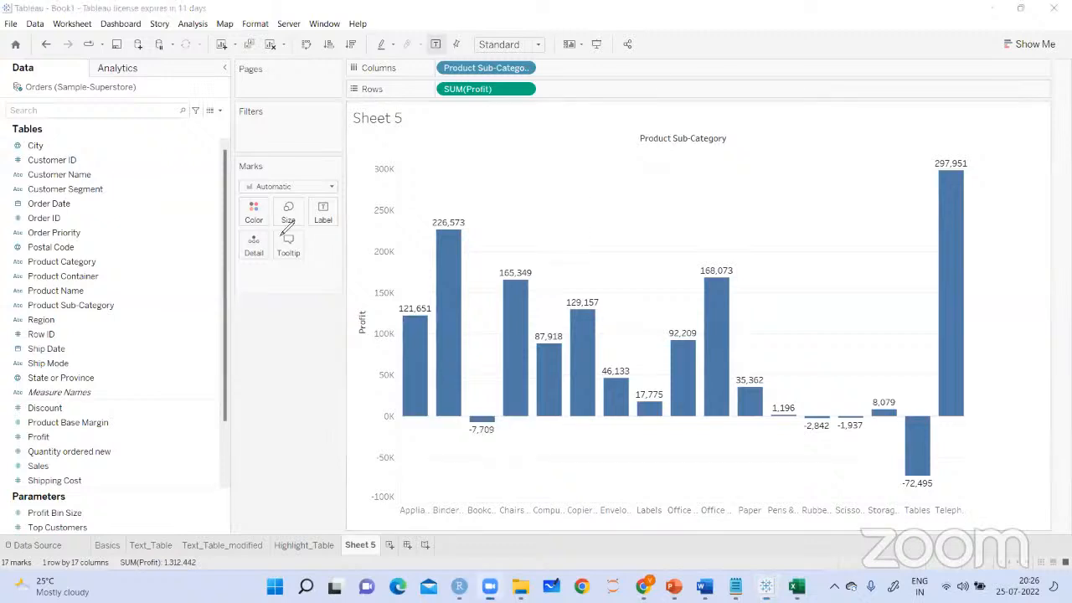
pyautogui.moveTo(442, 211); pyautogui.dragTo(476, 201)
pyautogui.moveTo(490, 186)
pyautogui.mouseDown()
pyautogui.moveTo(489, 198)
pyautogui.moveTo(513, 189)
pyautogui.moveTo(529, 200)
pyautogui.moveTo(579, 151)
pyautogui.mouseUp()
pyautogui.moveTo(593, 145)
pyautogui.mouseDown()
pyautogui.moveTo(498, 154)
pyautogui.moveTo(621, 144)
pyautogui.mouseUp()
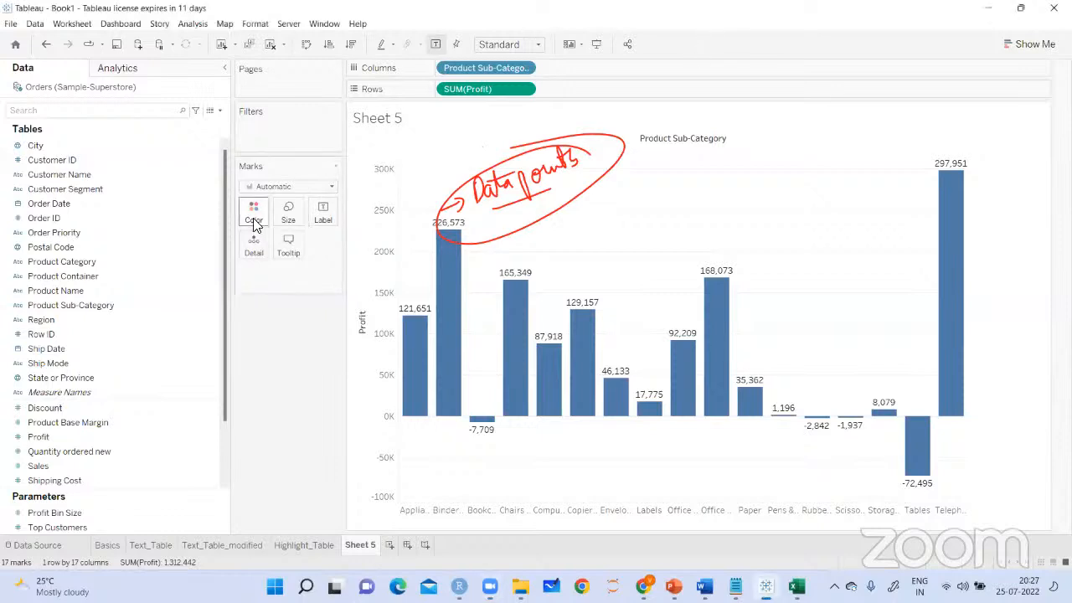
# Change the bar colour to orange and make the bars slightly narrower
pyautogui.click(252, 216)
pyautogui.click(292, 252)
pyautogui.click(271, 465)
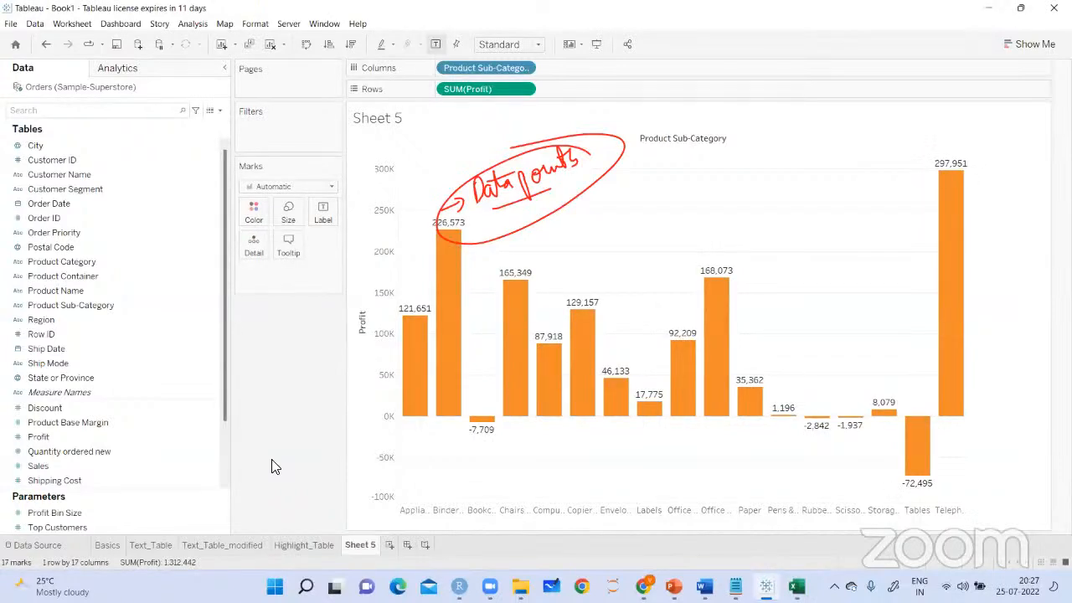
pyautogui.click(289, 216)
pyautogui.moveTo(341, 250)
pyautogui.mouseDown()
pyautogui.moveTo(324, 244)
pyautogui.moveTo(334, 245)
pyautogui.mouseUp()
pyautogui.click(306, 387)
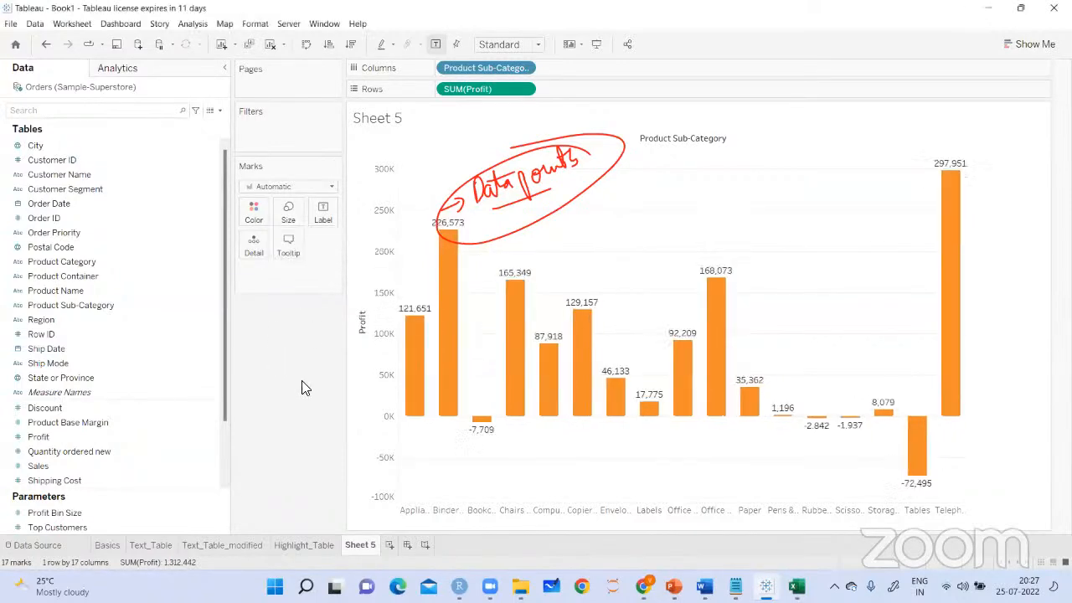
# Rename Sheet 5 as Bar_chart
pyautogui.moveTo(409, 371)
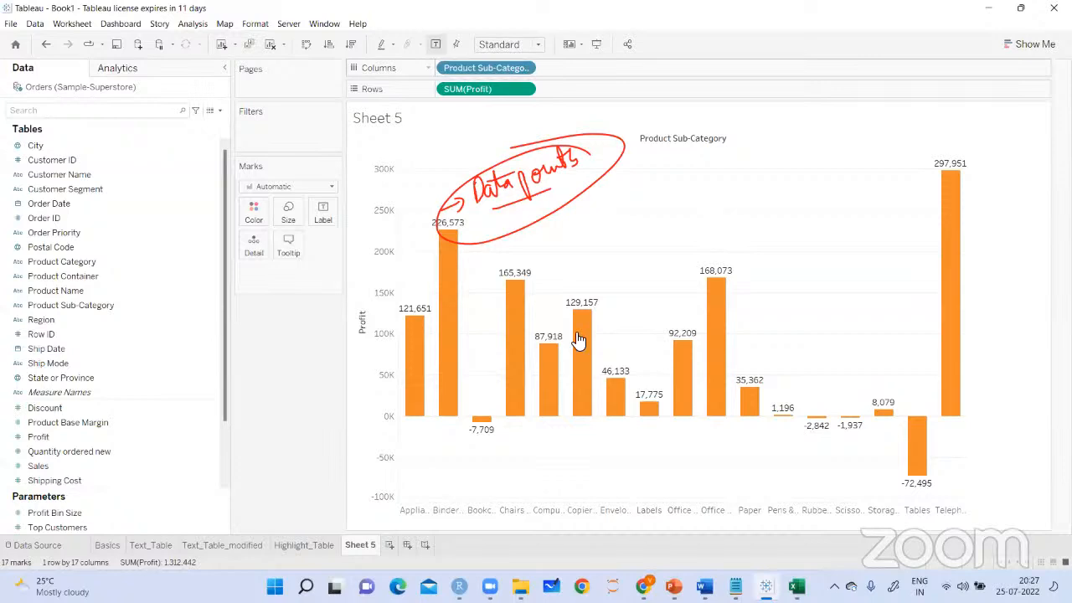
pyautogui.rightClick(364, 545)
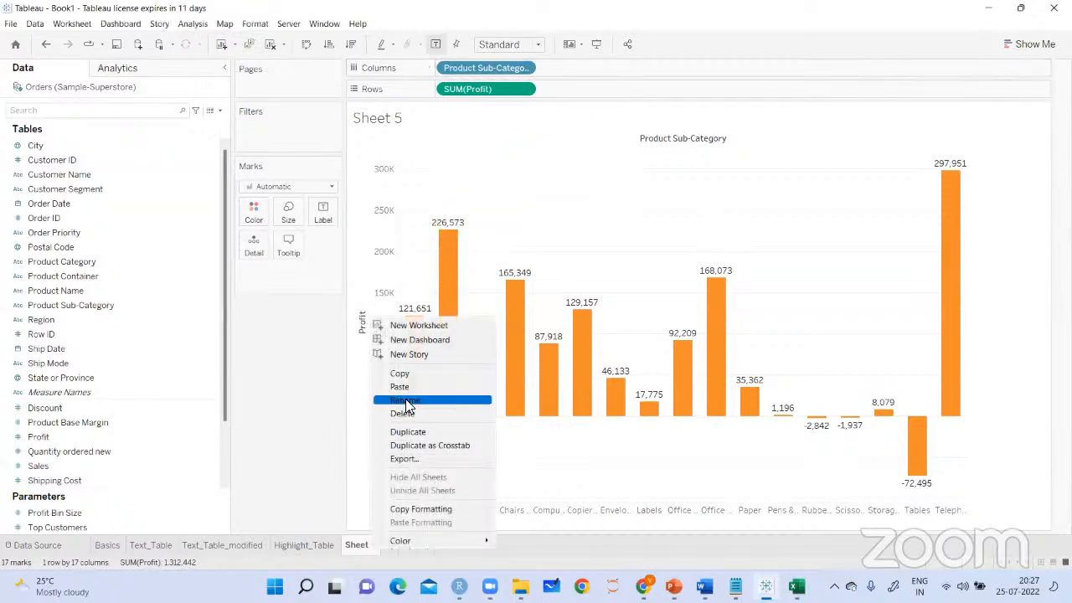
pyautogui.click(405, 398)
pyautogui.write('Bar')
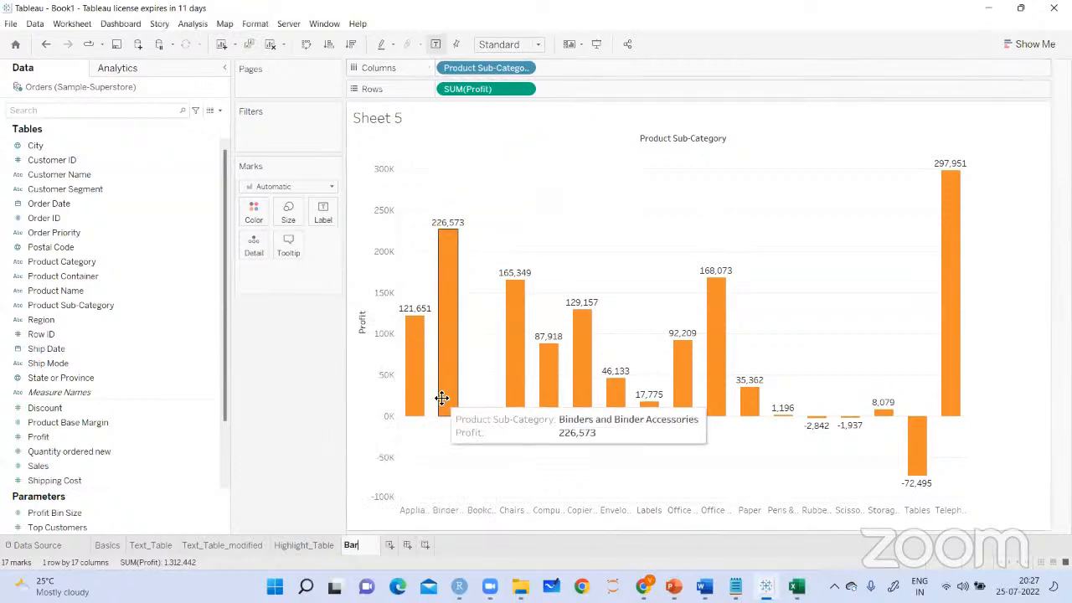
pyautogui.write('_chart')
pyautogui.press('Return')
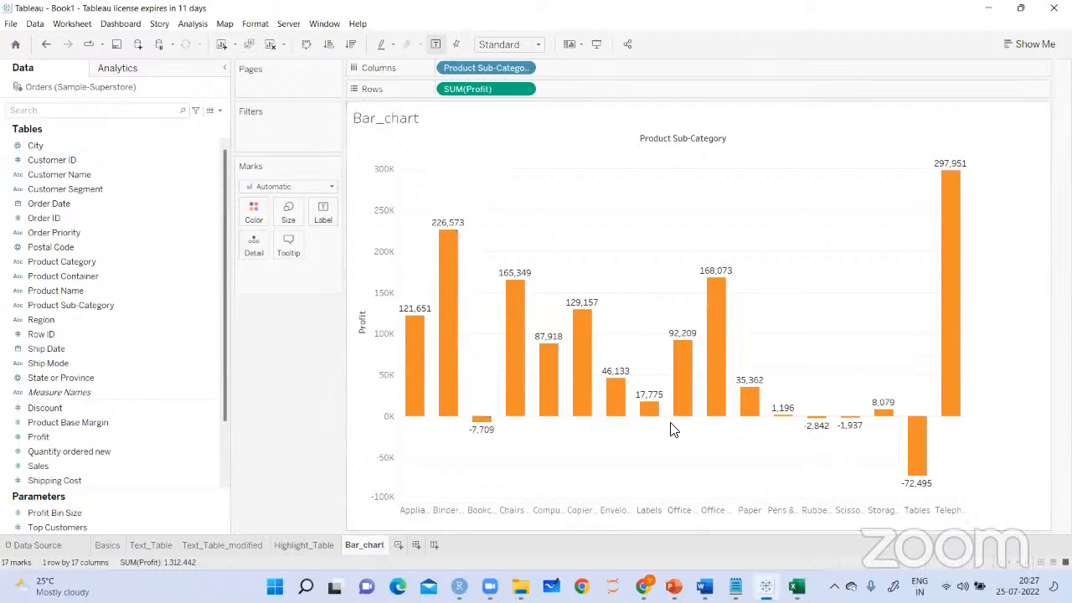
# Rotate the Product Sub-Category header labels under the bars and clear the header selection
pyautogui.moveTo(688, 428)
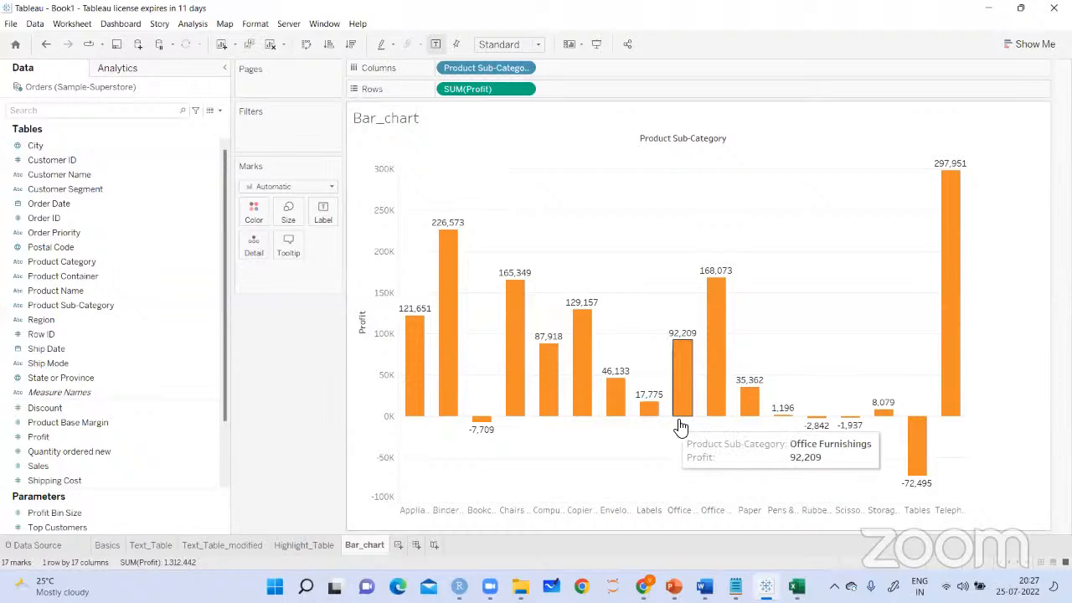
pyautogui.click(679, 511)
pyautogui.rightClick(678, 511)
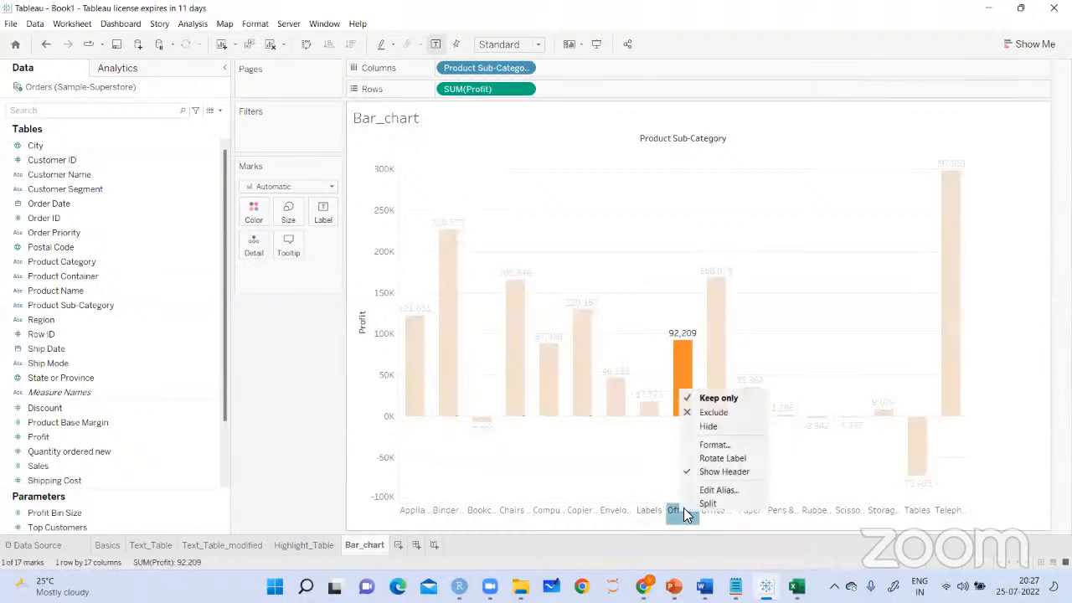
pyautogui.click(708, 459)
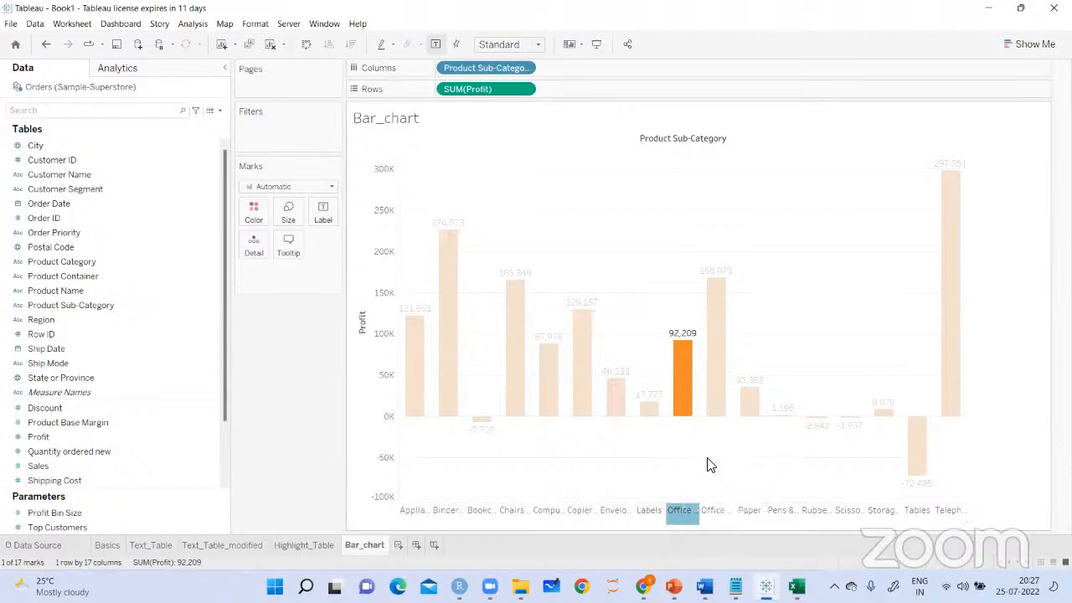
pyautogui.click(998, 457)
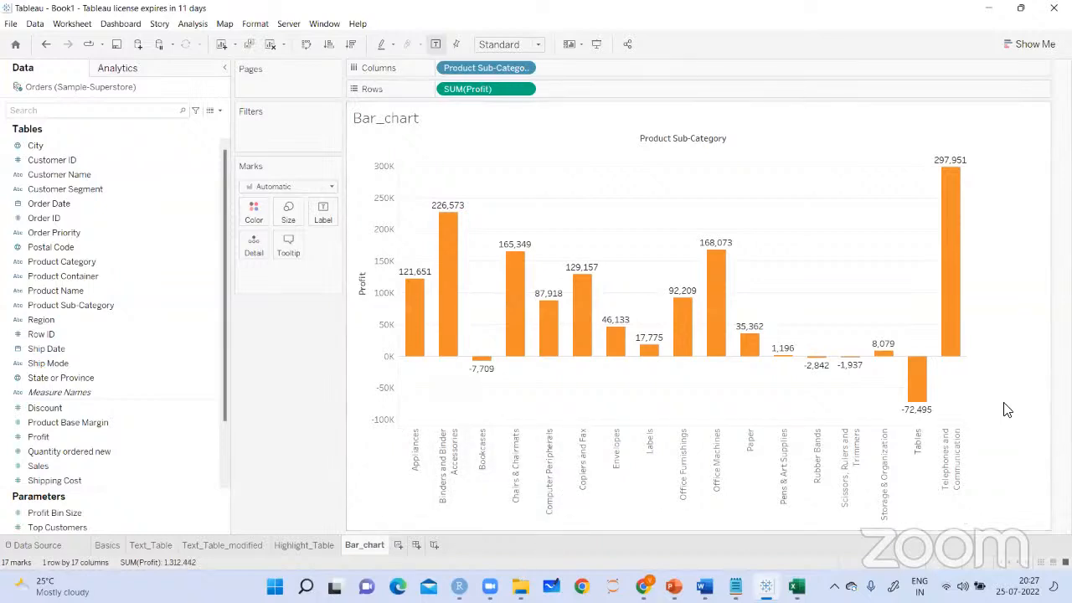
# Set the mark label of the Telephones and Communication bar to Always Show
pyautogui.moveTo(719, 247)
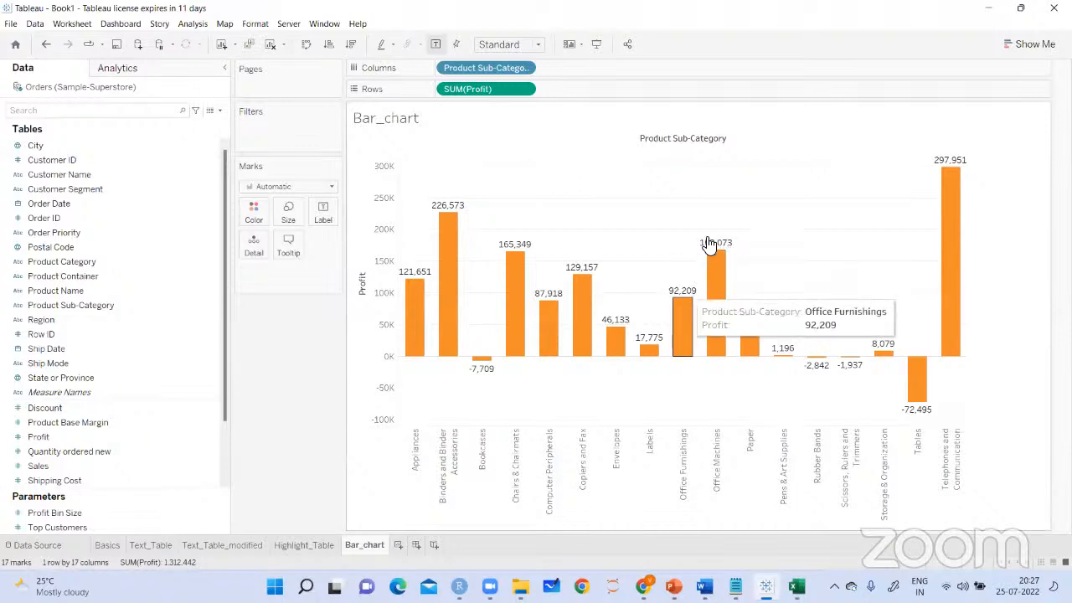
pyautogui.click(952, 161)
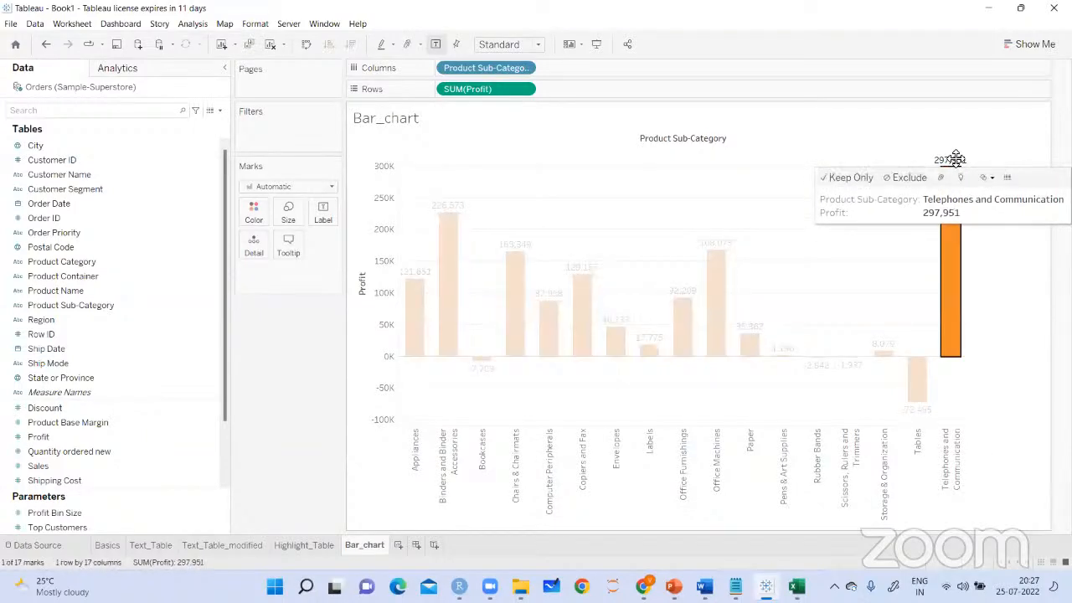
pyautogui.rightClick(953, 161)
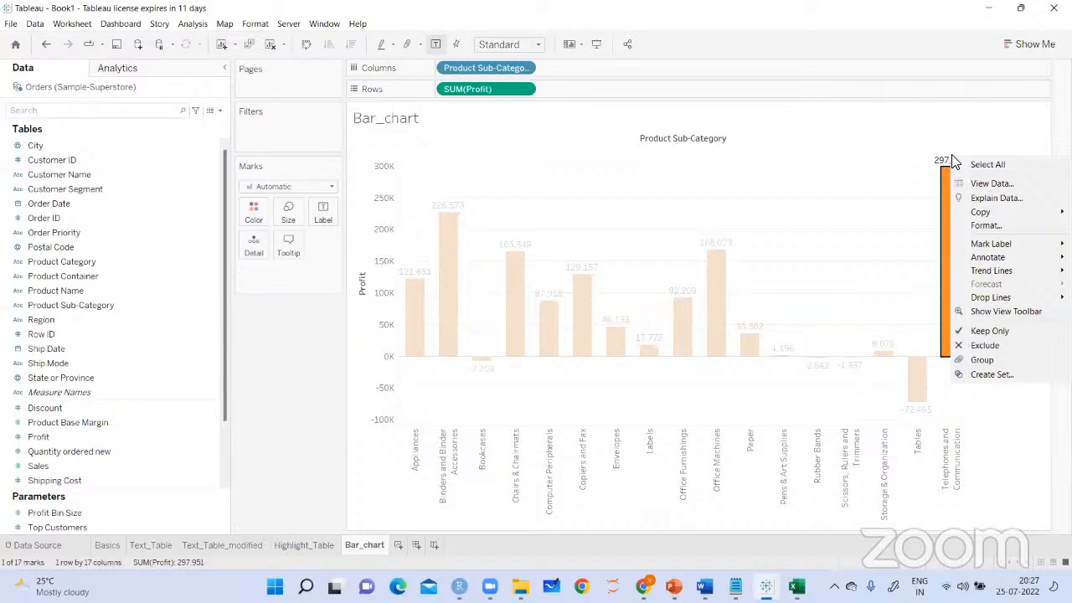
pyautogui.moveTo(1014, 245)
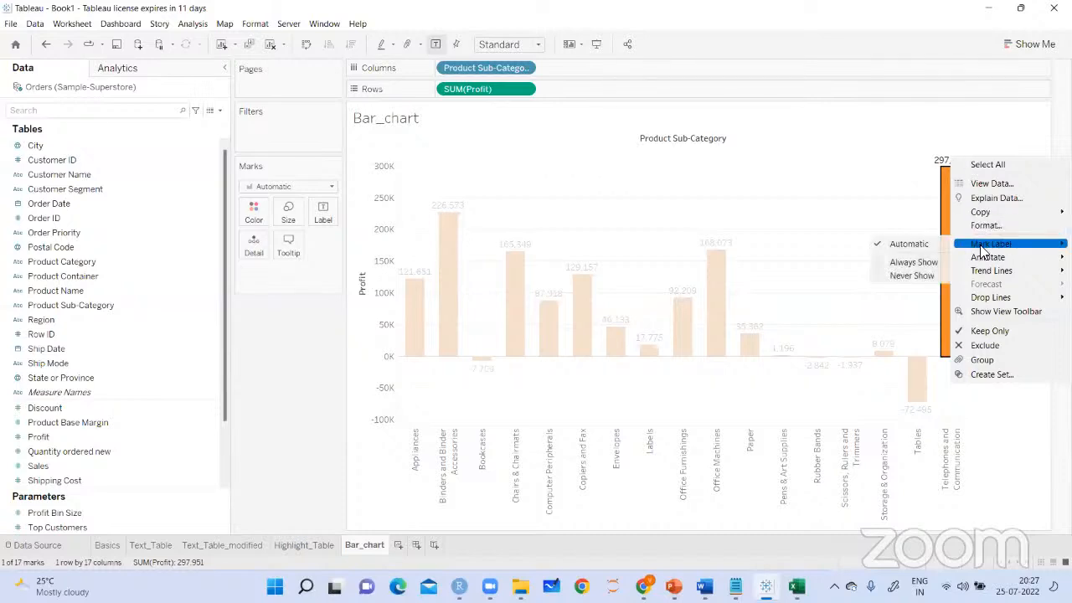
pyautogui.click(910, 267)
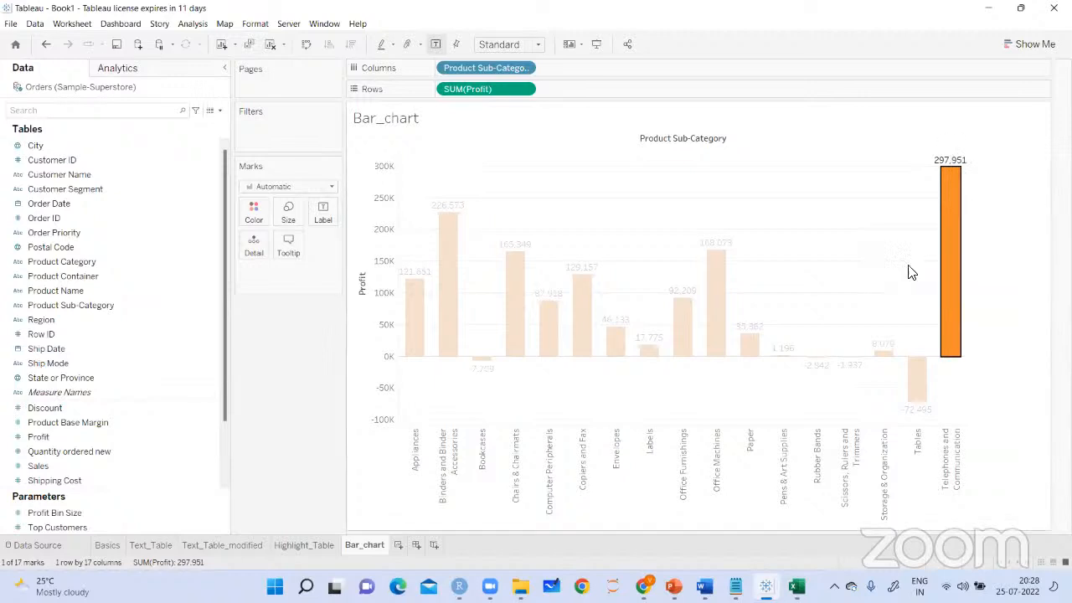
pyautogui.click(989, 259)
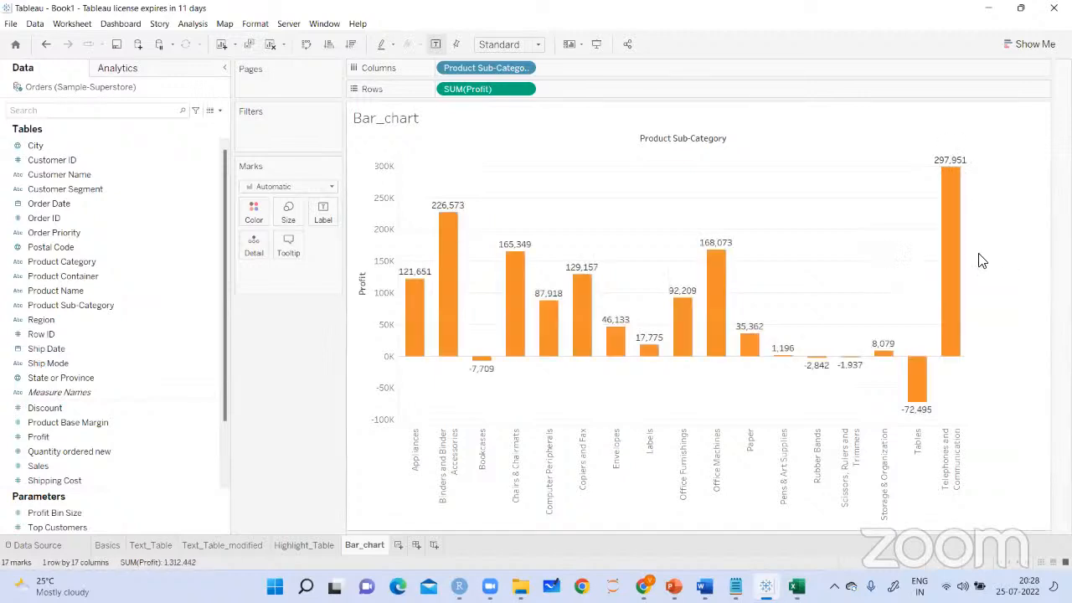
# Turn off the chart's mark labels and handwrite "This label is always present" beside the Telephones and Communication label
pyautogui.click(437, 45)
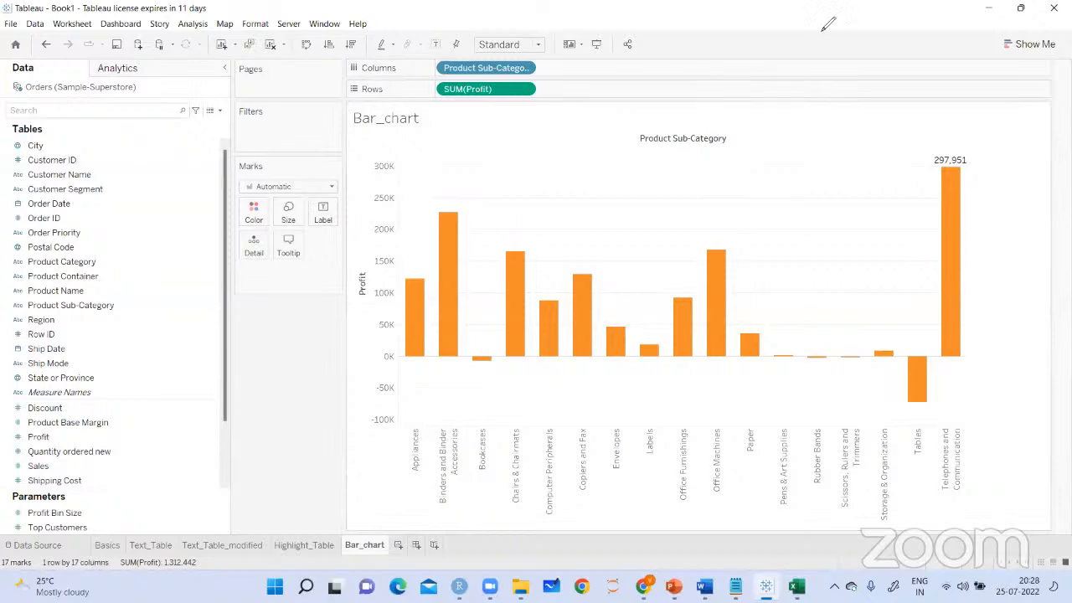
pyautogui.moveTo(661, 199); pyautogui.dragTo(675, 194)
pyautogui.moveTo(879, 183)
pyautogui.mouseDown()
pyautogui.moveTo(905, 169)
pyautogui.moveTo(879, 173)
pyautogui.moveTo(834, 124)
pyautogui.mouseUp()
pyautogui.moveTo(834, 124)
pyautogui.mouseDown()
pyautogui.moveTo(811, 140)
pyautogui.moveTo(856, 147)
pyautogui.moveTo(893, 119)
pyautogui.moveTo(915, 134)
pyautogui.moveTo(974, 118)
pyautogui.moveTo(997, 176)
pyautogui.moveTo(1012, 141)
pyautogui.moveTo(1044, 121)
pyautogui.moveTo(1049, 145)
pyautogui.mouseUp()
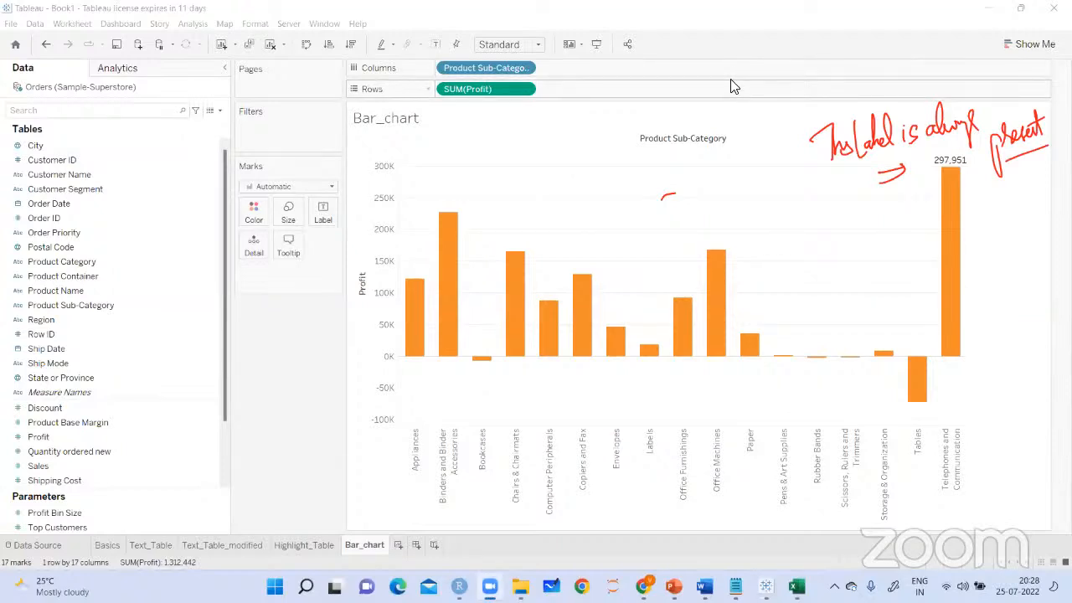
# Set the Telephones and Communication bar's mark label to Never Show and turn on mark labels for the chart
pyautogui.rightClick(952, 157)
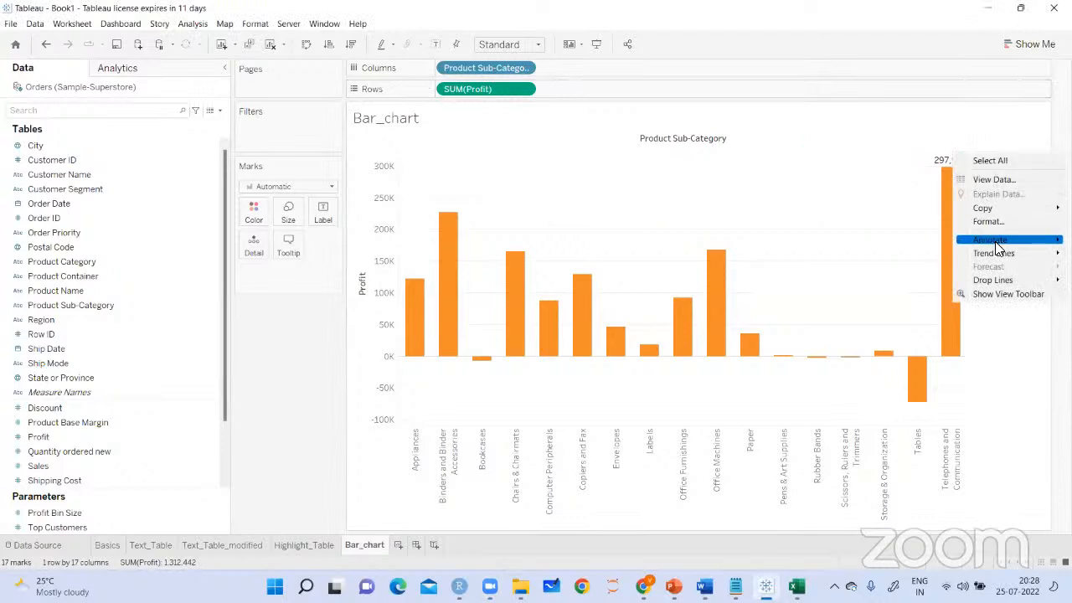
pyautogui.click(950, 162)
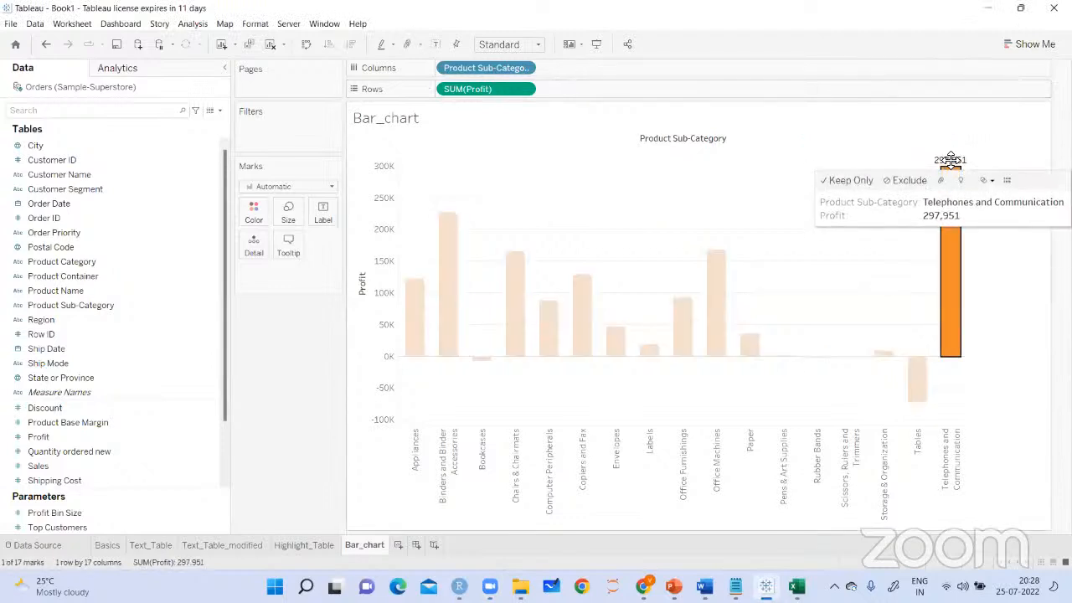
pyautogui.rightClick(953, 162)
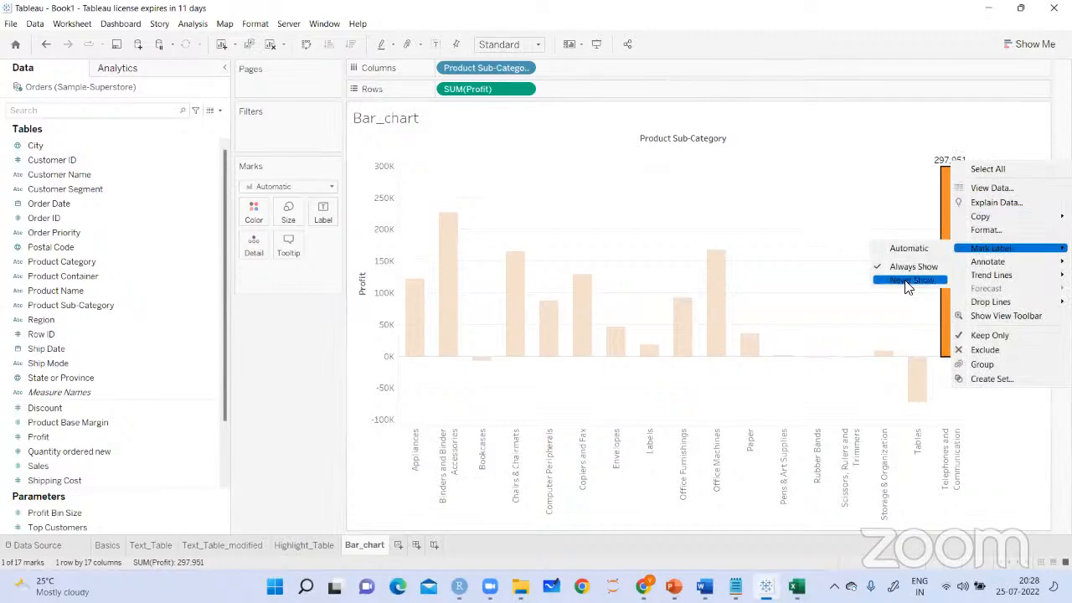
pyautogui.click(909, 282)
pyautogui.click(931, 151)
pyautogui.click(439, 46)
# Handwrite the note "Never Show" with arrows and an outline beside the top of the Telephones and Communication bar
pyautogui.moveTo(949, 176)
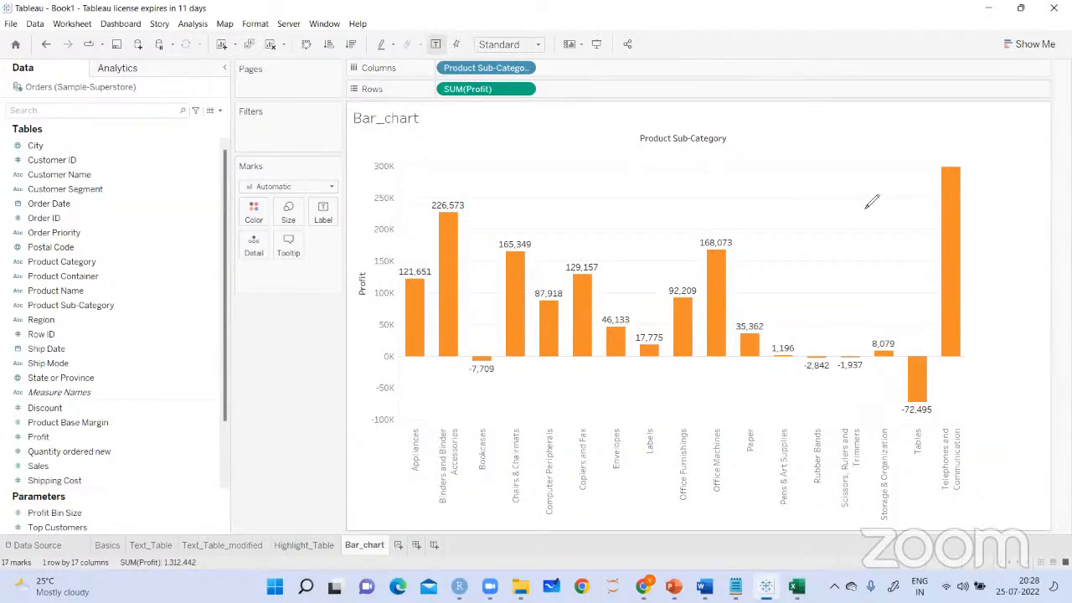
pyautogui.moveTo(899, 176)
pyautogui.mouseDown()
pyautogui.moveTo(931, 163)
pyautogui.moveTo(942, 171)
pyautogui.mouseUp()
pyautogui.moveTo(865, 159)
pyautogui.mouseDown()
pyautogui.moveTo(926, 117)
pyautogui.moveTo(929, 138)
pyautogui.moveTo(961, 126)
pyautogui.moveTo(915, 147)
pyautogui.mouseUp()
pyautogui.moveTo(839, 129); pyautogui.dragTo(846, 175)
pyautogui.moveTo(833, 140)
pyautogui.mouseDown()
pyautogui.moveTo(985, 101)
pyautogui.moveTo(867, 175)
pyautogui.mouseUp()
pyautogui.moveTo(1008, 102); pyautogui.dragTo(985, 132)
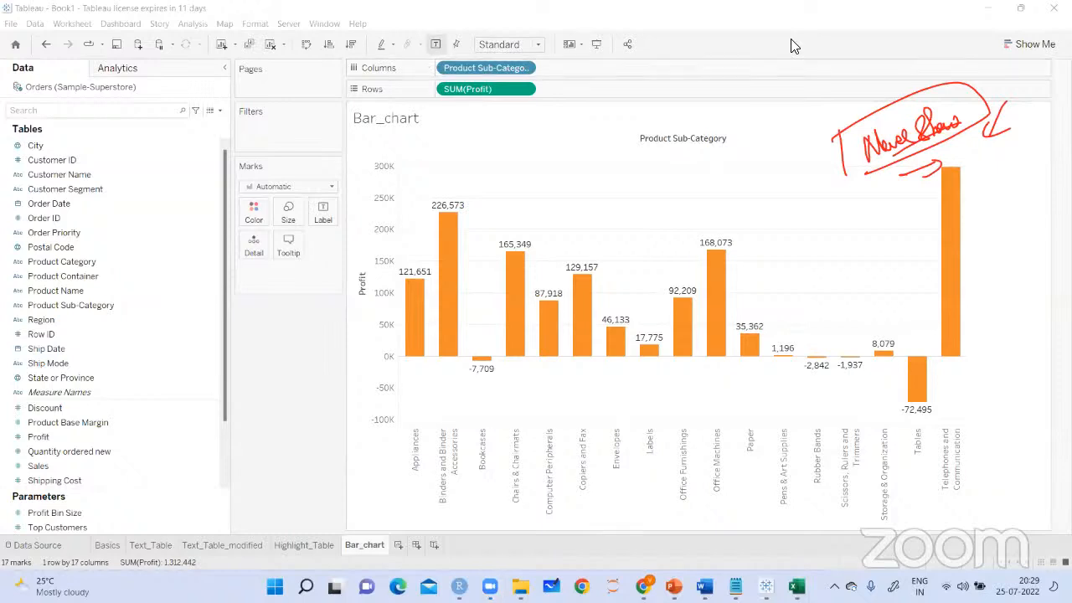
# Swap the chart's rows and columns, and handwrite an outlined, underlined "horizontal bar chart" note with arrows below the bars
pyautogui.click(457, 329)
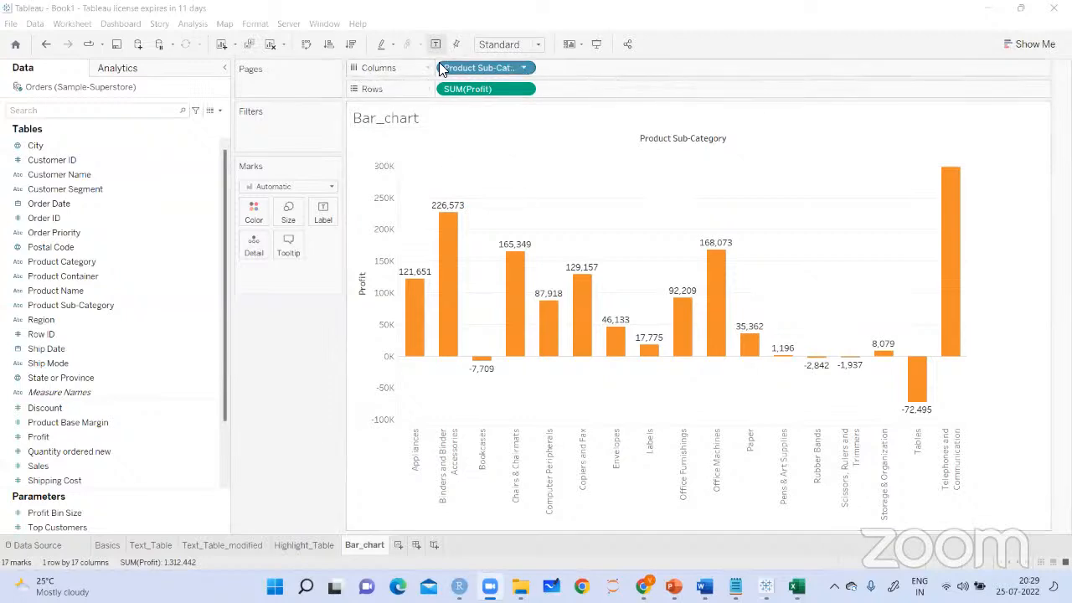
pyautogui.click(309, 45)
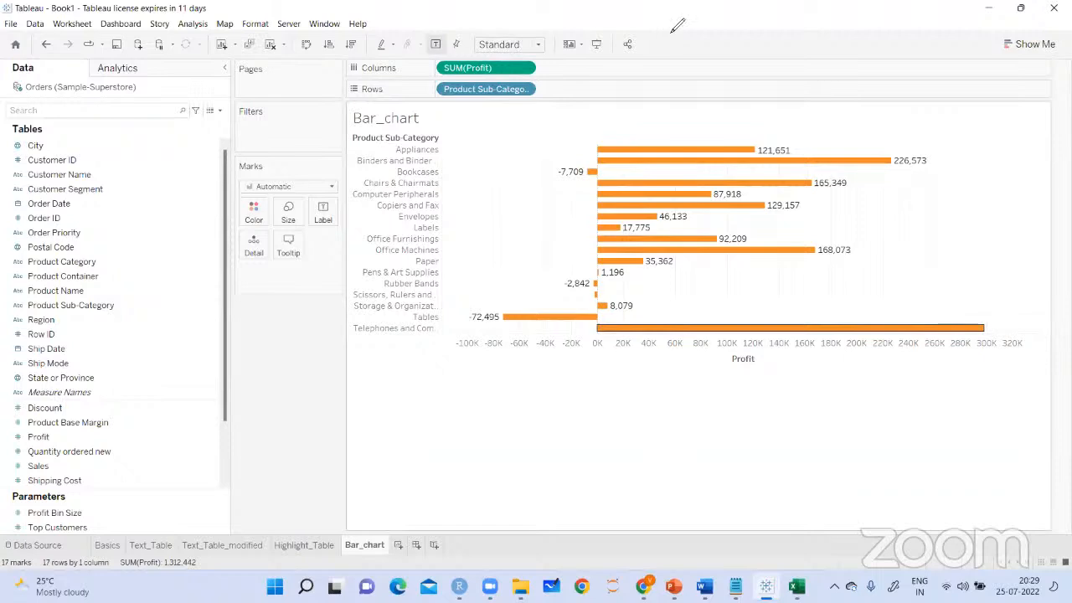
pyautogui.moveTo(402, 399)
pyautogui.mouseDown()
pyautogui.moveTo(442, 382)
pyautogui.moveTo(456, 410)
pyautogui.moveTo(506, 405)
pyautogui.moveTo(515, 370)
pyautogui.moveTo(615, 394)
pyautogui.moveTo(651, 389)
pyautogui.moveTo(656, 350)
pyautogui.moveTo(692, 390)
pyautogui.mouseUp()
pyautogui.moveTo(680, 370); pyautogui.dragTo(706, 360)
pyautogui.moveTo(700, 404)
pyautogui.mouseDown()
pyautogui.moveTo(581, 441)
pyautogui.moveTo(430, 461)
pyautogui.mouseUp()
pyautogui.moveTo(404, 383); pyautogui.dragTo(419, 493)
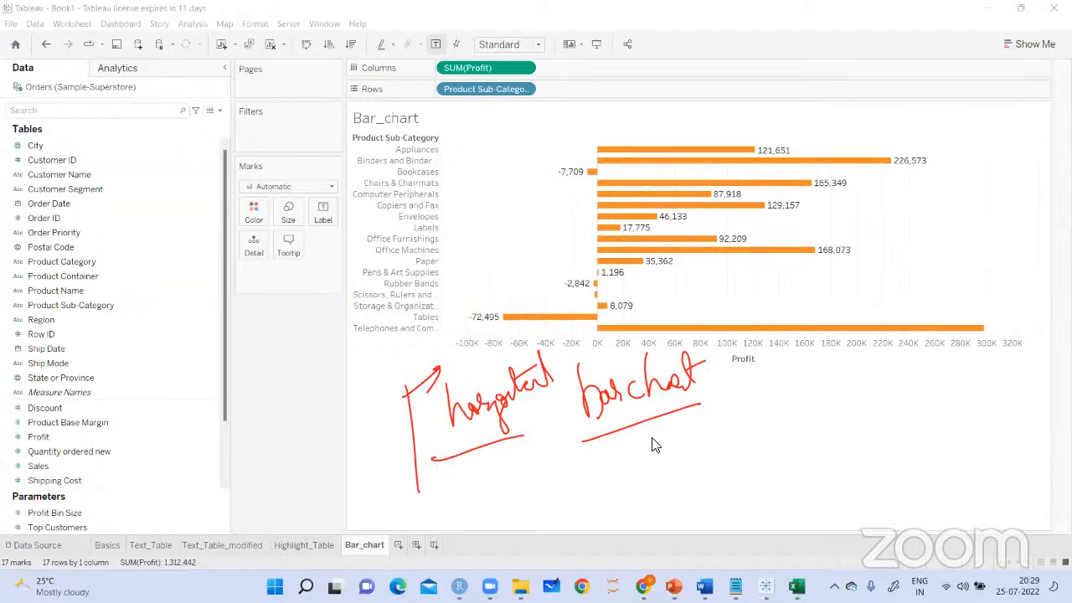
pyautogui.moveTo(429, 378)
pyautogui.mouseDown()
pyautogui.moveTo(664, 329)
pyautogui.moveTo(519, 476)
pyautogui.mouseUp()
pyautogui.moveTo(420, 517); pyautogui.dragTo(539, 428)
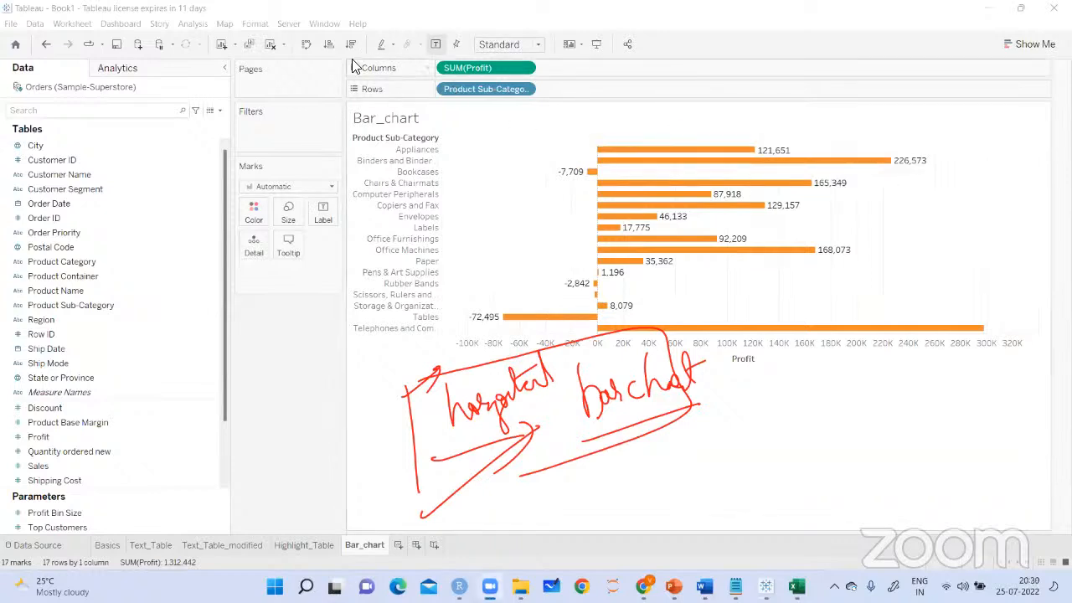
# Swap the rows and columns back to vertical bars, and replace the old handwriting with fresh pen marks above the middle bars
pyautogui.click(305, 46)
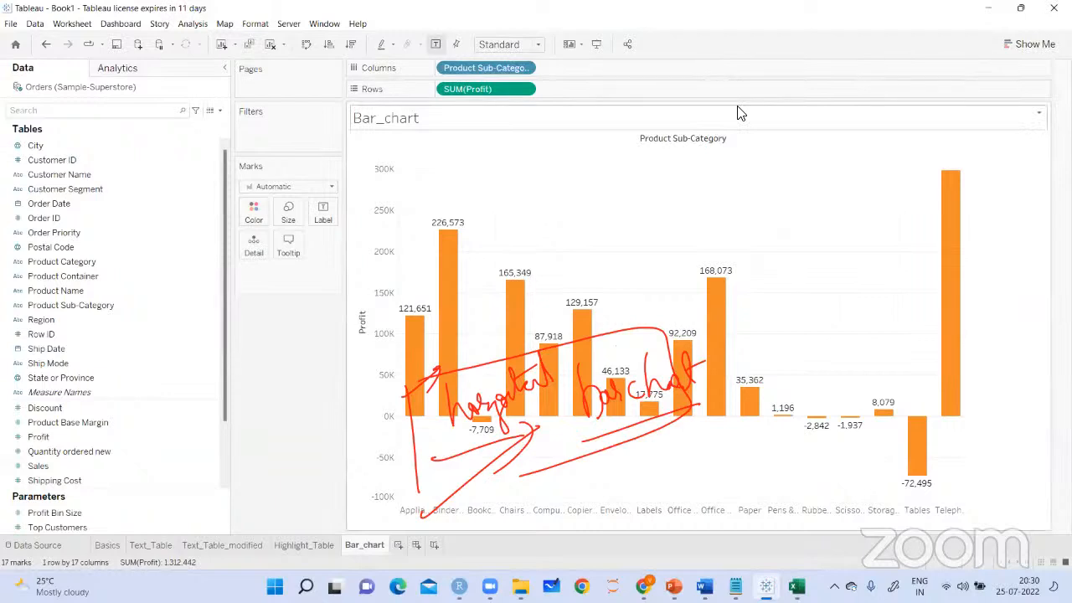
pyautogui.click(419, 289)
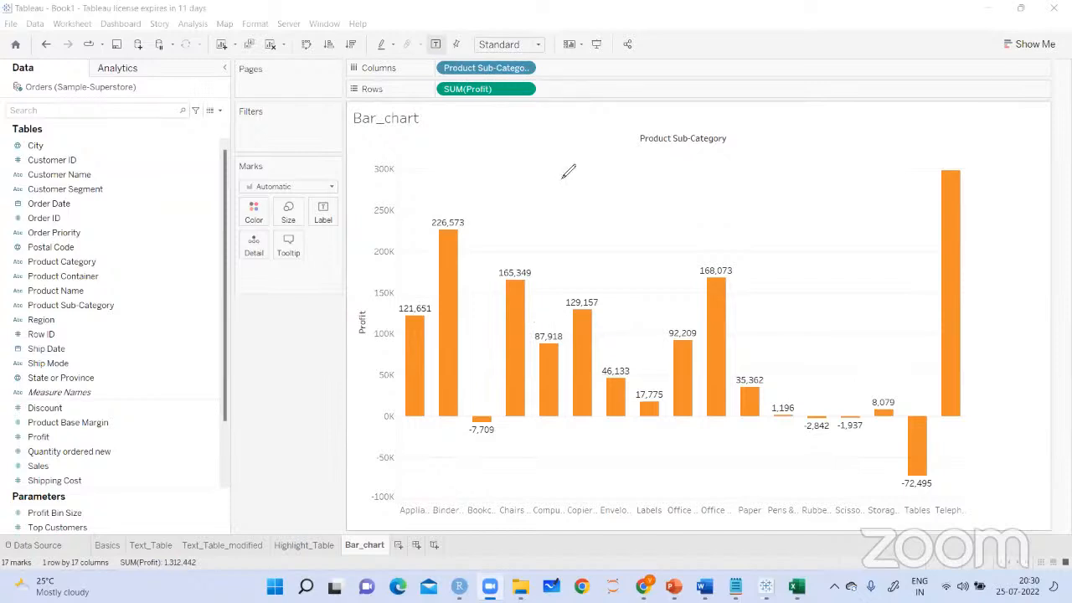
pyautogui.moveTo(638, 166)
pyautogui.mouseDown()
pyautogui.moveTo(630, 194)
pyautogui.moveTo(648, 186)
pyautogui.moveTo(670, 196)
pyautogui.moveTo(685, 168)
pyautogui.mouseUp()
pyautogui.click(654, 200)
pyautogui.moveTo(616, 228); pyautogui.dragTo(723, 194)
pyautogui.moveTo(721, 157)
pyautogui.mouseDown()
pyautogui.moveTo(725, 205)
pyautogui.moveTo(753, 153)
pyautogui.mouseUp()
pyautogui.moveTo(778, 163)
pyautogui.mouseDown()
pyautogui.moveTo(687, 117)
pyautogui.moveTo(796, 149)
pyautogui.mouseUp()
pyautogui.moveTo(633, 159); pyautogui.dragTo(621, 171)
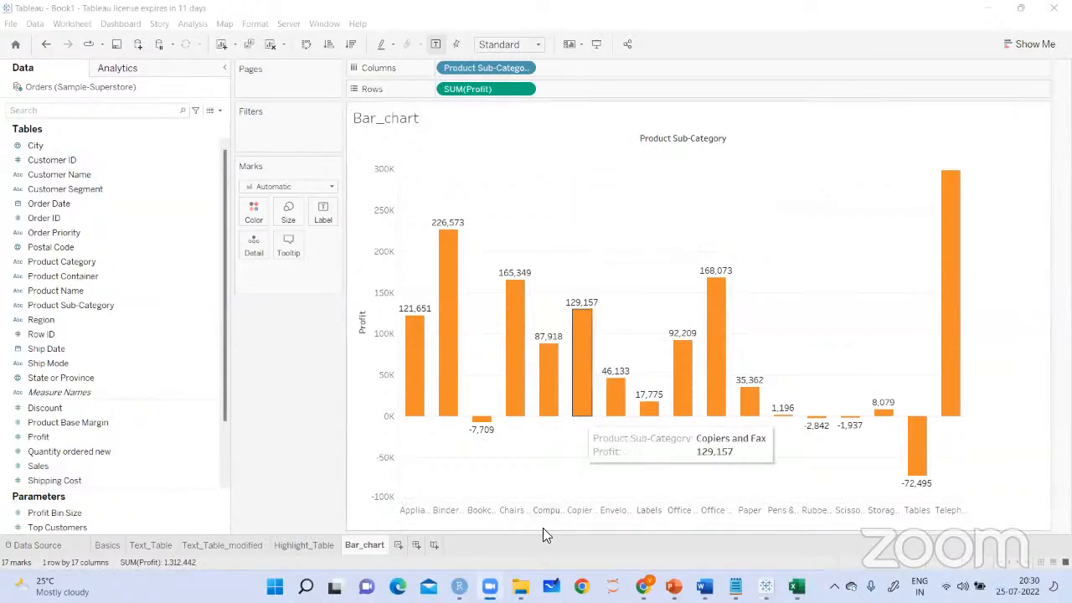
# Rotate the Product Sub-Category labels along the chart's horizontal axis
pyautogui.rightClick(568, 510)
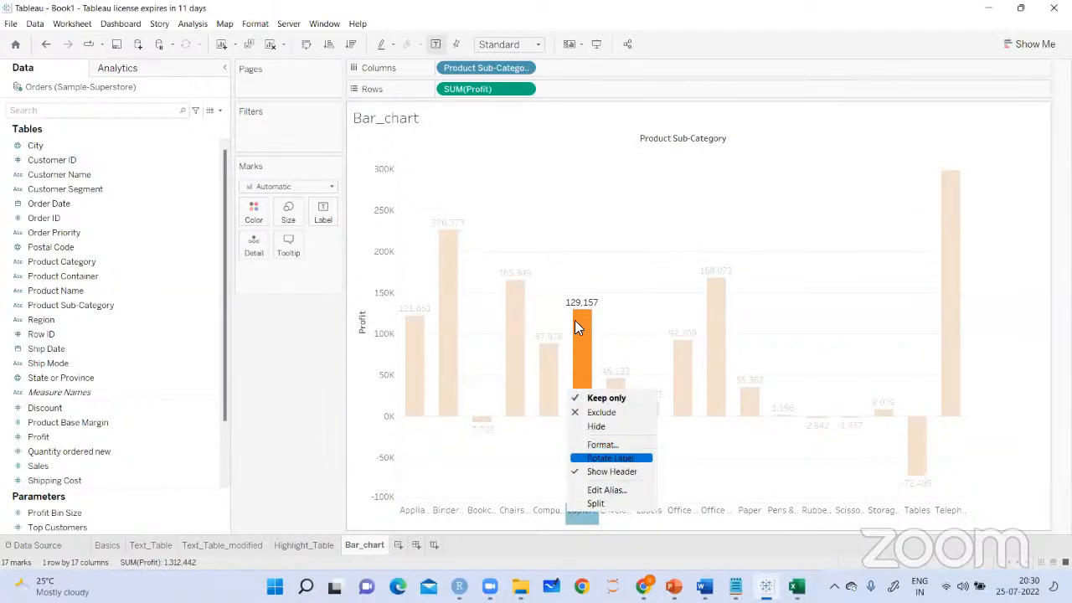
pyautogui.click(595, 459)
pyautogui.click(987, 300)
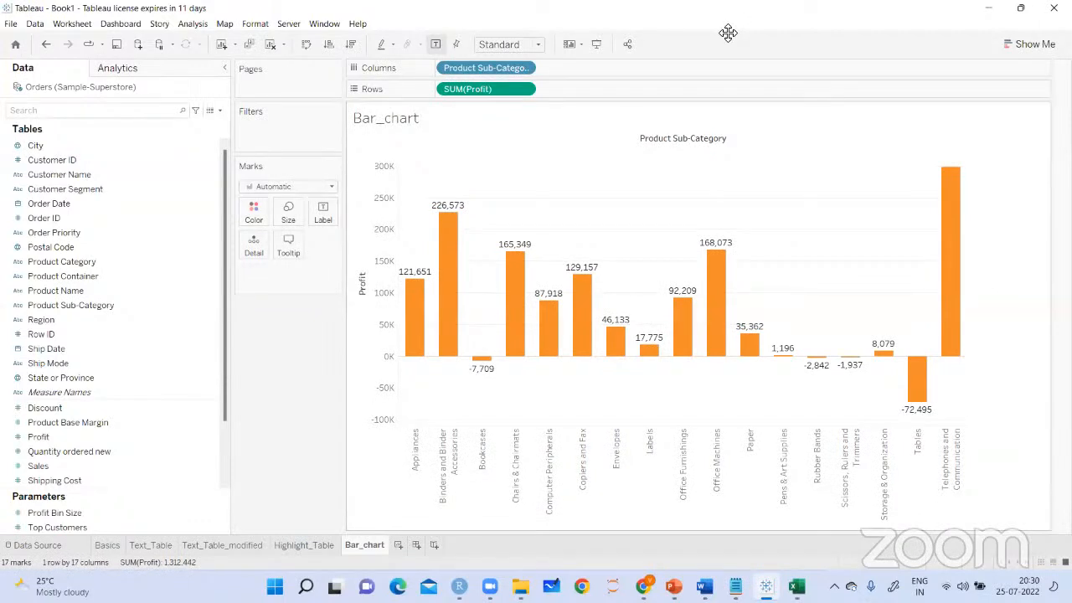
# Add a new blank worksheet to the workbook after Bar_chart
pyautogui.moveTo(728, 33); pyautogui.dragTo(666, 96)
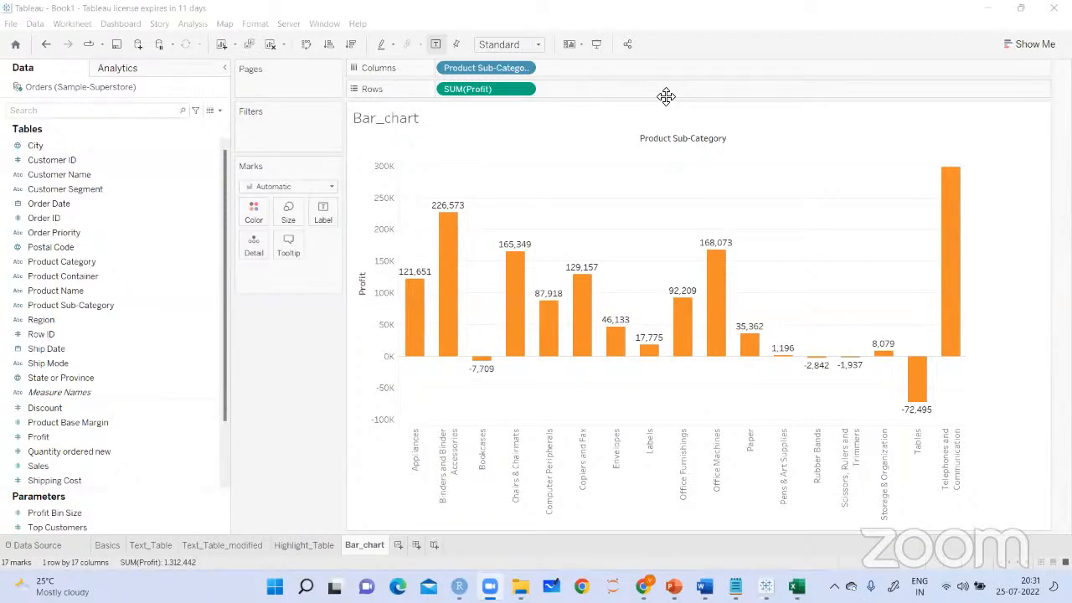
pyautogui.moveTo(704, 256)
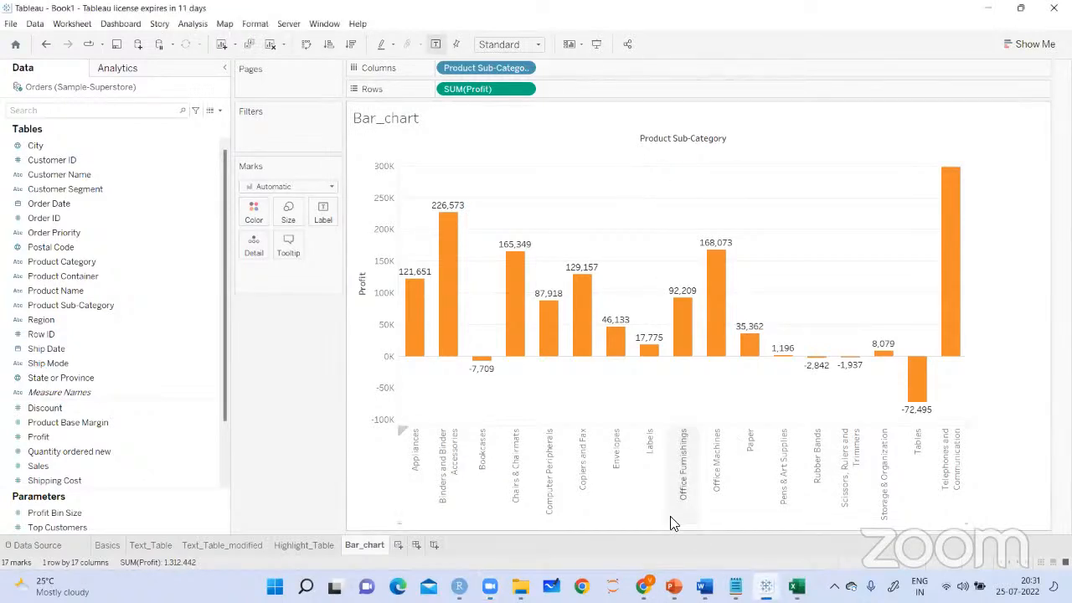
pyautogui.click(399, 544)
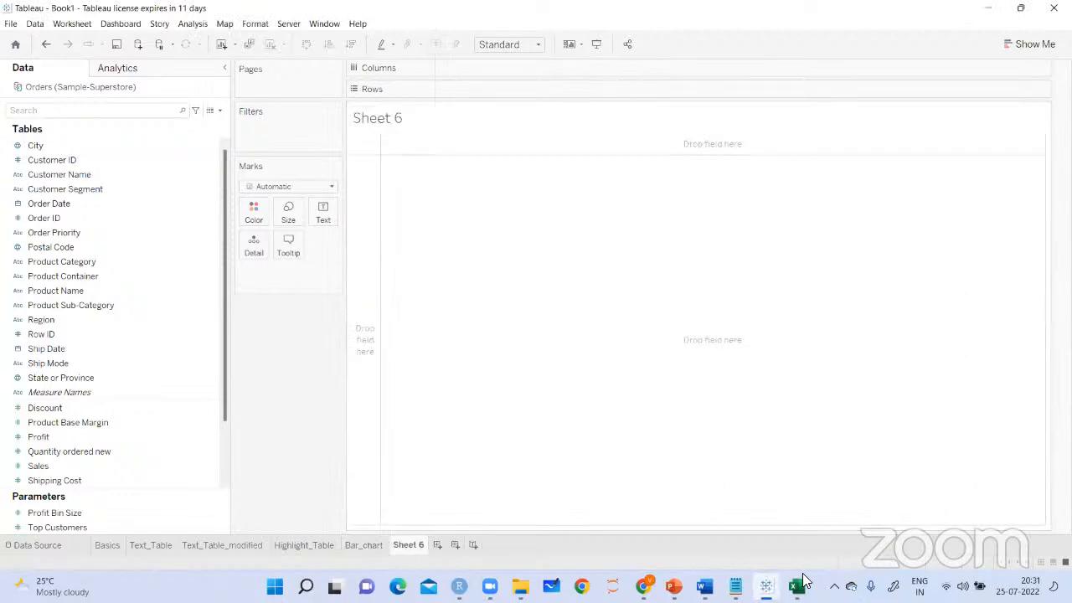
# Switch to the Notepad notes and highlight the bar chart line on categorical comparison and quick comparative analysis
pyautogui.hotkey('alt', 'Tab')
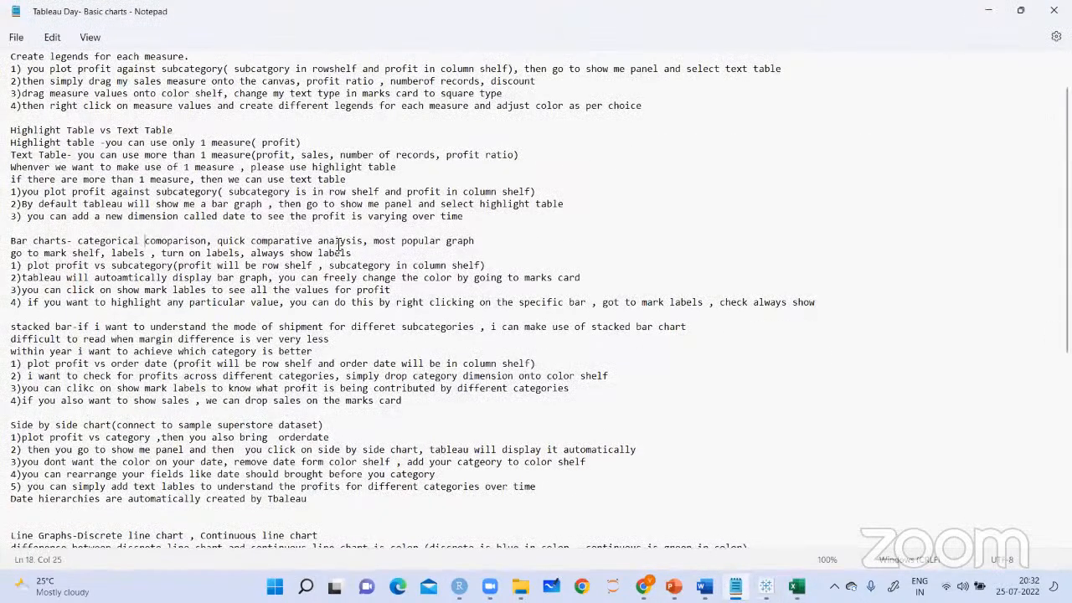
pyautogui.moveTo(144, 242); pyautogui.dragTo(352, 243)
pyautogui.click(366, 244)
# Return to the Bar_chart sheet in Tableau and set the Telephones and Communication bar's mark label to Automatic
pyautogui.click(766, 586)
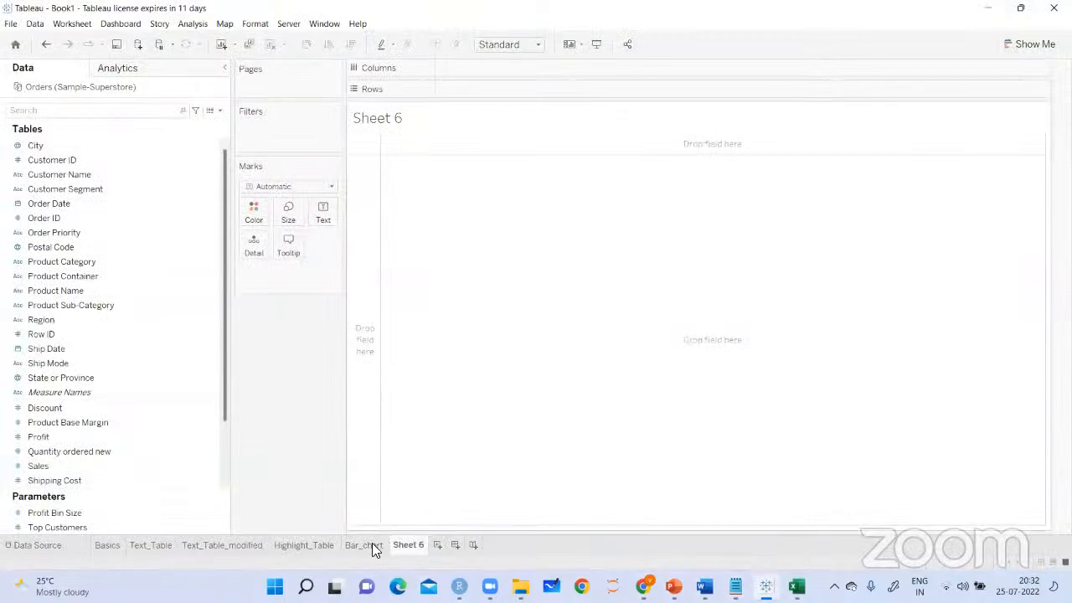
pyautogui.click(365, 545)
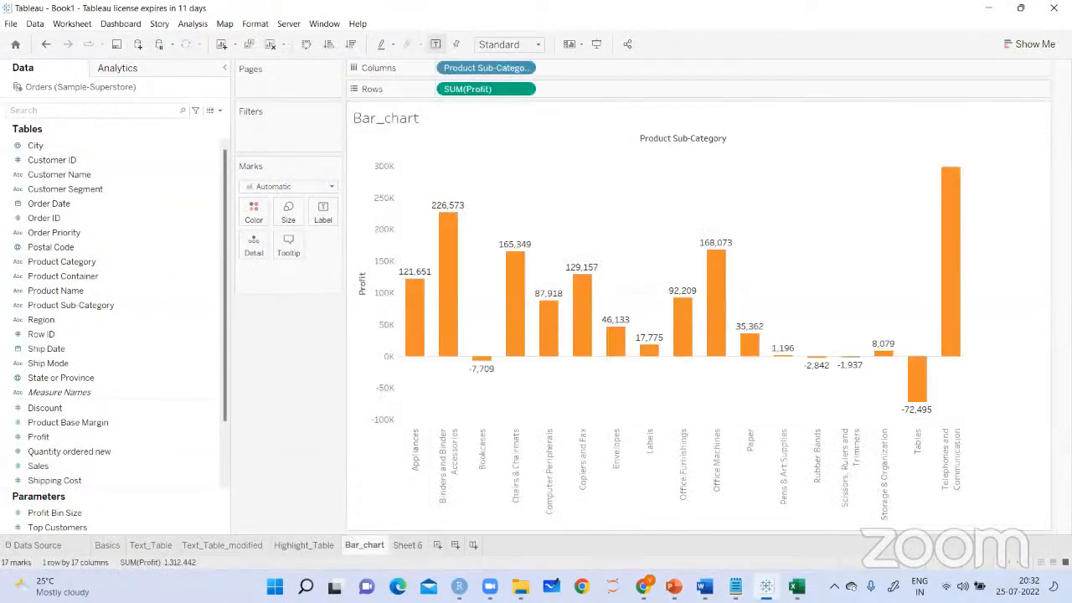
pyautogui.rightClick(954, 158)
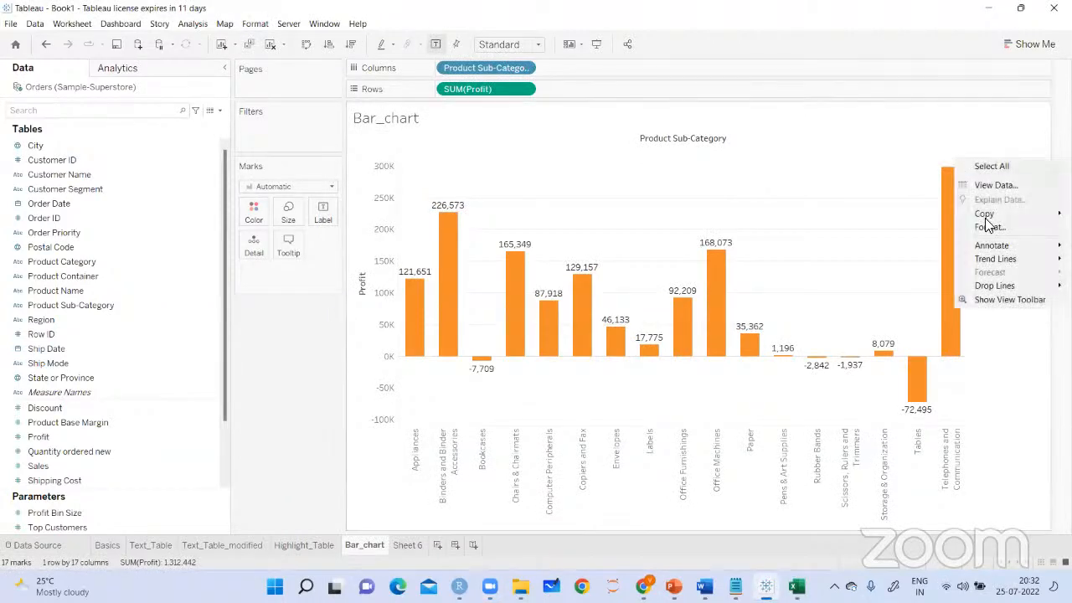
pyautogui.click(950, 173)
pyautogui.rightClick(948, 170)
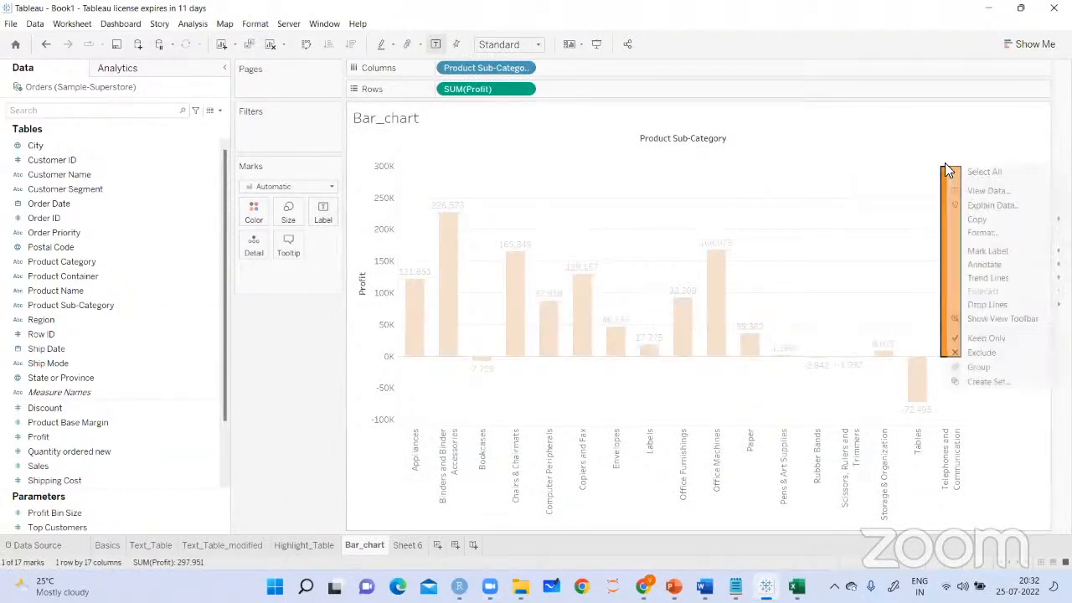
pyautogui.moveTo(974, 251)
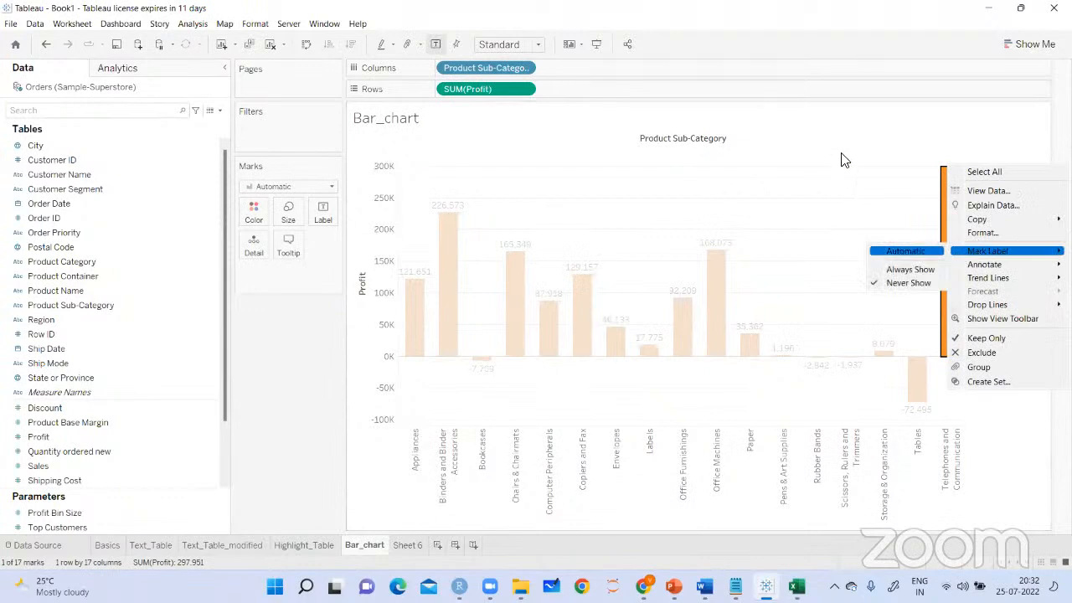
pyautogui.click(843, 172)
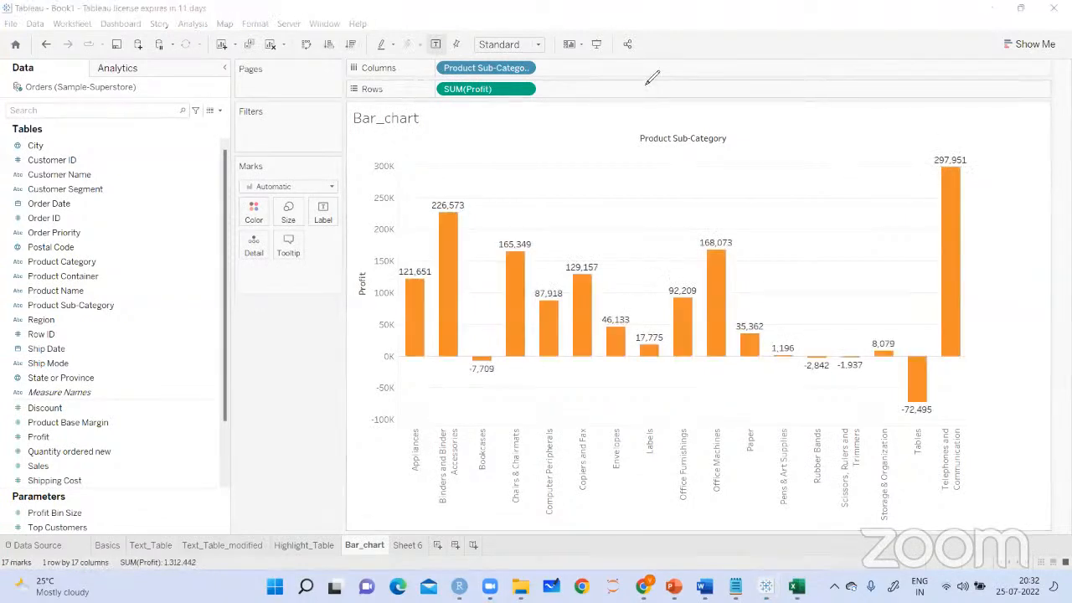
# Tick the Telephones and Communication bar, circle the Tables value, handwrite an outlined note about losses, and clear the markings
pyautogui.moveTo(917, 149); pyautogui.dragTo(947, 133)
pyautogui.moveTo(946, 397); pyautogui.dragTo(848, 400)
pyautogui.moveTo(653, 382)
pyautogui.mouseDown()
pyautogui.moveTo(679, 409)
pyautogui.moveTo(692, 378)
pyautogui.moveTo(709, 407)
pyautogui.moveTo(766, 404)
pyautogui.moveTo(782, 384)
pyautogui.mouseUp()
pyautogui.moveTo(726, 432); pyautogui.dragTo(780, 413)
pyautogui.moveTo(632, 428); pyautogui.dragTo(689, 411)
pyautogui.moveTo(609, 387); pyautogui.dragTo(605, 456)
pyautogui.moveTo(590, 390); pyautogui.dragTo(792, 335)
pyautogui.moveTo(791, 335)
pyautogui.mouseDown()
pyautogui.moveTo(799, 409)
pyautogui.moveTo(692, 439)
pyautogui.mouseUp()
pyautogui.moveTo(824, 270); pyautogui.dragTo(802, 310)
pyautogui.moveTo(799, 291); pyautogui.dragTo(816, 303)
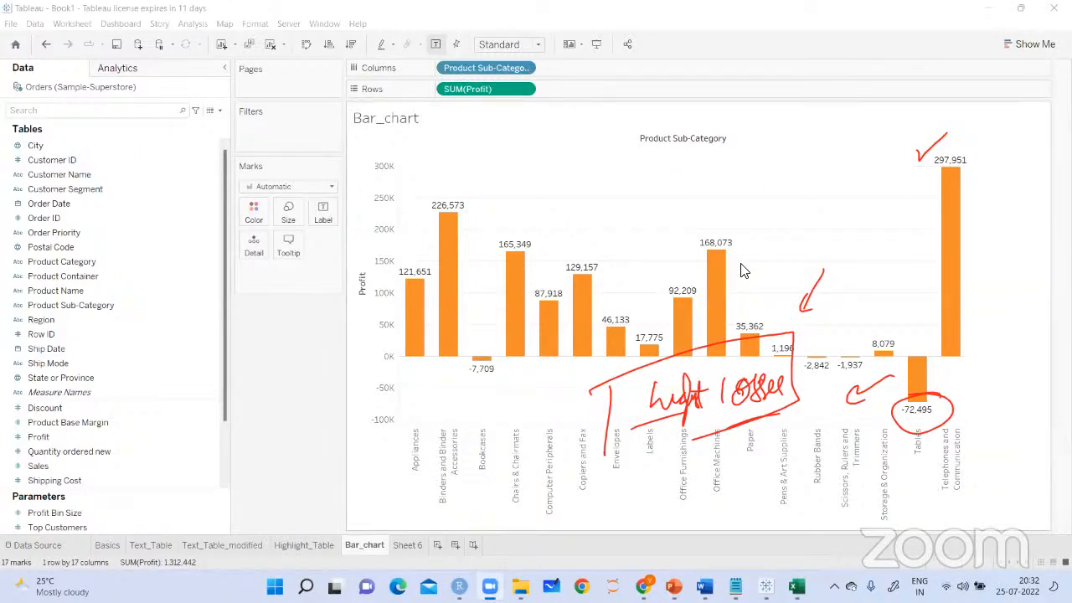
pyautogui.click(568, 70)
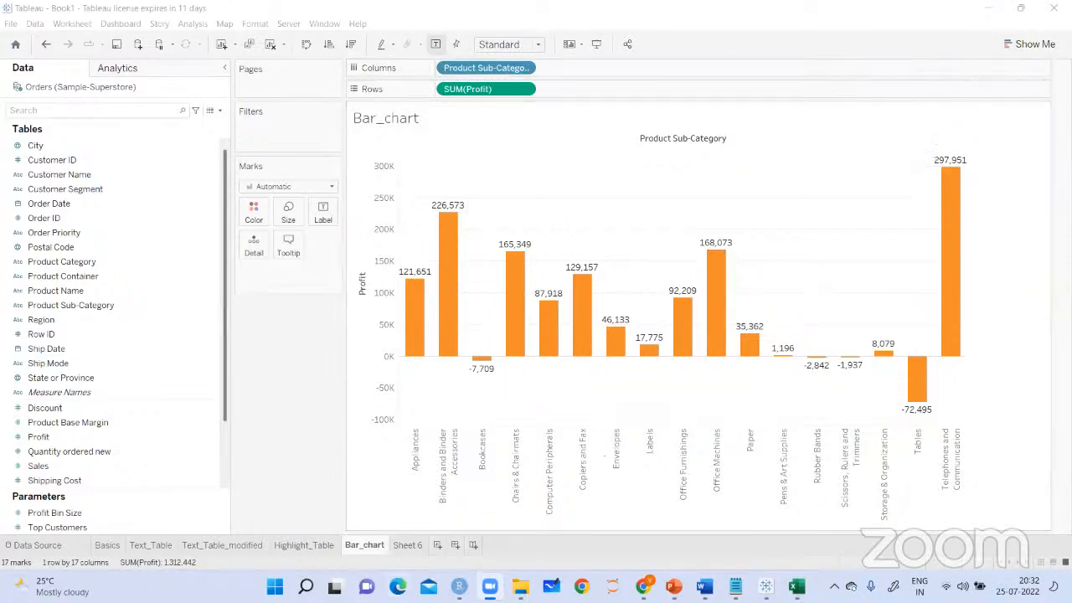
# Review the stacked bar section of the Notepad notes, highlighting the step that plots profit against order date
pyautogui.click(736, 587)
pyautogui.click(512, 388)
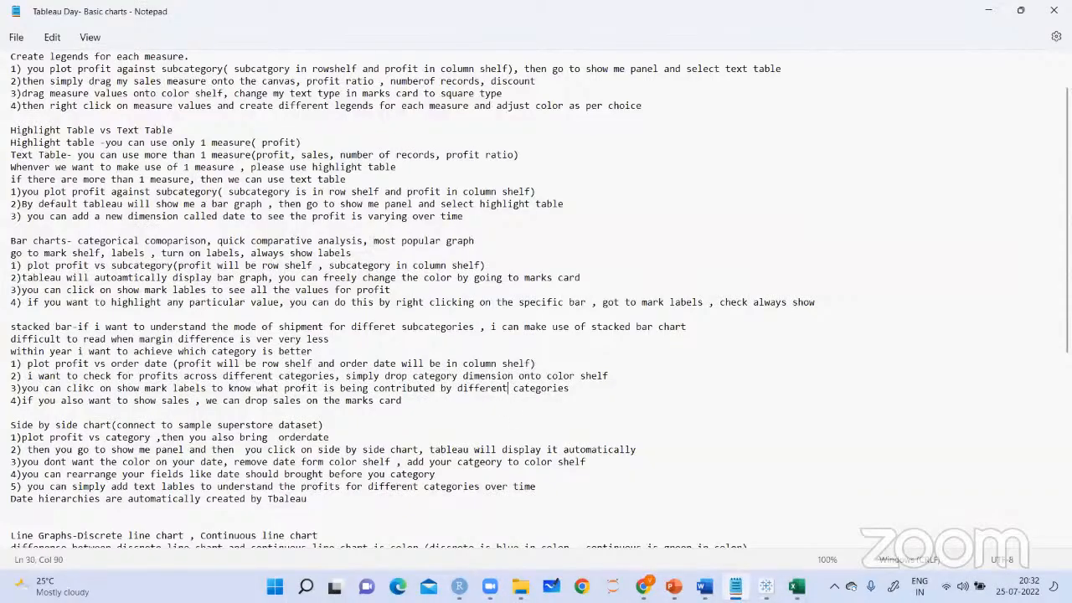
pyautogui.tripleClick(15, 327)
pyautogui.click(144, 356)
pyautogui.doubleClick(58, 363)
pyautogui.moveTo(111, 364); pyautogui.dragTo(175, 363)
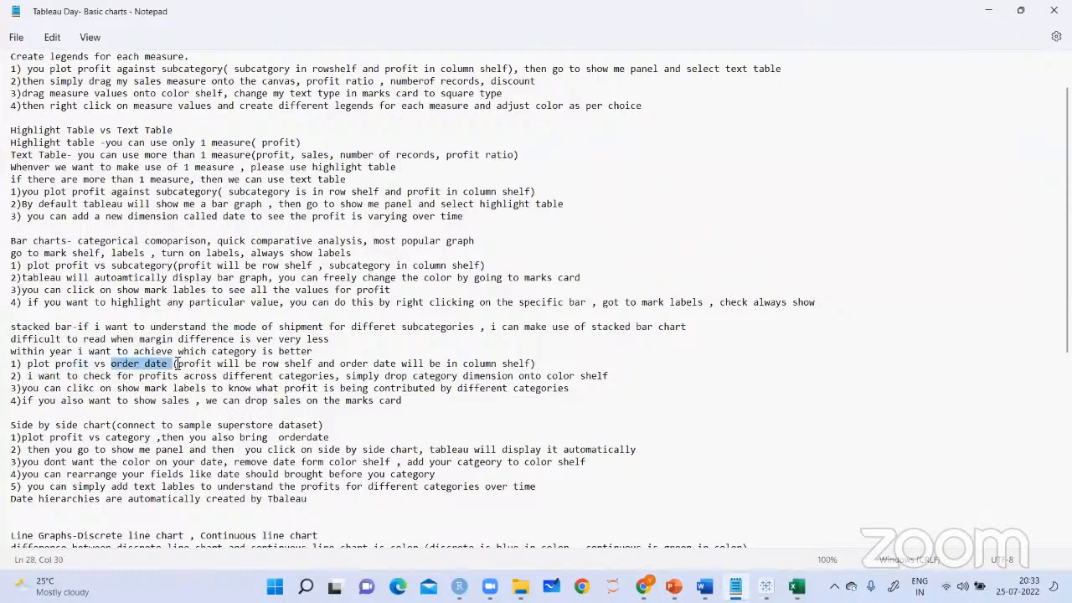
pyautogui.click(258, 388)
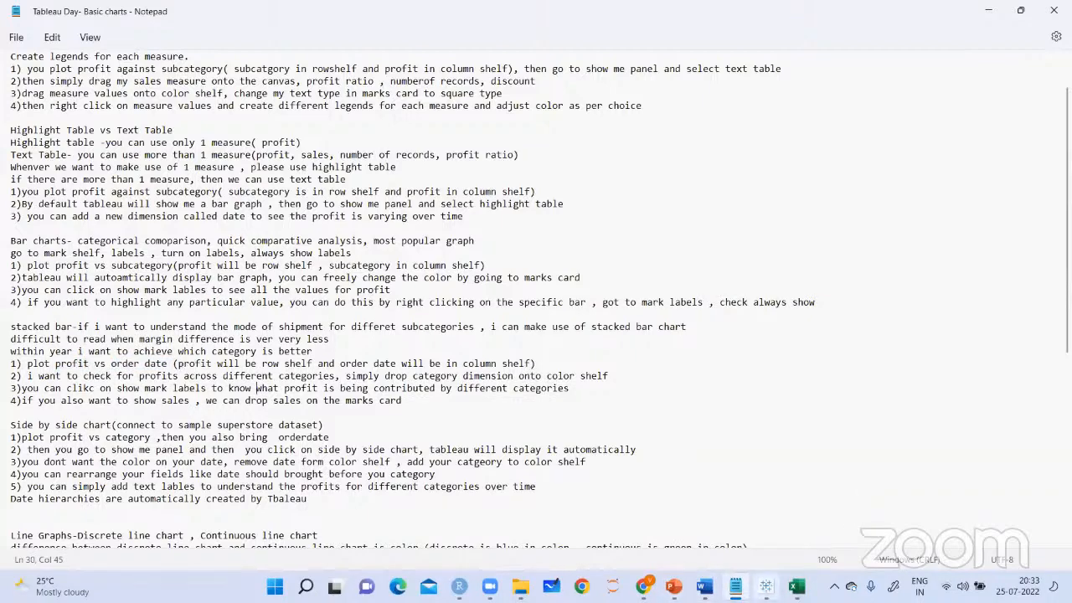
# On Sheet 6 in Tableau, plot Profit on rows against the year of Order Date on columns, using the Bar mark type
pyautogui.click(767, 586)
pyautogui.click(407, 545)
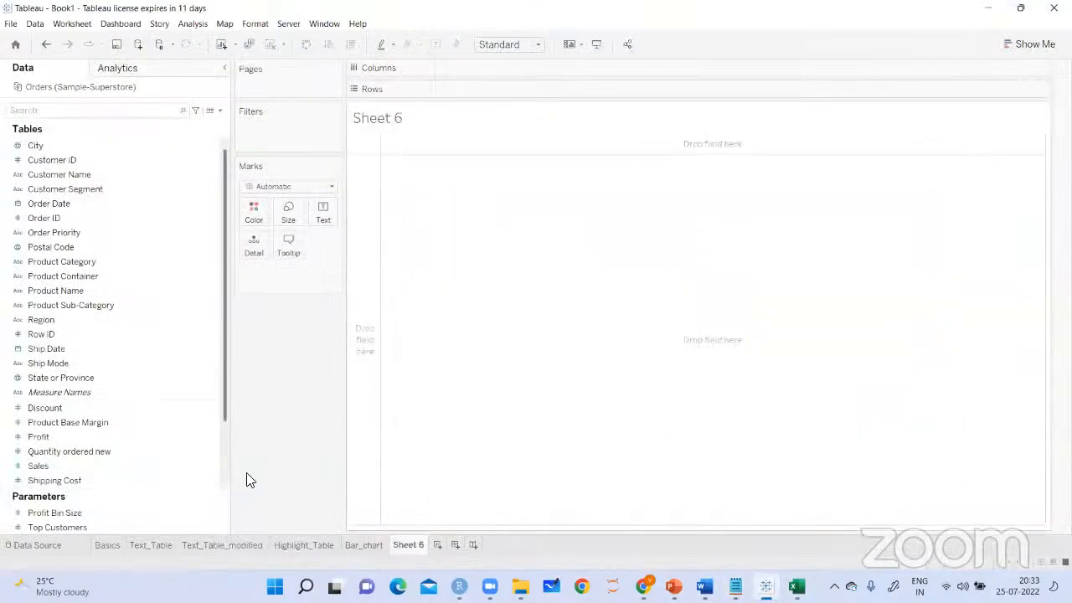
pyautogui.moveTo(76, 437)
pyautogui.mouseDown()
pyautogui.moveTo(337, 342)
pyautogui.moveTo(480, 93)
pyautogui.mouseUp()
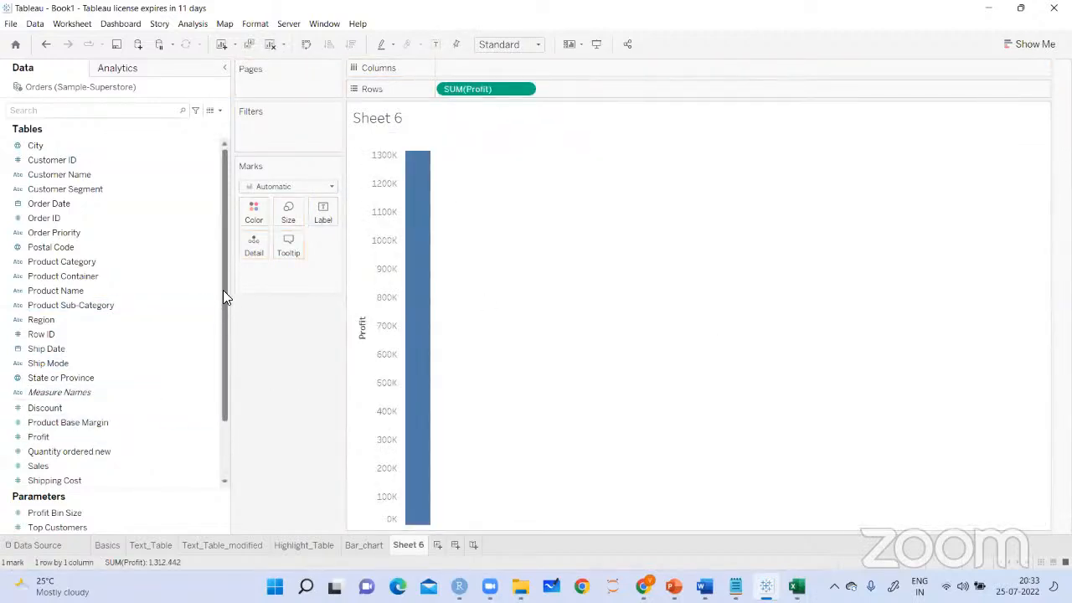
pyautogui.moveTo(94, 205); pyautogui.dragTo(474, 70)
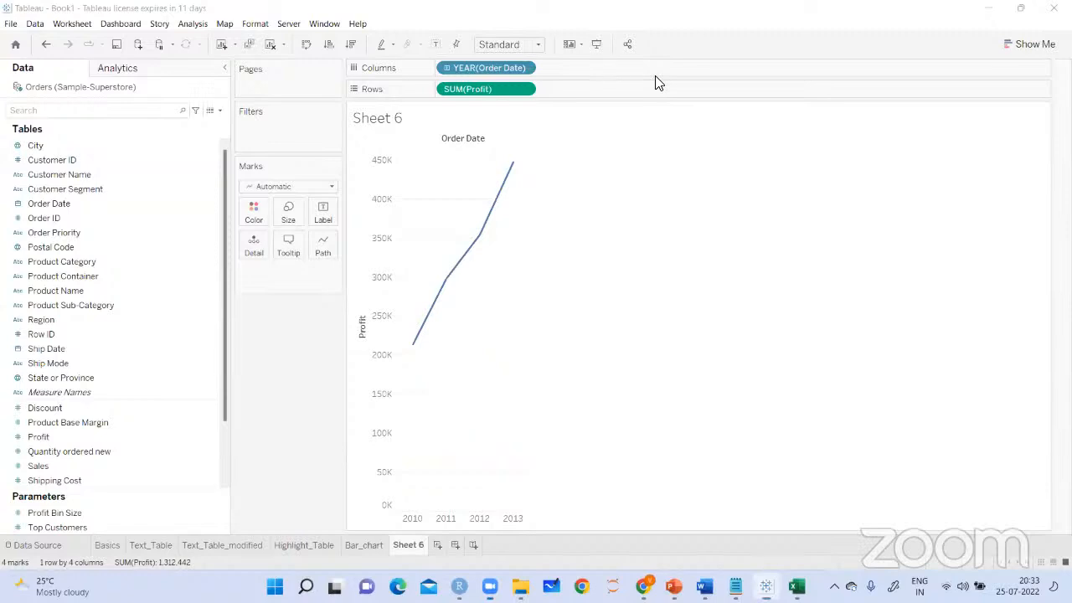
pyautogui.click(332, 187)
pyautogui.click(273, 215)
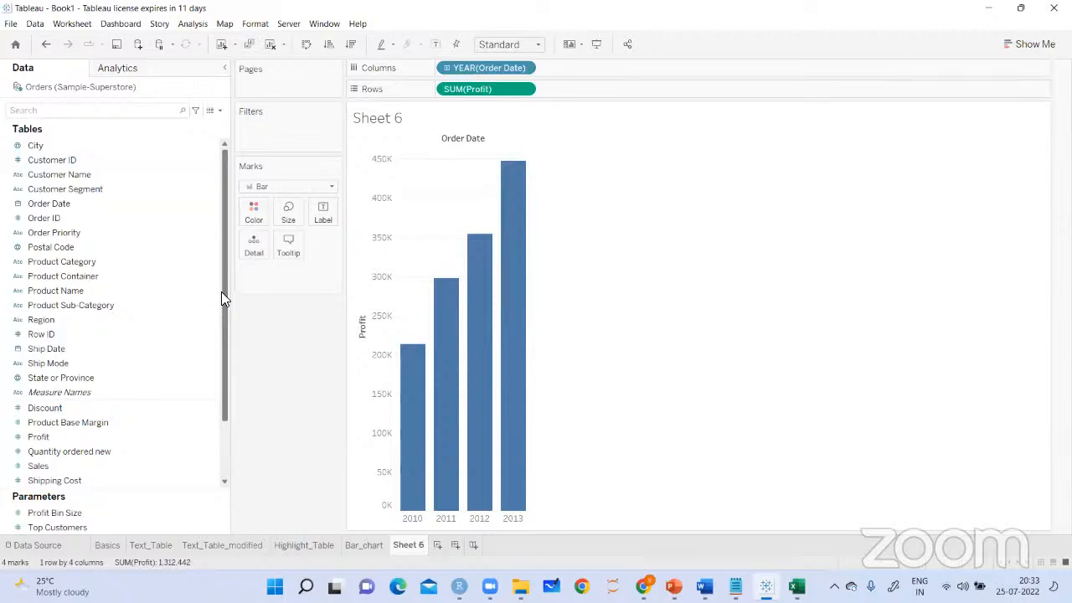
# Color the yearly Profit bars by Product Category and fit the chart to Entire View
pyautogui.moveTo(60, 262); pyautogui.dragTo(254, 214)
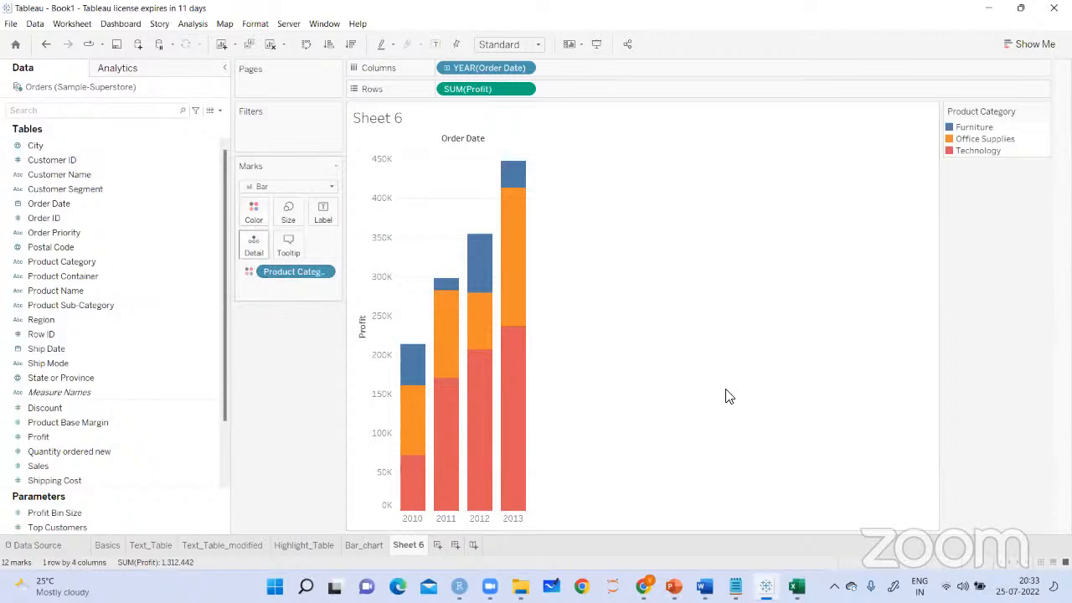
pyautogui.click(536, 45)
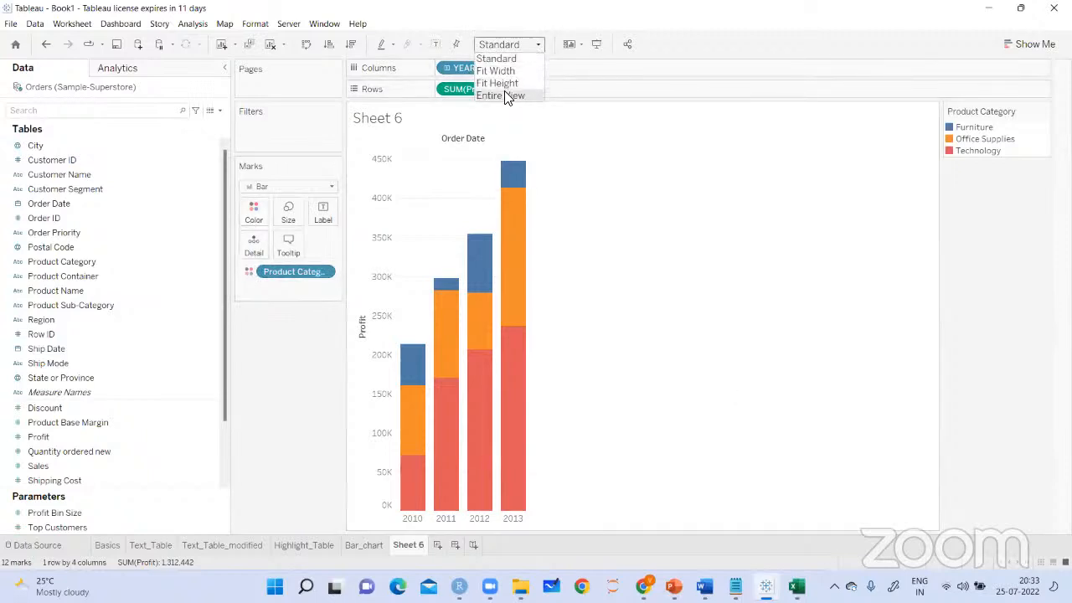
pyautogui.click(505, 96)
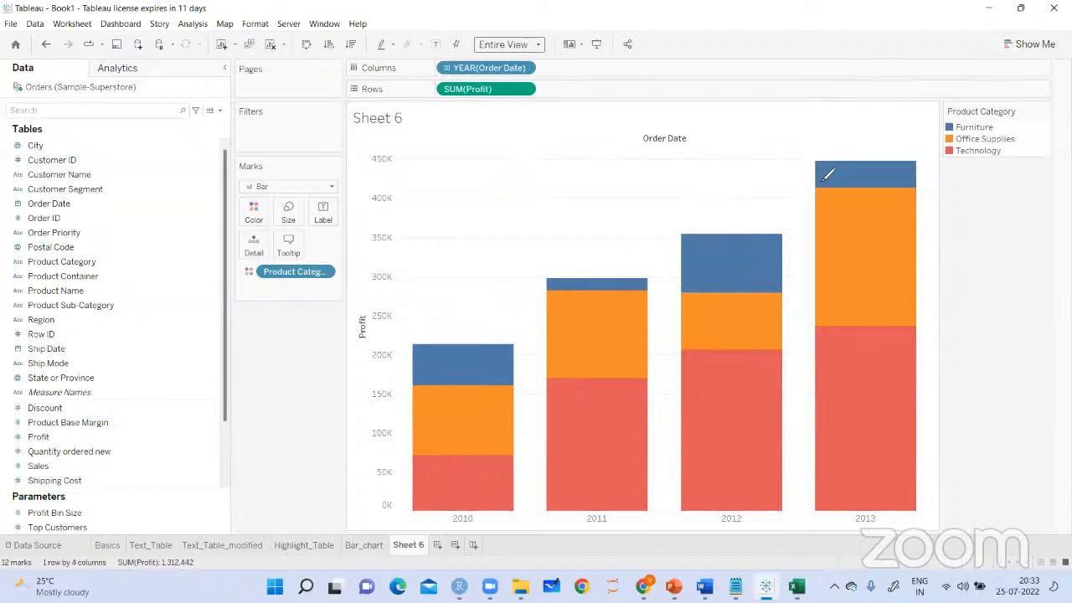
# Handwrite an underlined "profit for Categories" note above the bars and tick the Furniture, Office Supplies and Technology legend entries
pyautogui.moveTo(426, 201)
pyautogui.mouseDown()
pyautogui.moveTo(435, 179)
pyautogui.moveTo(496, 141)
pyautogui.moveTo(494, 168)
pyautogui.moveTo(535, 136)
pyautogui.moveTo(551, 159)
pyautogui.moveTo(560, 149)
pyautogui.moveTo(563, 172)
pyautogui.moveTo(554, 155)
pyautogui.moveTo(591, 138)
pyautogui.mouseUp()
pyautogui.moveTo(431, 224); pyautogui.dragTo(563, 167)
pyautogui.moveTo(911, 125)
pyautogui.mouseDown()
pyautogui.moveTo(935, 116)
pyautogui.moveTo(916, 154)
pyautogui.moveTo(929, 141)
pyautogui.mouseUp()
pyautogui.moveTo(918, 180); pyautogui.dragTo(940, 168)
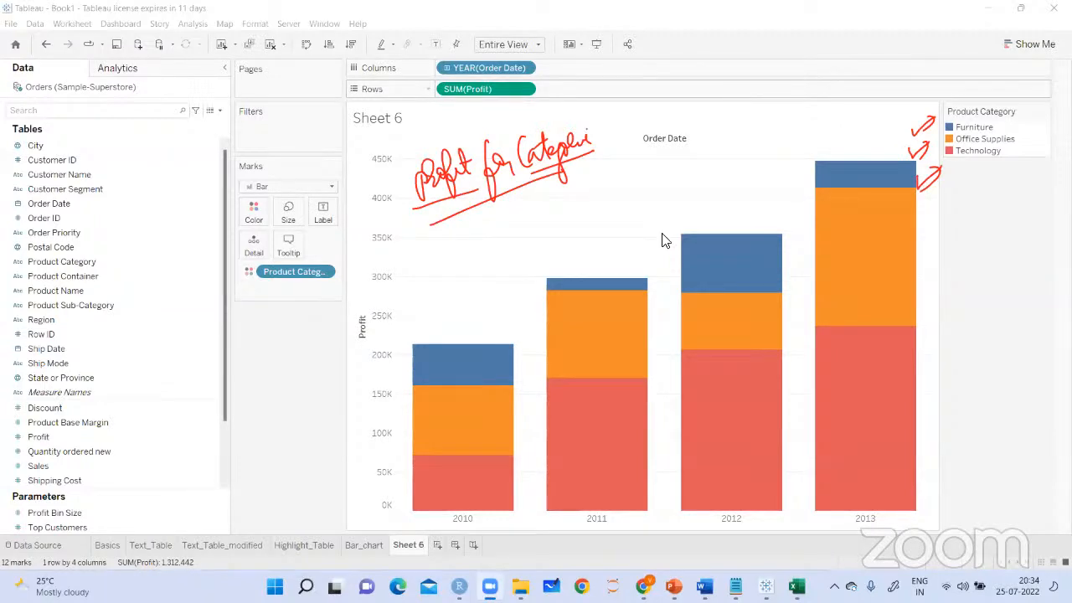
# Turn on mark labels for the stacked bars and draw freehand trend lines across the Technology, Office Supplies and Furniture segments
pyautogui.click(435, 43)
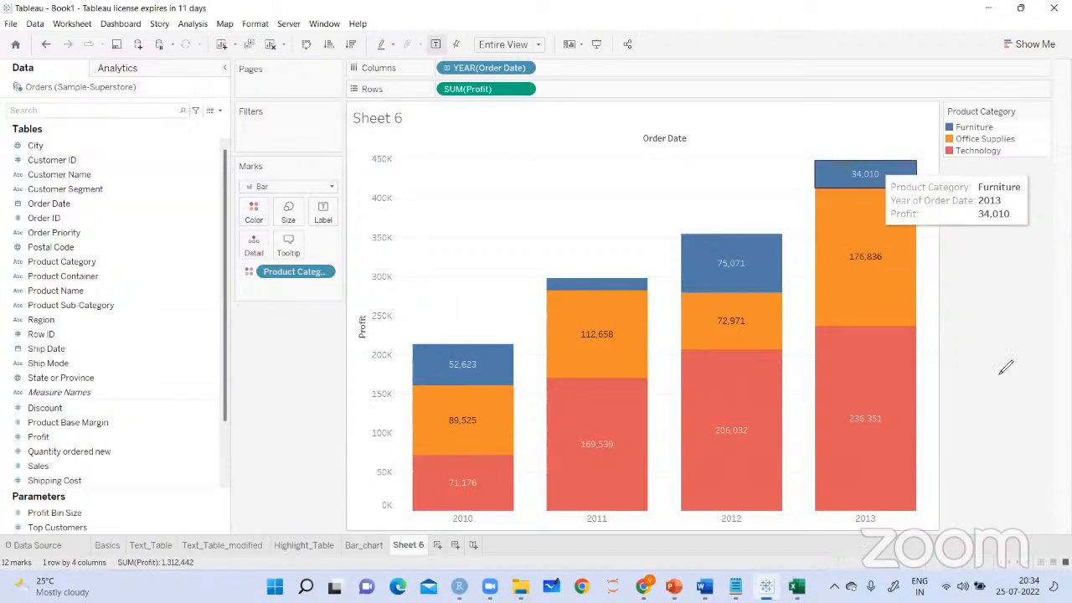
pyautogui.moveTo(462, 507)
pyautogui.mouseDown()
pyautogui.moveTo(695, 415)
pyautogui.moveTo(869, 363)
pyautogui.mouseUp()
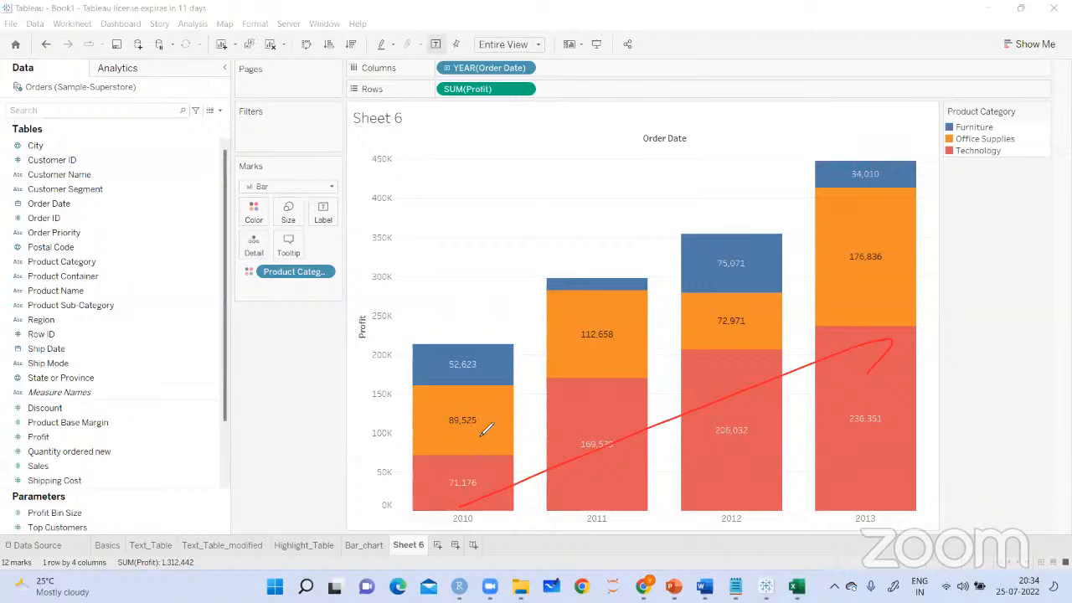
pyautogui.moveTo(481, 433)
pyautogui.mouseDown()
pyautogui.moveTo(559, 326)
pyautogui.moveTo(718, 300)
pyautogui.moveTo(836, 239)
pyautogui.mouseUp()
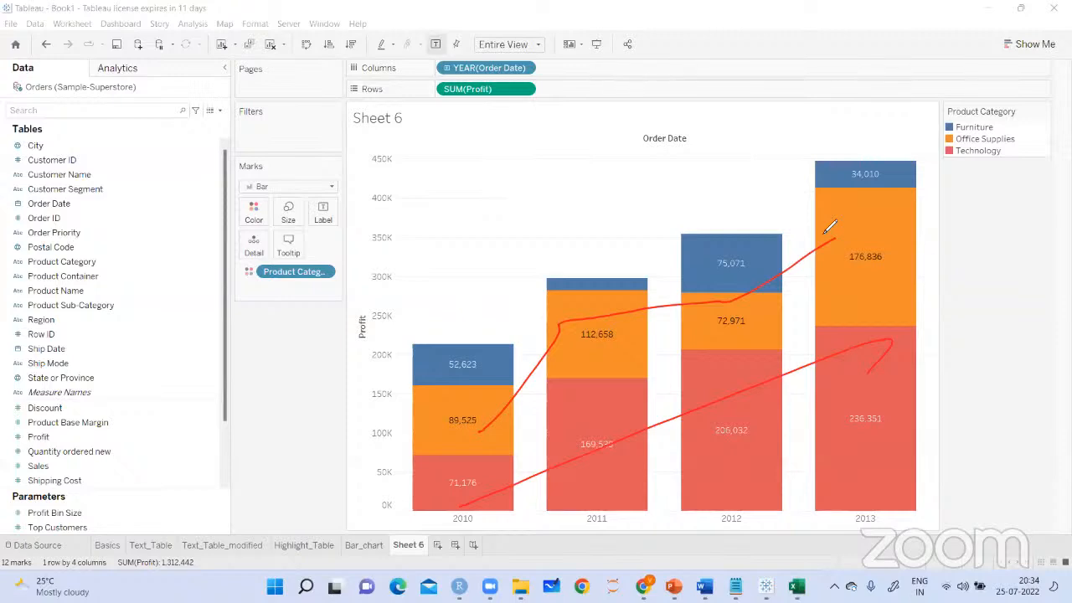
pyautogui.moveTo(487, 369)
pyautogui.mouseDown()
pyautogui.moveTo(556, 289)
pyautogui.moveTo(688, 258)
pyautogui.moveTo(816, 183)
pyautogui.mouseUp()
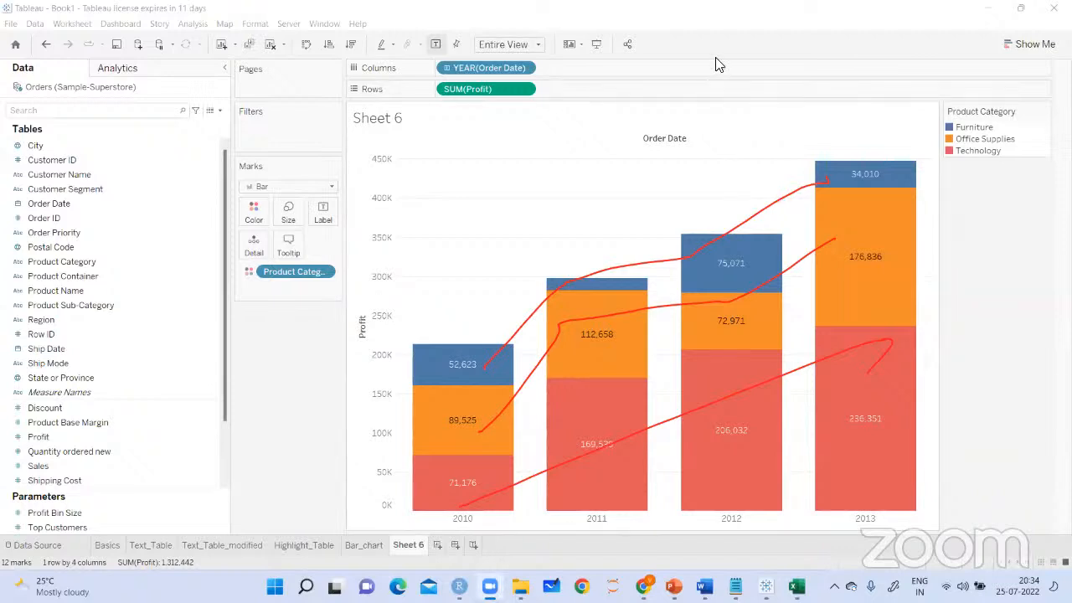
# View Sheet 6 in presentation mode, handwrite a circled "Value was not visible" note above the 2011 bar, and exit presentation mode
pyautogui.click(591, 48)
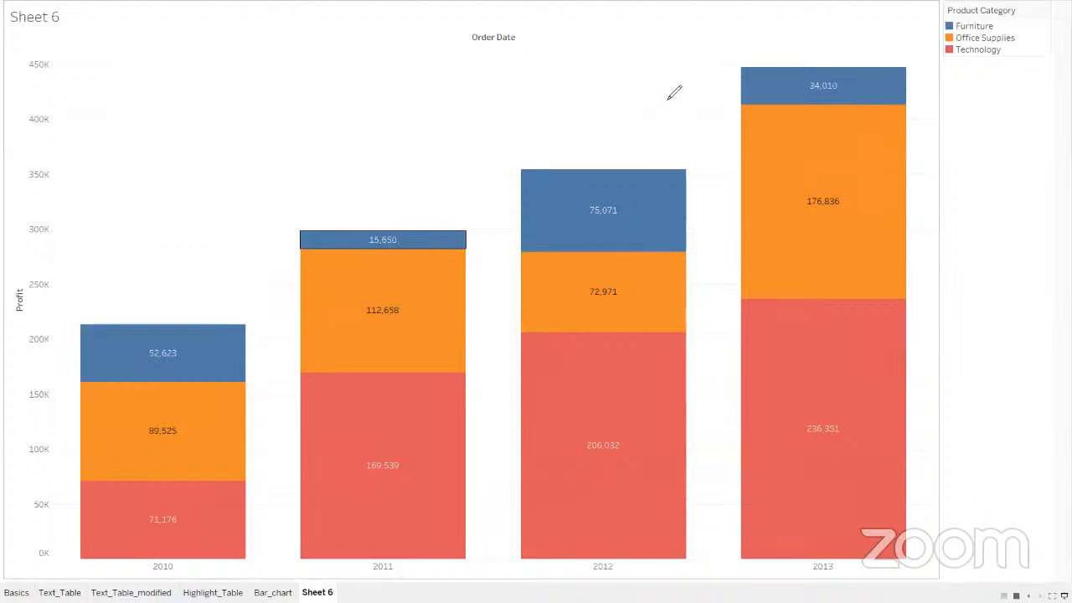
pyautogui.moveTo(346, 194); pyautogui.dragTo(374, 215)
pyautogui.moveTo(235, 189)
pyautogui.mouseDown()
pyautogui.moveTo(243, 206)
pyautogui.moveTo(277, 177)
pyautogui.moveTo(249, 229)
pyautogui.moveTo(319, 166)
pyautogui.moveTo(391, 133)
pyautogui.moveTo(378, 175)
pyautogui.moveTo(415, 159)
pyautogui.moveTo(425, 133)
pyautogui.moveTo(457, 159)
pyautogui.moveTo(487, 146)
pyautogui.moveTo(356, 157)
pyautogui.mouseUp()
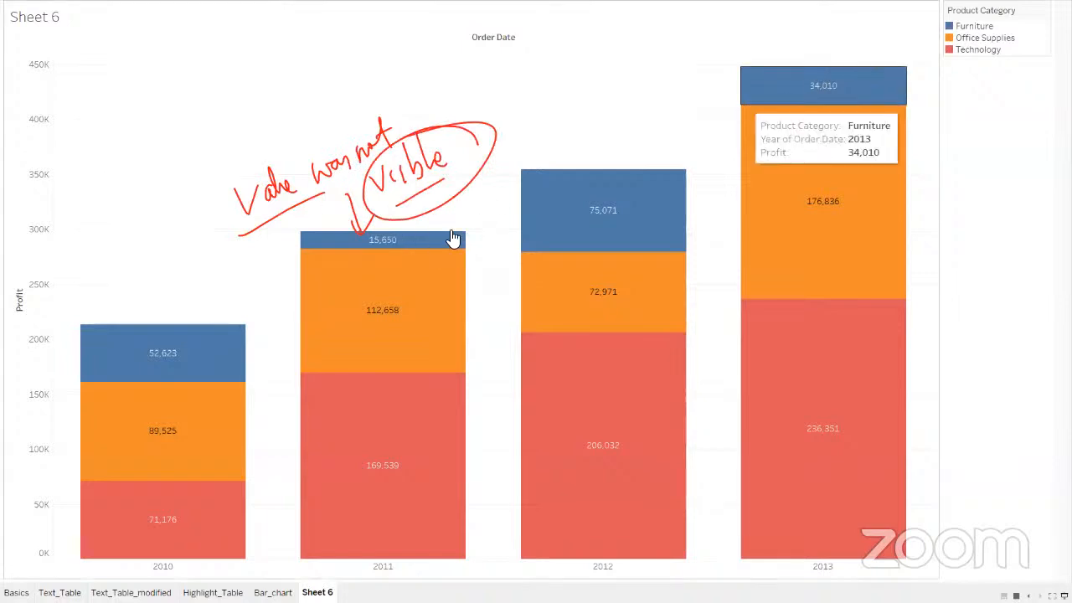
pyautogui.moveTo(398, 249)
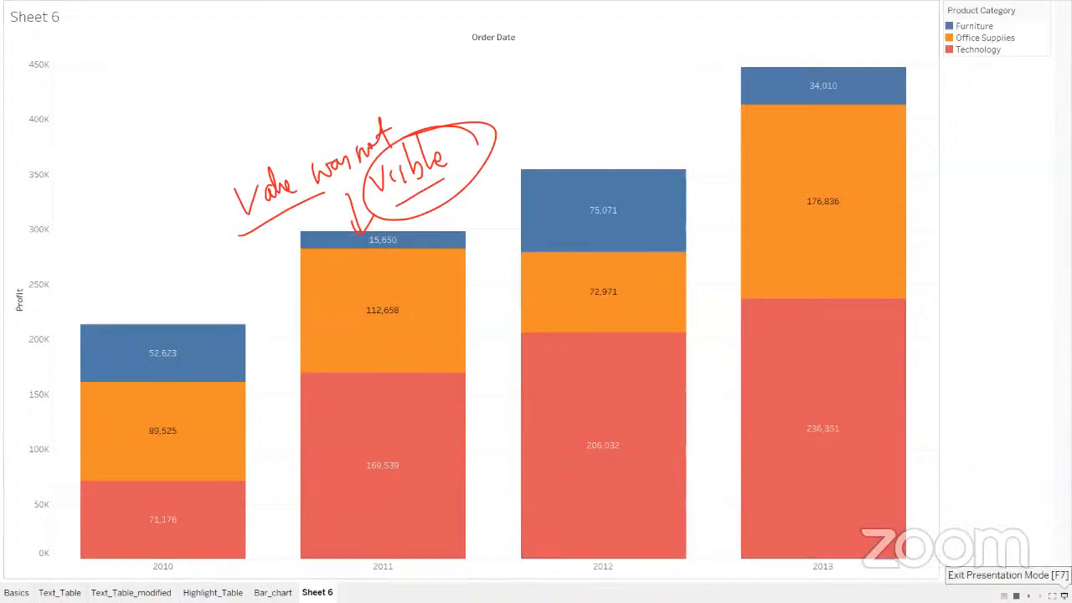
pyautogui.click(1064, 596)
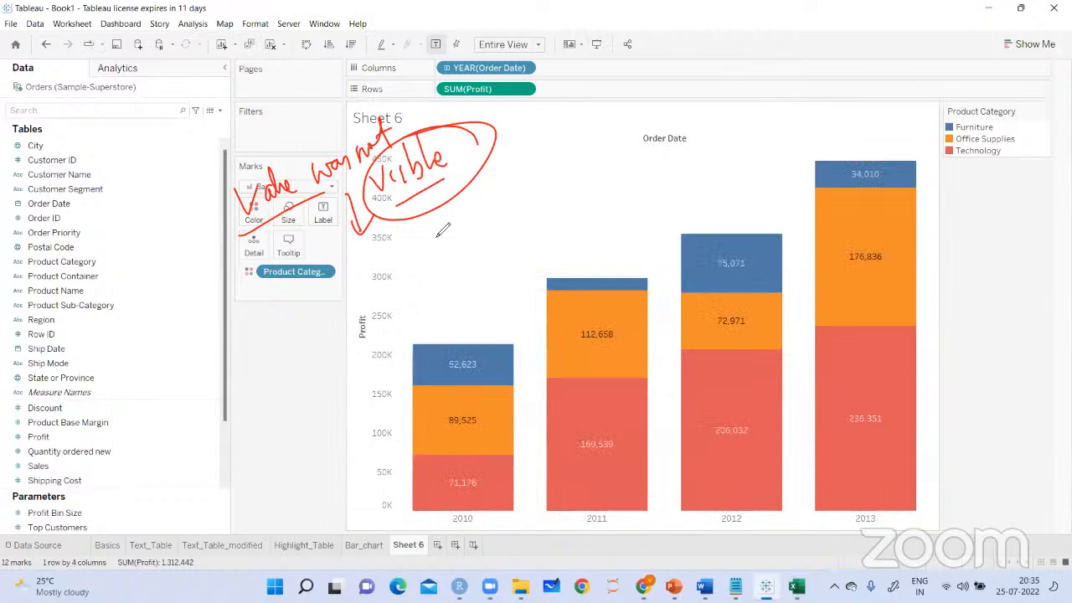
# Handwrite a circled "Value" note with arrows above the unlabelled 2011 Furniture segment
pyautogui.moveTo(572, 288)
pyautogui.mouseDown()
pyautogui.moveTo(561, 260)
pyautogui.moveTo(573, 257)
pyautogui.mouseUp()
pyautogui.moveTo(528, 215)
pyautogui.mouseDown()
pyautogui.moveTo(554, 206)
pyautogui.moveTo(578, 221)
pyautogui.mouseUp()
pyautogui.moveTo(542, 246); pyautogui.dragTo(578, 227)
pyautogui.moveTo(560, 182); pyautogui.dragTo(529, 196)
pyautogui.moveTo(617, 155)
pyautogui.mouseDown()
pyautogui.moveTo(621, 201)
pyautogui.moveTo(615, 187)
pyautogui.mouseUp()
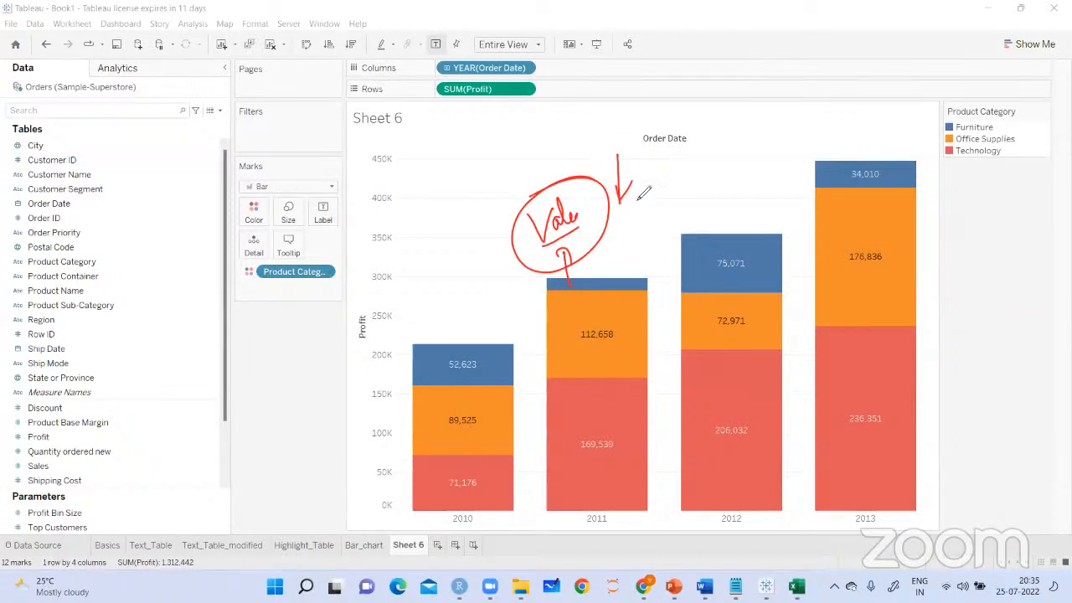
pyautogui.moveTo(659, 144)
pyautogui.mouseDown()
pyautogui.moveTo(671, 168)
pyautogui.moveTo(733, 138)
pyautogui.moveTo(737, 151)
pyautogui.moveTo(626, 154)
pyautogui.mouseUp()
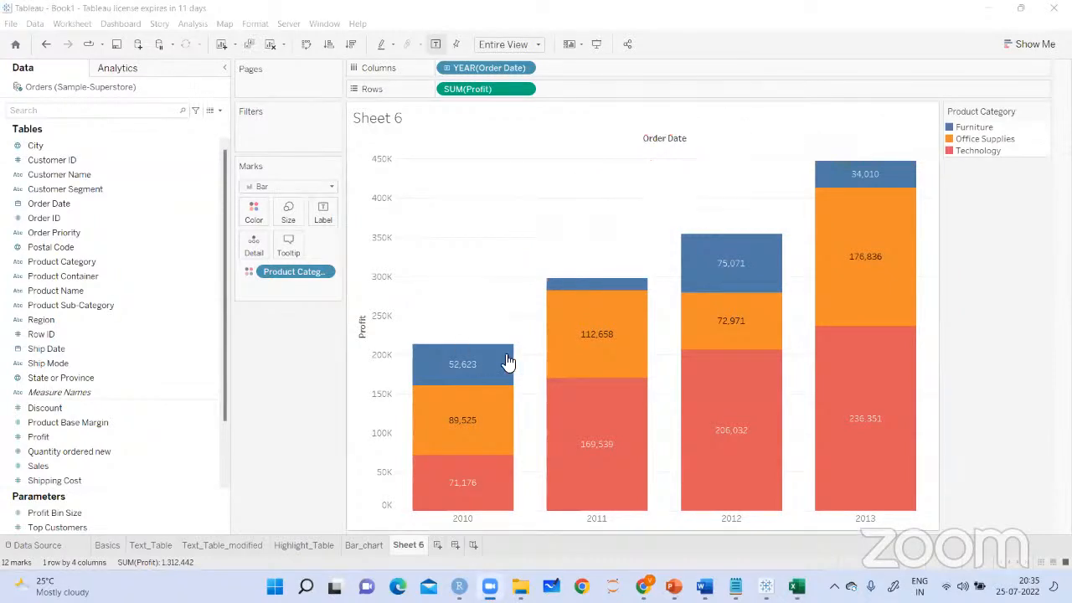
# Format the SUM(Profit) pane labels by setting the default font size to 6, starting from the 2011 Furniture segment
pyautogui.click(583, 285)
pyautogui.rightClick(583, 285)
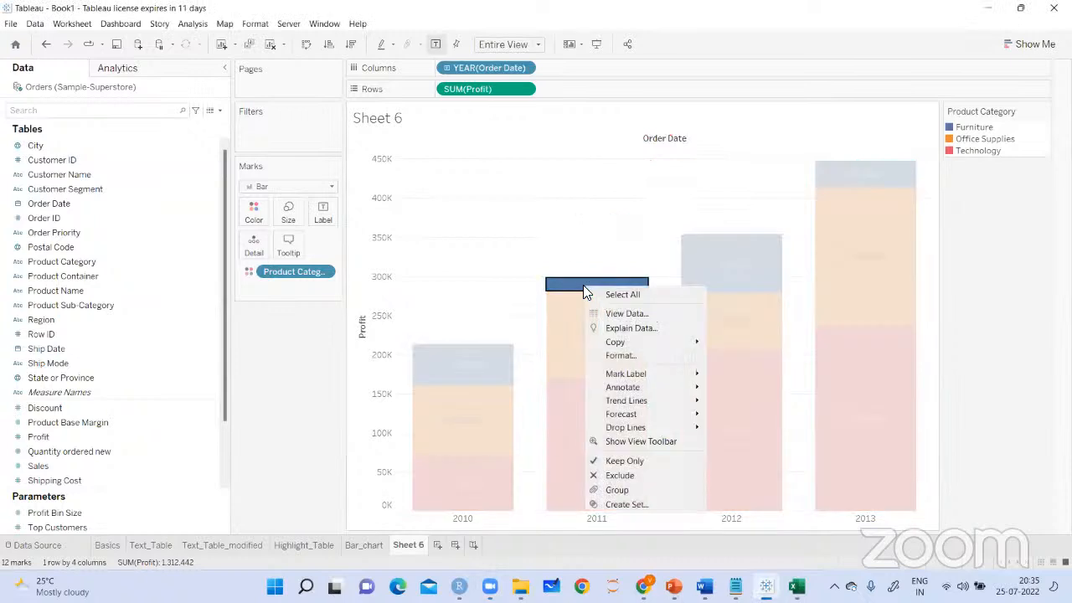
pyautogui.press('Escape')
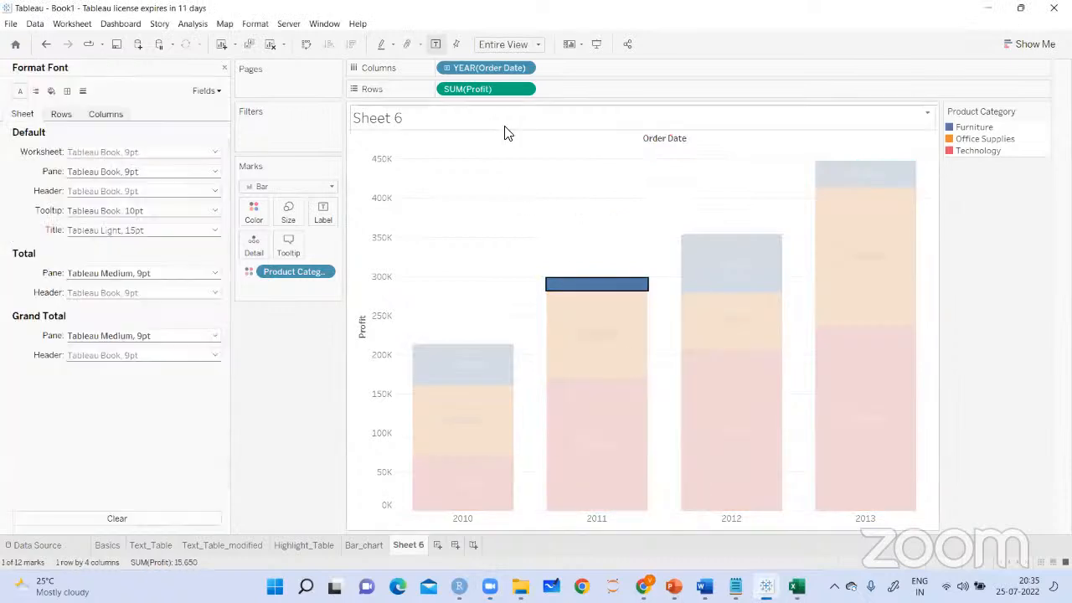
pyautogui.click(212, 93)
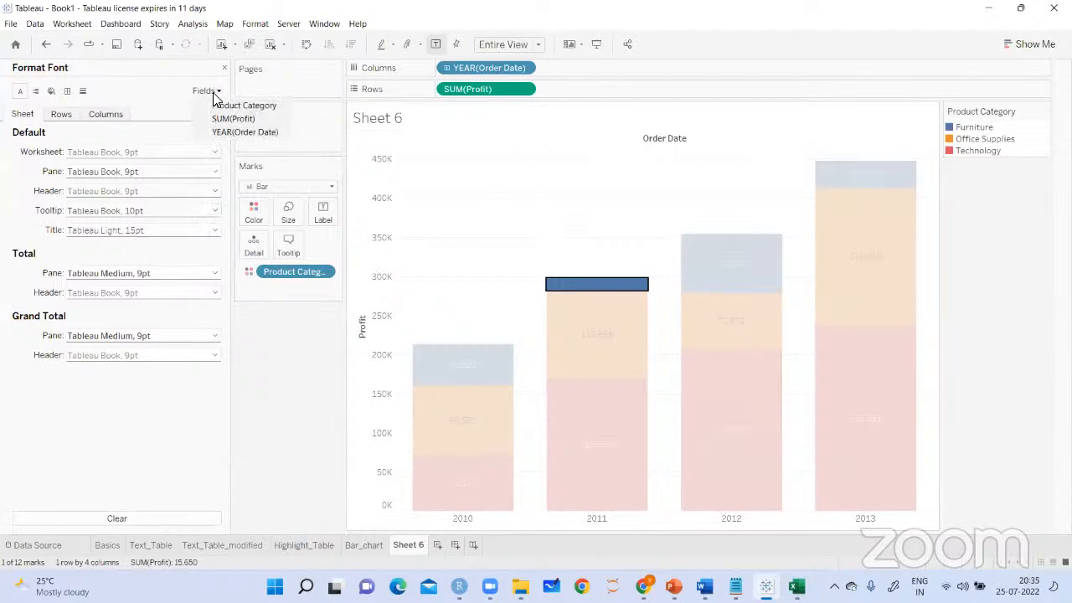
pyautogui.click(231, 118)
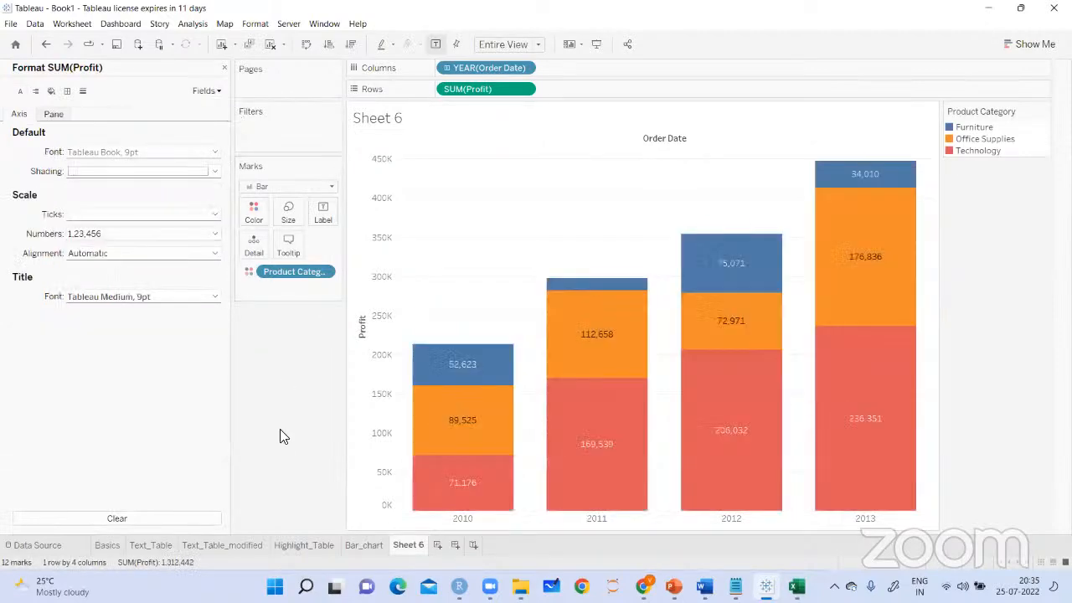
pyautogui.click(55, 115)
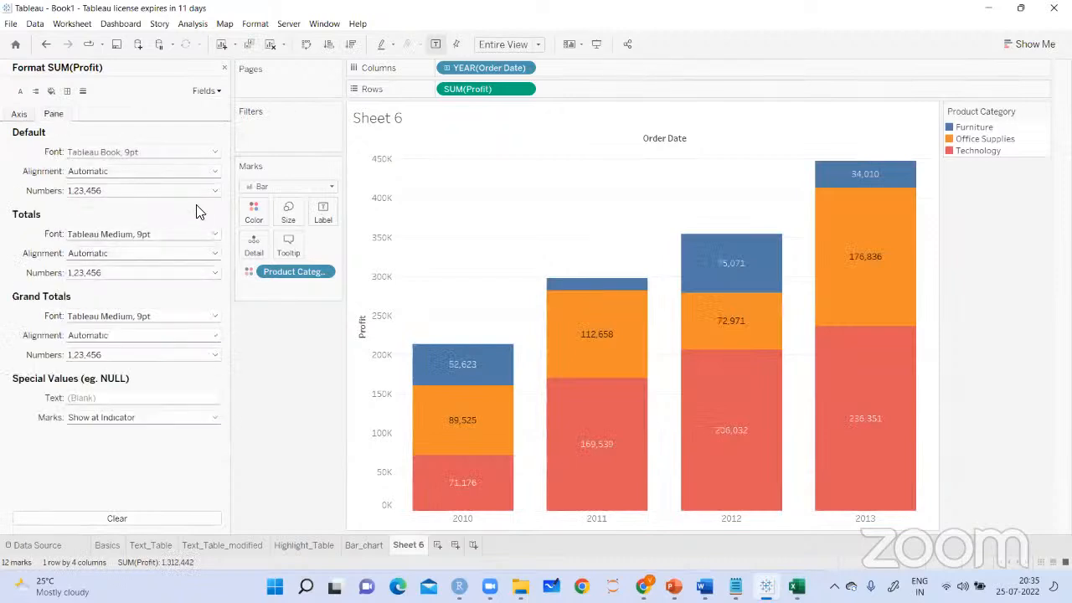
pyautogui.click(193, 155)
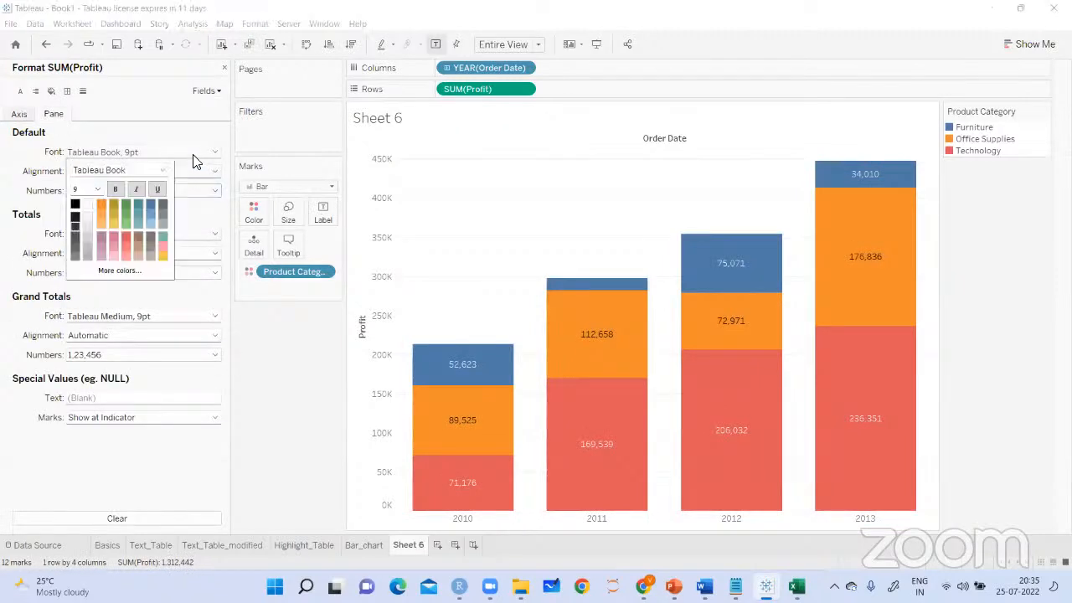
pyautogui.click(95, 190)
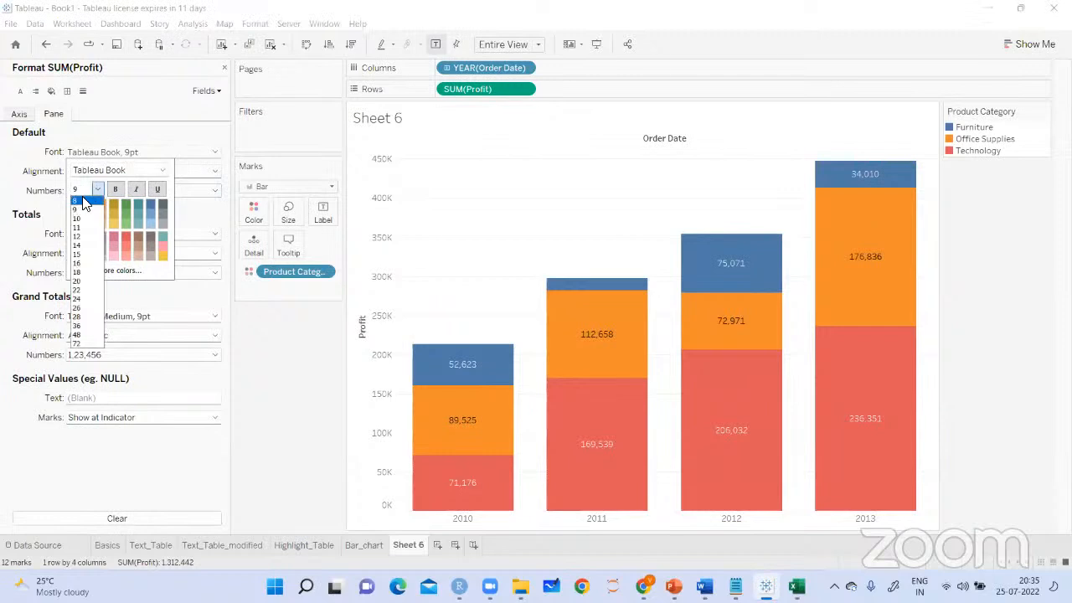
pyautogui.click(80, 191)
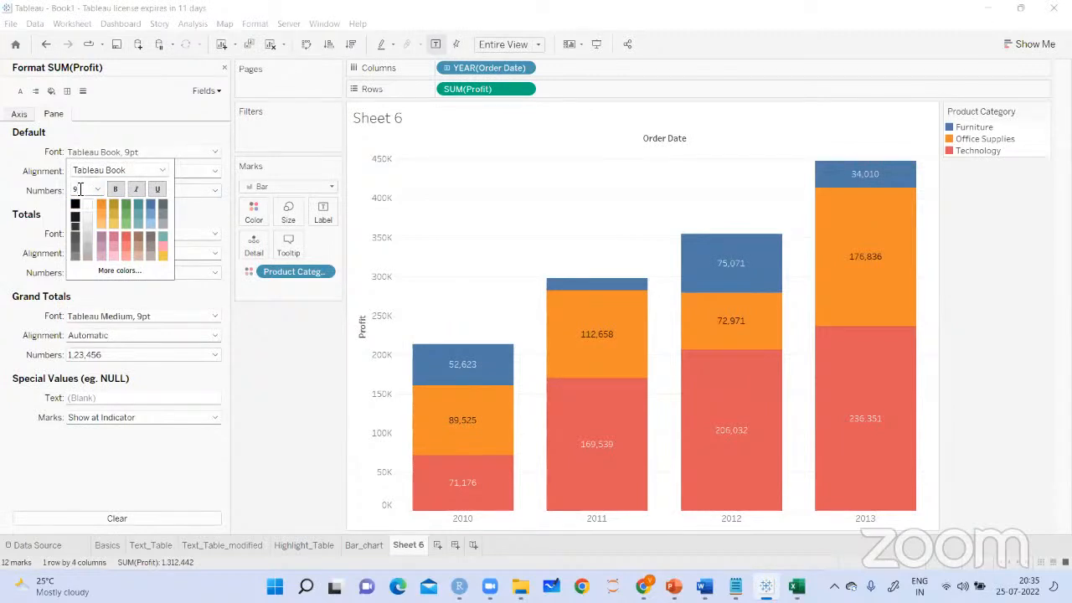
pyautogui.write('6')
pyautogui.press('Return')
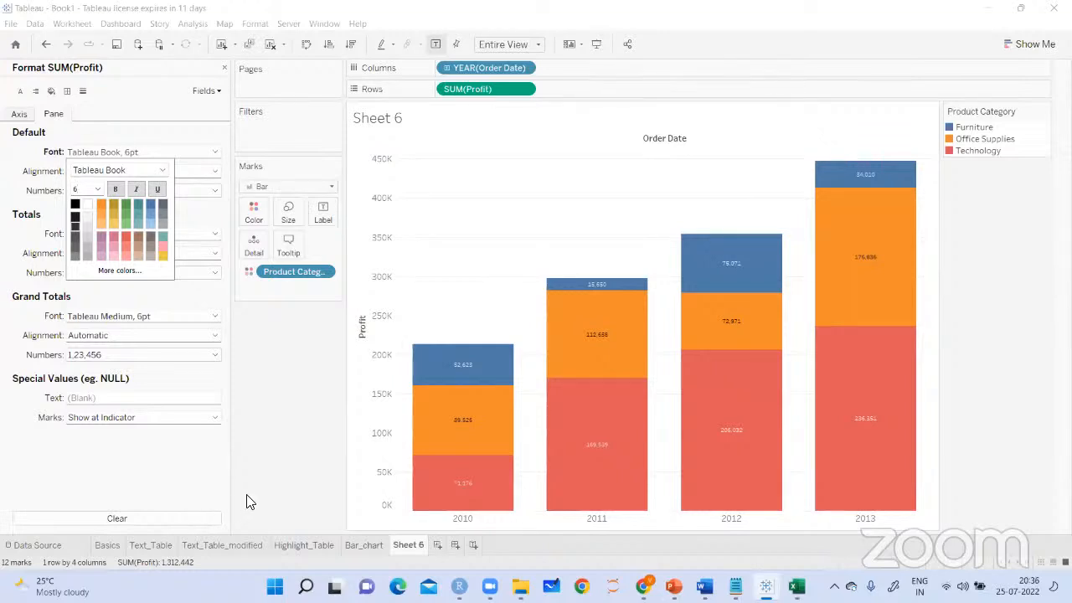
pyautogui.click(307, 466)
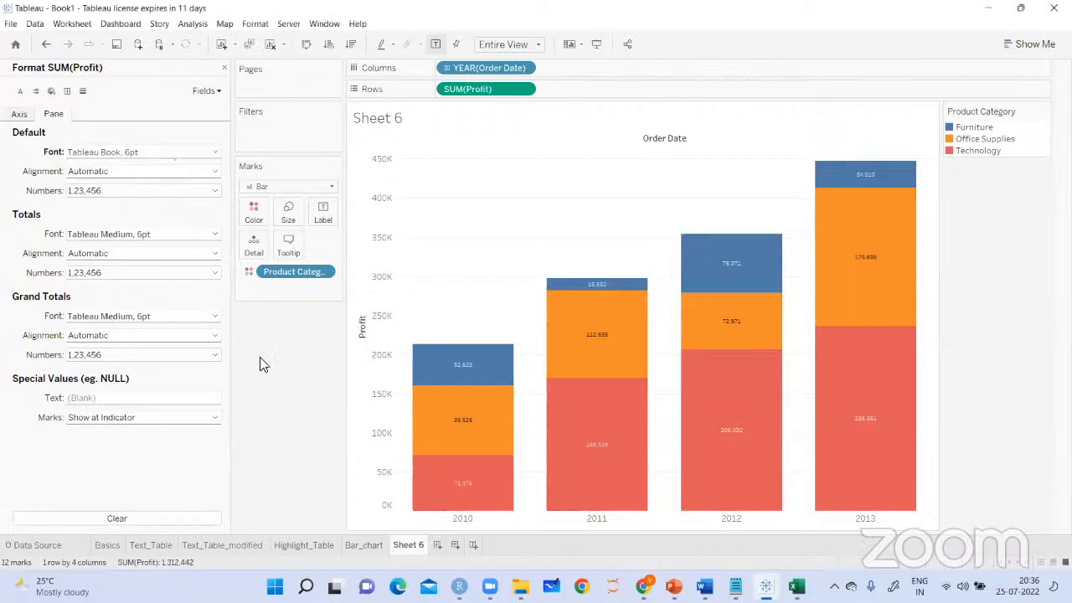
pyautogui.click(225, 68)
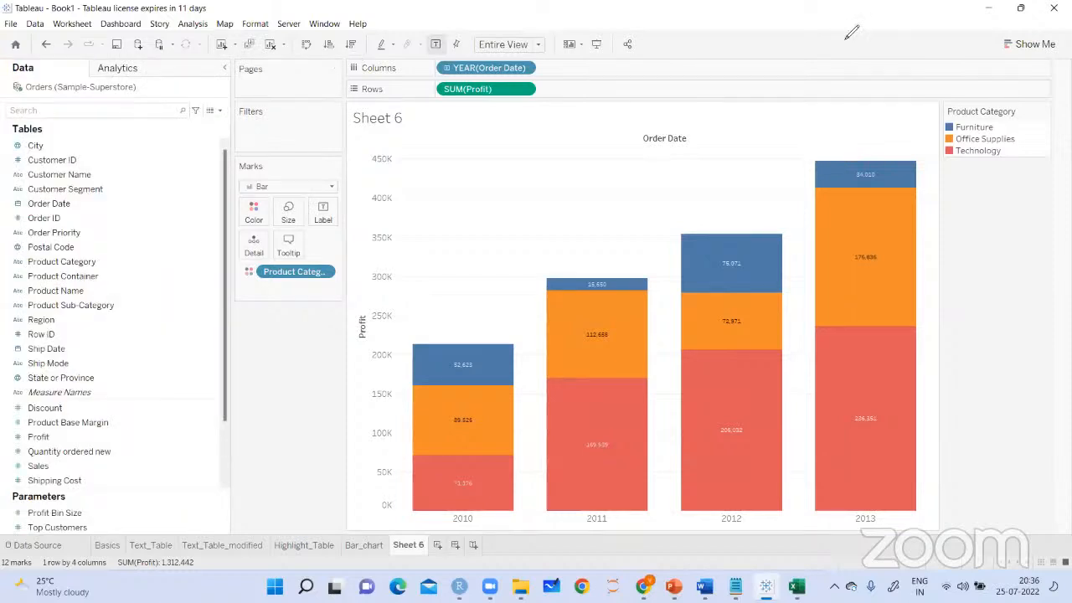
# Draw a check mark over the Furniture label of each yearly bar from 2010 to 2013
pyautogui.moveTo(459, 361); pyautogui.dragTo(526, 303)
pyautogui.moveTo(598, 268); pyautogui.dragTo(669, 222)
pyautogui.moveTo(730, 238); pyautogui.dragTo(907, 138)
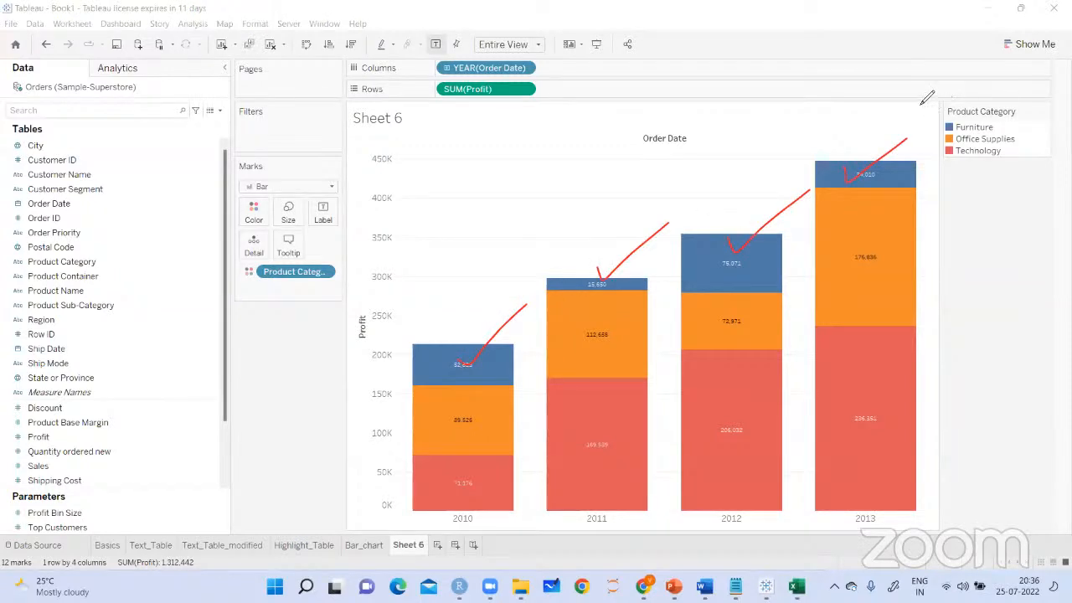
# View the chart in presentation mode, clear the check marks, handwrite a circled "Fn F7" note, and exit presentation mode
pyautogui.click(538, 45)
pyautogui.click(595, 47)
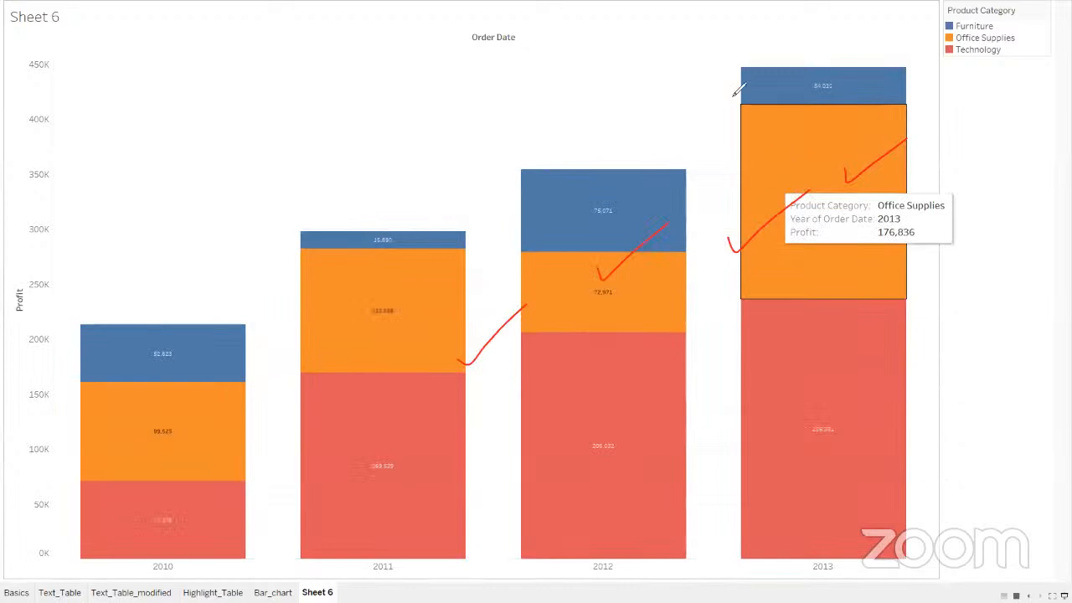
pyautogui.click(323, 268)
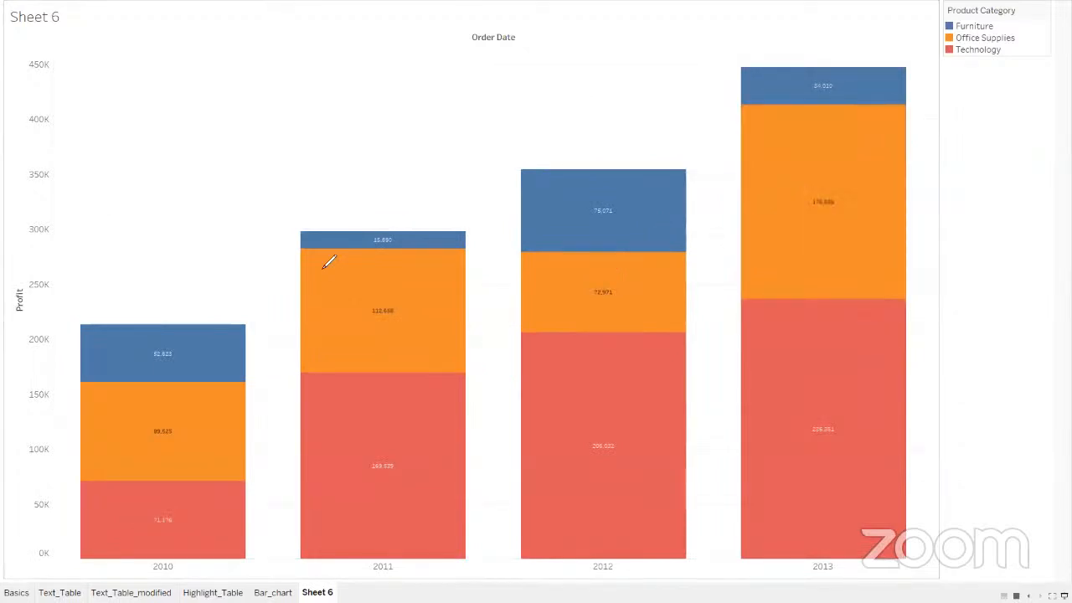
pyautogui.moveTo(214, 135)
pyautogui.mouseDown()
pyautogui.moveTo(203, 171)
pyautogui.moveTo(221, 139)
pyautogui.moveTo(241, 164)
pyautogui.moveTo(264, 138)
pyautogui.moveTo(275, 142)
pyautogui.moveTo(270, 181)
pyautogui.mouseUp()
pyautogui.moveTo(271, 114); pyautogui.dragTo(152, 148)
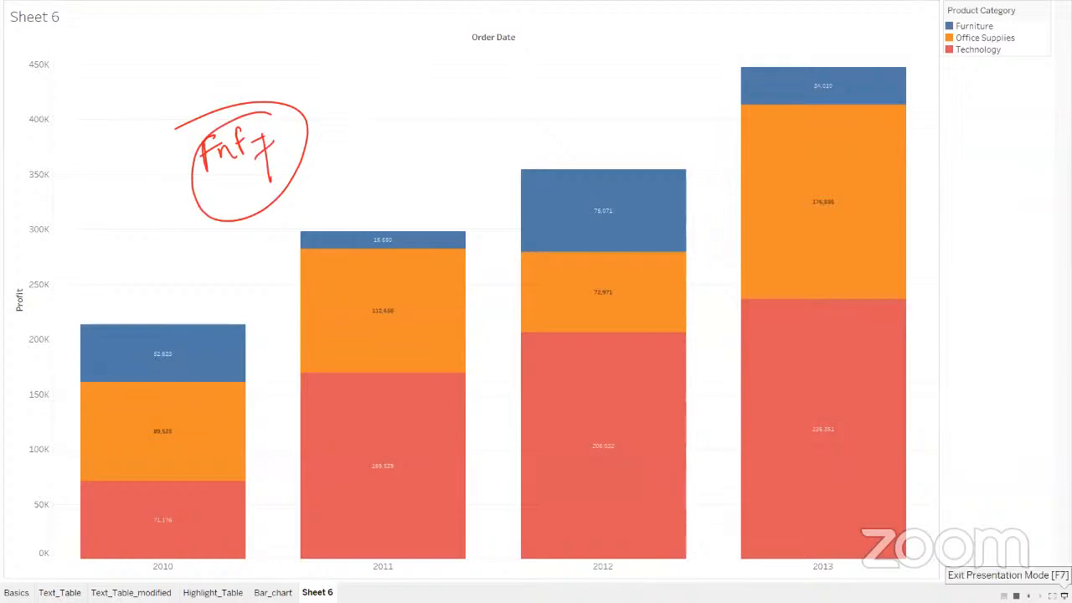
pyautogui.click(1052, 596)
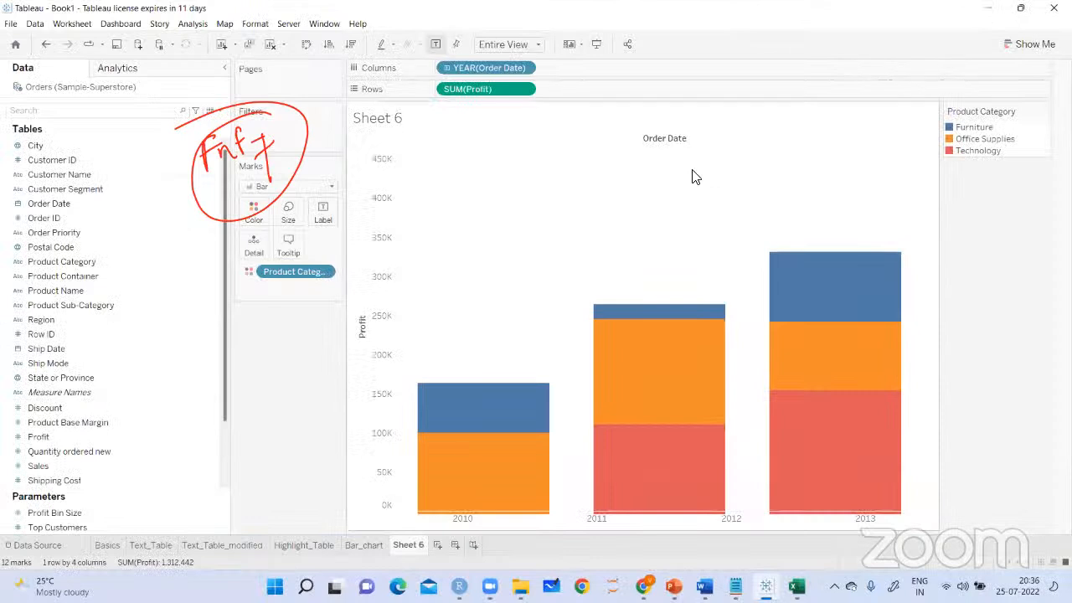
# Rename Sheet 6 as Stacked_Bar_chart
pyautogui.rightClick(407, 545)
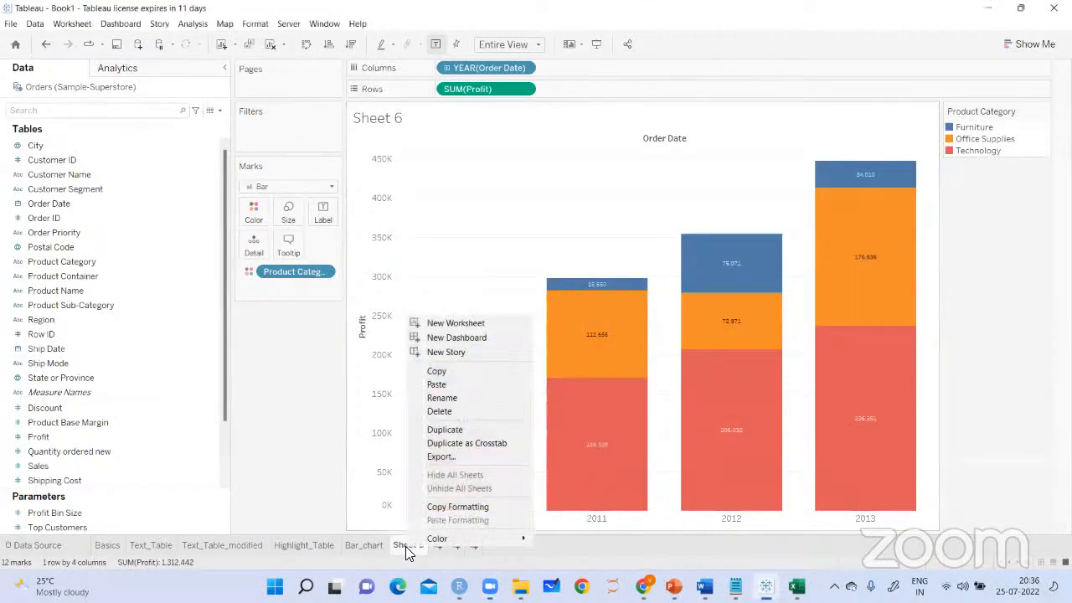
pyautogui.click(442, 398)
pyautogui.write('S')
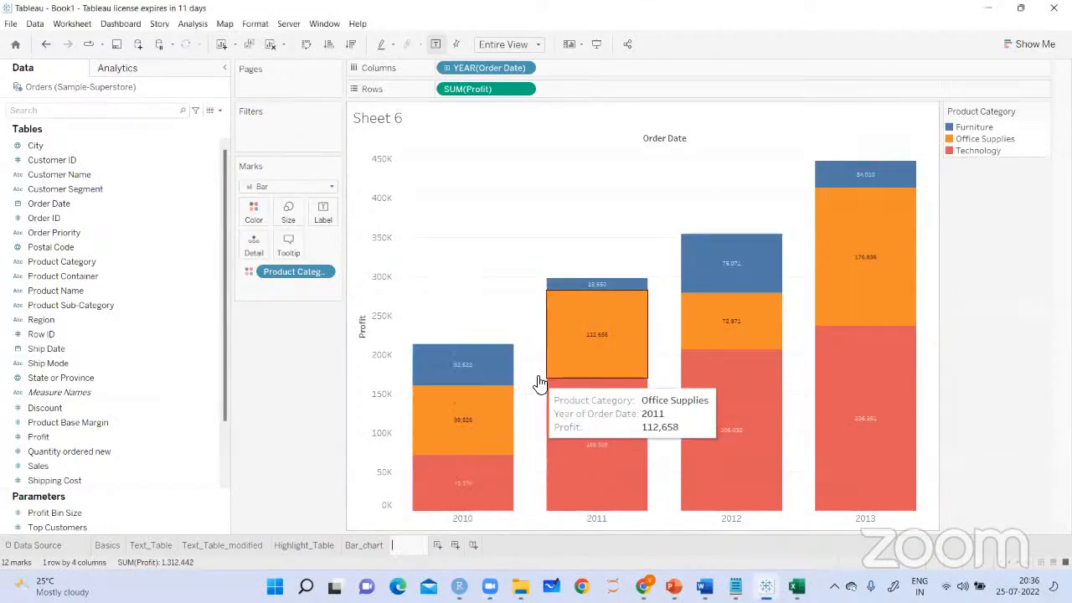
pyautogui.write('tacked_Bar')
pyautogui.press('Return')
pyautogui.write('_chart')
pyautogui.press('Return')
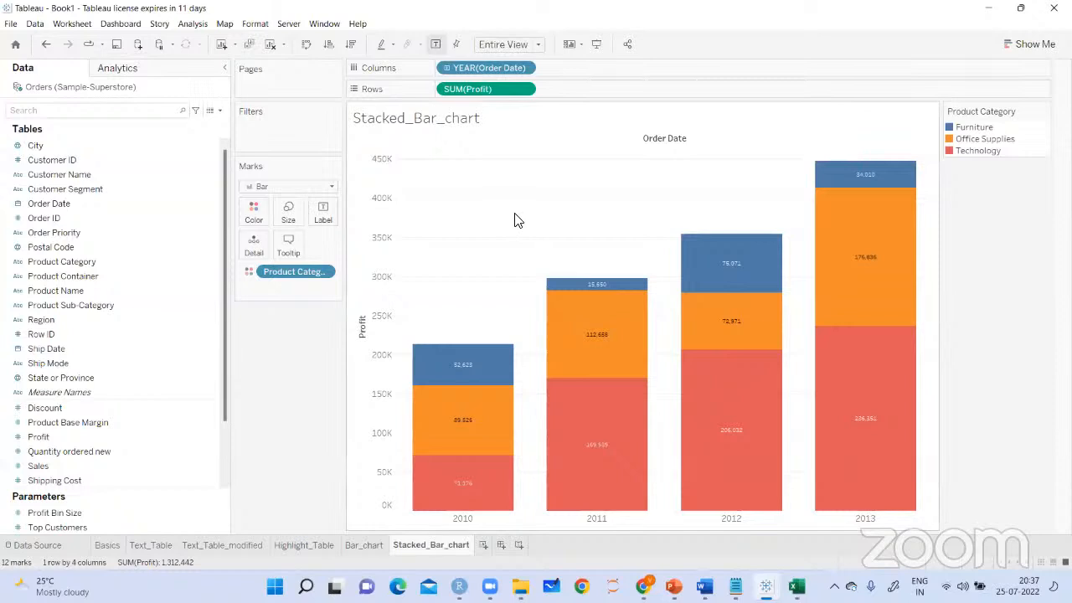
# Review the Text_Table, Text_Table_modified, Highlight_Table and Bar_chart sheets in order, then return to Stacked_Bar_chart
pyautogui.click(139, 544)
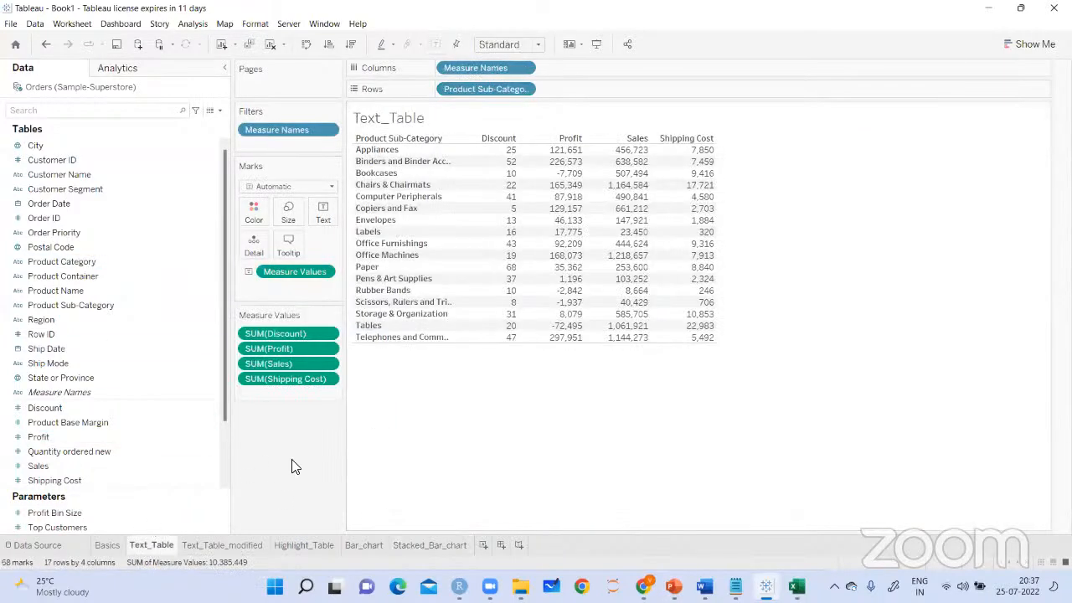
pyautogui.click(241, 545)
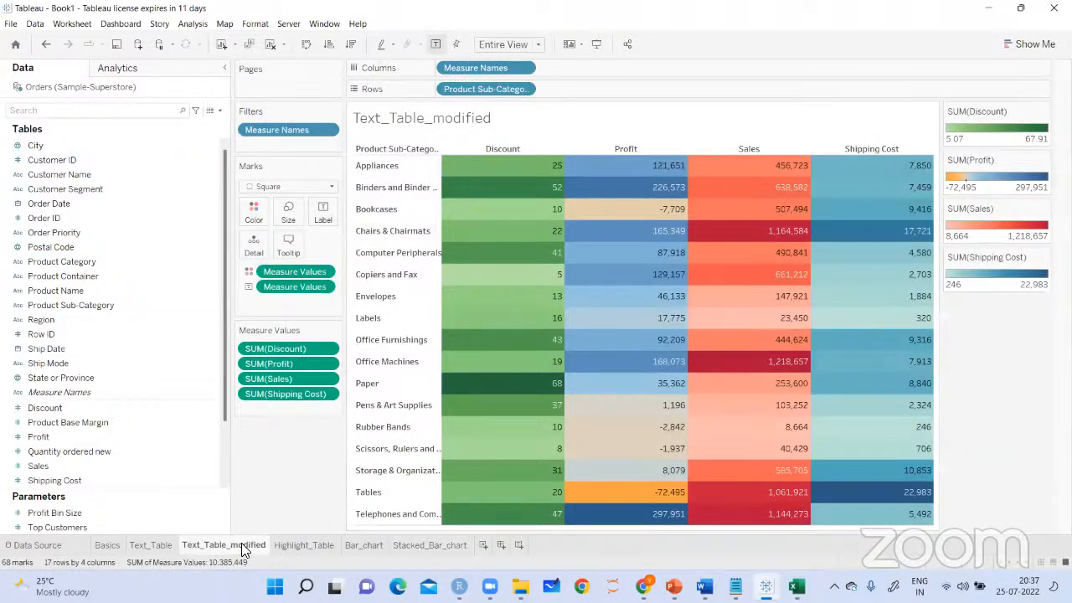
pyautogui.click(292, 543)
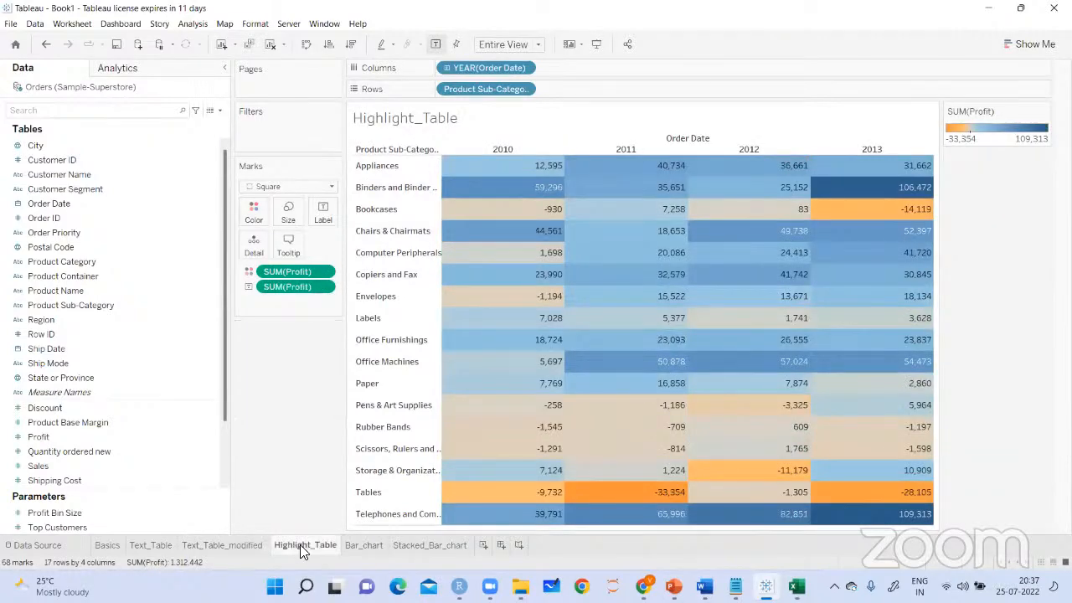
pyautogui.click(358, 548)
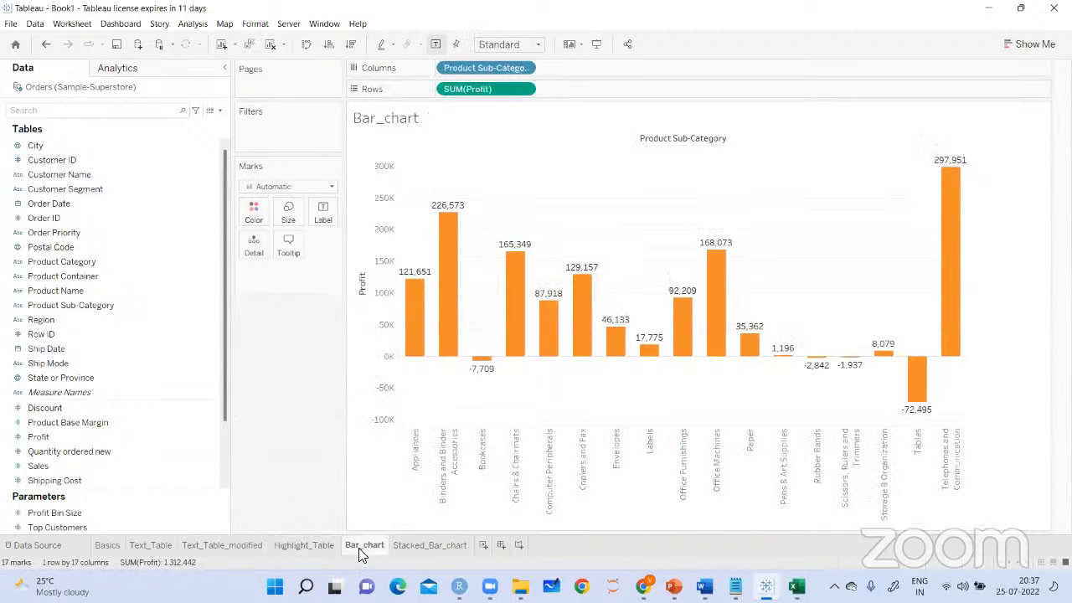
pyautogui.click(412, 538)
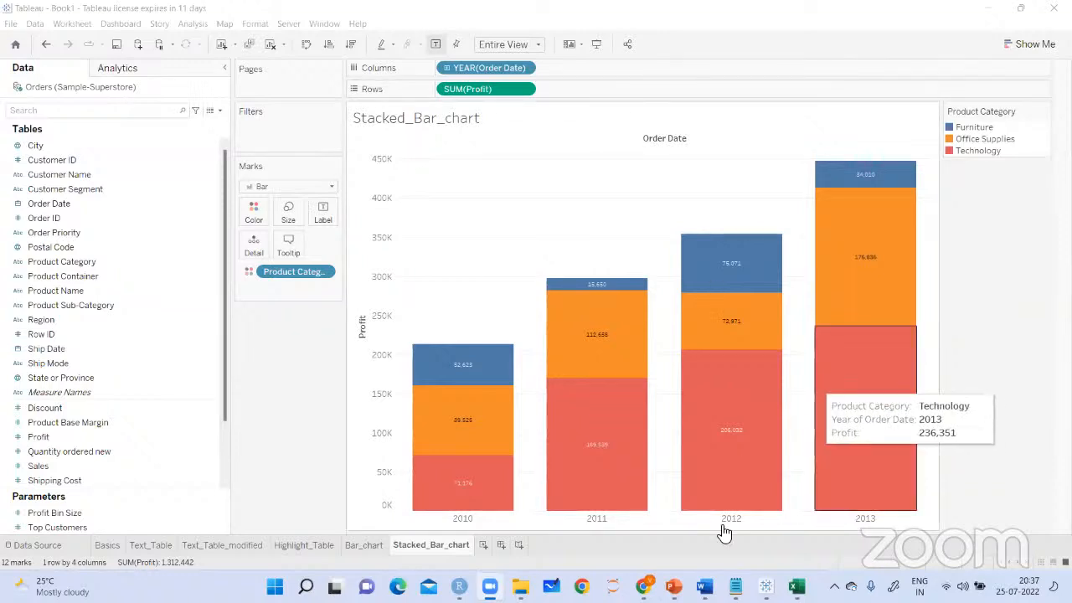
# Switch to the Notepad notes, point out the "Side by side chart" heading, and return to Tableau
pyautogui.hotkey('alt', 'Tab')
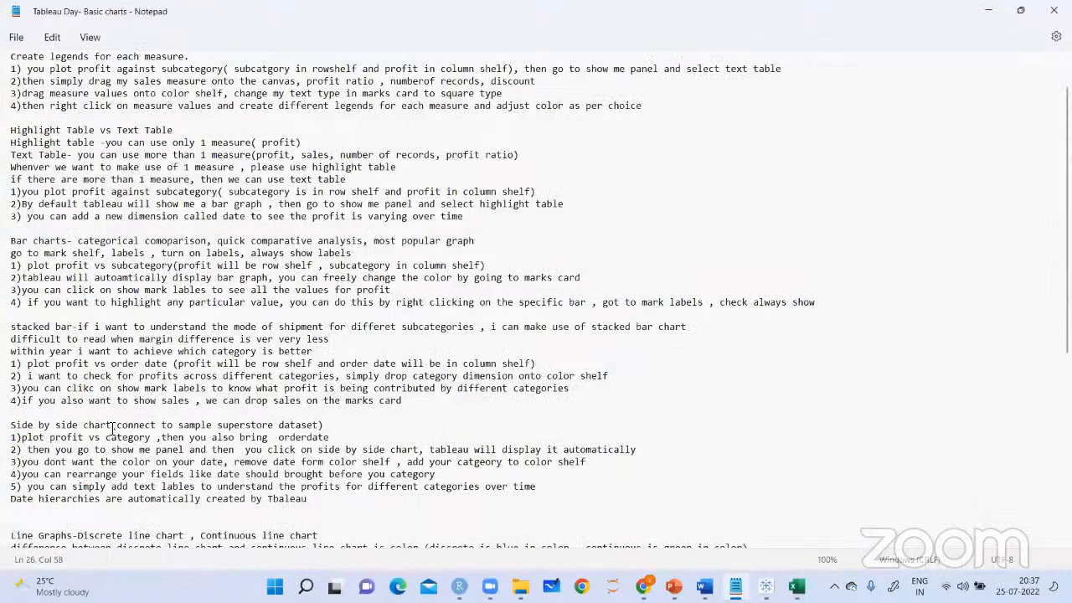
pyautogui.moveTo(111, 427); pyautogui.dragTo(15, 433)
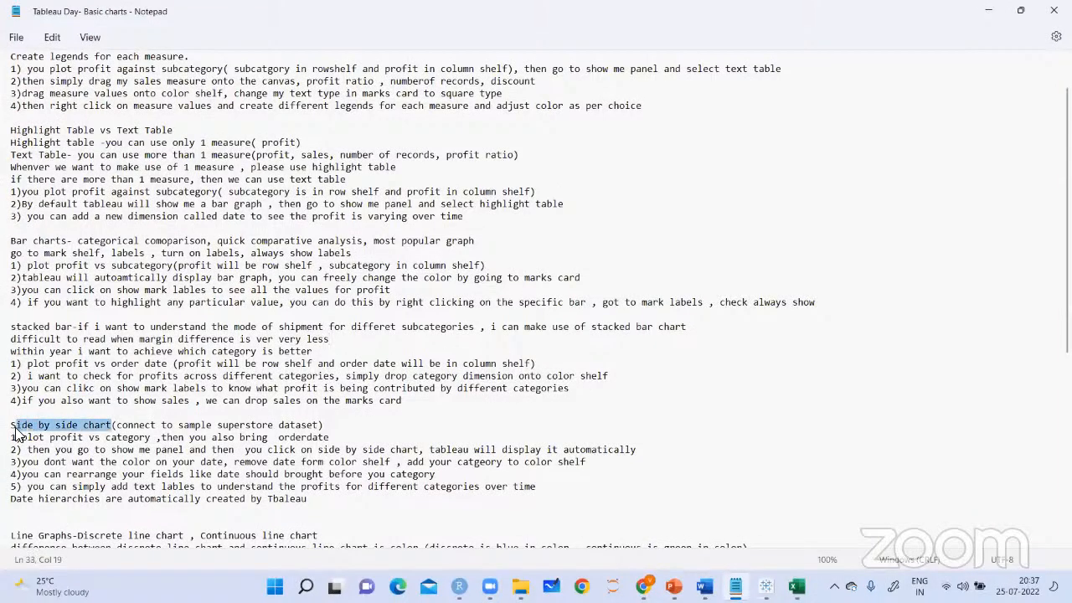
pyautogui.click(466, 429)
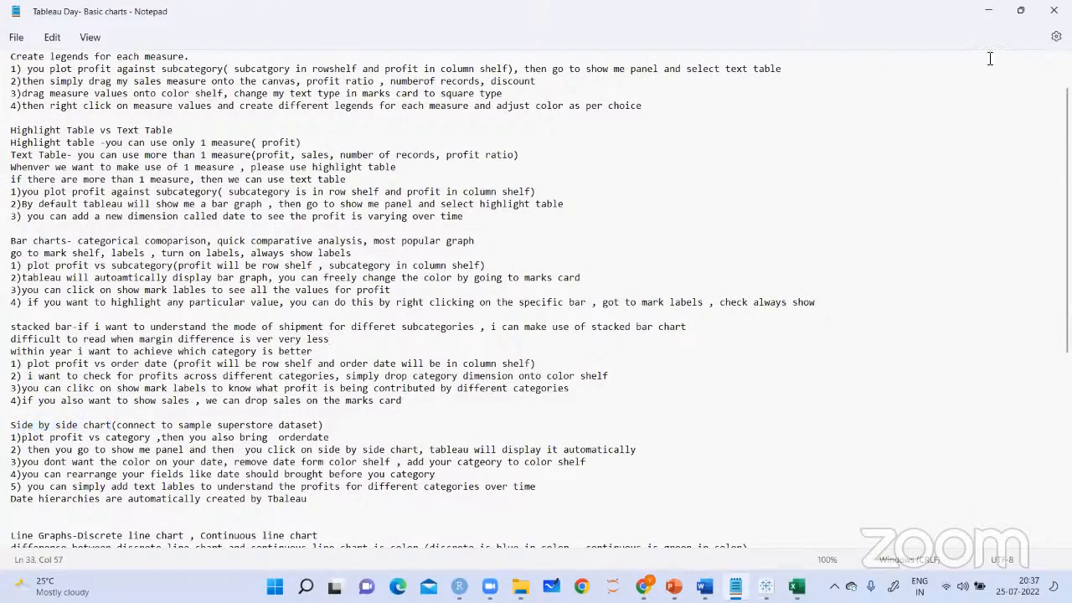
pyautogui.click(989, 11)
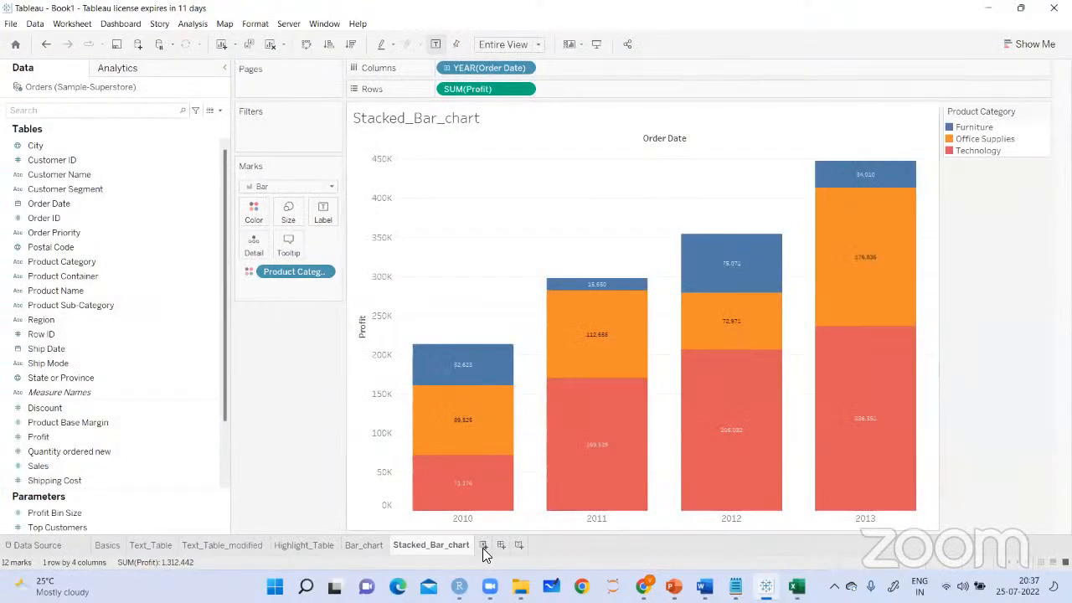
# On a new worksheet, build a bar chart of Profit by year of Order Date, subdivided by Product Category in the columns
pyautogui.click(483, 545)
pyautogui.moveTo(40, 436); pyautogui.dragTo(460, 96)
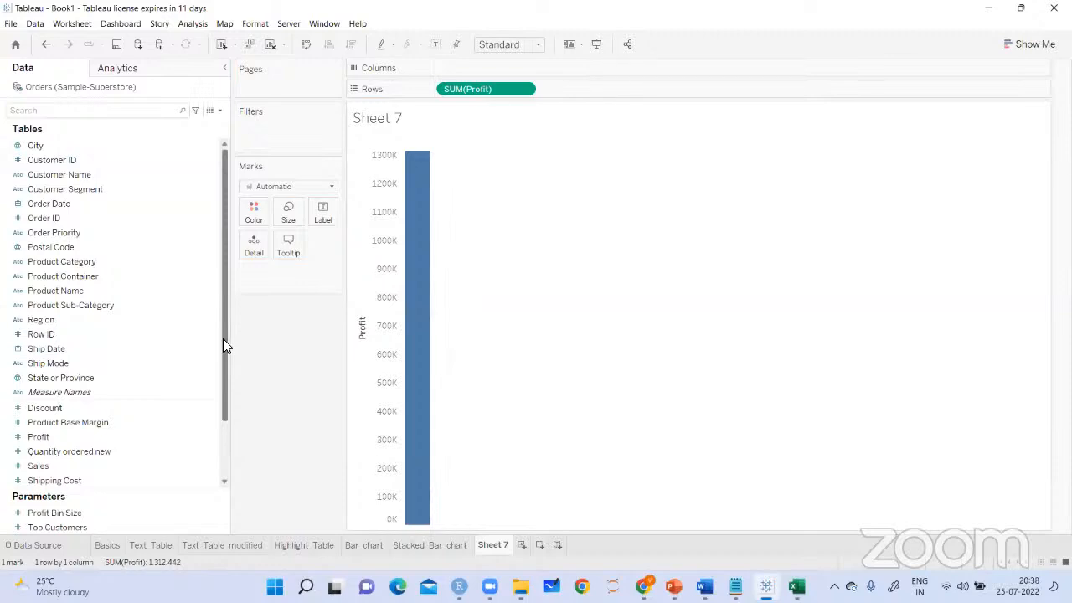
pyautogui.moveTo(49, 203); pyautogui.dragTo(467, 72)
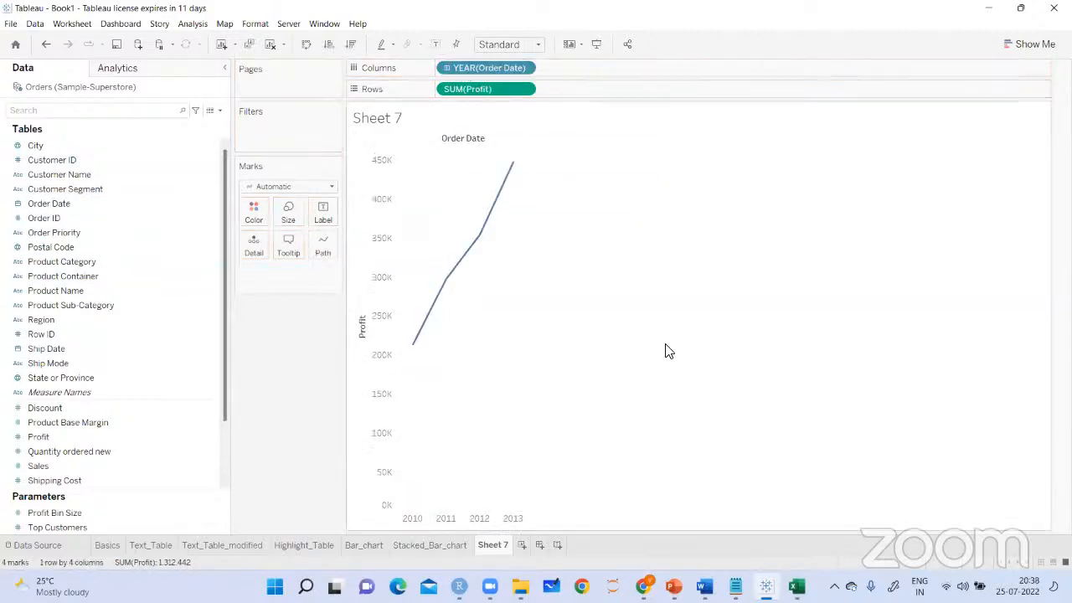
pyautogui.click(330, 187)
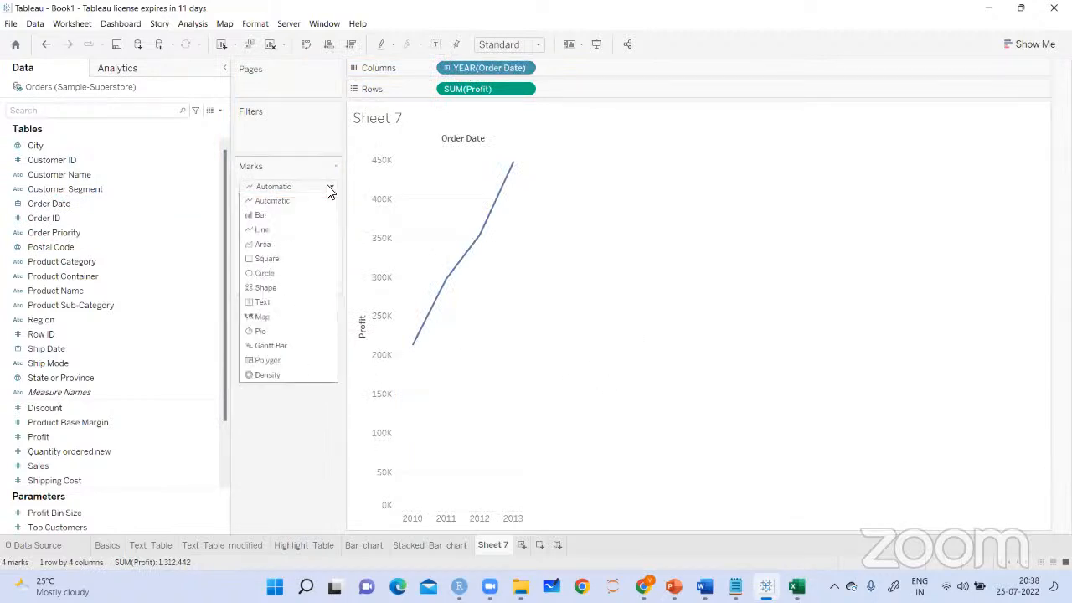
pyautogui.click(262, 216)
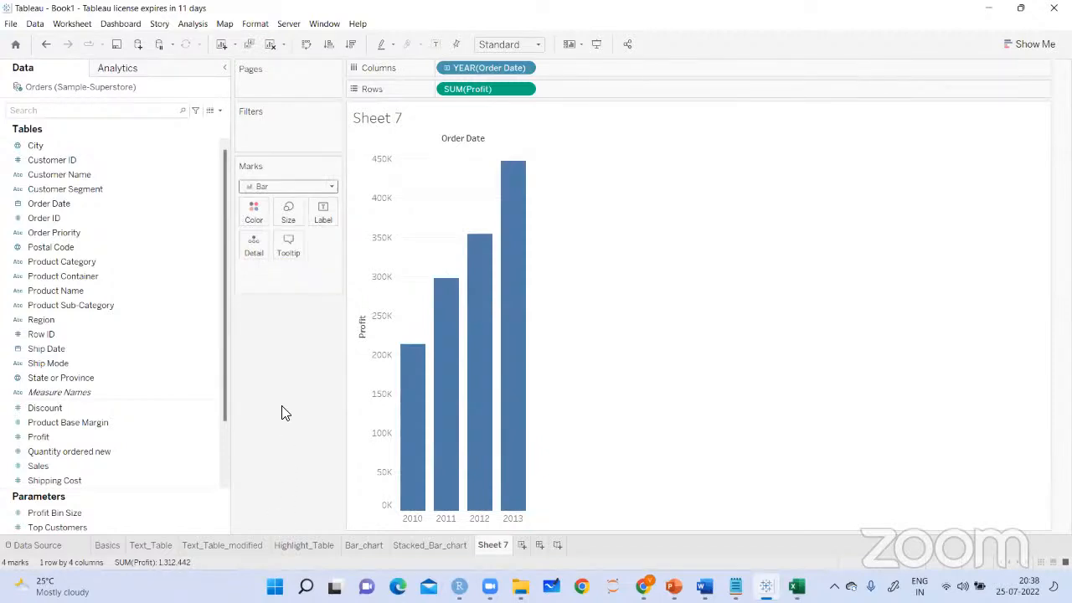
pyautogui.moveTo(67, 268); pyautogui.dragTo(585, 71)
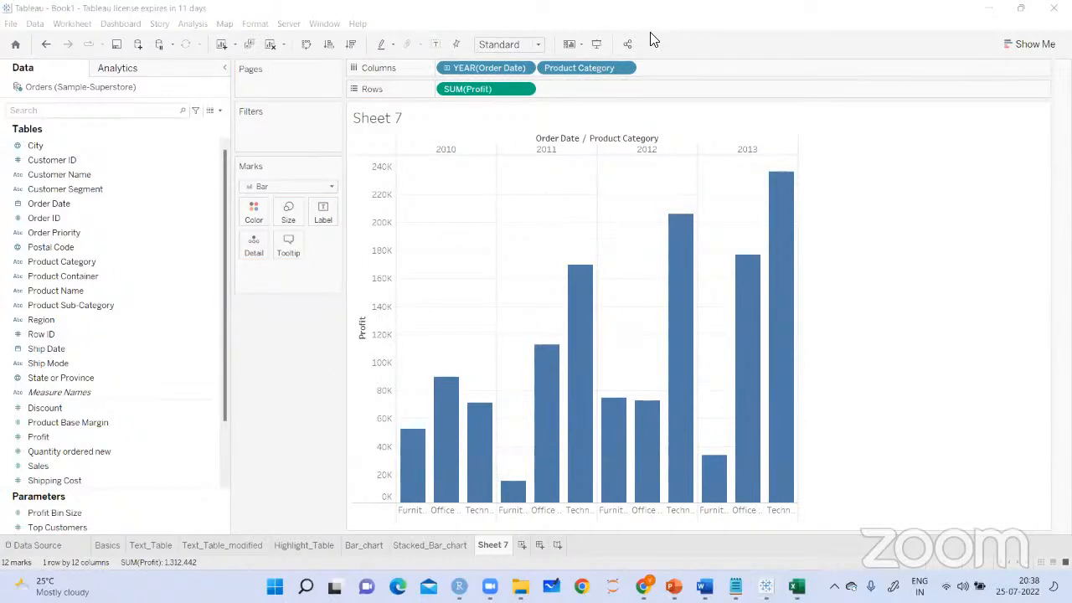
# Draw check marks over the 2010 to 2013 year headers and mark the 2010 Office Supplies and Technology labels
pyautogui.moveTo(427, 161); pyautogui.dragTo(478, 134)
pyautogui.moveTo(533, 174)
pyautogui.mouseDown()
pyautogui.moveTo(596, 140)
pyautogui.moveTo(695, 136)
pyautogui.moveTo(725, 153)
pyautogui.moveTo(783, 124)
pyautogui.mouseUp()
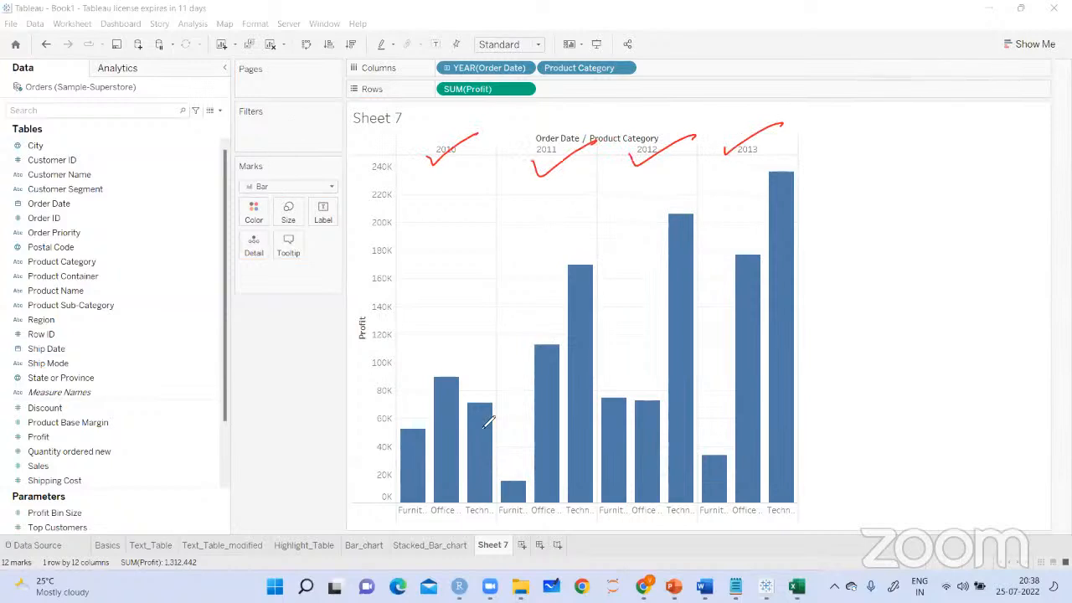
pyautogui.moveTo(448, 518)
pyautogui.mouseDown()
pyautogui.moveTo(449, 540)
pyautogui.moveTo(476, 514)
pyautogui.mouseUp()
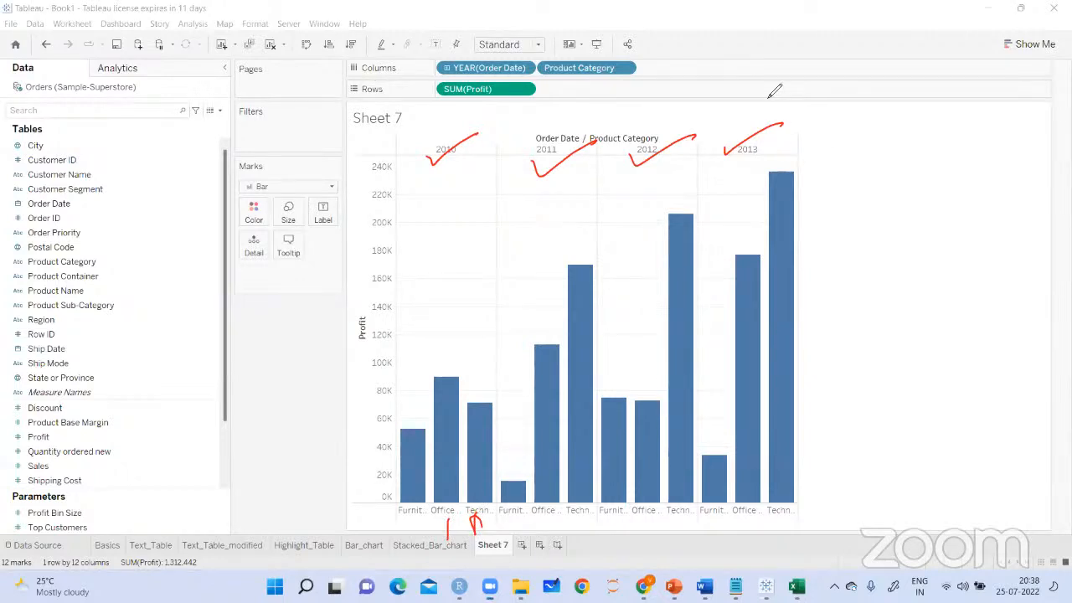
# Rotate the product category axis labels to vertical and show profit mark labels on the bars
pyautogui.rightClick(580, 511)
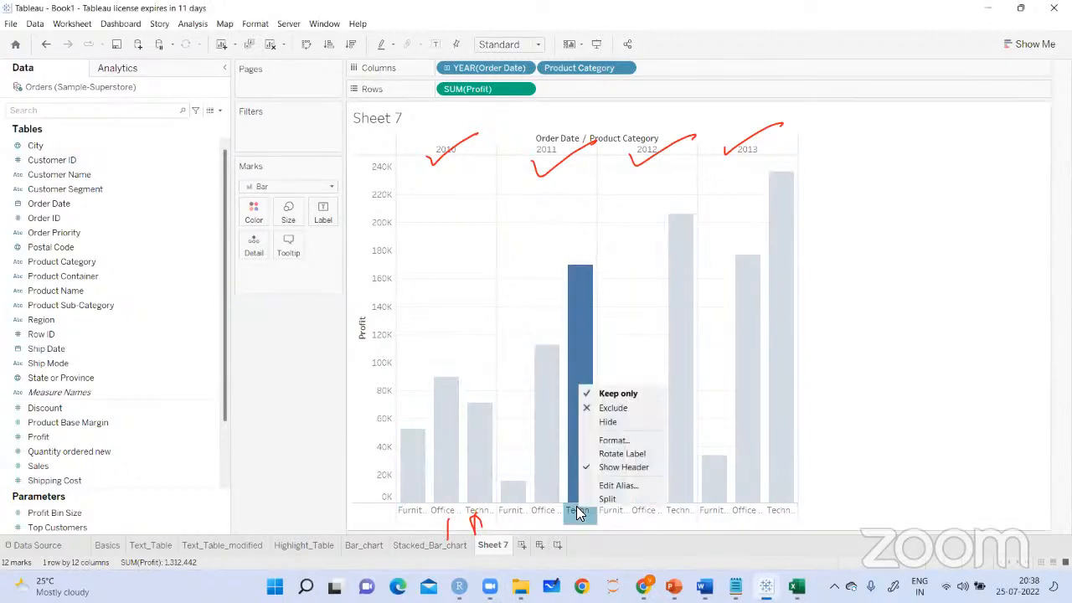
pyautogui.click(616, 453)
pyautogui.click(945, 393)
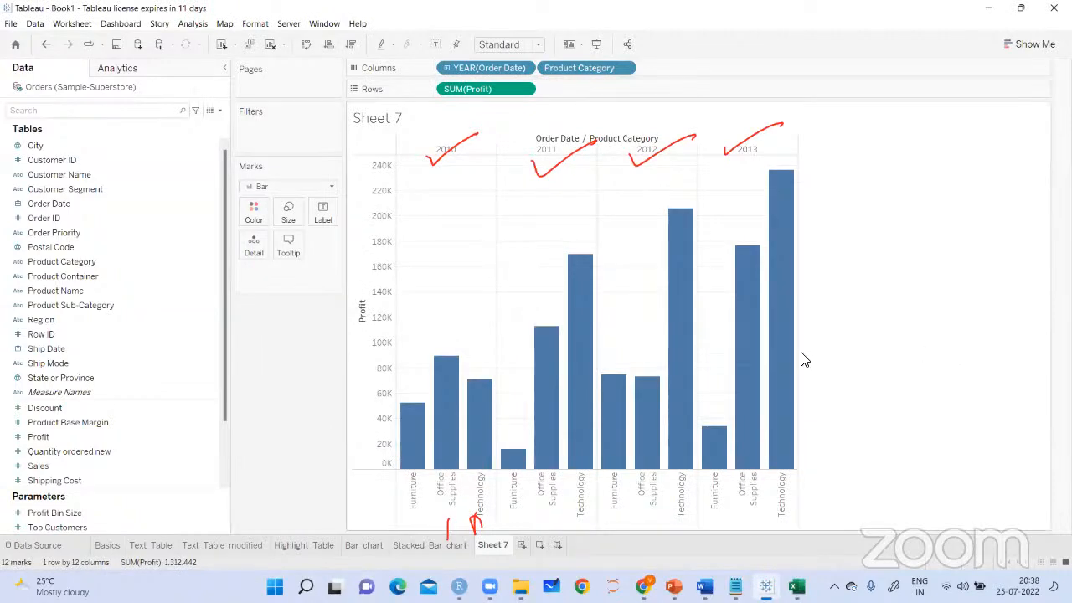
pyautogui.click(439, 45)
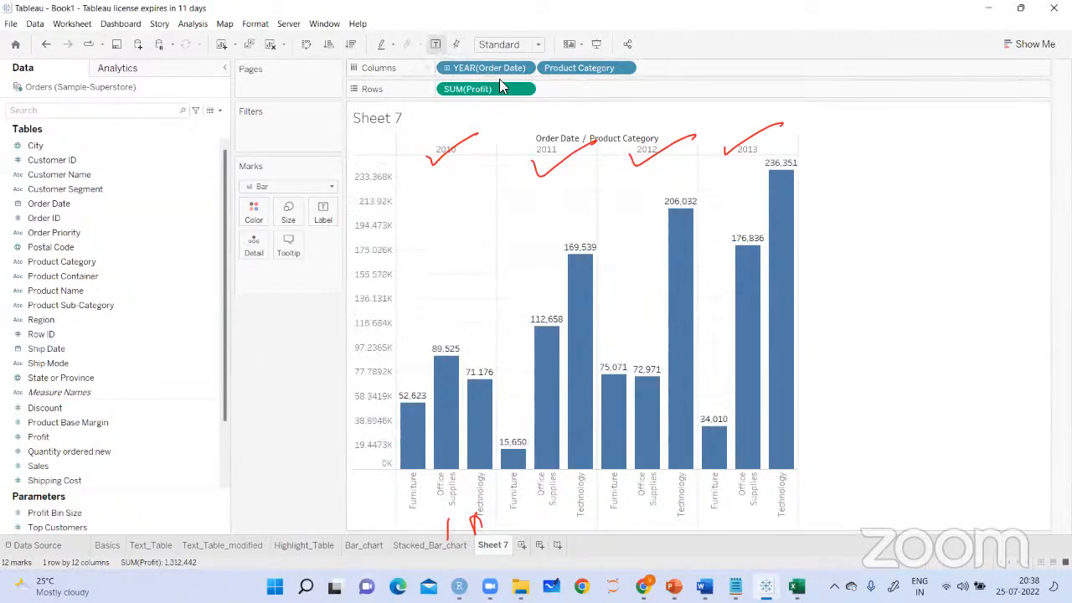
# Replace the check marks with arrows at each year's tallest bar and a circled handwritten "Category year wise" note
pyautogui.click(674, 51)
pyautogui.moveTo(442, 290); pyautogui.dragTo(440, 335)
pyautogui.moveTo(437, 325); pyautogui.dragTo(453, 320)
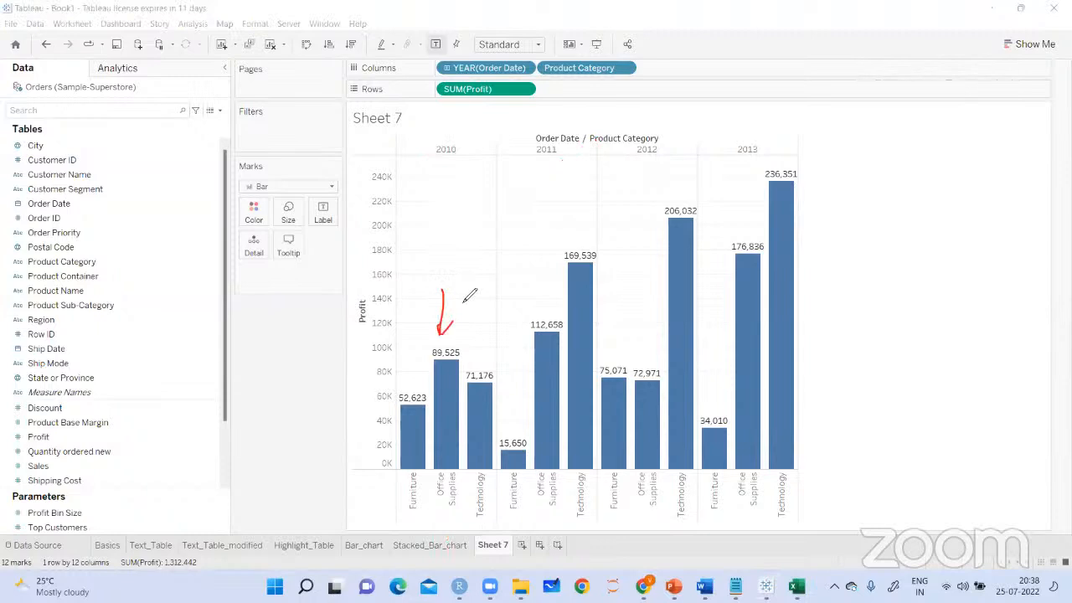
pyautogui.moveTo(574, 198); pyautogui.dragTo(585, 242)
pyautogui.moveTo(571, 223)
pyautogui.mouseDown()
pyautogui.moveTo(578, 253)
pyautogui.moveTo(592, 223)
pyautogui.mouseUp()
pyautogui.moveTo(687, 174); pyautogui.dragTo(686, 216)
pyautogui.moveTo(671, 184); pyautogui.dragTo(700, 198)
pyautogui.moveTo(779, 158)
pyautogui.mouseDown()
pyautogui.moveTo(777, 196)
pyautogui.moveTo(787, 187)
pyautogui.mouseUp()
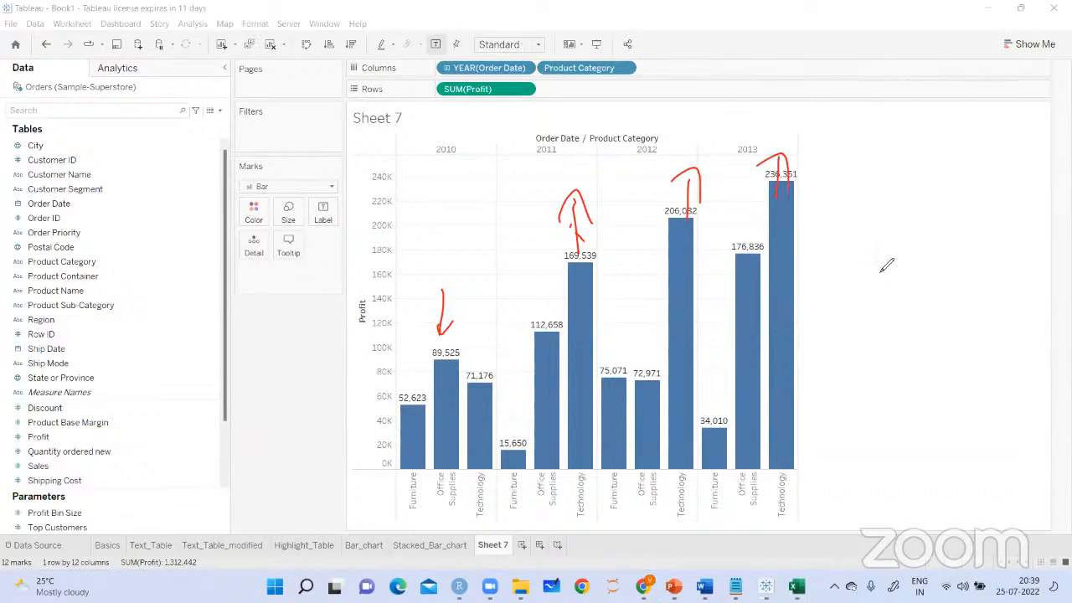
pyautogui.moveTo(796, 264)
pyautogui.mouseDown()
pyautogui.moveTo(876, 206)
pyautogui.moveTo(912, 219)
pyautogui.moveTo(976, 163)
pyautogui.moveTo(1034, 158)
pyautogui.moveTo(972, 196)
pyautogui.mouseUp()
pyautogui.moveTo(1026, 141)
pyautogui.mouseDown()
pyautogui.moveTo(1001, 280)
pyautogui.moveTo(1022, 141)
pyautogui.mouseUp()
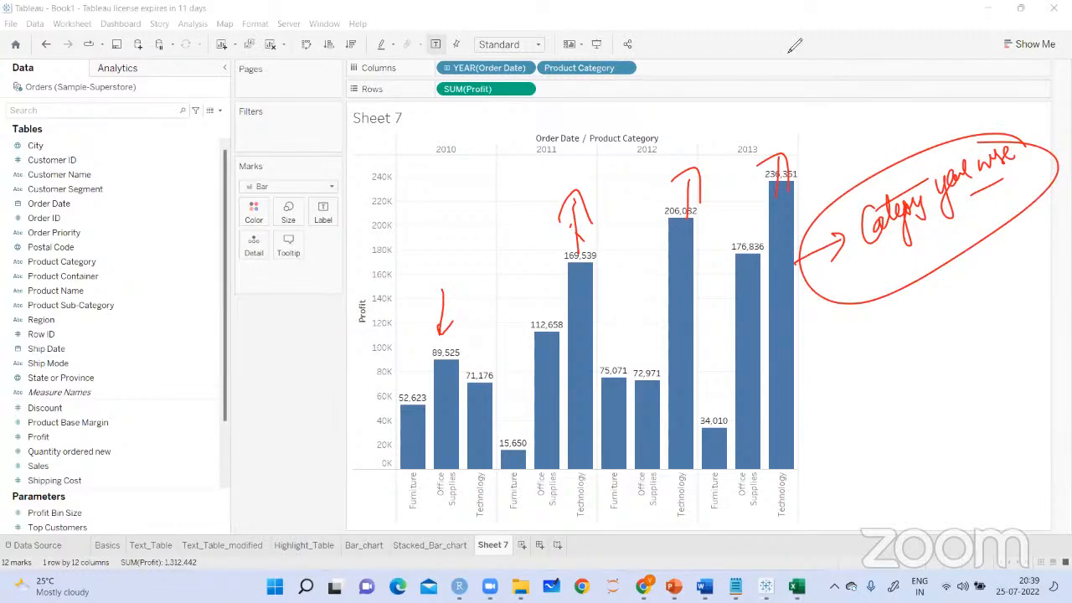
# Fit the chart to Entire View and clear the drawn annotations
pyautogui.click(513, 44)
pyautogui.click(506, 95)
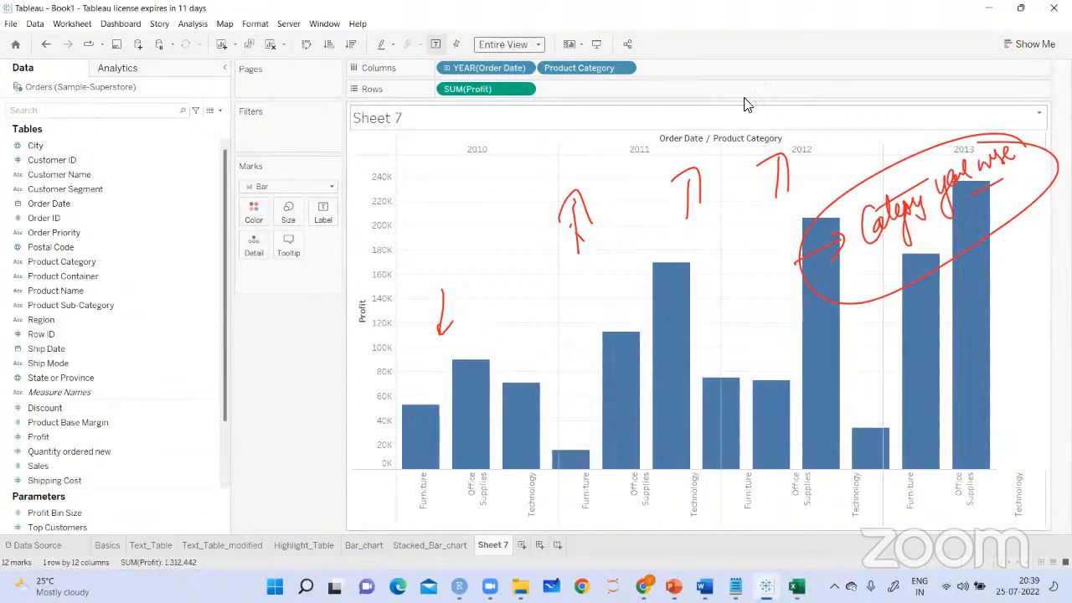
pyautogui.click(263, 502)
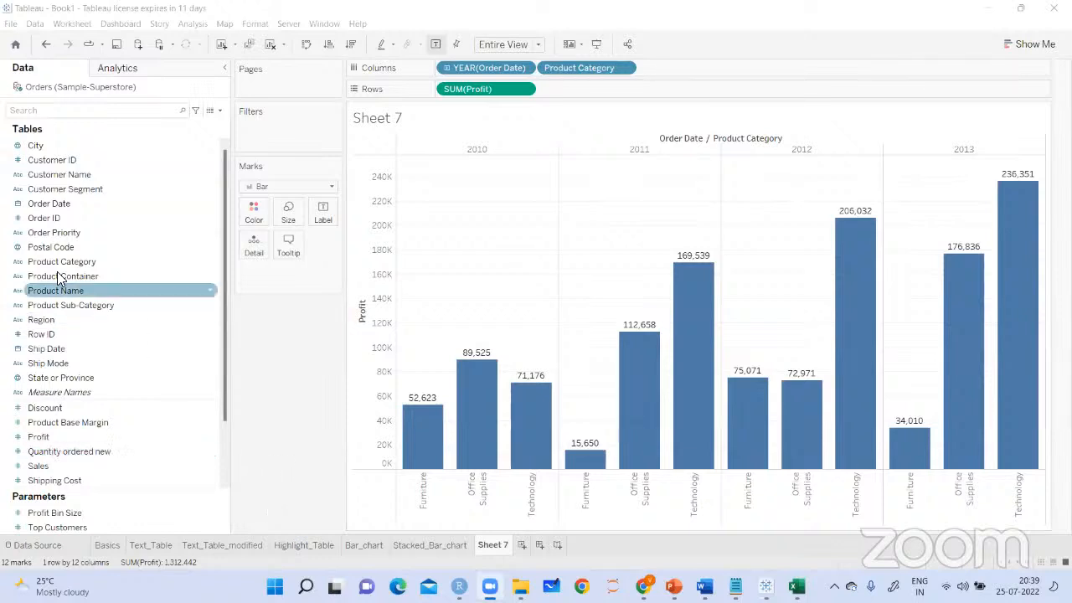
# Color the bars by Product Category and place Product Category ahead of YEAR(Order Date) in the columns
pyautogui.moveTo(55, 268); pyautogui.dragTo(254, 216)
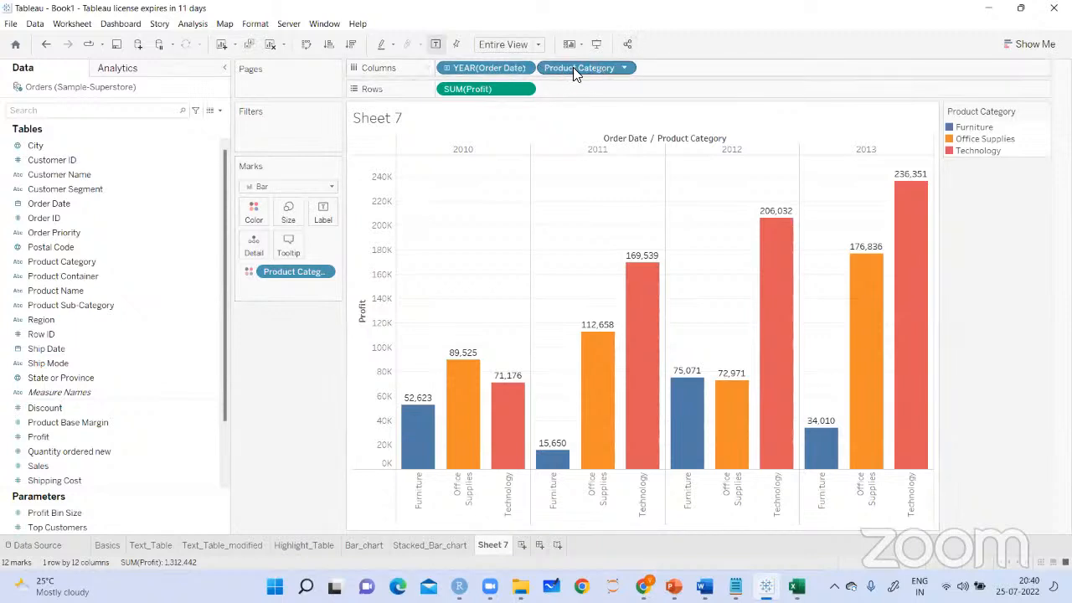
pyautogui.moveTo(573, 67); pyautogui.dragTo(444, 67)
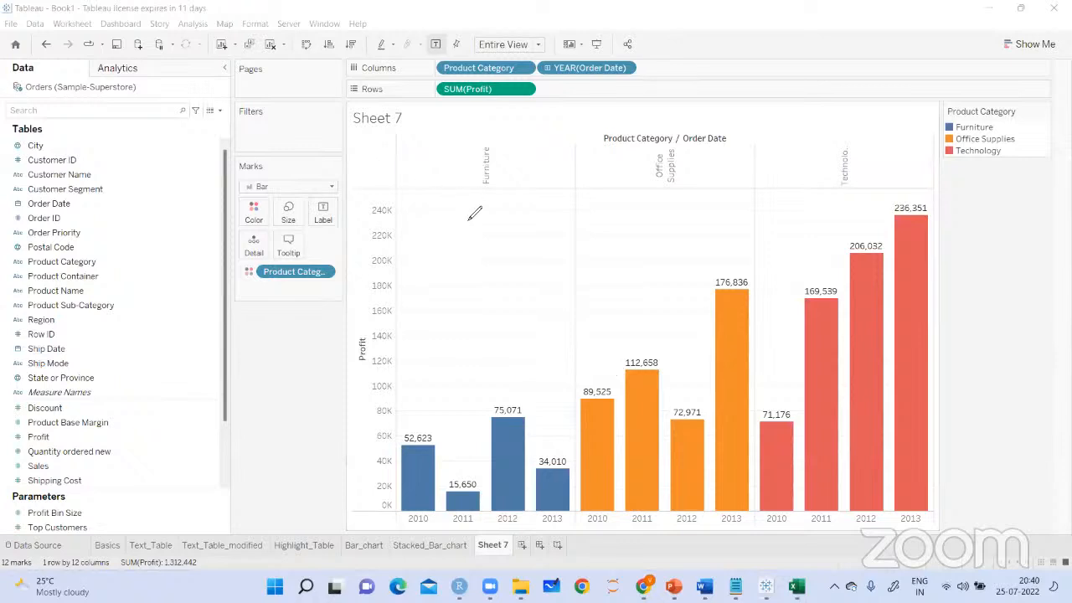
# Draw arrows below the Furniture, Office Supplies and Technology headers and handwrite a category performance note in the Furniture pane
pyautogui.moveTo(472, 199); pyautogui.dragTo(484, 221)
pyautogui.moveTo(666, 194); pyautogui.dragTo(661, 228)
pyautogui.moveTo(843, 195)
pyautogui.mouseDown()
pyautogui.moveTo(838, 221)
pyautogui.moveTo(856, 208)
pyautogui.mouseUp()
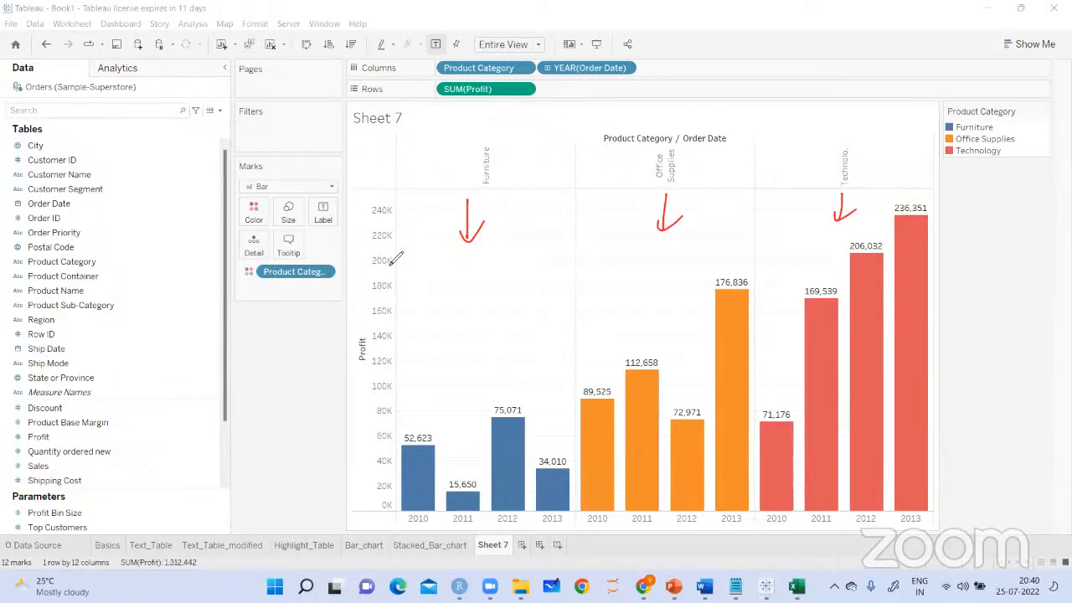
pyautogui.moveTo(429, 252)
pyautogui.mouseDown()
pyautogui.moveTo(434, 276)
pyautogui.moveTo(453, 251)
pyautogui.moveTo(469, 285)
pyautogui.moveTo(430, 260)
pyautogui.mouseUp()
pyautogui.moveTo(401, 310); pyautogui.dragTo(522, 258)
pyautogui.moveTo(513, 214); pyautogui.dragTo(514, 242)
pyautogui.moveTo(516, 228); pyautogui.dragTo(535, 224)
pyautogui.moveTo(471, 295)
pyautogui.mouseDown()
pyautogui.moveTo(533, 264)
pyautogui.moveTo(550, 242)
pyautogui.mouseUp()
# Mark the 2010 to 2012 Furniture bars with arrows, trace the Furniture profit trend line, and clear the drawings
pyautogui.moveTo(412, 401)
pyautogui.mouseDown()
pyautogui.moveTo(419, 414)
pyautogui.moveTo(433, 386)
pyautogui.mouseUp()
pyautogui.moveTo(453, 421); pyautogui.dragTo(461, 440)
pyautogui.moveTo(507, 377); pyautogui.dragTo(516, 392)
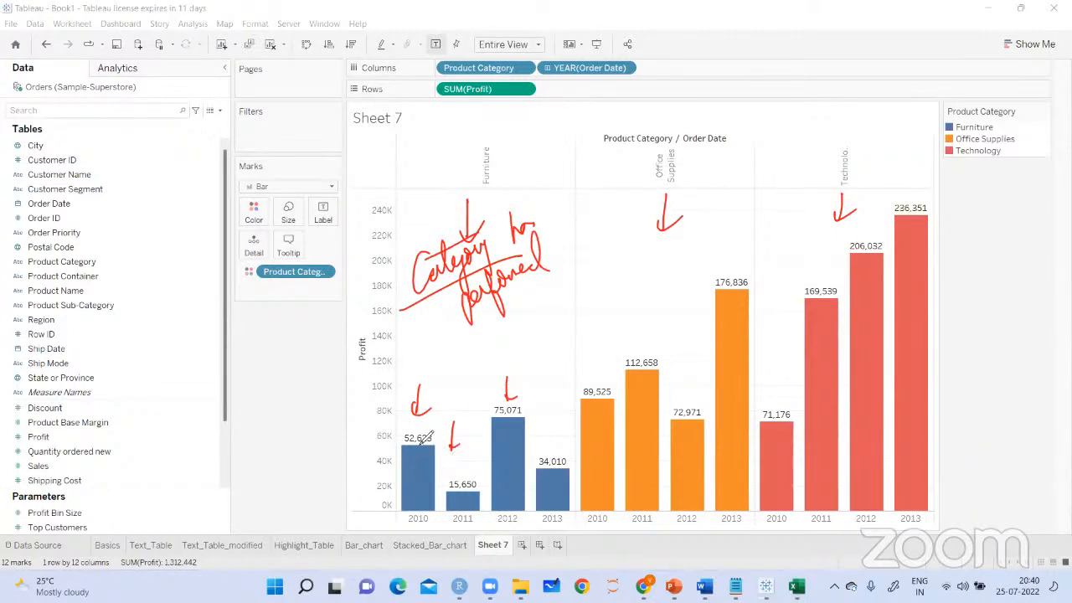
pyautogui.moveTo(434, 429)
pyautogui.mouseDown()
pyautogui.moveTo(465, 471)
pyautogui.moveTo(502, 412)
pyautogui.moveTo(546, 469)
pyautogui.mouseUp()
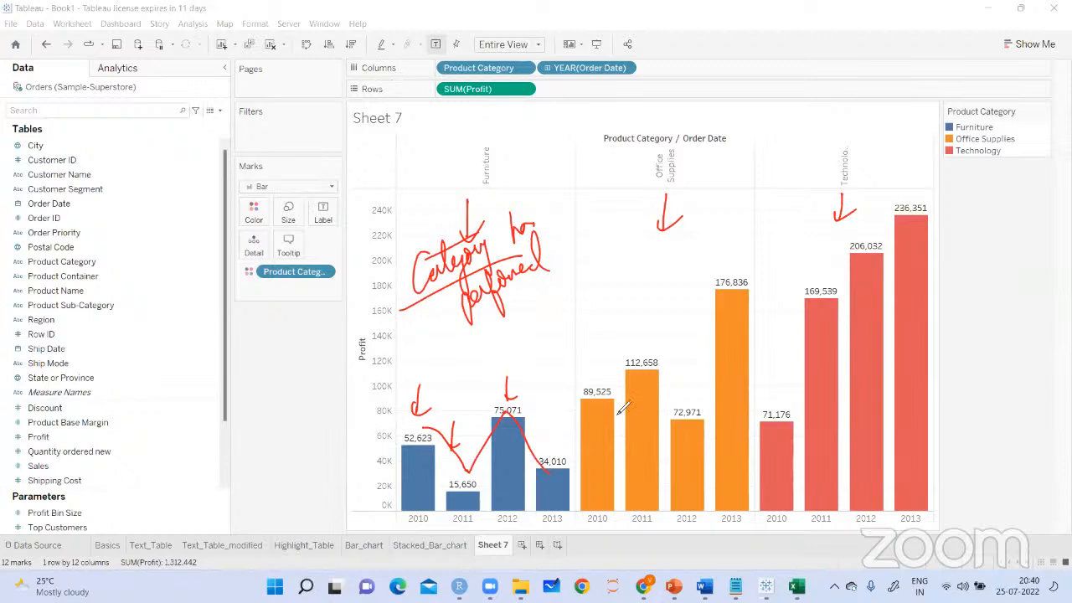
pyautogui.click(776, 92)
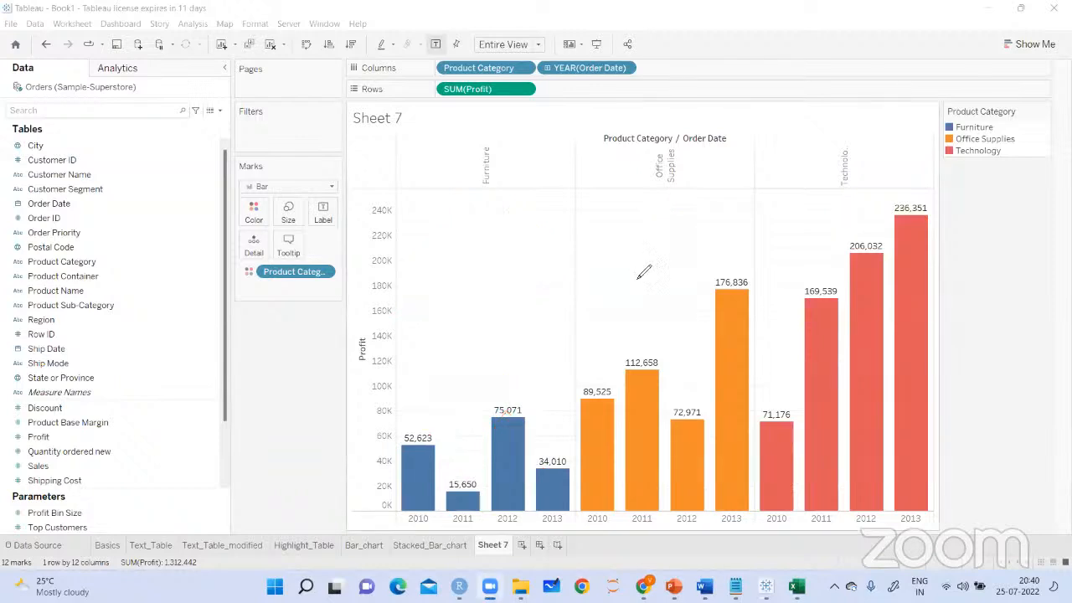
pyautogui.moveTo(350, 425)
pyautogui.mouseDown()
pyautogui.moveTo(423, 435)
pyautogui.moveTo(456, 479)
pyautogui.moveTo(511, 423)
pyautogui.moveTo(560, 471)
pyautogui.mouseUp()
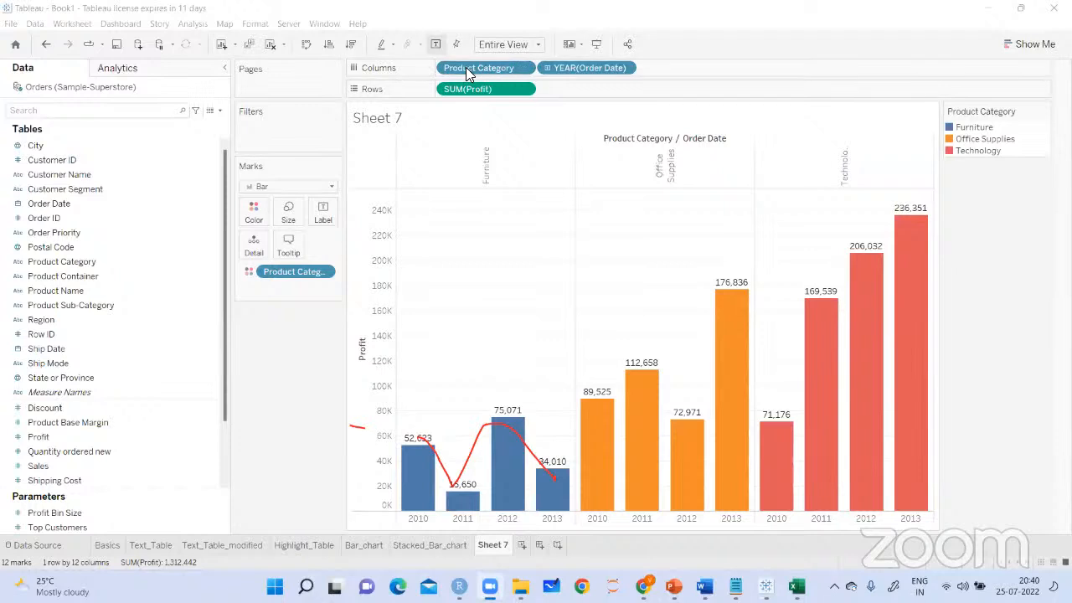
pyautogui.click(693, 81)
# Draw arrows in the Furniture and Office Supplies panes and trace trend lines over the Office Supplies and Technology bars
pyautogui.moveTo(443, 224); pyautogui.dragTo(454, 227)
pyautogui.moveTo(496, 227)
pyautogui.mouseDown()
pyautogui.moveTo(498, 338)
pyautogui.moveTo(531, 313)
pyautogui.mouseUp()
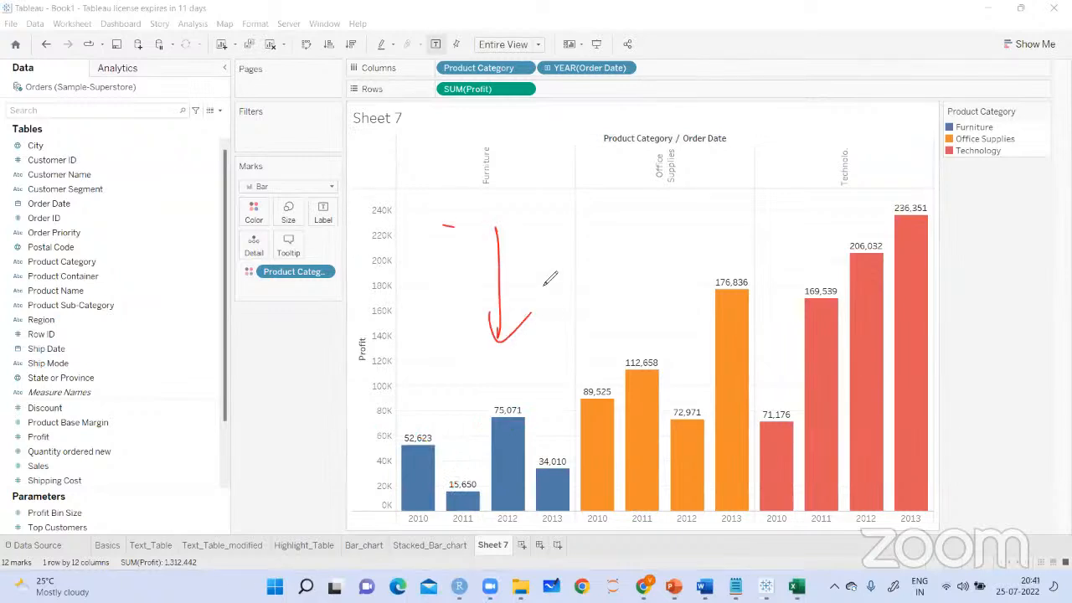
pyautogui.moveTo(658, 198); pyautogui.dragTo(659, 242)
pyautogui.moveTo(649, 231); pyautogui.dragTo(671, 225)
pyautogui.moveTo(591, 400)
pyautogui.mouseDown()
pyautogui.moveTo(651, 333)
pyautogui.moveTo(692, 400)
pyautogui.moveTo(737, 305)
pyautogui.moveTo(744, 328)
pyautogui.mouseUp()
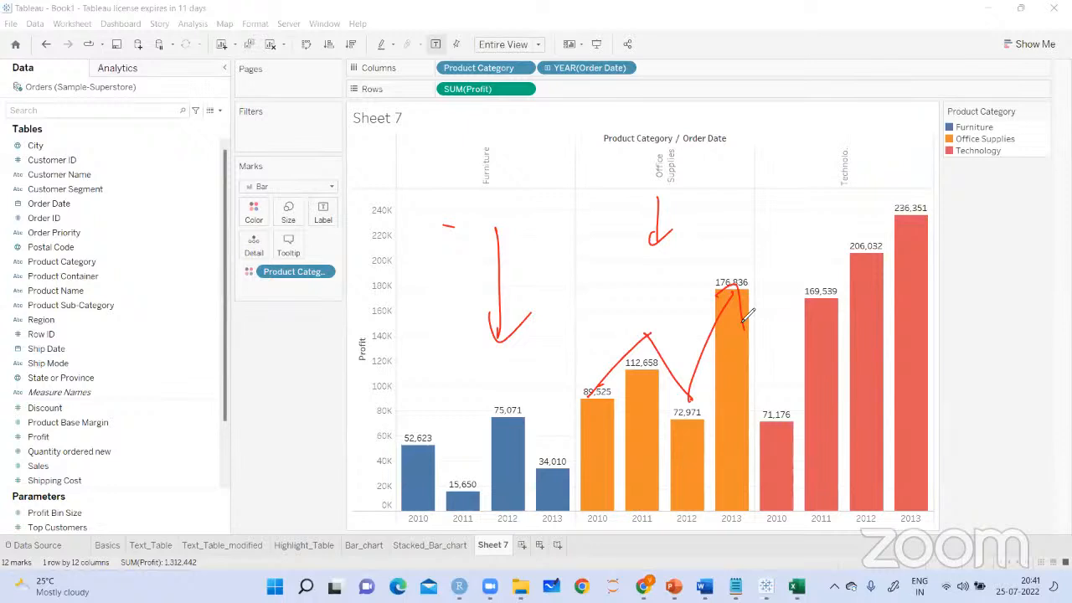
pyautogui.moveTo(771, 427)
pyautogui.mouseDown()
pyautogui.moveTo(880, 298)
pyautogui.moveTo(873, 337)
pyautogui.mouseUp()
# Handwrite a circled "Constant Increase over 4 years" note beside the Technology bars
pyautogui.moveTo(961, 217)
pyautogui.mouseDown()
pyautogui.moveTo(962, 248)
pyautogui.moveTo(1015, 215)
pyautogui.mouseUp()
pyautogui.moveTo(945, 280)
pyautogui.mouseDown()
pyautogui.moveTo(963, 303)
pyautogui.moveTo(1035, 252)
pyautogui.mouseUp()
pyautogui.moveTo(1029, 197)
pyautogui.mouseDown()
pyautogui.moveTo(965, 201)
pyautogui.moveTo(1043, 201)
pyautogui.mouseUp()
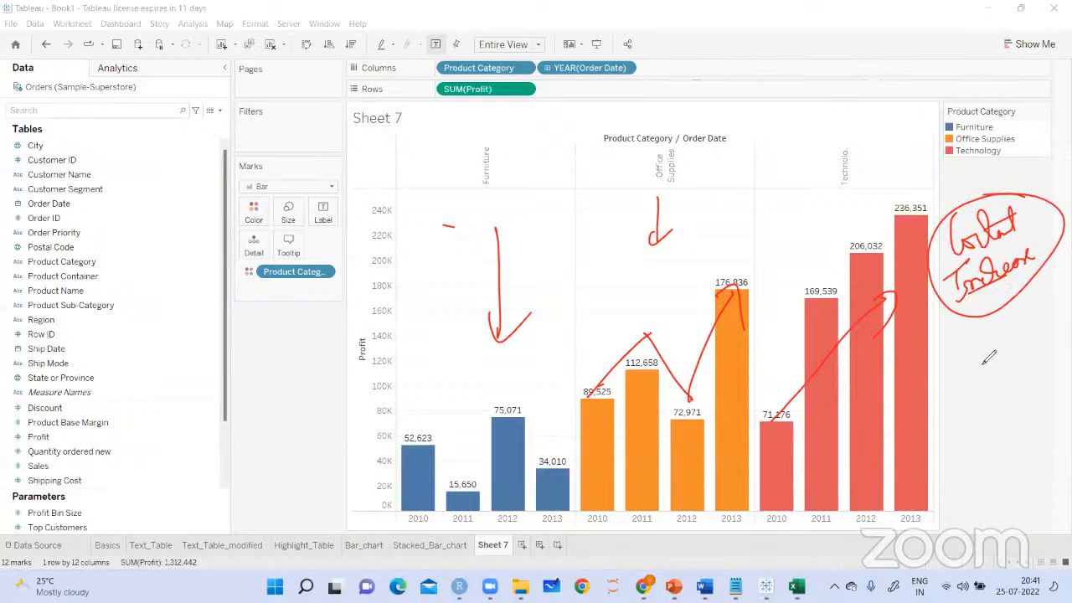
pyautogui.moveTo(961, 308)
pyautogui.mouseDown()
pyautogui.moveTo(972, 325)
pyautogui.moveTo(963, 331)
pyautogui.moveTo(1017, 312)
pyautogui.moveTo(1017, 332)
pyautogui.mouseUp()
pyautogui.moveTo(959, 348); pyautogui.dragTo(1011, 357)
pyautogui.moveTo(939, 379)
pyautogui.mouseDown()
pyautogui.moveTo(1037, 333)
pyautogui.moveTo(1050, 289)
pyautogui.mouseUp()
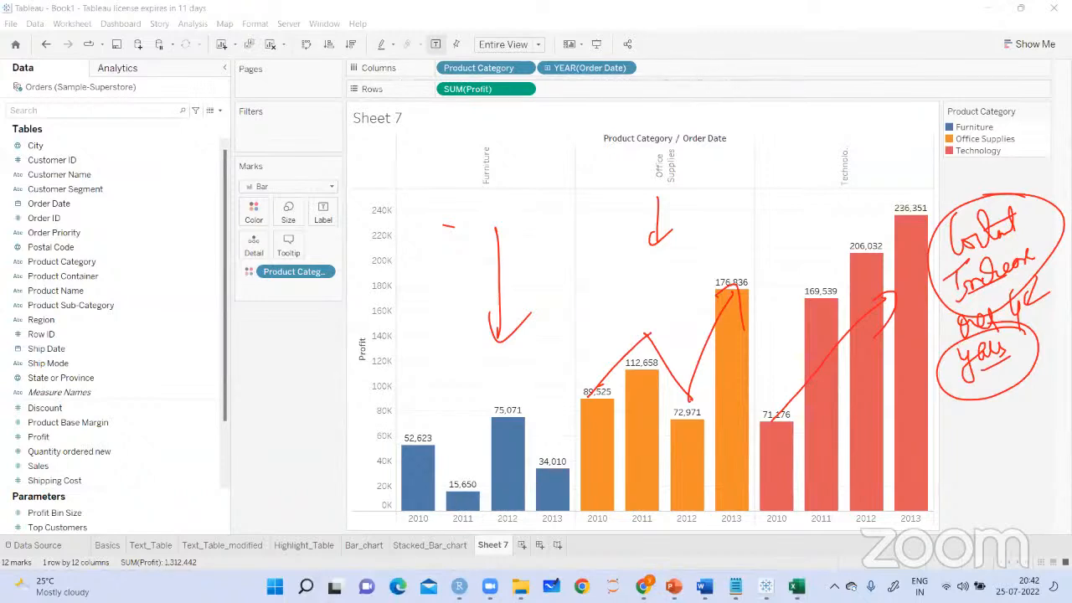
# Rename the Sheet 7 worksheet as Sidebyside_barchart
pyautogui.rightClick(486, 543)
pyautogui.click(547, 421)
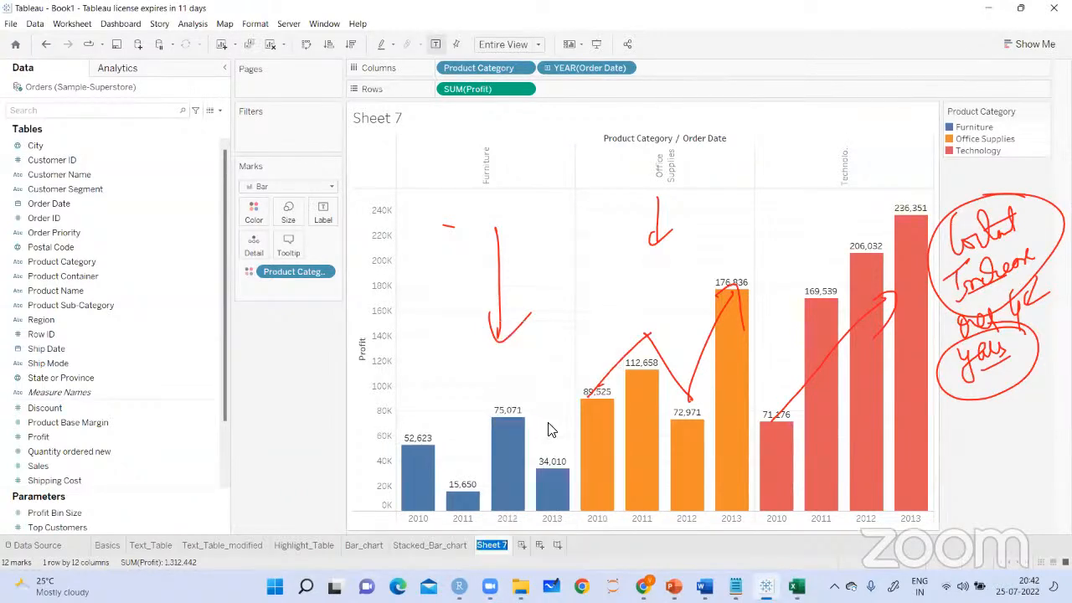
pyautogui.write('Sidebyside')
pyautogui.press('Return')
pyautogui.write('_barchart')
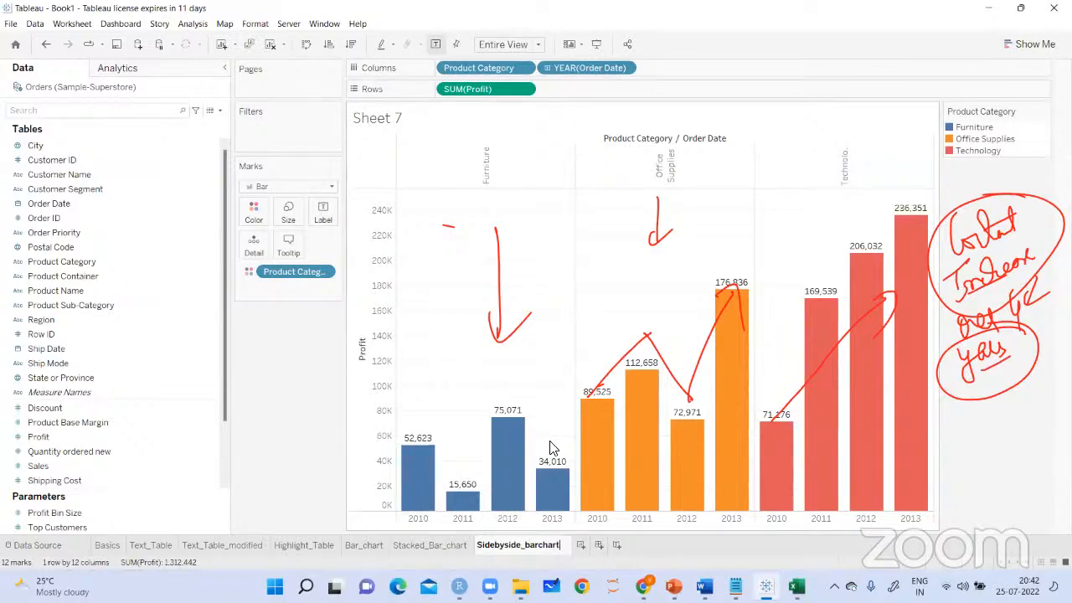
pyautogui.press('Return')
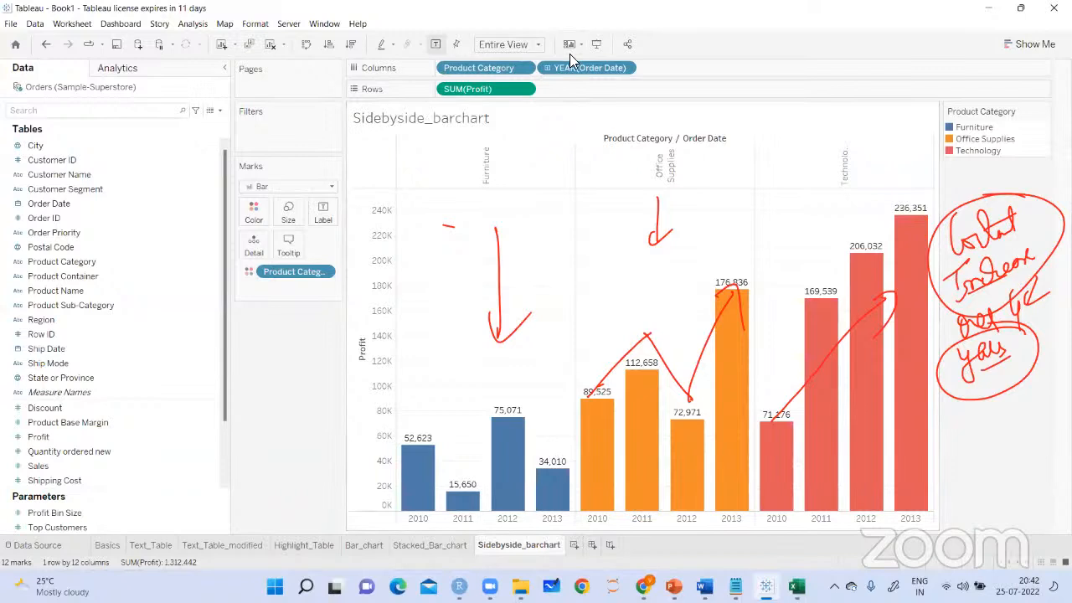
# Clear the drawings from the chart and draw pen strokes over the bar chart sheet names
pyautogui.click(677, 95)
pyautogui.click(115, 49)
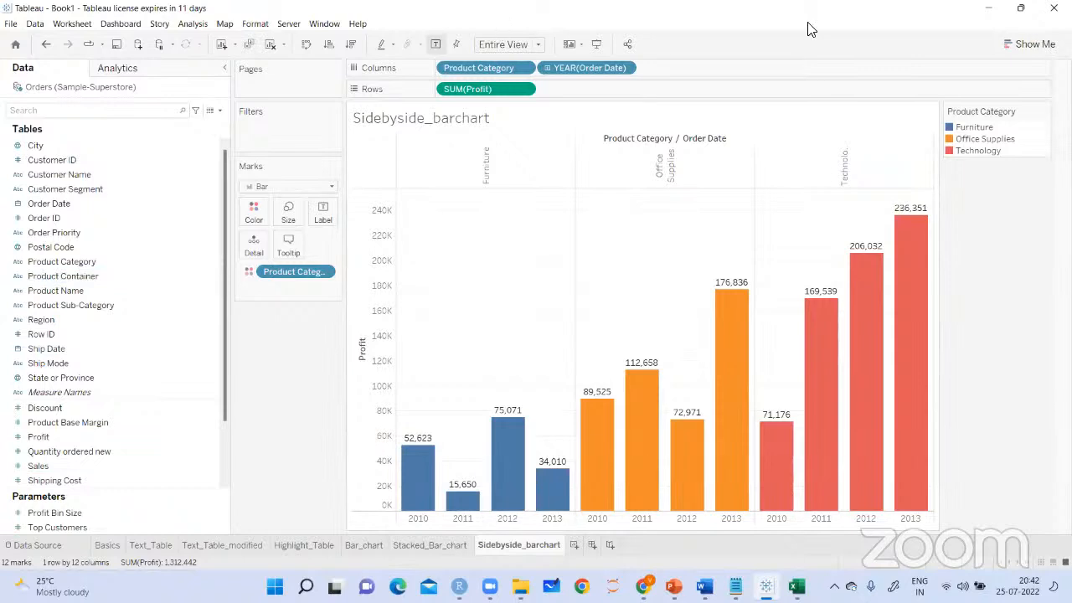
pyautogui.moveTo(370, 547)
pyautogui.mouseDown()
pyautogui.moveTo(381, 519)
pyautogui.moveTo(387, 535)
pyautogui.moveTo(464, 515)
pyautogui.mouseUp()
pyautogui.moveTo(506, 553); pyautogui.dragTo(549, 510)
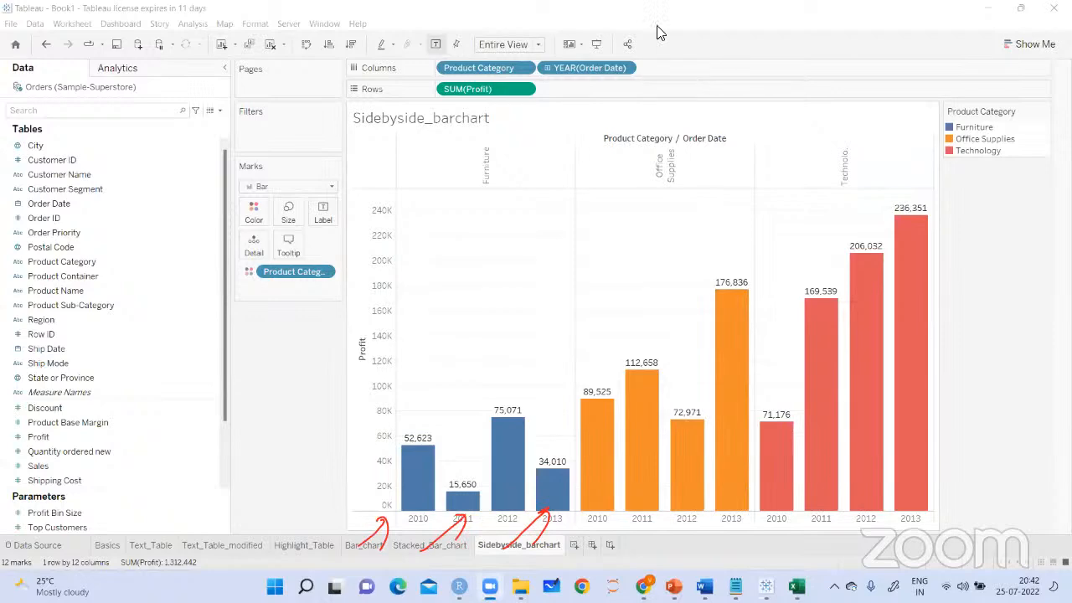
# Switch to the Notepad notes and highlight "Discrete line chart" in the Line Graphs section
pyautogui.click(736, 587)
pyautogui.click(365, 439)
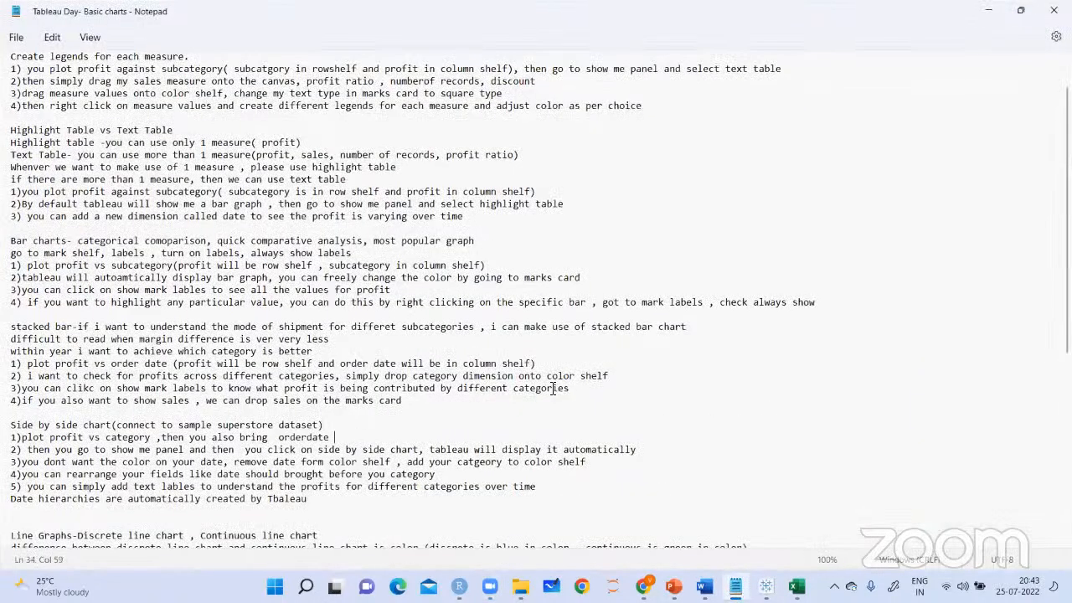
pyautogui.scroll(-4, 59, 358)
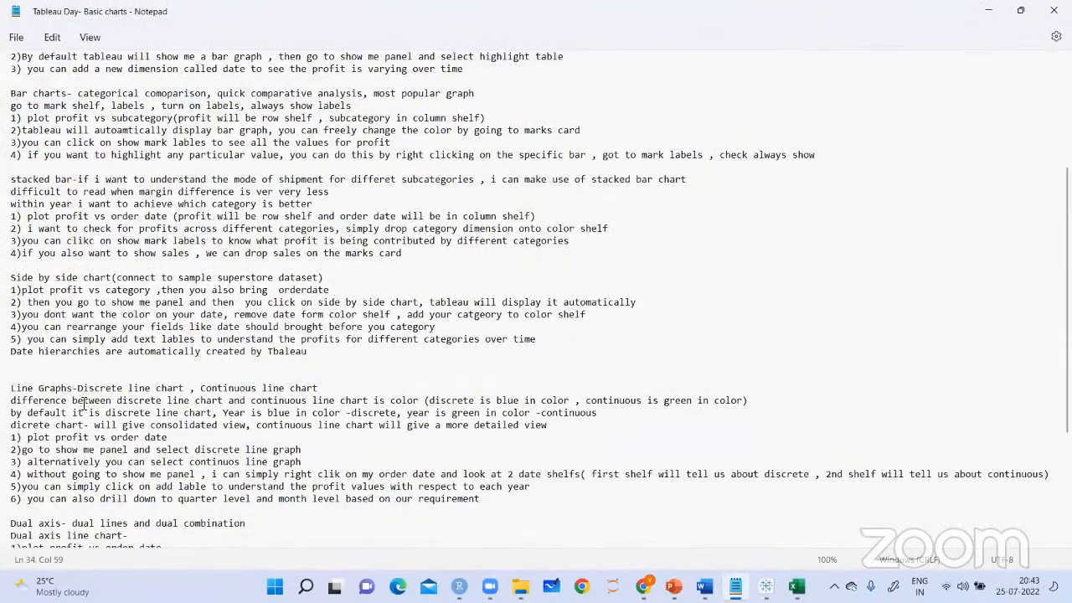
pyautogui.moveTo(11, 388); pyautogui.dragTo(191, 388)
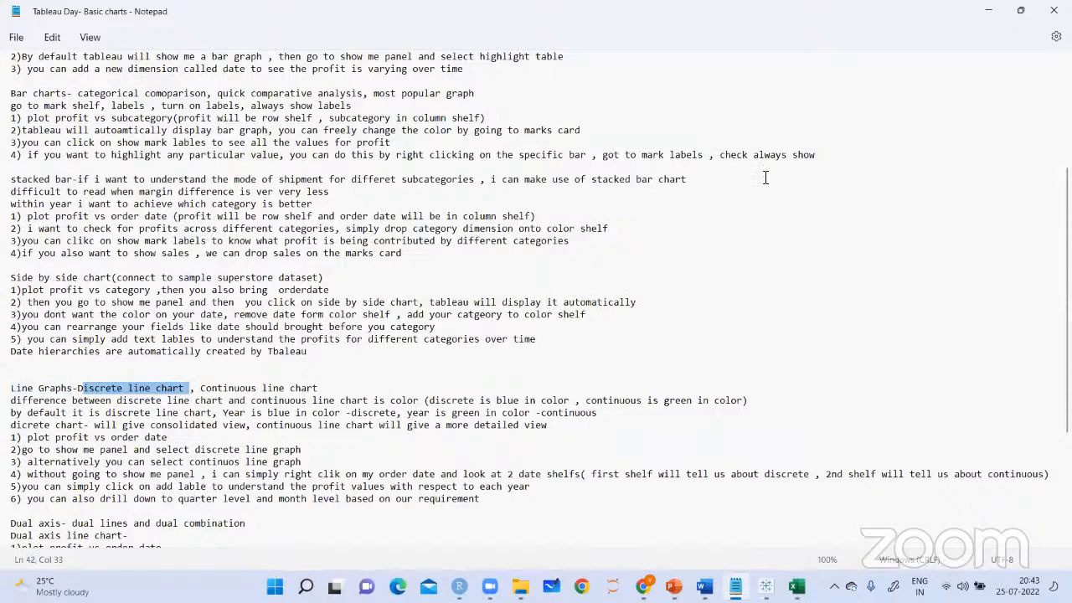
# Return to Tableau, add a new worksheet and rename it Line_chart
pyautogui.hotkey('alt', 'Tab')
pyautogui.click(573, 545)
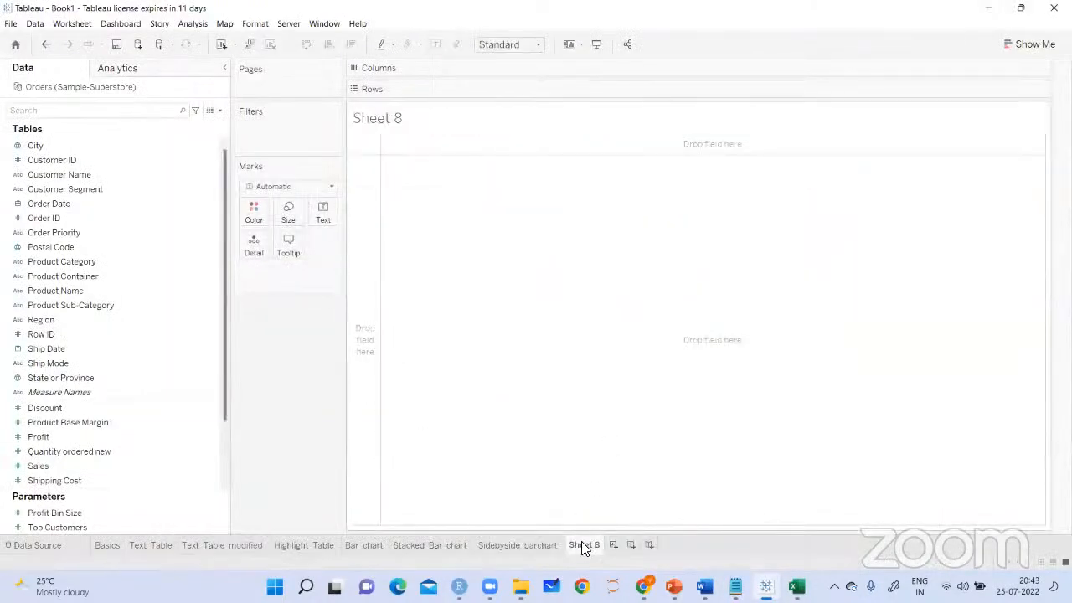
pyautogui.rightClick(584, 540)
pyautogui.click(659, 400)
pyautogui.write('Lince')
pyautogui.press('BackSpace')
pyautogui.press('BackSpace')
pyautogui.write('e_chart')
pyautogui.press('Return')
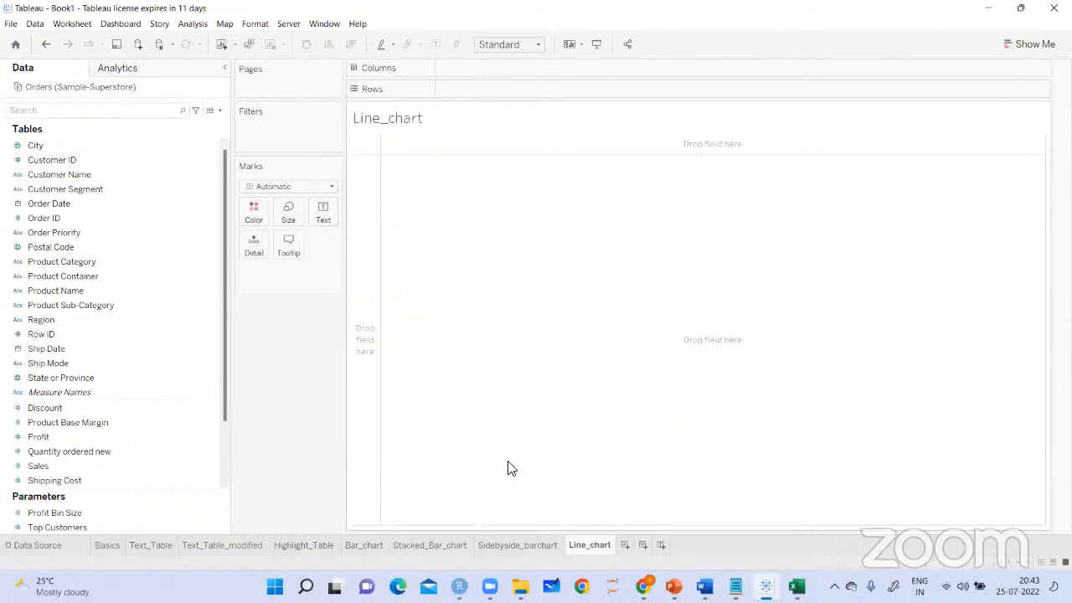
# Plot Profit on the rows against Order Date on the columns
pyautogui.scroll(-1, 225, 386)
pyautogui.moveTo(55, 408); pyautogui.dragTo(472, 93)
pyautogui.scroll(1, 224, 372)
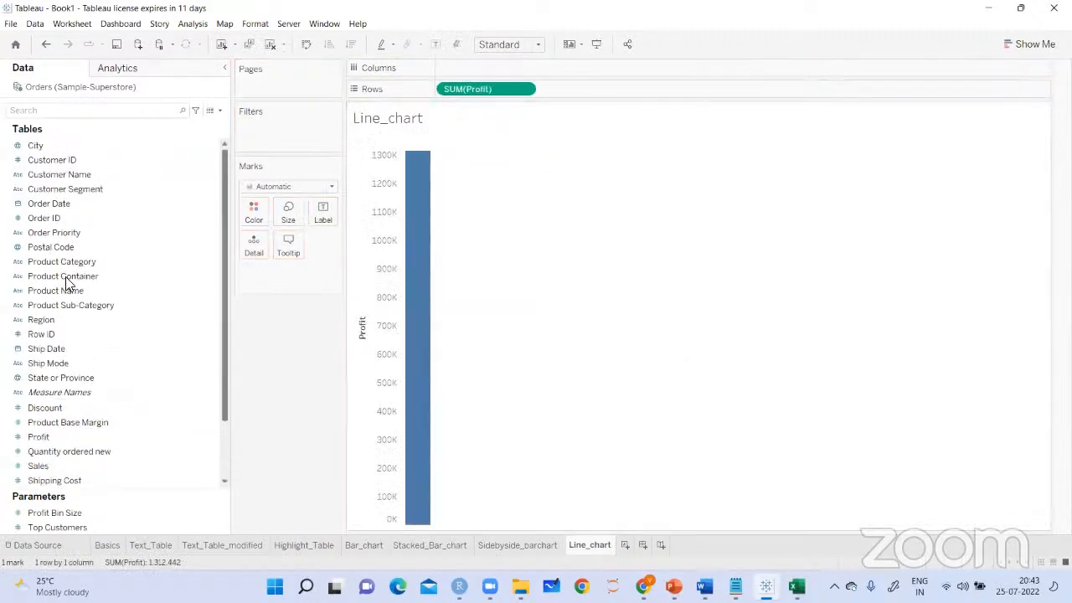
pyautogui.moveTo(47, 203); pyautogui.dragTo(461, 67)
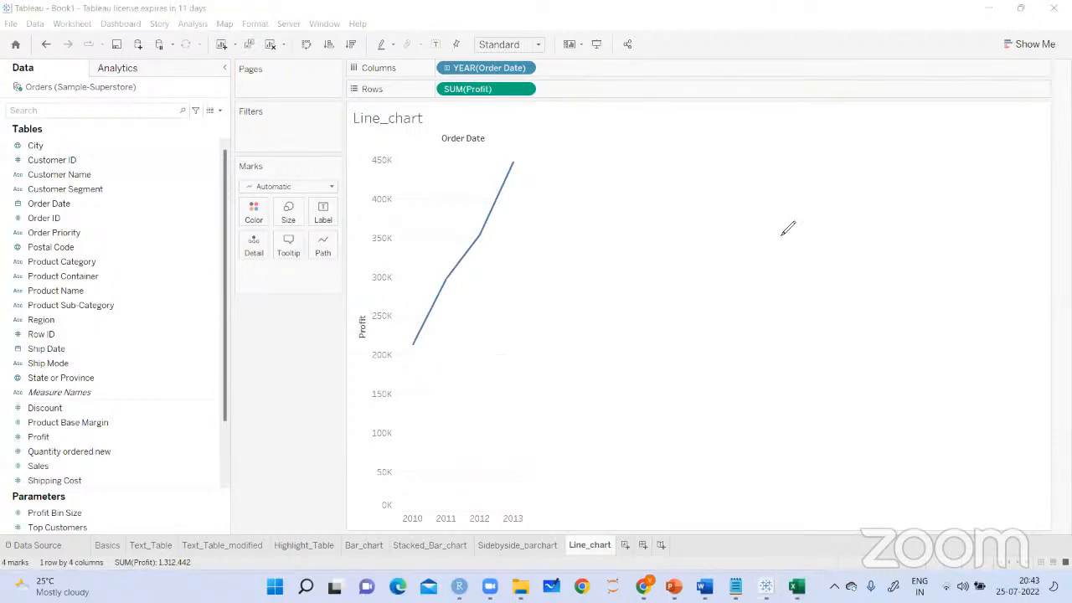
# Handwrite an underlined "By default → Tableau Discrete line chart" note and add pen marks beside the YEAR(Order Date) field
pyautogui.moveTo(559, 164)
pyautogui.mouseDown()
pyautogui.moveTo(560, 185)
pyautogui.moveTo(692, 139)
pyautogui.moveTo(717, 115)
pyautogui.moveTo(710, 149)
pyautogui.moveTo(779, 126)
pyautogui.moveTo(730, 134)
pyautogui.mouseUp()
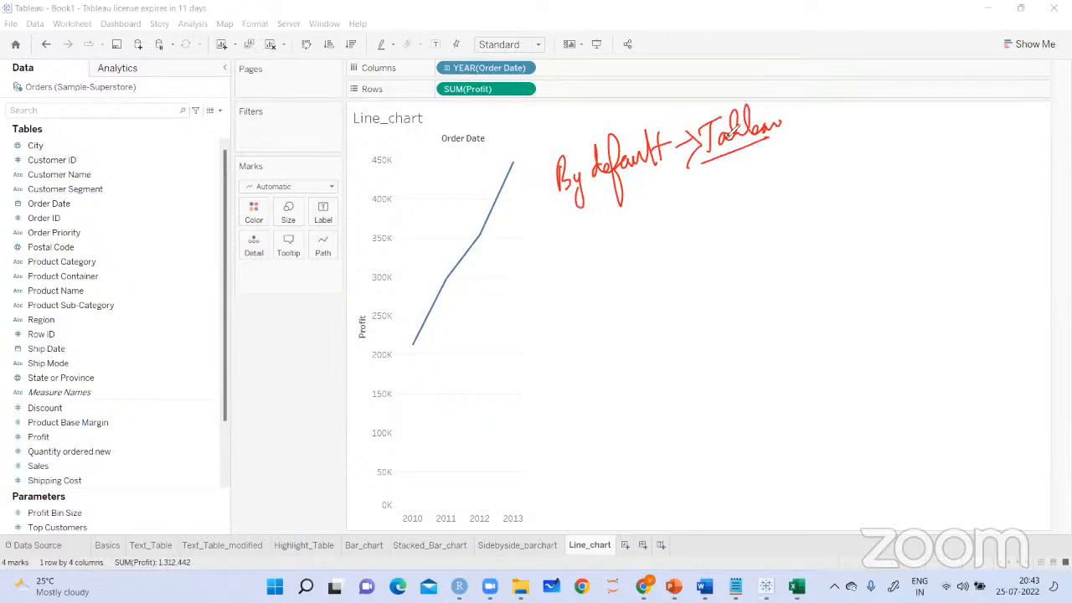
pyautogui.moveTo(681, 177); pyautogui.dragTo(690, 225)
pyautogui.moveTo(712, 192)
pyautogui.mouseDown()
pyautogui.moveTo(713, 214)
pyautogui.moveTo(809, 134)
pyautogui.moveTo(838, 148)
pyautogui.moveTo(900, 113)
pyautogui.moveTo(824, 180)
pyautogui.moveTo(880, 150)
pyautogui.mouseUp()
pyautogui.moveTo(662, 258); pyautogui.dragTo(824, 188)
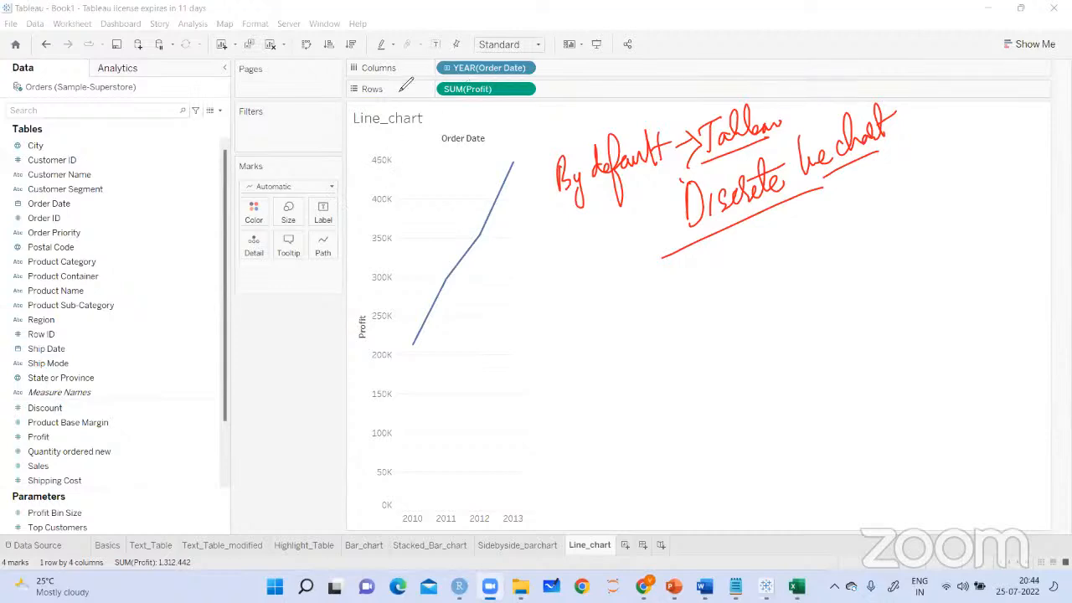
pyautogui.moveTo(591, 58)
pyautogui.mouseDown()
pyautogui.moveTo(593, 89)
pyautogui.moveTo(625, 82)
pyautogui.mouseUp()
pyautogui.moveTo(634, 60)
pyautogui.mouseDown()
pyautogui.moveTo(631, 85)
pyautogui.moveTo(639, 82)
pyautogui.mouseUp()
pyautogui.moveTo(646, 51); pyautogui.dragTo(671, 68)
pyautogui.moveTo(595, 103)
pyautogui.mouseDown()
pyautogui.moveTo(660, 86)
pyautogui.moveTo(605, 55)
pyautogui.mouseUp()
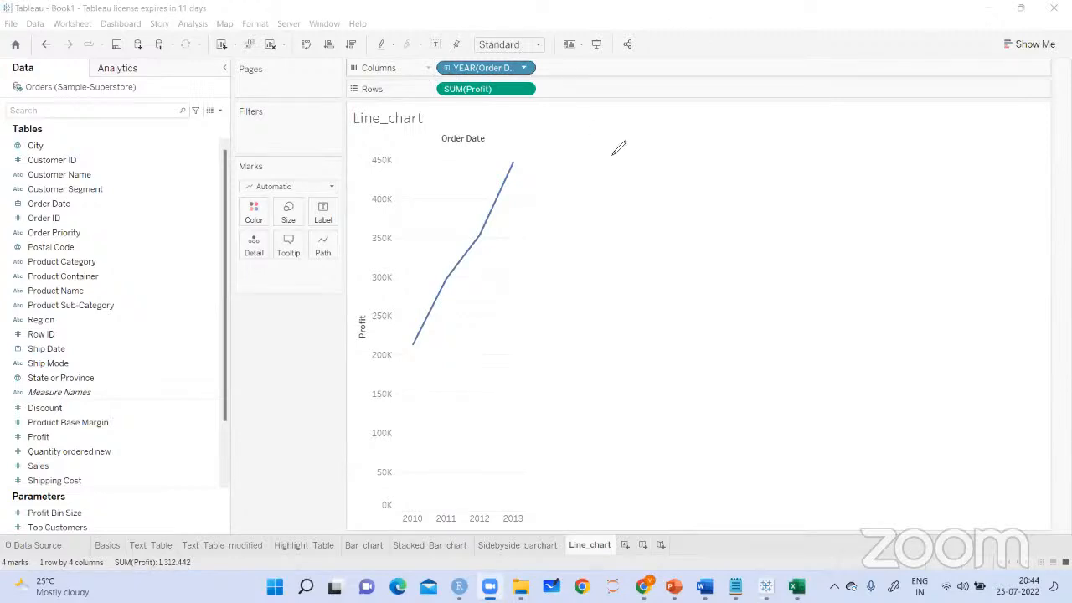
# Handwrite "Year month Week Day" above the empty canvas area and underline its end, erasing the first attempt at Day
pyautogui.moveTo(619, 148)
pyautogui.mouseDown()
pyautogui.moveTo(746, 153)
pyautogui.moveTo(707, 153)
pyautogui.moveTo(821, 134)
pyautogui.moveTo(837, 117)
pyautogui.moveTo(827, 139)
pyautogui.moveTo(836, 144)
pyautogui.mouseUp()
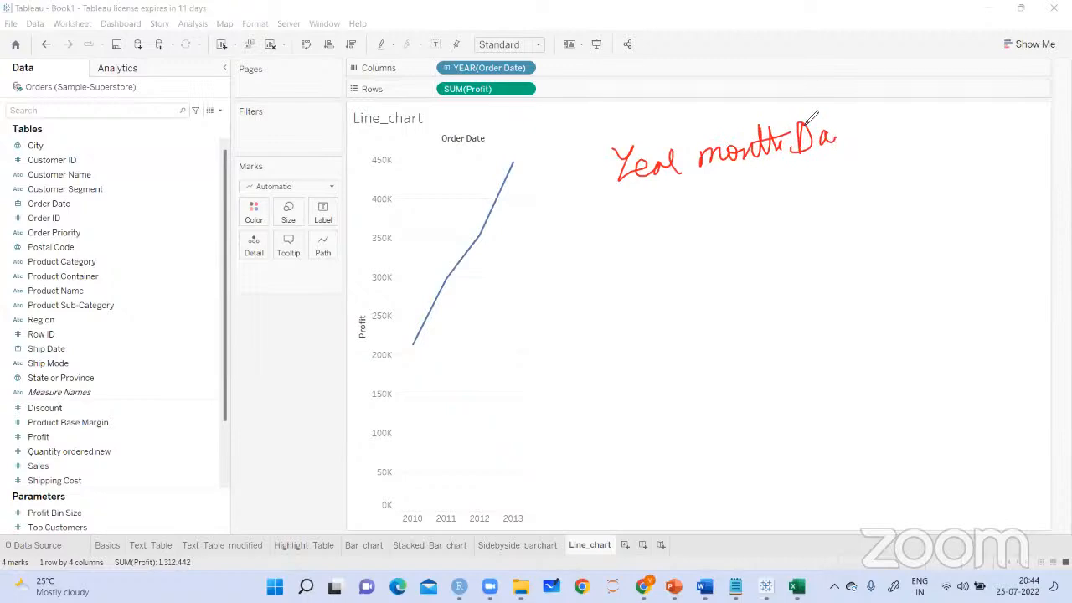
pyautogui.moveTo(814, 134); pyautogui.dragTo(823, 128)
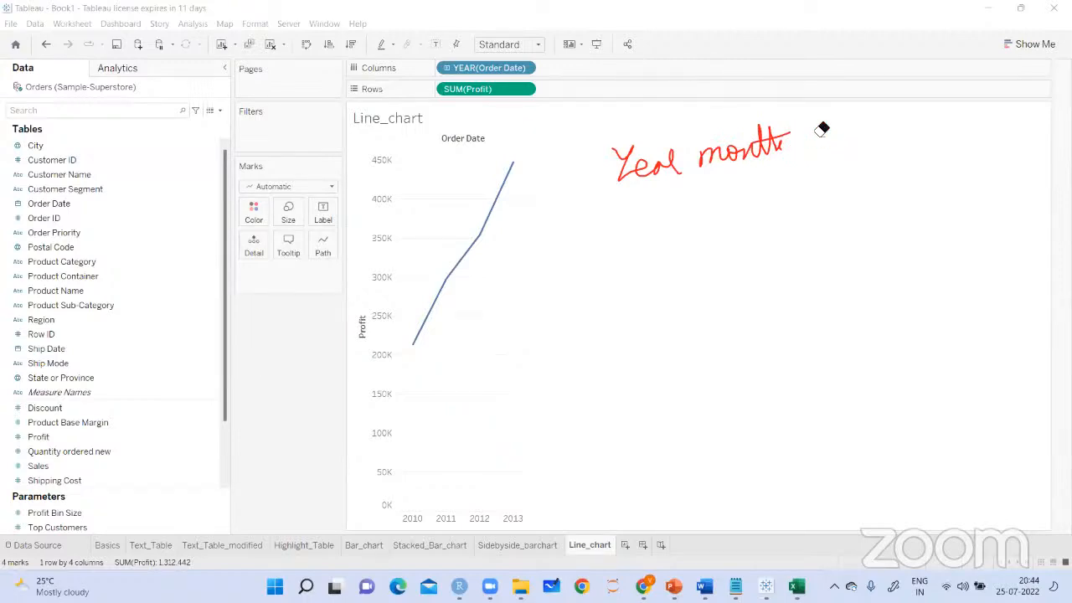
pyautogui.moveTo(808, 125)
pyautogui.mouseDown()
pyautogui.moveTo(918, 112)
pyautogui.moveTo(923, 127)
pyautogui.mouseUp()
pyautogui.moveTo(766, 169); pyautogui.dragTo(875, 137)
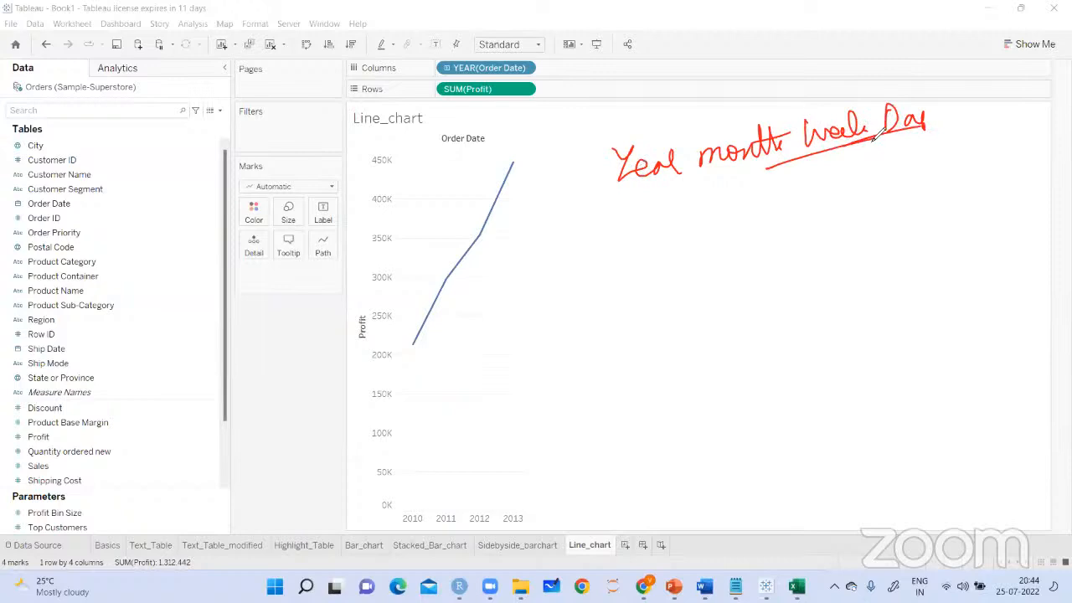
# Expand Order Date to the quarter level and replace the handwriting with upward arrows over the 2010 quarters
pyautogui.click(446, 69)
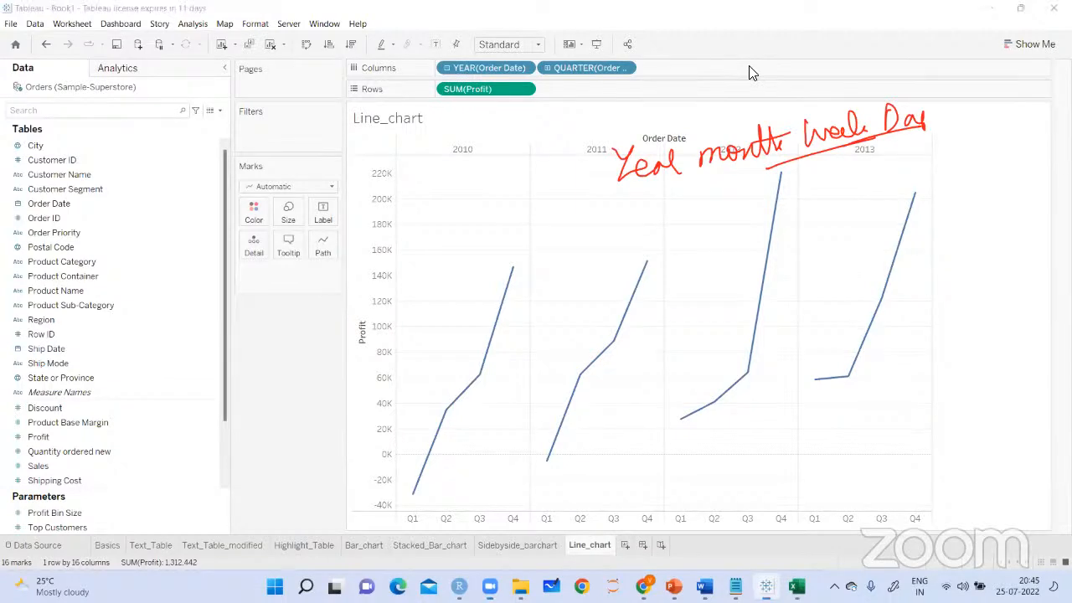
pyautogui.click(704, 81)
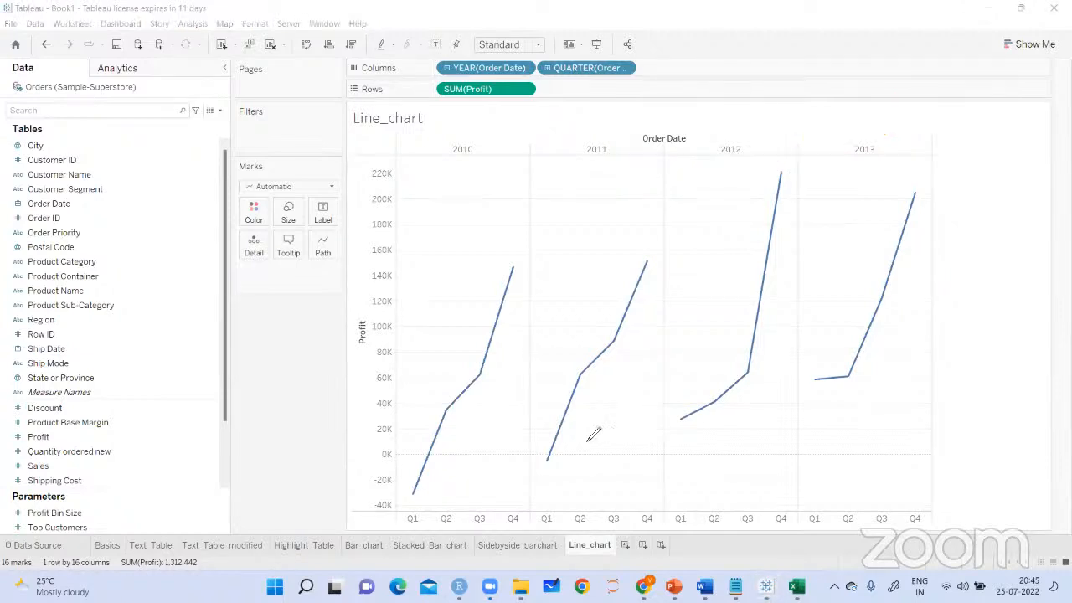
pyautogui.moveTo(419, 517); pyautogui.dragTo(408, 498)
pyautogui.moveTo(439, 453)
pyautogui.mouseDown()
pyautogui.moveTo(442, 507)
pyautogui.moveTo(453, 474)
pyautogui.mouseUp()
pyautogui.moveTo(467, 447)
pyautogui.mouseDown()
pyautogui.moveTo(471, 517)
pyautogui.moveTo(471, 463)
pyautogui.mouseUp()
pyautogui.moveTo(490, 340); pyautogui.dragTo(507, 512)
pyautogui.moveTo(485, 366); pyautogui.dragTo(520, 387)
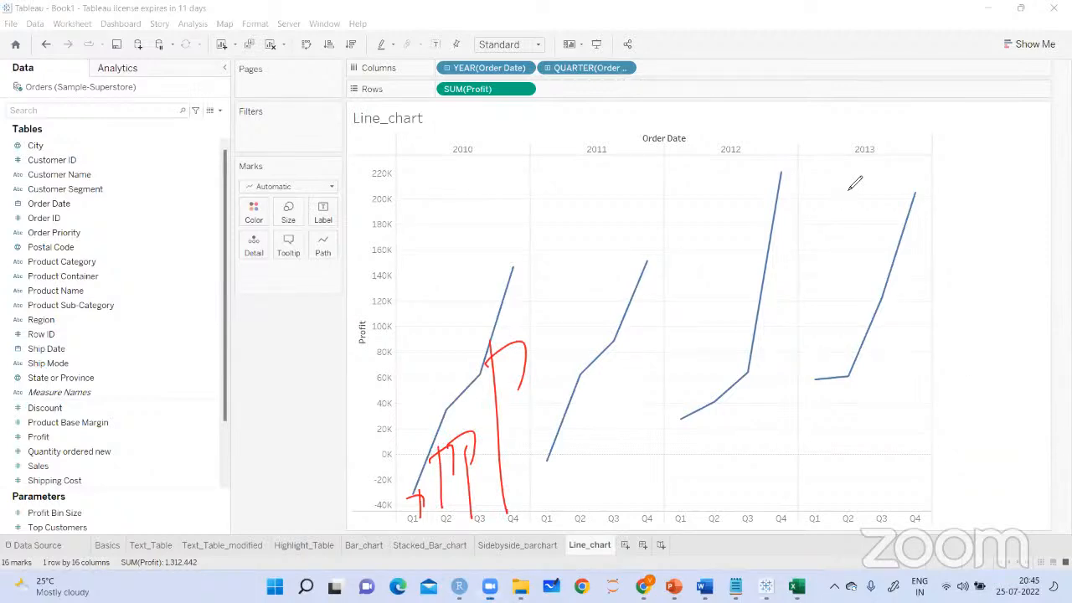
# Expand the quarter level of Order Date to months and clear the arrows
pyautogui.click(548, 68)
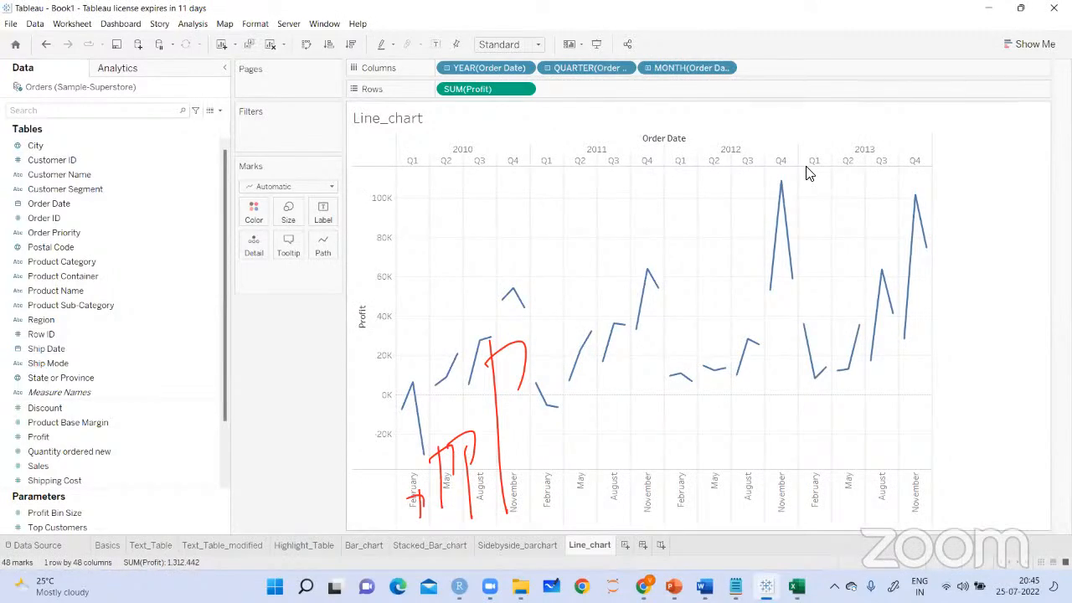
pyautogui.click(717, 36)
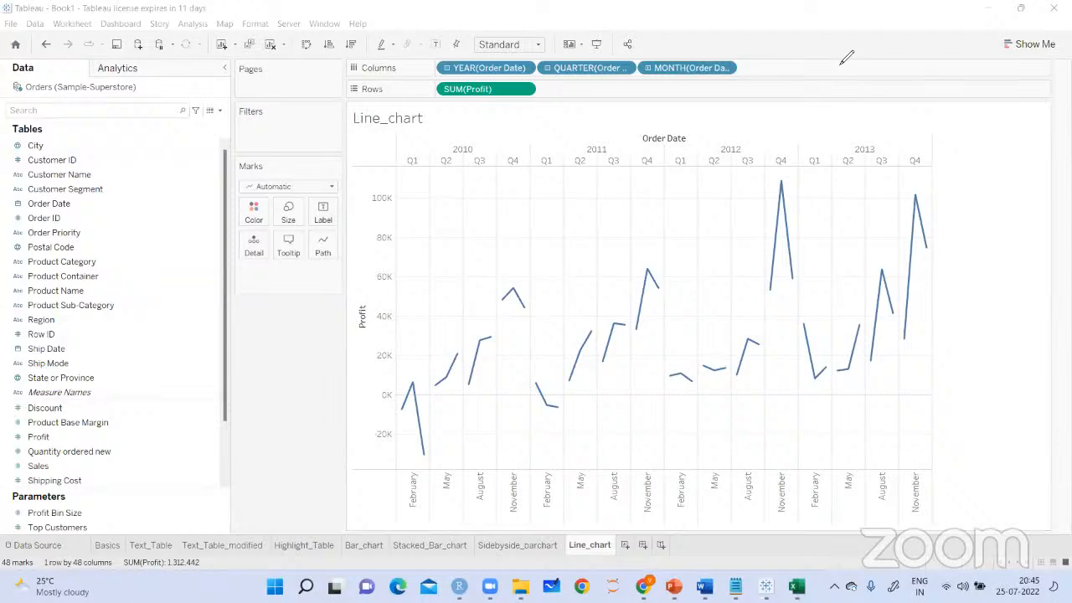
# Remove the MONTH and YEAR levels of Order Date from the columns, keeping only QUARTER
pyautogui.moveTo(687, 67); pyautogui.dragTo(279, 385)
pyautogui.moveTo(494, 71); pyautogui.dragTo(347, 398)
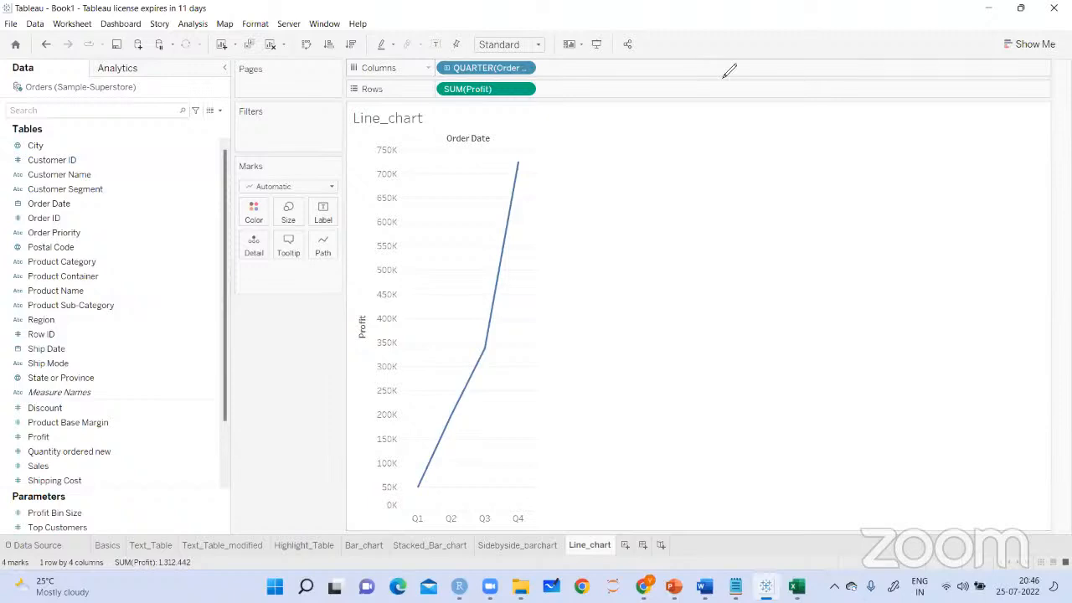
pyautogui.click(304, 379)
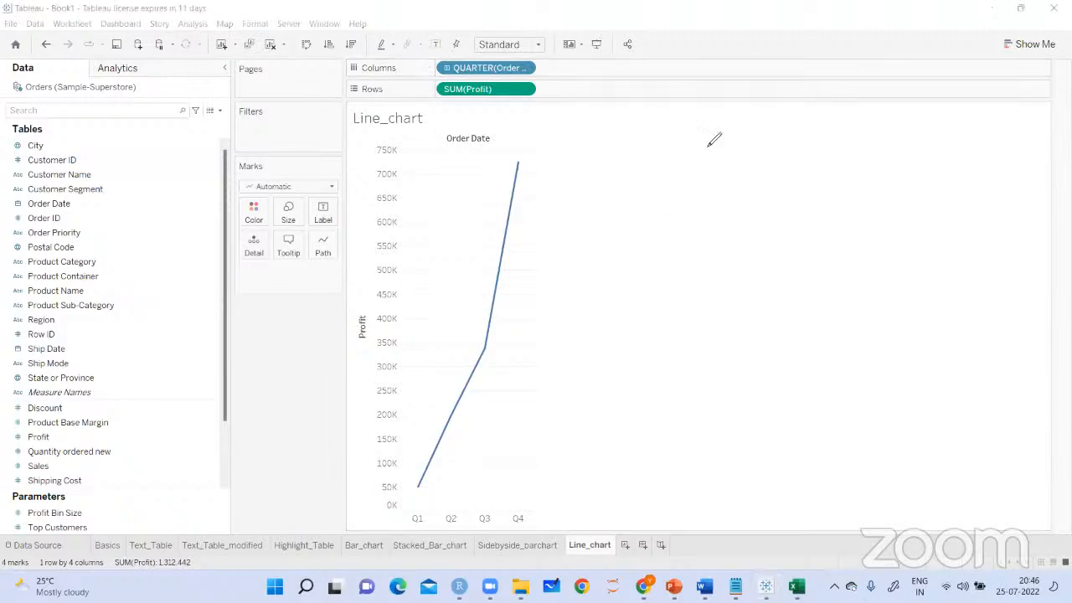
# Show mark labels on the quarterly line chart and circle the Q1 profit label
pyautogui.click(436, 45)
pyautogui.click(697, 62)
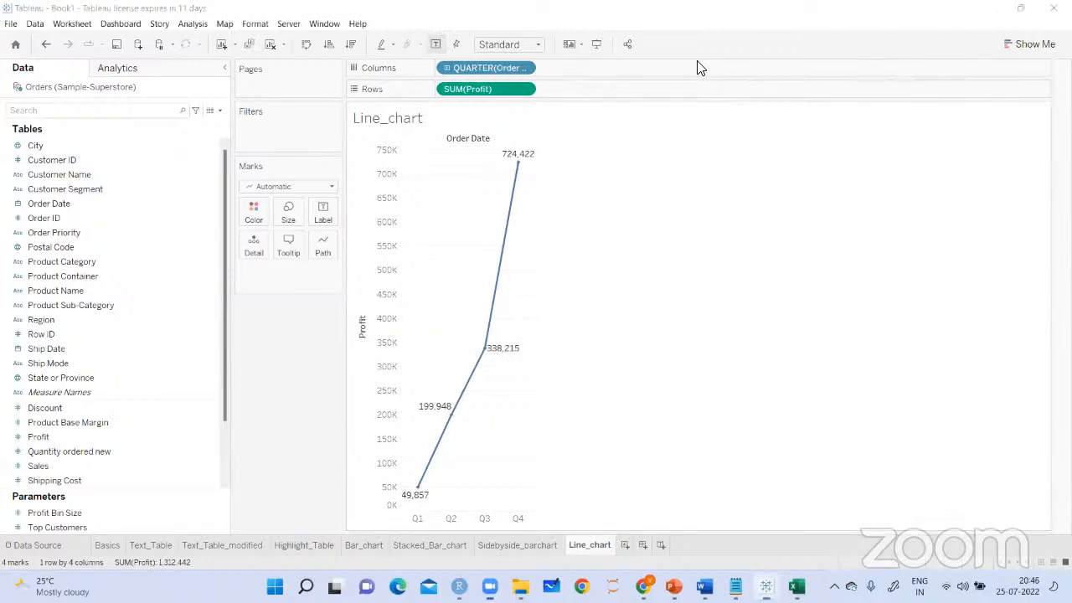
pyautogui.moveTo(431, 481)
pyautogui.mouseDown()
pyautogui.moveTo(381, 512)
pyautogui.moveTo(399, 479)
pyautogui.mouseUp()
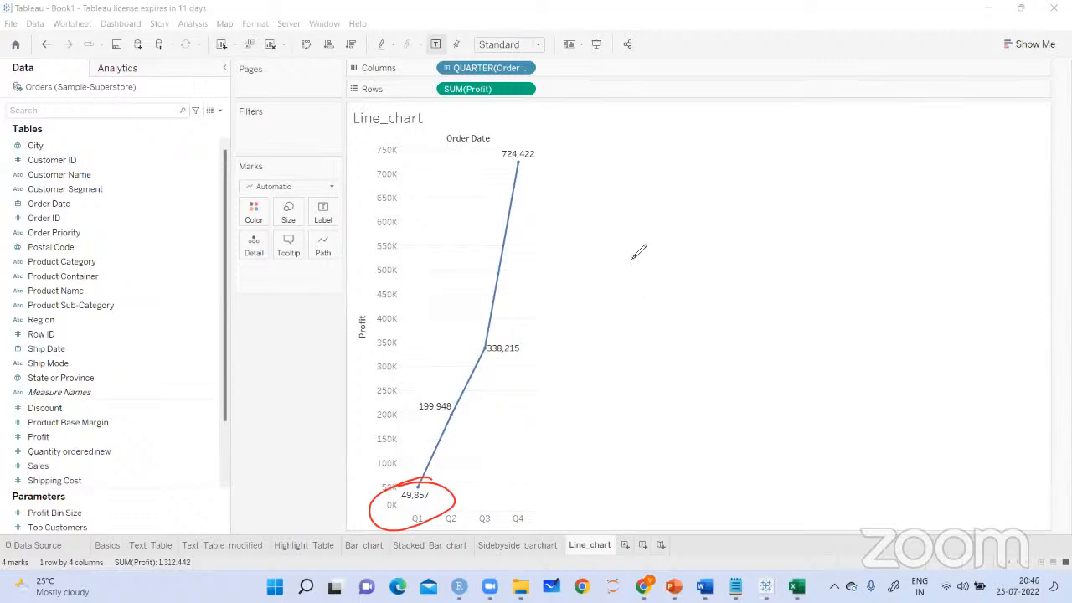
# Handwrite the sum "Q1 2010 + Q2 (2011) + Q3 (2012) + Q4 (2013)" beside the line chart
pyautogui.moveTo(642, 230)
pyautogui.mouseDown()
pyautogui.moveTo(647, 277)
pyautogui.moveTo(668, 278)
pyautogui.mouseUp()
pyautogui.moveTo(622, 311)
pyautogui.mouseDown()
pyautogui.moveTo(650, 338)
pyautogui.moveTo(655, 304)
pyautogui.mouseUp()
pyautogui.moveTo(670, 286)
pyautogui.mouseDown()
pyautogui.moveTo(670, 320)
pyautogui.moveTo(687, 296)
pyautogui.mouseUp()
pyautogui.moveTo(690, 209); pyautogui.dragTo(695, 243)
pyautogui.moveTo(680, 243)
pyautogui.mouseDown()
pyautogui.moveTo(712, 211)
pyautogui.moveTo(749, 214)
pyautogui.mouseUp()
pyautogui.moveTo(759, 186); pyautogui.dragTo(801, 187)
pyautogui.moveTo(762, 224); pyautogui.dragTo(759, 283)
pyautogui.moveTo(758, 247); pyautogui.dragTo(774, 257)
pyautogui.moveTo(789, 229); pyautogui.dragTo(794, 243)
pyautogui.moveTo(806, 206); pyautogui.dragTo(804, 236)
pyautogui.moveTo(806, 188); pyautogui.dragTo(810, 243)
pyautogui.moveTo(842, 131); pyautogui.dragTo(805, 164)
pyautogui.moveTo(817, 147); pyautogui.dragTo(821, 173)
pyautogui.moveTo(693, 340); pyautogui.dragTo(696, 344)
pyautogui.moveTo(726, 297); pyautogui.dragTo(746, 361)
pyautogui.moveTo(738, 319); pyautogui.dragTo(756, 337)
pyautogui.moveTo(764, 313); pyautogui.dragTo(787, 316)
pyautogui.moveTo(790, 276)
pyautogui.mouseDown()
pyautogui.moveTo(790, 297)
pyautogui.moveTo(815, 289)
pyautogui.mouseUp()
pyautogui.moveTo(845, 227); pyautogui.dragTo(858, 272)
pyautogui.moveTo(840, 263)
pyautogui.mouseDown()
pyautogui.moveTo(869, 237)
pyautogui.moveTo(902, 242)
pyautogui.mouseUp()
pyautogui.moveTo(908, 173); pyautogui.dragTo(929, 228)
pyautogui.moveTo(932, 186)
pyautogui.mouseDown()
pyautogui.moveTo(946, 202)
pyautogui.moveTo(954, 168)
pyautogui.moveTo(963, 177)
pyautogui.mouseUp()
pyautogui.moveTo(975, 141); pyautogui.dragTo(975, 205)
# Handwrite a circled and underlined "The information" below the quarter sum and point arrows to it
pyautogui.moveTo(689, 430)
pyautogui.mouseDown()
pyautogui.moveTo(796, 383)
pyautogui.moveTo(784, 406)
pyautogui.mouseUp()
pyautogui.moveTo(824, 338)
pyautogui.mouseDown()
pyautogui.moveTo(825, 365)
pyautogui.moveTo(837, 327)
pyautogui.mouseUp()
pyautogui.moveTo(844, 343)
pyautogui.mouseDown()
pyautogui.moveTo(852, 361)
pyautogui.moveTo(898, 301)
pyautogui.moveTo(901, 380)
pyautogui.mouseUp()
pyautogui.moveTo(904, 334); pyautogui.dragTo(931, 325)
pyautogui.moveTo(929, 332)
pyautogui.mouseDown()
pyautogui.moveTo(949, 312)
pyautogui.moveTo(972, 320)
pyautogui.mouseUp()
pyautogui.moveTo(968, 283)
pyautogui.mouseDown()
pyautogui.moveTo(992, 318)
pyautogui.moveTo(1013, 301)
pyautogui.mouseUp()
pyautogui.moveTo(853, 392); pyautogui.dragTo(985, 350)
pyautogui.moveTo(965, 298)
pyautogui.mouseDown()
pyautogui.moveTo(1033, 273)
pyautogui.moveTo(972, 266)
pyautogui.mouseUp()
pyautogui.moveTo(1010, 206)
pyautogui.mouseDown()
pyautogui.moveTo(979, 233)
pyautogui.moveTo(995, 229)
pyautogui.mouseUp()
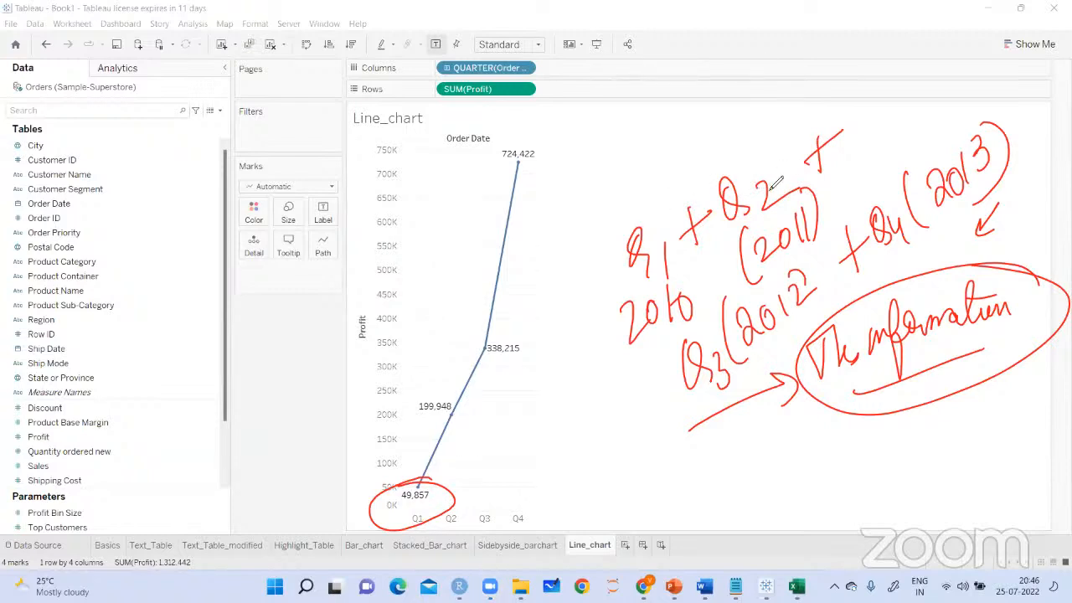
# Correct the 2011, 2012 and 2013 terms of the sum to Q1 and mark the Q1 label with an arrow and tick
pyautogui.moveTo(748, 128); pyautogui.dragTo(752, 164)
pyautogui.moveTo(726, 356); pyautogui.dragTo(725, 368)
pyautogui.moveTo(713, 318); pyautogui.dragTo(712, 345)
pyautogui.moveTo(894, 213); pyautogui.dragTo(897, 226)
pyautogui.moveTo(886, 184); pyautogui.dragTo(888, 209)
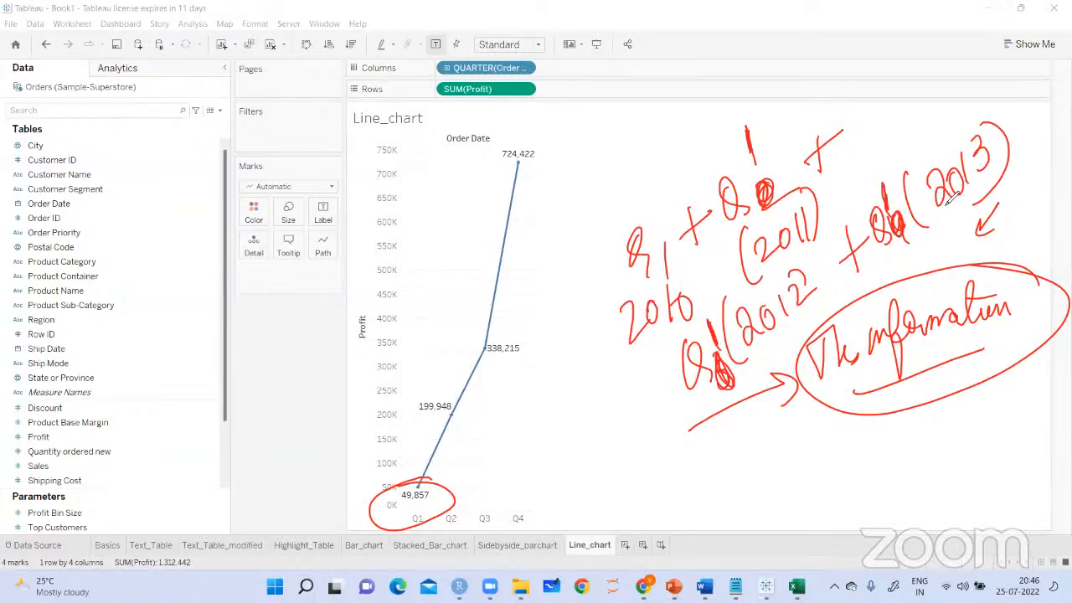
pyautogui.moveTo(486, 462); pyautogui.dragTo(497, 448)
pyautogui.moveTo(333, 483)
pyautogui.mouseDown()
pyautogui.moveTo(392, 488)
pyautogui.moveTo(427, 474)
pyautogui.mouseUp()
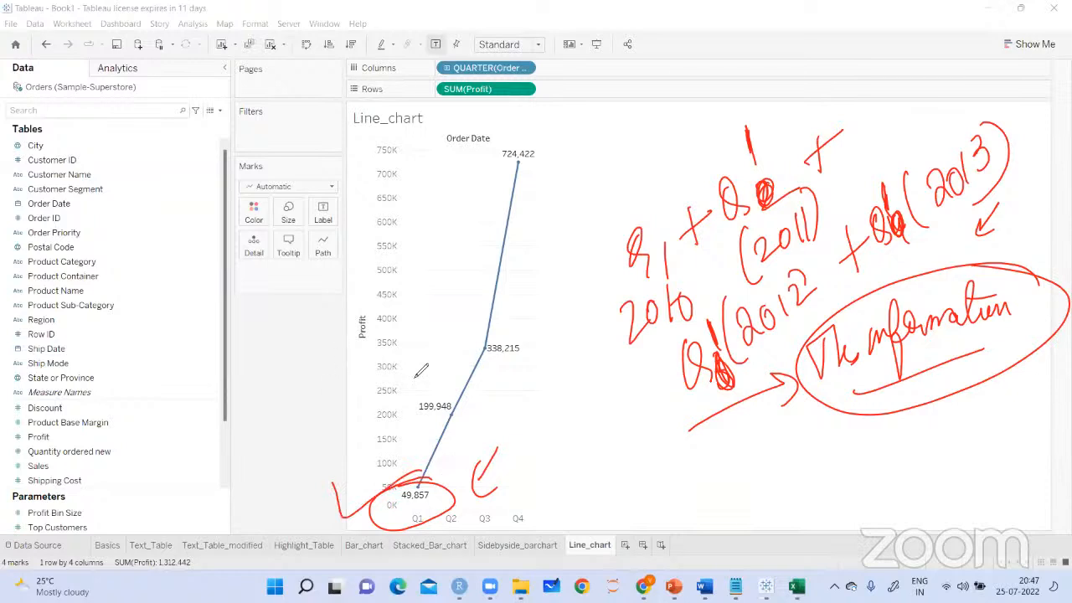
# Circle the Q2 profit label and handwrite "Q2 (2010) + Q2 (2011) Q2 (2012) Q2 (2013)" with an arrow beside it
pyautogui.moveTo(432, 371); pyautogui.dragTo(438, 372)
pyautogui.moveTo(460, 407); pyautogui.dragTo(456, 427)
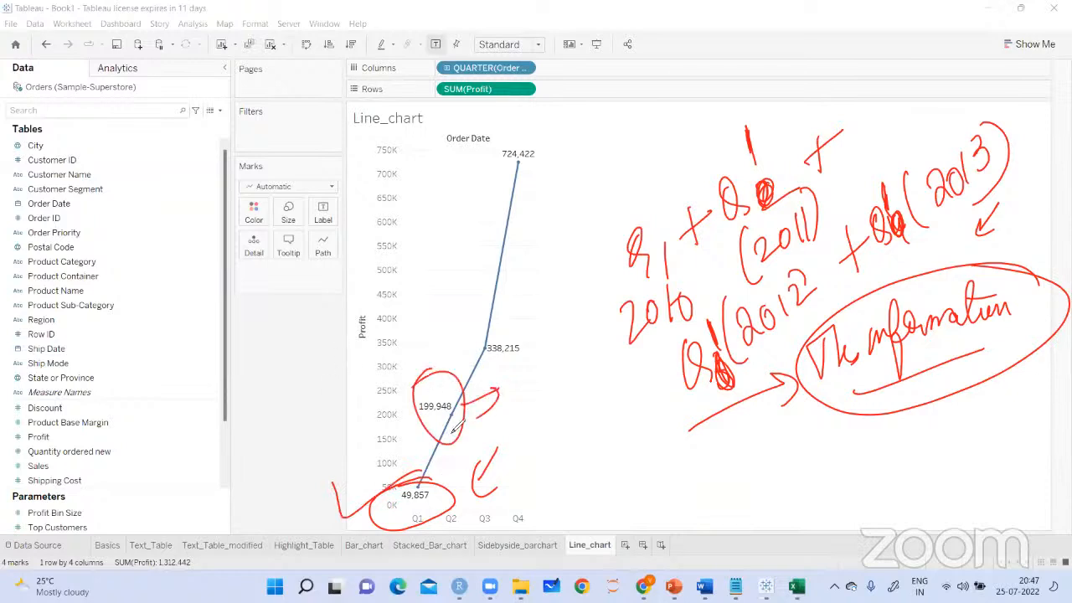
pyautogui.moveTo(518, 360)
pyautogui.mouseDown()
pyautogui.moveTo(506, 387)
pyautogui.moveTo(557, 381)
pyautogui.mouseUp()
pyautogui.moveTo(549, 334)
pyautogui.mouseDown()
pyautogui.moveTo(543, 379)
pyautogui.moveTo(591, 354)
pyautogui.moveTo(593, 367)
pyautogui.mouseUp()
pyautogui.moveTo(528, 416)
pyautogui.mouseDown()
pyautogui.moveTo(527, 438)
pyautogui.moveTo(553, 432)
pyautogui.moveTo(578, 393)
pyautogui.moveTo(584, 401)
pyautogui.moveTo(627, 369)
pyautogui.mouseUp()
pyautogui.moveTo(570, 457); pyautogui.dragTo(587, 484)
pyautogui.moveTo(593, 427); pyautogui.dragTo(619, 471)
pyautogui.moveTo(603, 432)
pyautogui.mouseDown()
pyautogui.moveTo(620, 460)
pyautogui.moveTo(630, 431)
pyautogui.moveTo(653, 444)
pyautogui.mouseUp()
pyautogui.moveTo(638, 479)
pyautogui.mouseDown()
pyautogui.moveTo(667, 496)
pyautogui.moveTo(695, 457)
pyautogui.moveTo(756, 466)
pyautogui.mouseUp()
pyautogui.moveTo(758, 417)
pyautogui.mouseDown()
pyautogui.moveTo(749, 484)
pyautogui.moveTo(738, 452)
pyautogui.mouseUp()
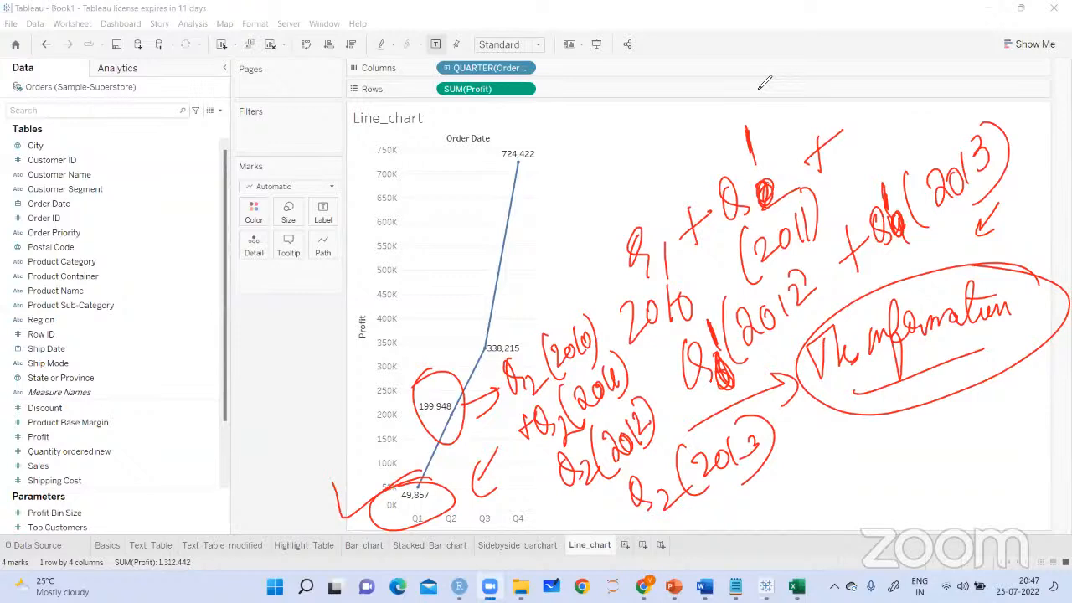
# Clear the drawings and change Order Date in the columns to the continuous Quarter level
pyautogui.click(759, 89)
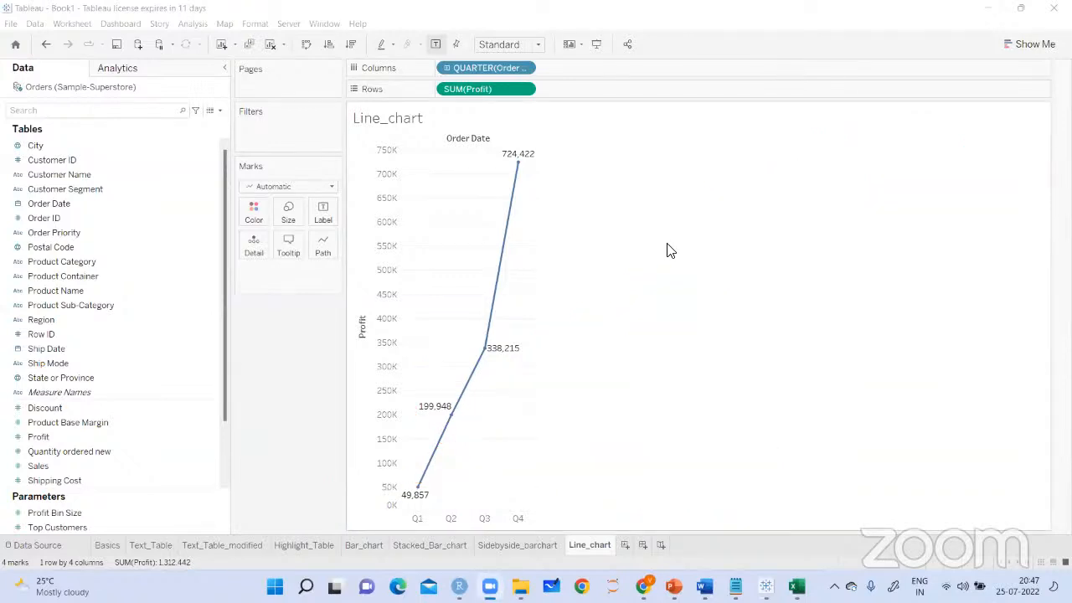
pyautogui.click(522, 70)
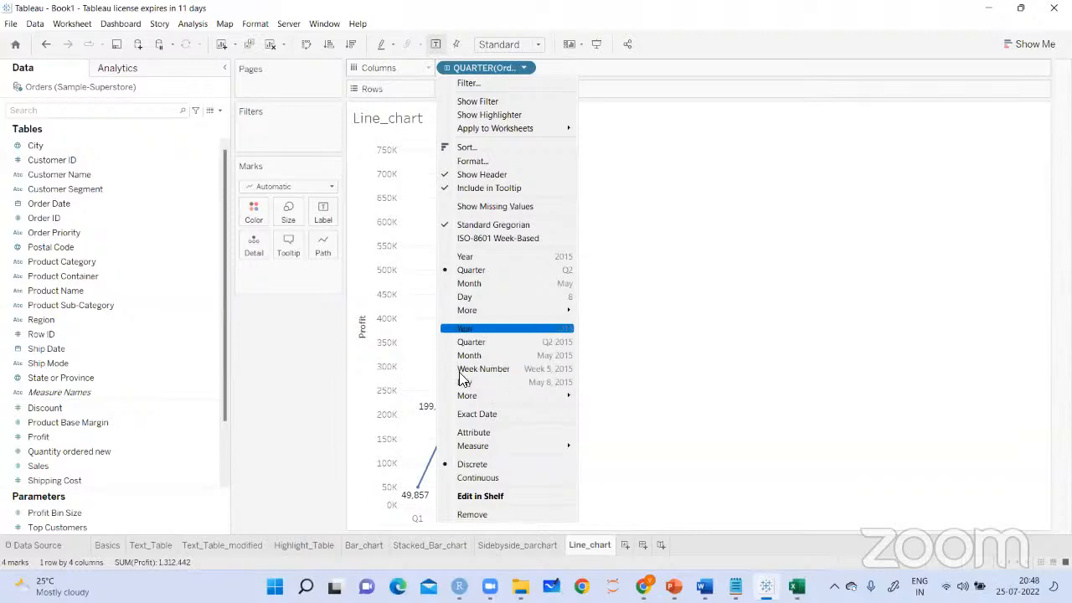
pyautogui.click(482, 344)
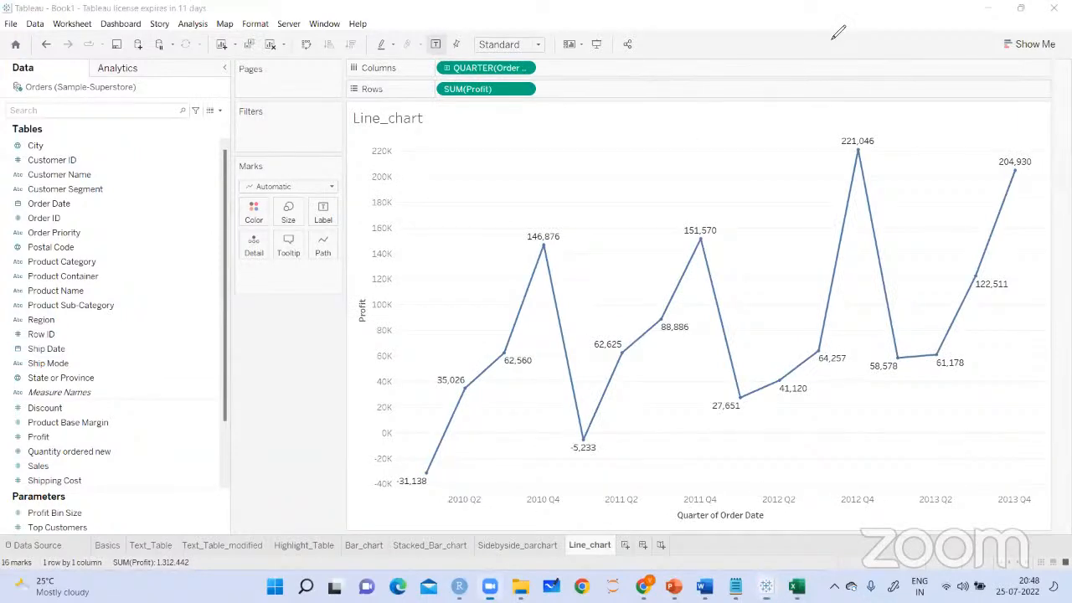
# Handwrite a circled "Data" above the line with an arrow to an underlined "Continuous line chart"
pyautogui.moveTo(491, 153)
pyautogui.mouseDown()
pyautogui.moveTo(472, 193)
pyautogui.moveTo(503, 179)
pyautogui.mouseUp()
pyautogui.moveTo(512, 145)
pyautogui.mouseDown()
pyautogui.moveTo(519, 181)
pyautogui.moveTo(536, 153)
pyautogui.moveTo(577, 129)
pyautogui.moveTo(597, 143)
pyautogui.moveTo(639, 140)
pyautogui.mouseUp()
pyautogui.moveTo(625, 131); pyautogui.dragTo(629, 152)
pyautogui.moveTo(694, 115)
pyautogui.mouseDown()
pyautogui.moveTo(697, 164)
pyautogui.moveTo(722, 144)
pyautogui.mouseUp()
pyautogui.moveTo(729, 115)
pyautogui.mouseDown()
pyautogui.moveTo(734, 148)
pyautogui.moveTo(790, 124)
pyautogui.moveTo(759, 123)
pyautogui.mouseUp()
pyautogui.moveTo(798, 92); pyautogui.dragTo(806, 138)
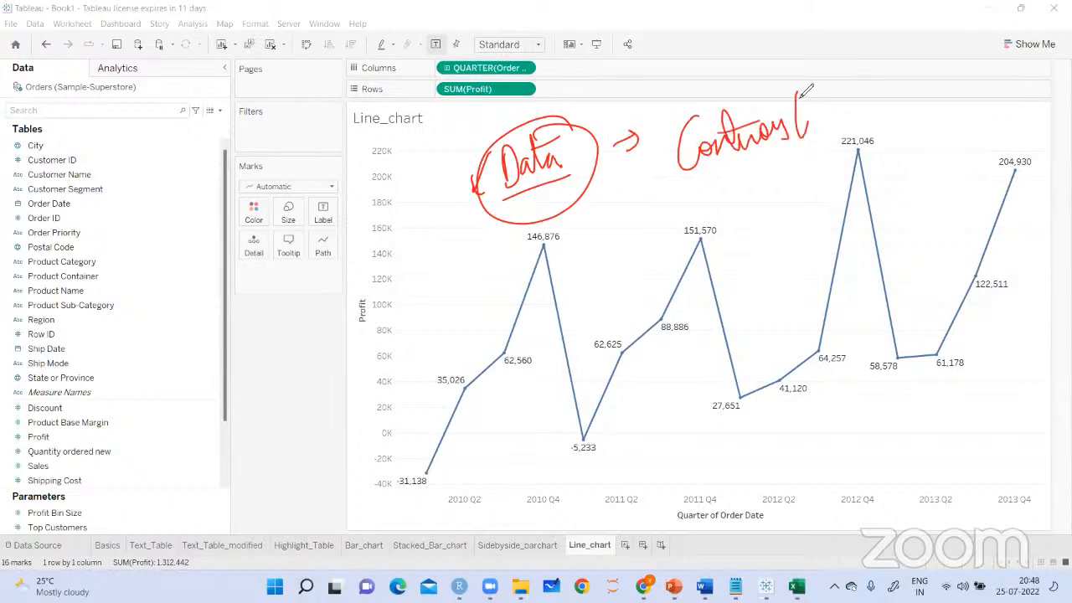
pyautogui.moveTo(868, 98)
pyautogui.mouseDown()
pyautogui.moveTo(887, 79)
pyautogui.moveTo(897, 106)
pyautogui.moveTo(928, 97)
pyautogui.mouseUp()
pyautogui.moveTo(806, 148); pyautogui.dragTo(891, 126)
pyautogui.moveTo(659, 187); pyautogui.dragTo(811, 142)
# Circle the quarter field in the columns and handwrite "green color" beside it with an arrow, circling "green"
pyautogui.moveTo(522, 59); pyautogui.dragTo(553, 61)
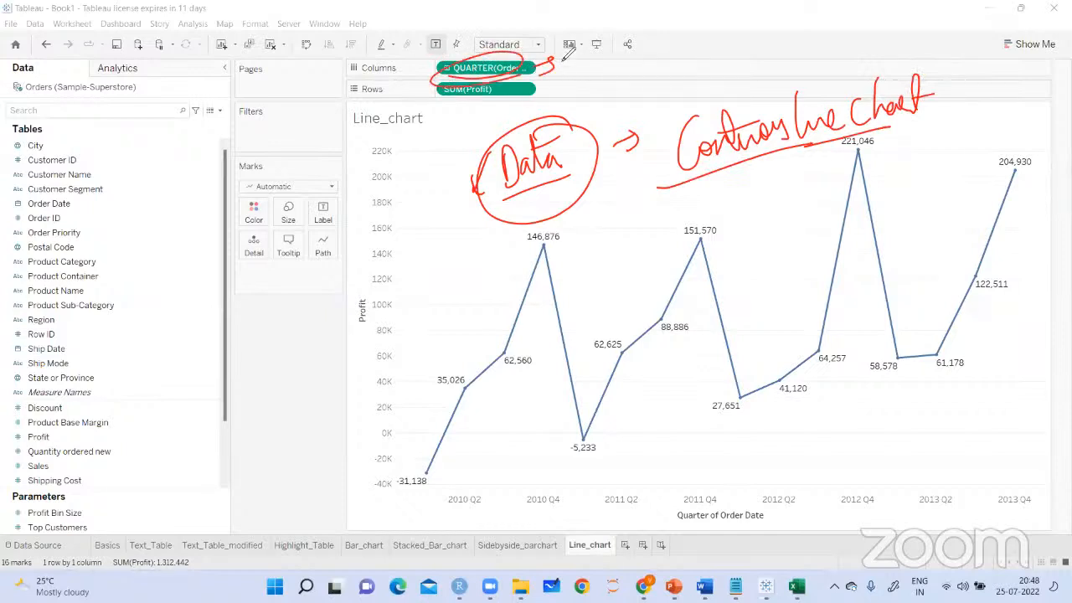
pyautogui.moveTo(583, 63)
pyautogui.mouseDown()
pyautogui.moveTo(622, 74)
pyautogui.moveTo(678, 49)
pyautogui.moveTo(680, 68)
pyautogui.moveTo(695, 38)
pyautogui.moveTo(685, 75)
pyautogui.moveTo(722, 49)
pyautogui.mouseUp()
pyautogui.moveTo(673, 84); pyautogui.dragTo(717, 75)
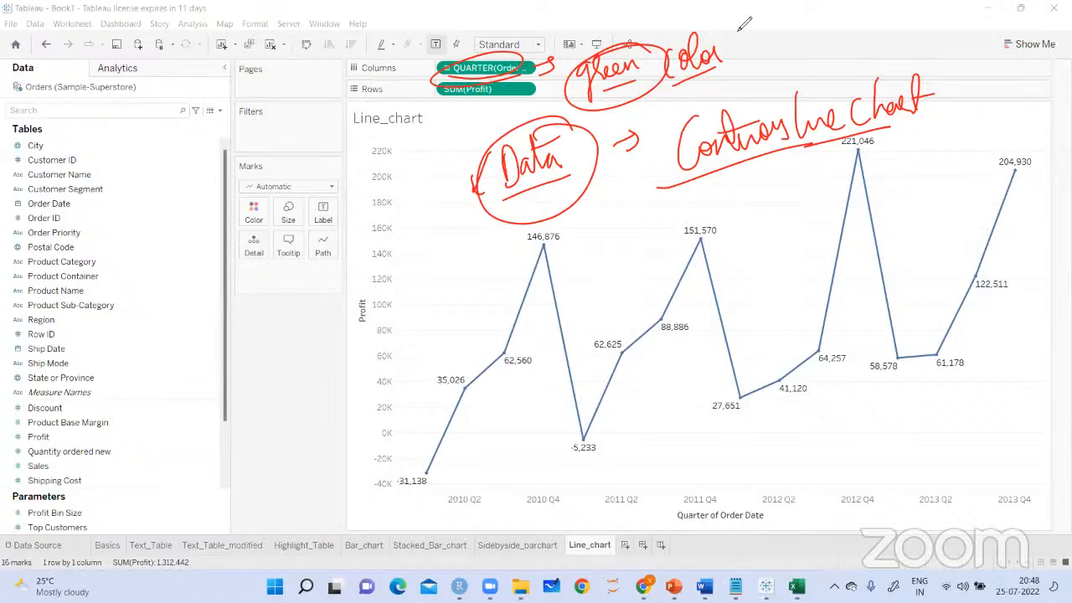
# Circle the marks count and handwrite a circled, underlined "16 observations" with an arrow beside the profit axis
pyautogui.moveTo(401, 190)
pyautogui.mouseDown()
pyautogui.moveTo(419, 257)
pyautogui.moveTo(429, 233)
pyautogui.mouseUp()
pyautogui.moveTo(35, 551); pyautogui.dragTo(67, 564)
pyautogui.moveTo(273, 289); pyautogui.dragTo(274, 334)
pyautogui.moveTo(295, 291); pyautogui.dragTo(287, 312)
pyautogui.moveTo(304, 295)
pyautogui.mouseDown()
pyautogui.moveTo(305, 305)
pyautogui.moveTo(321, 285)
pyautogui.moveTo(364, 275)
pyautogui.moveTo(372, 242)
pyautogui.moveTo(395, 264)
pyautogui.mouseUp()
pyautogui.moveTo(280, 342); pyautogui.dragTo(369, 310)
pyautogui.moveTo(412, 235); pyautogui.dragTo(308, 253)
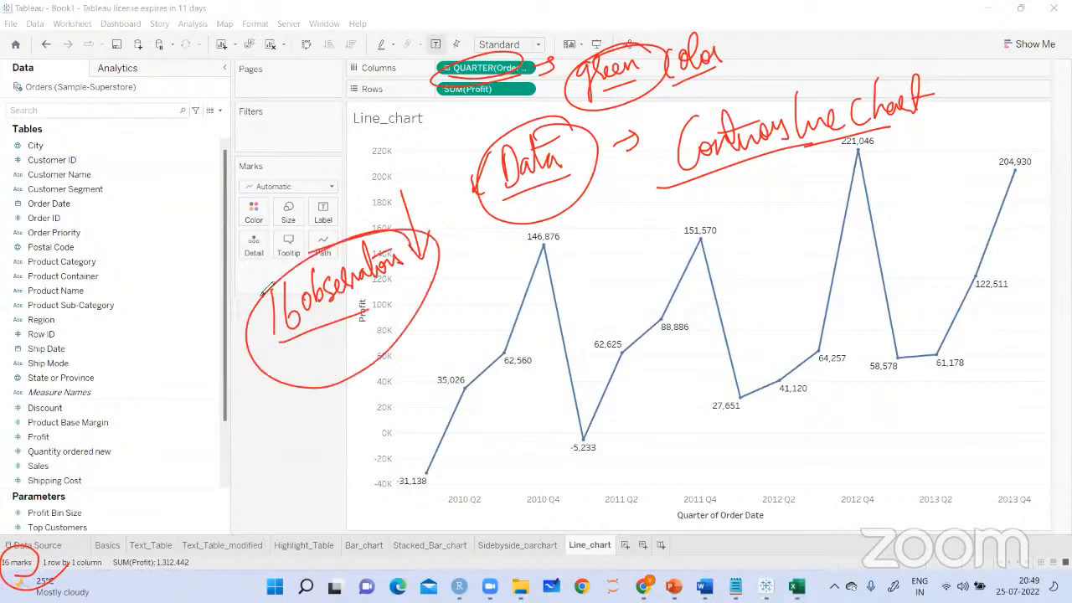
# Handwrite "4 Qs", "1 year", a circled "4 years" and "= 16 observations" below, plus an underlined "on visualization" with a tick
pyautogui.moveTo(279, 339); pyautogui.dragTo(277, 401)
pyautogui.moveTo(270, 376); pyautogui.dragTo(287, 376)
pyautogui.moveTo(251, 417)
pyautogui.mouseDown()
pyautogui.moveTo(262, 404)
pyautogui.moveTo(267, 423)
pyautogui.moveTo(277, 404)
pyautogui.moveTo(292, 410)
pyautogui.moveTo(327, 382)
pyautogui.moveTo(333, 400)
pyautogui.moveTo(362, 338)
pyautogui.moveTo(343, 406)
pyautogui.moveTo(360, 418)
pyautogui.moveTo(381, 389)
pyautogui.moveTo(413, 377)
pyautogui.moveTo(387, 373)
pyautogui.moveTo(453, 291)
pyautogui.moveTo(447, 323)
pyautogui.moveTo(468, 269)
pyautogui.moveTo(499, 276)
pyautogui.moveTo(511, 256)
pyautogui.moveTo(536, 261)
pyautogui.mouseUp()
pyautogui.moveTo(447, 340); pyautogui.dragTo(529, 279)
pyautogui.moveTo(593, 243)
pyautogui.mouseDown()
pyautogui.moveTo(620, 201)
pyautogui.moveTo(628, 219)
pyautogui.moveTo(637, 210)
pyautogui.moveTo(659, 220)
pyautogui.moveTo(695, 194)
pyautogui.mouseUp()
pyautogui.moveTo(591, 247); pyautogui.dragTo(695, 220)
pyautogui.moveTo(732, 181)
pyautogui.mouseDown()
pyautogui.moveTo(719, 214)
pyautogui.moveTo(737, 215)
pyautogui.mouseUp()
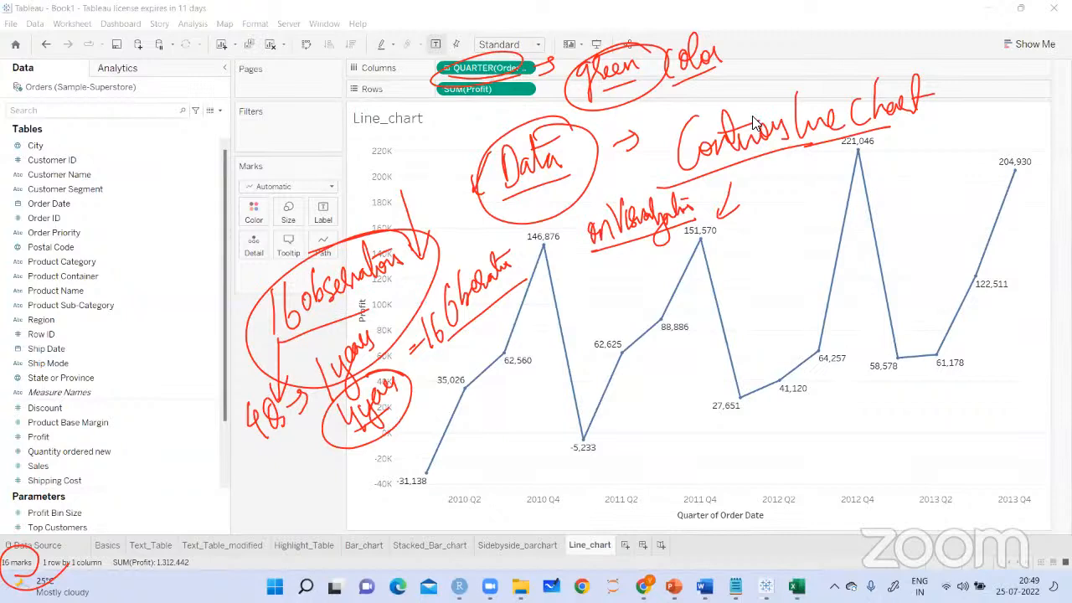
# Clear the drawings and change Order Date in the columns to the continuous Month level
pyautogui.click(526, 68)
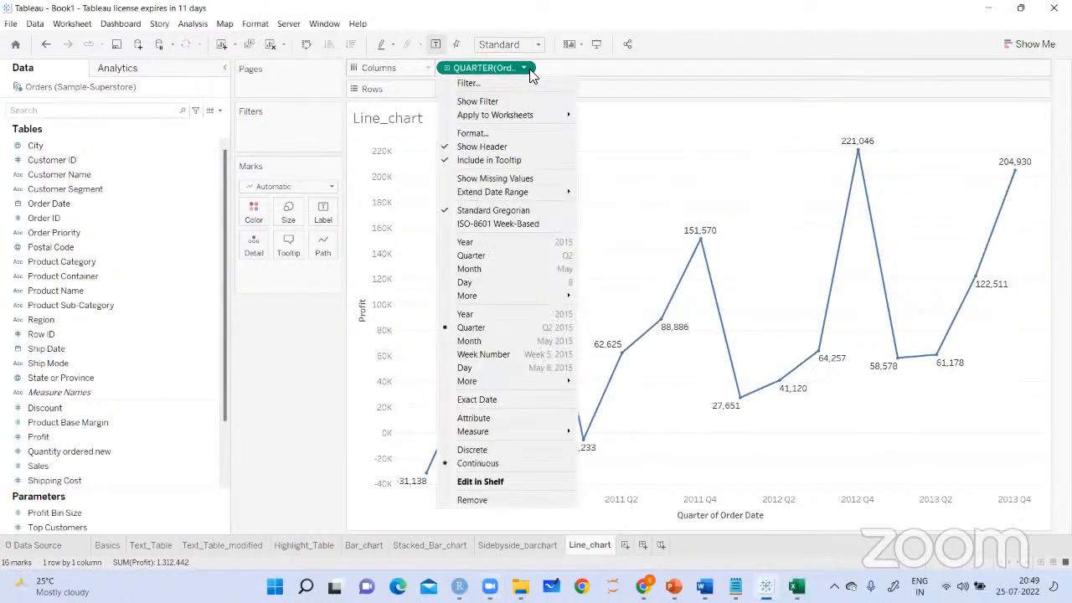
pyautogui.click(469, 341)
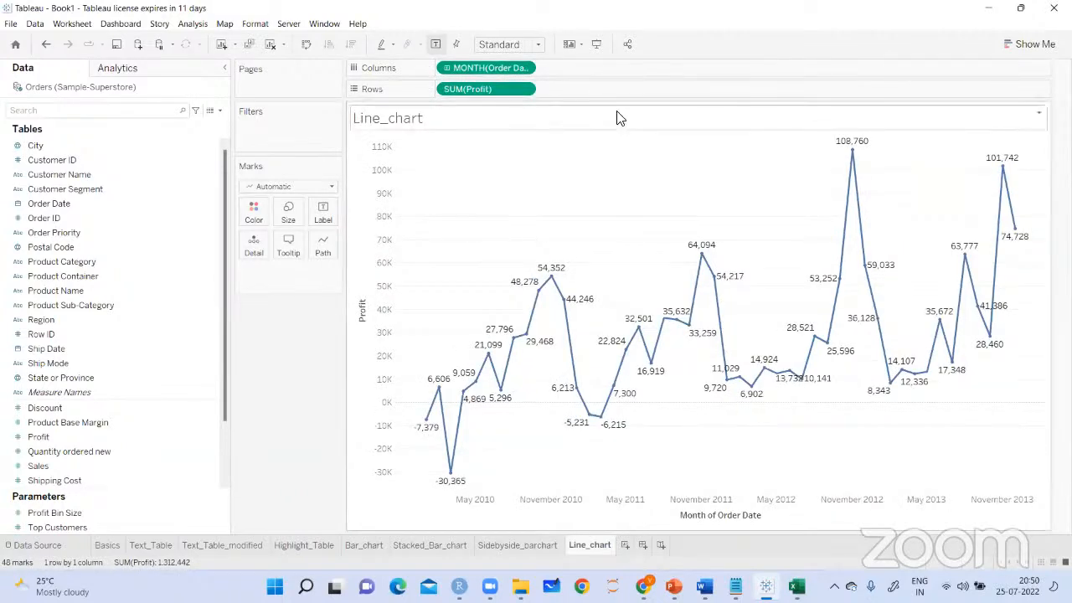
# Handwrite "12 month x 4 = 48 observations" above the monthly line, circling 48 and underlining the terms
pyautogui.moveTo(486, 140)
pyautogui.mouseDown()
pyautogui.moveTo(488, 170)
pyautogui.moveTo(536, 163)
pyautogui.moveTo(555, 147)
pyautogui.moveTo(529, 149)
pyautogui.mouseUp()
pyautogui.moveTo(571, 109); pyautogui.dragTo(589, 134)
pyautogui.moveTo(565, 129); pyautogui.dragTo(592, 114)
pyautogui.moveTo(480, 196); pyautogui.dragTo(615, 140)
pyautogui.moveTo(617, 108); pyautogui.dragTo(607, 125)
pyautogui.moveTo(629, 91); pyautogui.dragTo(638, 105)
pyautogui.moveTo(639, 103); pyautogui.dragTo(642, 134)
pyautogui.moveTo(592, 171); pyautogui.dragTo(649, 163)
pyautogui.moveTo(666, 126); pyautogui.dragTo(675, 148)
pyautogui.moveTo(688, 105)
pyautogui.mouseDown()
pyautogui.moveTo(700, 143)
pyautogui.moveTo(737, 117)
pyautogui.mouseUp()
pyautogui.moveTo(737, 117)
pyautogui.mouseDown()
pyautogui.moveTo(759, 92)
pyautogui.moveTo(771, 104)
pyautogui.mouseUp()
pyautogui.moveTo(692, 150); pyautogui.dragTo(772, 118)
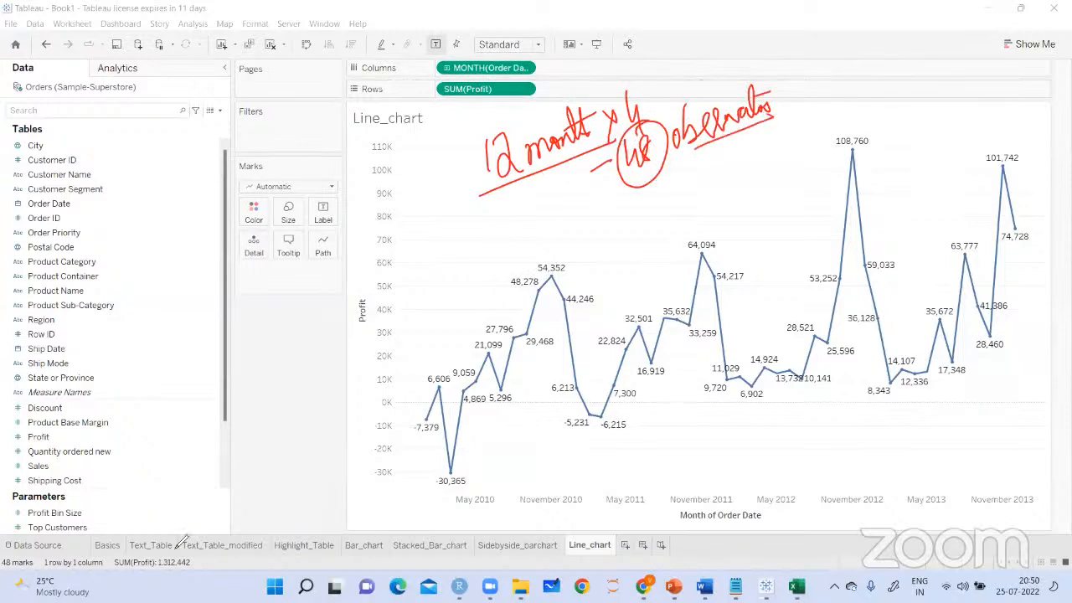
# Circle the marks count, handwrite a boxed "48 observations" with an arrow beside the profit axis, and clear the drawings
pyautogui.moveTo(9, 543); pyautogui.dragTo(4, 536)
pyautogui.moveTo(250, 305); pyautogui.dragTo(267, 320)
pyautogui.moveTo(263, 306); pyautogui.dragTo(270, 342)
pyautogui.moveTo(277, 297)
pyautogui.mouseDown()
pyautogui.moveTo(273, 320)
pyautogui.moveTo(278, 299)
pyautogui.mouseUp()
pyautogui.moveTo(288, 313)
pyautogui.mouseDown()
pyautogui.moveTo(341, 292)
pyautogui.moveTo(363, 255)
pyautogui.moveTo(381, 261)
pyautogui.mouseUp()
pyautogui.moveTo(250, 361); pyautogui.dragTo(345, 316)
pyautogui.moveTo(230, 309); pyautogui.dragTo(237, 386)
pyautogui.moveTo(425, 235)
pyautogui.mouseDown()
pyautogui.moveTo(410, 278)
pyautogui.moveTo(424, 273)
pyautogui.mouseUp()
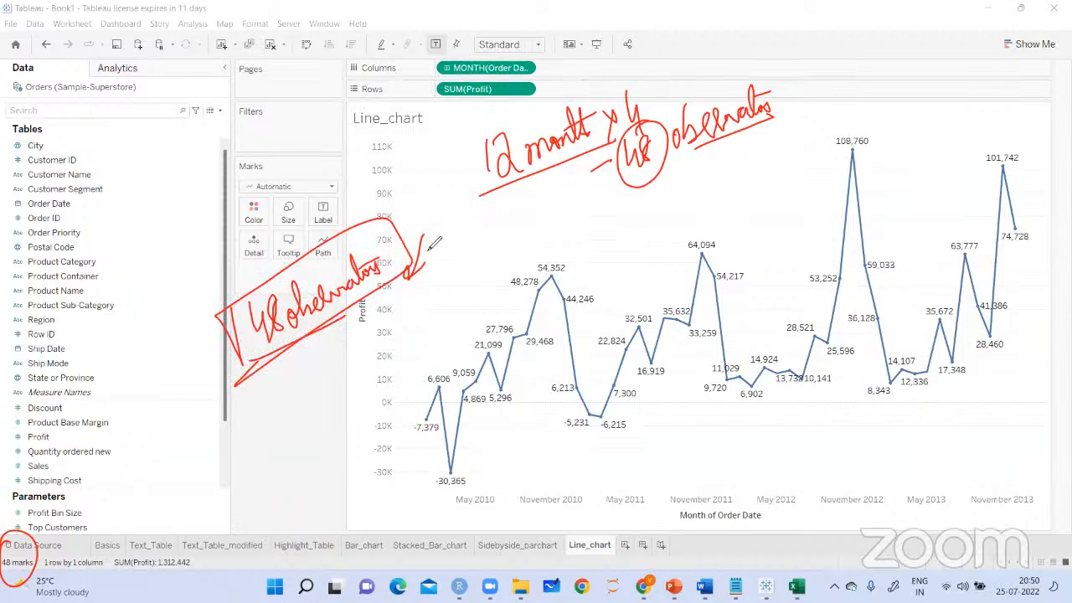
pyautogui.click(701, 73)
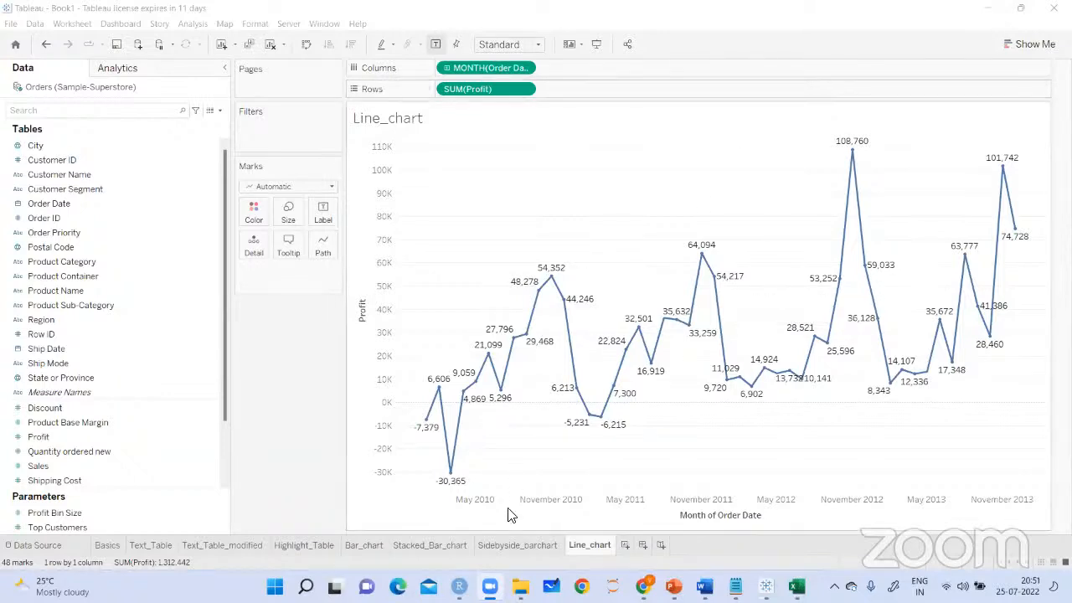
# Create a new worksheet and plot Profit in the rows against Order Date in the columns
pyautogui.click(624, 546)
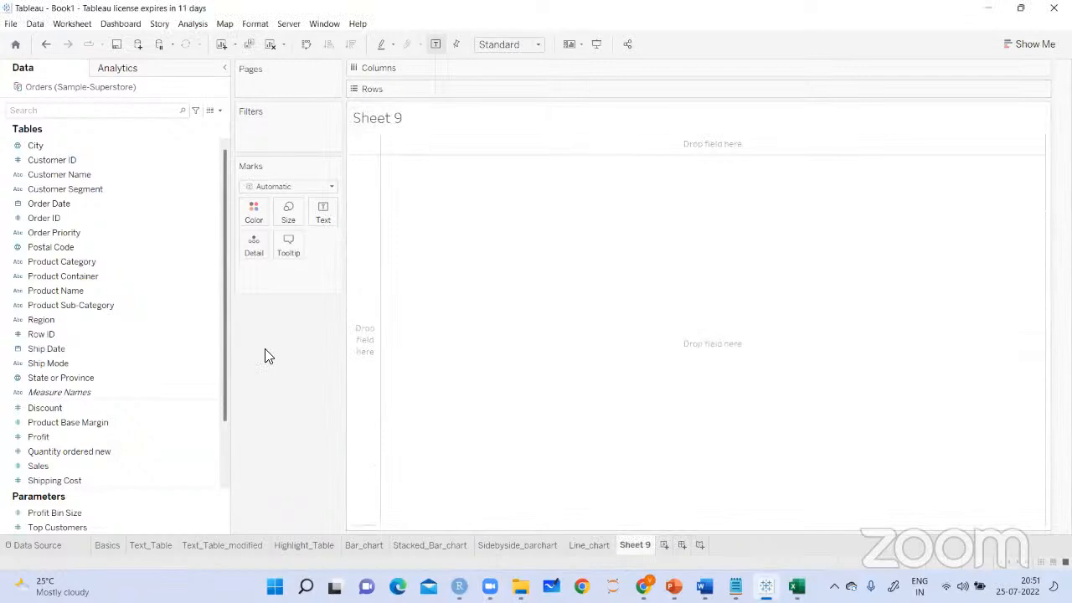
pyautogui.moveTo(42, 437)
pyautogui.mouseDown()
pyautogui.moveTo(552, 131)
pyautogui.moveTo(466, 95)
pyautogui.mouseUp()
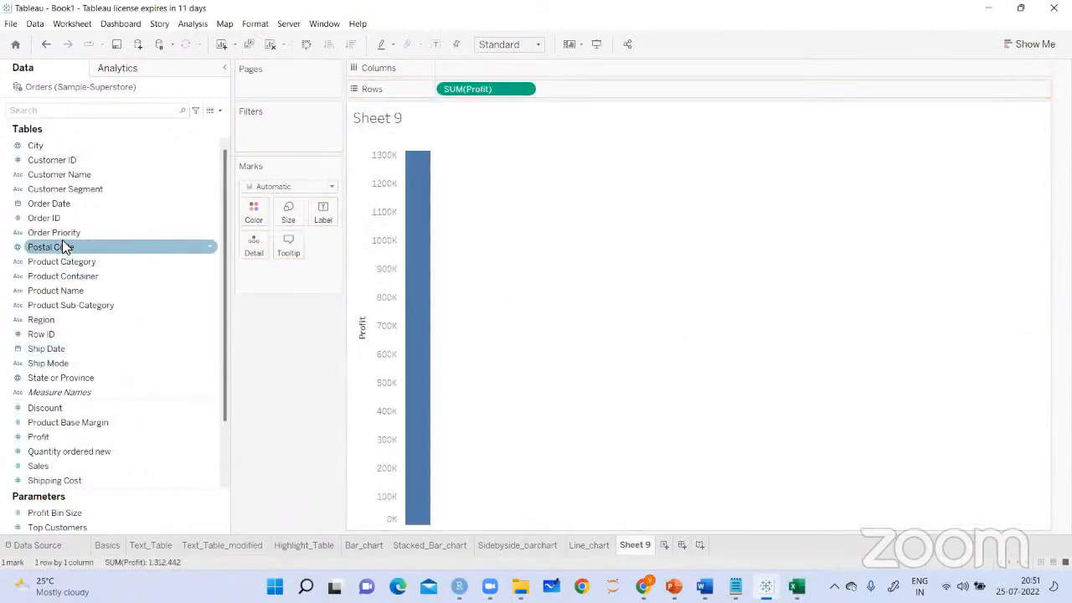
pyautogui.click(50, 206)
pyautogui.moveTo(51, 211); pyautogui.dragTo(520, 77)
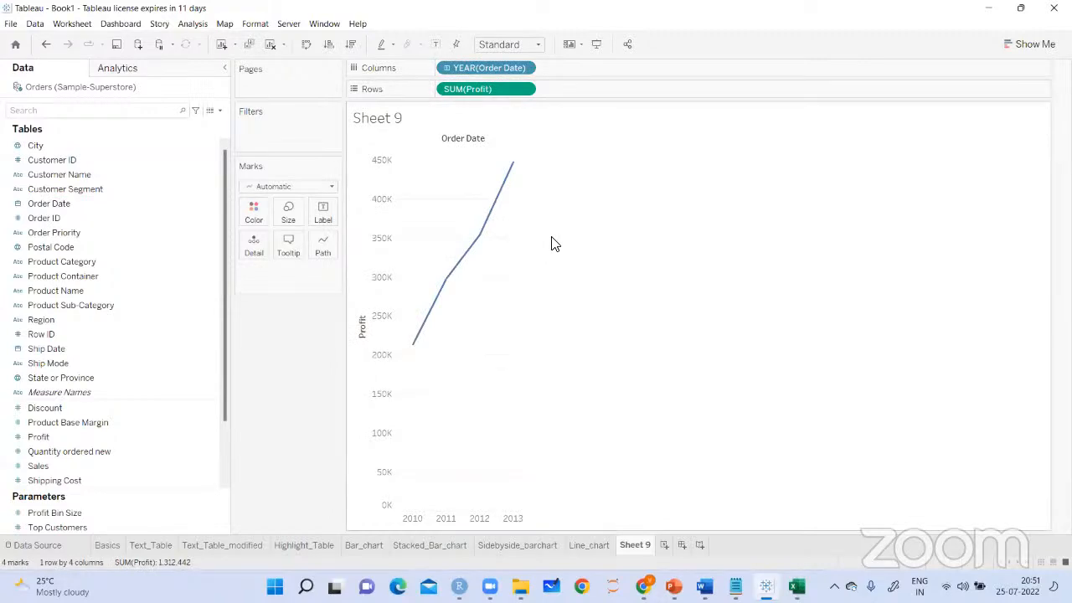
# Make Order Date continuous at the Year level and drill it down through Quarter and Month to Week
pyautogui.click(519, 67)
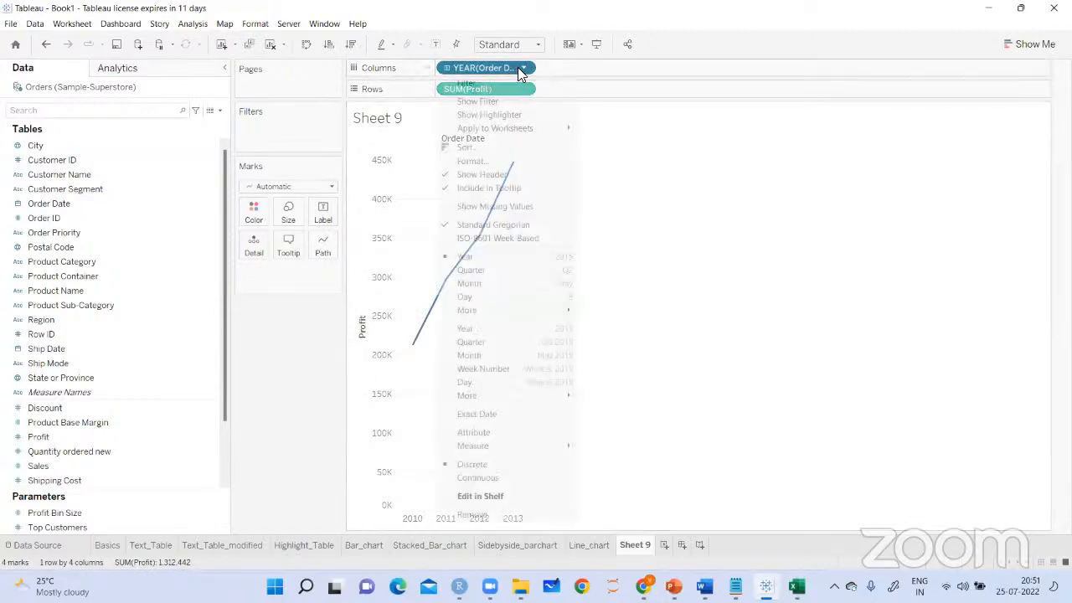
pyautogui.click(468, 329)
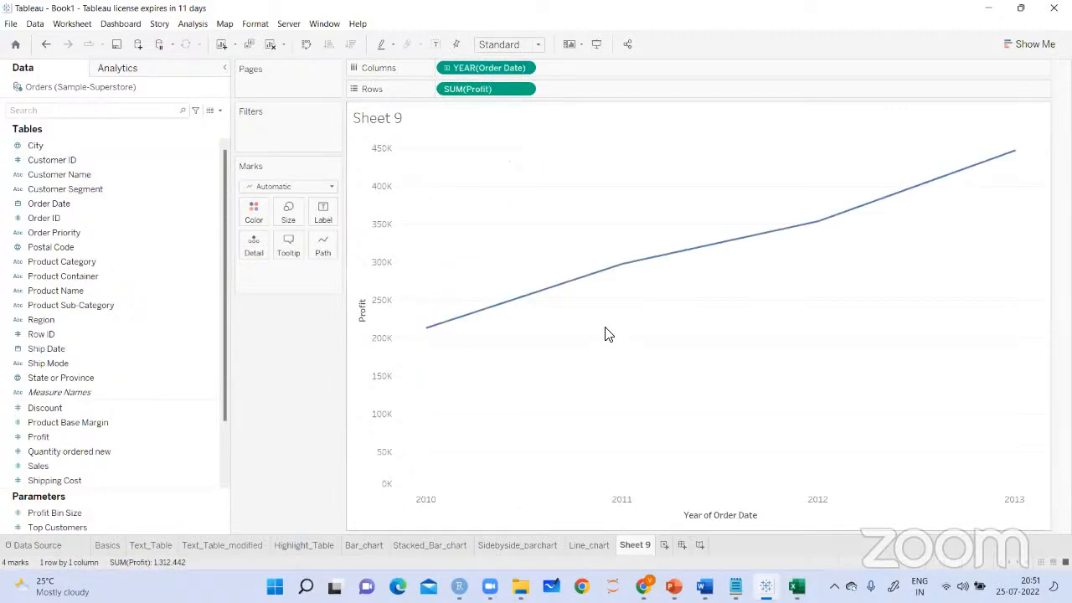
pyautogui.click(447, 67)
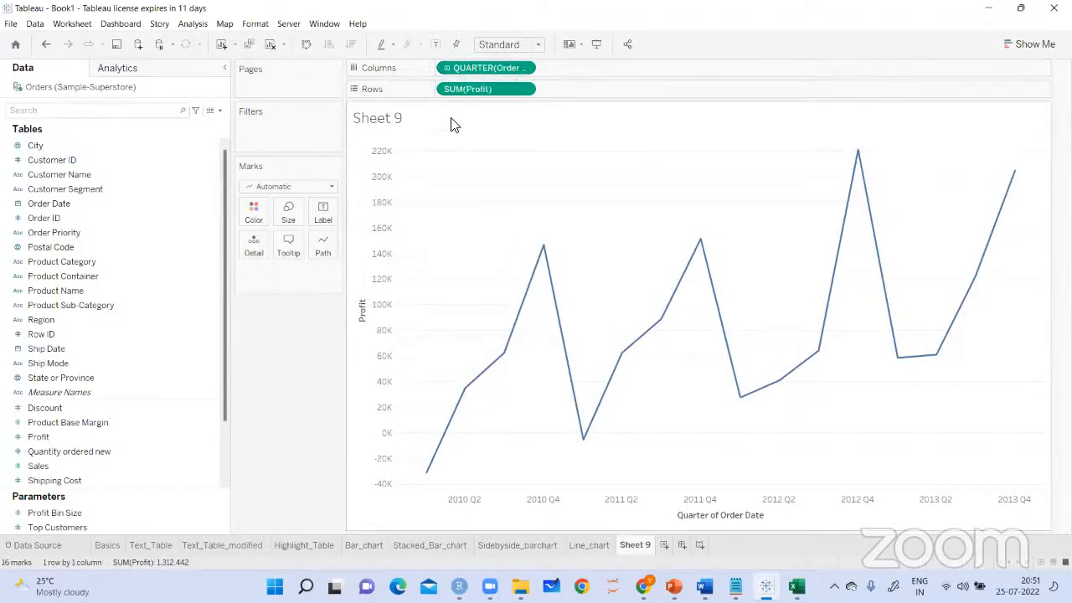
pyautogui.click(447, 69)
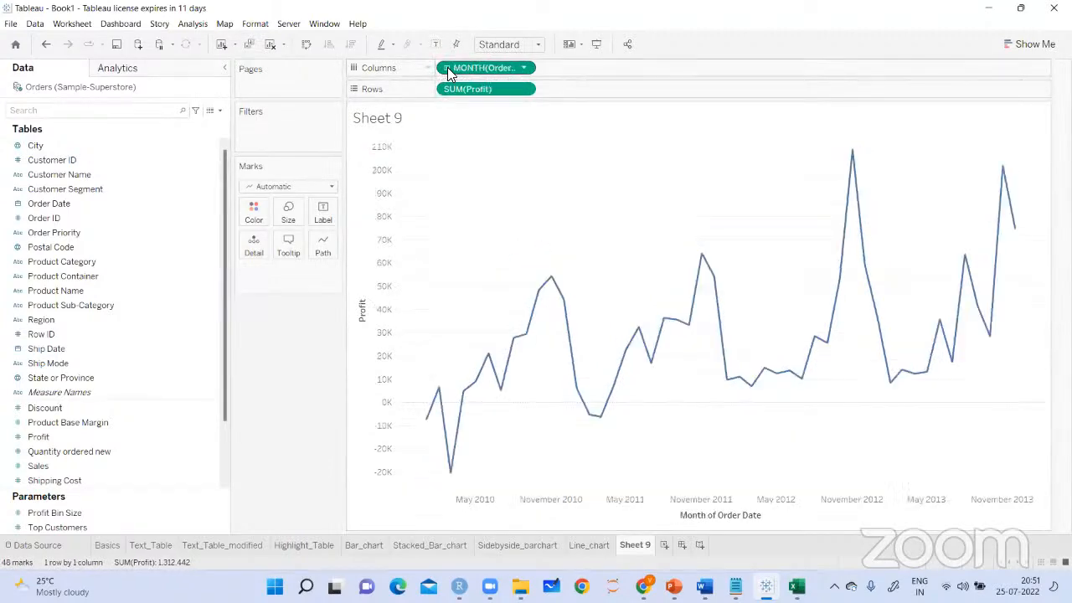
pyautogui.click(447, 67)
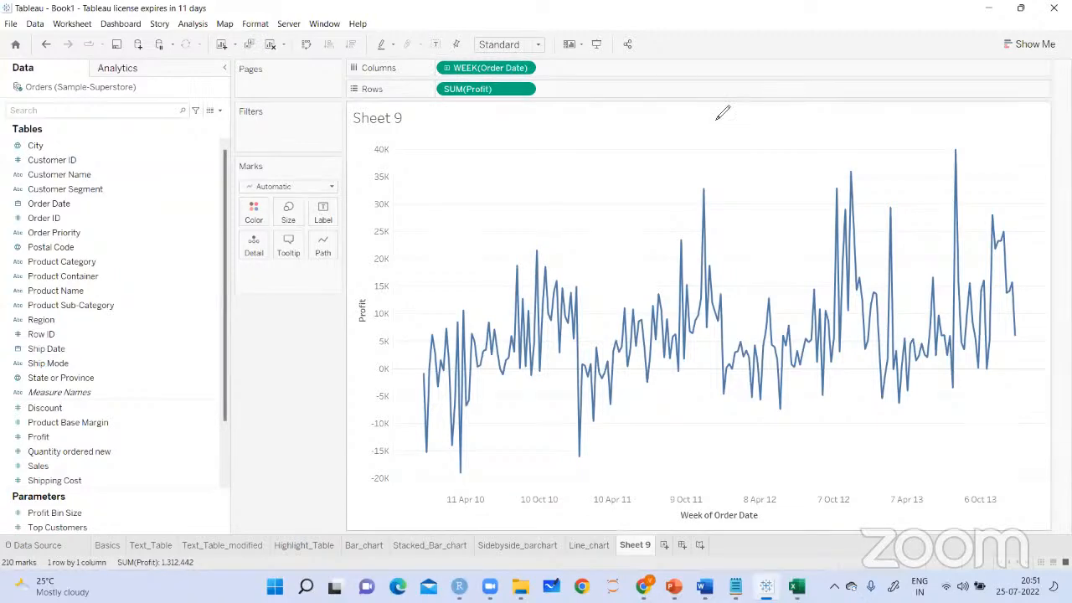
# Handwrite an underlined "Continuous line charts" above the weekly profit line and draw a box around it
pyautogui.moveTo(493, 140)
pyautogui.mouseDown()
pyautogui.moveTo(482, 176)
pyautogui.moveTo(502, 142)
pyautogui.moveTo(555, 161)
pyautogui.moveTo(601, 108)
pyautogui.moveTo(627, 148)
pyautogui.moveTo(702, 118)
pyautogui.mouseUp()
pyautogui.moveTo(593, 176); pyautogui.dragTo(685, 152)
pyautogui.moveTo(496, 194); pyautogui.dragTo(578, 172)
pyautogui.moveTo(457, 141); pyautogui.dragTo(461, 209)
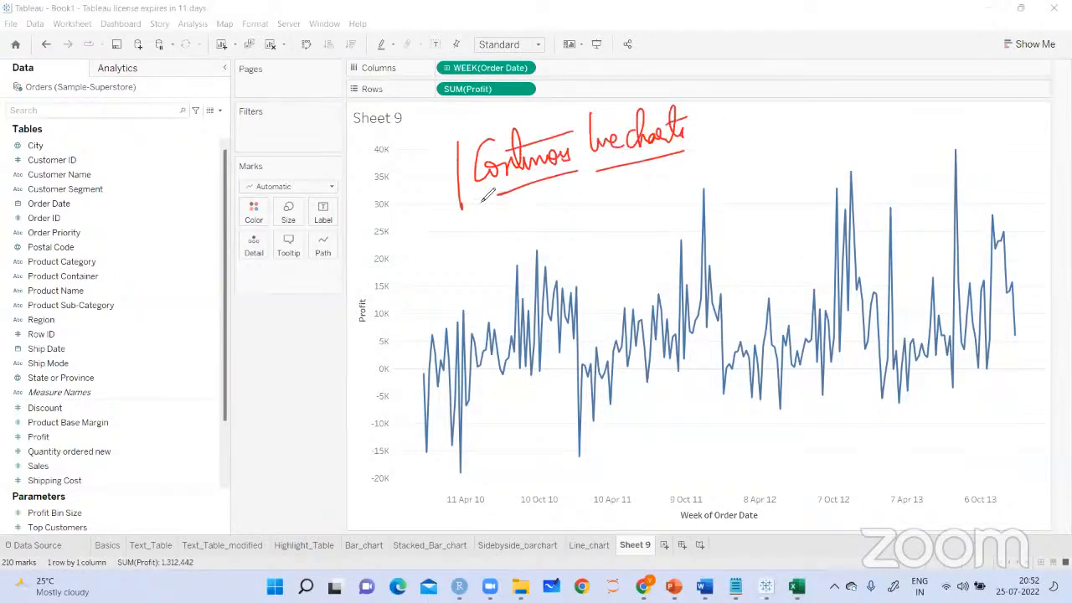
pyautogui.moveTo(488, 143)
pyautogui.mouseDown()
pyautogui.moveTo(727, 80)
pyautogui.moveTo(455, 222)
pyautogui.mouseUp()
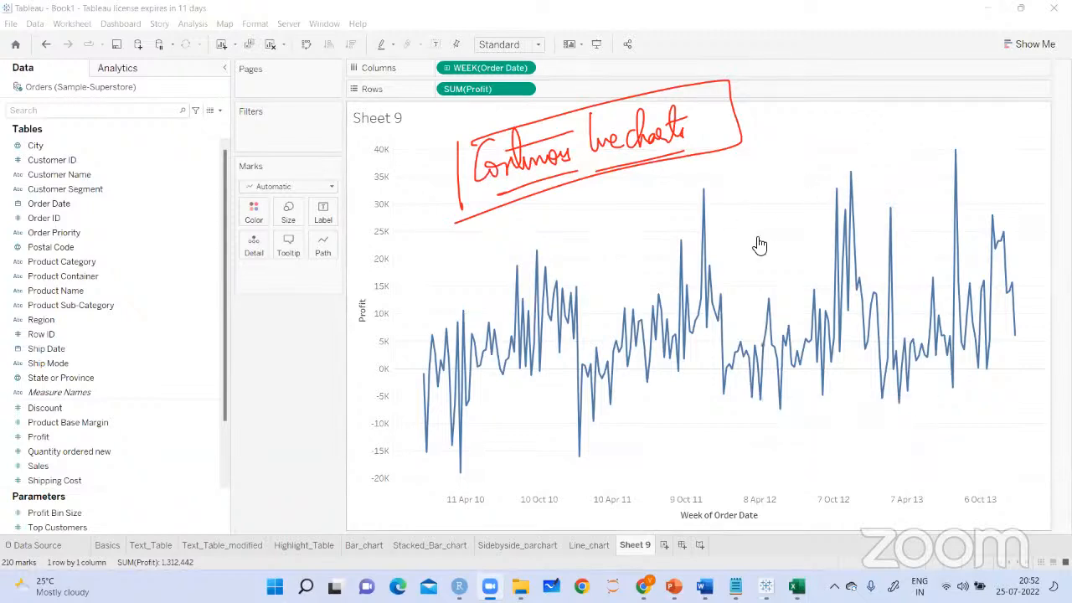
# Switch to the Notepad chart notes and highlight the passages on line chart colours, the default type and level of detail
pyautogui.hotkey('alt', 'Tab')
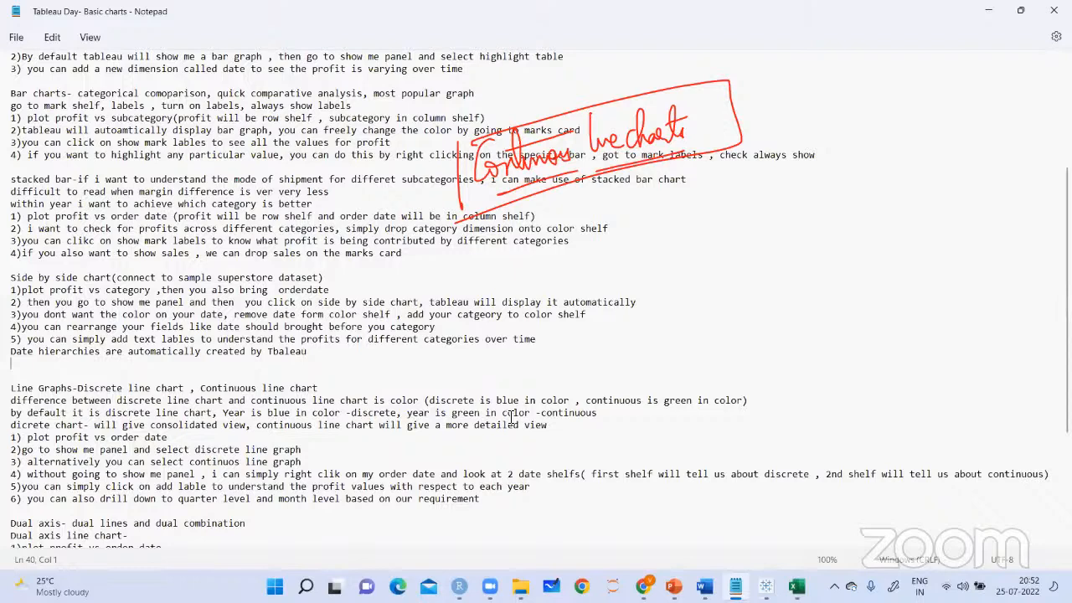
pyautogui.moveTo(570, 401); pyautogui.dragTo(480, 401)
pyautogui.moveTo(742, 402); pyautogui.dragTo(654, 402)
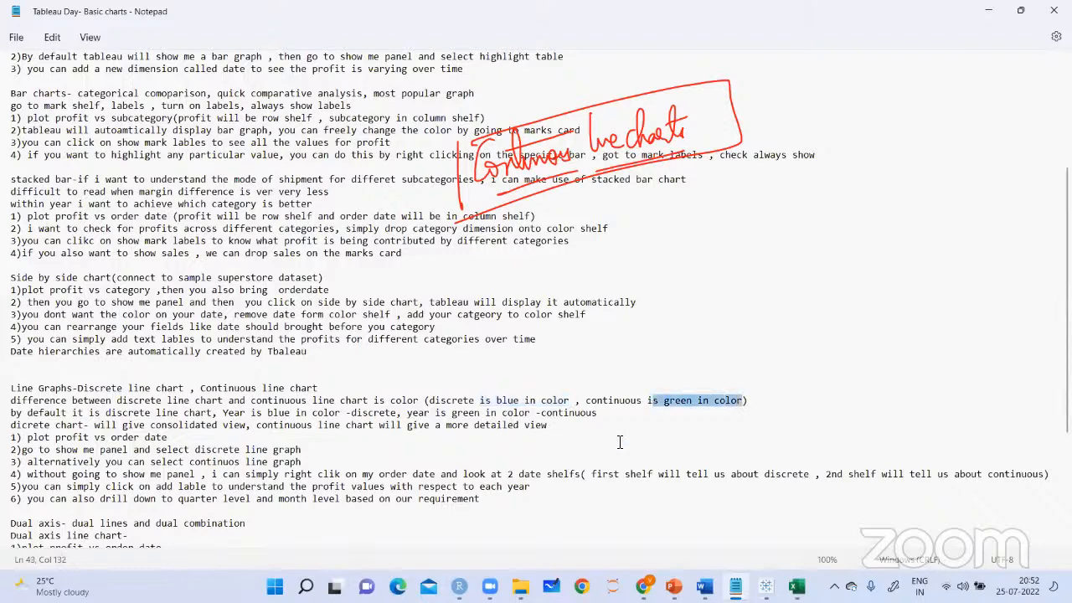
pyautogui.click(622, 440)
pyautogui.moveTo(215, 414); pyautogui.dragTo(110, 413)
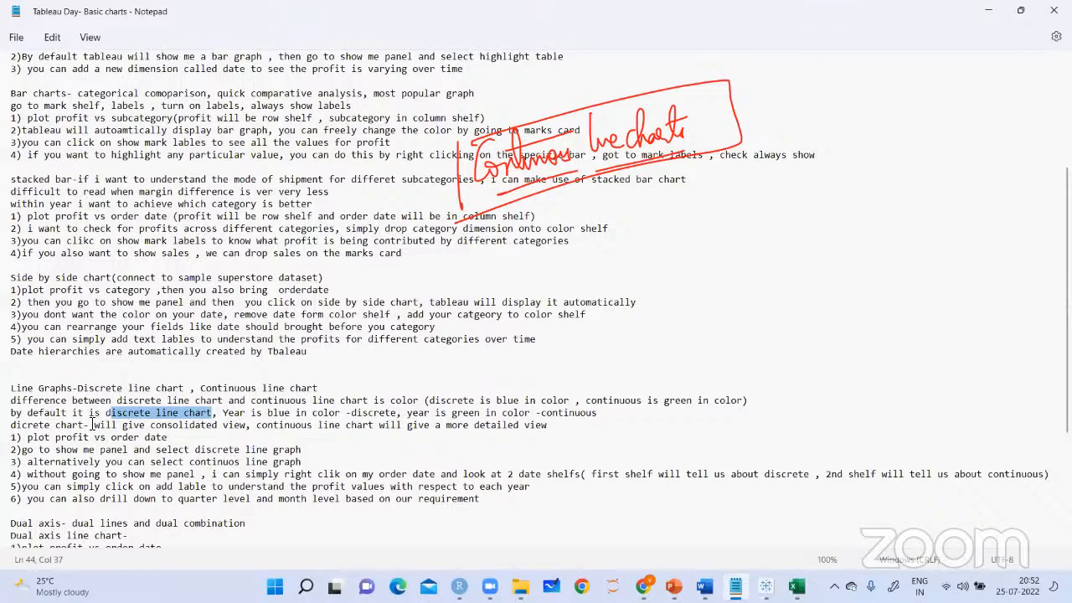
pyautogui.moveTo(92, 424); pyautogui.dragTo(246, 428)
pyautogui.click(247, 428)
pyautogui.moveTo(345, 426); pyautogui.dragTo(568, 427)
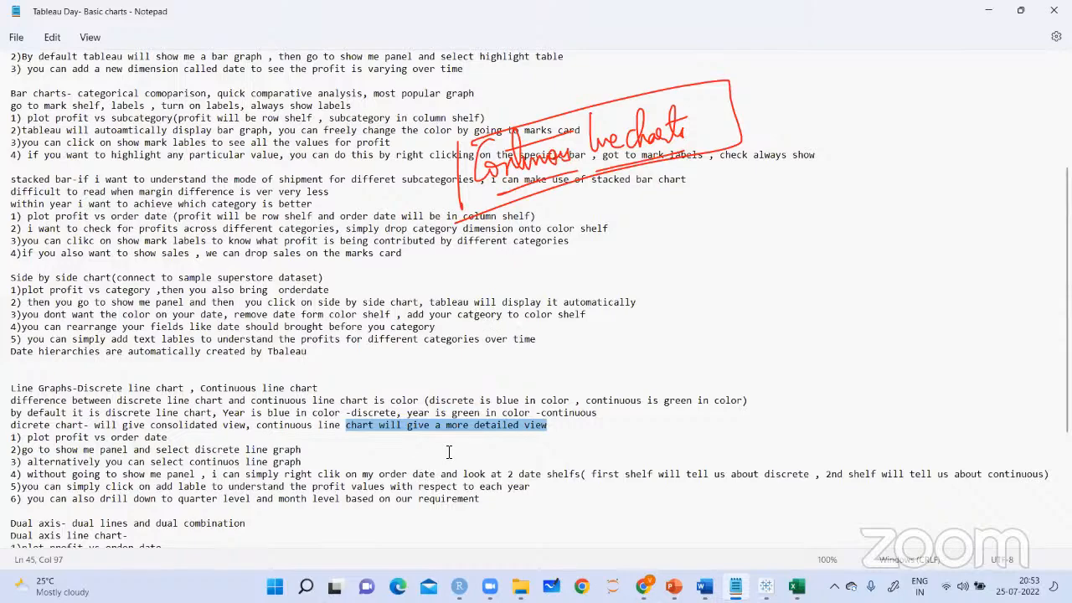
pyautogui.scroll(-3, 449, 452)
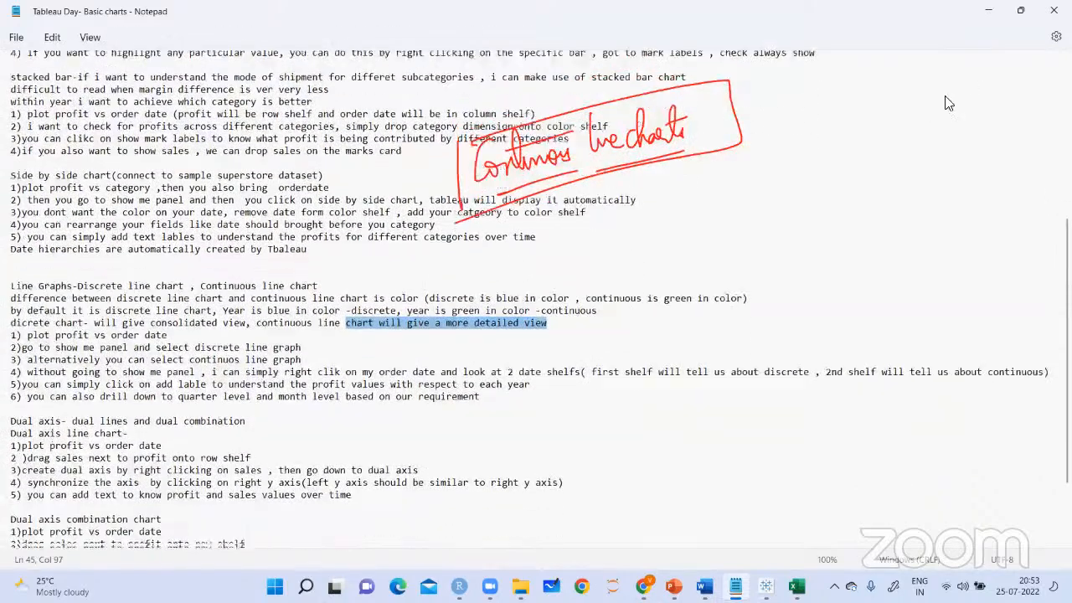
pyautogui.click(988, 10)
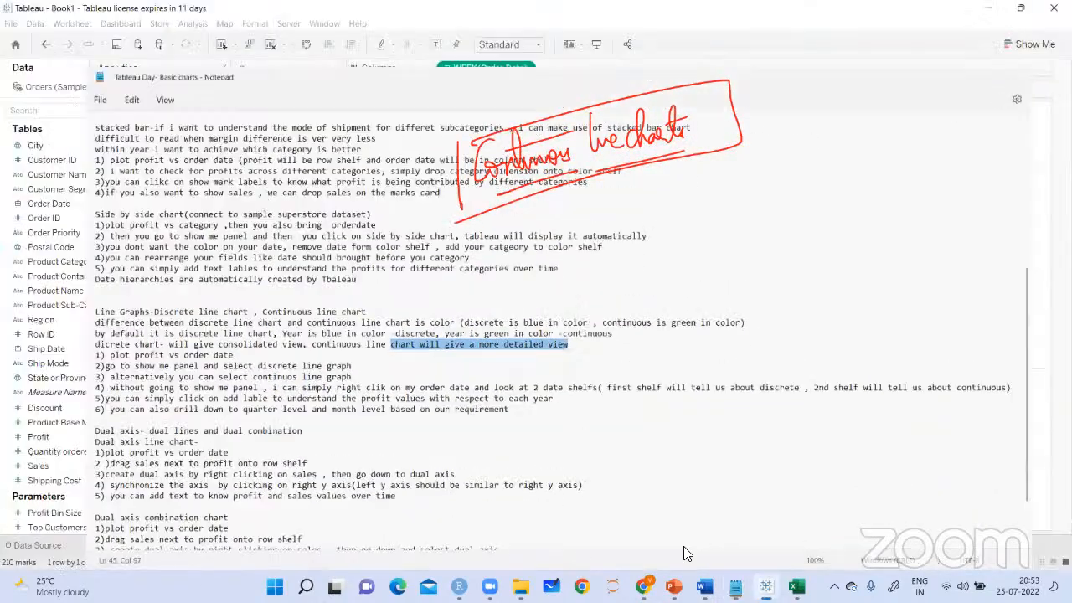
# Add a new worksheet, clear the drawings and rename the sheet as Dual_axis_chart
pyautogui.hotkey('ctrl', 'm')
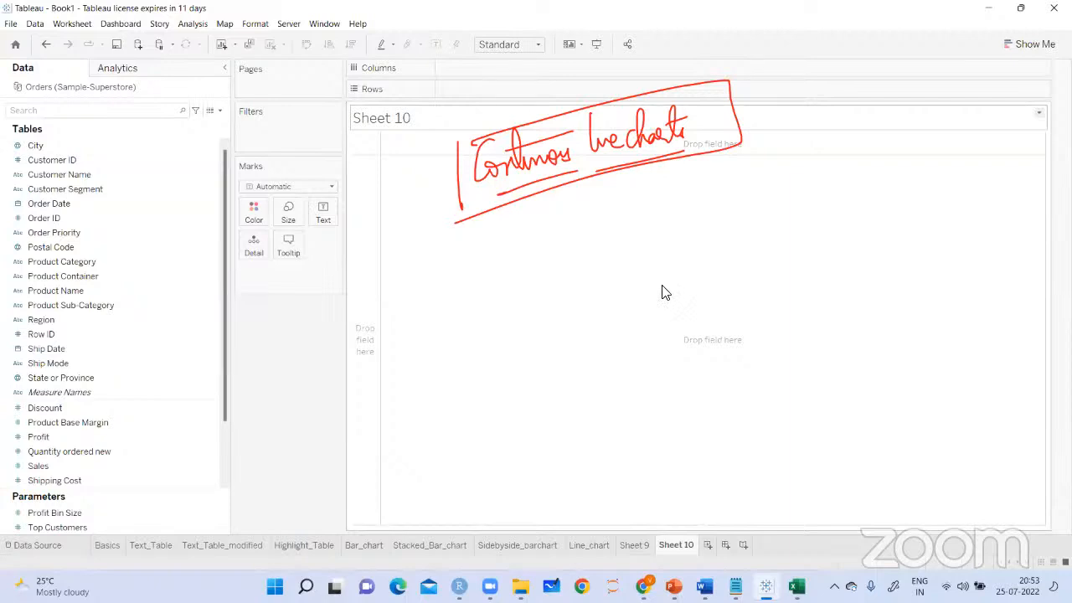
pyautogui.rightClick(670, 546)
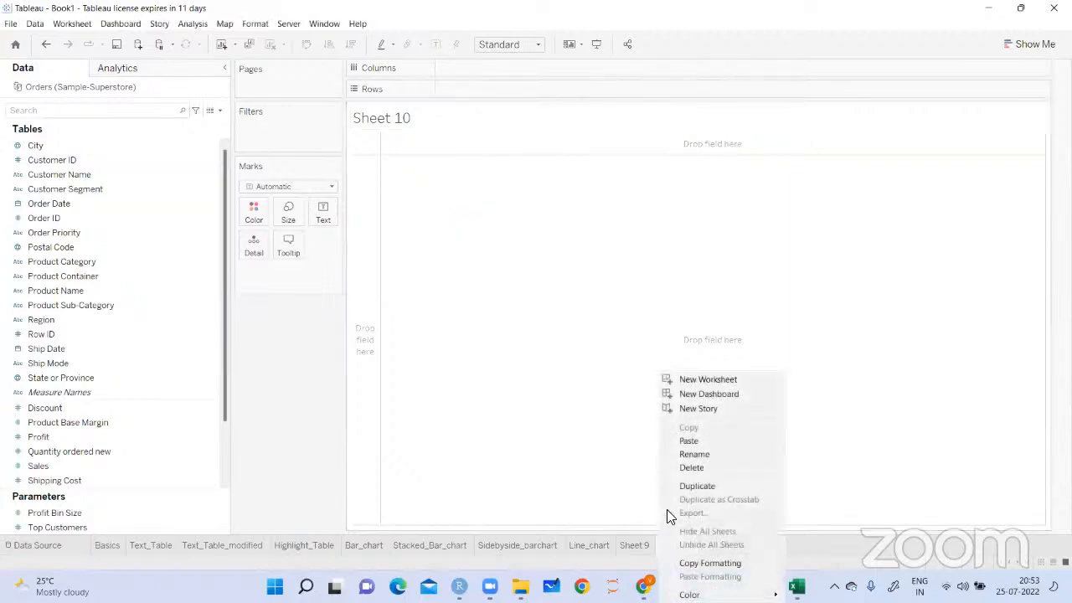
pyautogui.click(701, 457)
pyautogui.write('Dual_axis_chart')
pyautogui.press('Return')
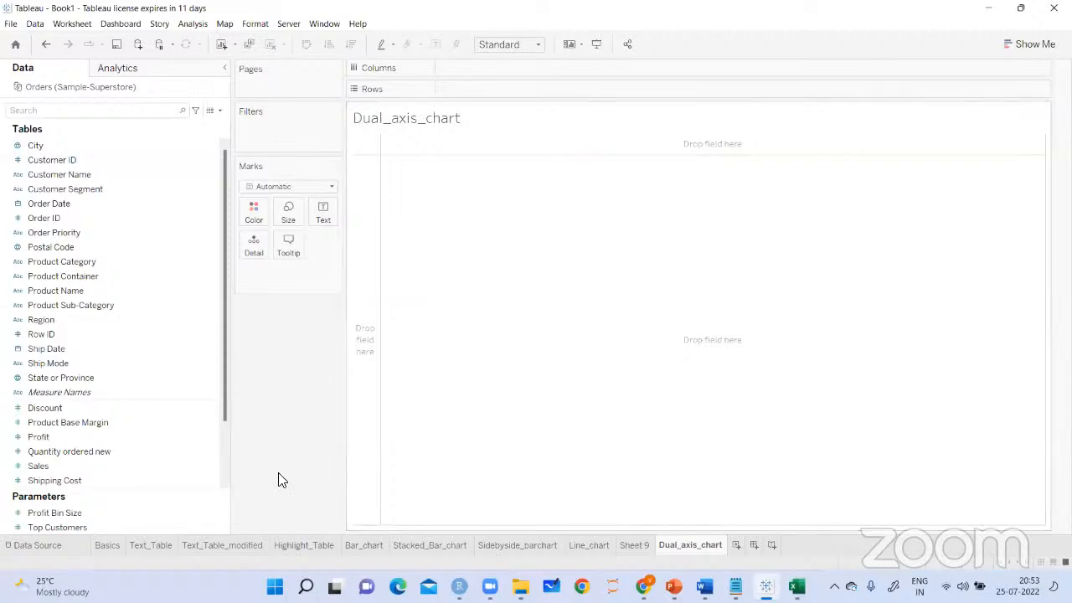
# Plot Profit and Sales next to each other in the rows against Product Category in the columns
pyautogui.click(215, 451)
pyautogui.click(39, 422)
pyautogui.click(42, 437)
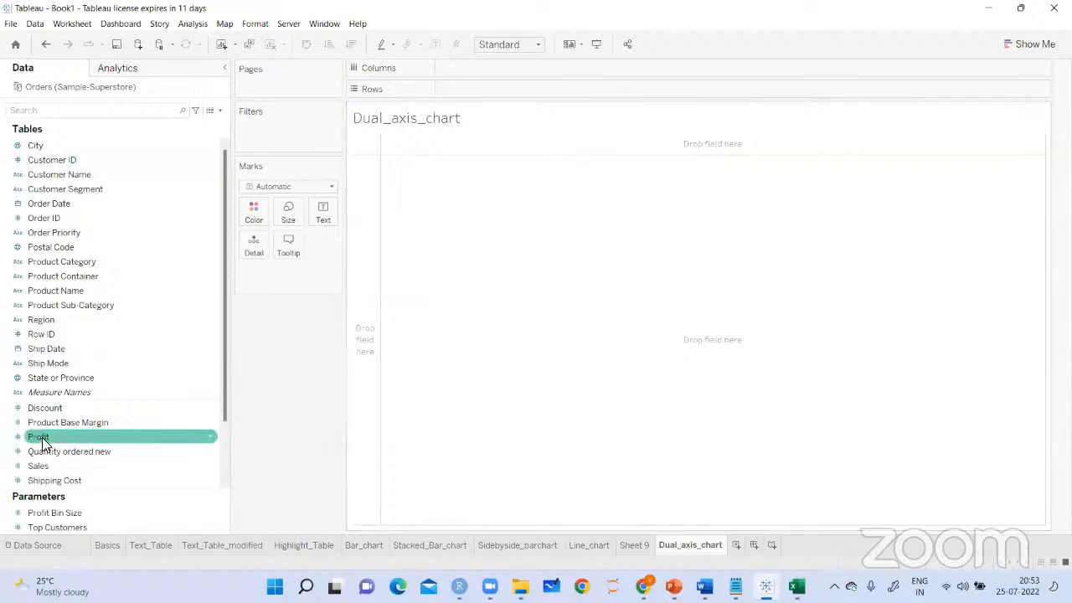
pyautogui.moveTo(42, 437)
pyautogui.mouseDown()
pyautogui.moveTo(396, 222)
pyautogui.moveTo(473, 136)
pyautogui.moveTo(473, 101)
pyautogui.mouseUp()
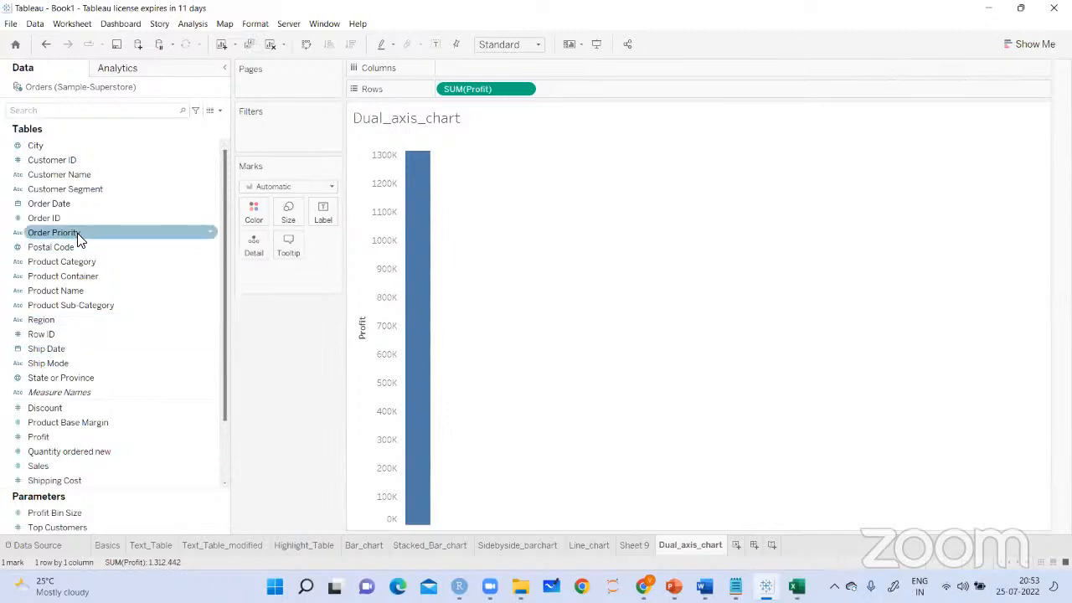
pyautogui.moveTo(69, 263); pyautogui.dragTo(491, 67)
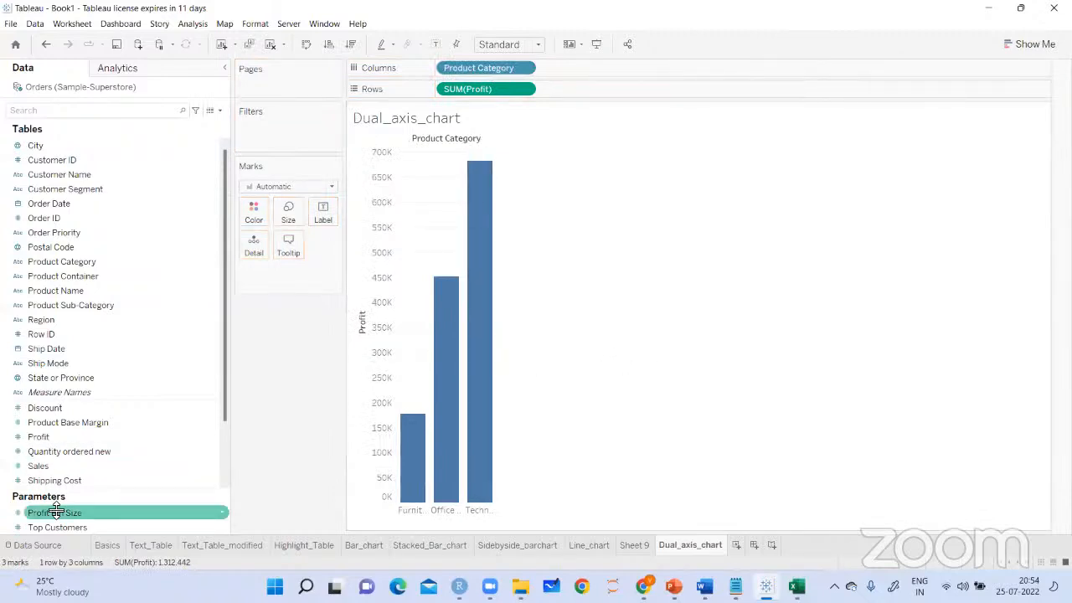
pyautogui.moveTo(34, 472); pyautogui.dragTo(581, 94)
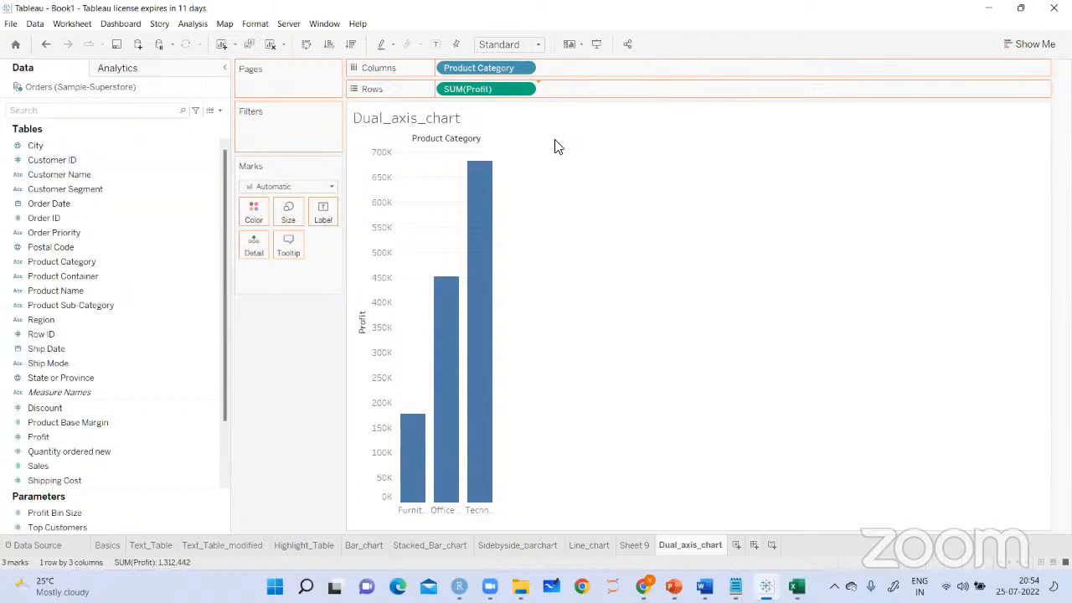
pyautogui.moveTo(460, 299)
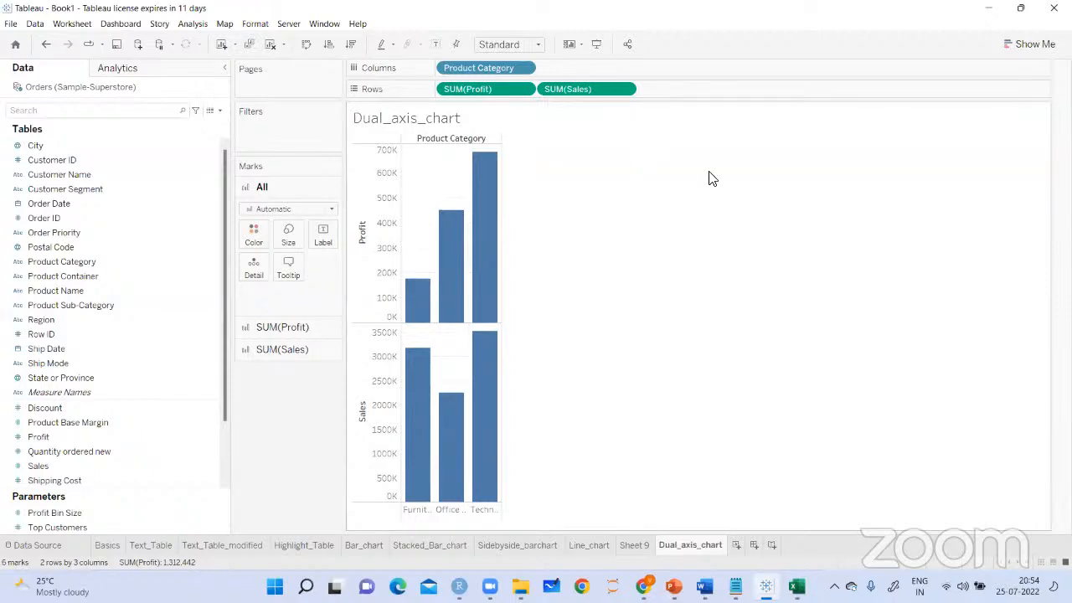
# Combine Sales and Profit into a dual axis chart and set the mark type of all measures to Bar
pyautogui.click(625, 88)
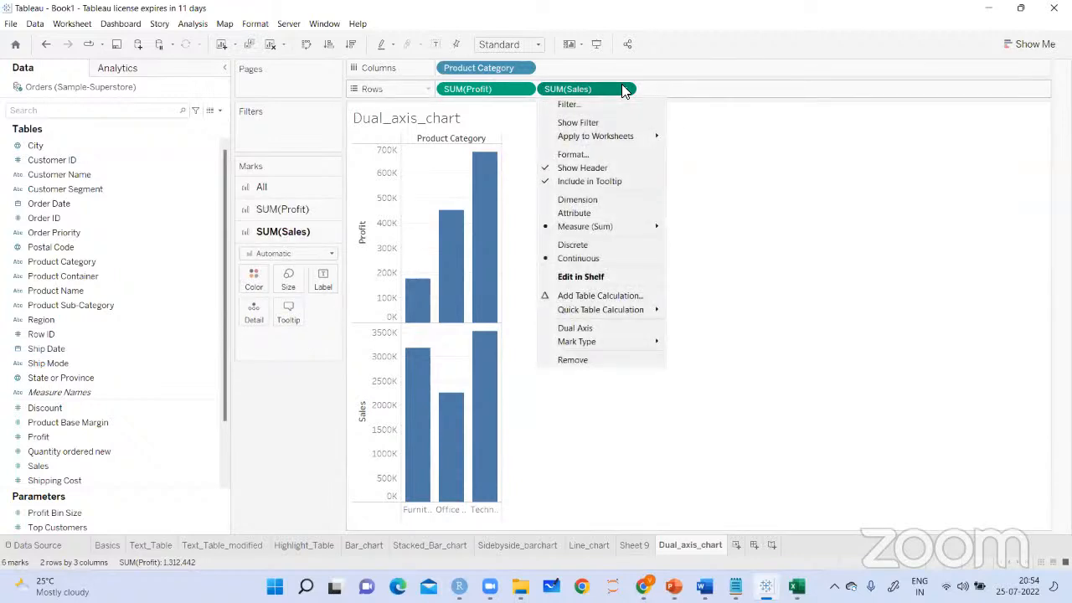
pyautogui.click(591, 332)
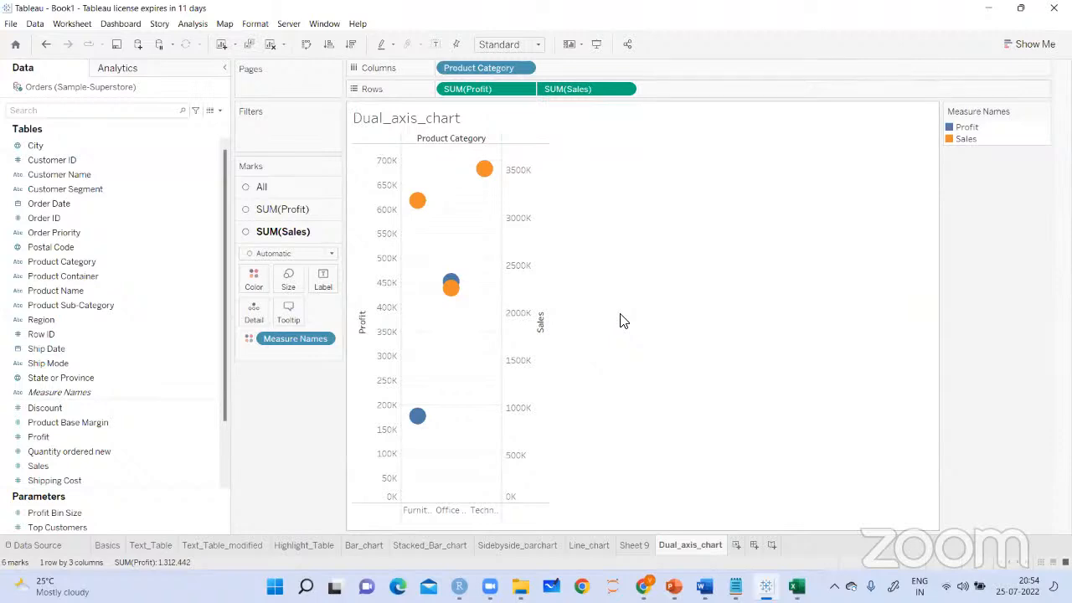
pyautogui.click(271, 191)
pyautogui.click(332, 209)
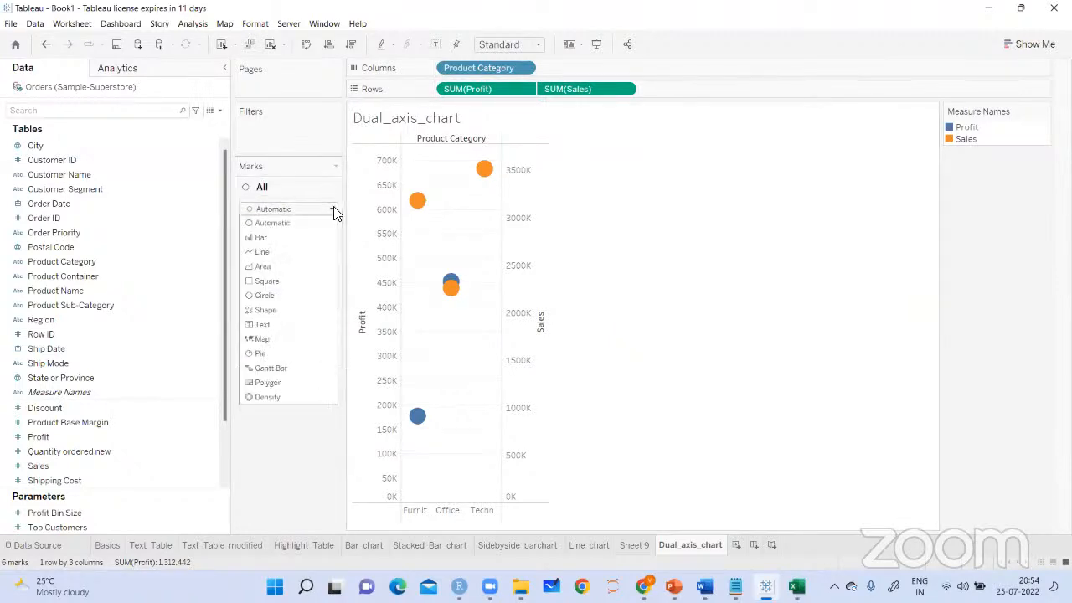
pyautogui.click(261, 238)
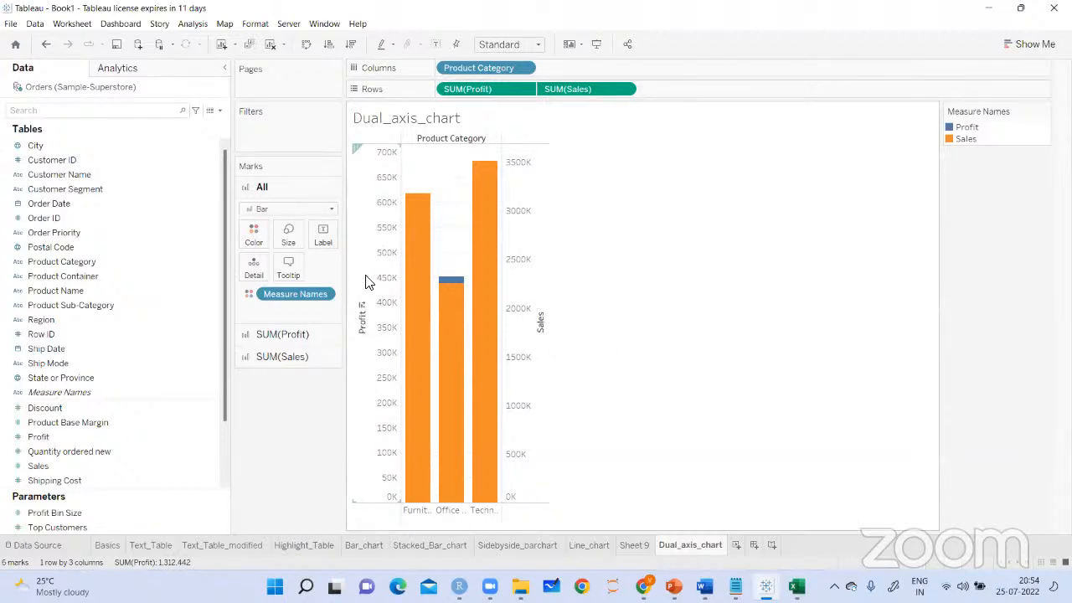
# Synchronize the Sales axis with the Profit axis
pyautogui.click(519, 309)
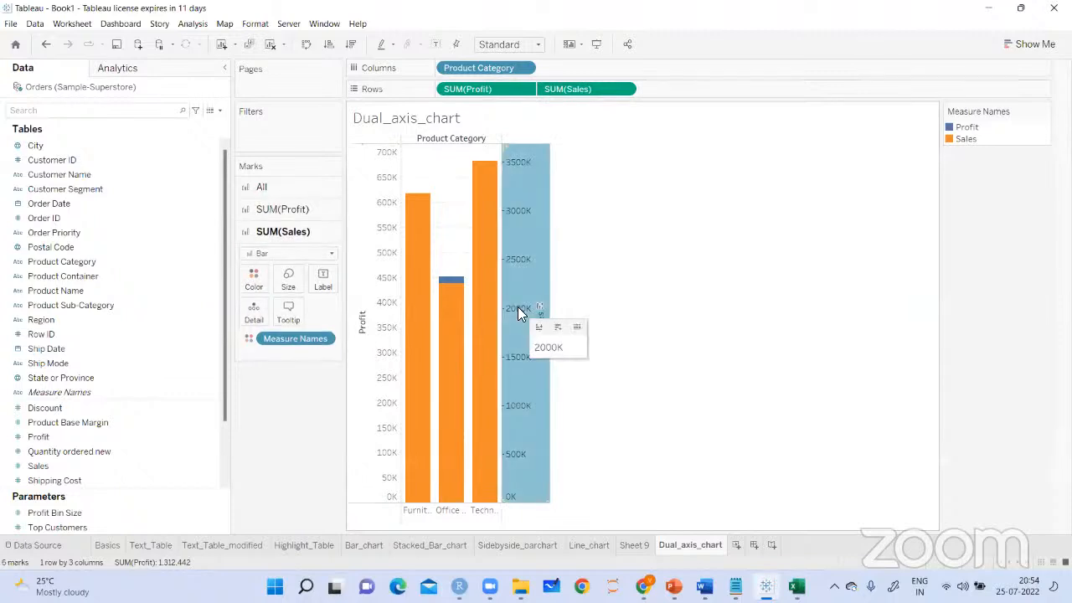
pyautogui.rightClick(517, 307)
pyautogui.click(559, 379)
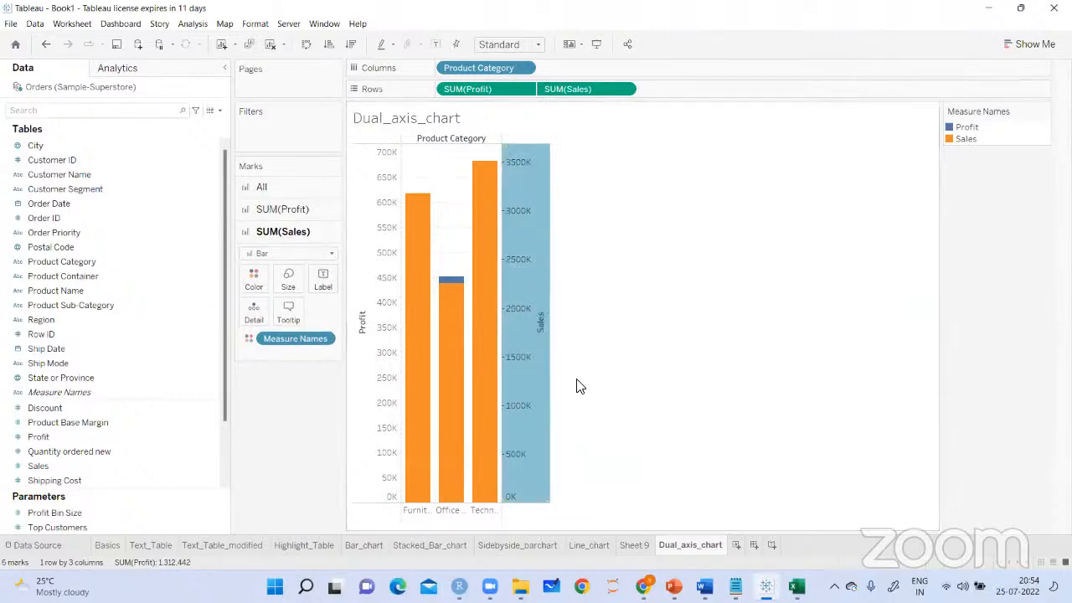
pyautogui.click(821, 315)
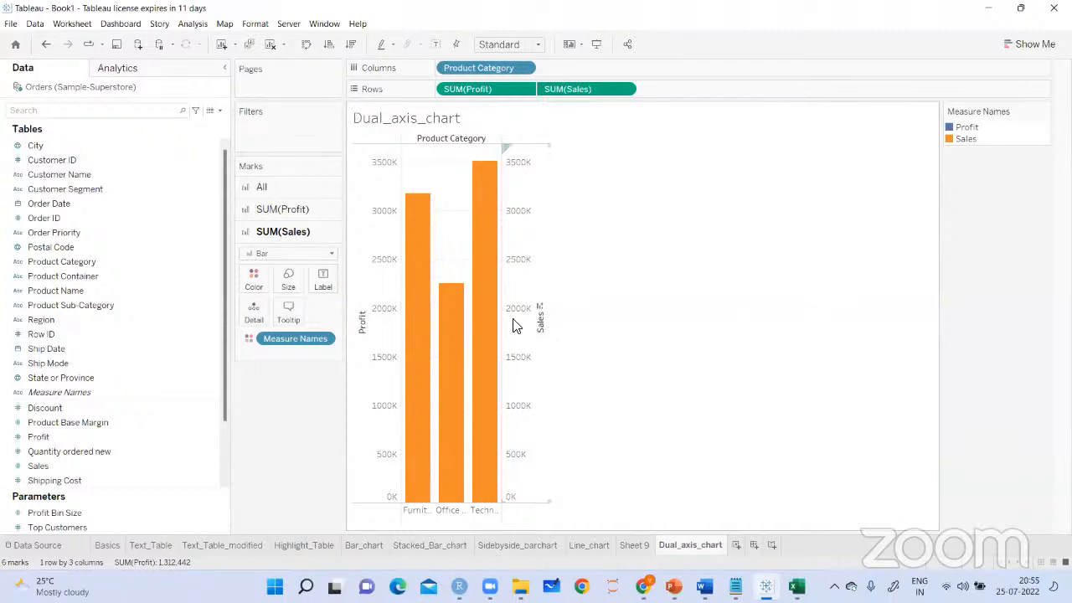
# Set the Profit marks to Circle and fit the chart to Entire View
pyautogui.click(294, 210)
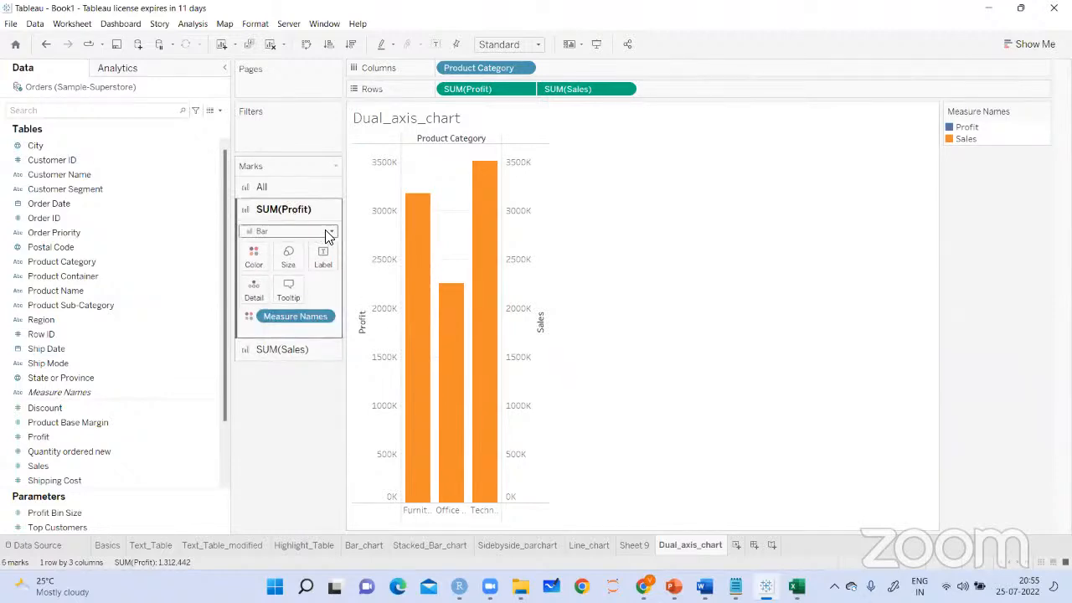
pyautogui.click(327, 232)
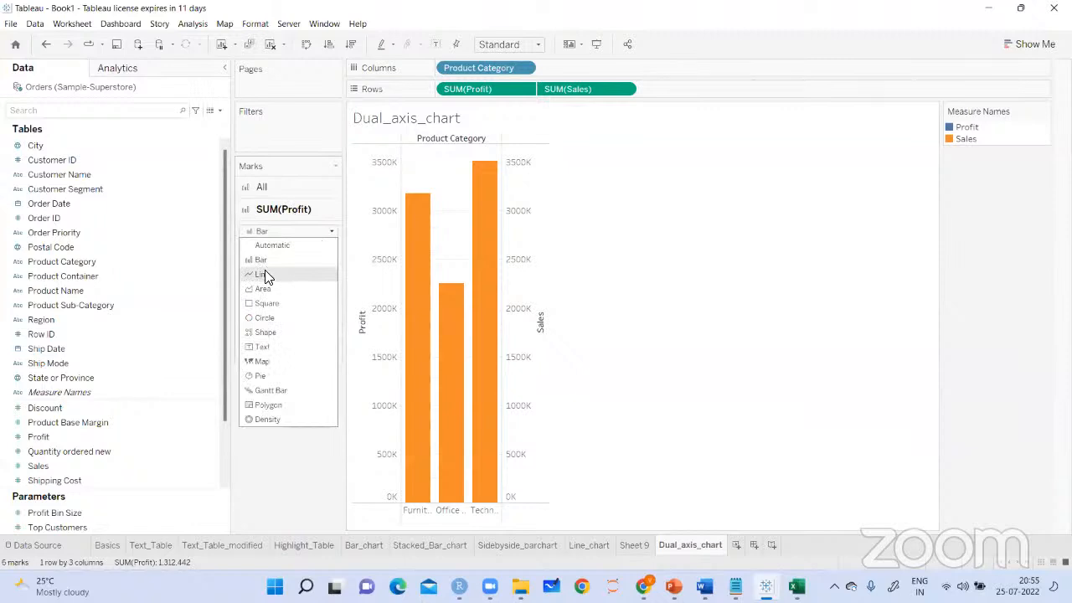
pyautogui.click(265, 318)
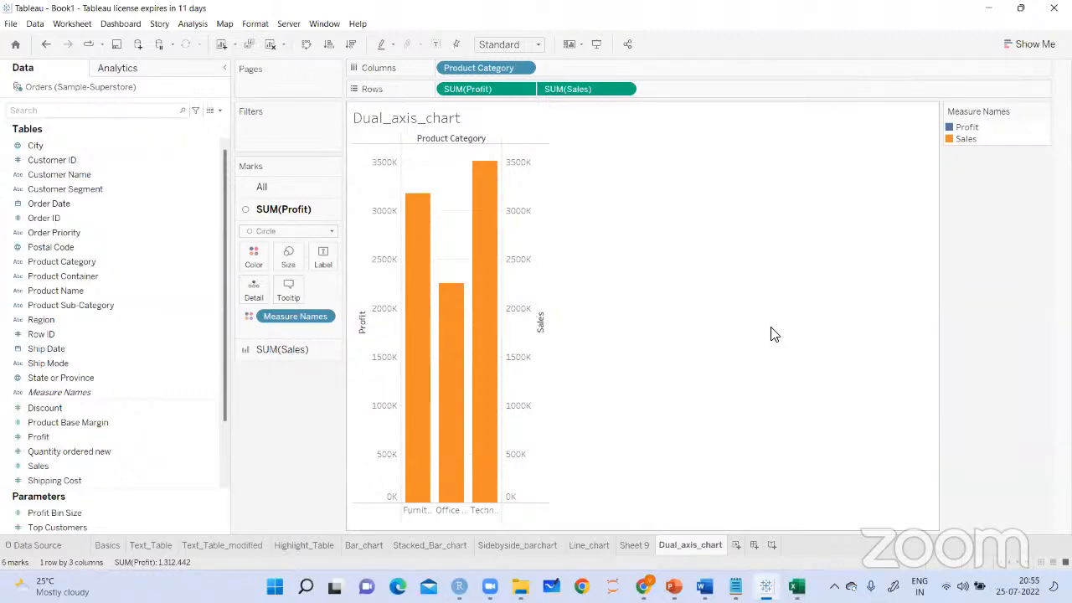
pyautogui.click(536, 44)
pyautogui.click(507, 94)
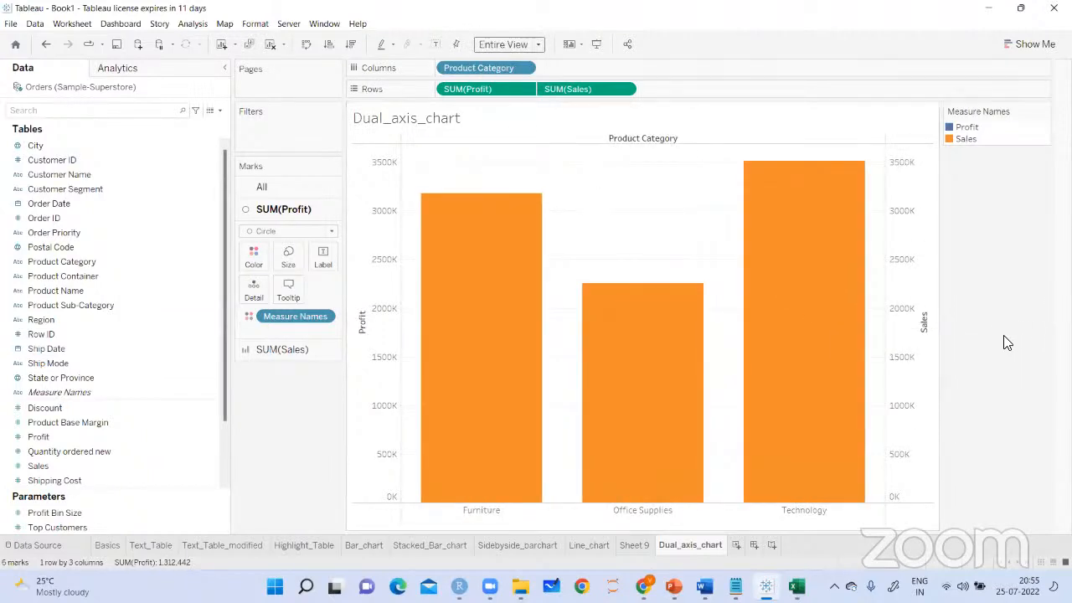
# Set the mark type of Sales to Line
pyautogui.click(281, 357)
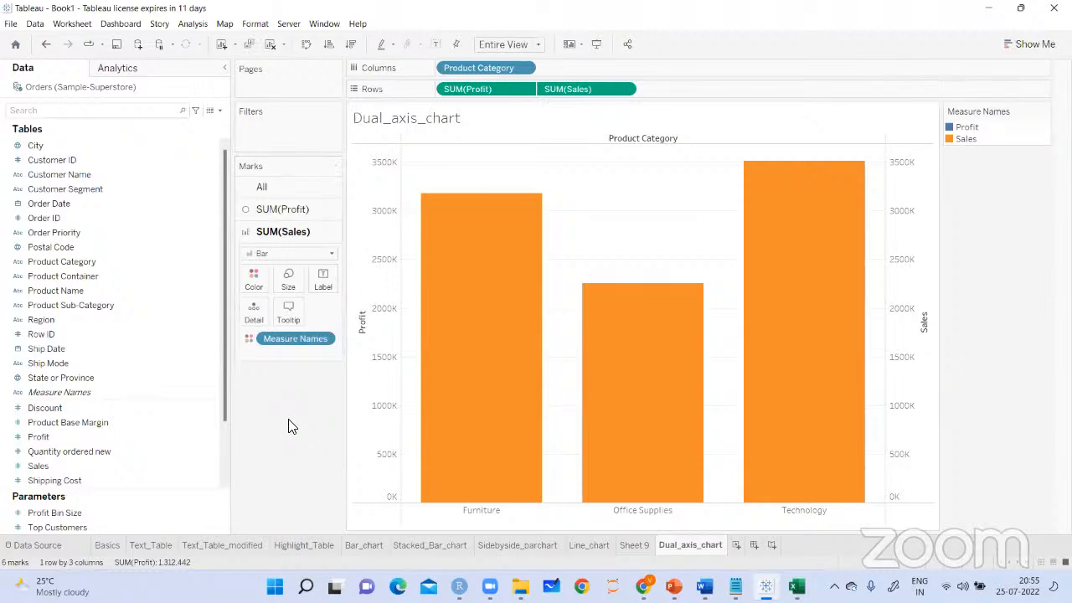
pyautogui.click(332, 254)
pyautogui.click(278, 282)
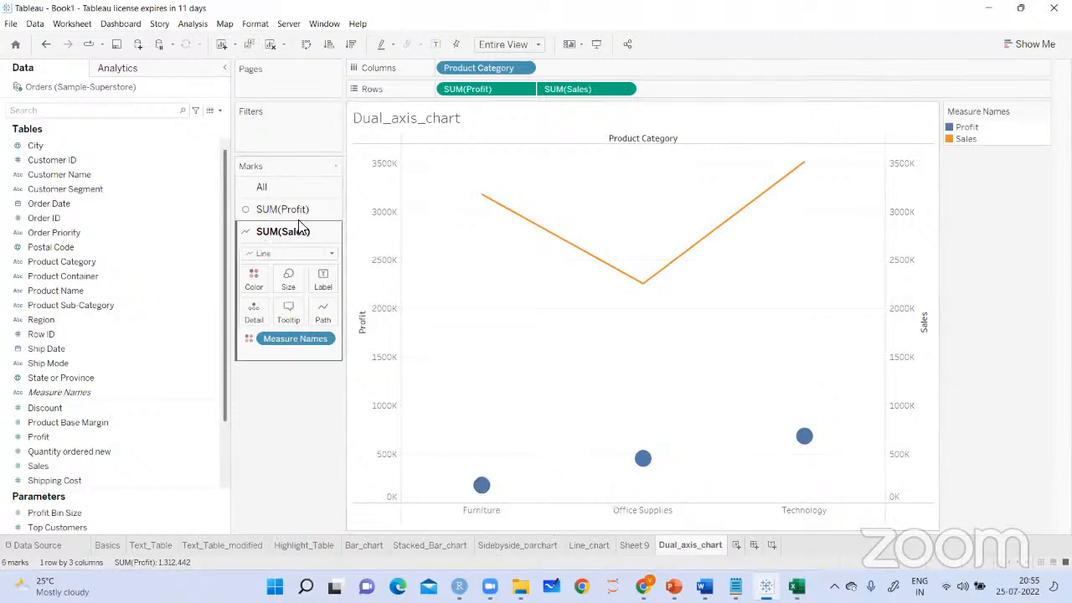
pyautogui.moveTo(655, 474)
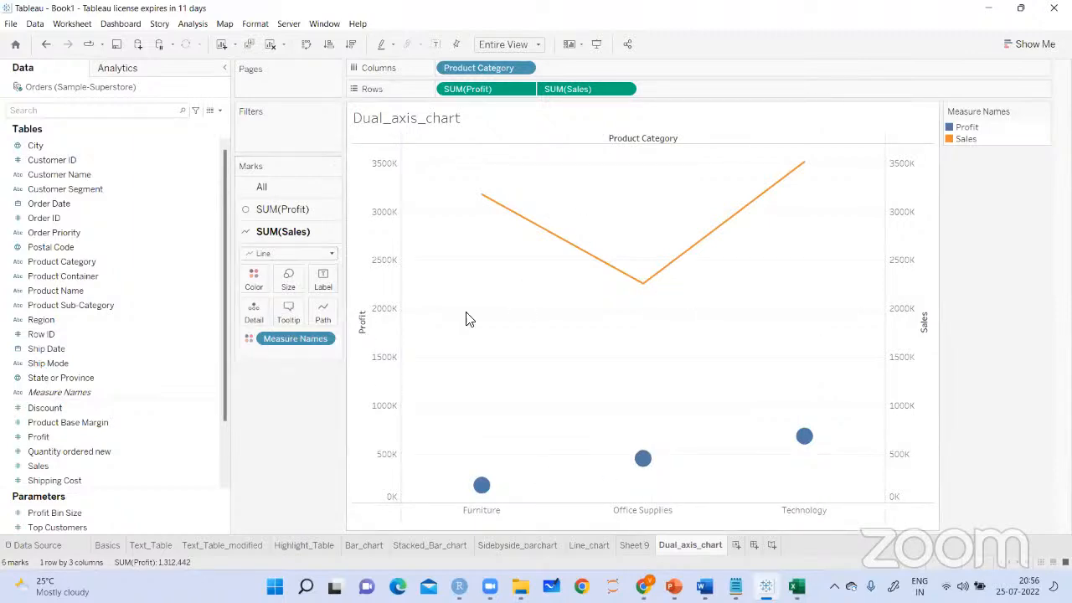
# Set the Profit marks to Bar and show mark labels on the chart
pyautogui.click(309, 220)
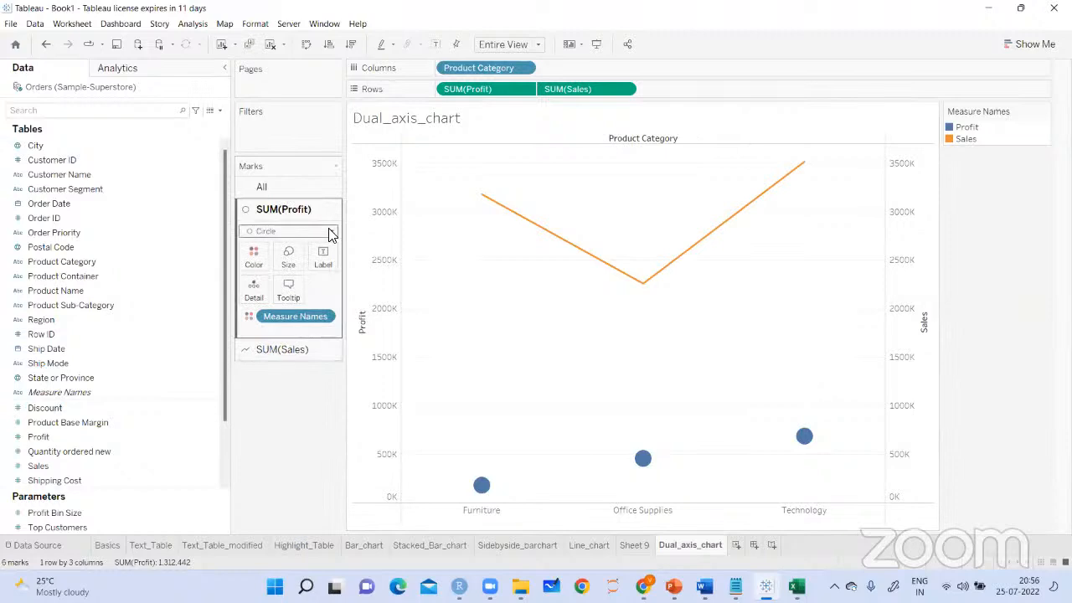
pyautogui.click(330, 231)
pyautogui.click(260, 260)
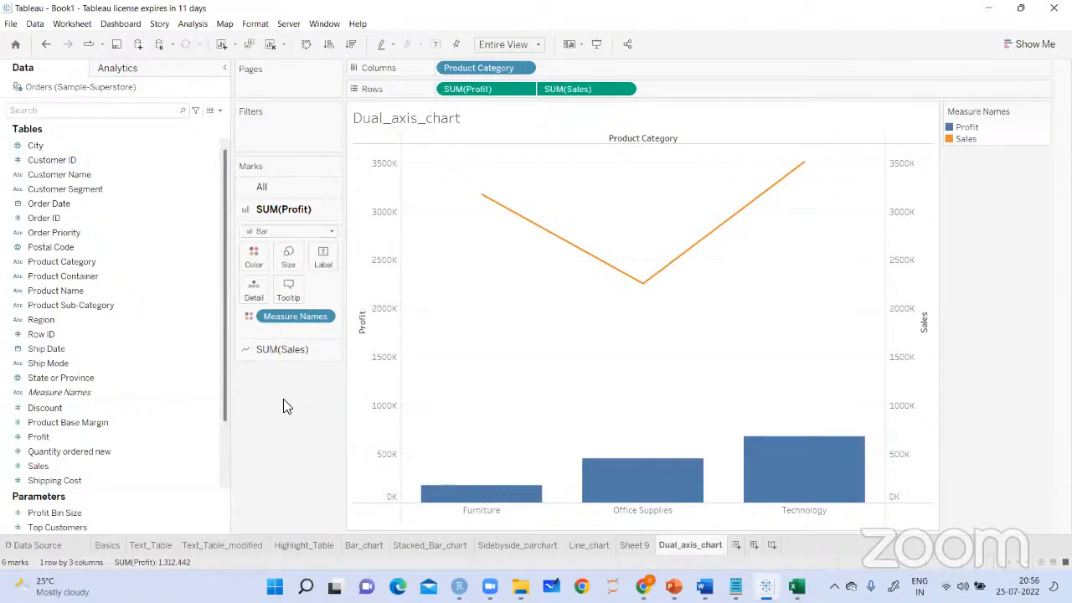
pyautogui.click(436, 44)
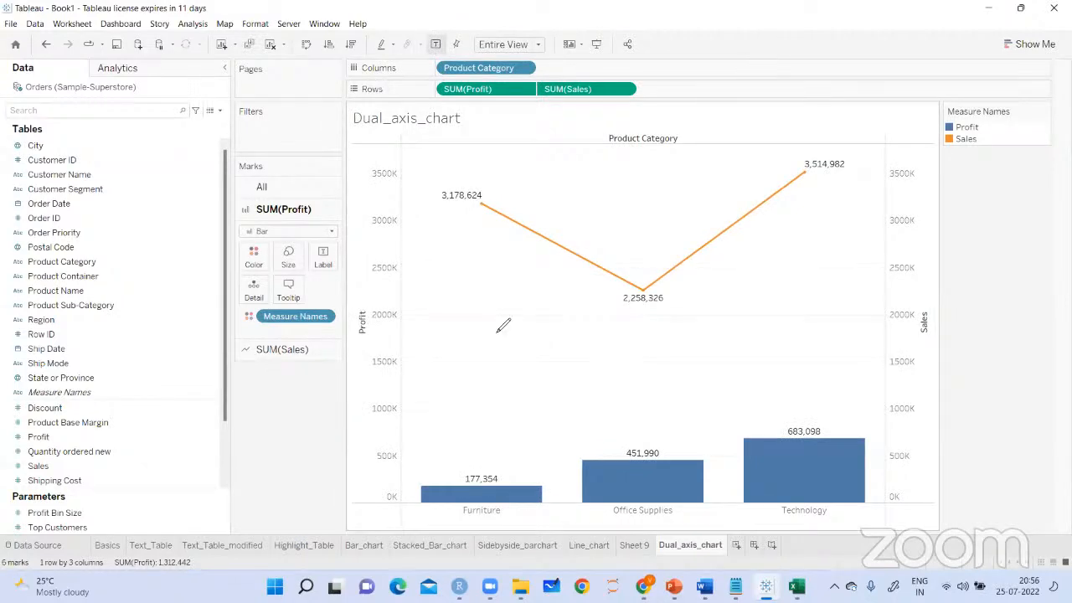
# Draw arrows above the three profit bars, circle the Furniture and Office Supplies sales labels and handwrite a circled "Sales"
pyautogui.moveTo(457, 385)
pyautogui.mouseDown()
pyautogui.moveTo(450, 454)
pyautogui.moveTo(469, 429)
pyautogui.mouseUp()
pyautogui.moveTo(660, 374); pyautogui.dragTo(684, 413)
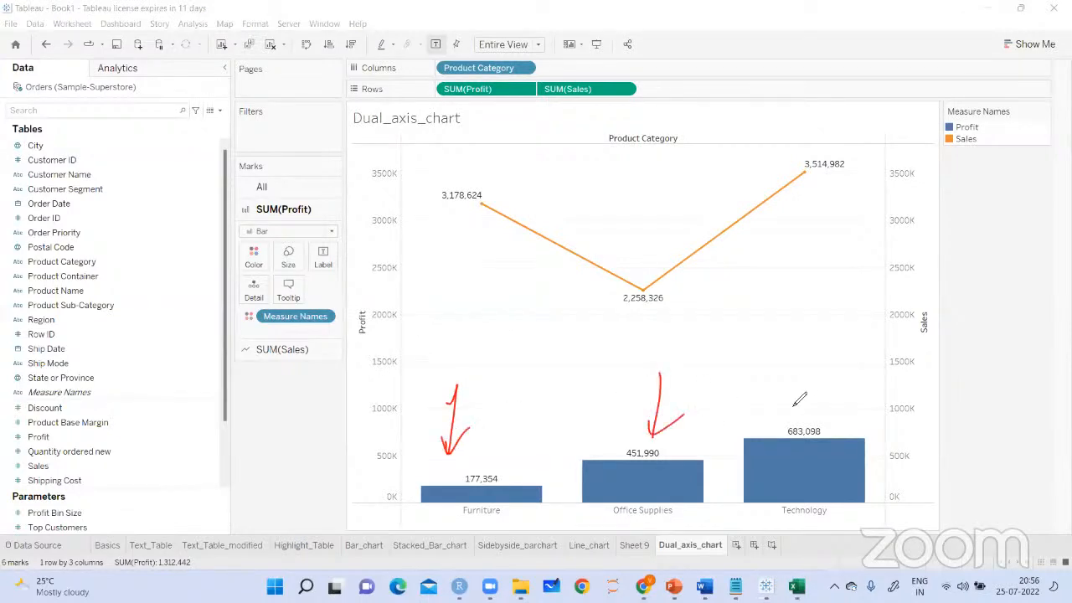
pyautogui.moveTo(817, 361)
pyautogui.mouseDown()
pyautogui.moveTo(815, 394)
pyautogui.moveTo(828, 402)
pyautogui.mouseUp()
pyautogui.moveTo(494, 174); pyautogui.dragTo(499, 215)
pyautogui.moveTo(662, 264); pyautogui.dragTo(680, 303)
pyautogui.moveTo(427, 233)
pyautogui.mouseDown()
pyautogui.moveTo(409, 270)
pyautogui.moveTo(484, 233)
pyautogui.moveTo(382, 251)
pyautogui.moveTo(488, 219)
pyautogui.mouseUp()
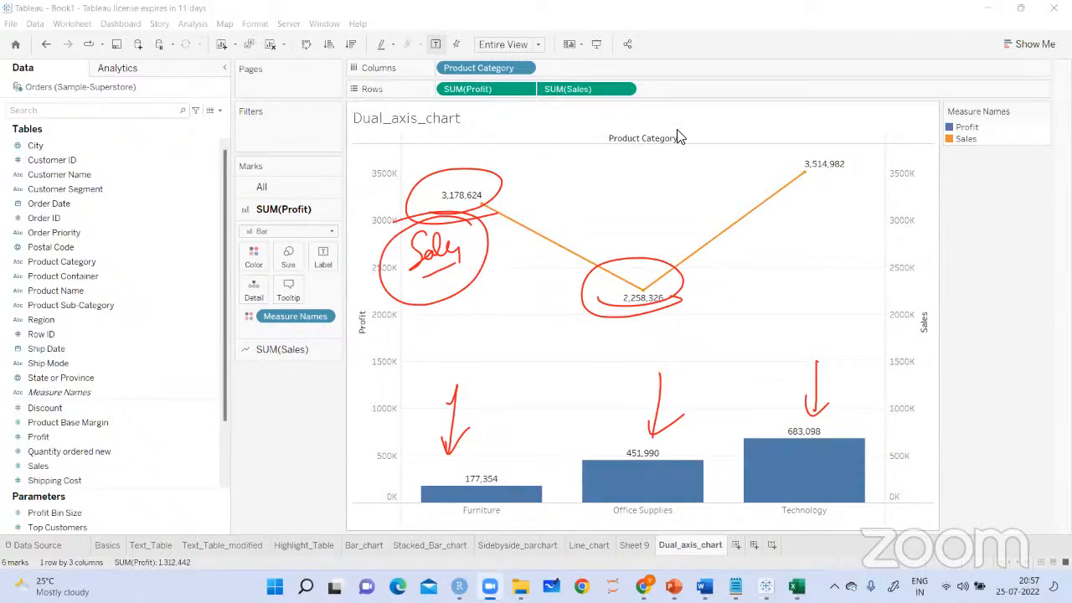
# Add a new worksheet and place Profit and Sales next to each other in the rows
pyautogui.click(736, 545)
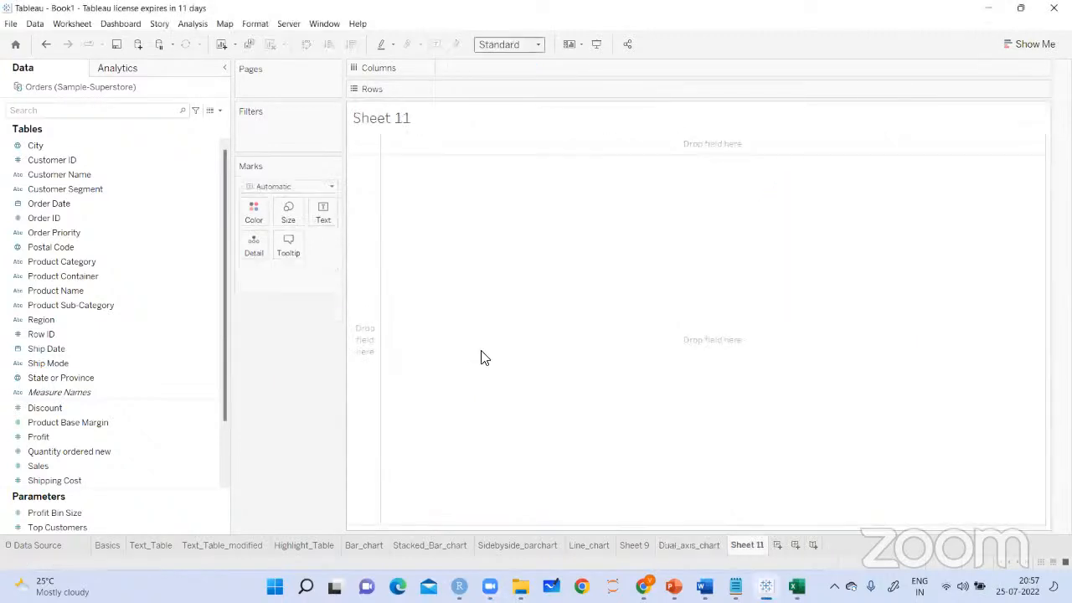
pyautogui.moveTo(46, 437); pyautogui.dragTo(496, 92)
pyautogui.click(49, 477)
pyautogui.moveTo(48, 468); pyautogui.dragTo(419, 219)
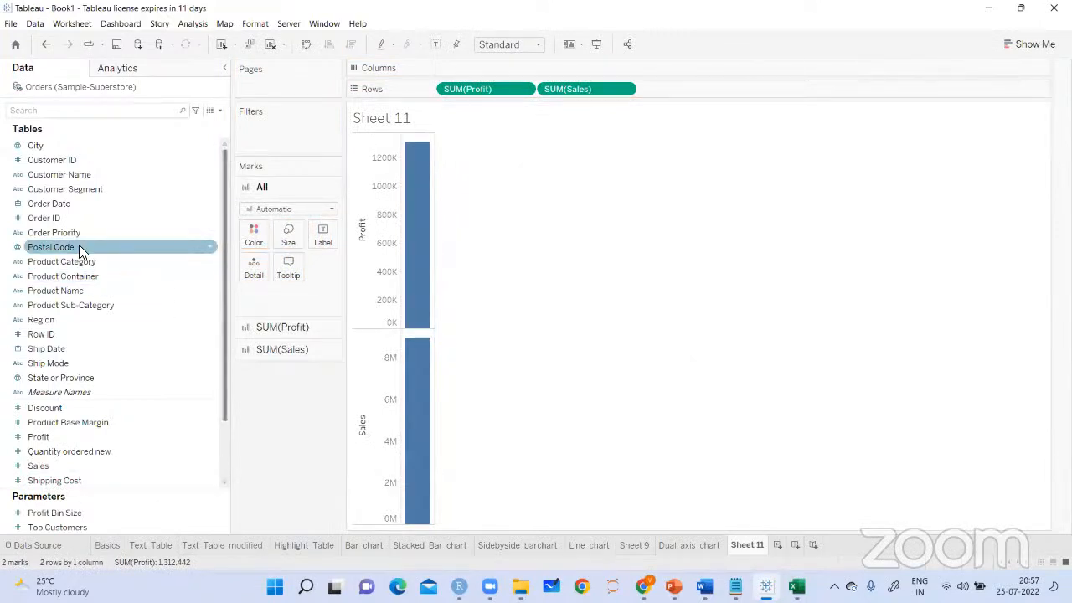
# Try Product Category in the columns, remove it and place Order Date by year there instead
pyautogui.moveTo(81, 264); pyautogui.dragTo(497, 73)
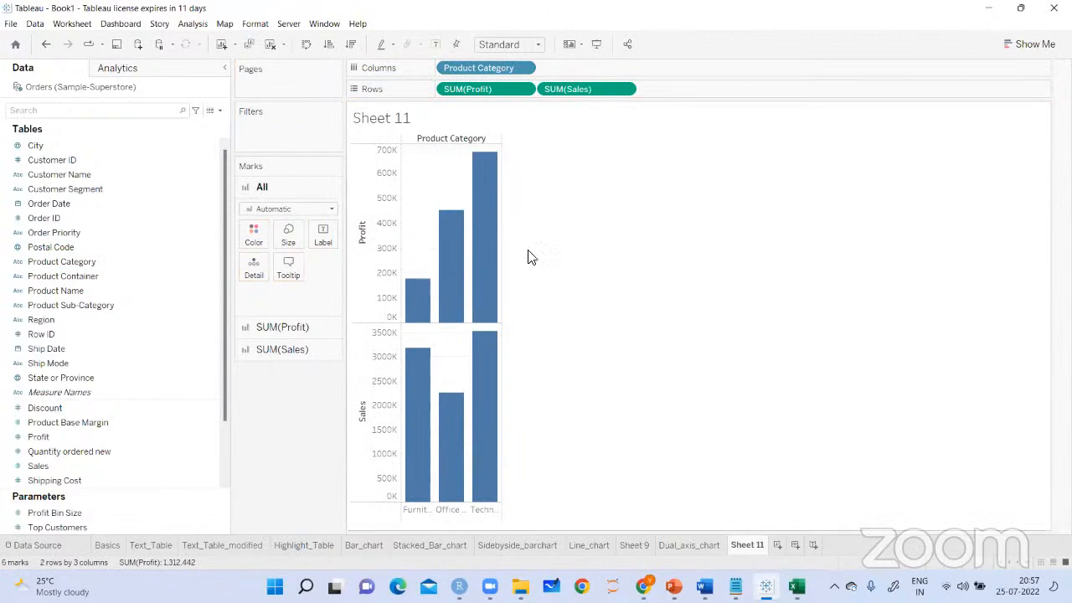
pyautogui.moveTo(474, 67); pyautogui.dragTo(279, 453)
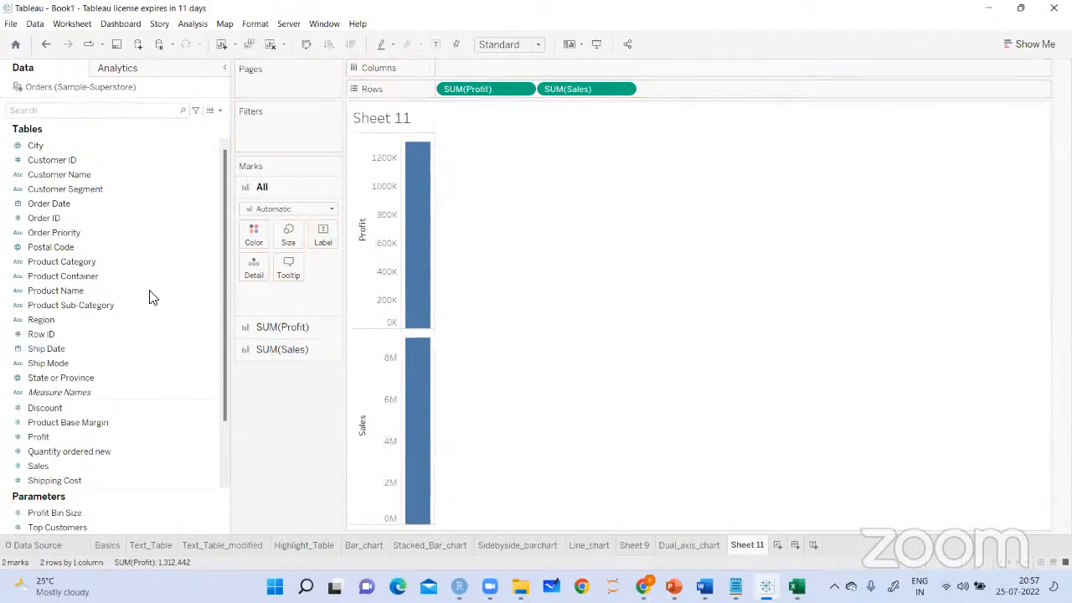
pyautogui.moveTo(80, 207); pyautogui.dragTo(469, 74)
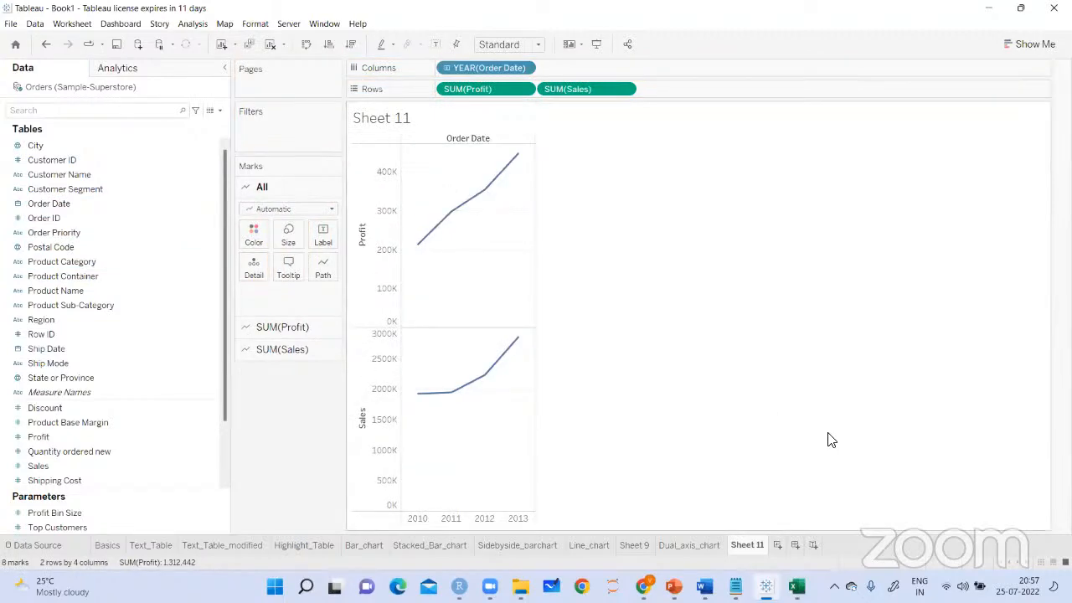
# Put Profit and Sales on a dual axis and synchronize the Sales axis with the Profit axis
pyautogui.click(624, 89)
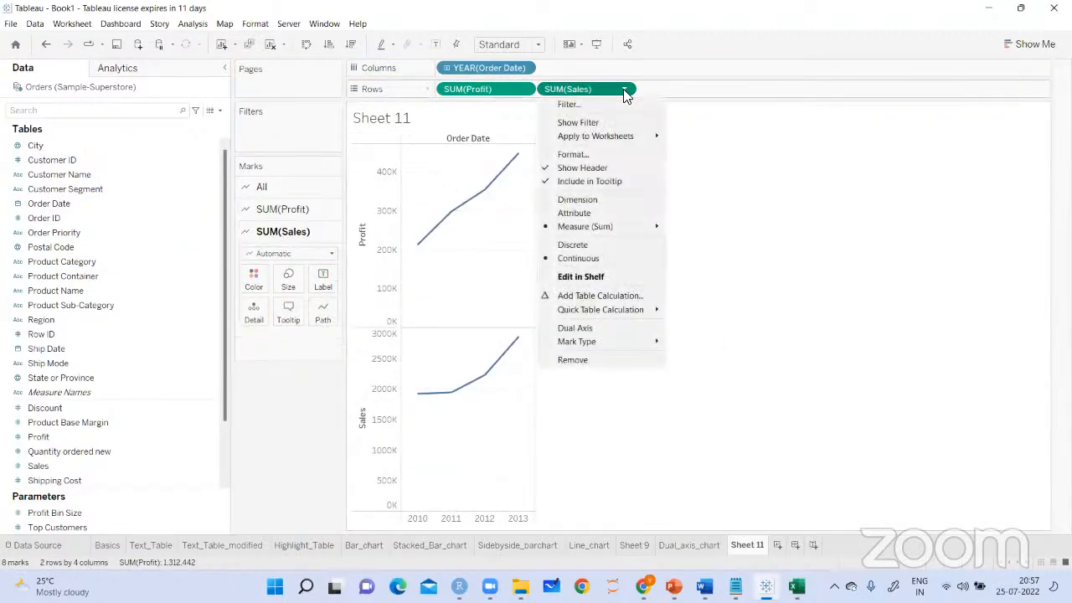
pyautogui.click(593, 327)
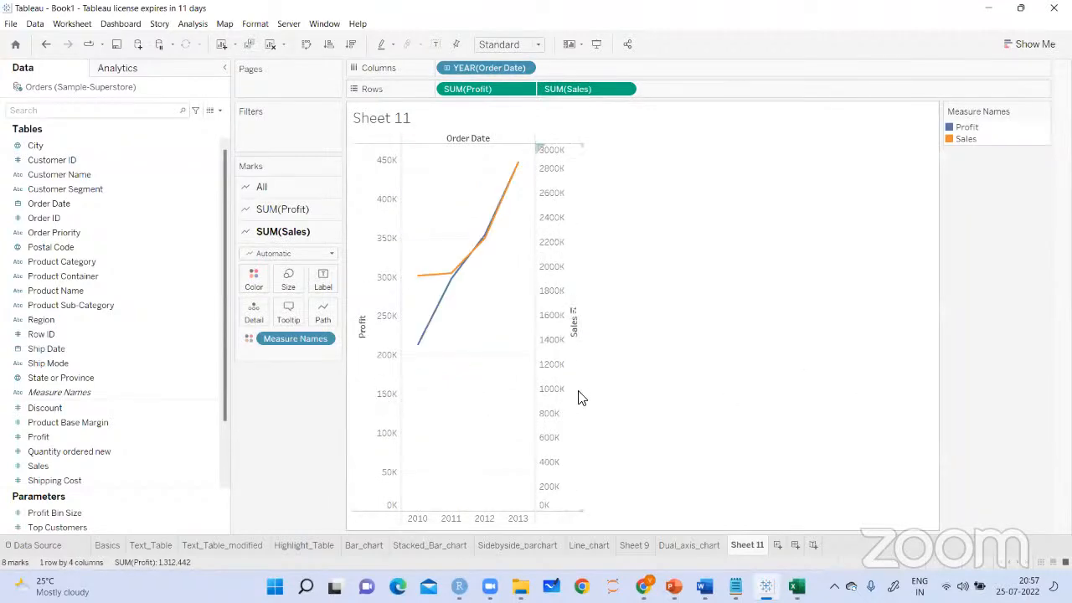
pyautogui.rightClick(560, 322)
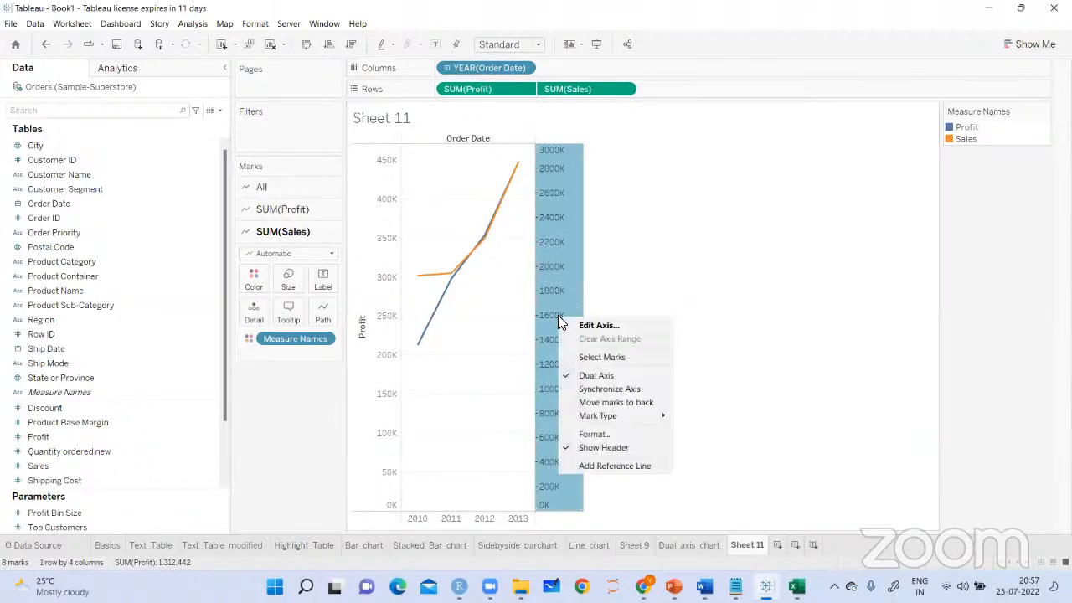
pyautogui.click(609, 389)
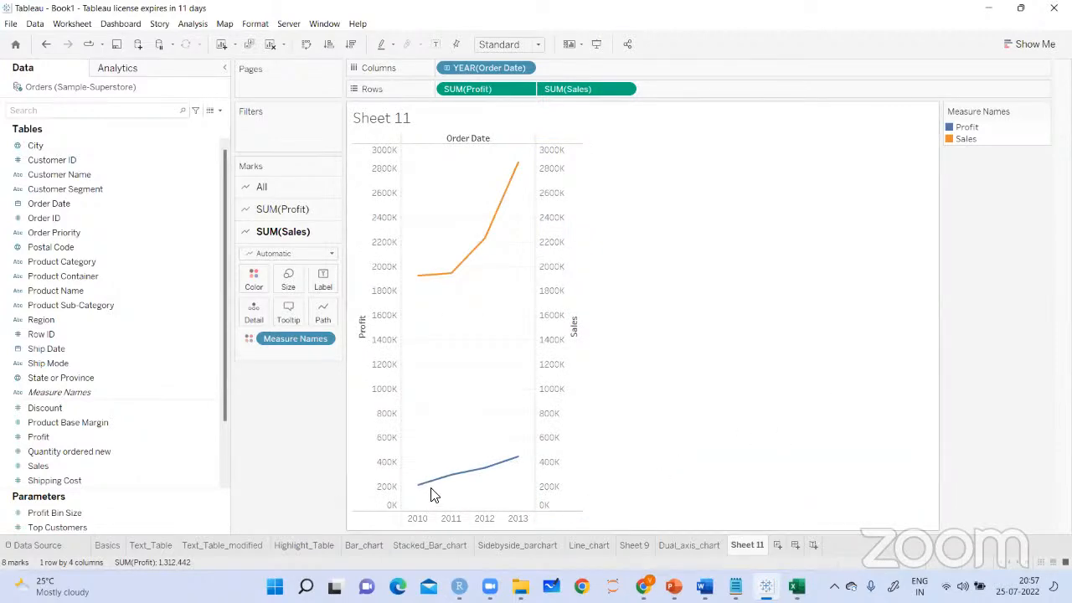
# Fit the yearly Profit and Sales line chart to Entire View
pyautogui.moveTo(514, 459)
pyautogui.click(534, 45)
pyautogui.click(507, 95)
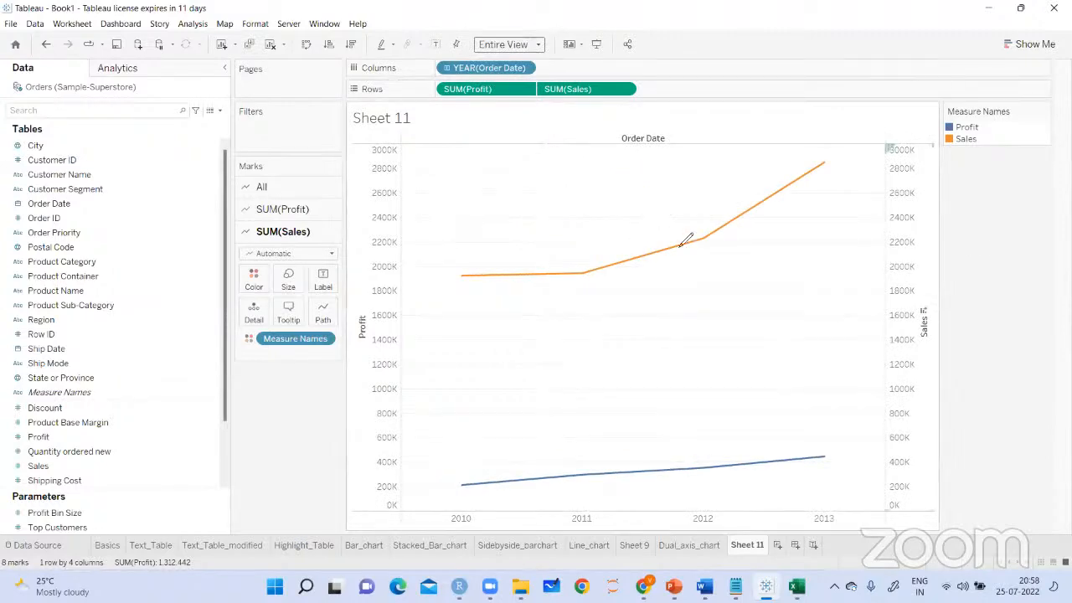
# Handwrite an underlined "Dual axis line chart" below the Sales line, with an arrow beside it and a frame around it
pyautogui.moveTo(618, 366); pyautogui.dragTo(622, 297)
pyautogui.moveTo(604, 319); pyautogui.dragTo(637, 312)
pyautogui.moveTo(666, 265)
pyautogui.mouseDown()
pyautogui.moveTo(678, 285)
pyautogui.moveTo(714, 292)
pyautogui.moveTo(753, 280)
pyautogui.mouseUp()
pyautogui.moveTo(784, 228)
pyautogui.mouseDown()
pyautogui.moveTo(787, 266)
pyautogui.moveTo(809, 248)
pyautogui.mouseUp()
pyautogui.moveTo(769, 290)
pyautogui.mouseDown()
pyautogui.moveTo(764, 312)
pyautogui.moveTo(812, 277)
pyautogui.moveTo(809, 302)
pyautogui.mouseUp()
pyautogui.moveTo(754, 335); pyautogui.dragTo(823, 308)
pyautogui.moveTo(696, 318); pyautogui.dragTo(737, 305)
pyautogui.moveTo(669, 265); pyautogui.dragTo(668, 351)
pyautogui.moveTo(650, 287); pyautogui.dragTo(676, 387)
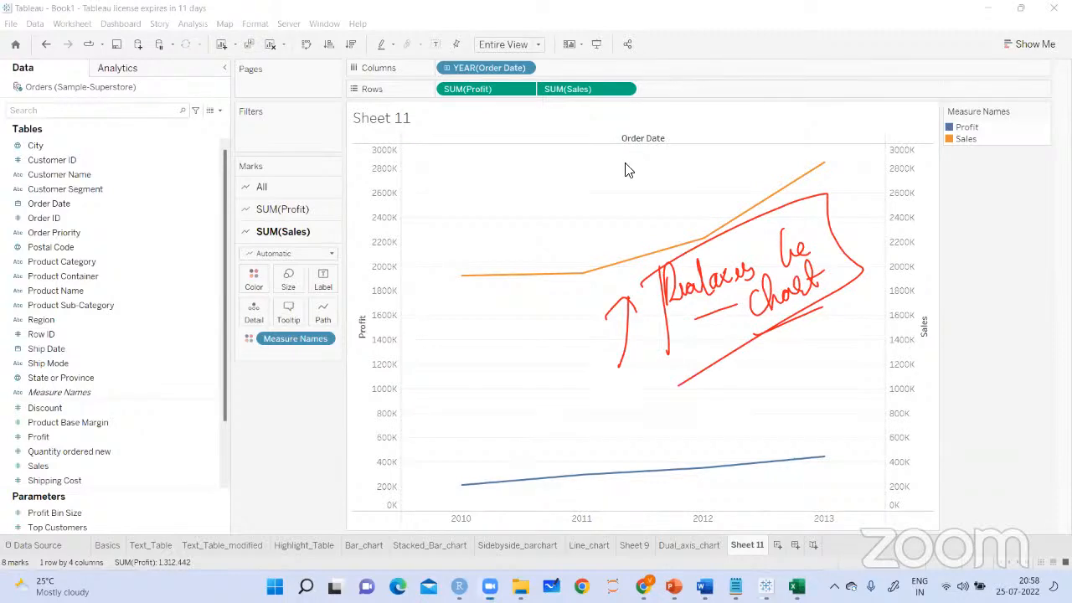
# Show mark labels on both lines and clear the handwritten annotation
pyautogui.click(436, 44)
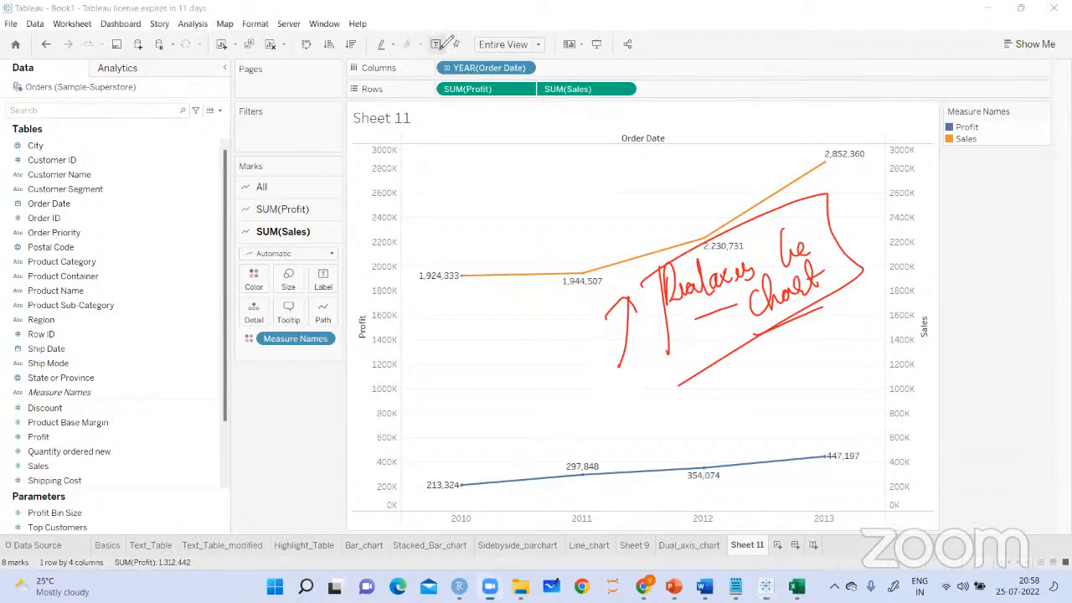
pyautogui.click(374, 390)
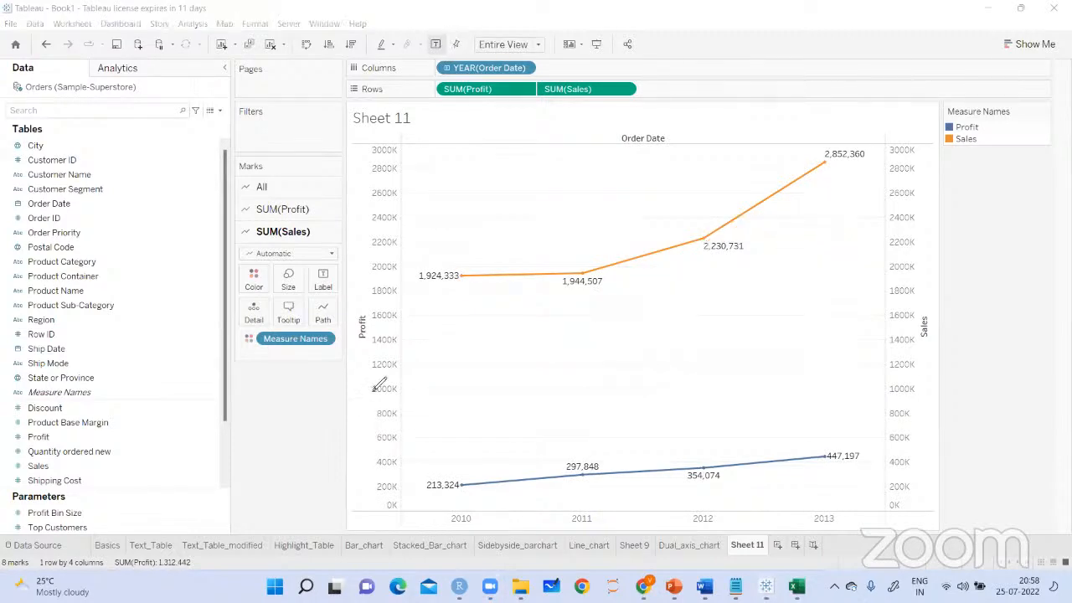
# Draw tick marks above the Profit and Sales values for each year from 2010 to 2013
pyautogui.moveTo(411, 451); pyautogui.dragTo(472, 422)
pyautogui.moveTo(389, 236); pyautogui.dragTo(482, 205)
pyautogui.moveTo(566, 425); pyautogui.dragTo(613, 406)
pyautogui.moveTo(543, 231); pyautogui.dragTo(613, 194)
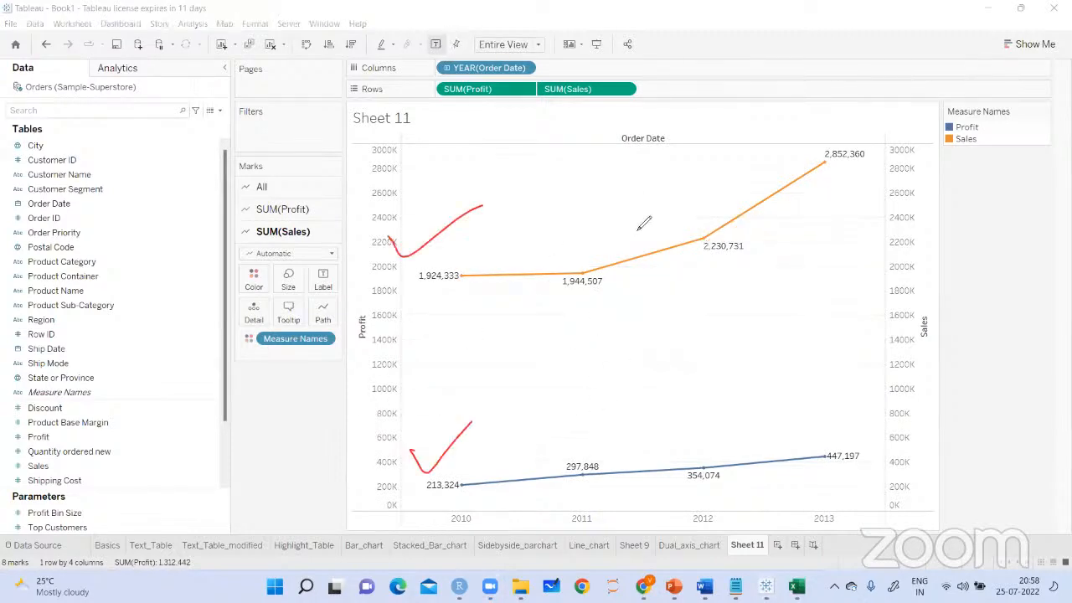
pyautogui.moveTo(705, 414); pyautogui.dragTo(750, 404)
pyautogui.moveTo(656, 183); pyautogui.dragTo(724, 145)
pyautogui.moveTo(819, 404); pyautogui.dragTo(861, 393)
pyautogui.moveTo(819, 151); pyautogui.dragTo(861, 110)
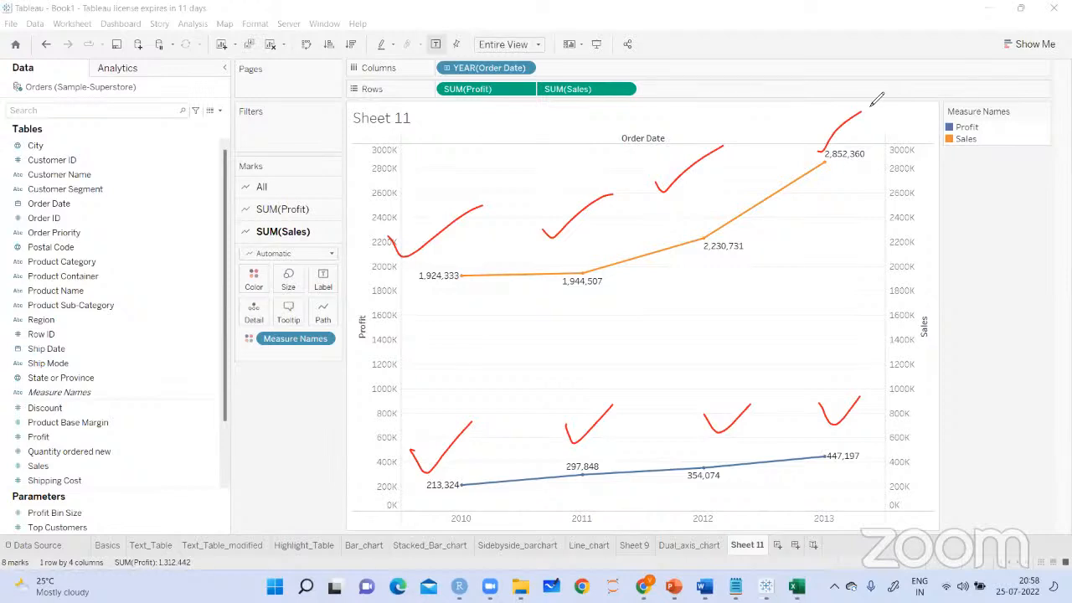
# Rename the Sheet 11 worksheet as Dual_axis_line_chart
pyautogui.click(934, 52)
pyautogui.doubleClick(747, 545)
pyautogui.write('Dual_ax')
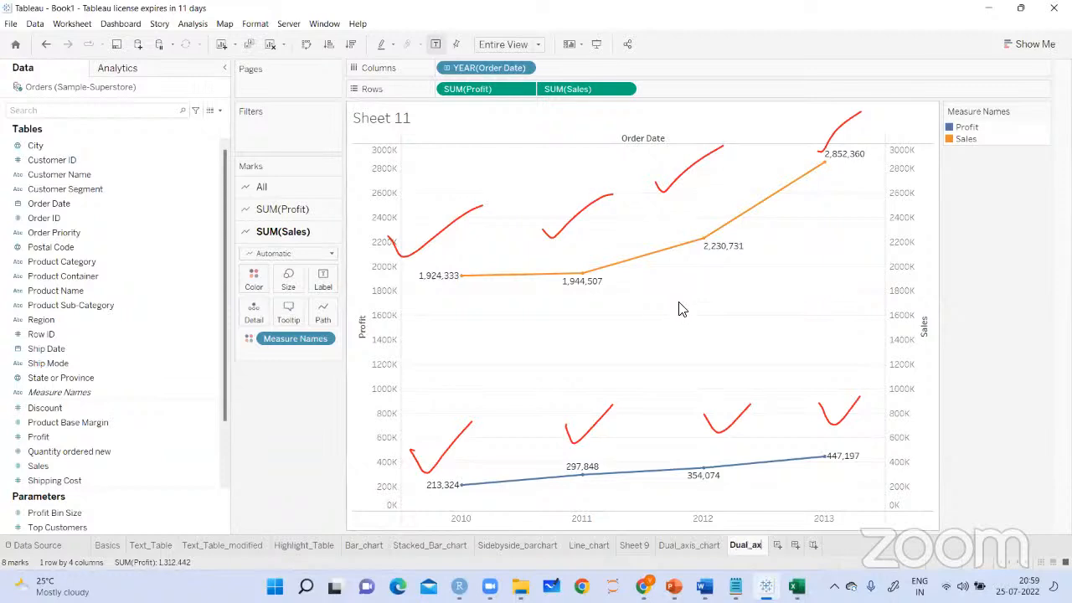
pyautogui.write('is_line')
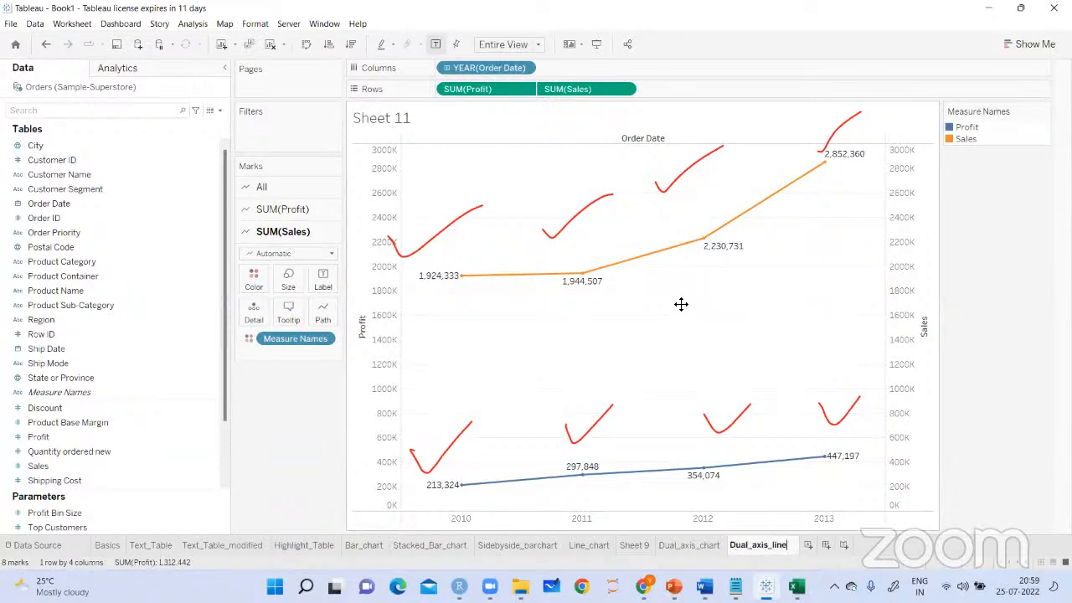
pyautogui.write('_chart')
pyautogui.press('Return')
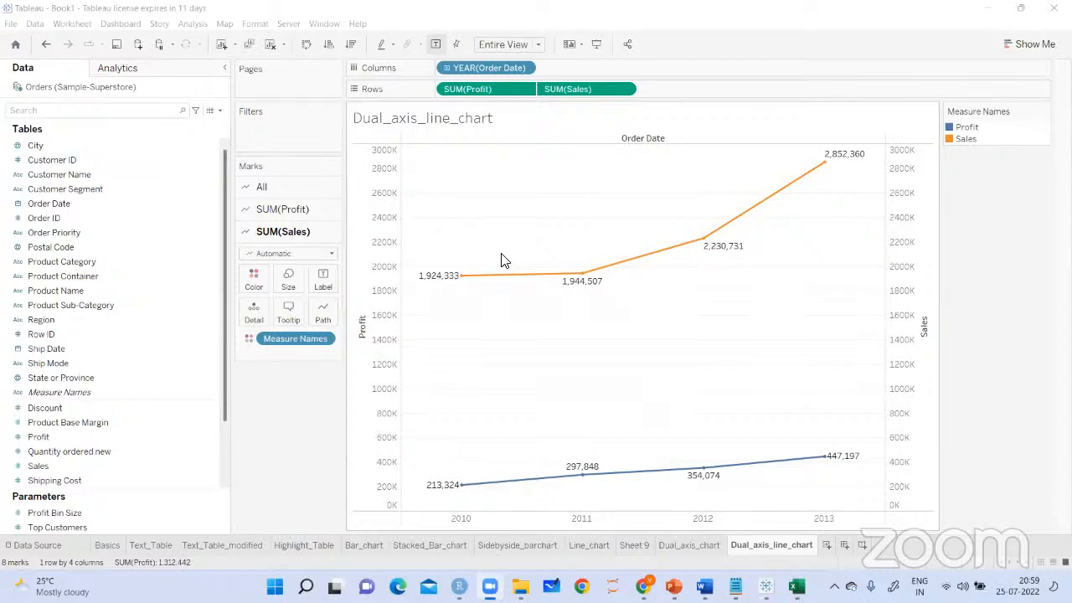
# Switch Order Date on Columns to the continuous Year, and drill it down through Quarter to Month
pyautogui.rightClick(522, 71)
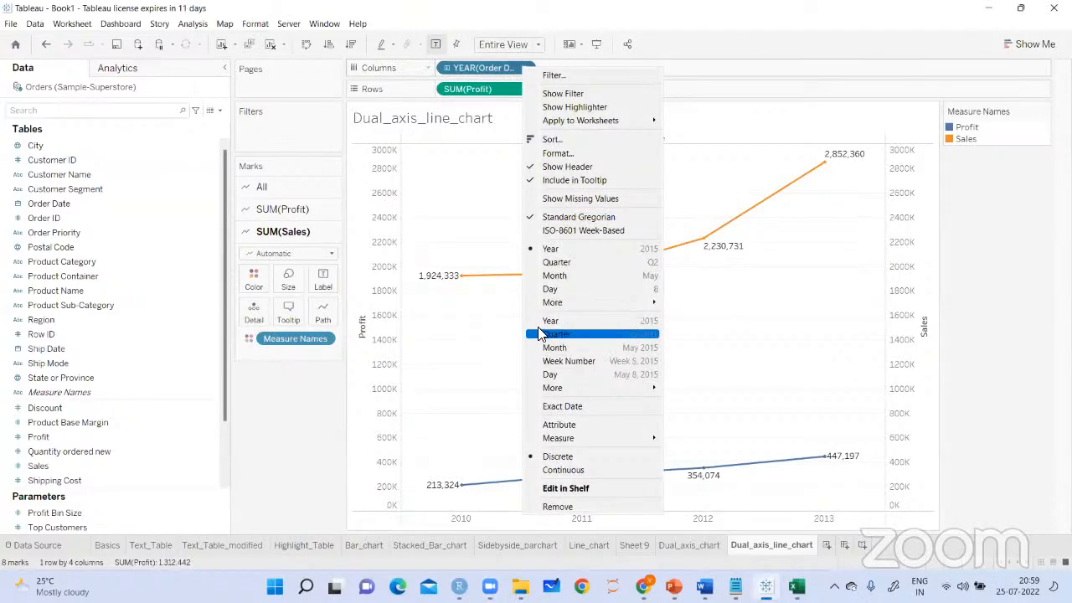
pyautogui.click(544, 322)
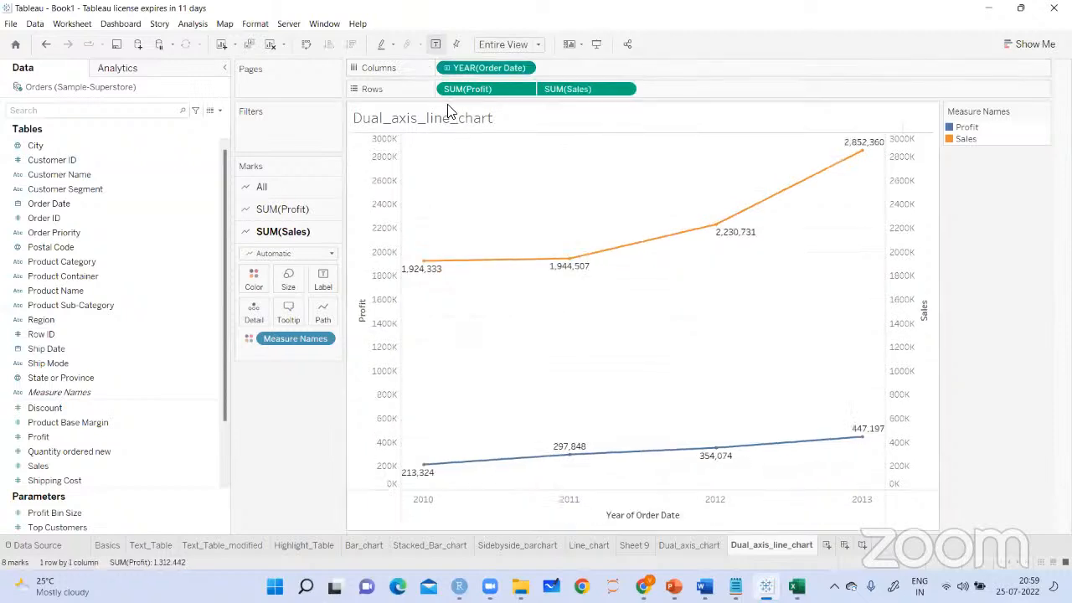
pyautogui.click(446, 70)
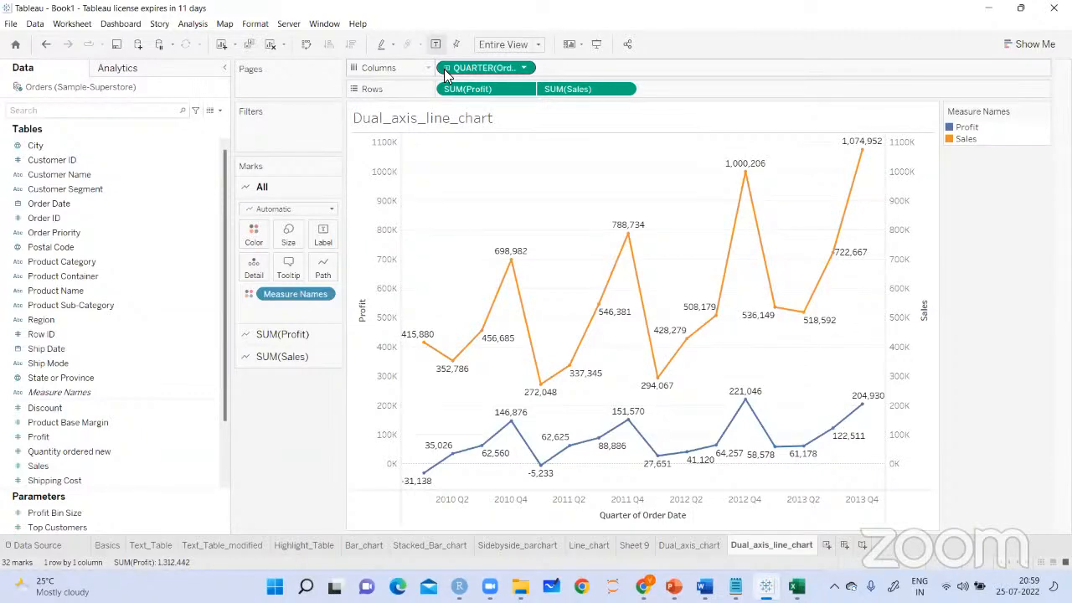
pyautogui.click(446, 70)
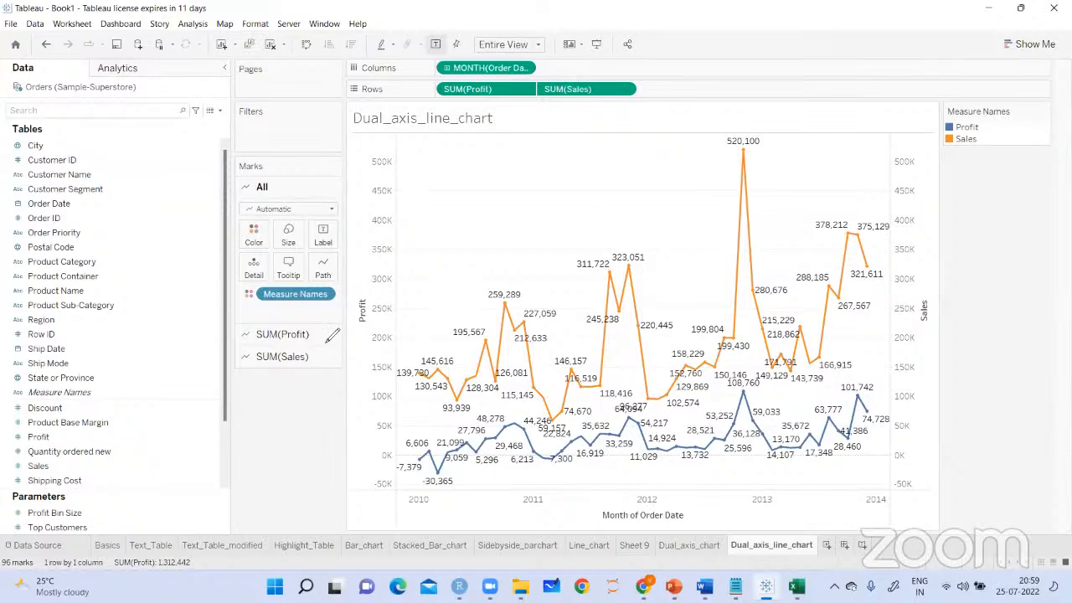
# Handwrite an underlined "Break for today" over the upper part of the monthly chart, circle it and add an arrow
pyautogui.moveTo(433, 194)
pyautogui.mouseDown()
pyautogui.moveTo(439, 168)
pyautogui.moveTo(465, 173)
pyautogui.moveTo(488, 149)
pyautogui.moveTo(509, 181)
pyautogui.mouseUp()
pyautogui.moveTo(431, 210); pyautogui.dragTo(526, 181)
pyautogui.moveTo(544, 141)
pyautogui.mouseDown()
pyautogui.moveTo(549, 152)
pyautogui.moveTo(587, 141)
pyautogui.moveTo(588, 155)
pyautogui.moveTo(627, 138)
pyautogui.moveTo(645, 172)
pyautogui.mouseUp()
pyautogui.moveTo(578, 133); pyautogui.dragTo(649, 126)
pyautogui.moveTo(447, 225); pyautogui.dragTo(541, 207)
pyautogui.moveTo(658, 116); pyautogui.dragTo(676, 211)
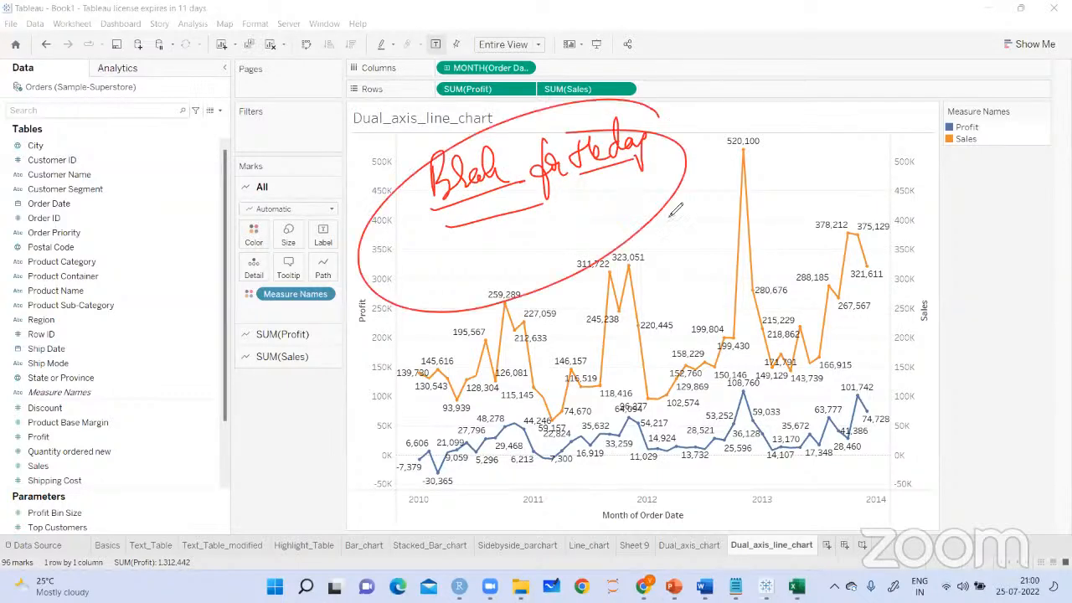
pyautogui.moveTo(589, 205)
pyautogui.mouseDown()
pyautogui.moveTo(675, 265)
pyautogui.moveTo(687, 226)
pyautogui.mouseUp()
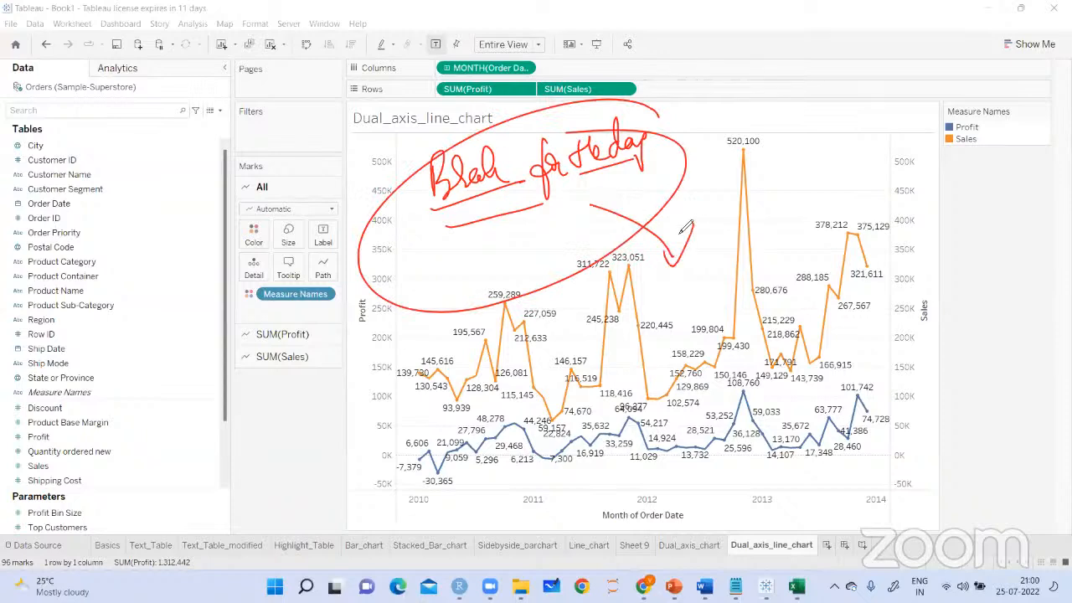